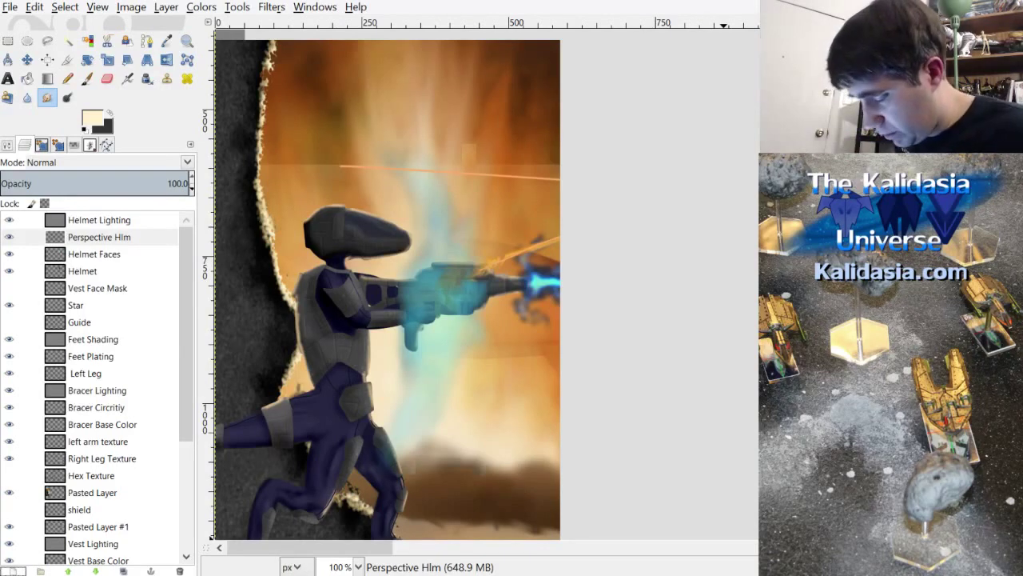
Step: Scroll right and up until the armored torso with its colour-coded helmet map is visible
left_click_drag(334, 554, 622, 554)
scroll(480, 280, "up", 2)
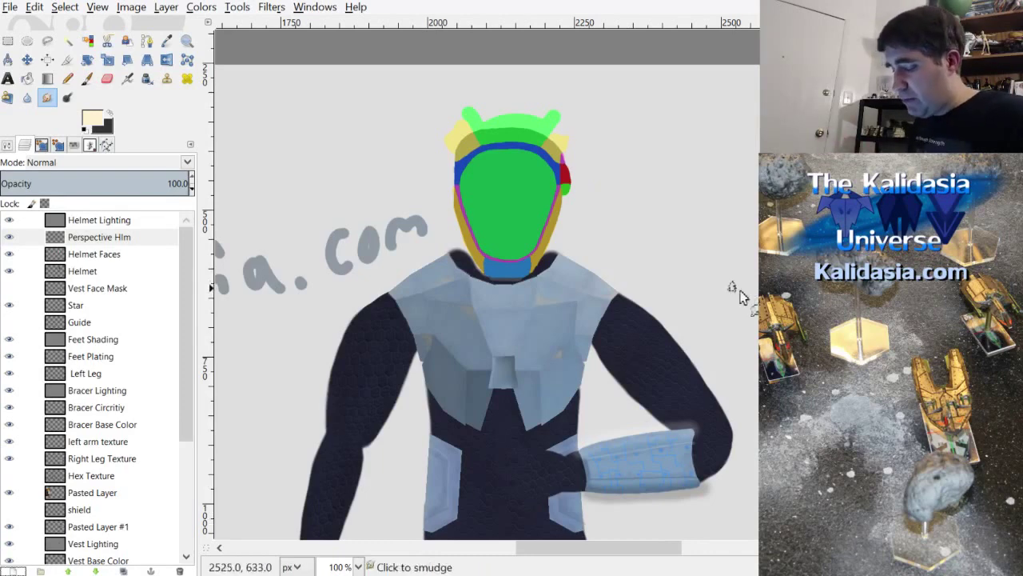
Step: Look over the face-map figure, then scroll far left back to the soldier painting
scroll(480, 284, "down", 3)
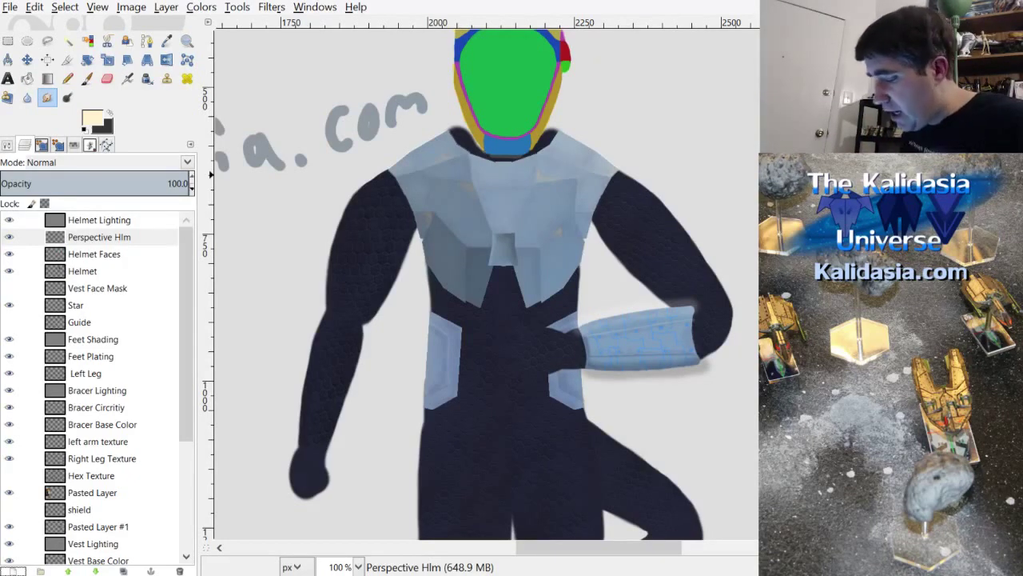
scroll(708, 190, "up", 2)
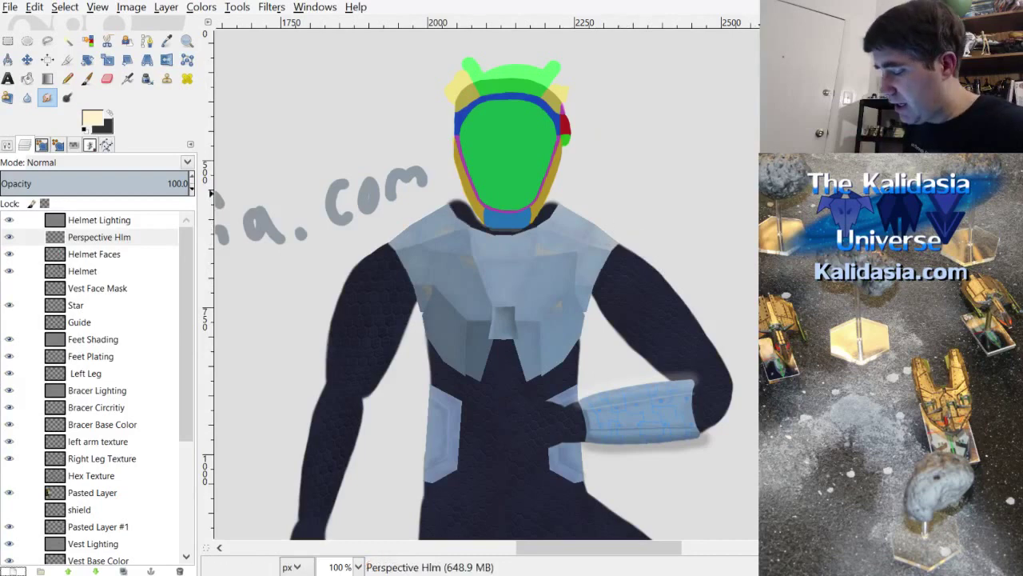
scroll(743, 94, "up", 3)
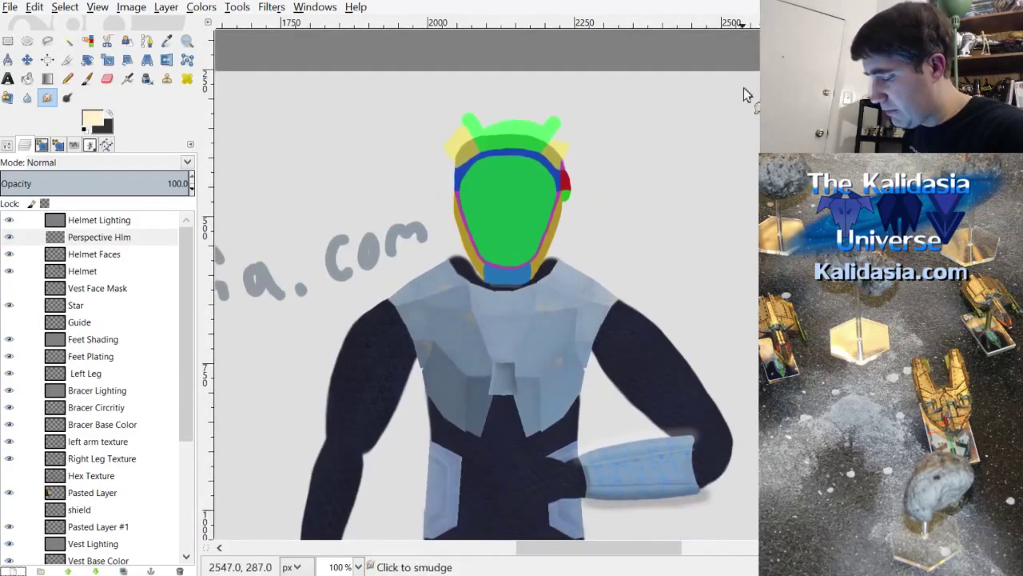
left_click_drag(658, 548, 734, 548)
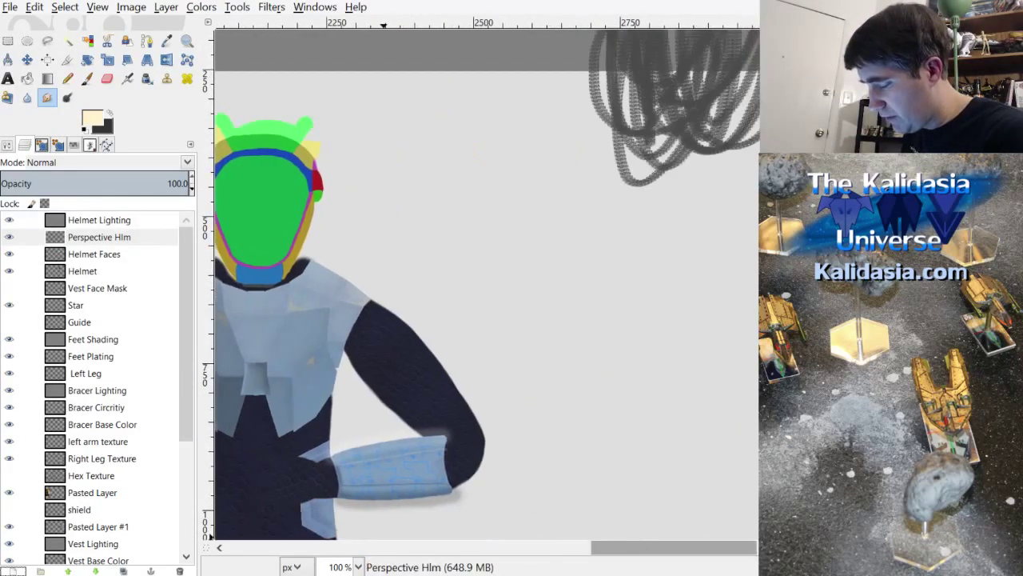
scroll(705, 69, "up", 5)
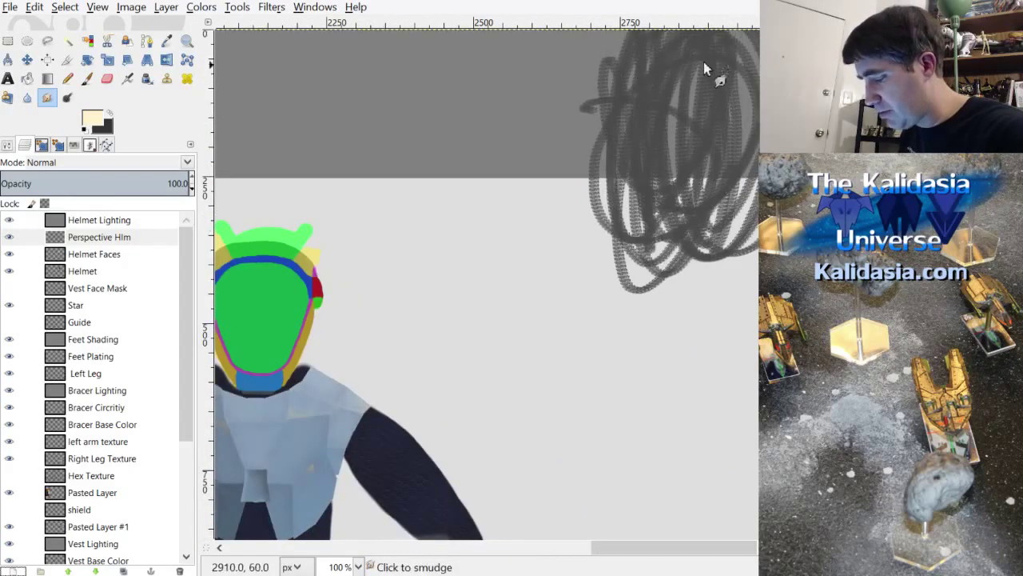
scroll(208, 323, "down", 6)
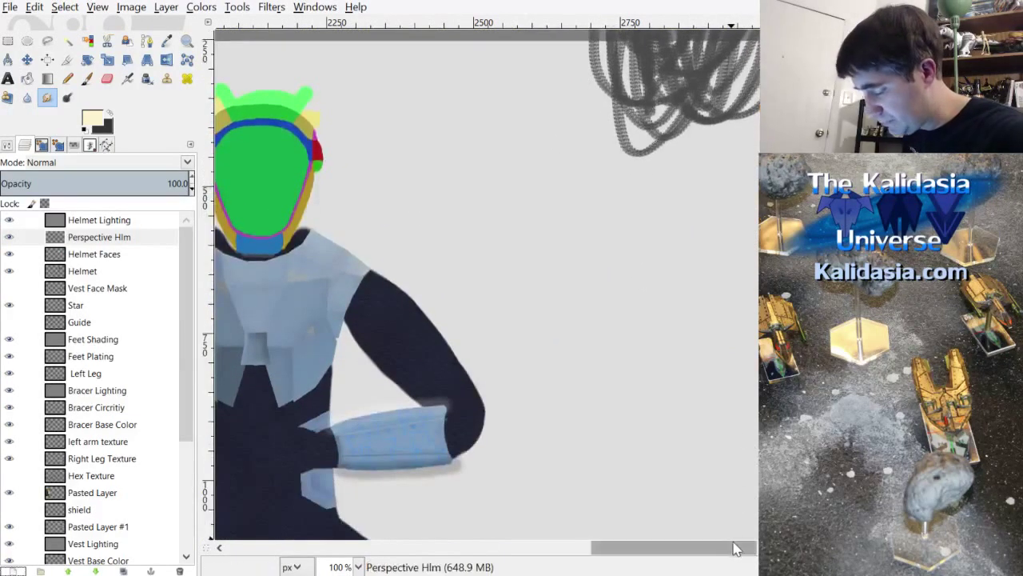
left_click_drag(737, 549, 676, 558)
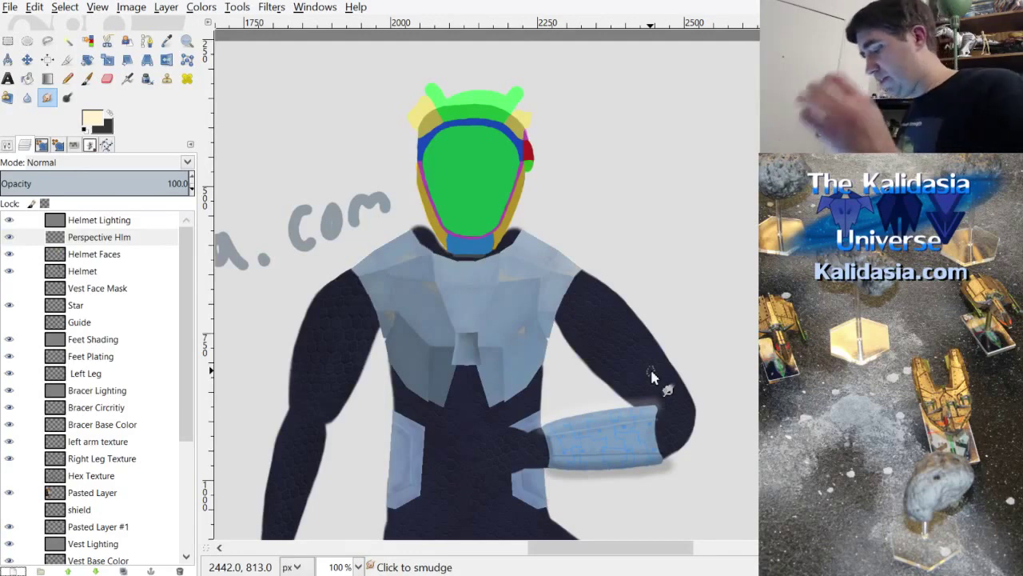
scroll(481, 294, "up", 3)
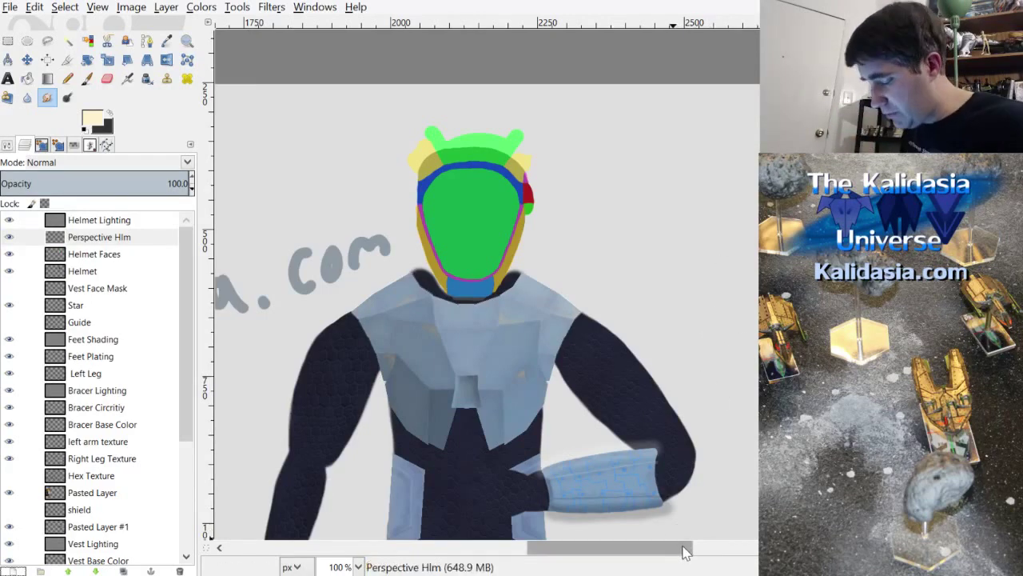
left_click_drag(684, 550, 354, 551)
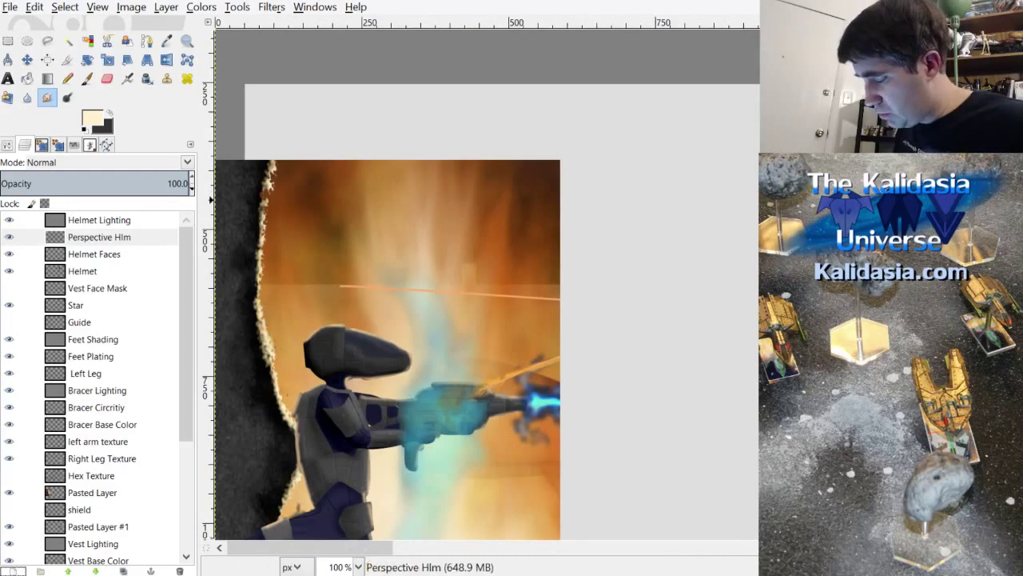
Step: Pan over to the face-map figure and back, centring the soldier's helmet and rifle
scroll(388, 350, "down", 3)
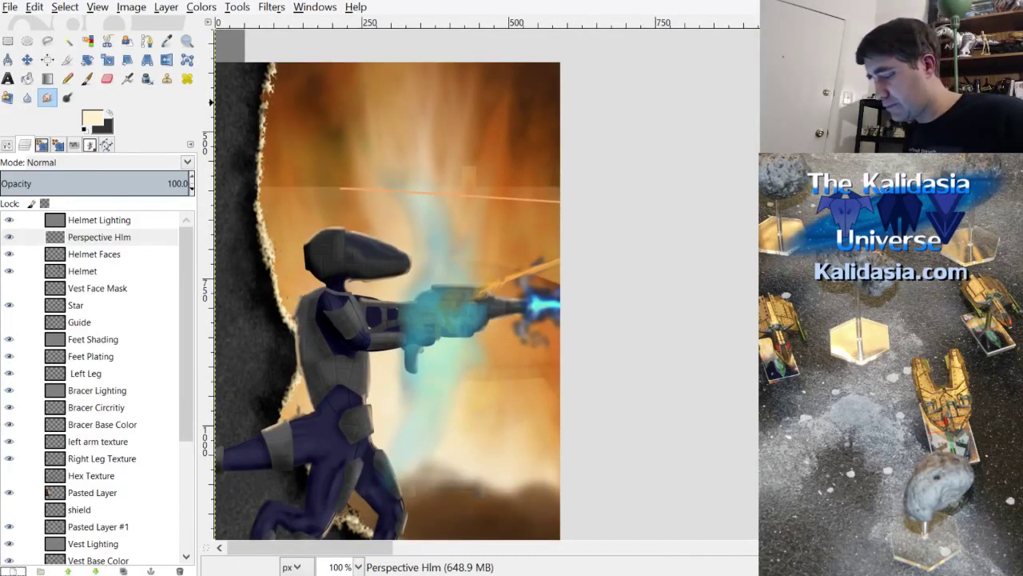
left_click_drag(308, 550, 586, 550)
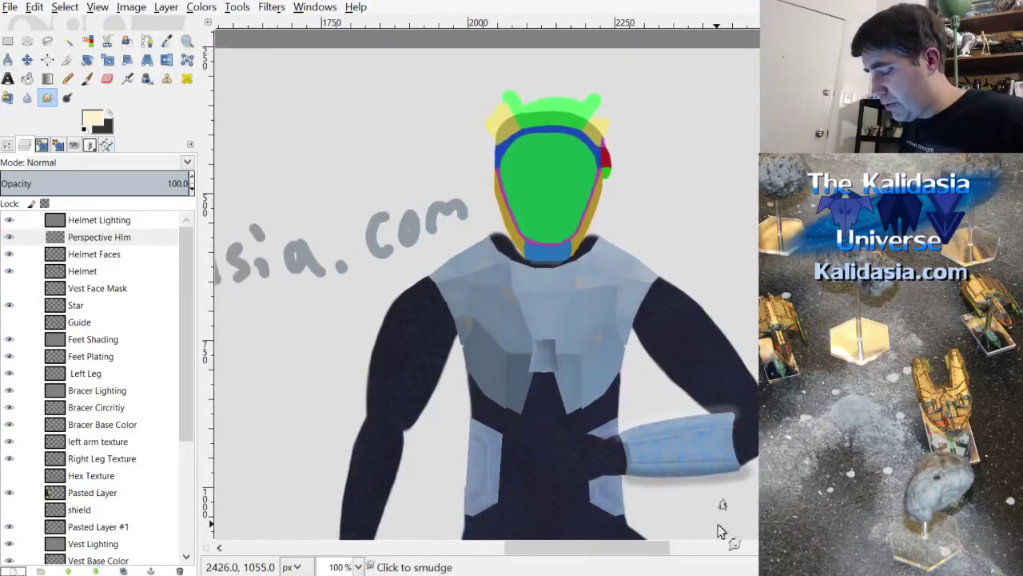
mouse_move(660, 558)
left_mouse_down()
mouse_move(637, 555)
mouse_move(653, 555)
left_mouse_up()
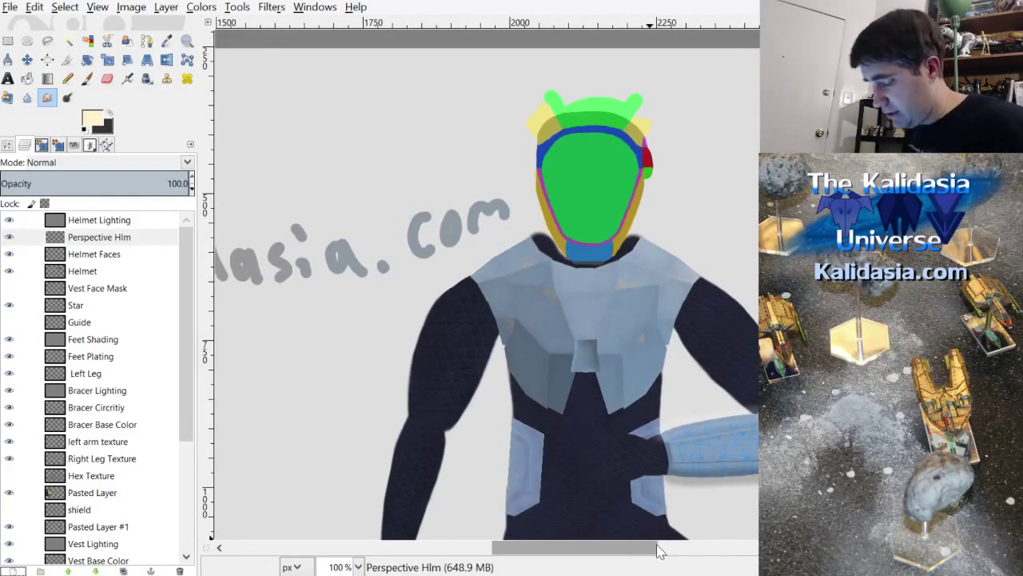
scroll(657, 553, "right", 5)
left_click_drag(662, 546, 288, 500)
Step: Zoom to 200%, make Perspective Hlm the active layer, and ready the Paintbrush with its options shown
key("2")
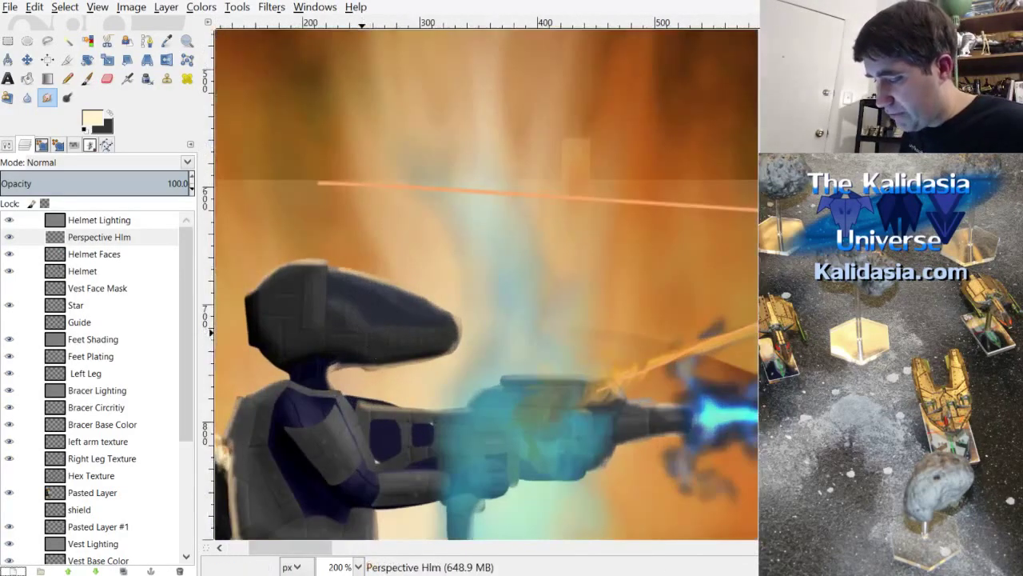
left_click(128, 238)
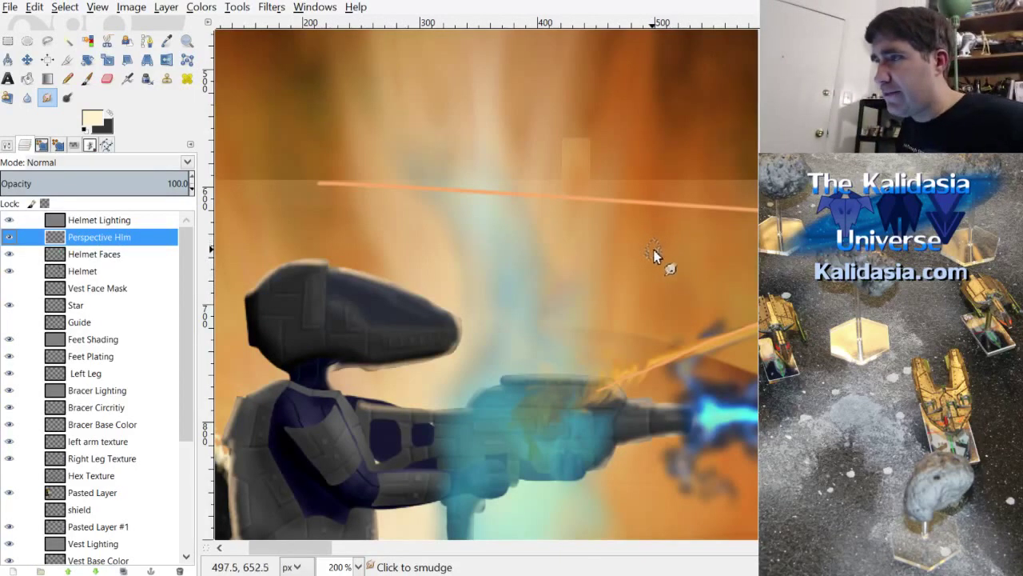
left_click(86, 79)
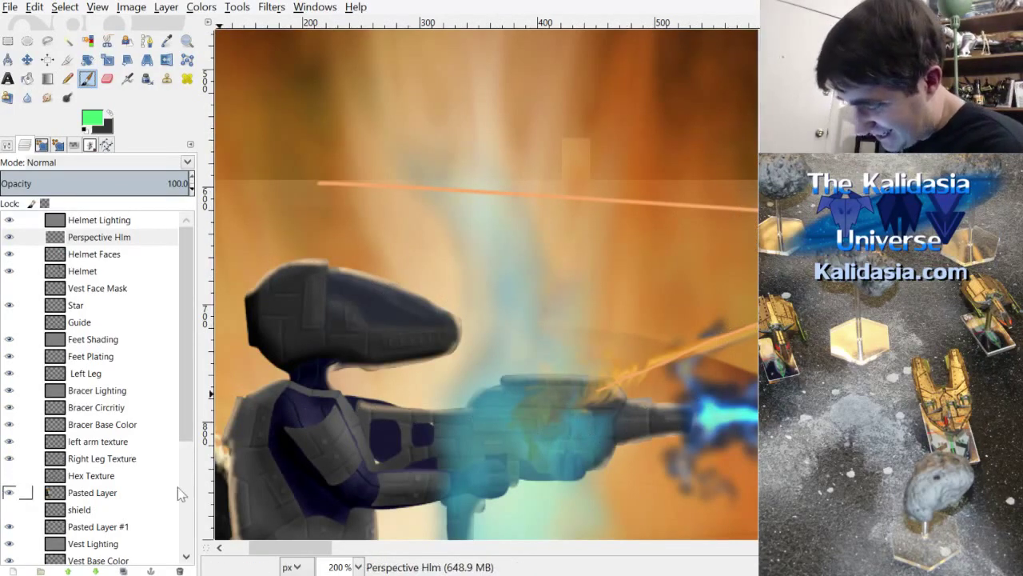
scroll(486, 283, "down", 5)
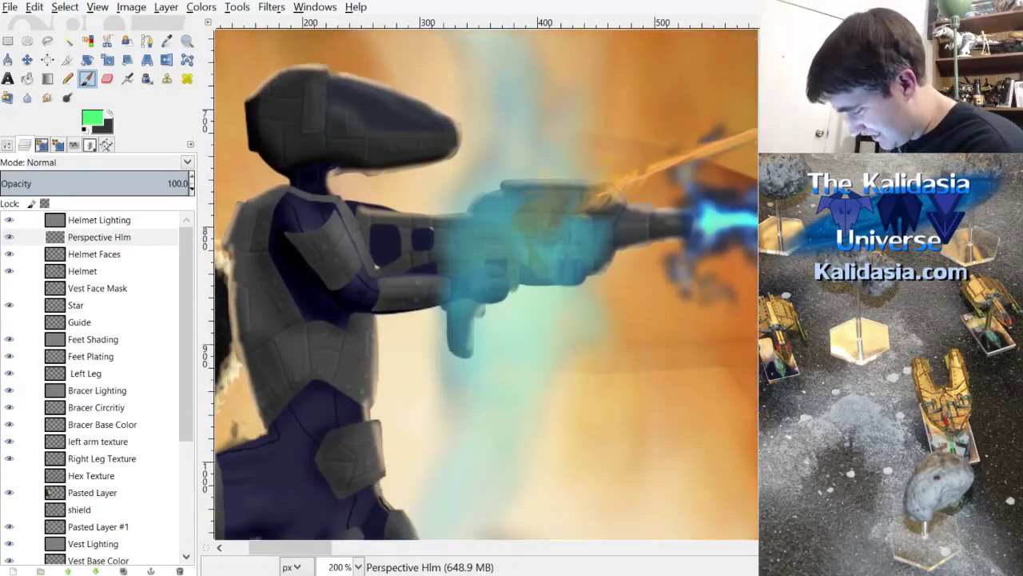
scroll(486, 283, "up", 4)
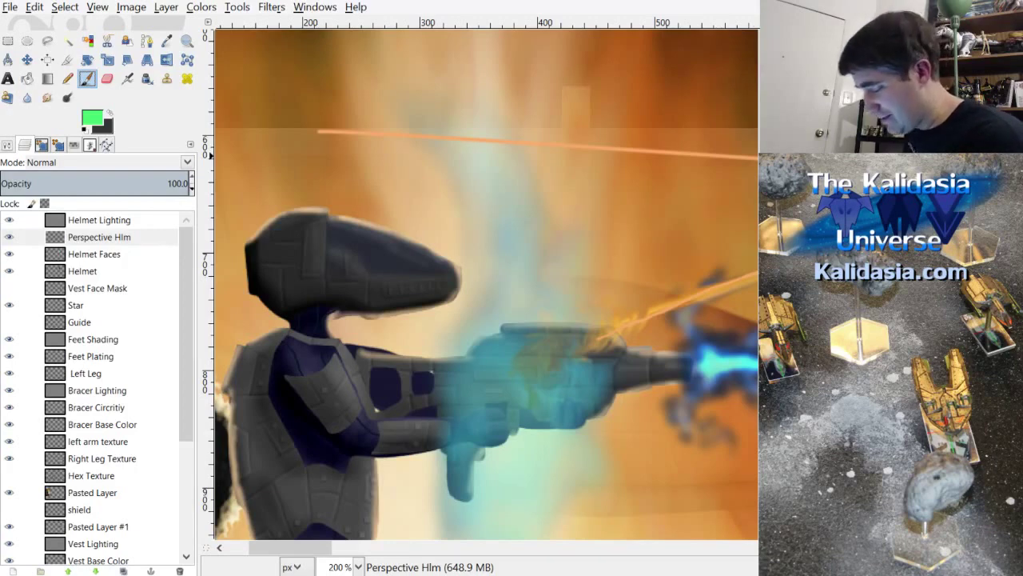
scroll(257, 320, "down", 1)
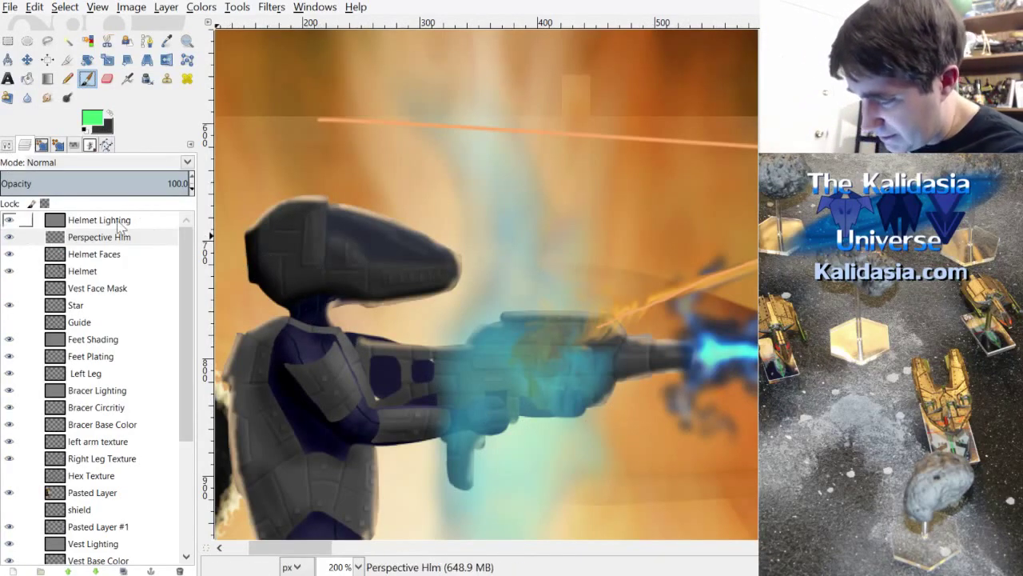
left_click(7, 144)
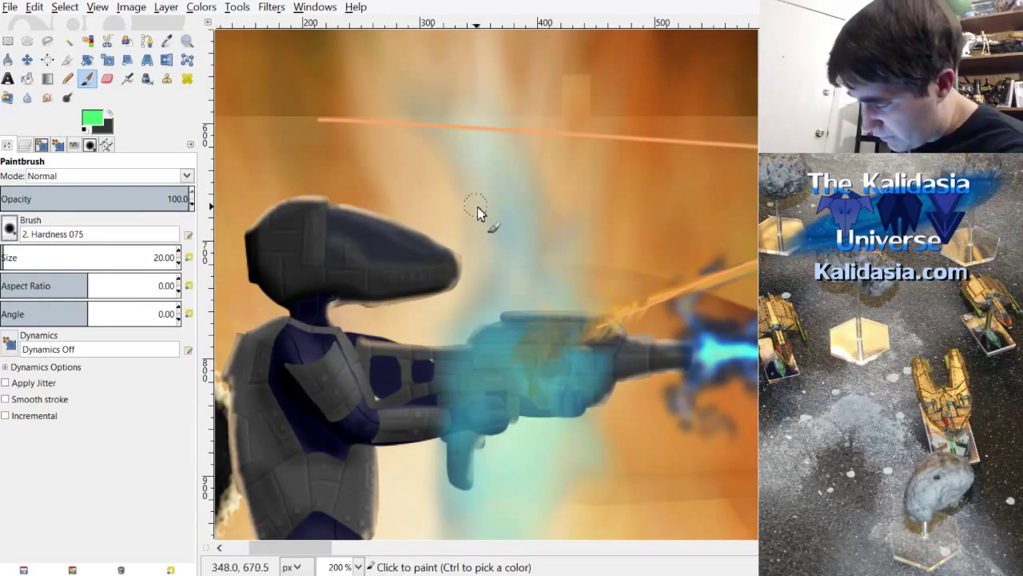
Step: At brush size 10, paint a green L-shaped line around the helmet and a large arrow at it
left_click(179, 262)
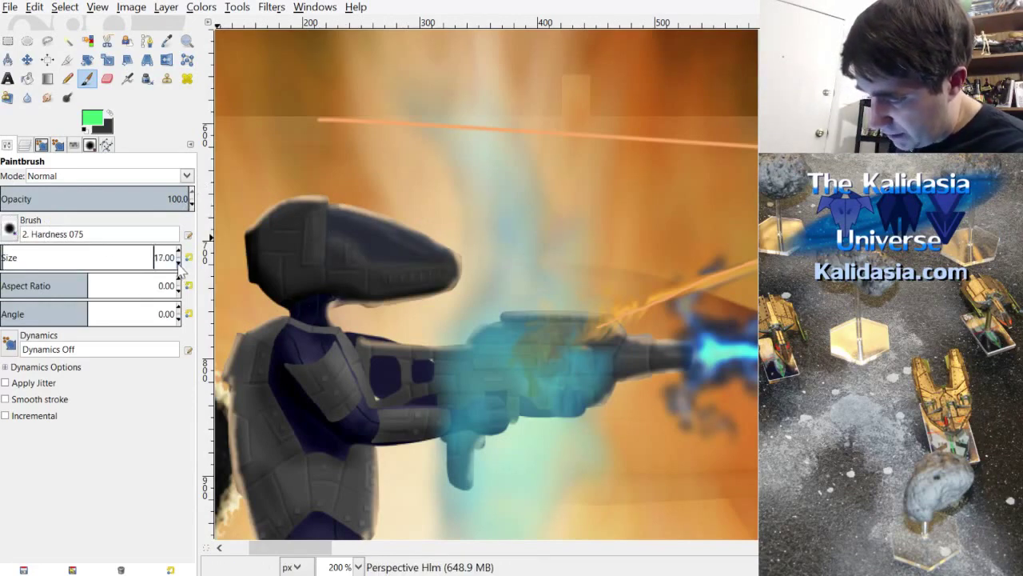
scroll(178, 267, "down", 6)
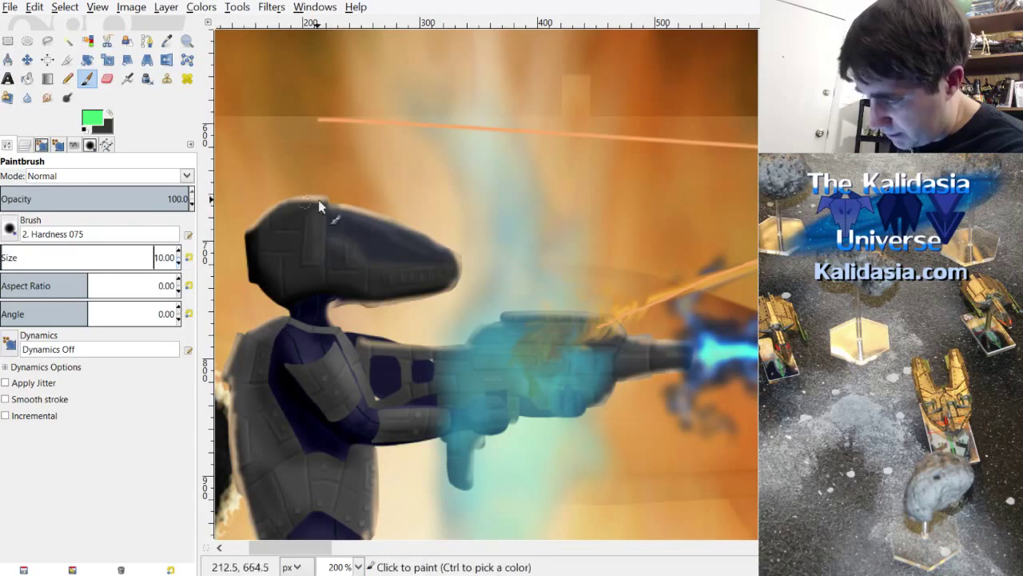
mouse_move(240, 188)
left_mouse_down()
mouse_move(279, 317)
mouse_move(426, 327)
mouse_move(476, 319)
left_mouse_up()
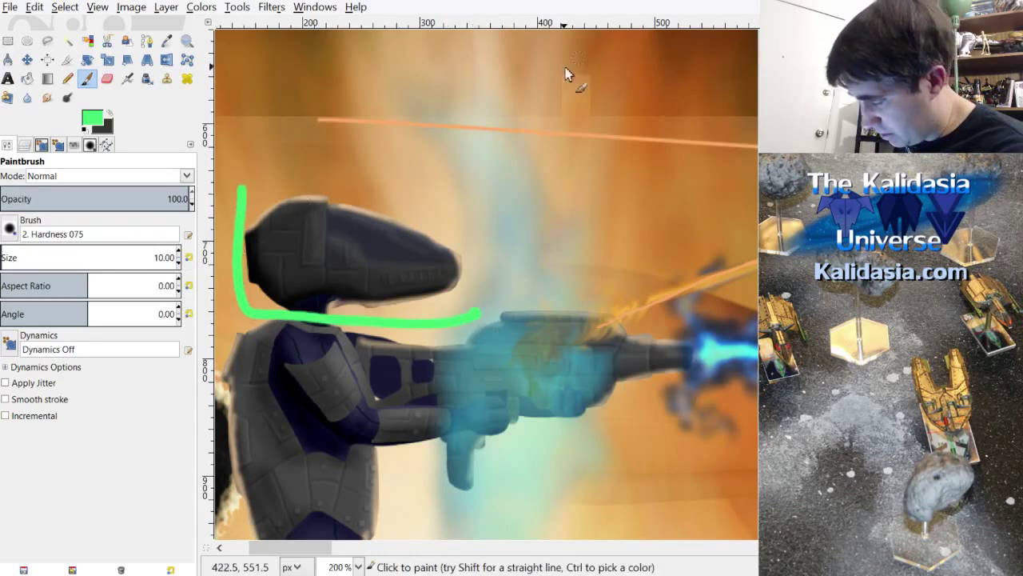
mouse_move(714, 116)
left_mouse_down()
mouse_move(542, 177)
mouse_move(601, 171)
mouse_move(556, 166)
mouse_move(544, 180)
mouse_move(587, 182)
mouse_move(587, 126)
left_mouse_up()
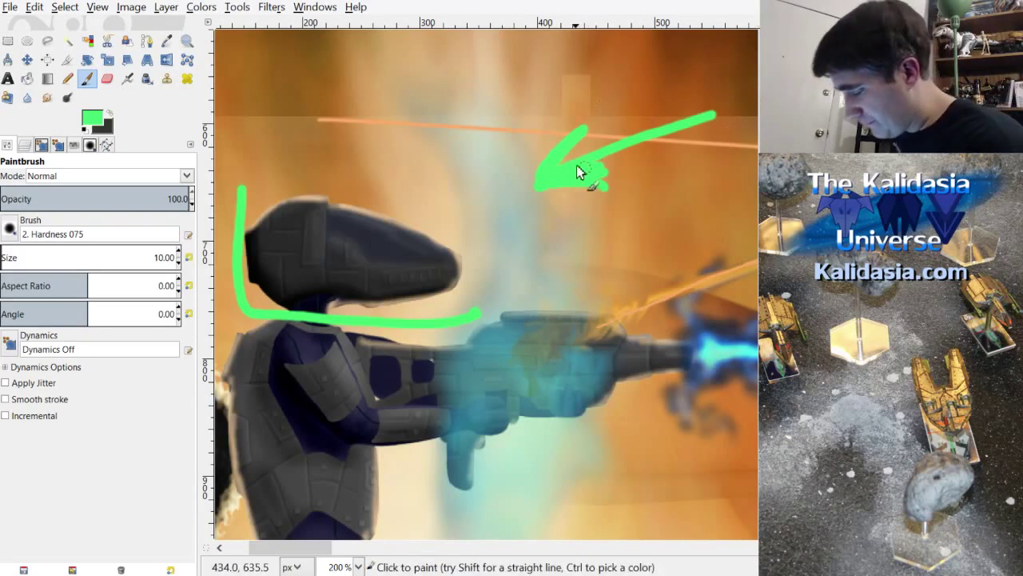
mouse_move(583, 144)
left_mouse_down()
mouse_move(707, 119)
mouse_move(622, 162)
left_mouse_up()
mouse_move(566, 181)
left_mouse_down()
mouse_move(604, 181)
mouse_move(560, 144)
mouse_move(576, 139)
mouse_move(592, 182)
left_mouse_up()
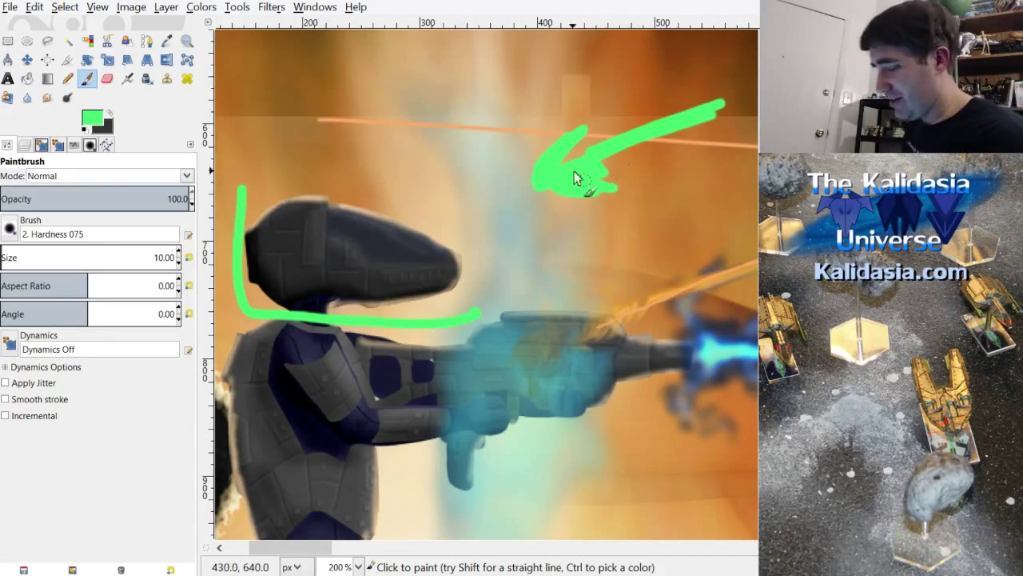
mouse_move(567, 198)
left_mouse_down()
mouse_move(575, 134)
mouse_move(620, 137)
mouse_move(548, 174)
mouse_move(619, 211)
mouse_move(633, 127)
mouse_move(582, 172)
mouse_move(746, 97)
mouse_move(730, 107)
mouse_move(755, 95)
left_mouse_up()
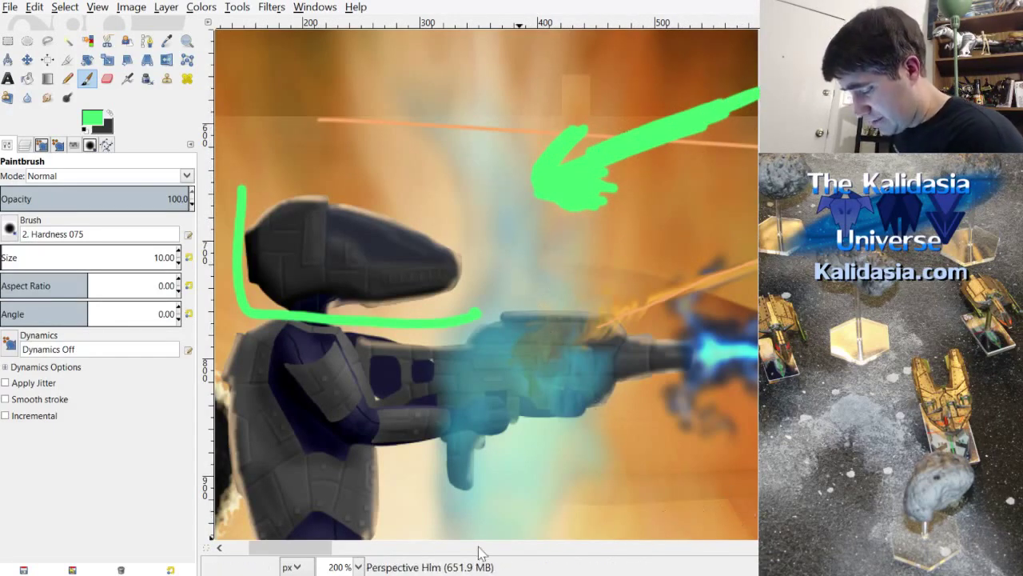
mouse_move(312, 557)
left_mouse_down()
mouse_move(291, 557)
mouse_move(316, 558)
mouse_move(305, 557)
left_mouse_up()
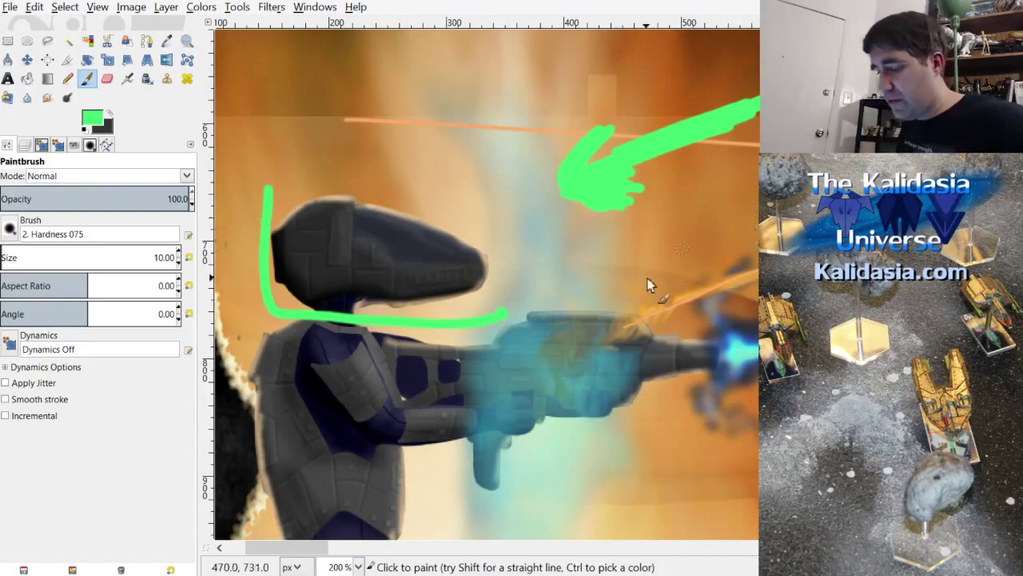
Step: Drop the brush size to 6 and draw a vertical green line through the helmet
left_click(179, 262)
left_click(179, 262)
left_click(178, 262)
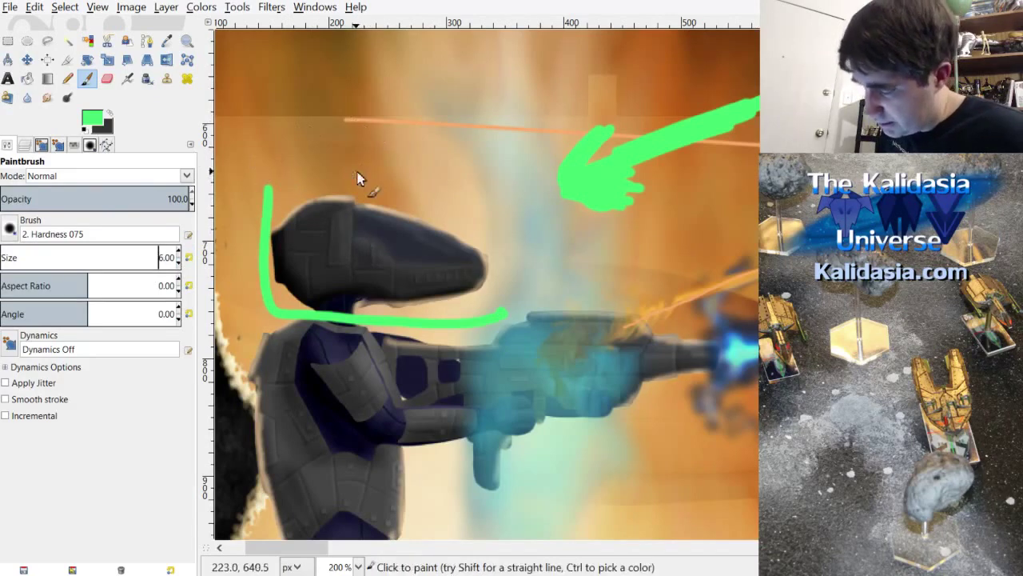
left_click_drag(357, 159, 355, 347)
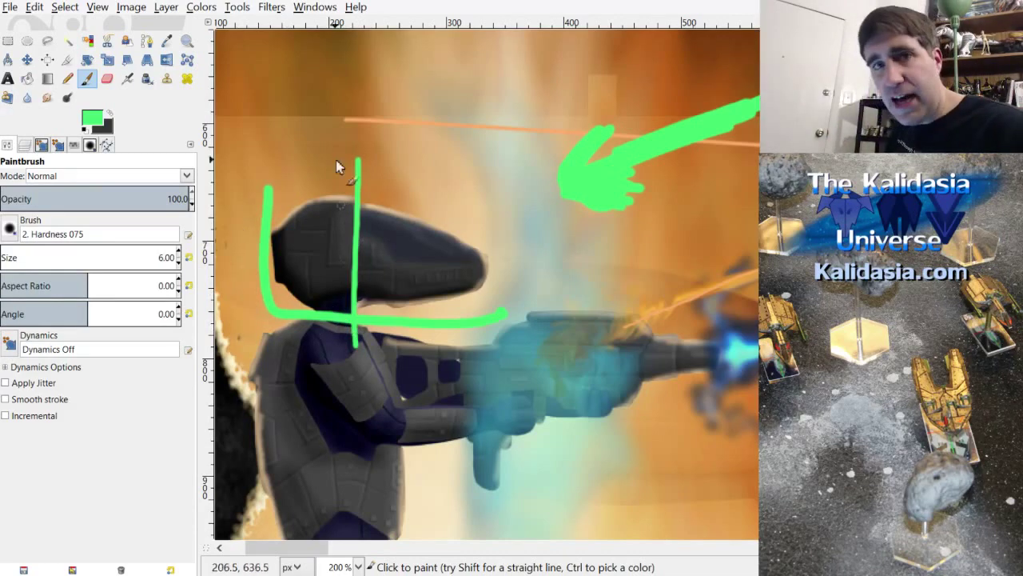
Step: Paint vertical green guide lines down the left and right edges of the front-view helmet
left_click_drag(313, 548, 630, 567)
scroll(697, 411, "up", 6)
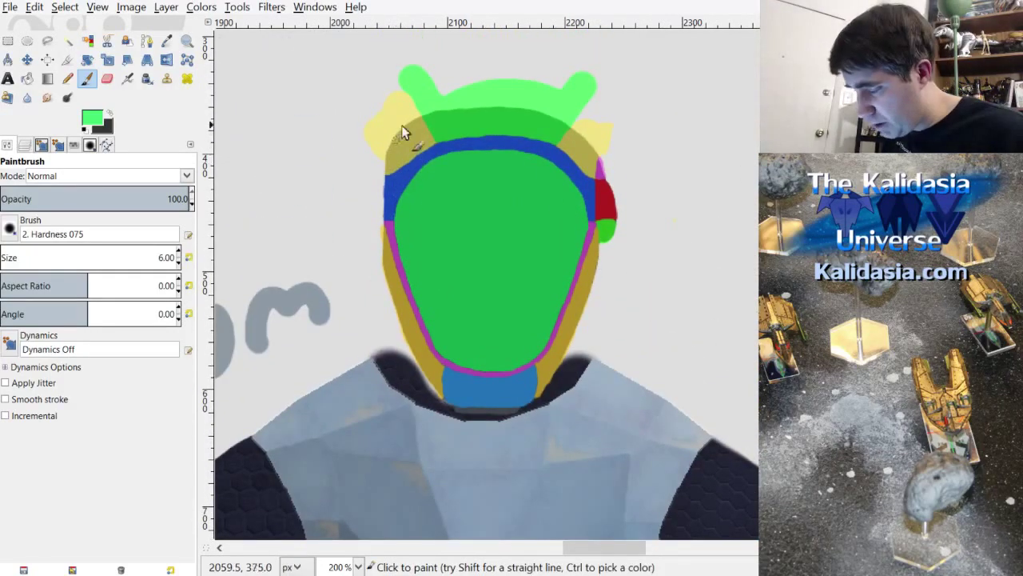
left_click_drag(400, 126, 398, 223)
left_click_drag(392, 132, 406, 148)
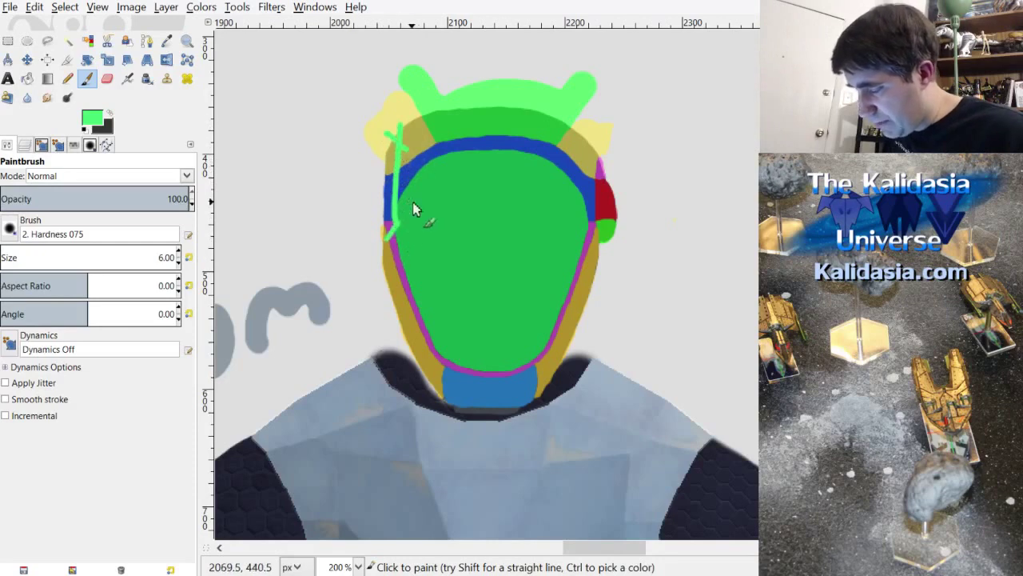
left_click_drag(587, 130, 588, 223)
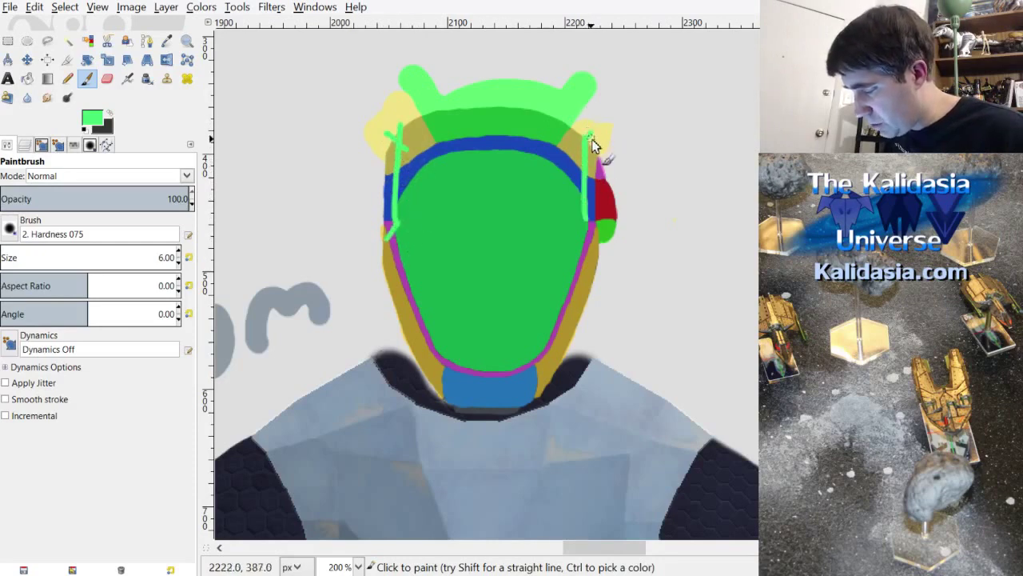
mouse_move(589, 146)
left_mouse_down()
mouse_move(589, 225)
mouse_move(571, 205)
mouse_move(582, 225)
left_mouse_up()
Step: Draw a horizontal green guide across the side-view helmet
left_click_drag(624, 554, 294, 552)
scroll(618, 245, "down", 6)
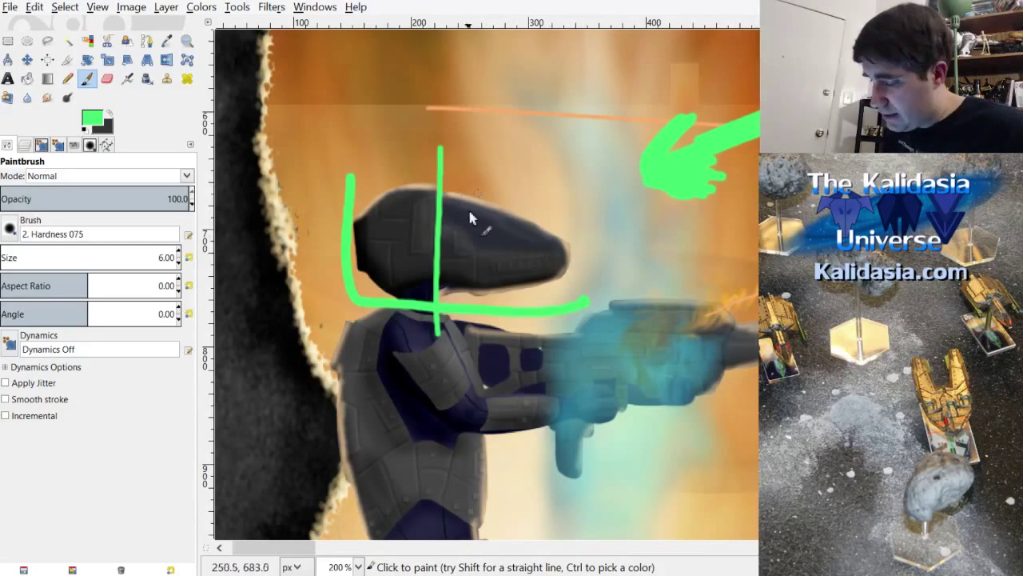
left_click_drag(436, 244, 551, 246)
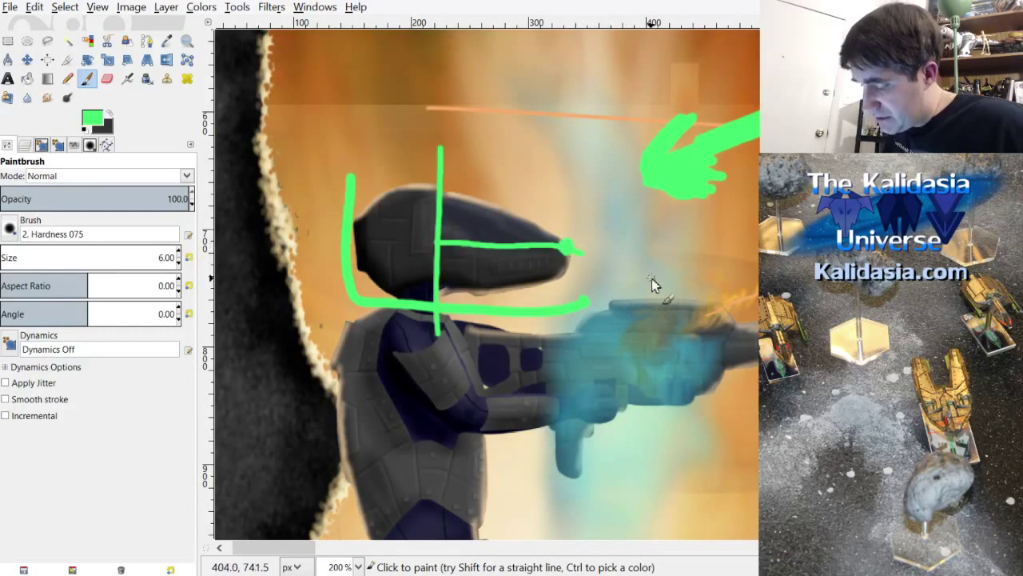
Step: Dot the side-view crosshair centre, then paint horizontal guides across the front helmet's chin and head
left_click(433, 239)
mouse_move(297, 549)
left_mouse_down()
mouse_move(487, 548)
mouse_move(574, 571)
mouse_move(640, 530)
left_mouse_up()
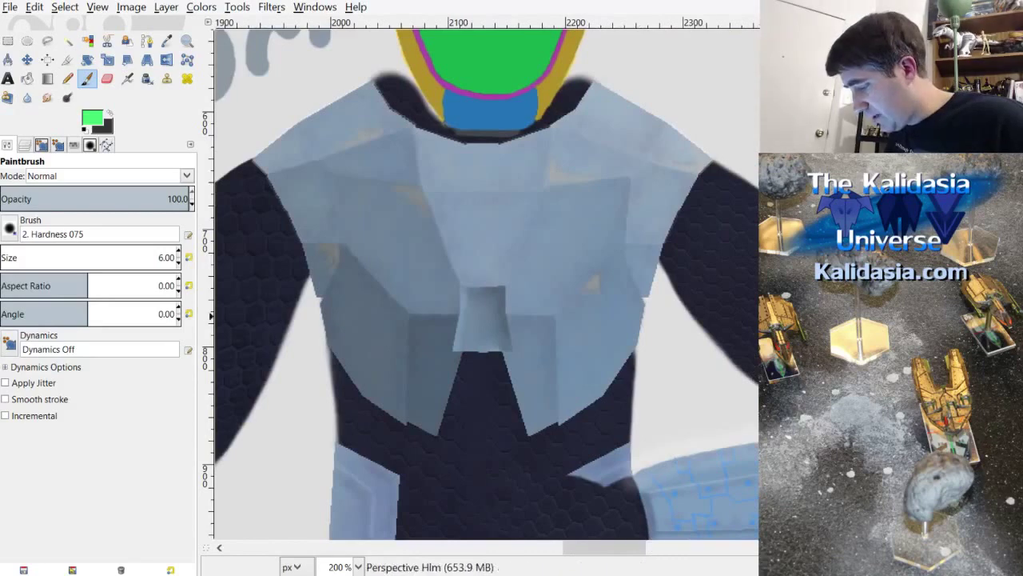
scroll(424, 284, "up", 5)
left_click_drag(419, 277, 547, 280)
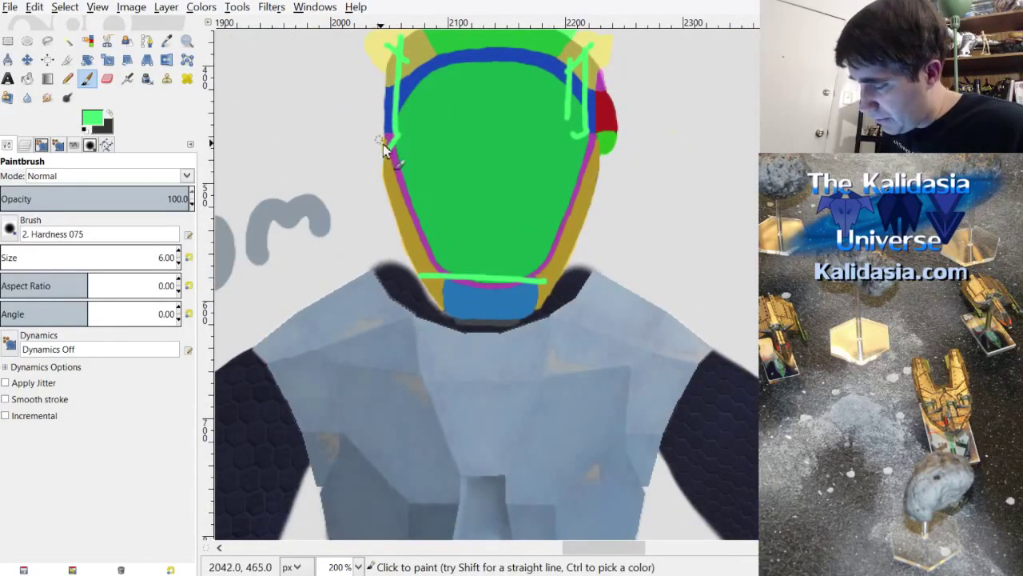
left_click_drag(383, 144, 646, 153)
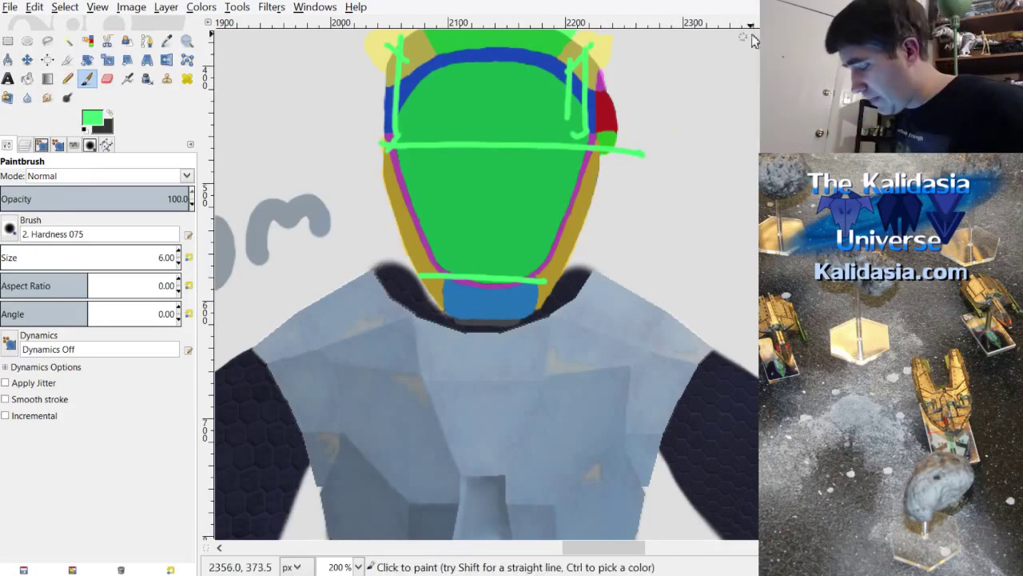
Step: Sketch a double ellipse with an inner arc around the front-view helmet's right side
scroll(643, 153, "up", 3)
scroll(768, 293, "down", 2)
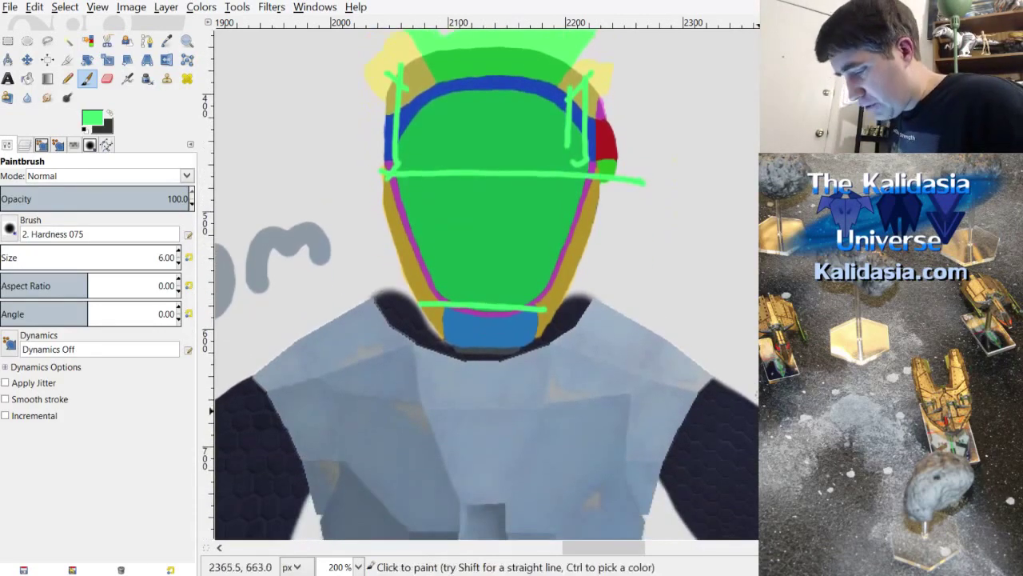
scroll(631, 548, "left", 4)
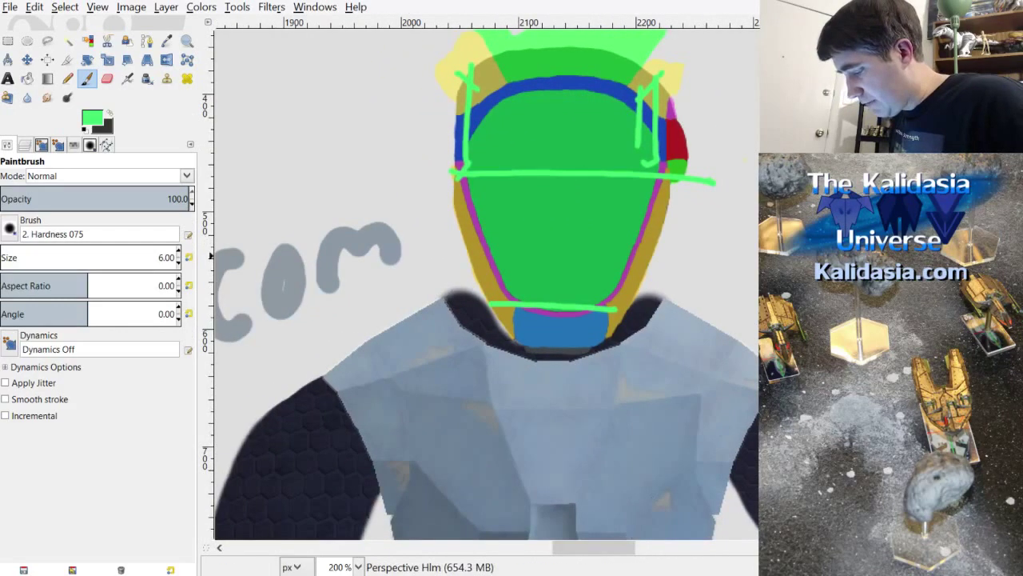
scroll(707, 416, "down", 3)
scroll(479, 352, "up", 5)
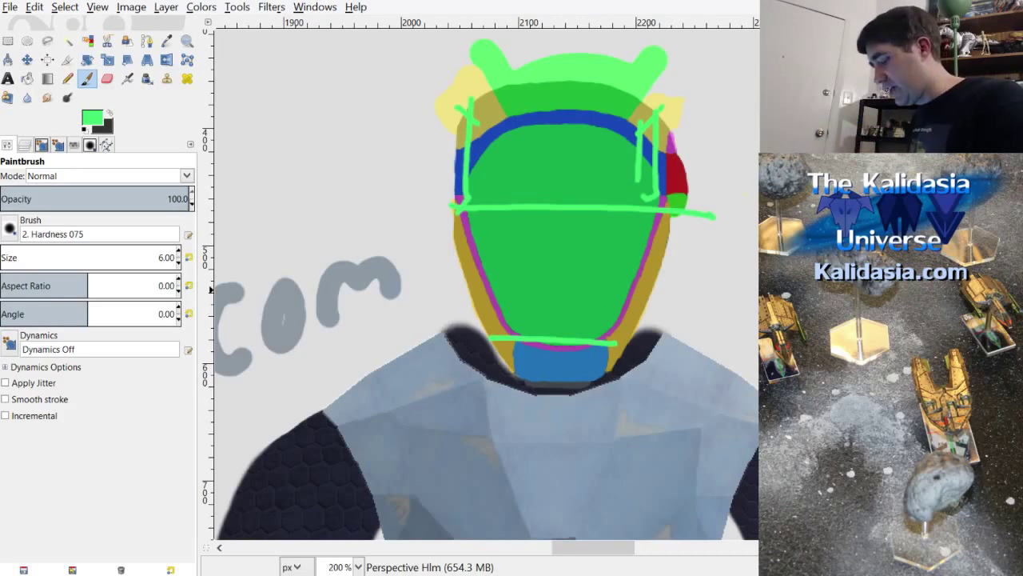
scroll(685, 530, "down", 2)
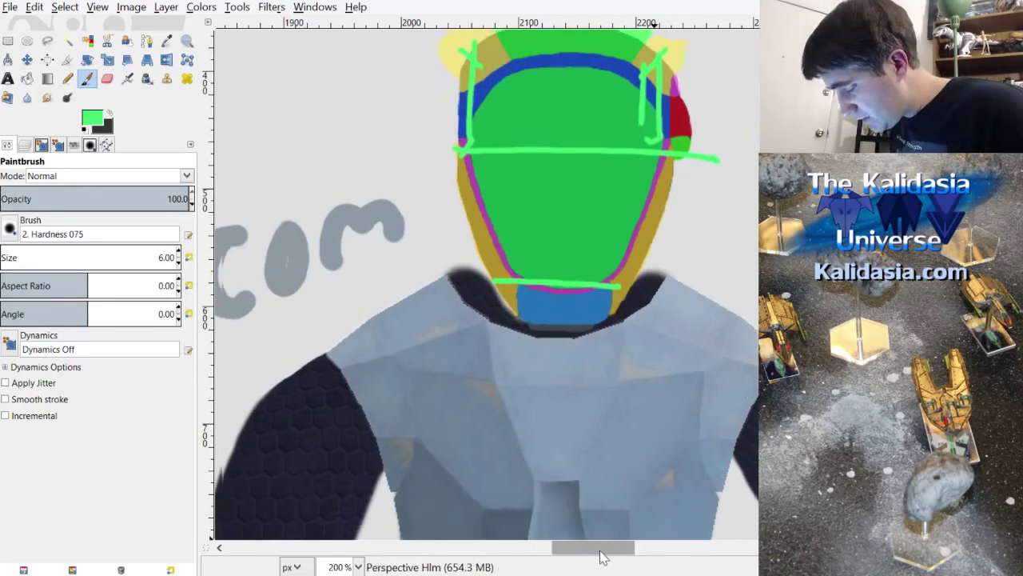
left_click_drag(606, 549, 612, 548)
scroll(751, 148, "up", 3)
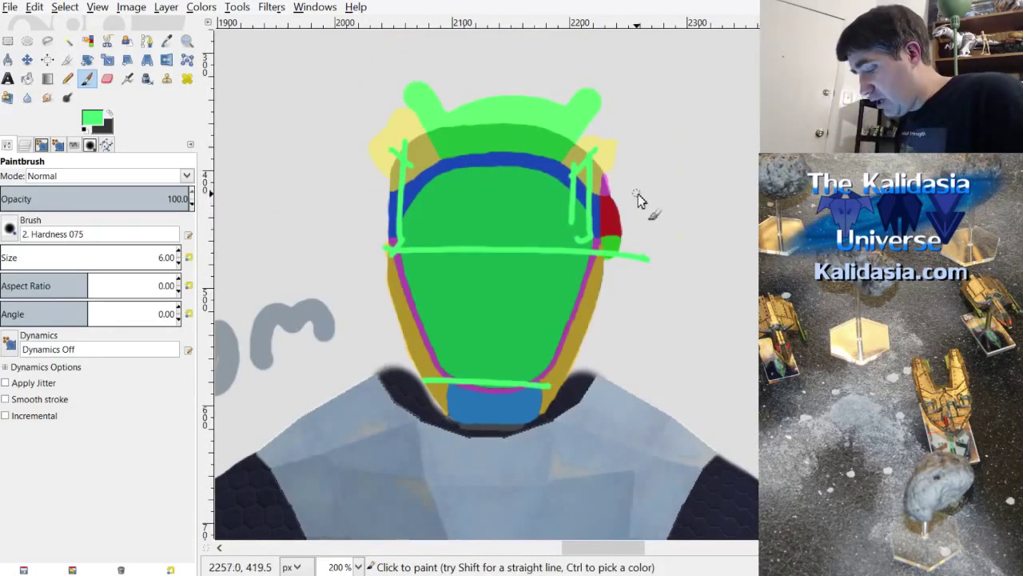
mouse_move(676, 200)
left_mouse_down()
mouse_move(576, 302)
mouse_move(683, 120)
mouse_move(681, 272)
left_mouse_up()
left_click_drag(640, 132, 668, 192)
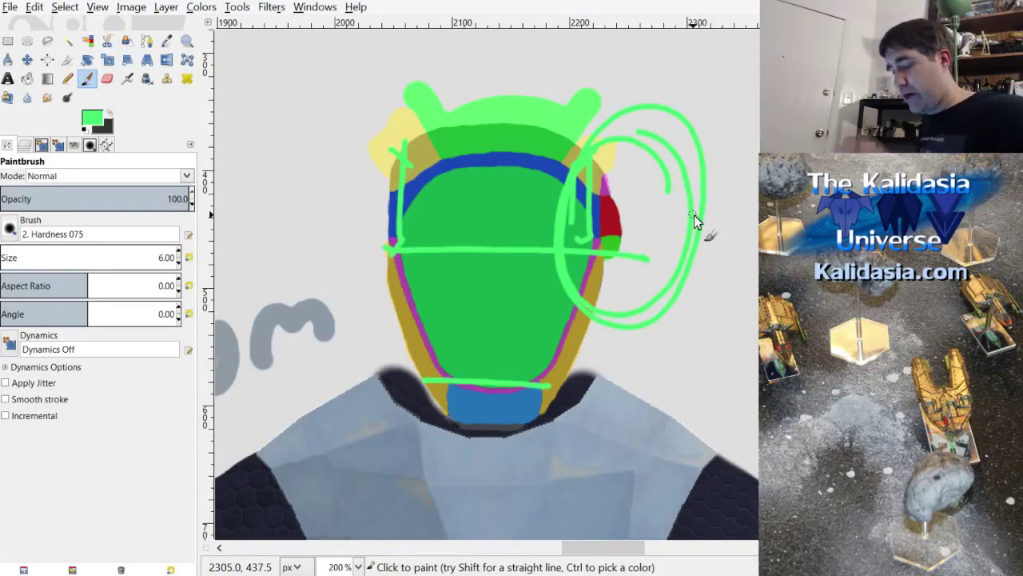
left_click_drag(640, 548, 310, 550)
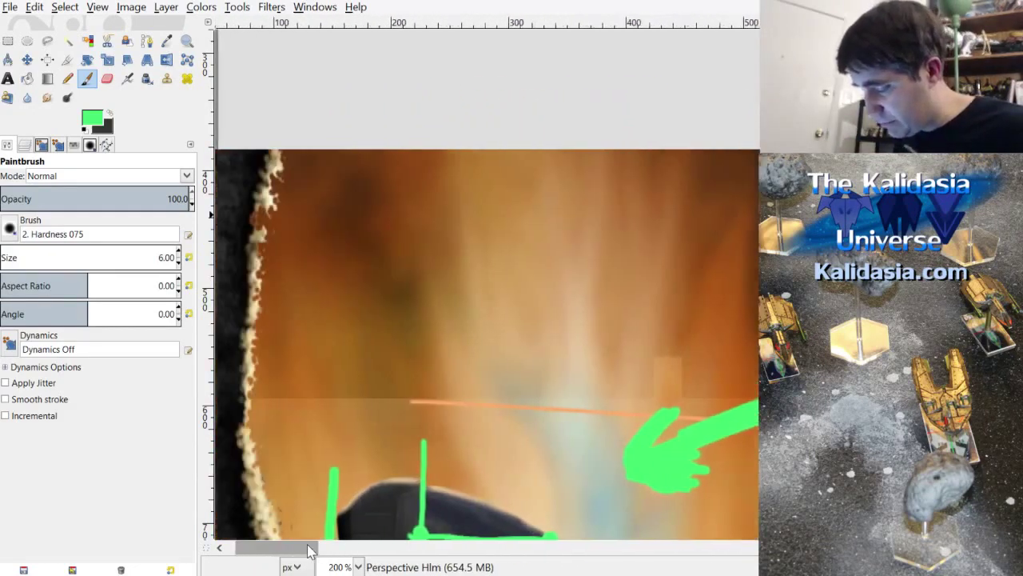
scroll(487, 344, "down", 10)
scroll(487, 344, "up", 3)
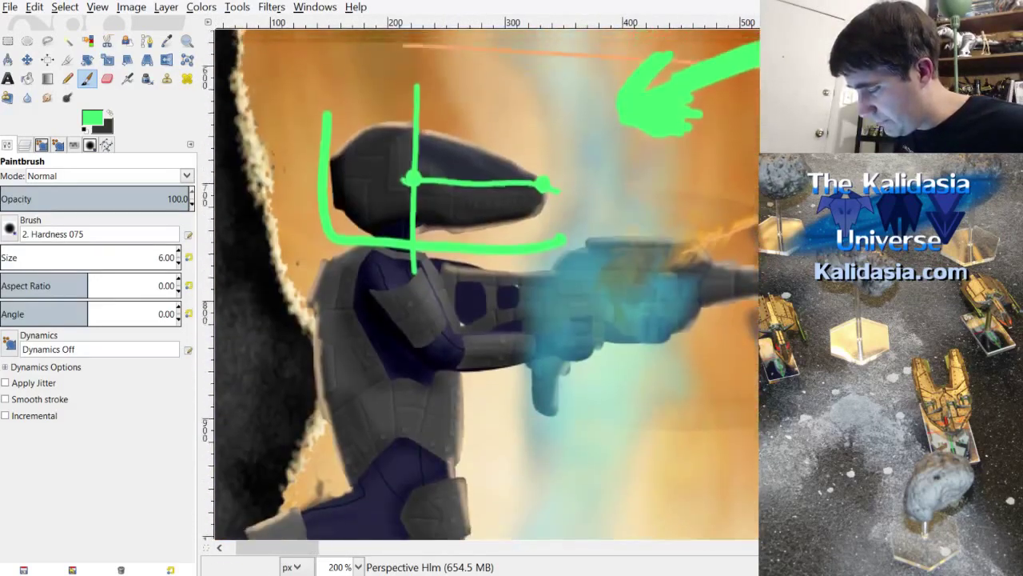
scroll(628, 361, "up", 5)
left_click_drag(280, 548, 592, 547)
scroll(496, 320, "up", 2)
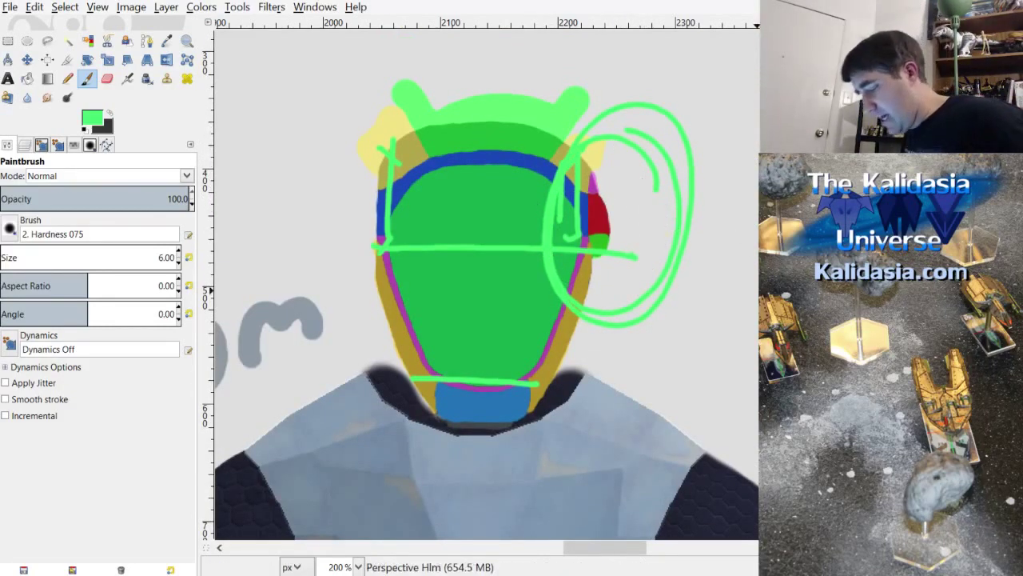
mouse_move(637, 554)
left_mouse_down()
mouse_move(616, 552)
mouse_move(646, 555)
mouse_move(627, 554)
left_mouse_up()
Step: Turn off the Perspective Hlm layer's visibility to reveal the clean helmet face map
left_click(25, 145)
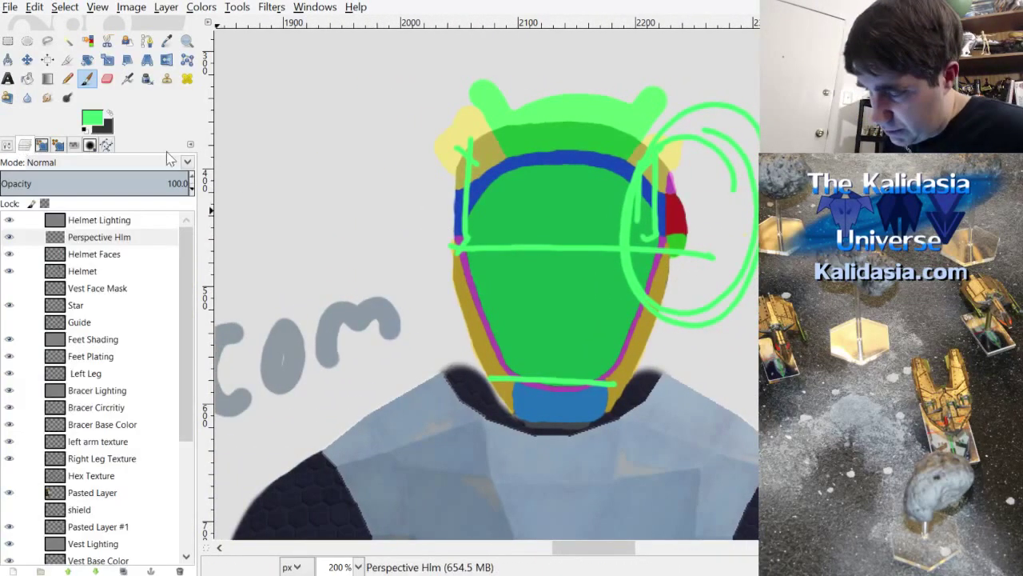
left_click(9, 236)
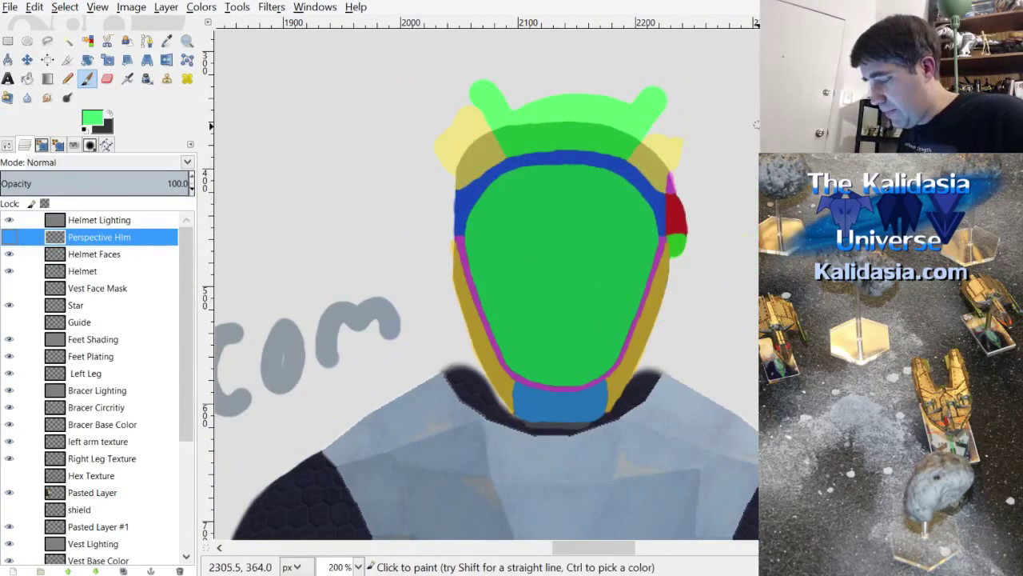
scroll(731, 195, "down", 1)
scroll(755, 188, "up", 2)
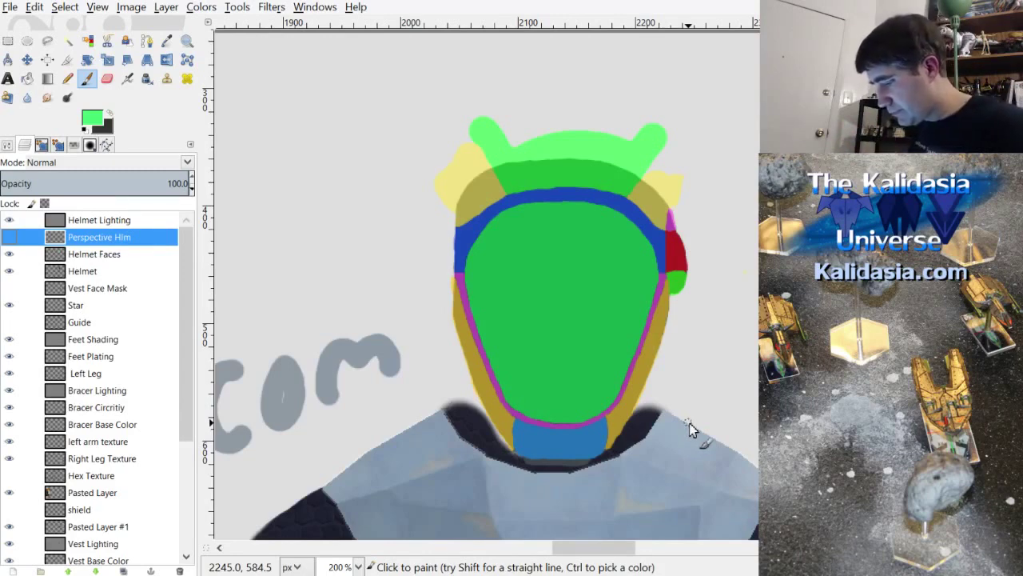
scroll(486, 284, "down", 3)
scroll(486, 284, "up", 3)
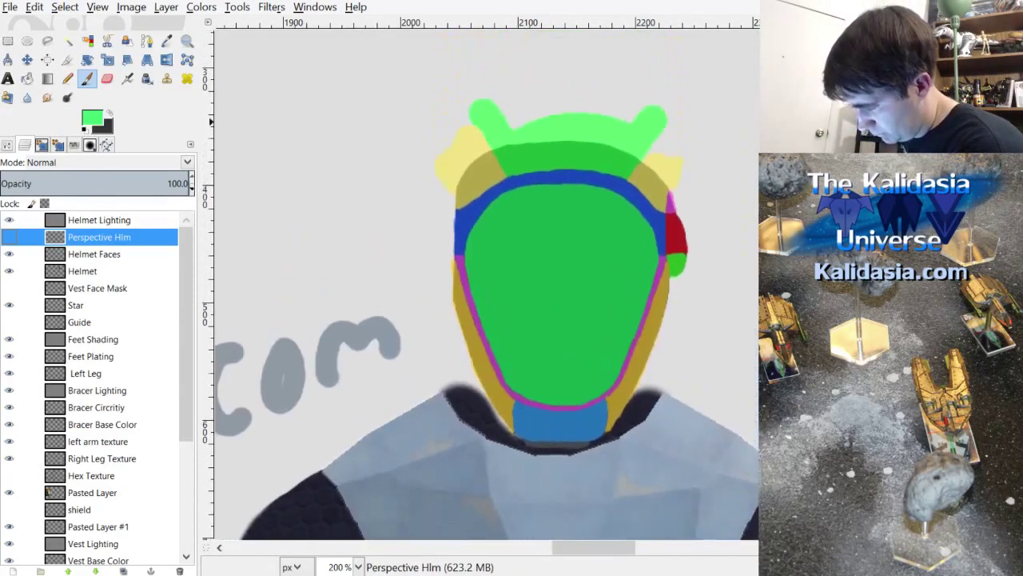
scroll(486, 283, "down", 2)
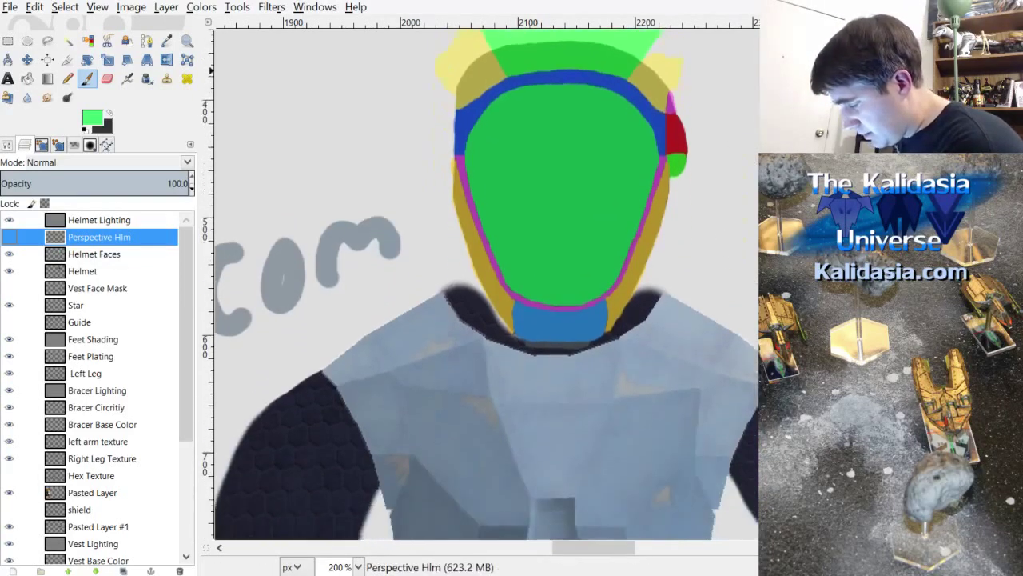
scroll(486, 284, "up", 2)
scroll(486, 284, "down", 4)
scroll(486, 284, "up", 4)
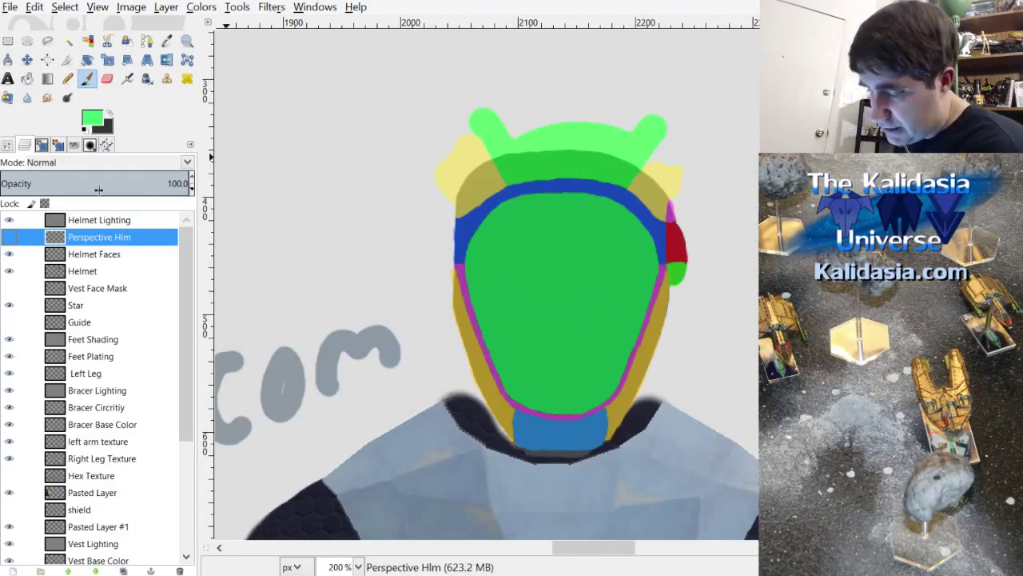
Step: Select by Color on the Helmet layer, cut that selection from Helmet Faces, then Select > None
left_click(114, 271)
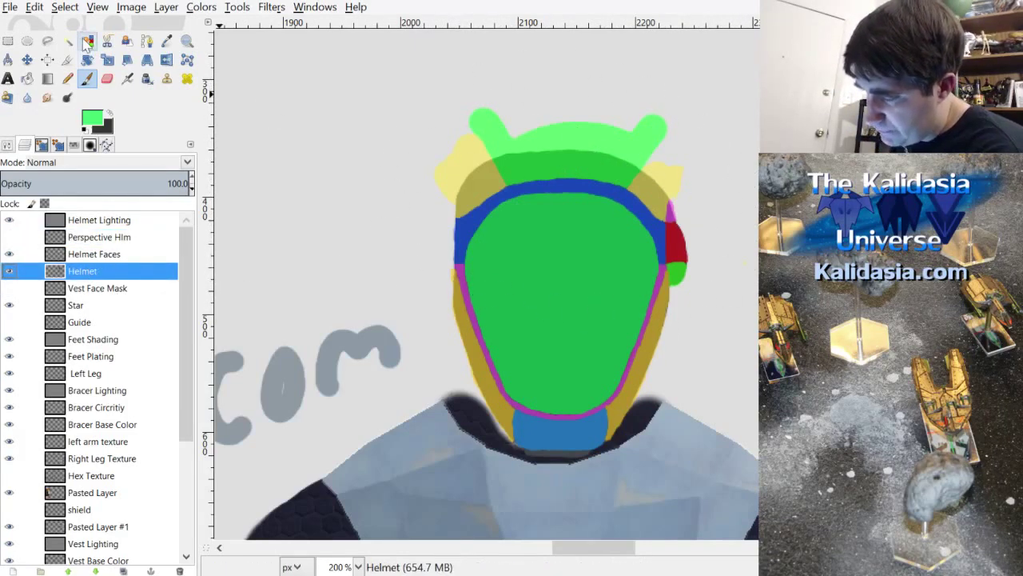
left_click(87, 41)
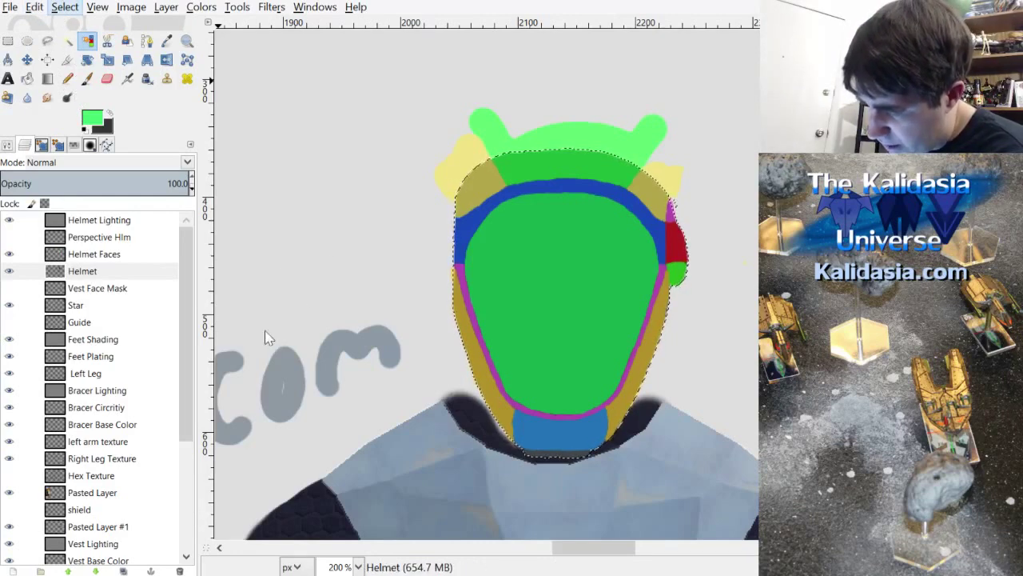
left_click(120, 254)
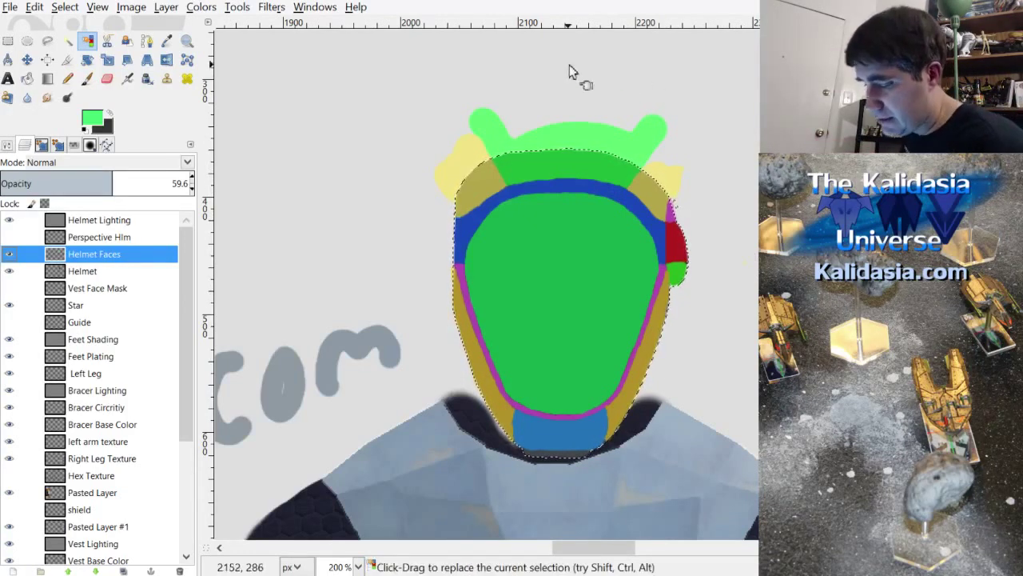
left_click(35, 8)
left_click(226, 97)
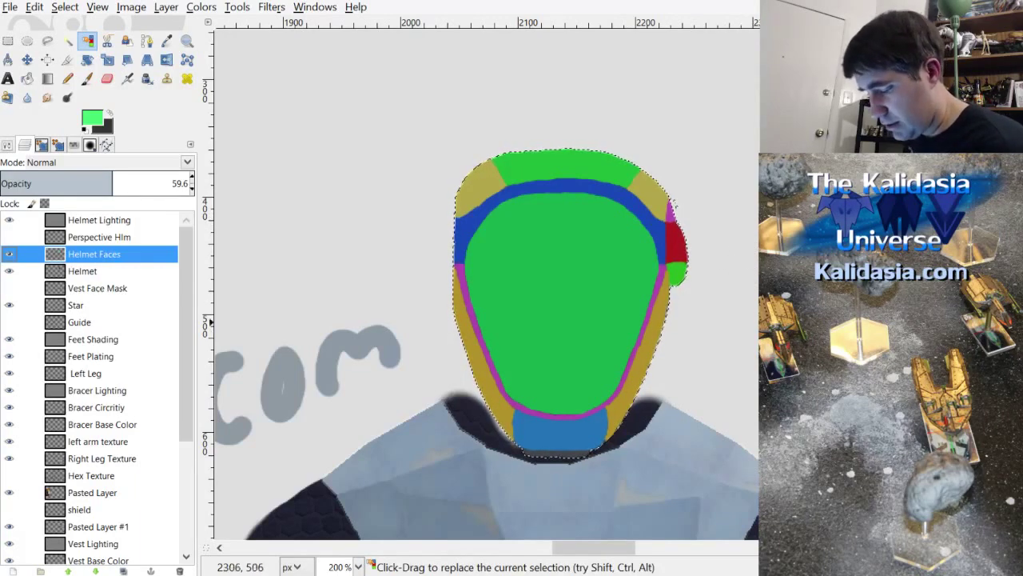
left_click(65, 6)
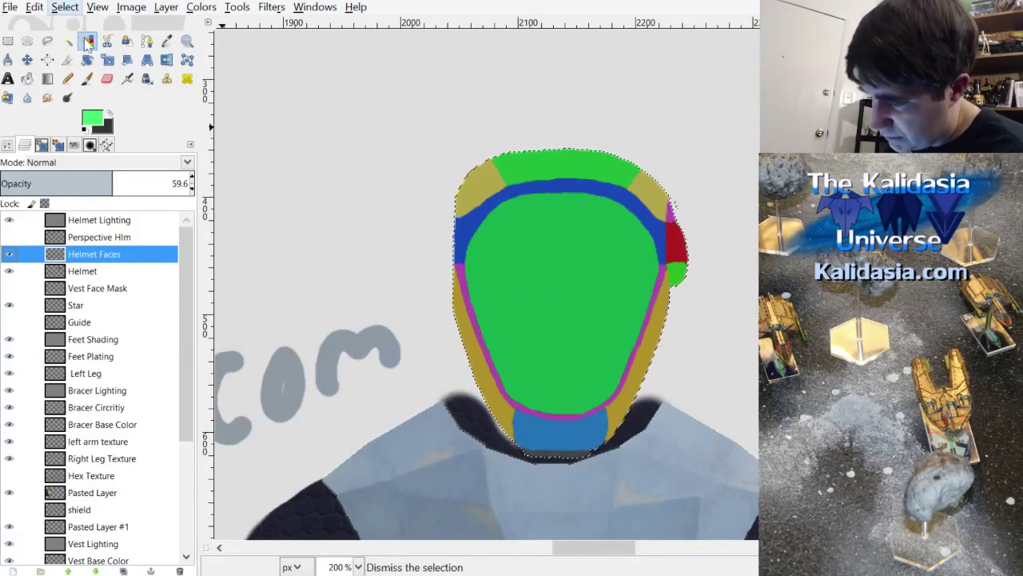
left_click(80, 42)
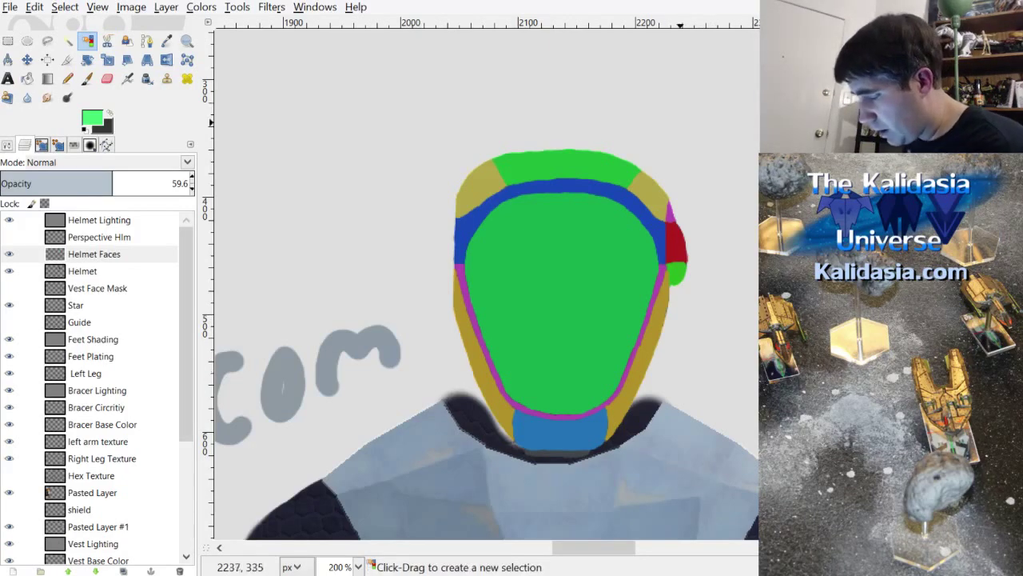
Step: With Helmet Faces active, create an empty layer called Helmet Lighting #1 using Shift+Ctrl+N
left_click(93, 253)
scroll(486, 283, "up", 1)
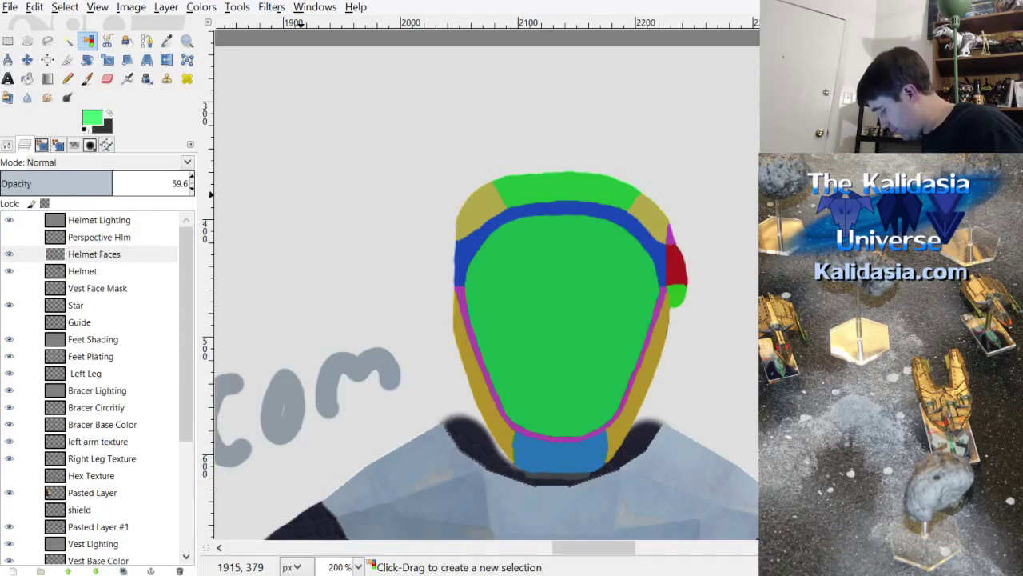
key("shift+ctrl+n")
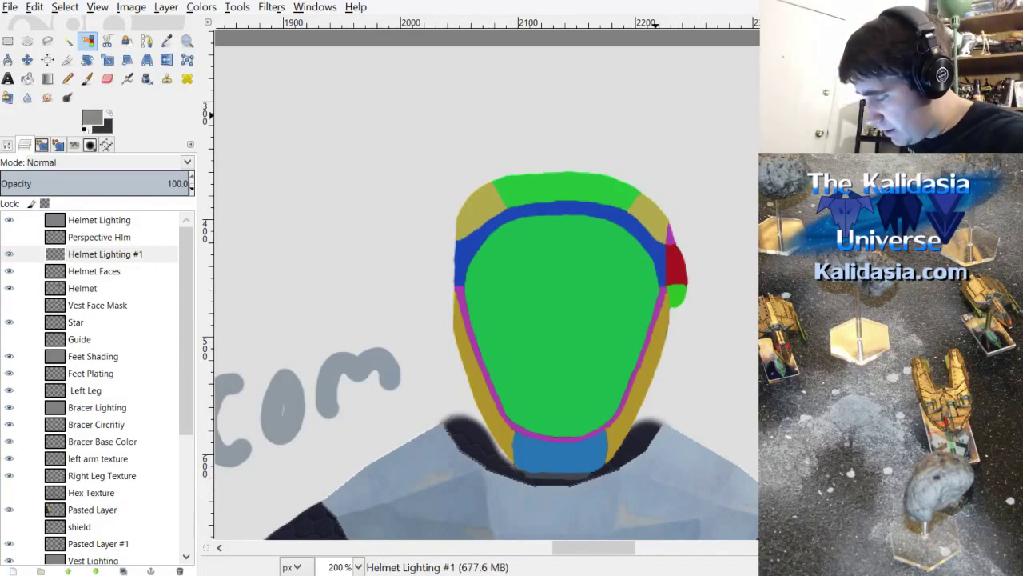
Step: Bucket-fill Helmet Lighting #1 with mid-grey and set its layer mode to Hard light
key("shift+b")
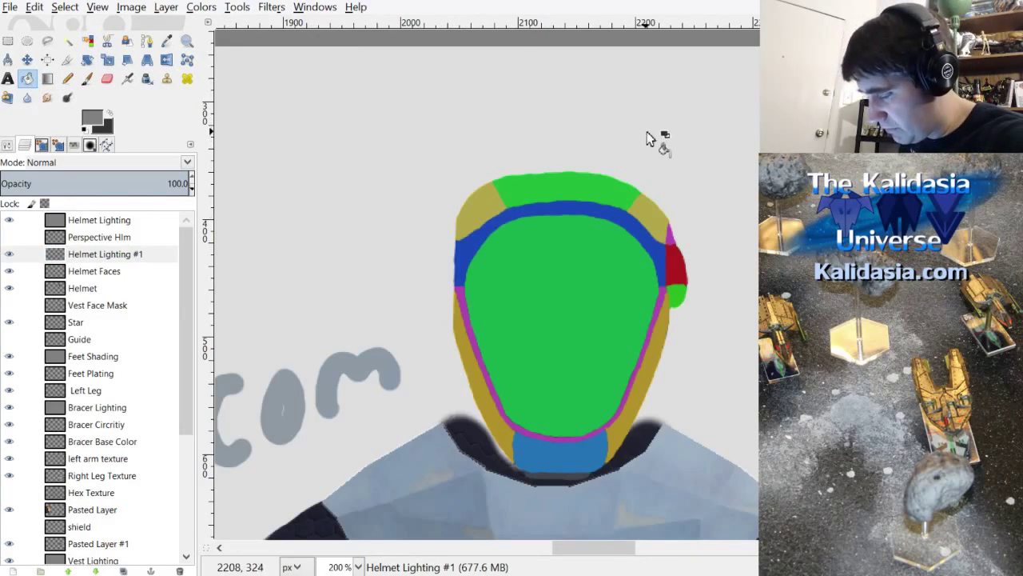
left_click(674, 138)
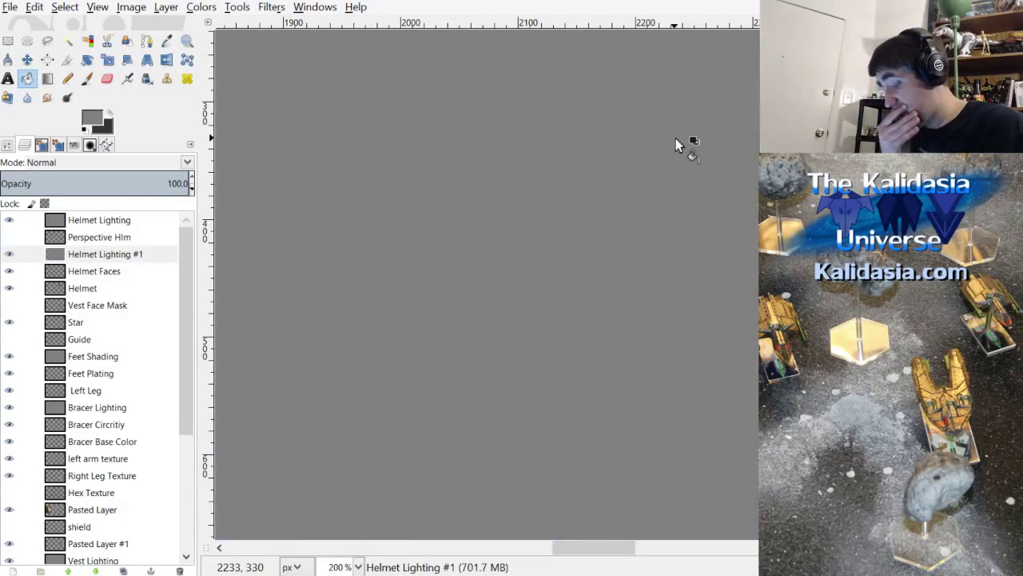
left_click(130, 256)
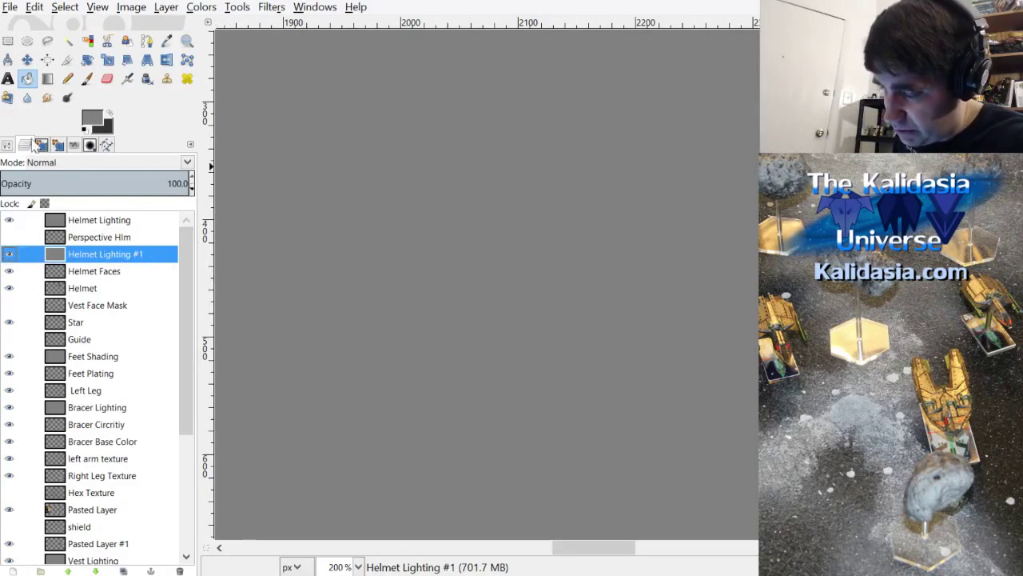
left_click(191, 164)
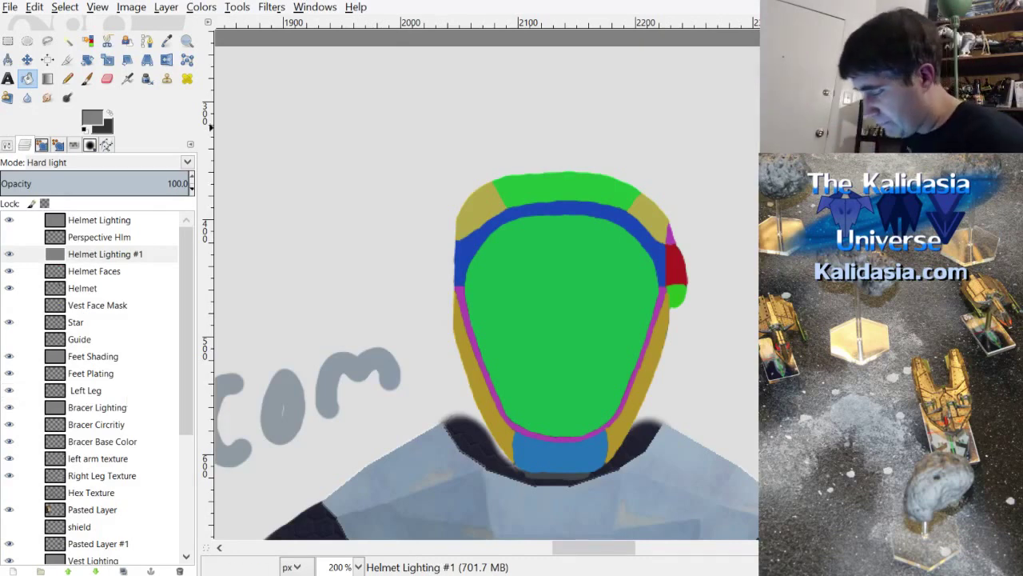
Step: Make Helmet Faces the active layer
scroll(480, 279, "down", 3)
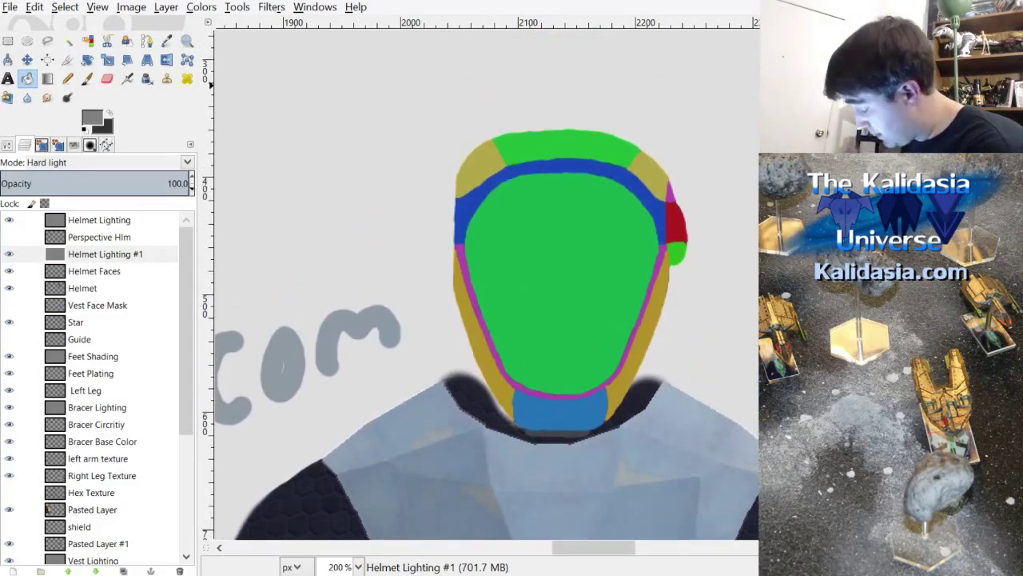
scroll(480, 280, "up", 1)
left_click_drag(601, 548, 614, 555)
scroll(479, 280, "down", 4)
scroll(479, 280, "up", 2)
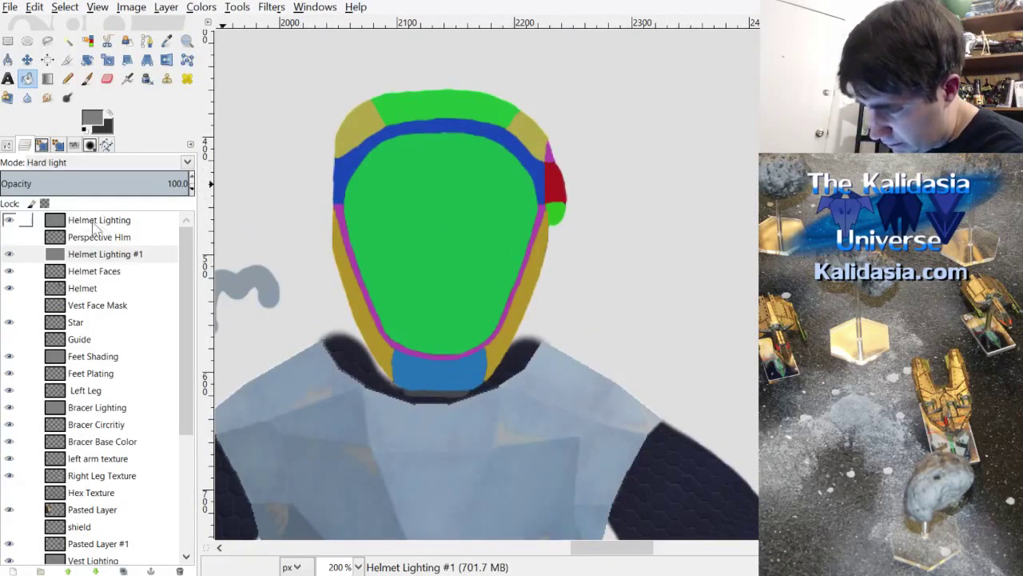
left_click(119, 271)
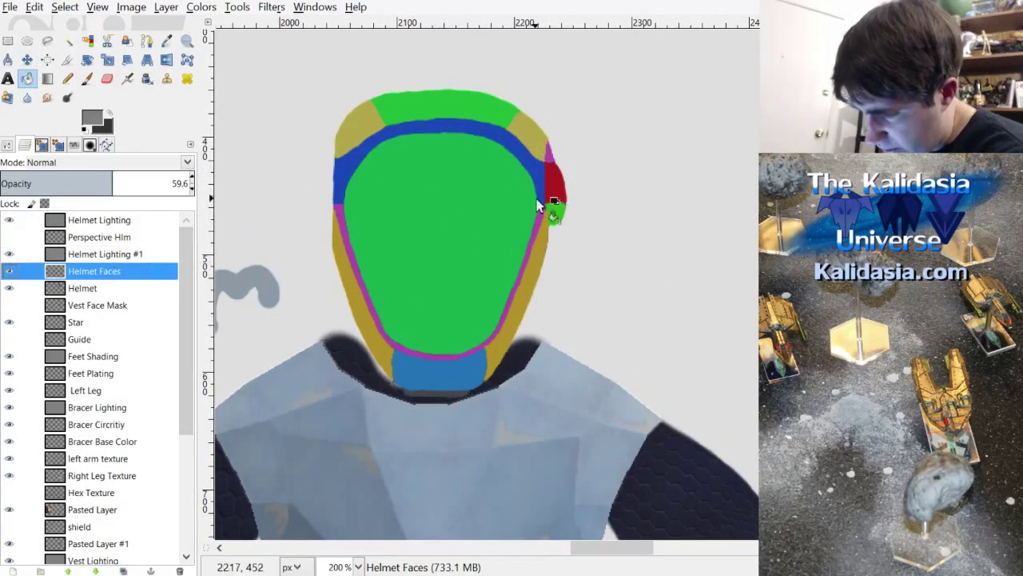
Step: Fuzzy-select the gold strip on the helmet's right edge of the Helmet Faces layer
left_click(69, 43)
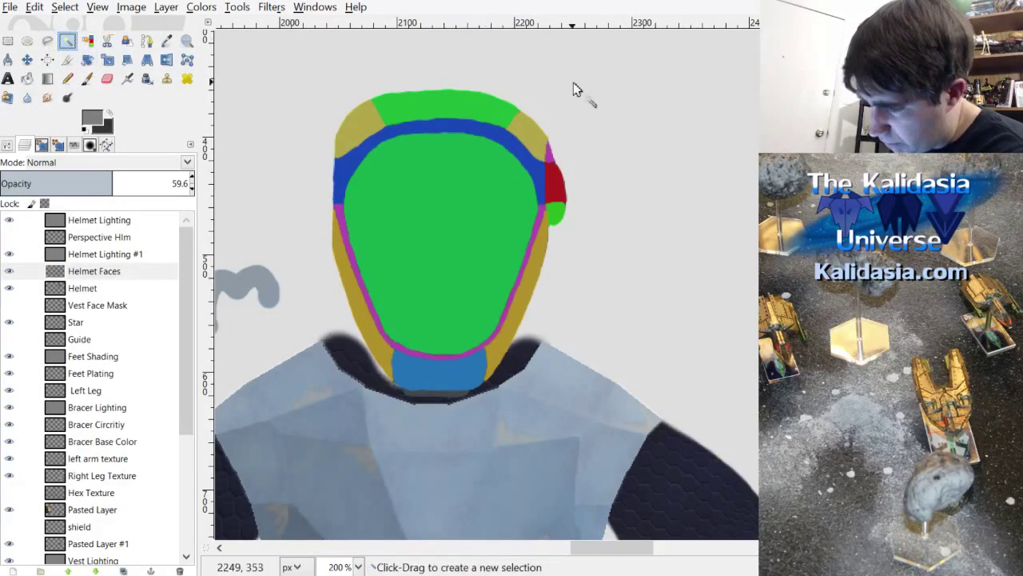
left_click_drag(533, 292, 529, 289)
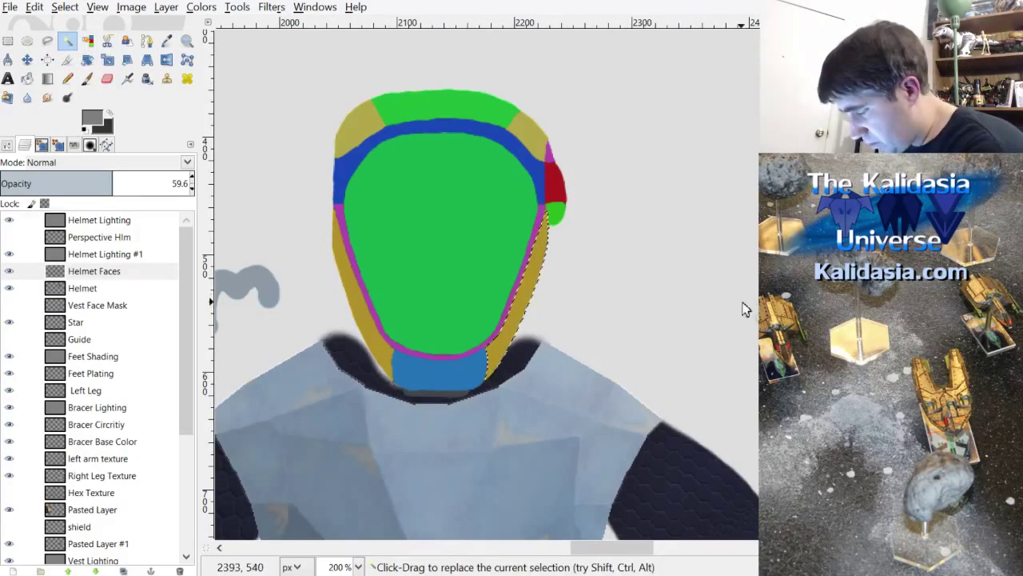
left_click(65, 7)
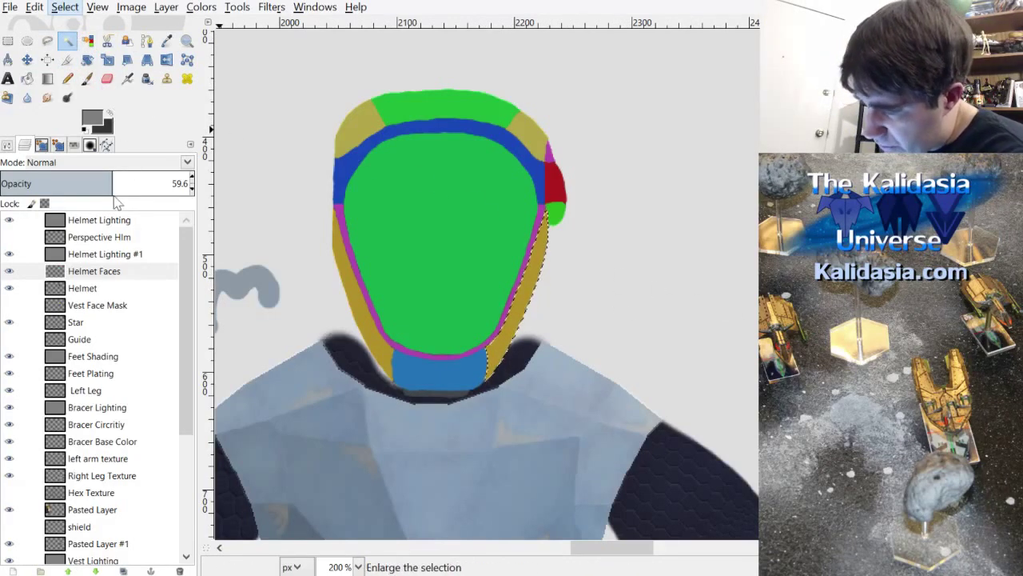
key("Escape")
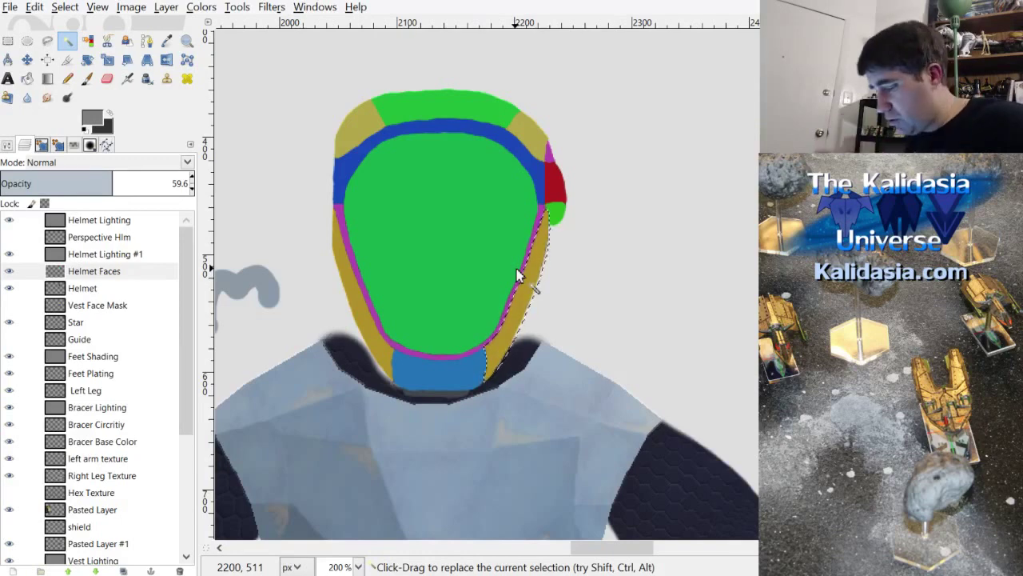
Step: Zoom in, hide the Helmet Faces map, and make Helmet Lighting #1 the working layer
key("plus")
key("plus")
key("plus")
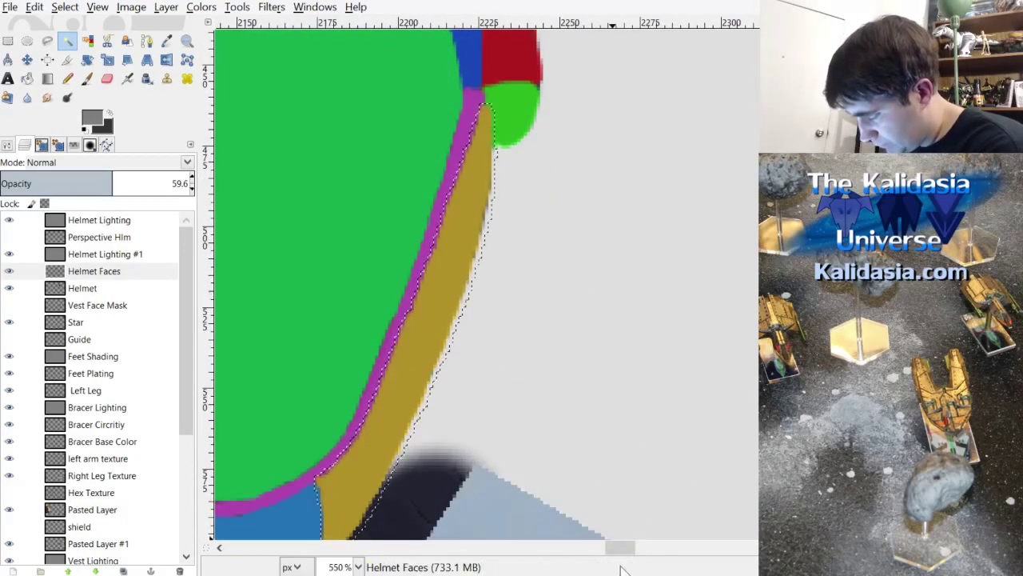
scroll(588, 440, "down", 2)
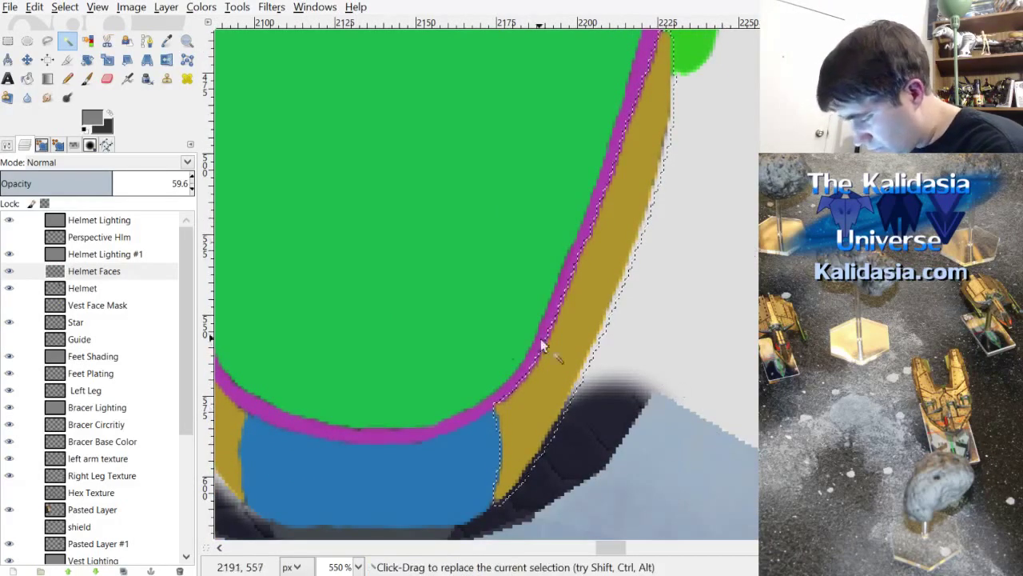
left_click(10, 272)
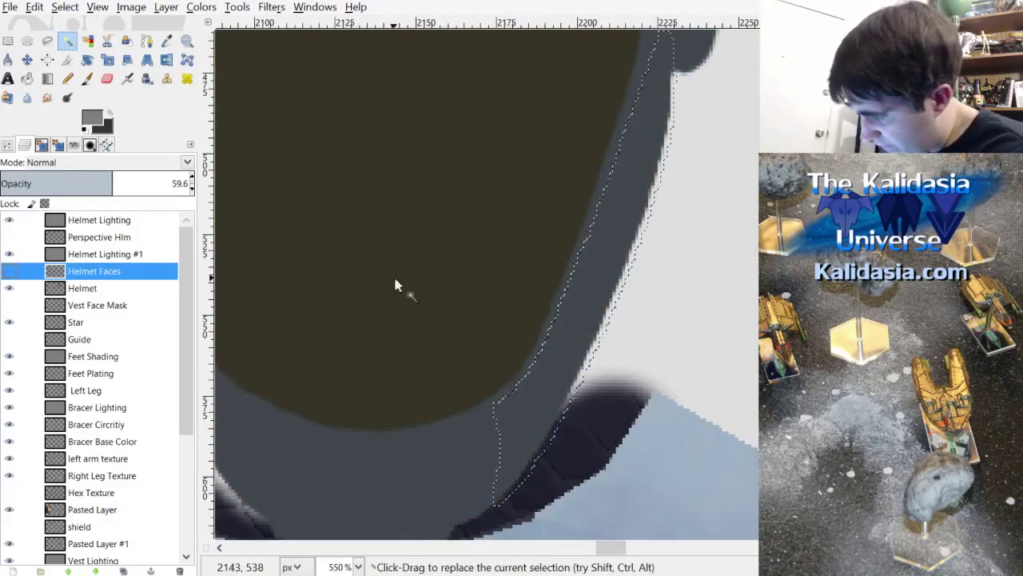
left_click(96, 253)
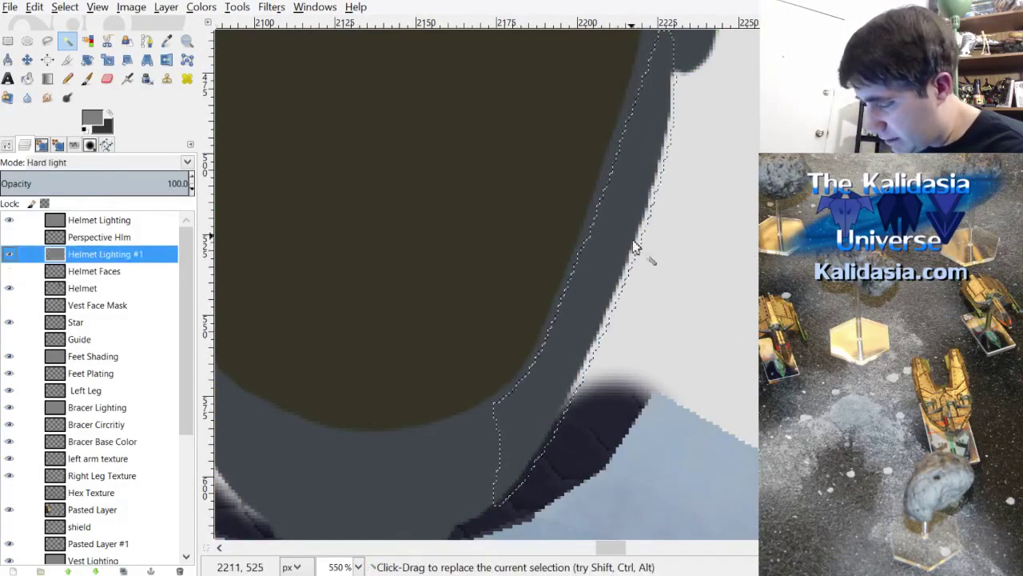
scroll(688, 288, "down", 6)
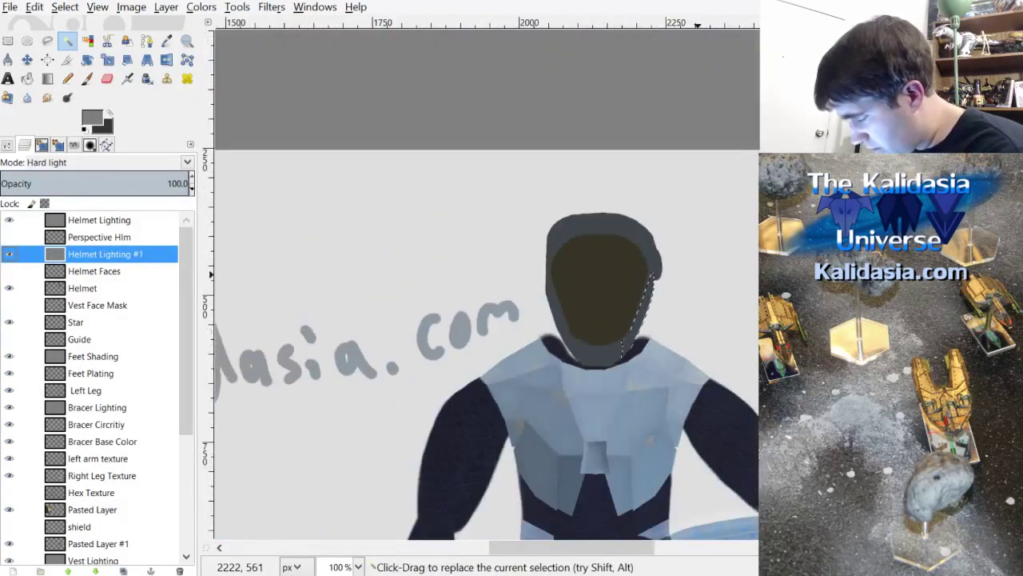
left_click_drag(622, 550, 724, 550)
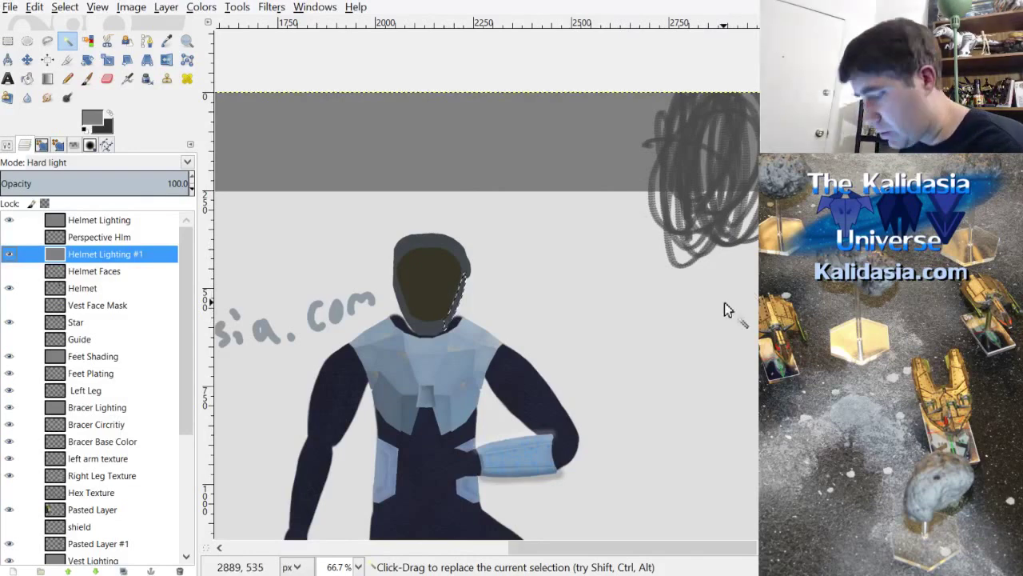
scroll(472, 324, "up", 4)
scroll(670, 529, "left", 3)
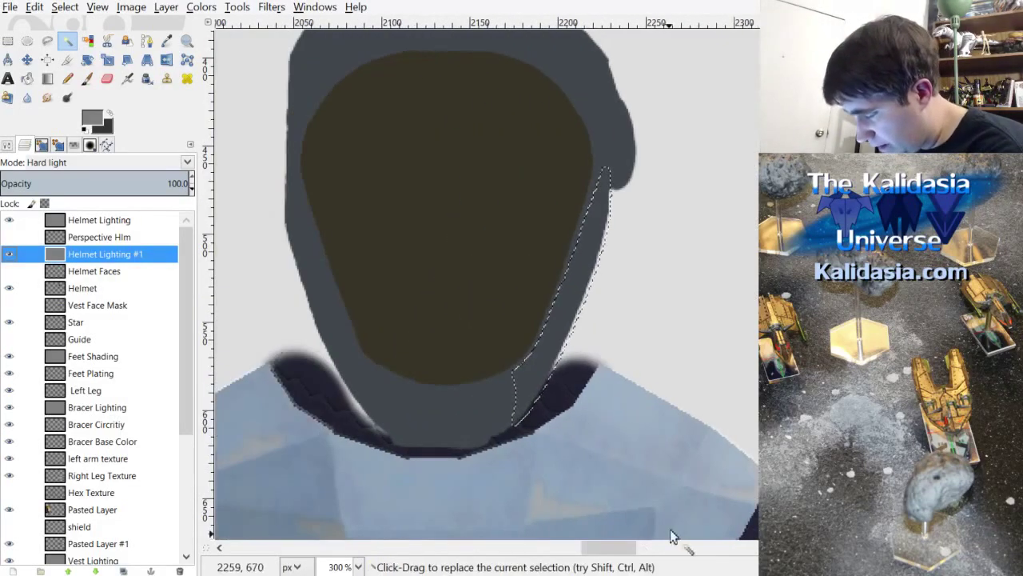
Step: Set the Paintbrush to 2. Hardness 100 at size 97.89 and paint inside the right-edge strip
left_click(86, 78)
left_click(7, 145)
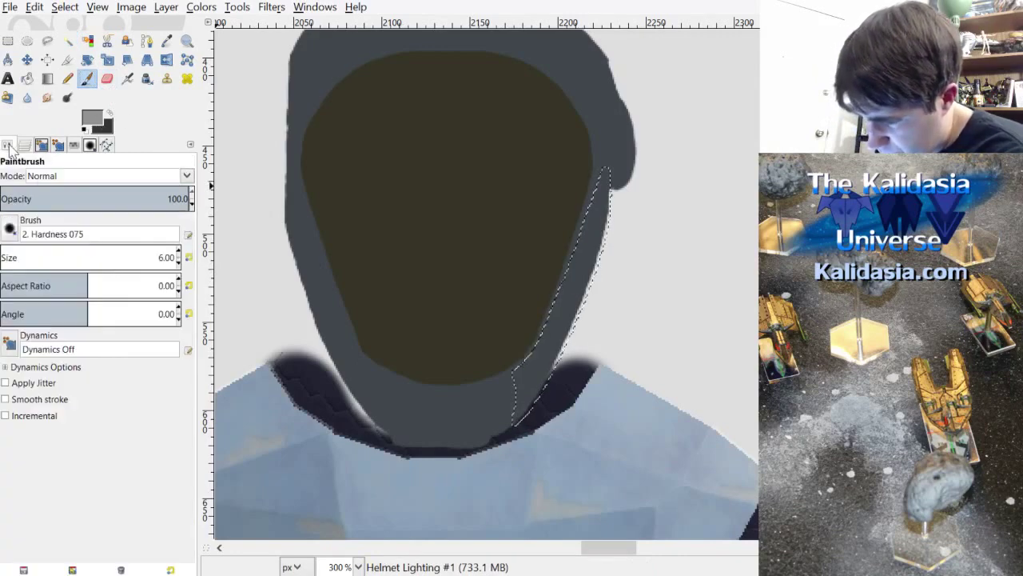
key("period")
left_click(16, 254)
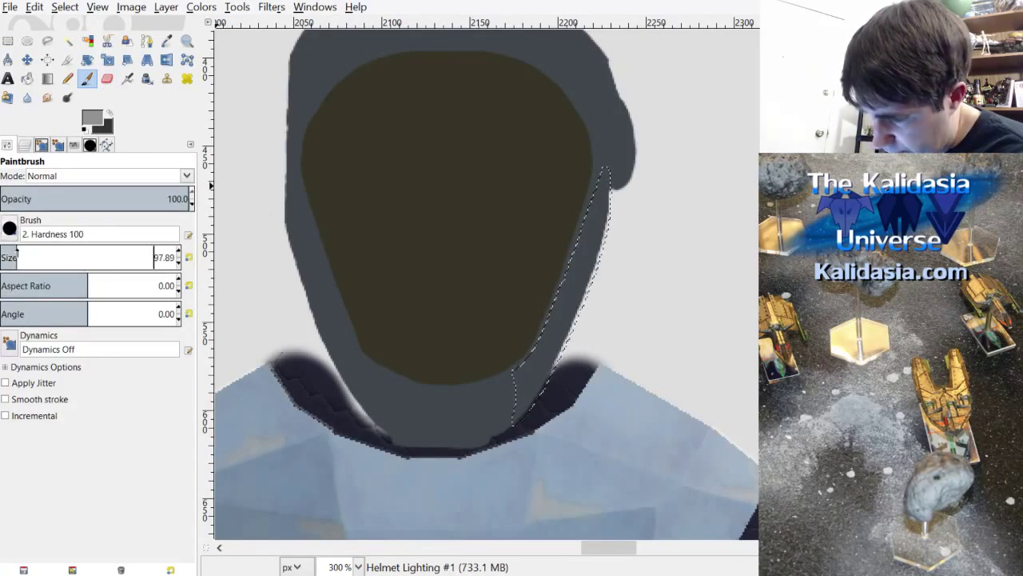
key("ctrl+t")
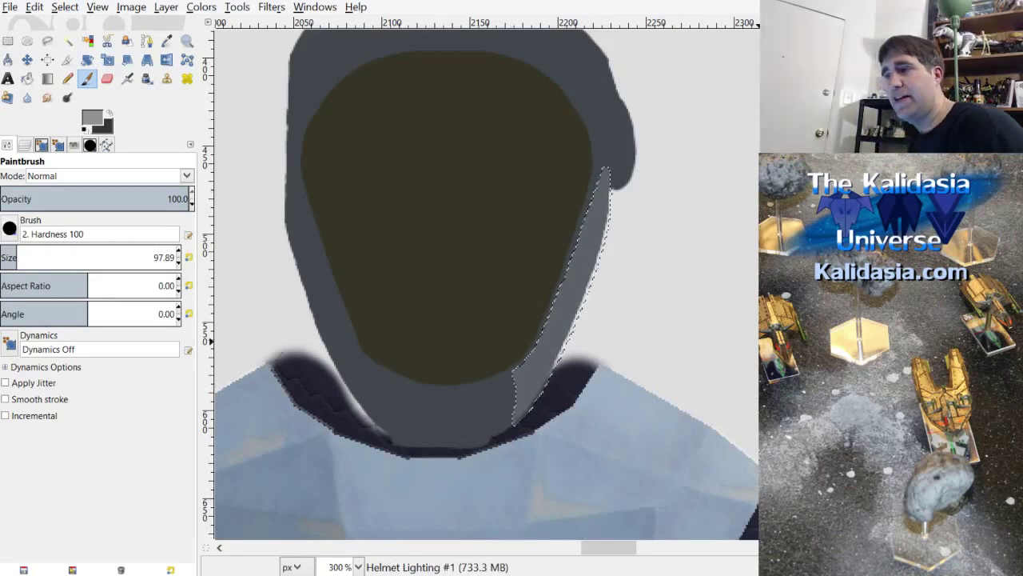
scroll(647, 269, "down", 2)
scroll(681, 267, "up", 3)
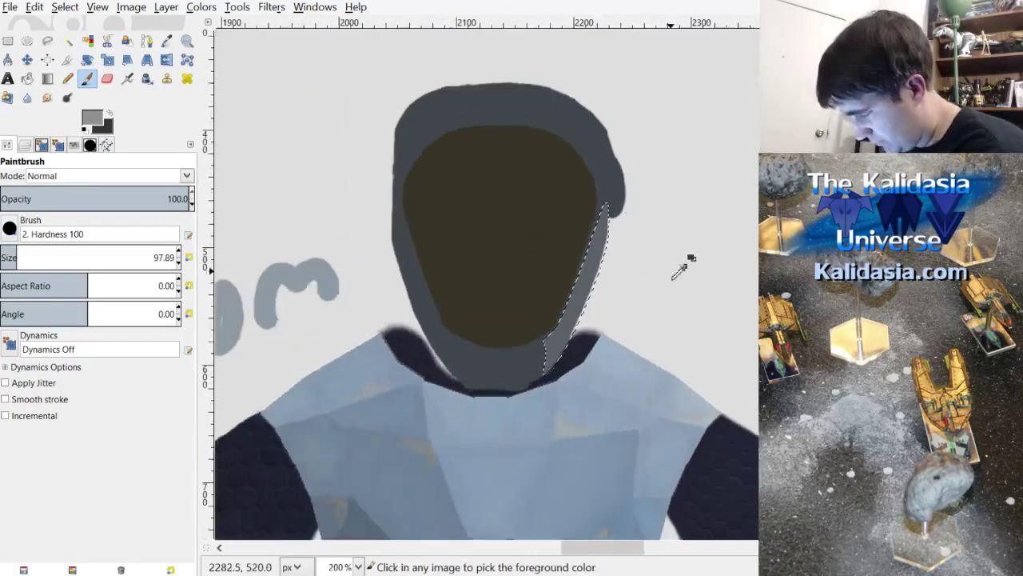
mouse_move(628, 549)
left_mouse_down()
mouse_move(619, 562)
mouse_move(632, 560)
left_mouse_up()
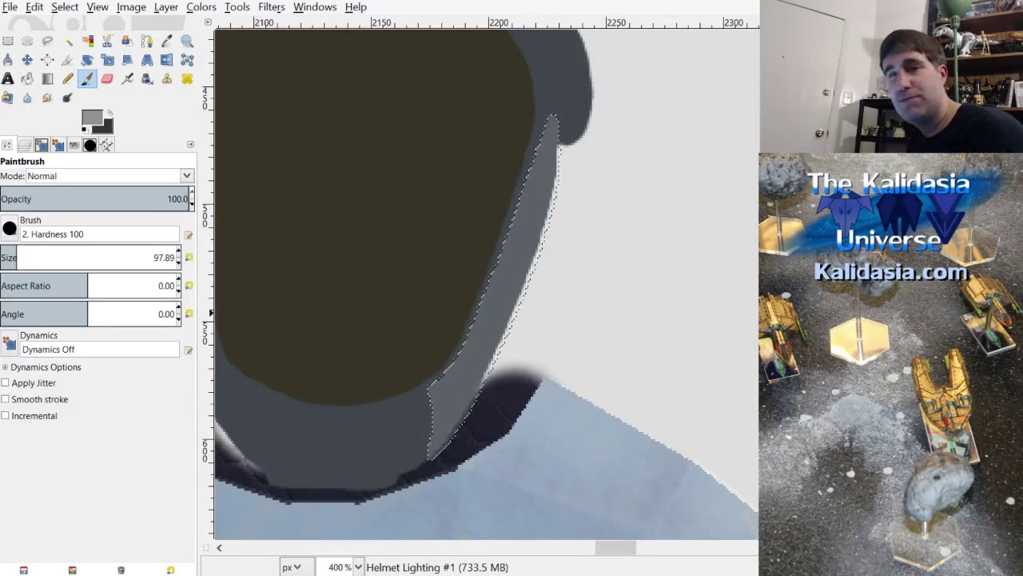
scroll(480, 284, "up", 1)
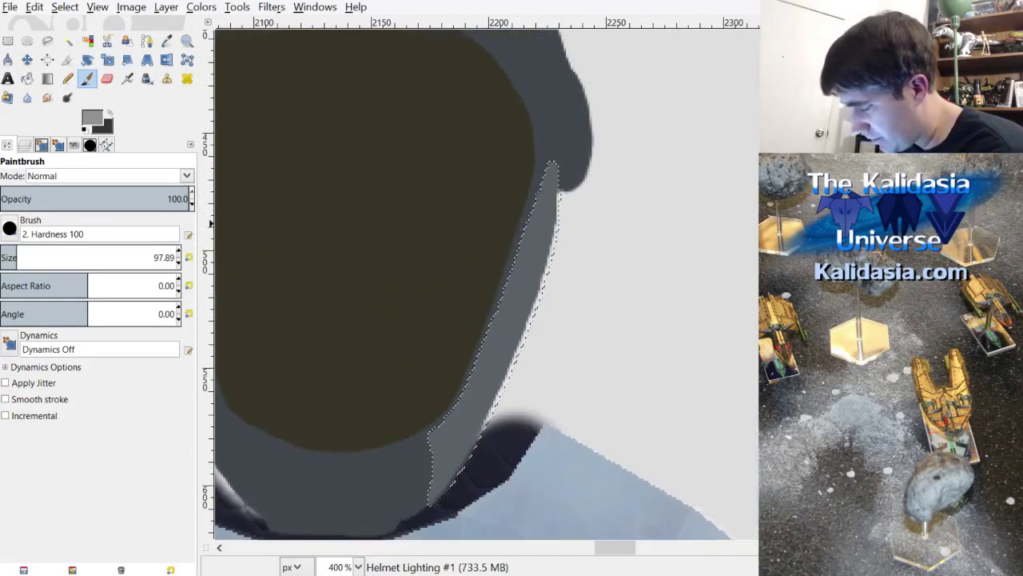
scroll(632, 550, "left", 2)
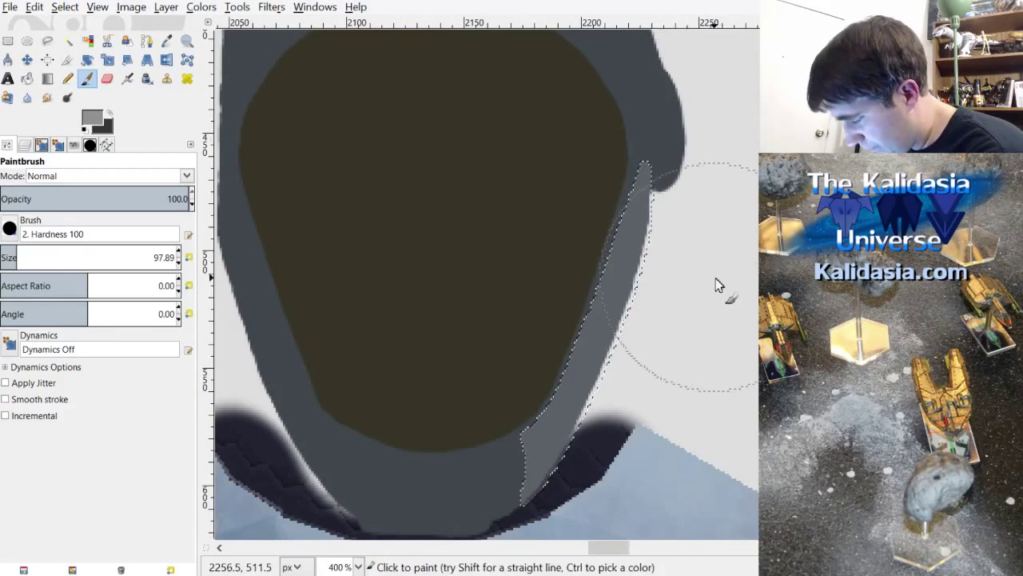
scroll(717, 286, "down", 1)
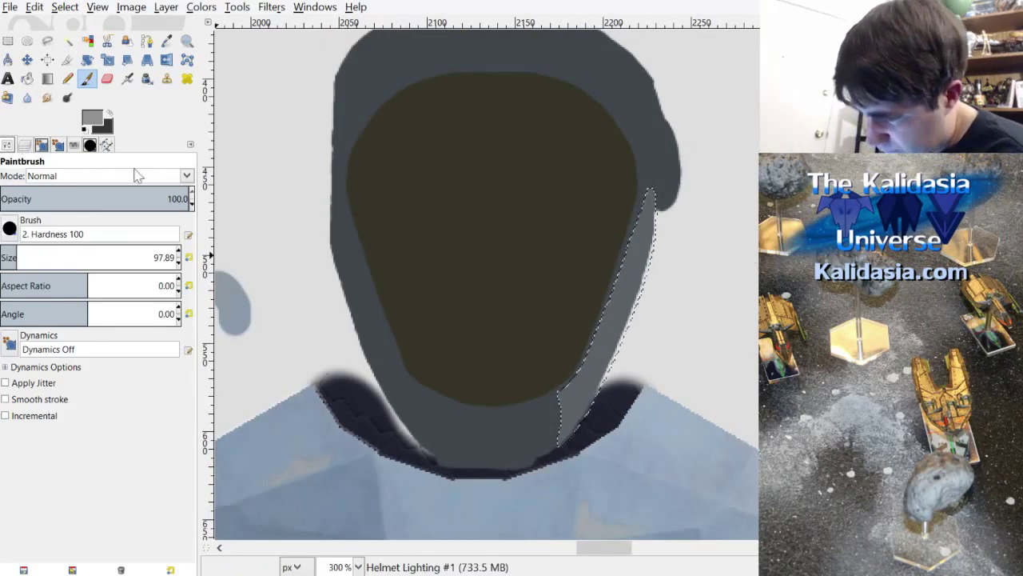
Step: Show Helmet Faces, fuzzy-select the left yellow strip, then switch to Helmet Lighting #1
left_click(24, 145)
left_click(9, 272)
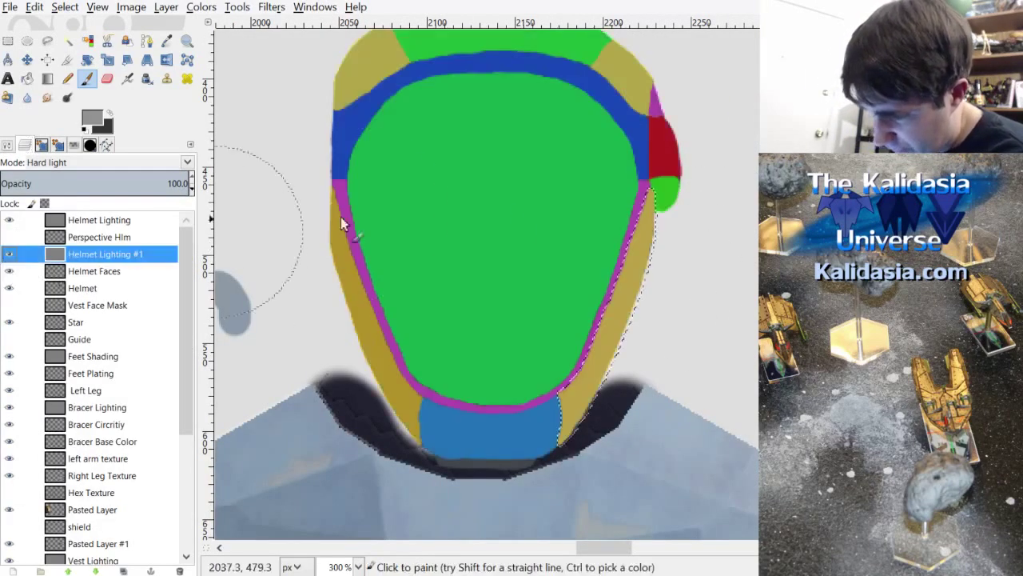
left_click(67, 41)
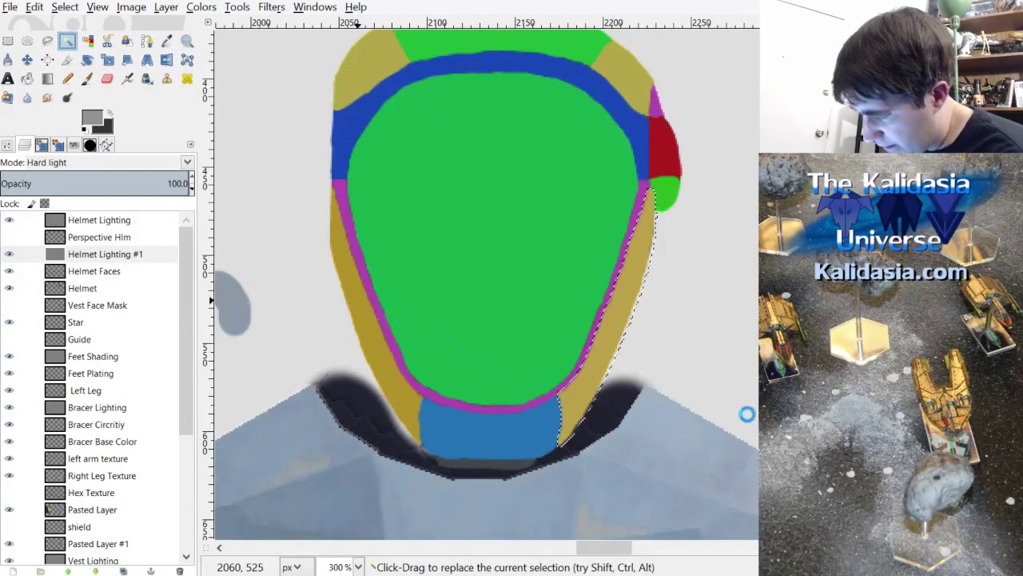
key("ctrl+shift+a")
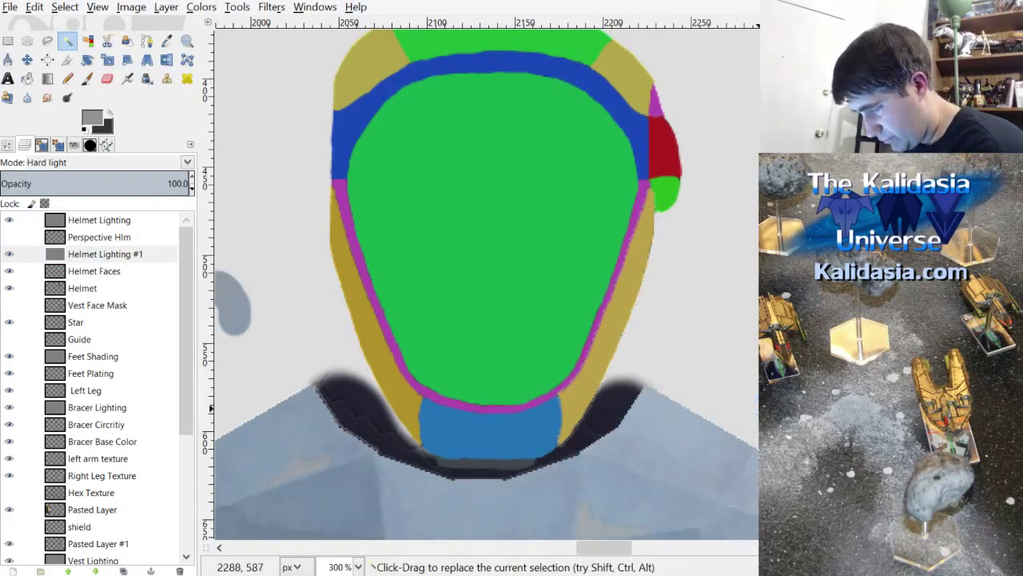
left_click(109, 272)
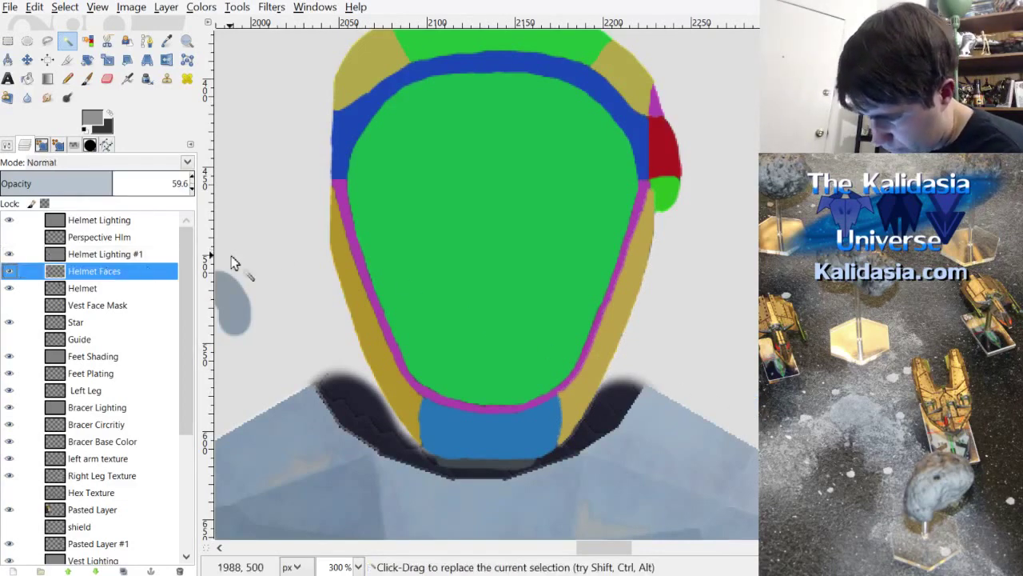
left_click(348, 284)
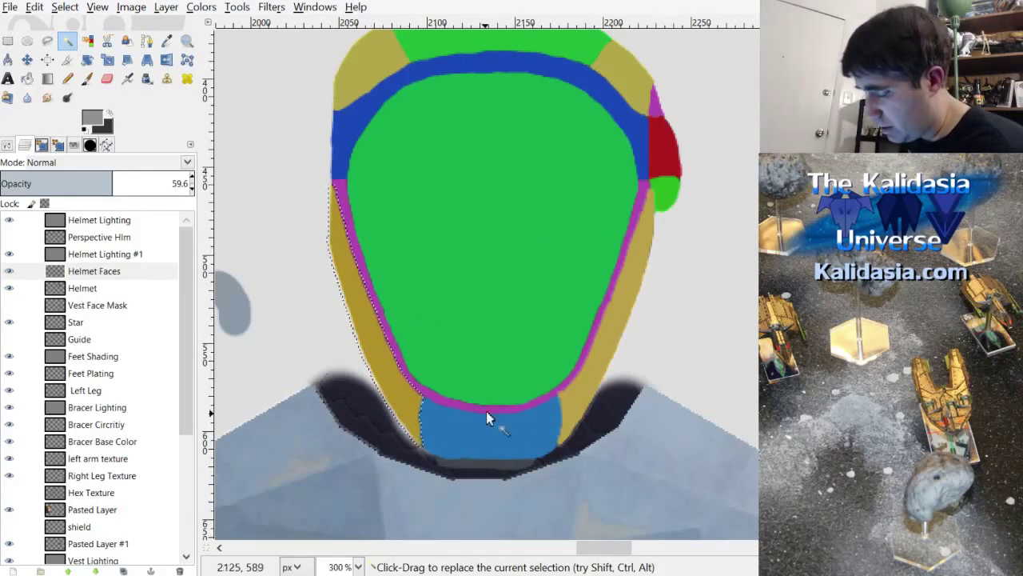
left_click(103, 253)
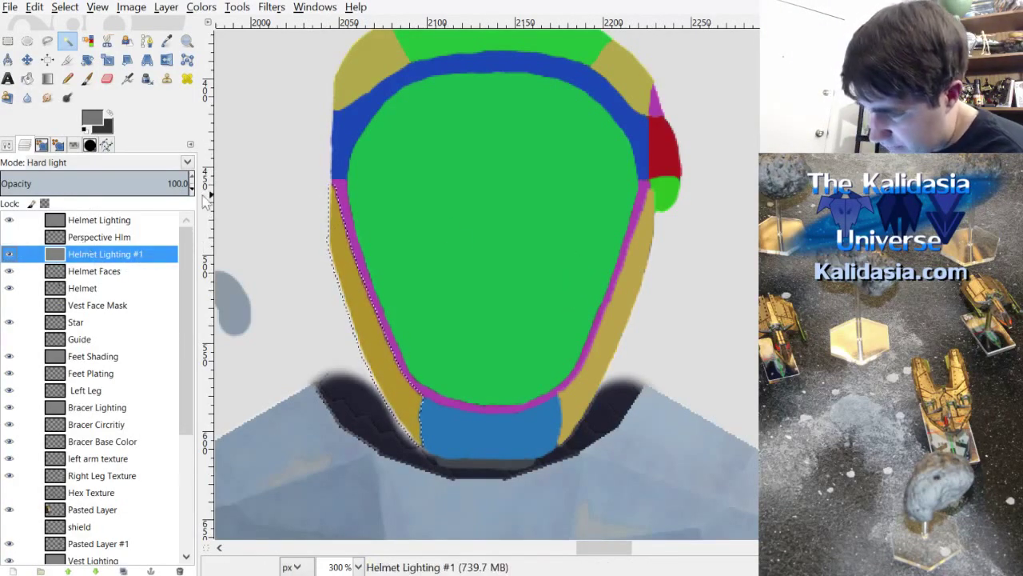
Step: Hide Helmet Faces and paint lighter grey along the helmet's left edge strip
left_click(9, 271)
left_click(87, 77)
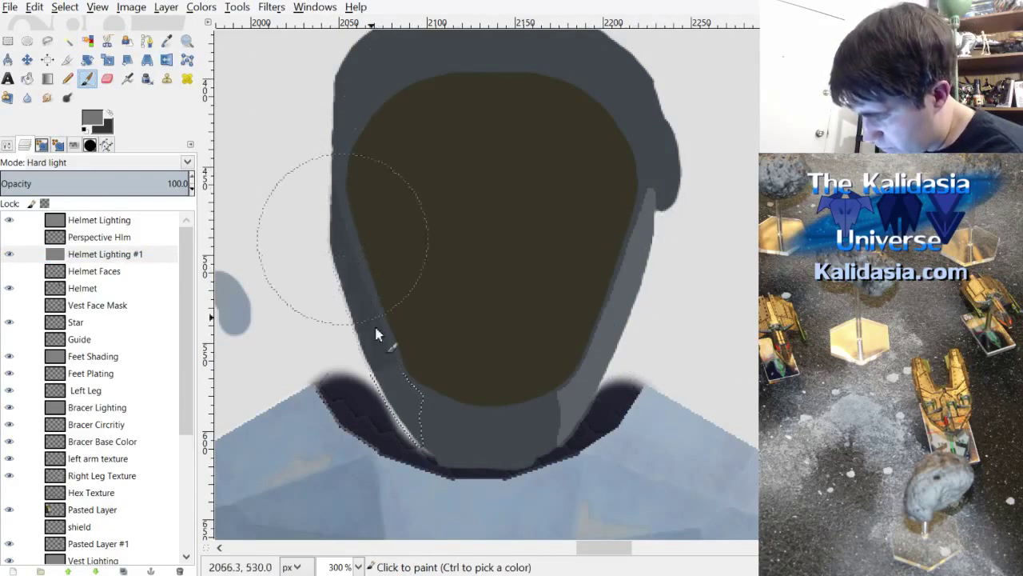
left_click_drag(332, 188, 422, 447)
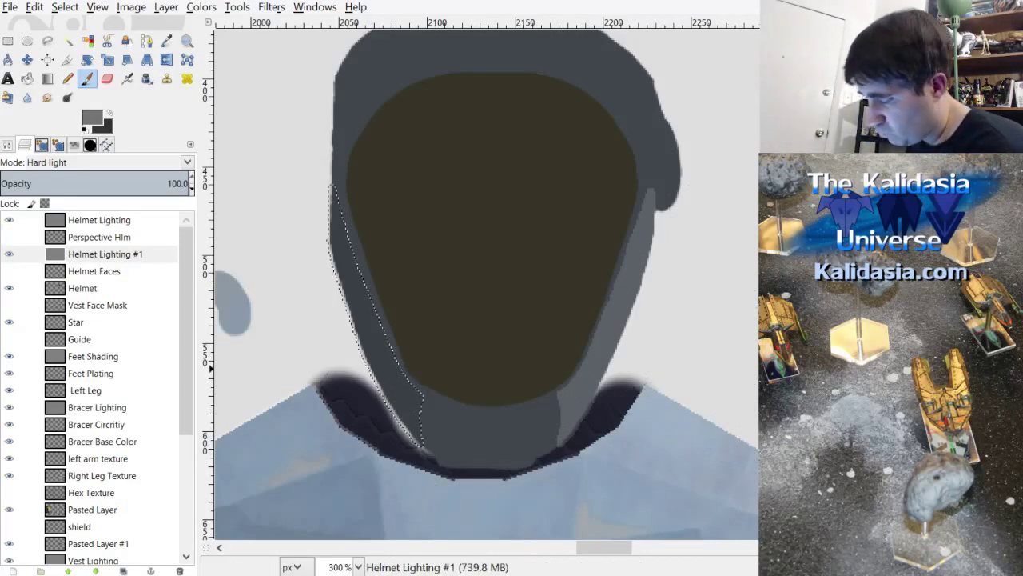
scroll(488, 283, "down", 1)
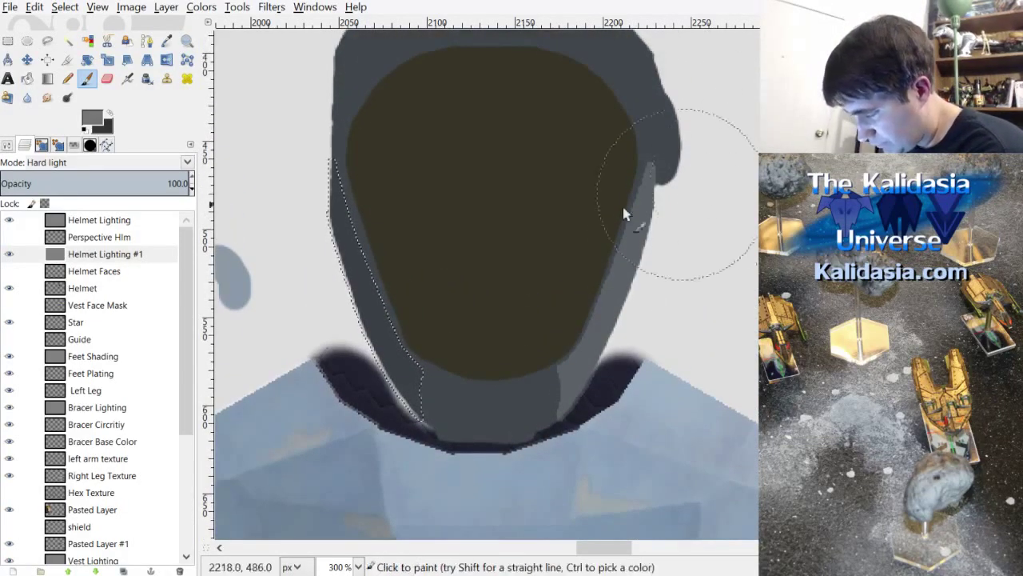
Step: Clear the selection and zoom out to review the left-strip shading
left_click(65, 6)
left_click(88, 41)
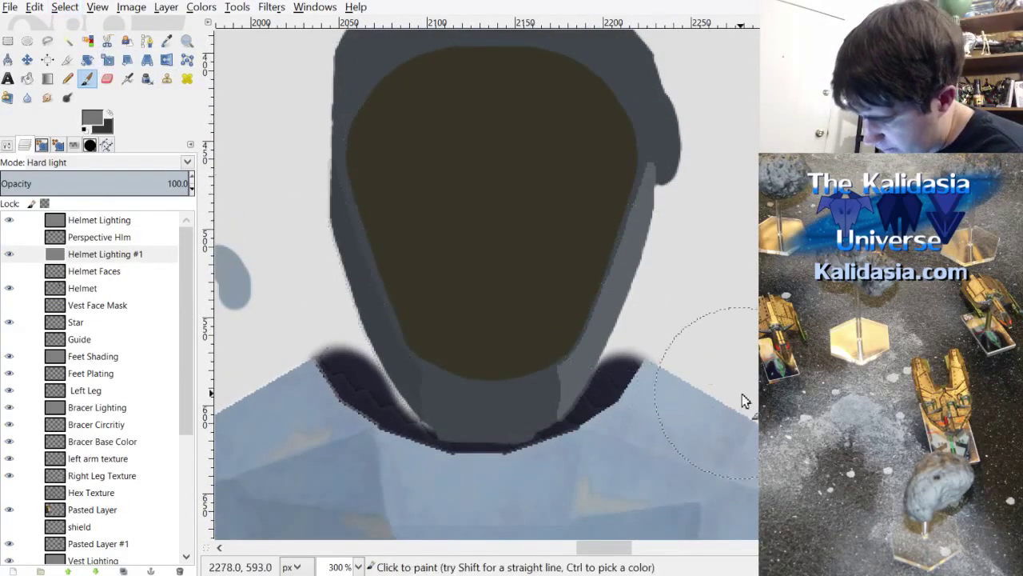
scroll(480, 285, "down", 3)
scroll(491, 251, "up", 4)
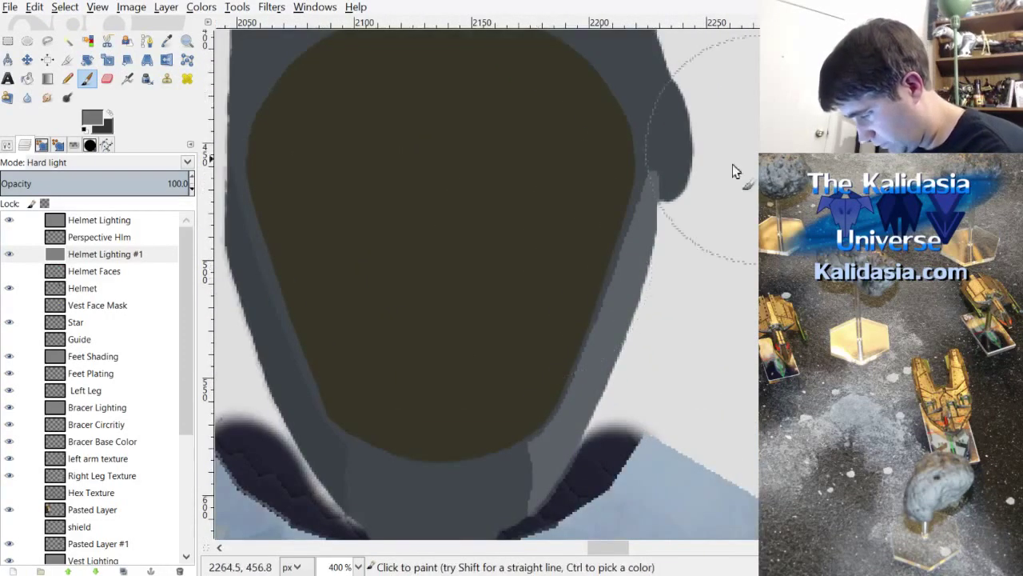
scroll(617, 549, "left", 2)
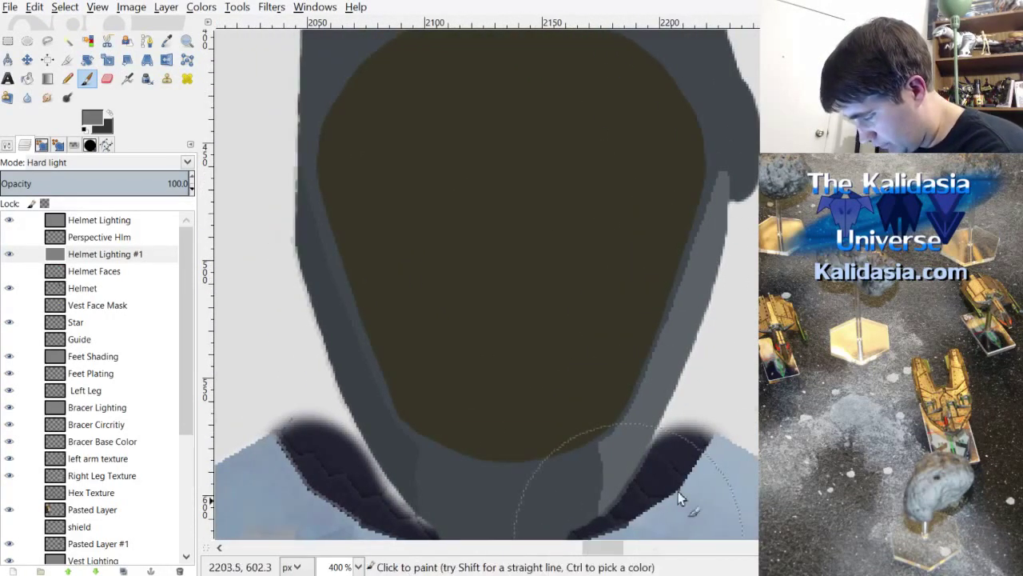
scroll(483, 352, "down", 3)
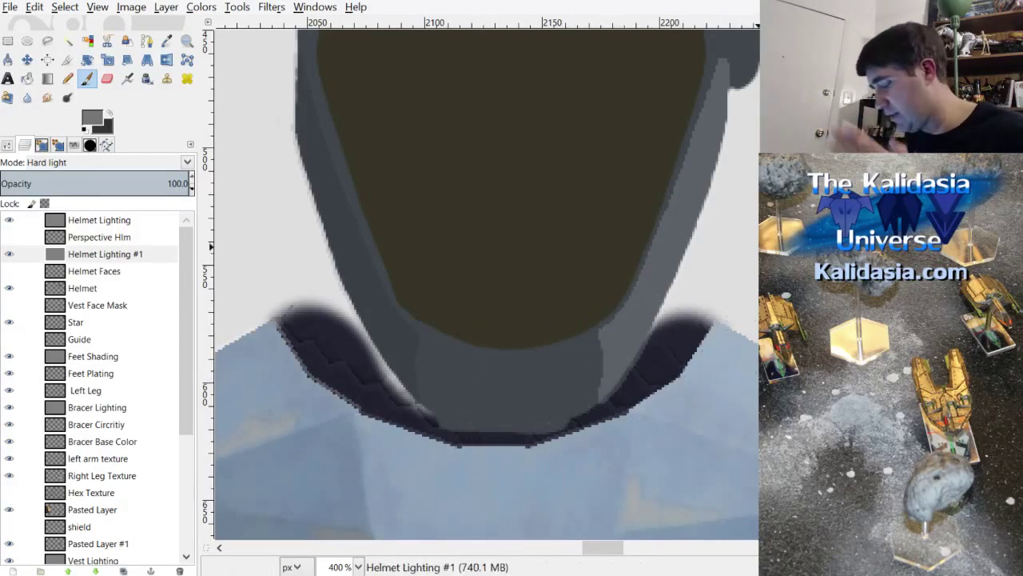
scroll(487, 284, "down", 1)
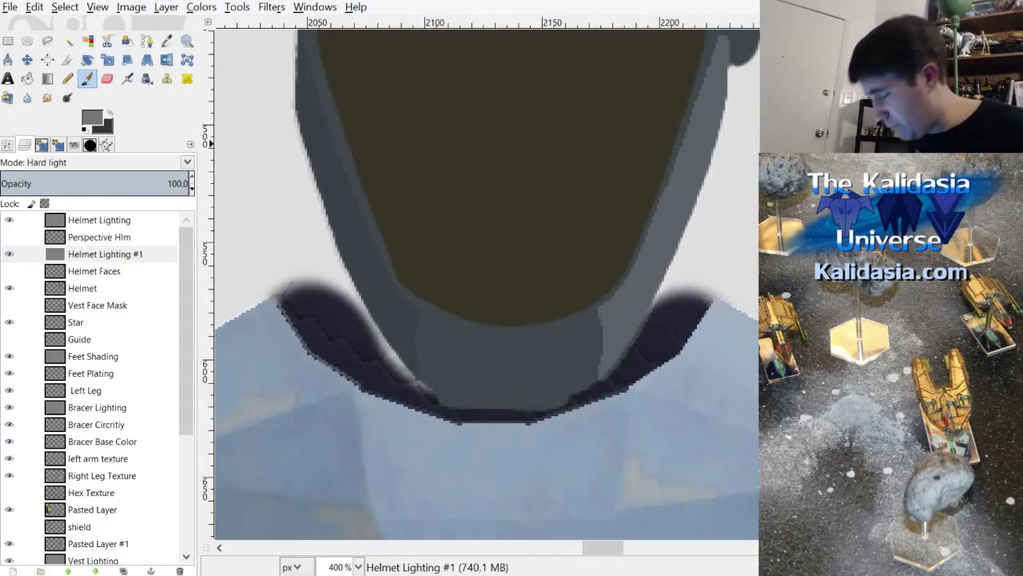
scroll(488, 284, "up", 6)
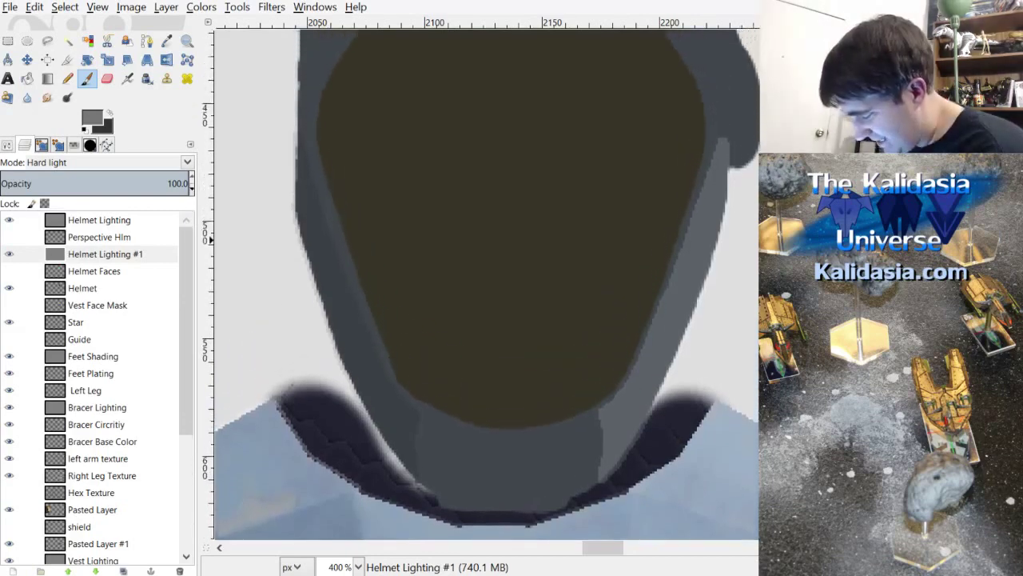
scroll(488, 296, "down", 5)
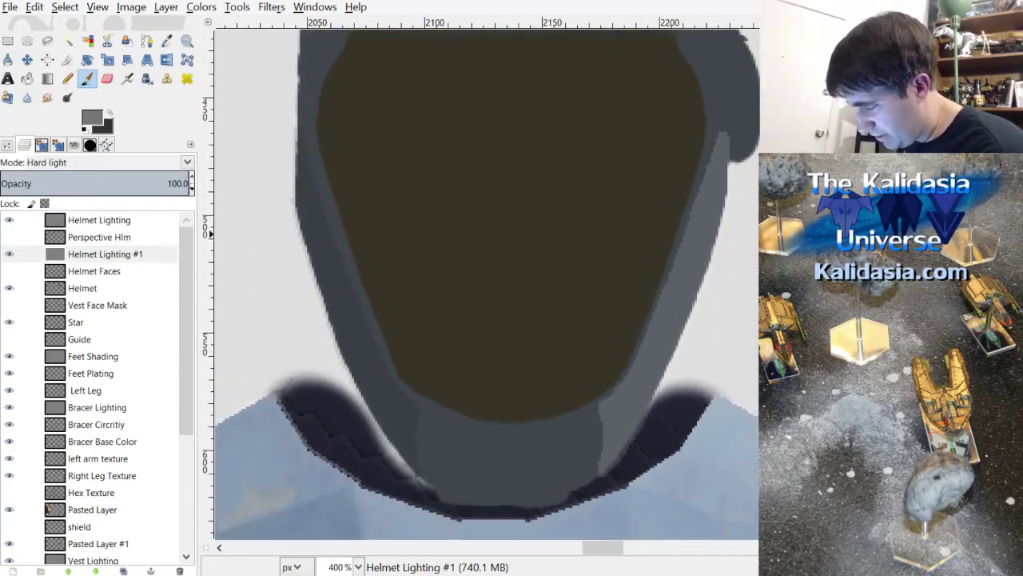
scroll(488, 296, "up", 3)
scroll(488, 296, "down", 4)
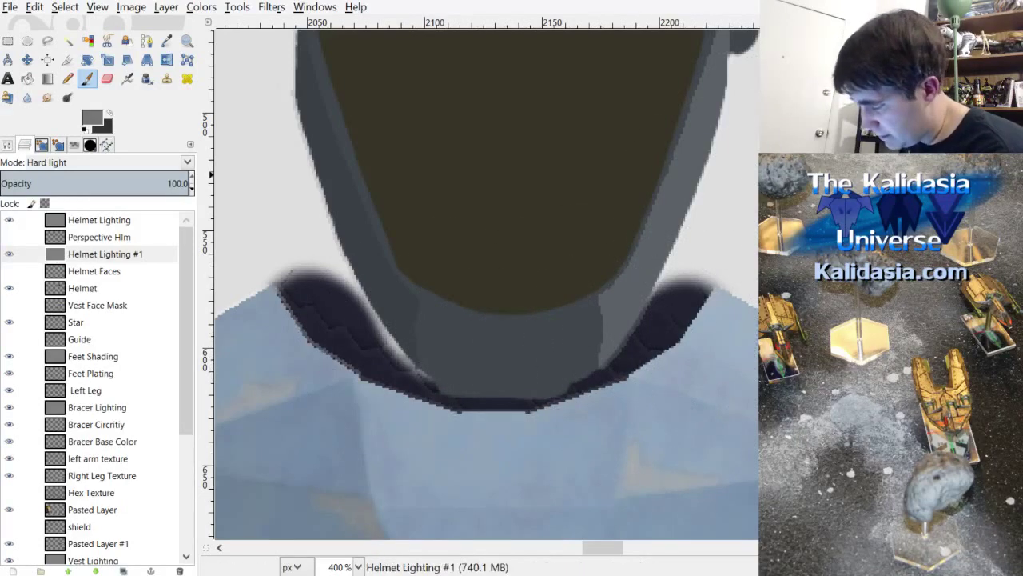
key("ctrl+z")
key("ctrl+z")
key("ctrl+z")
key("ctrl+y")
key("ctrl+y")
scroll(651, 247, "down", 3)
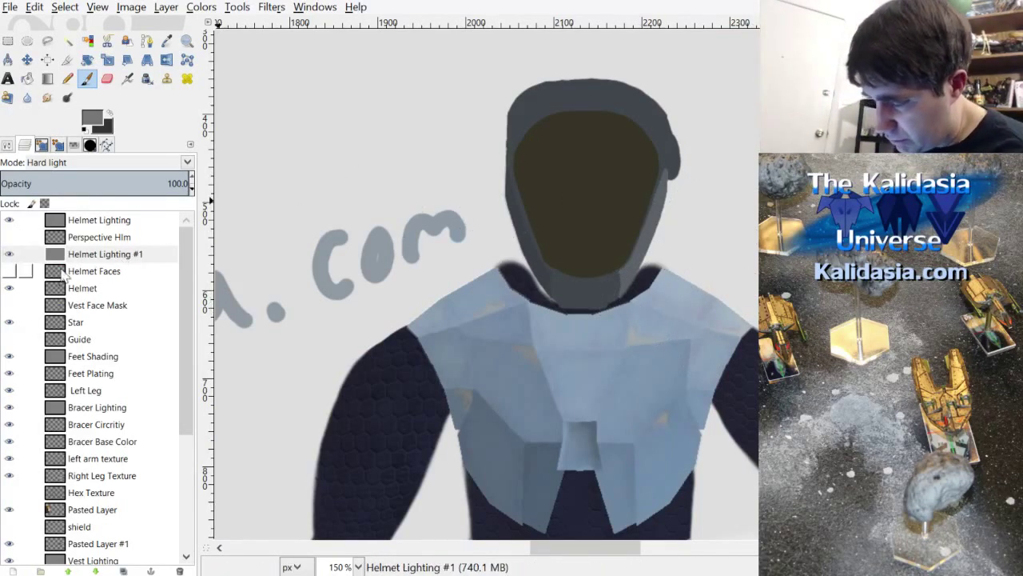
Step: Show Helmet Faces and fuzzy-select the helmet's right gold strip
left_click(9, 271)
left_click(104, 272)
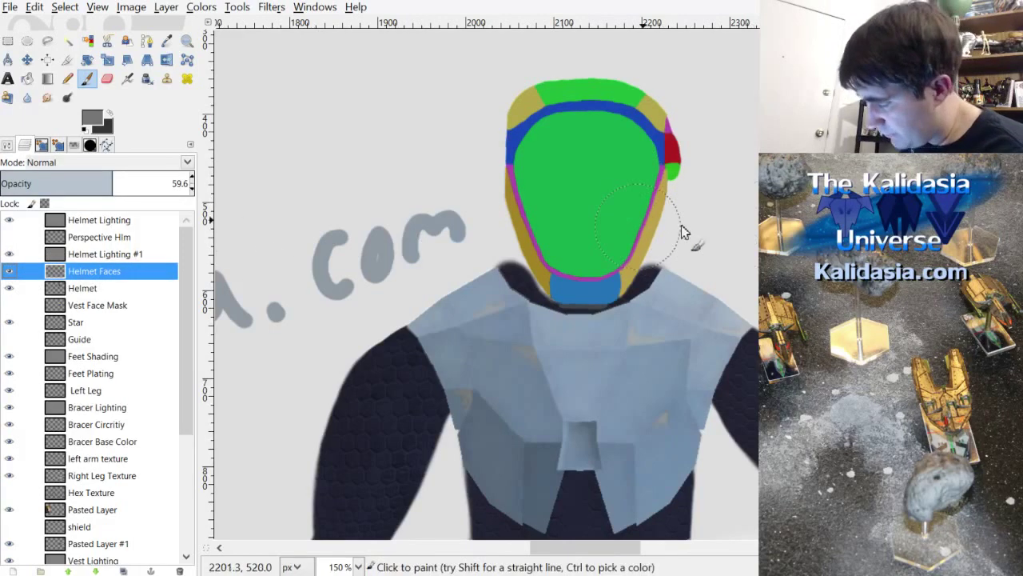
left_click(68, 42)
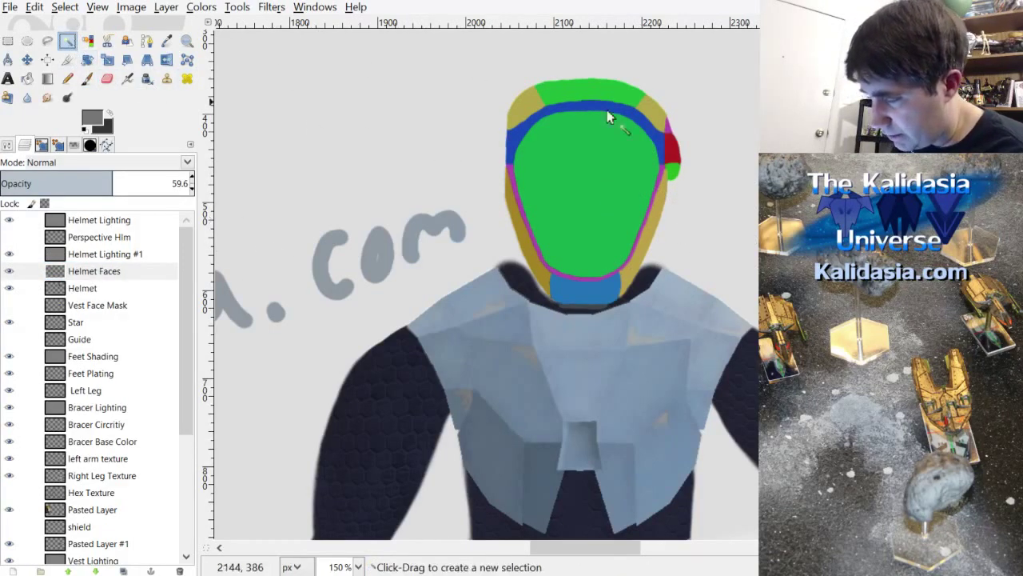
left_click(656, 234)
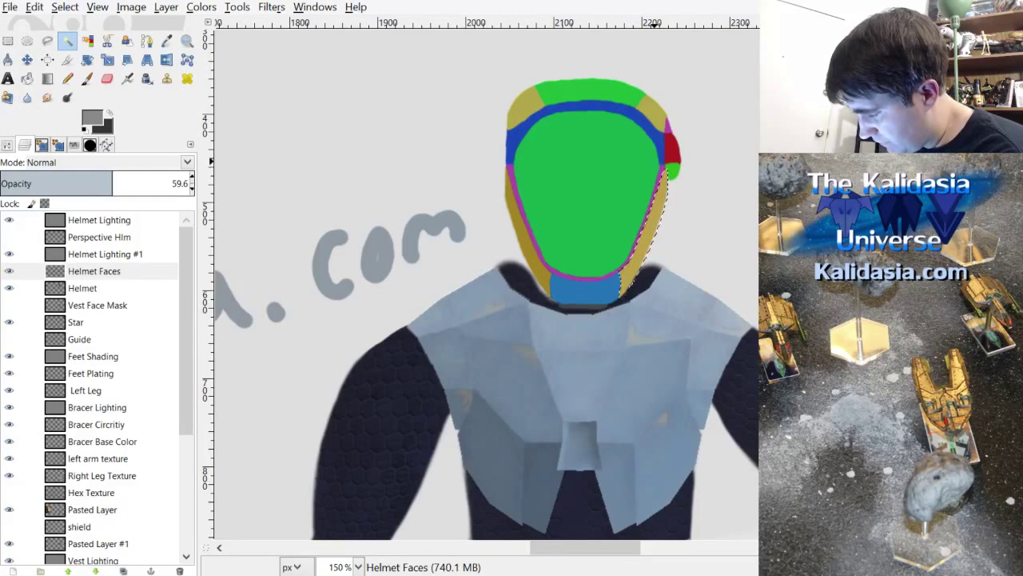
Step: Paint the right gold strip darker on Helmet Lighting #1 and clear the selection
left_click(80, 254)
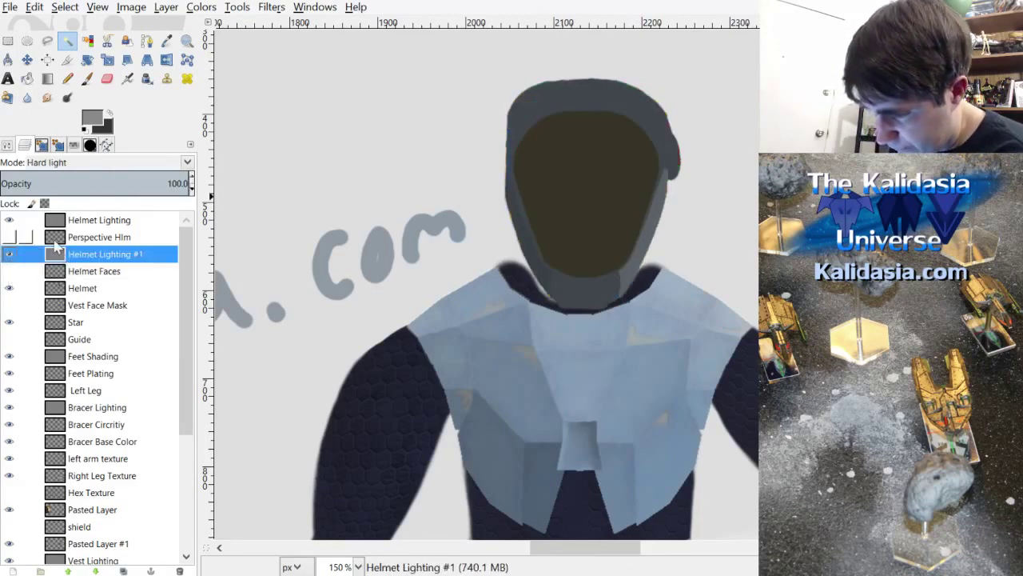
left_click(87, 78)
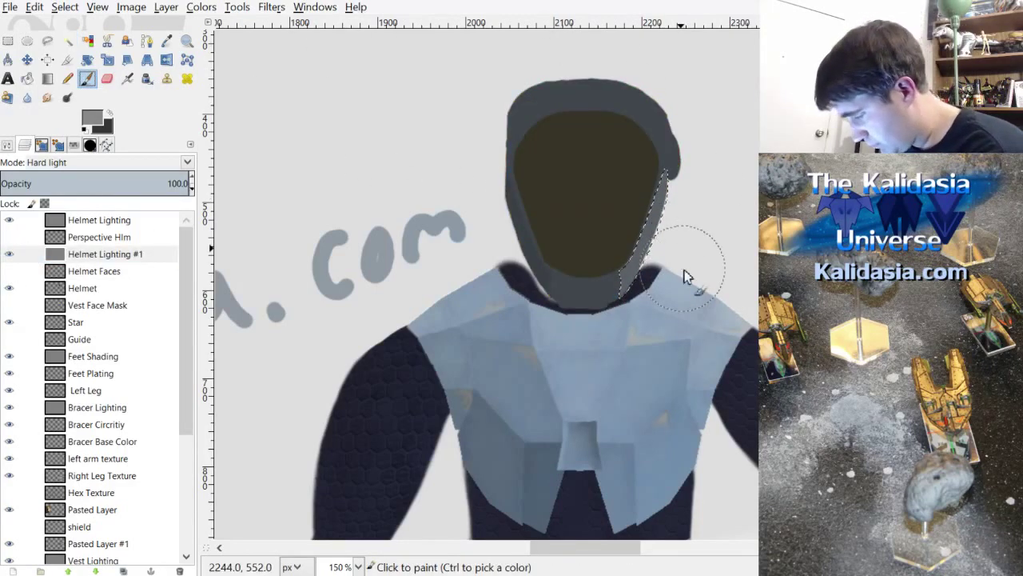
mouse_move(699, 267)
left_mouse_down()
mouse_move(647, 241)
mouse_move(630, 310)
left_mouse_up()
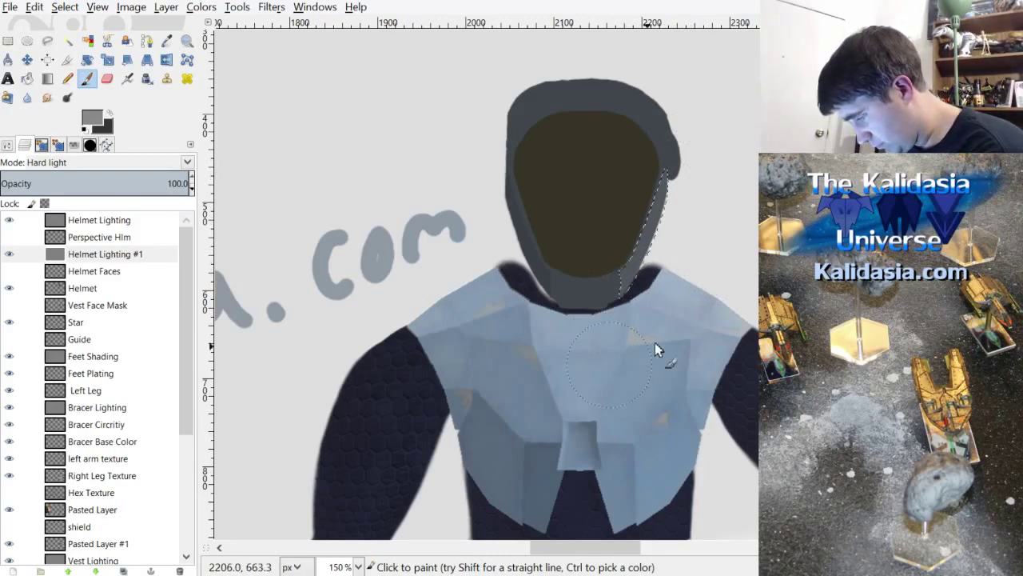
left_click(65, 7)
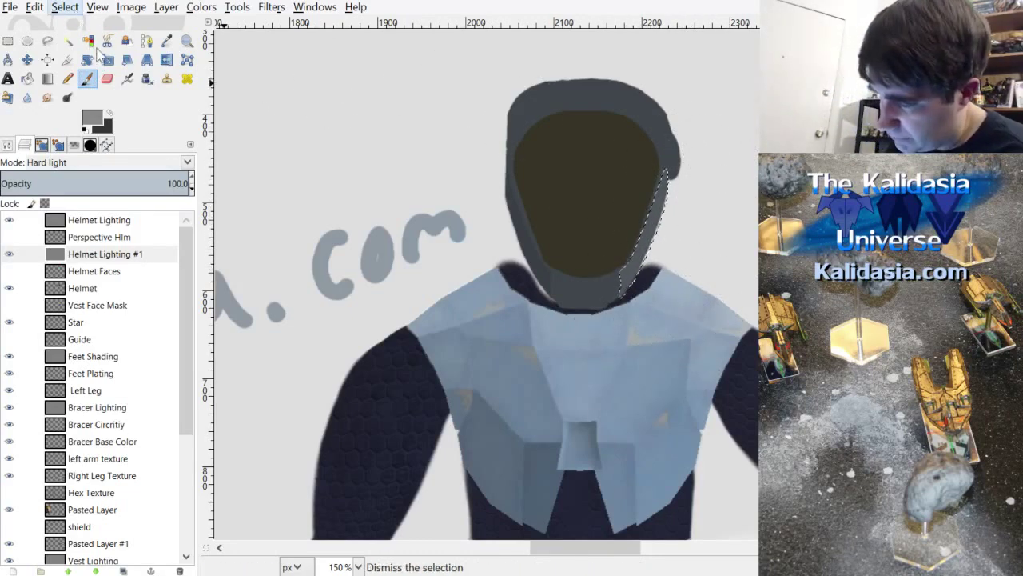
left_click(88, 42)
scroll(588, 284, "up", 2)
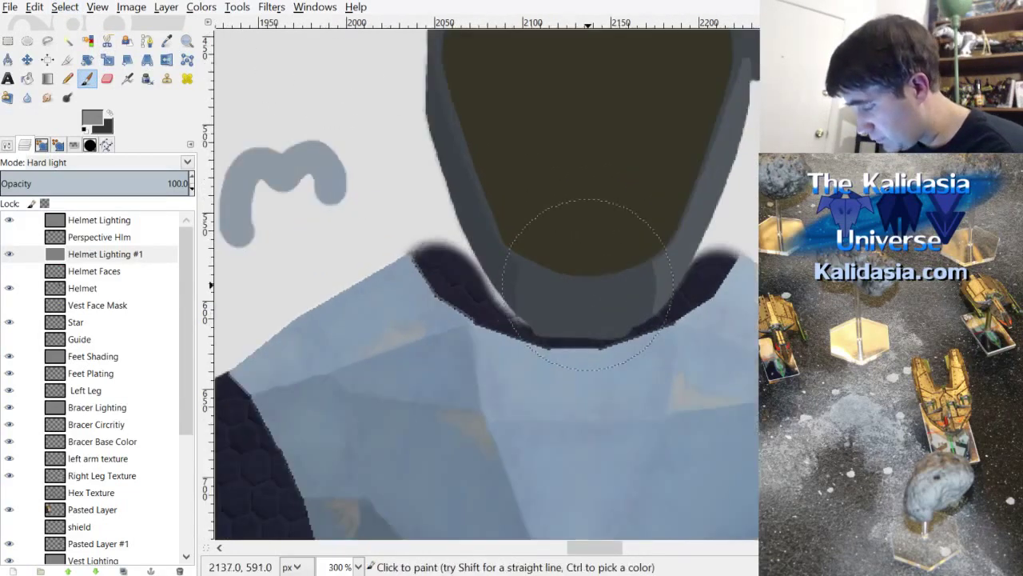
scroll(587, 284, "up", 2)
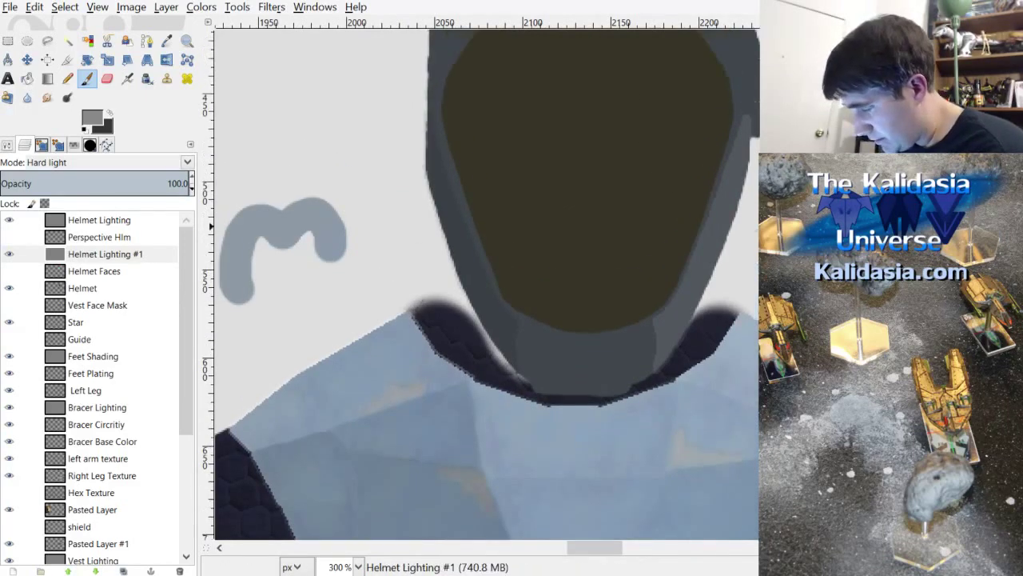
Step: Show Helmet Faces and fuzzy-select the magenta trim around the visor
left_click(94, 273)
left_click(8, 272)
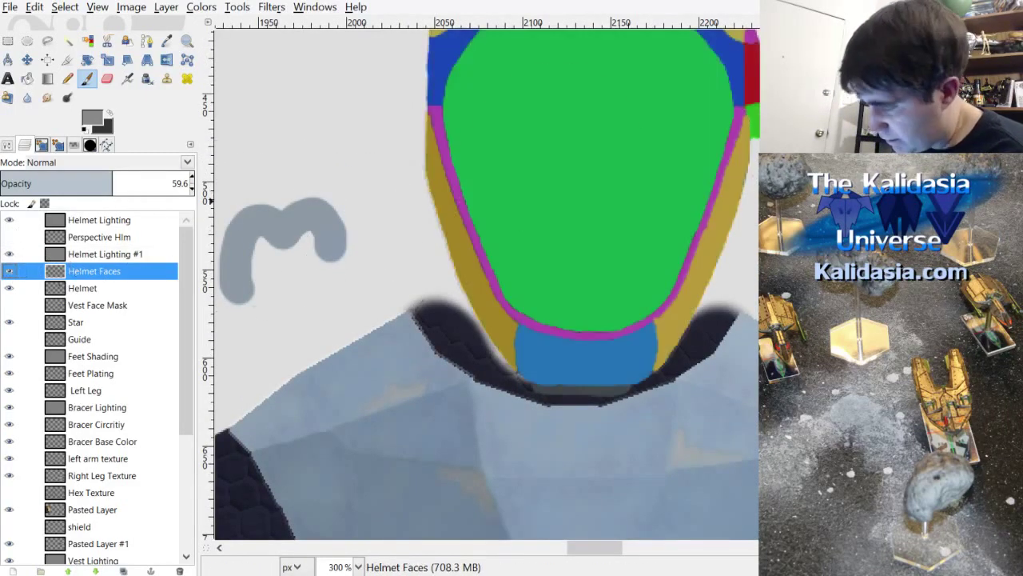
left_click(67, 41)
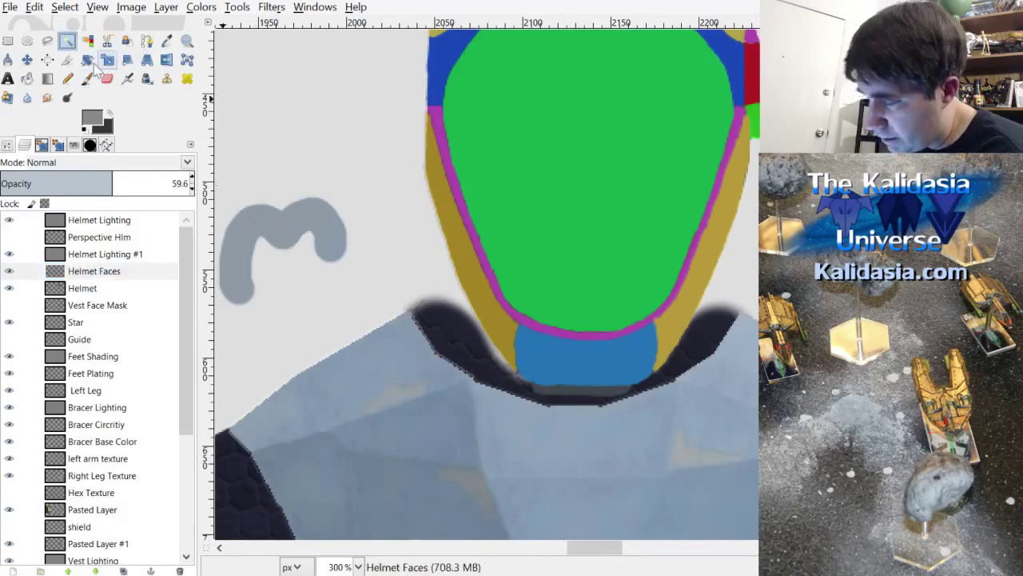
left_click(734, 133)
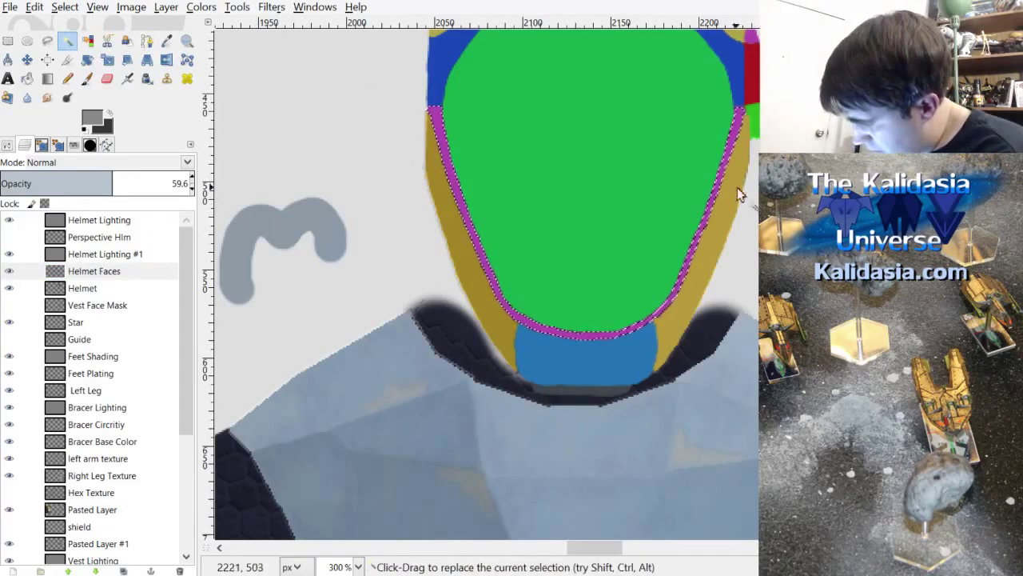
left_click(65, 7)
left_click(100, 50)
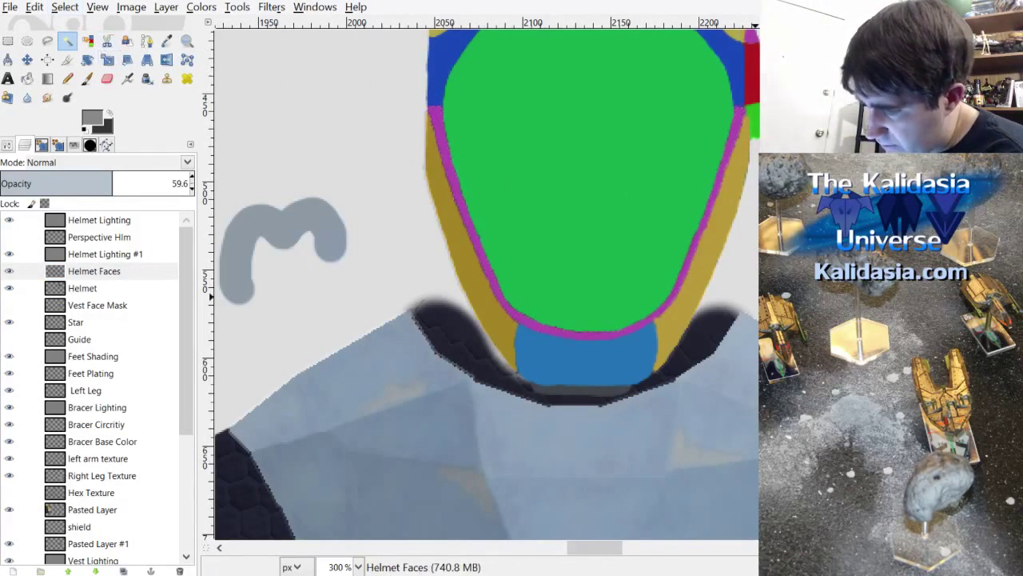
left_click(728, 174)
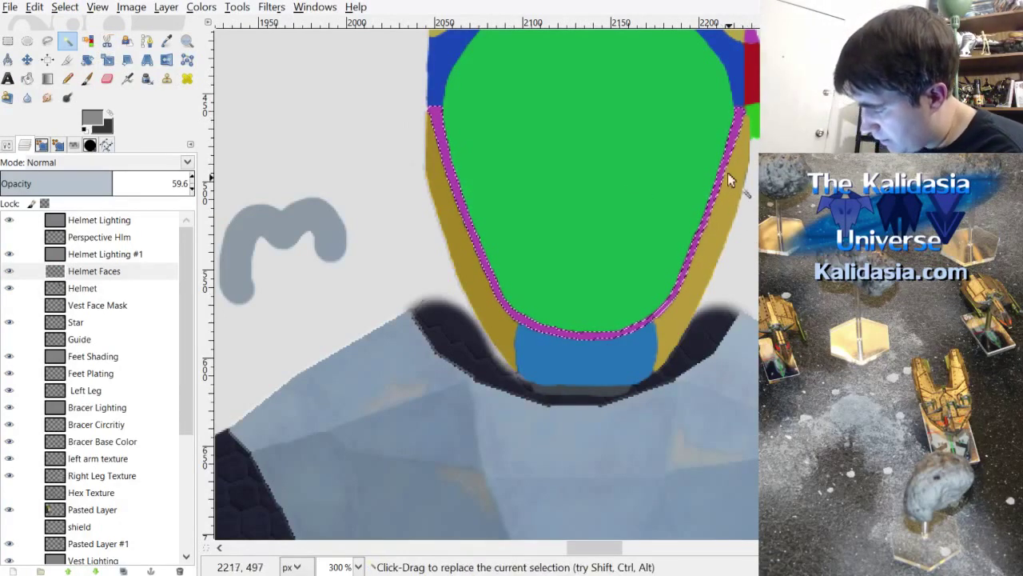
left_click(64, 7)
key("Escape")
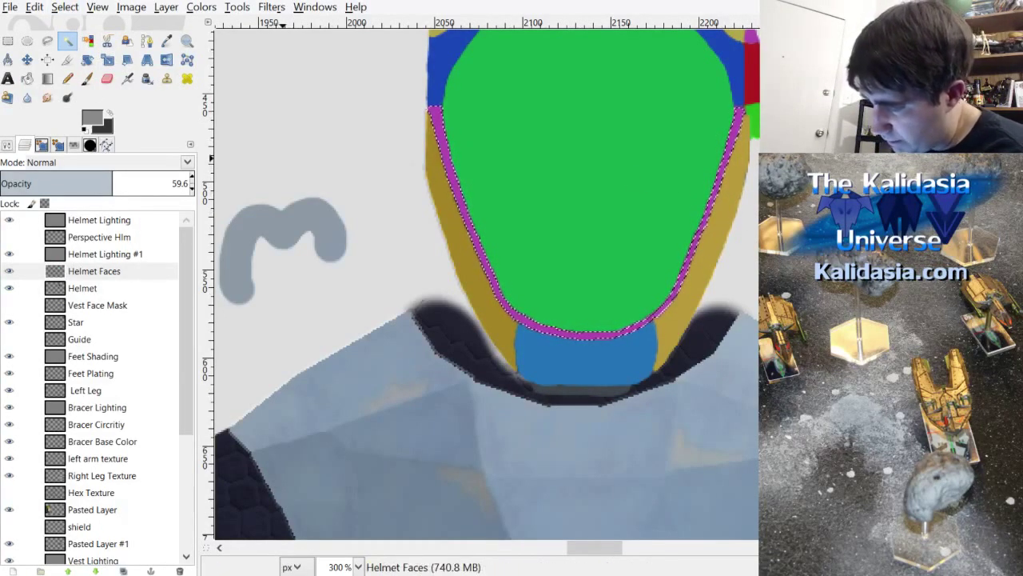
scroll(526, 250, "down", 1)
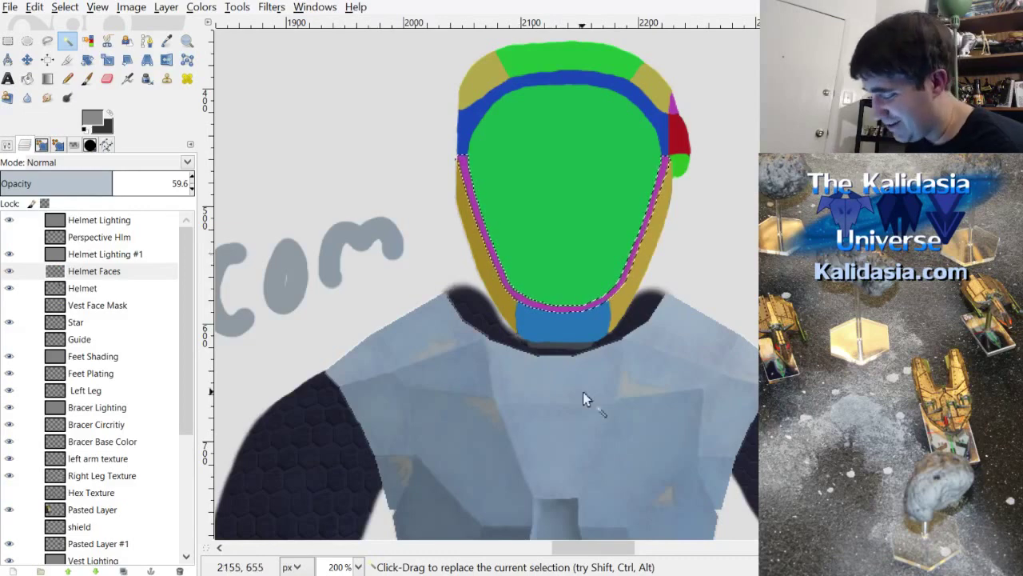
left_click_drag(612, 550, 629, 559)
scroll(653, 264, "down", 2)
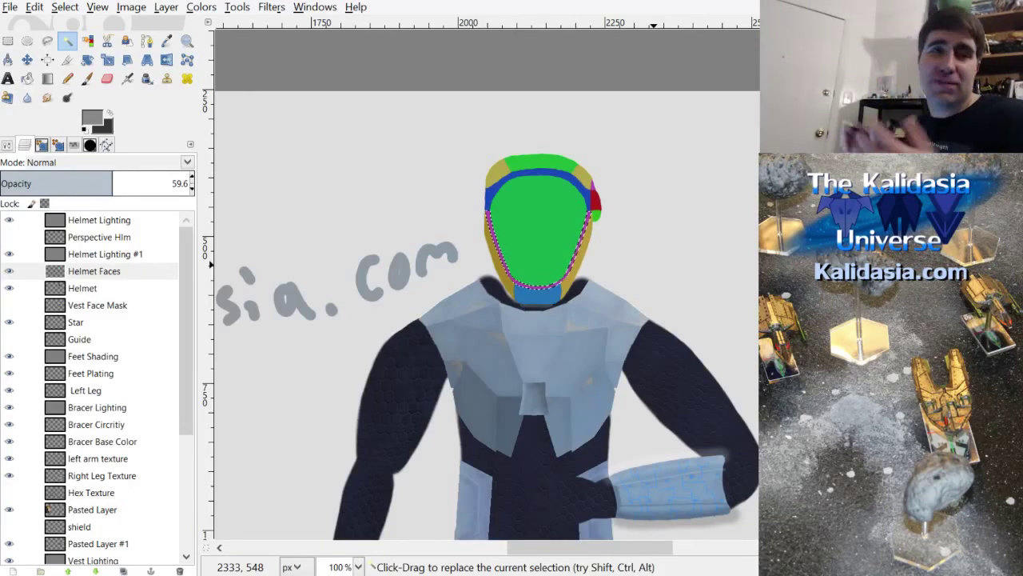
scroll(733, 159, "down", 1)
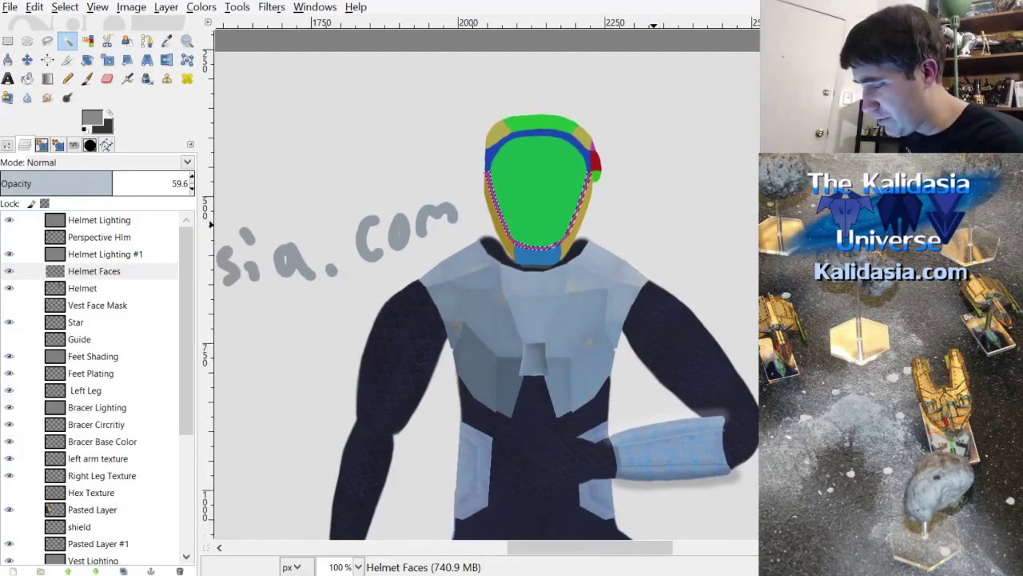
Step: Save as Alendar.xcf, switch to Helmet Lighting #1, and hide Helmet Faces
key("ctrl+s")
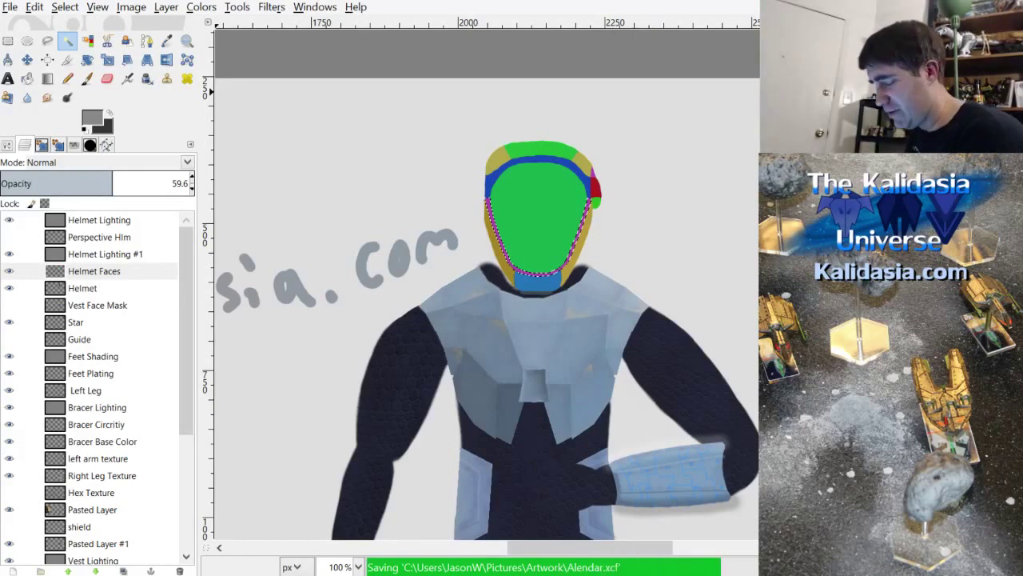
scroll(487, 284, "down", 1)
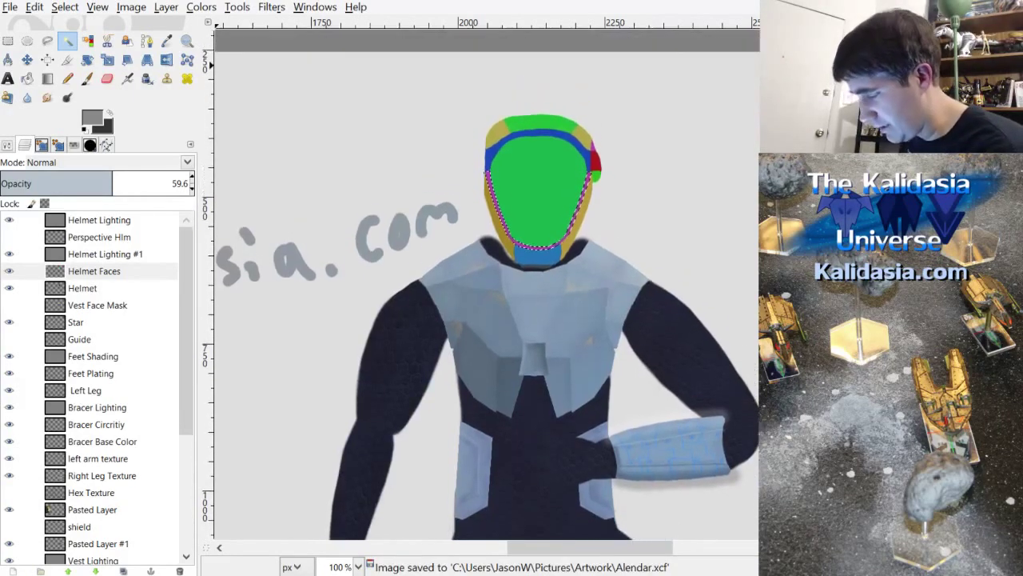
scroll(626, 235, "up", 3)
scroll(627, 234, "up", 1)
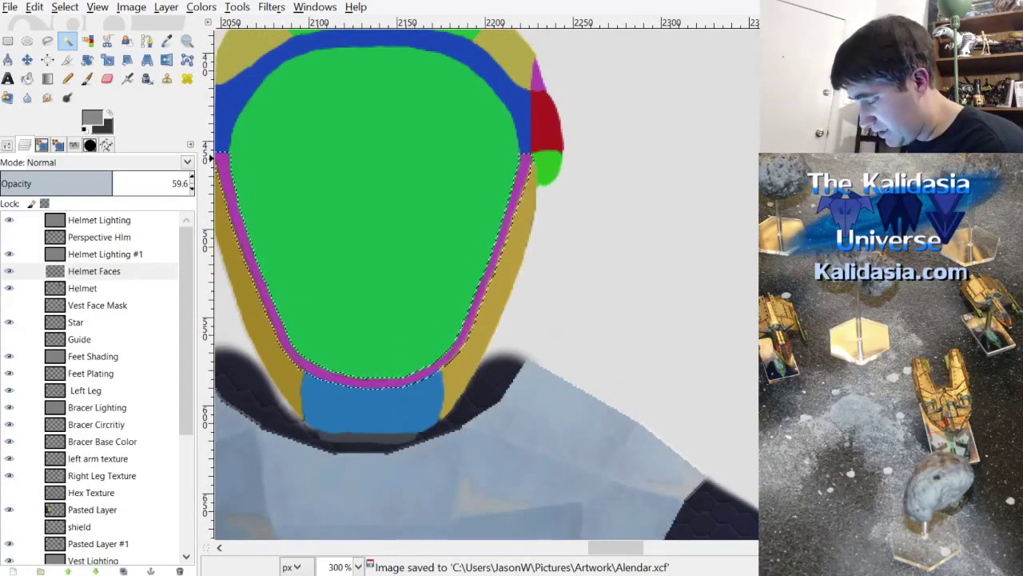
scroll(630, 312, "down", 2)
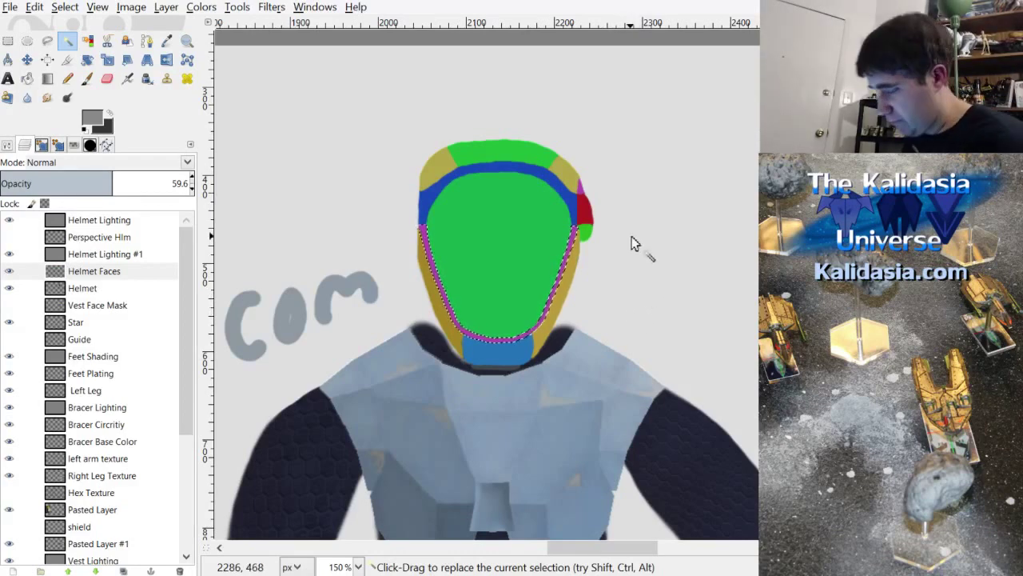
scroll(632, 242, "up", 1)
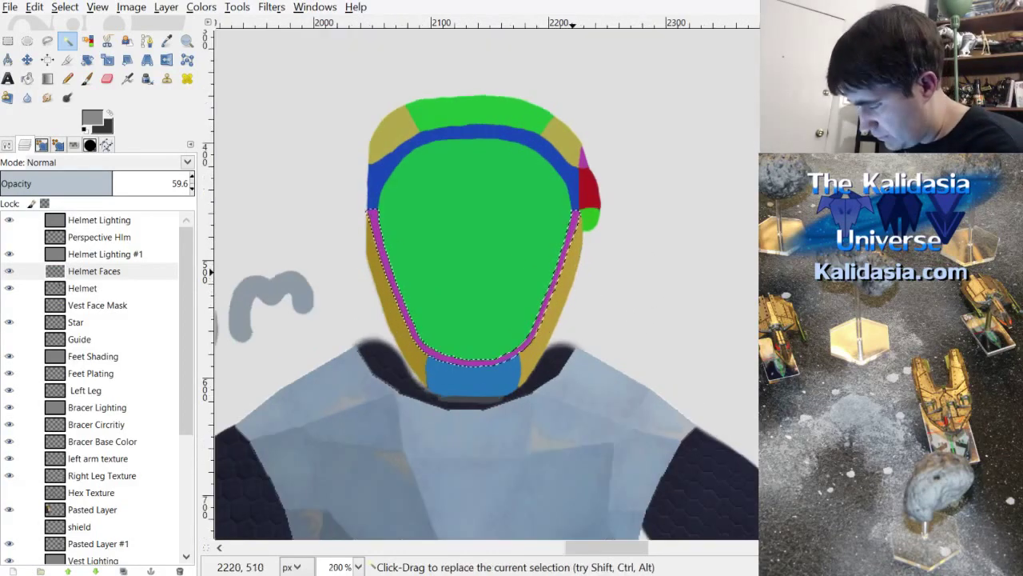
left_click(138, 261)
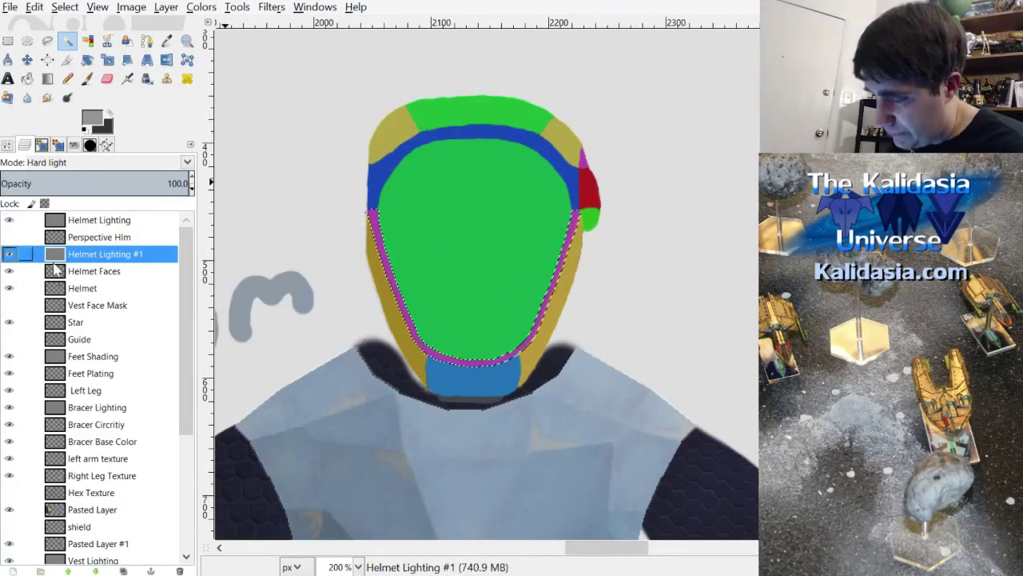
left_click(9, 271)
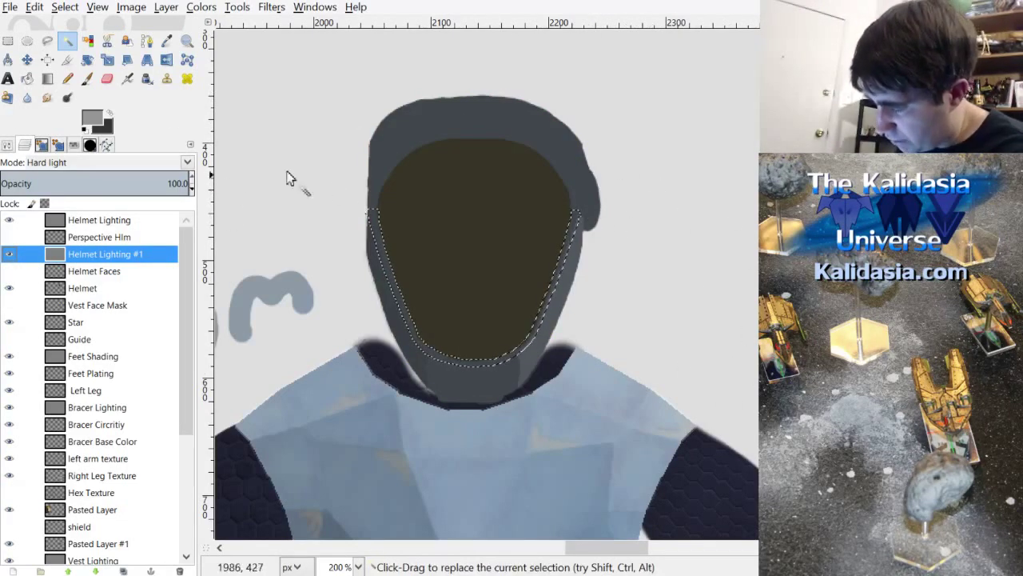
Step: Paint a lighter grey stroke down the selected face band's right edge
left_click(87, 78)
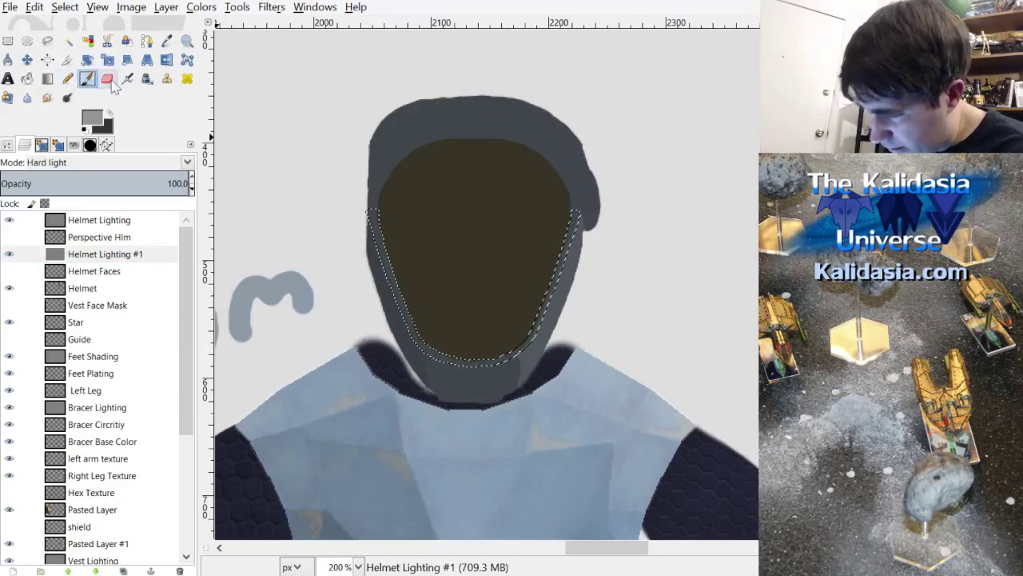
mouse_move(581, 222)
left_mouse_down()
mouse_move(541, 329)
mouse_move(516, 352)
left_mouse_up()
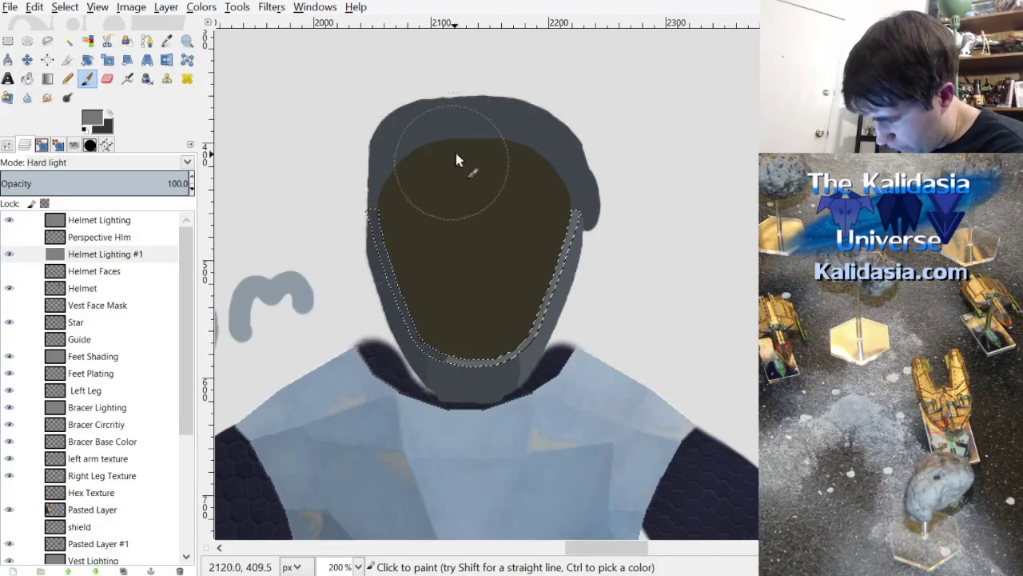
Step: Show Helmet Faces and fuzzy-select the helmet's left gold strip
left_click(162, 271)
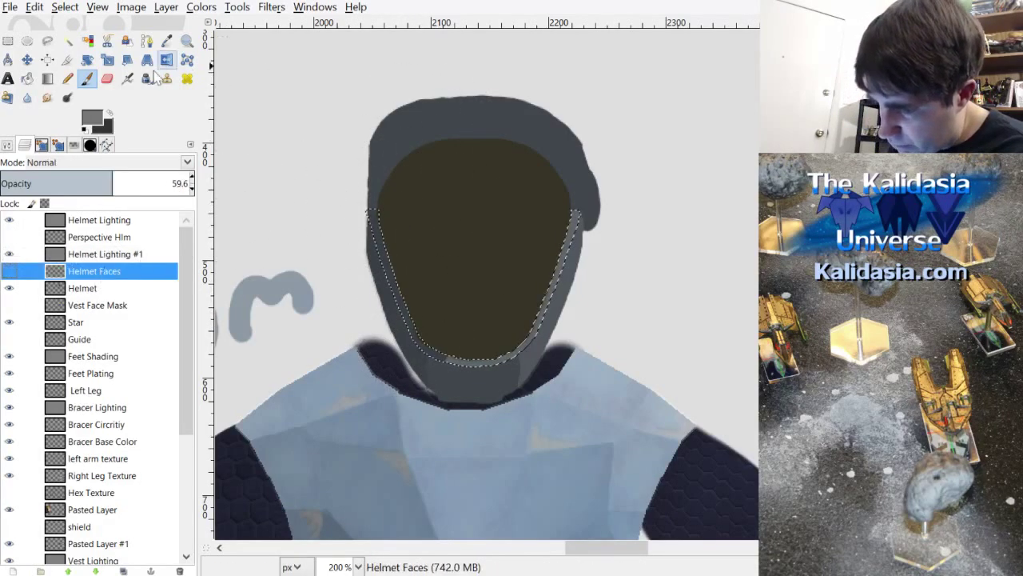
left_click(10, 271)
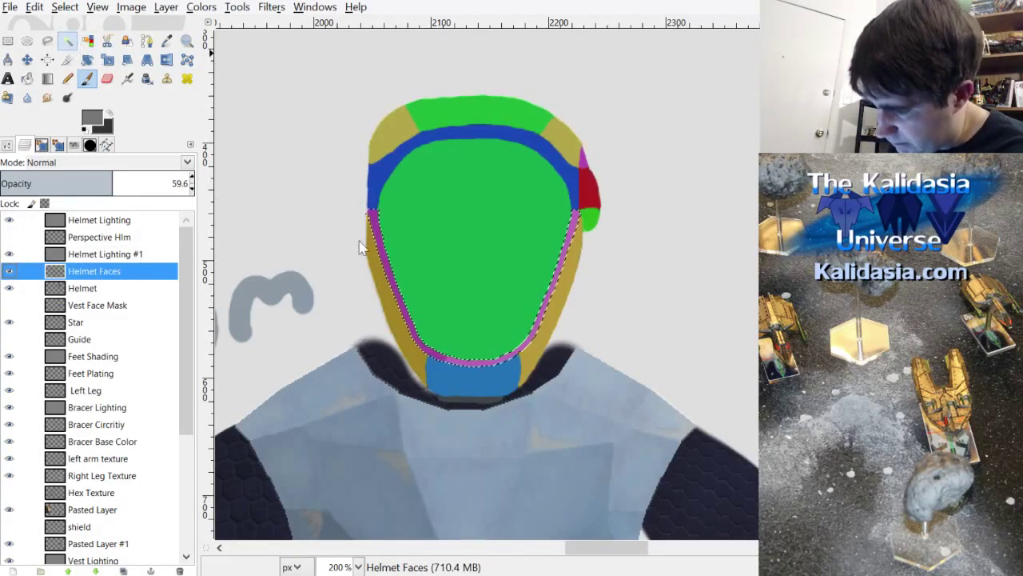
left_click(383, 272)
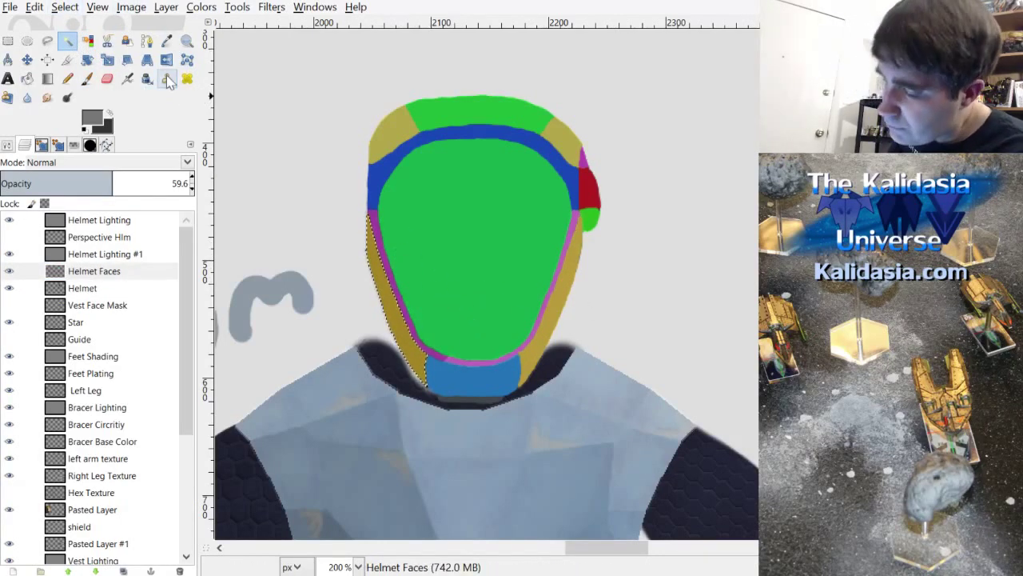
scroll(416, 322, "up", 2)
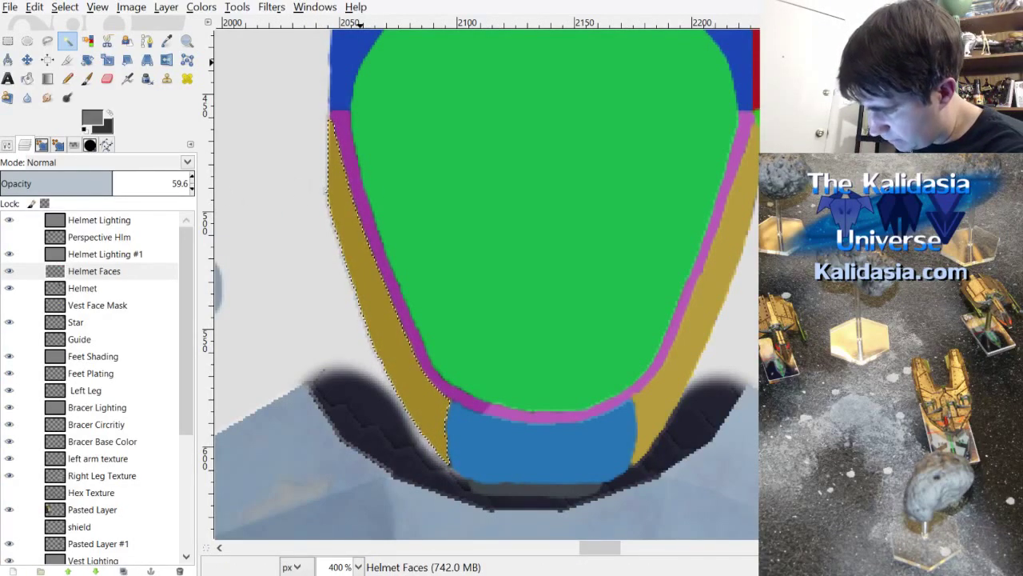
Step: Shade the left strip grey on Helmet Lighting #1, clear the selection, and re-show Helmet Faces
left_click(88, 254)
left_click(9, 271)
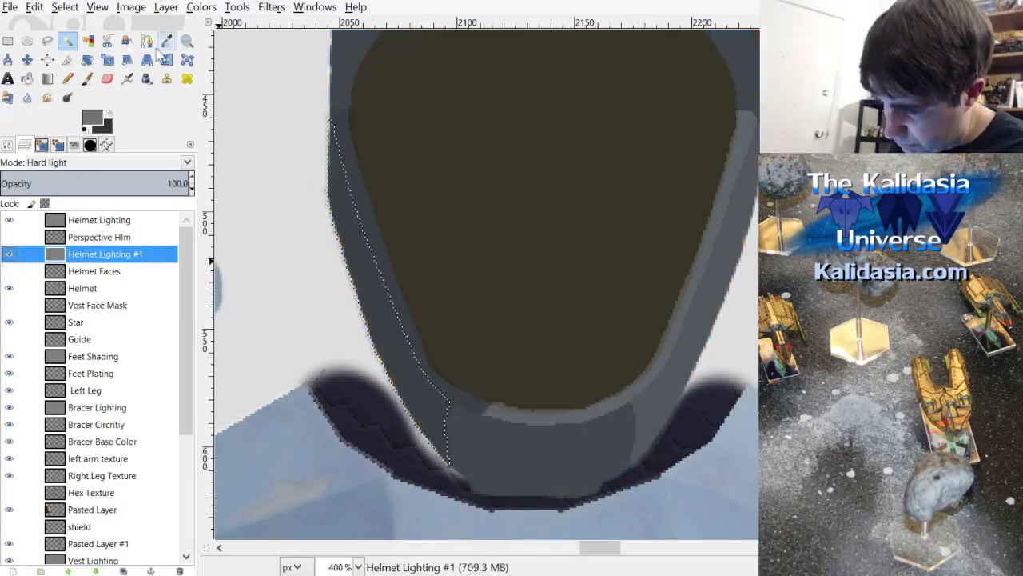
left_click(87, 78)
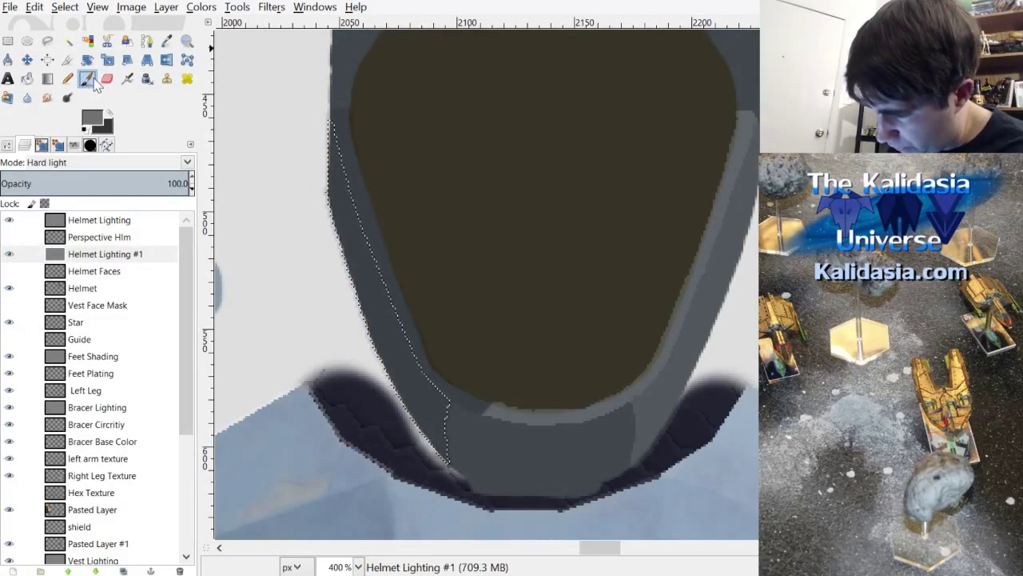
mouse_move(371, 204)
left_mouse_down()
mouse_move(347, 214)
mouse_move(359, 290)
mouse_move(438, 429)
mouse_move(456, 484)
left_mouse_up()
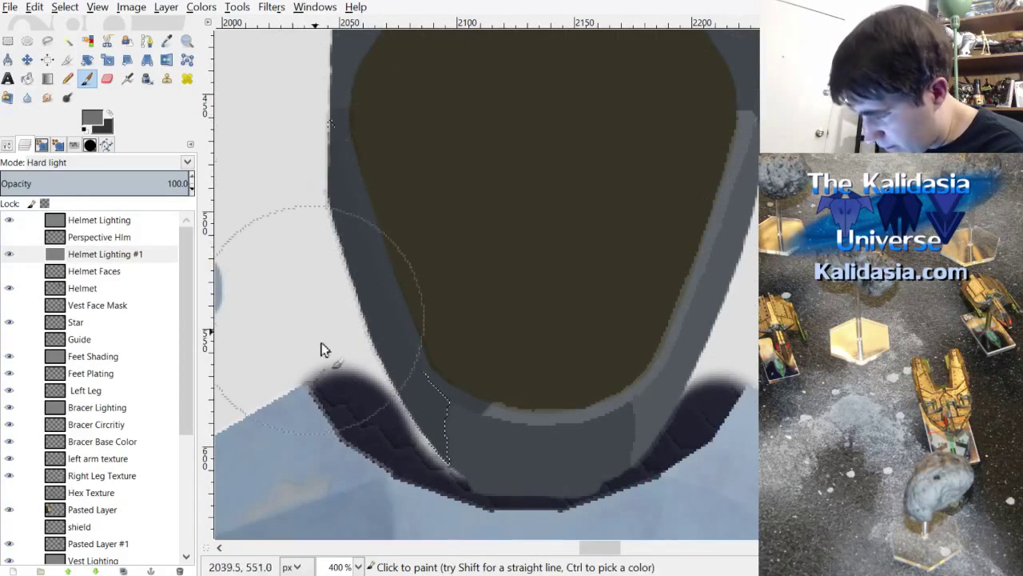
left_click(65, 6)
left_click(90, 43)
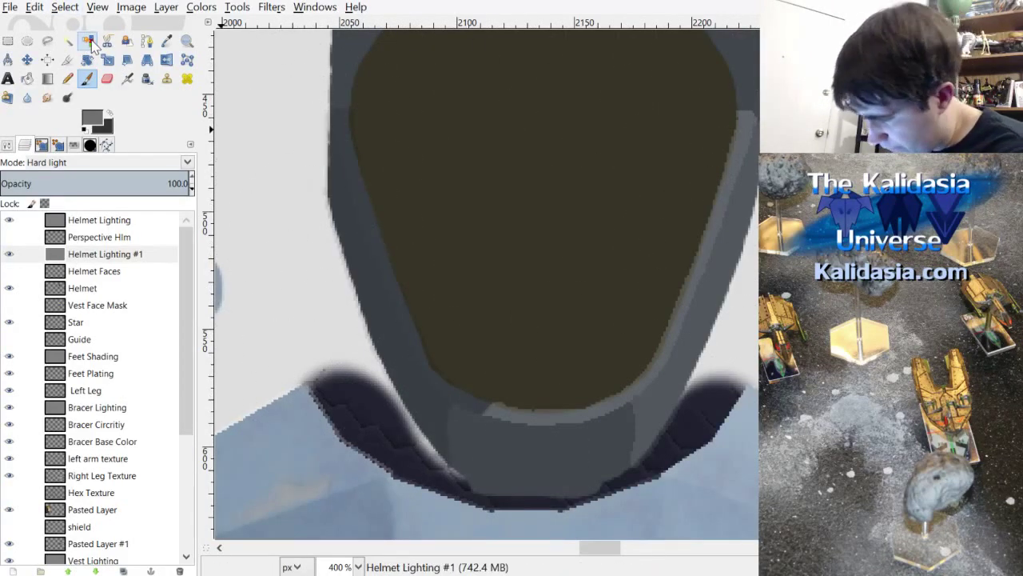
scroll(552, 328, "down", 3)
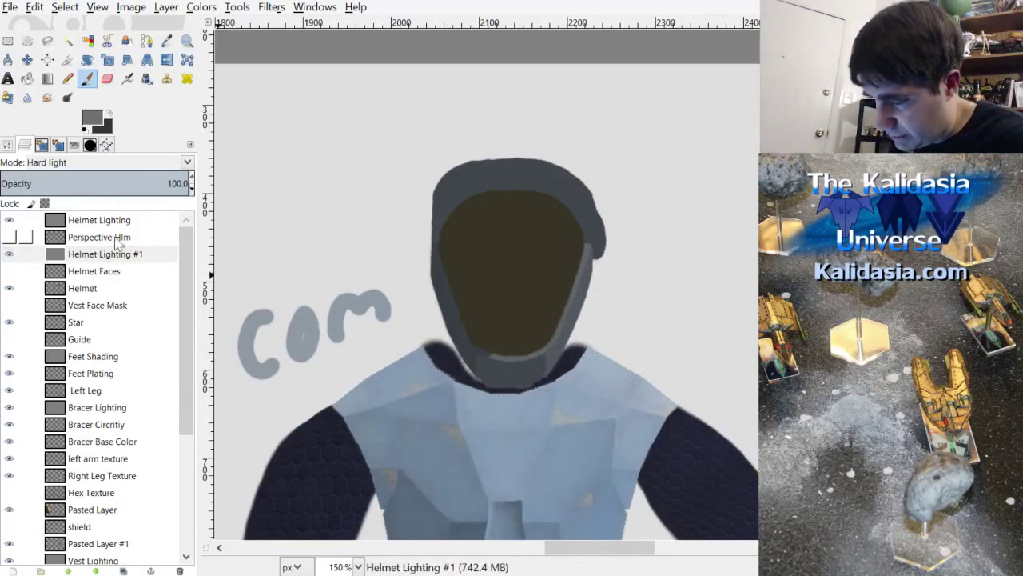
left_click(125, 271)
left_click(9, 271)
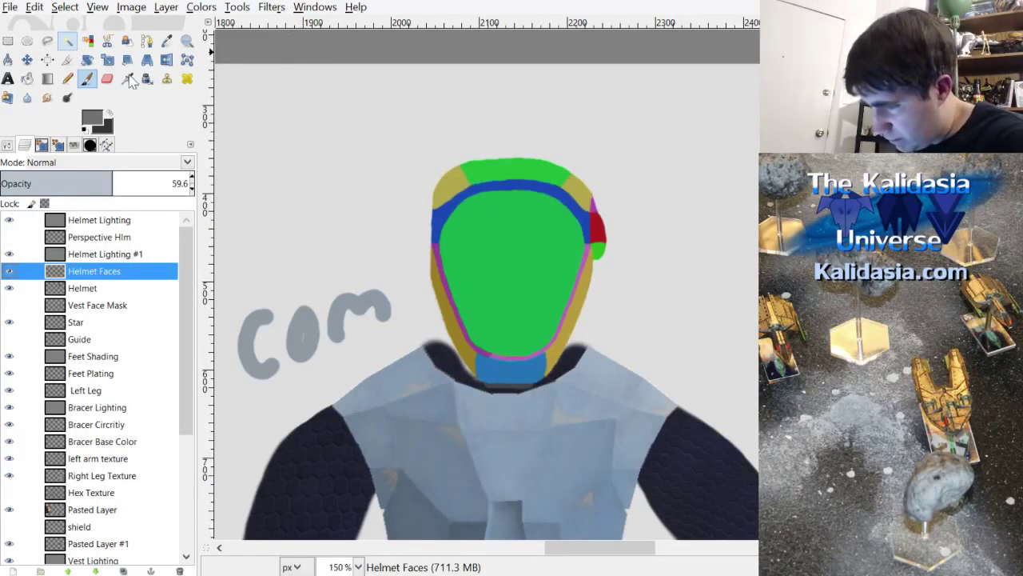
Step: Fuzzy-select the green visor region and sharpen the selection's edge
left_click(67, 40)
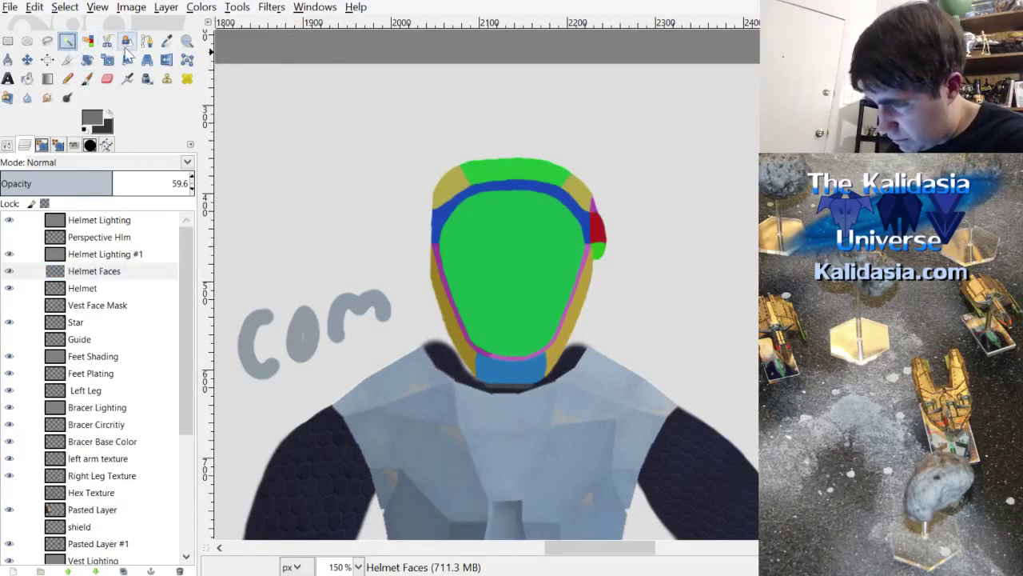
left_click(564, 316)
scroll(564, 316, "up", 4)
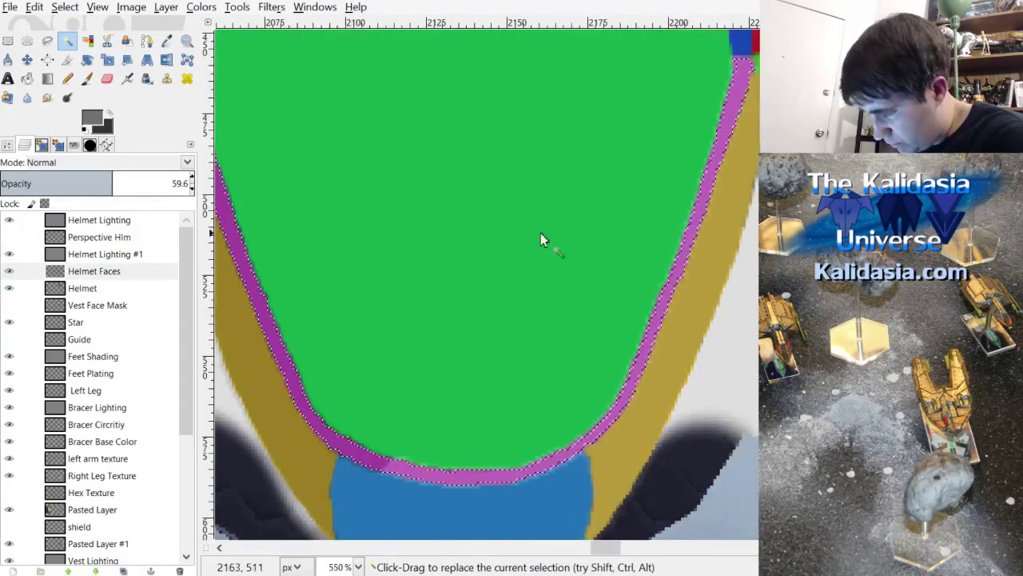
left_click(65, 6)
left_click(102, 172)
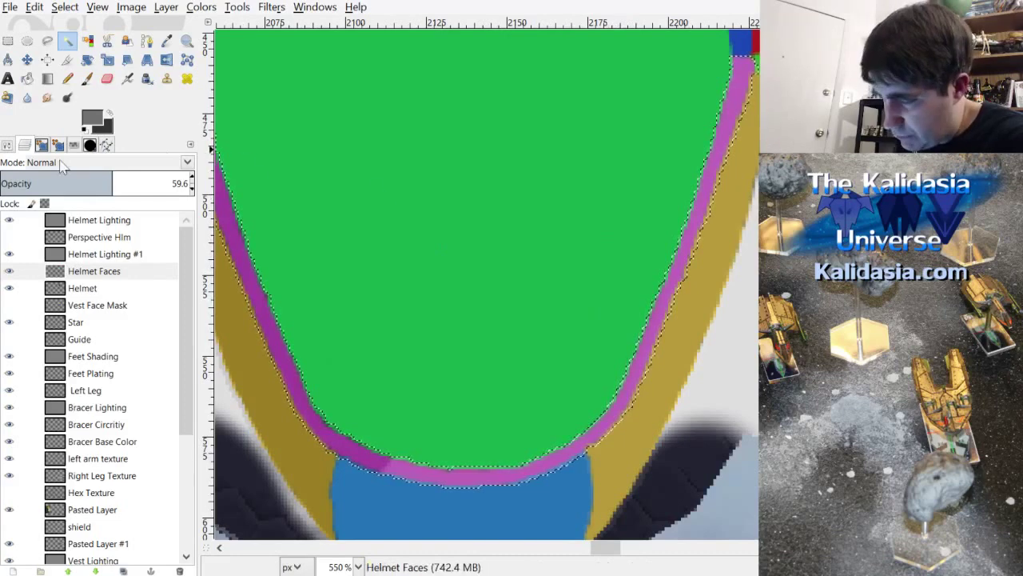
Step: Hide the Helmet Faces map and ready the Smudge tool on Helmet Lighting #1
left_click(9, 270)
left_click(100, 236)
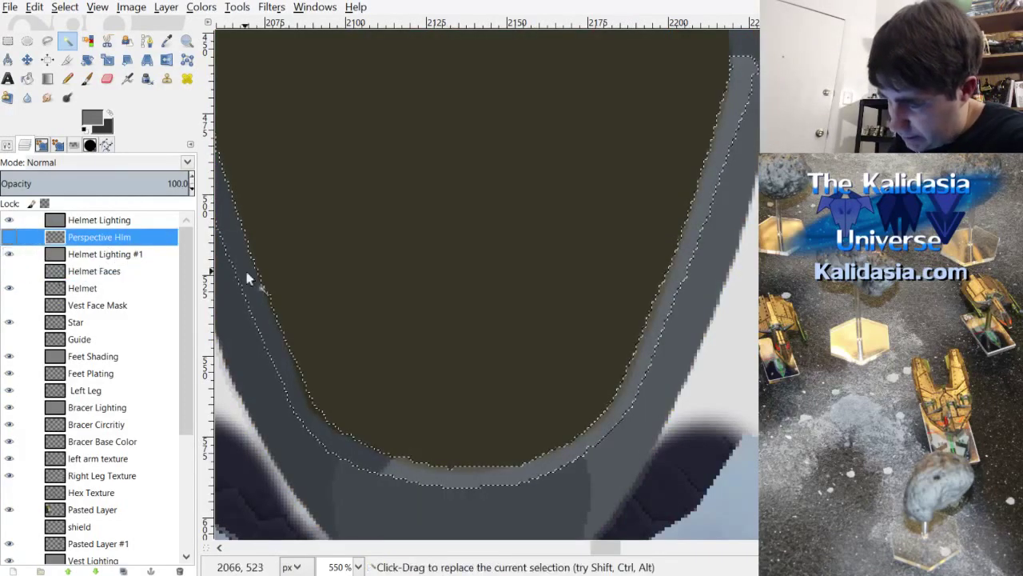
left_click(94, 256)
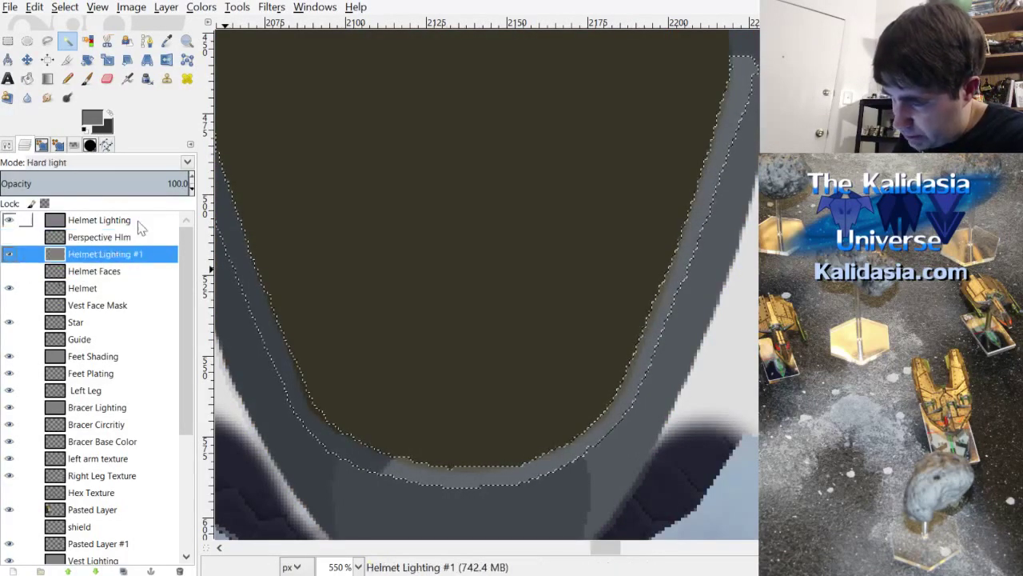
scroll(717, 333, "down", 5)
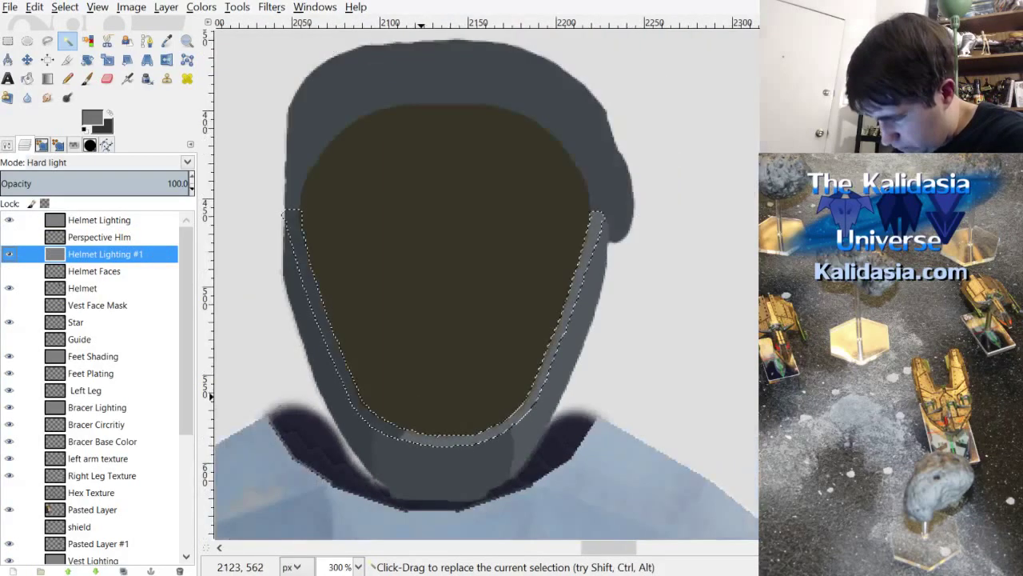
scroll(399, 418, "up", 7)
scroll(608, 528, "left", 3)
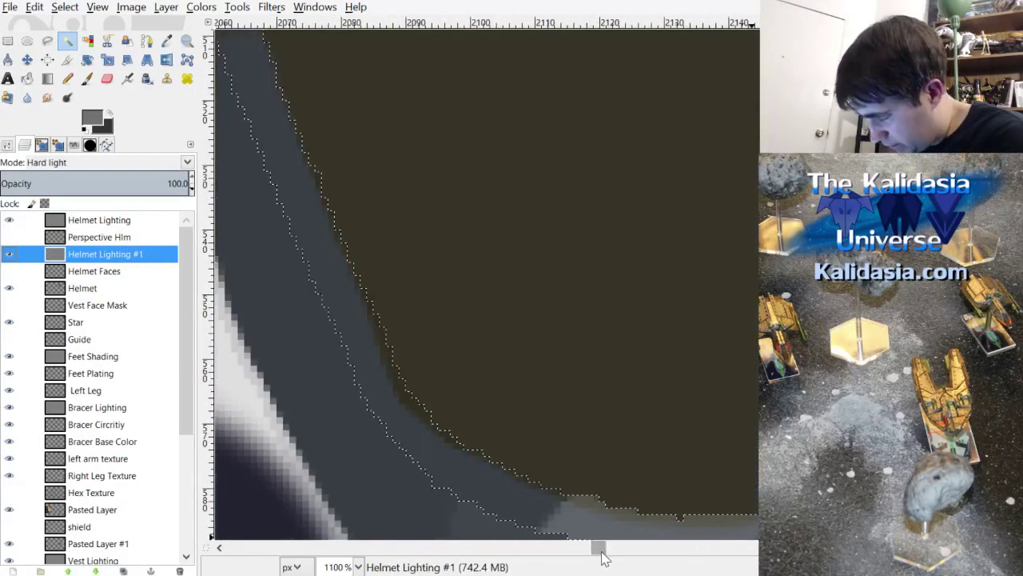
scroll(597, 505, "down", 2)
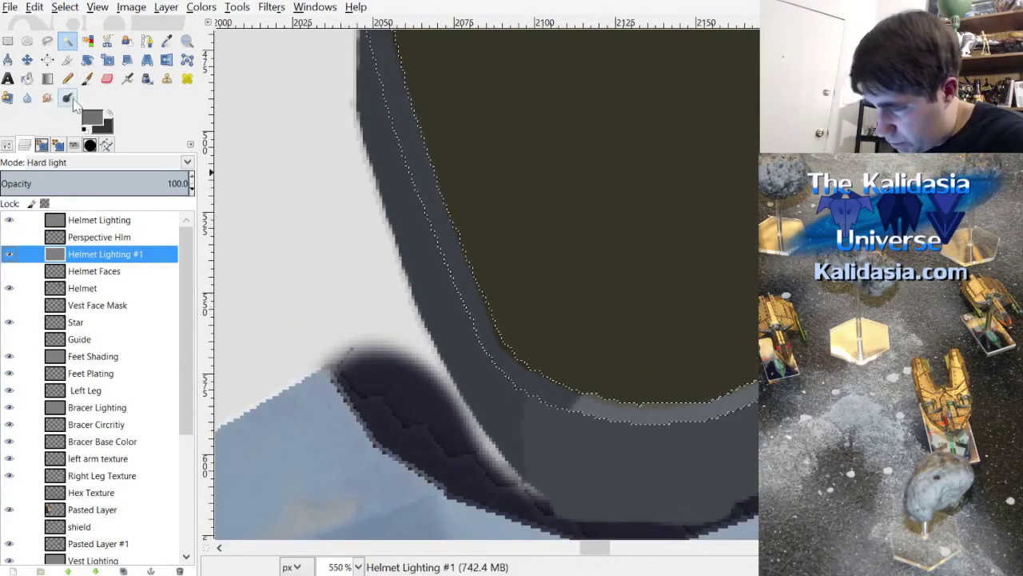
left_click(47, 97)
left_click(8, 145)
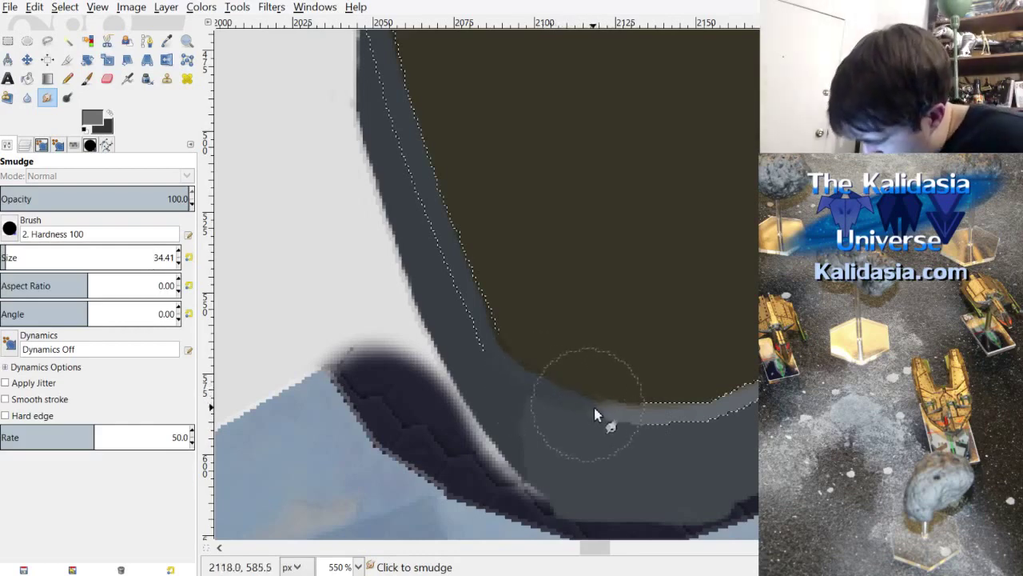
Step: Smudge the light strip along the visor's lower edge, then remove the visor selection
mouse_move(594, 406)
left_mouse_down()
mouse_move(617, 417)
mouse_move(647, 394)
mouse_move(609, 411)
mouse_move(670, 411)
mouse_move(699, 439)
mouse_move(617, 422)
mouse_move(661, 414)
mouse_move(607, 448)
mouse_move(657, 442)
left_mouse_up()
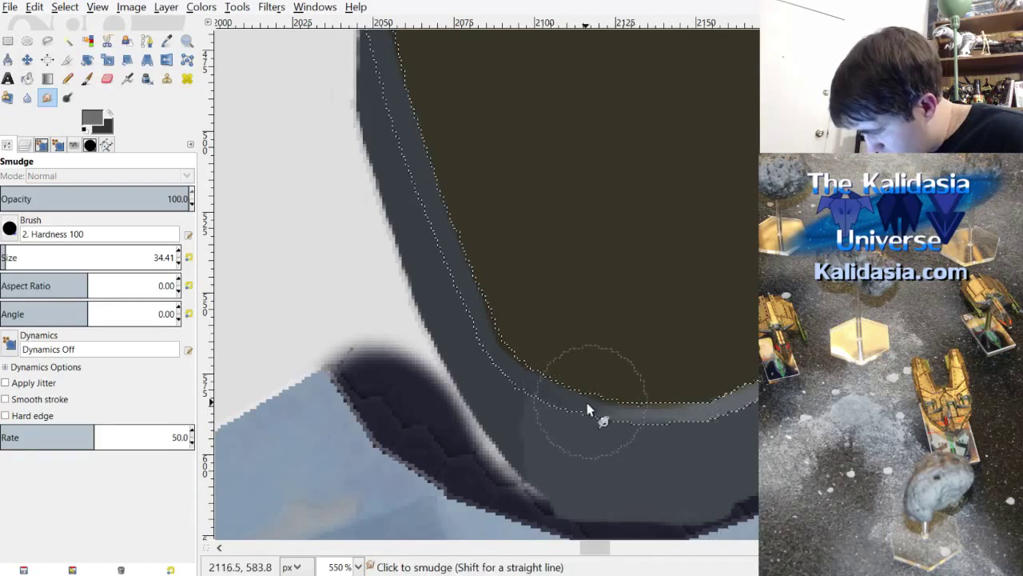
scroll(570, 418, "down", 3)
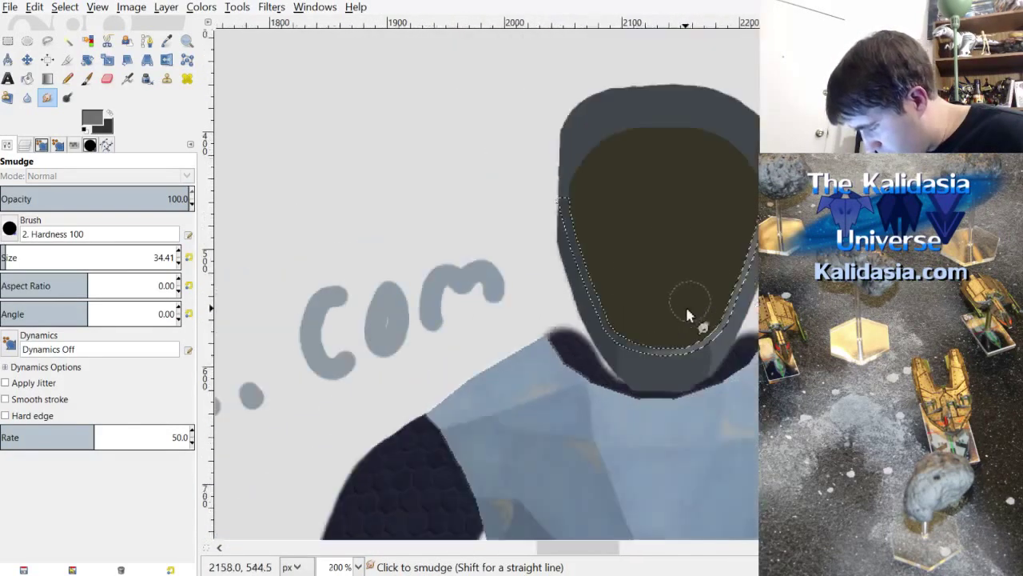
scroll(688, 315, "down", 1)
left_click(65, 6)
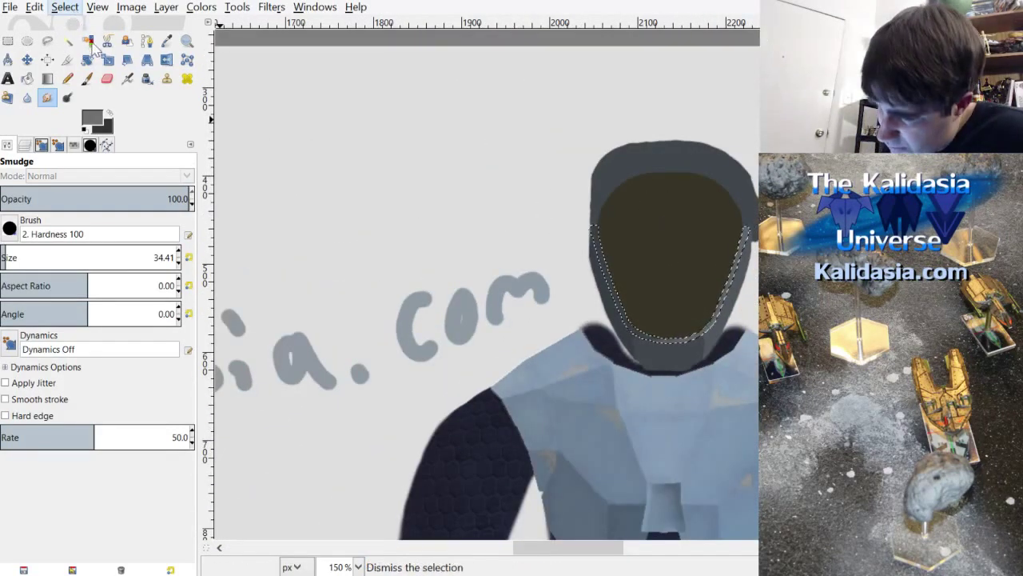
left_click(93, 46)
Step: Smudge the lighter trim along the helmet's right edge into the darker grey
scroll(719, 280, "down", 2)
scroll(735, 274, "up", 3)
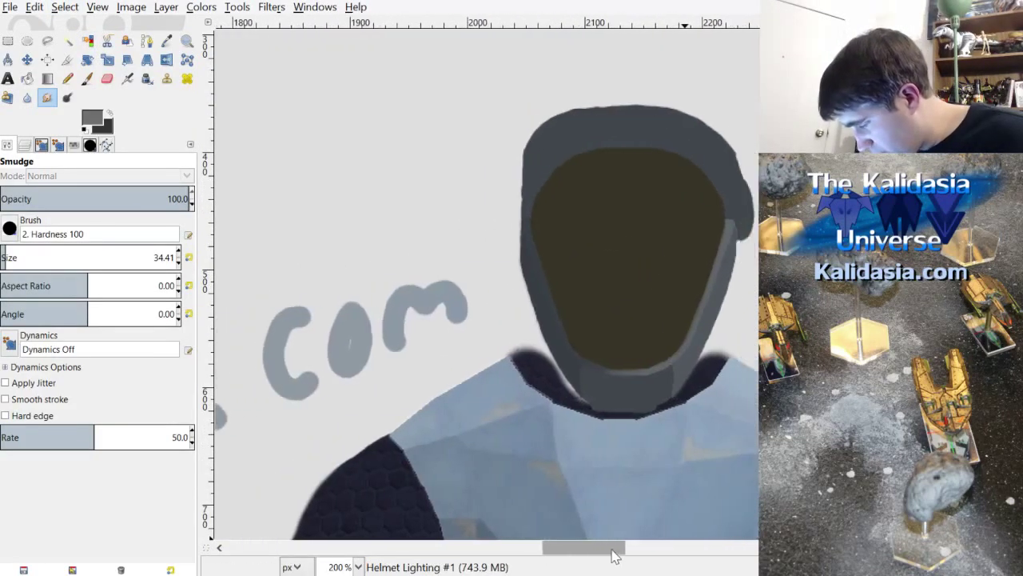
scroll(729, 300, "up", 3)
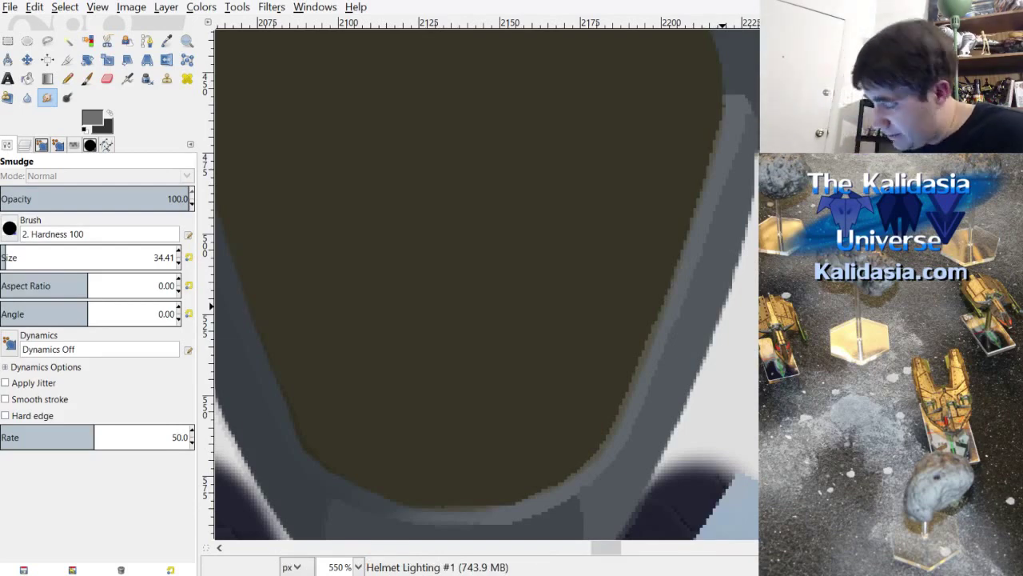
scroll(657, 302, "down", 3)
scroll(661, 305, "down", 1)
scroll(681, 272, "up", 2)
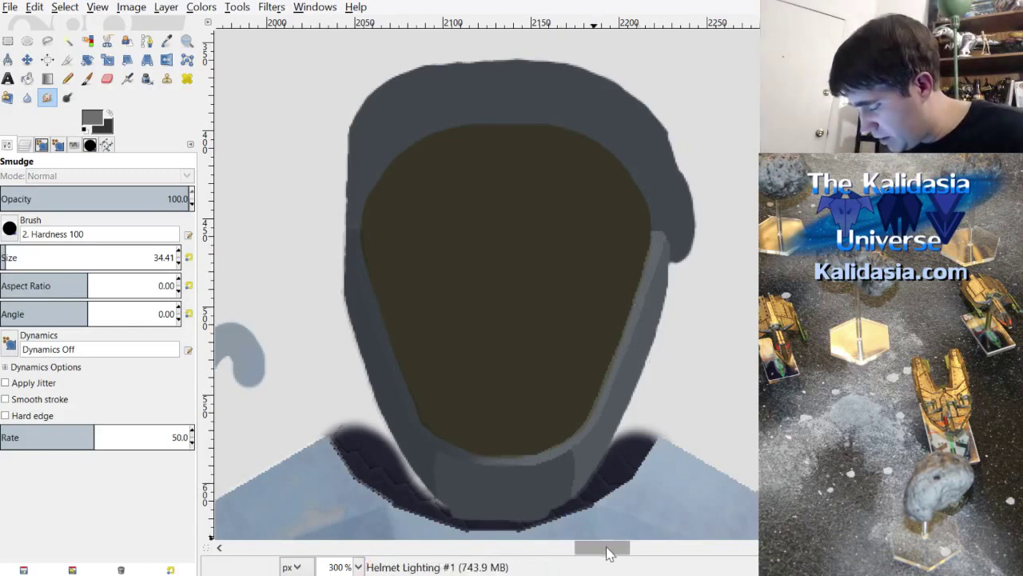
mouse_move(605, 549)
left_mouse_down()
mouse_move(624, 551)
mouse_move(609, 549)
left_mouse_up()
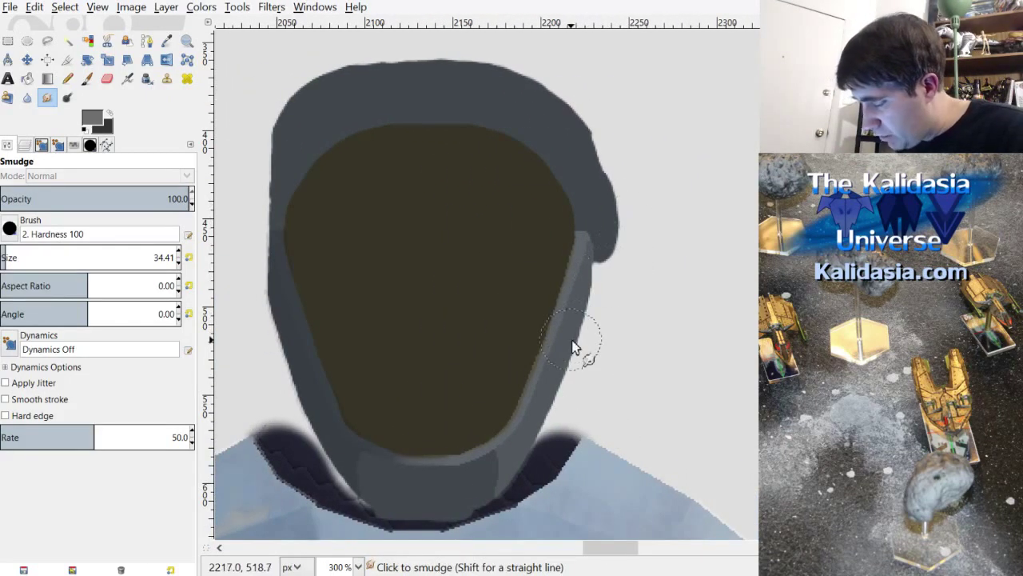
scroll(582, 343, "up", 3)
scroll(689, 290, "down", 3)
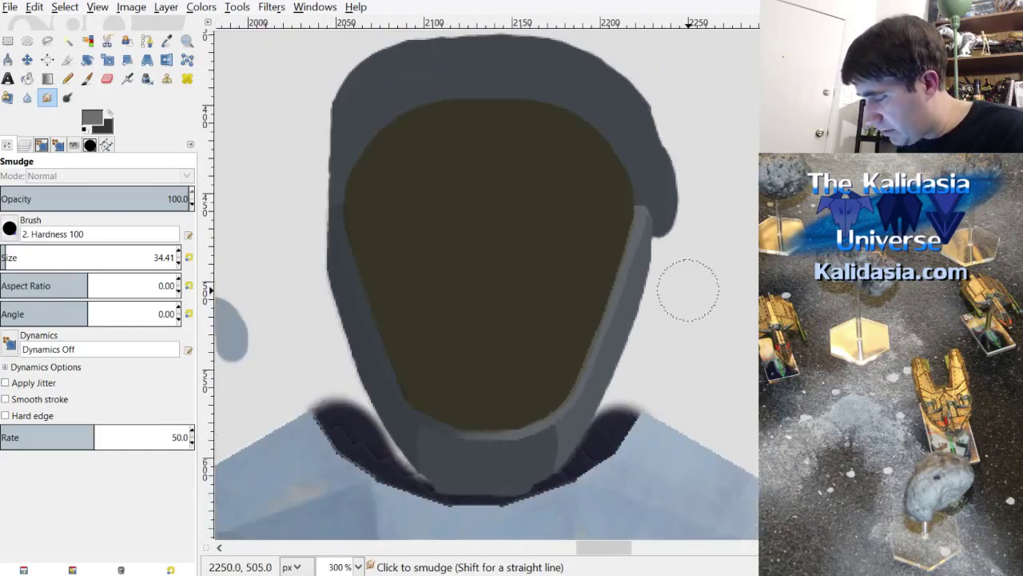
scroll(755, 92, "up", 3)
left_click_drag(605, 548, 617, 559)
scroll(628, 312, "up", 2)
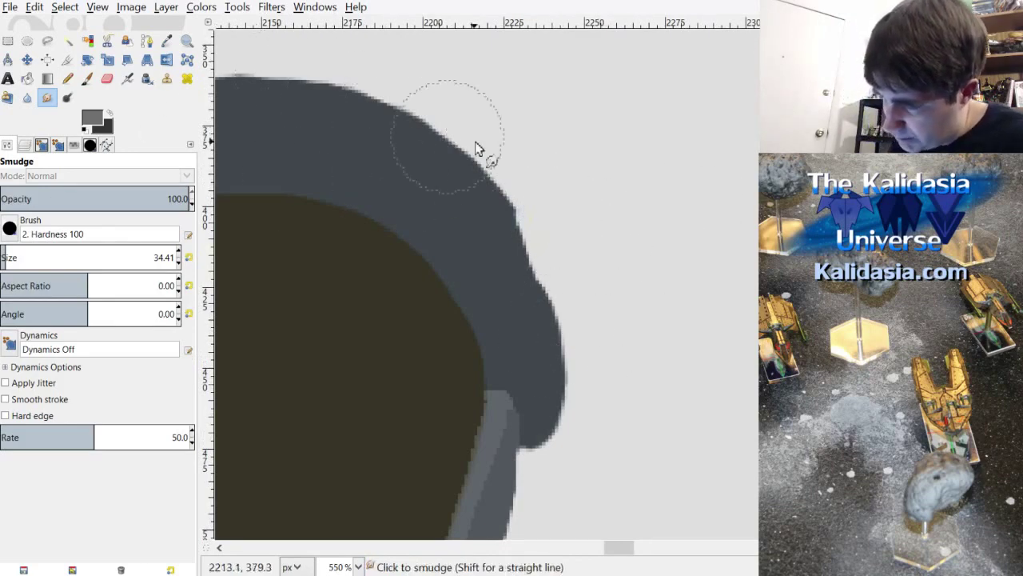
left_click(24, 145)
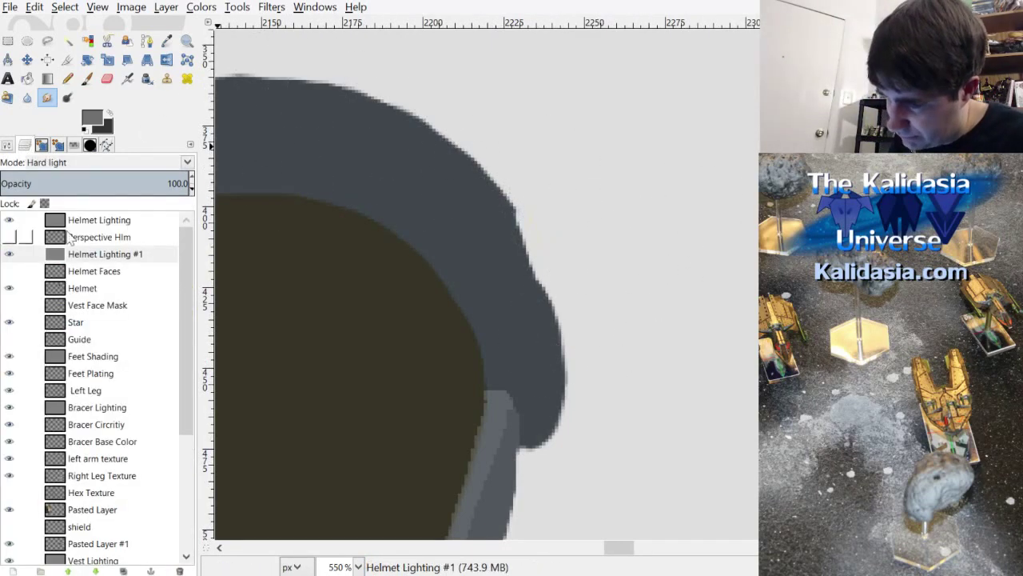
Step: Show Helmet Faces and fuzzy-select the helmet's red side face
left_click(8, 271)
left_click(93, 272)
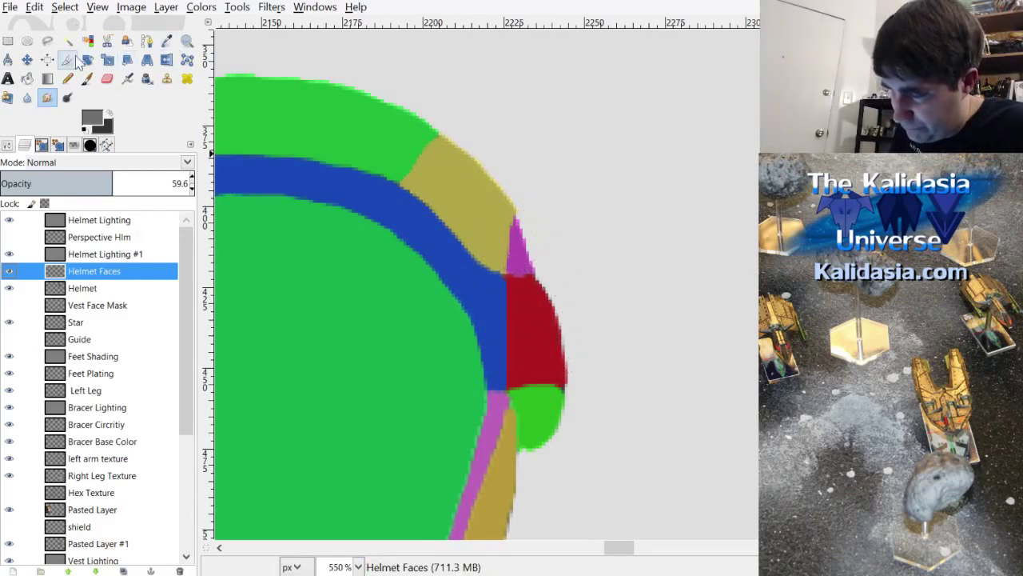
left_click(48, 42)
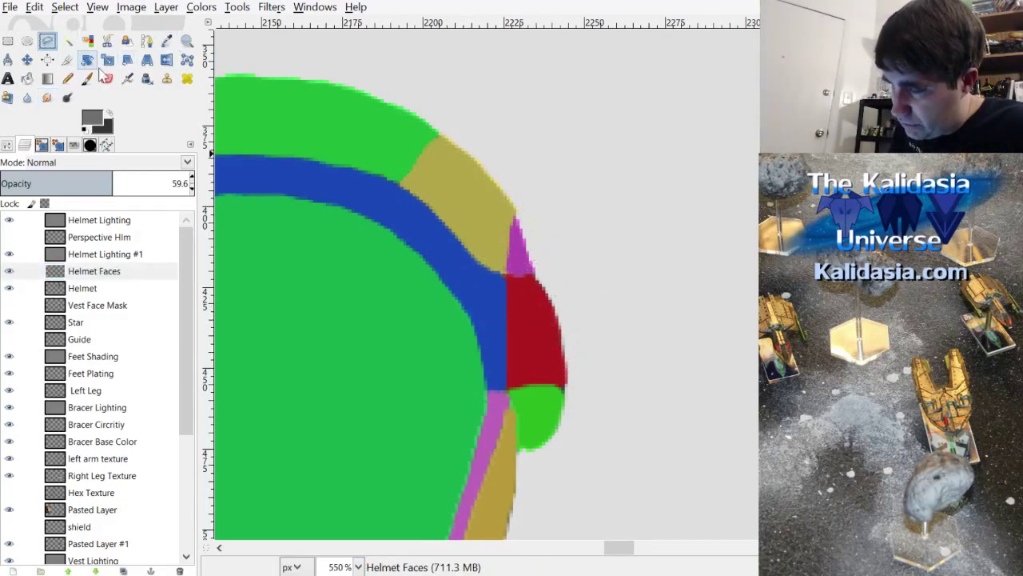
left_click(67, 41)
left_click(524, 326)
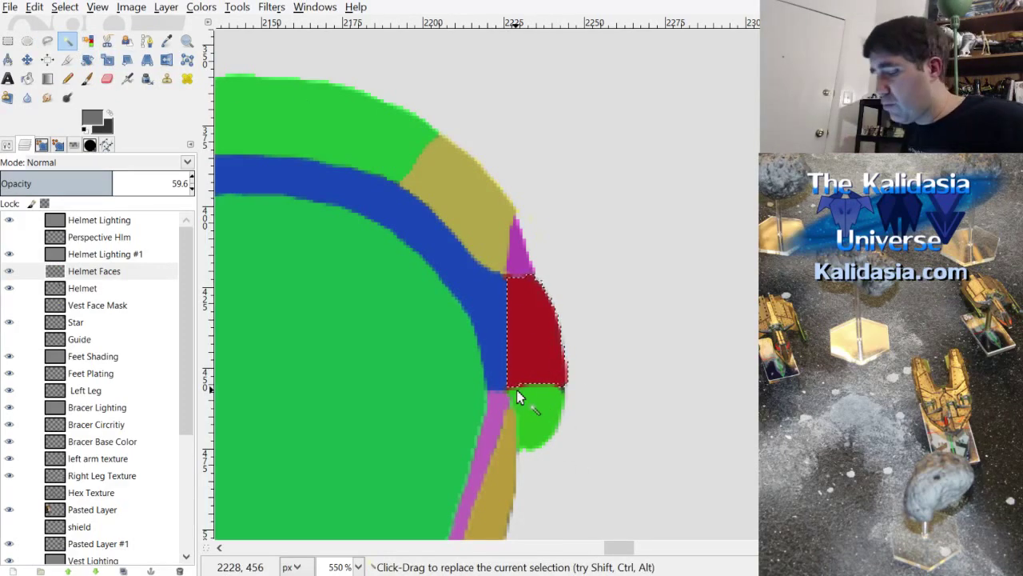
Step: Show the Perspective Hlm sketch layer and make it active for brush painting
left_click(9, 236)
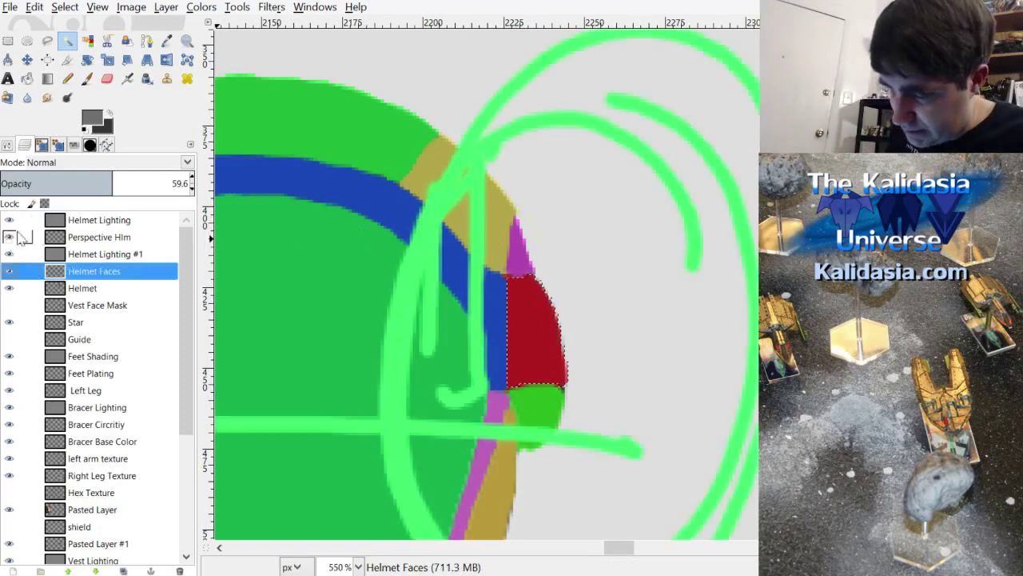
left_click(99, 237)
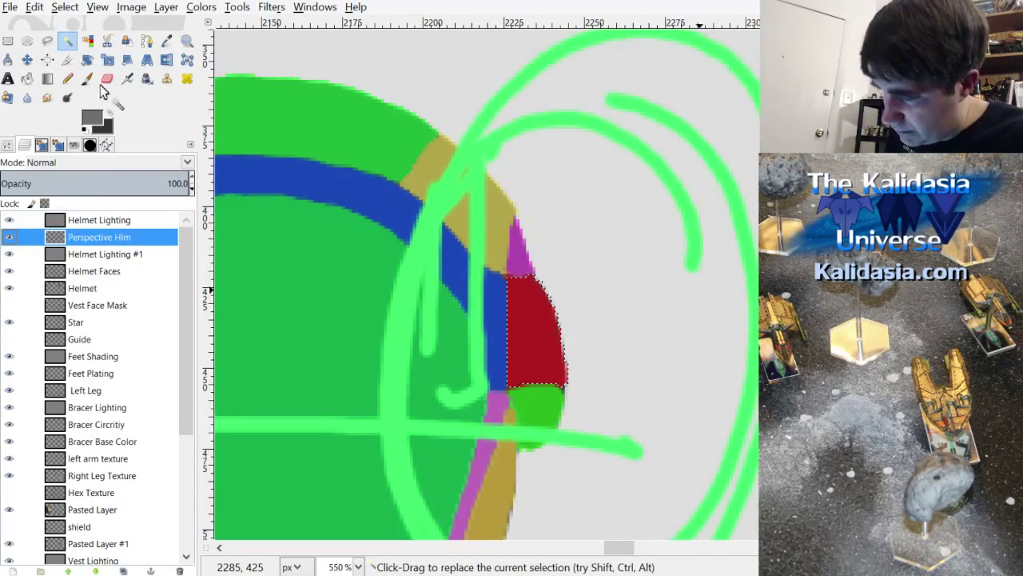
left_click(88, 78)
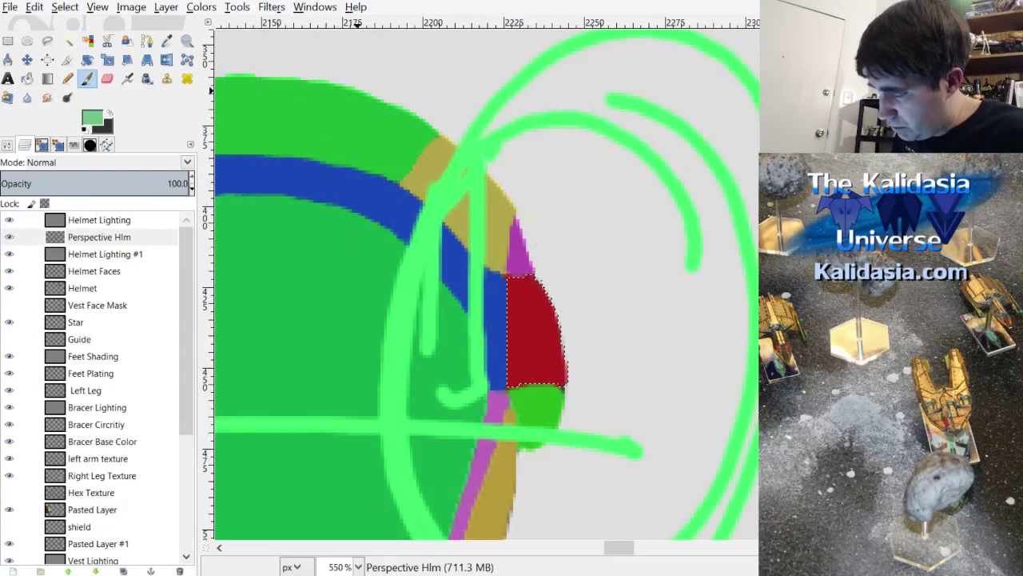
Step: Paint a green L-shaped stroke, a blob and an oval left of the Kalidasia text
scroll(570, 289, "down", 7, "ctrl")
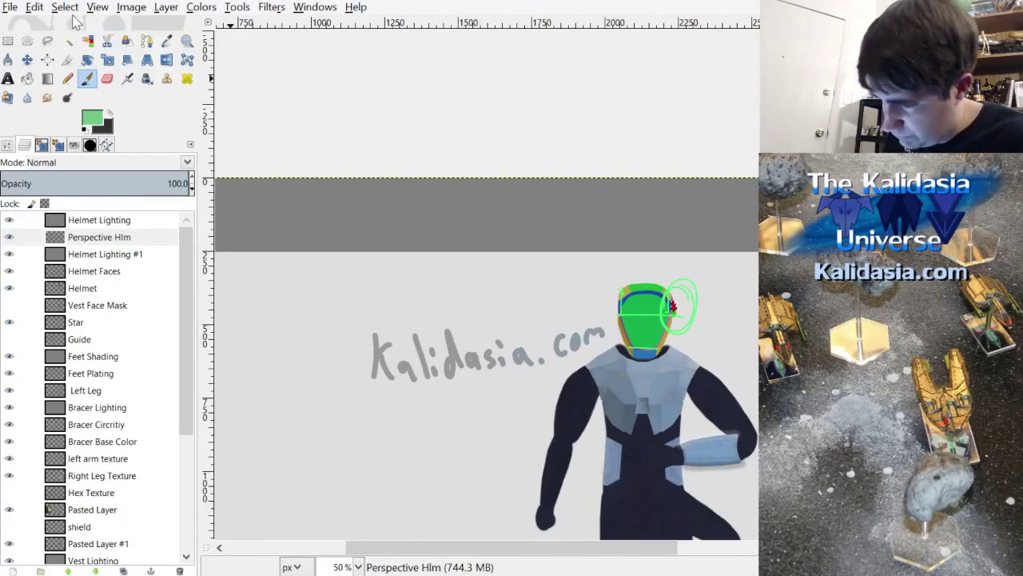
left_click_drag(262, 320, 342, 329)
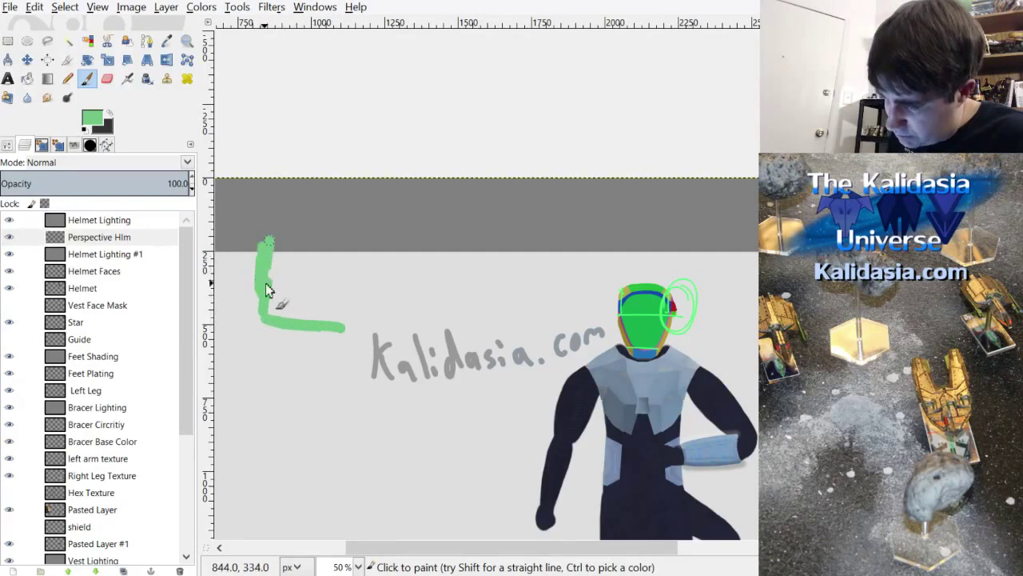
left_click_drag(236, 270, 259, 303)
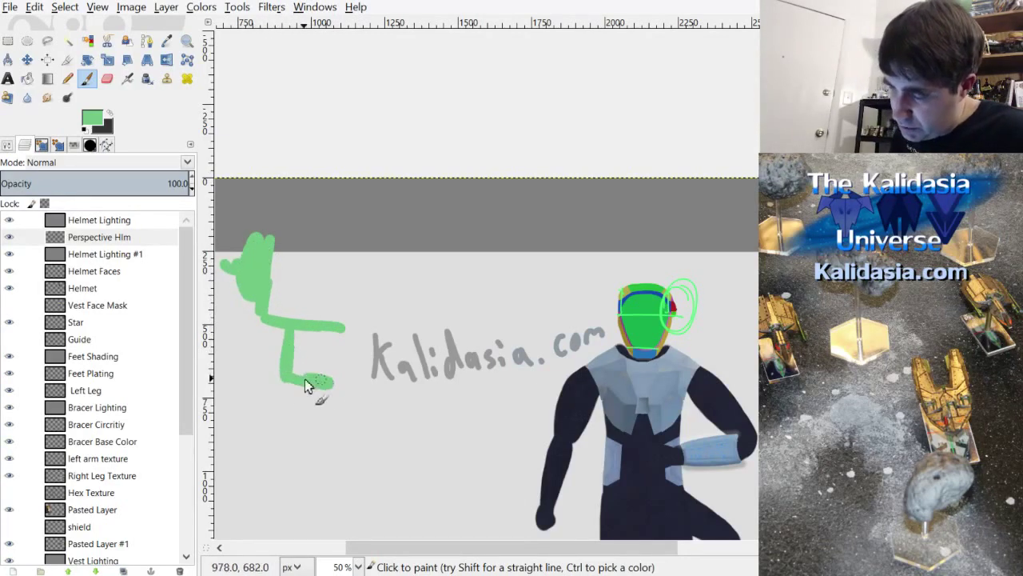
scroll(470, 502, "left", 5)
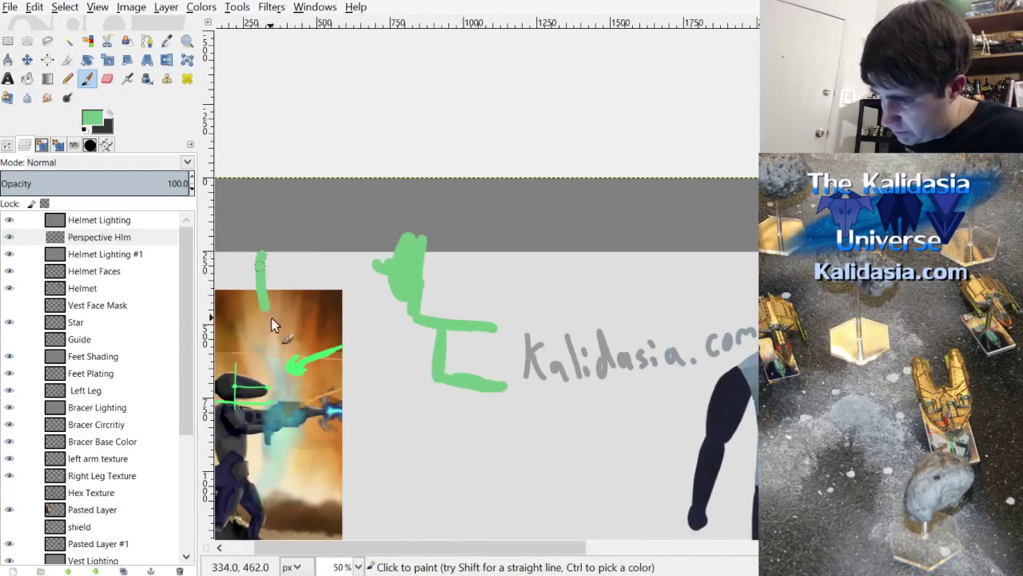
left_click_drag(271, 318, 274, 320)
Step: Add green guide lines and blobs, then hide Perspective Hlm and select Helmet Lighting #1
left_click_drag(267, 257, 392, 224)
mouse_move(291, 313)
left_mouse_down()
mouse_move(422, 334)
mouse_move(334, 330)
left_mouse_up()
left_click_drag(436, 354, 450, 368)
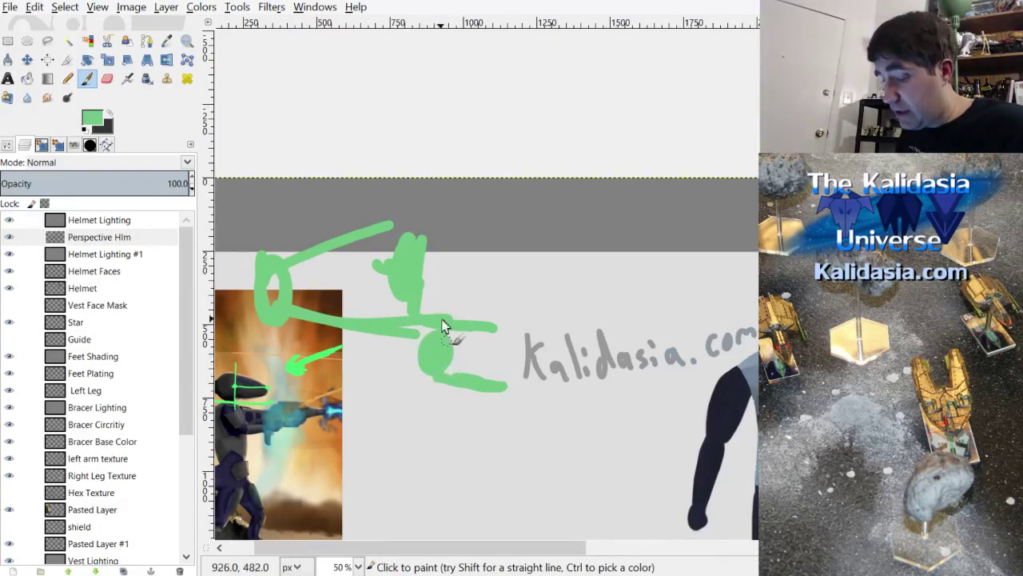
mouse_move(400, 248)
left_mouse_down()
mouse_move(413, 335)
mouse_move(428, 264)
left_mouse_up()
left_click_drag(400, 178, 404, 220)
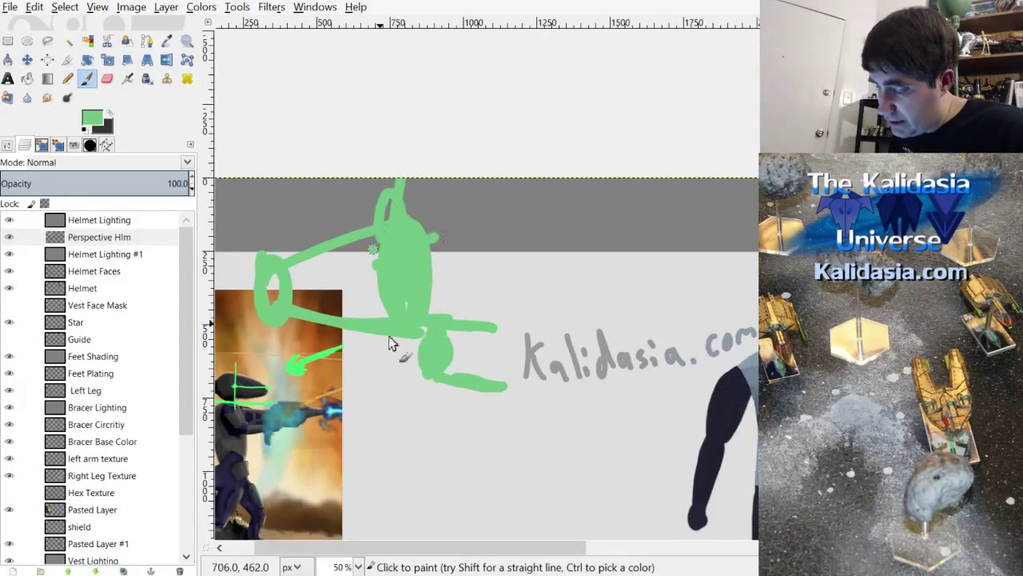
left_click_drag(496, 547, 667, 548)
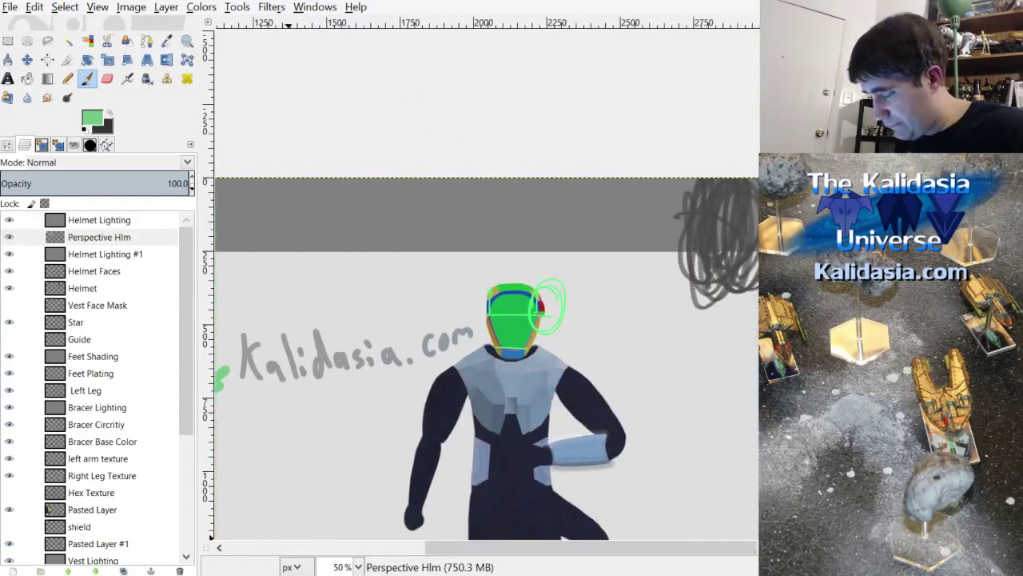
scroll(591, 323, "up", 4)
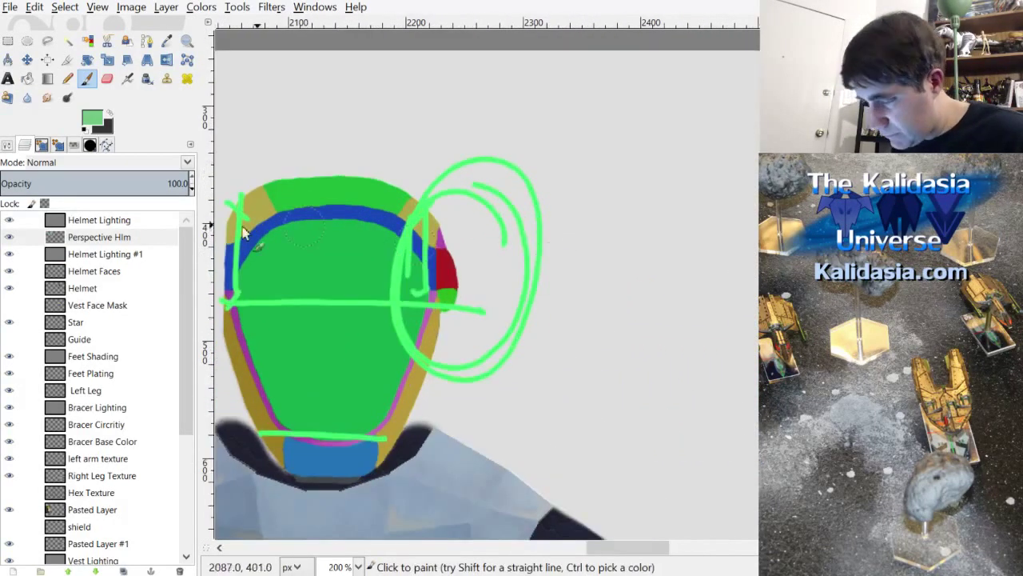
left_click(9, 237)
key("Down")
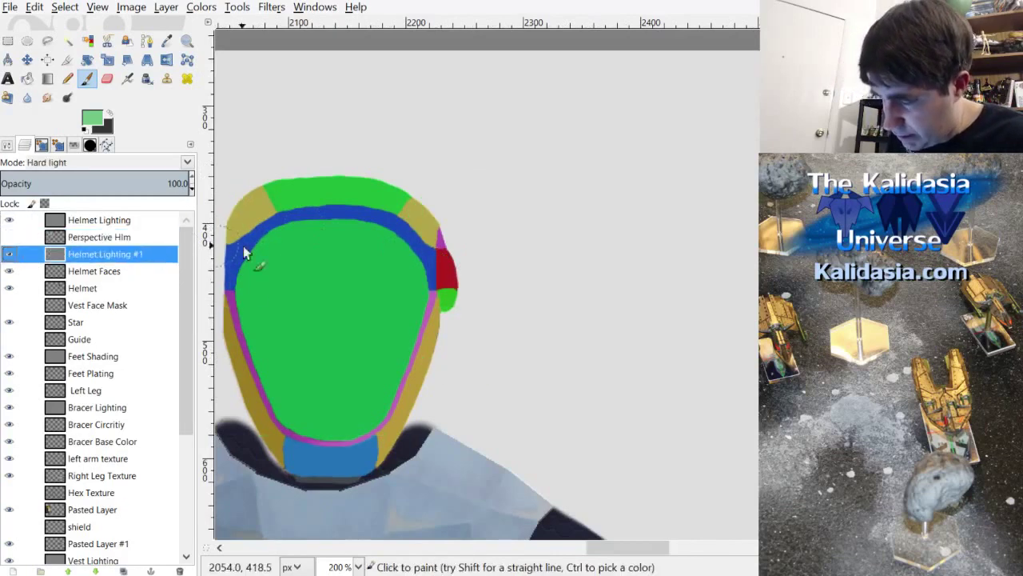
Step: Select and grow the red upper side face, then paint it darker on Helmet Lighting #1
left_click(114, 270)
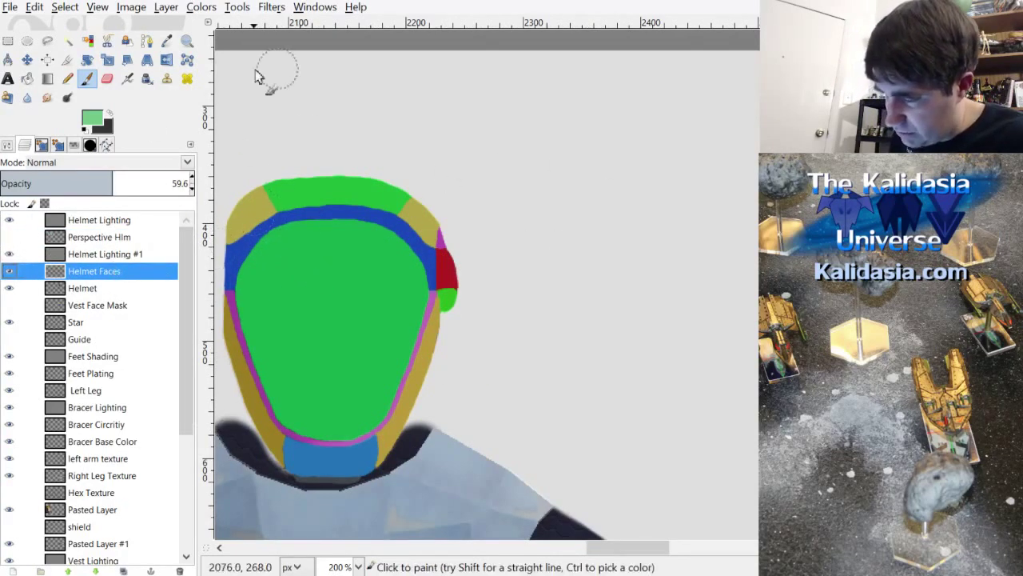
left_click(452, 272)
scroll(468, 304, "up", 3)
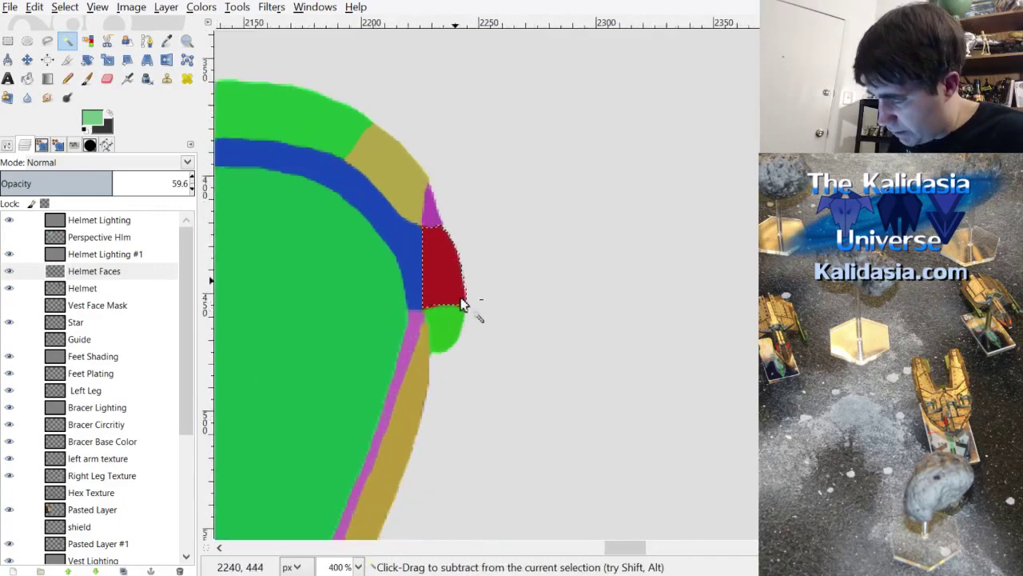
left_click(65, 7)
key("Return")
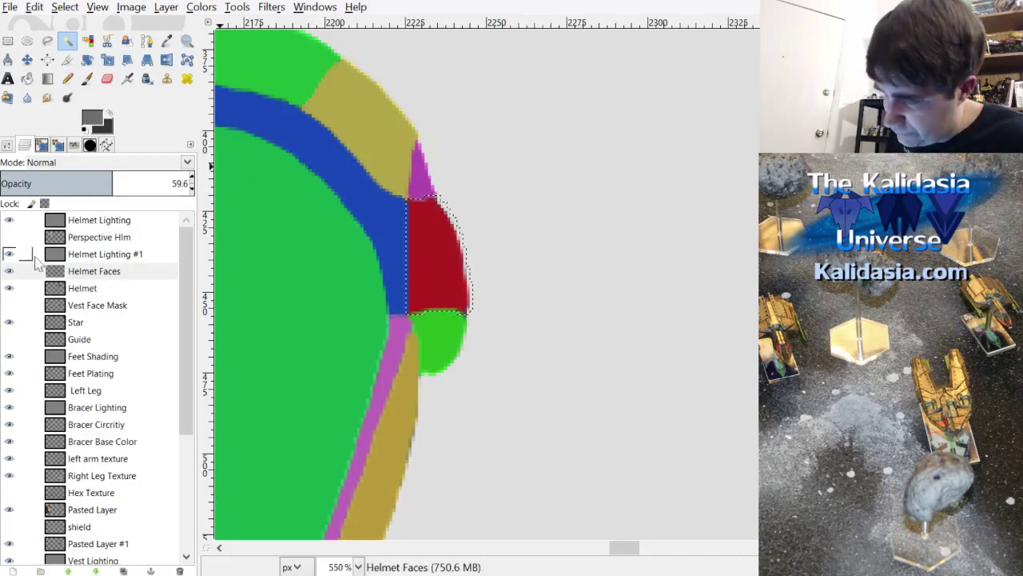
left_click(11, 271)
left_click(72, 253)
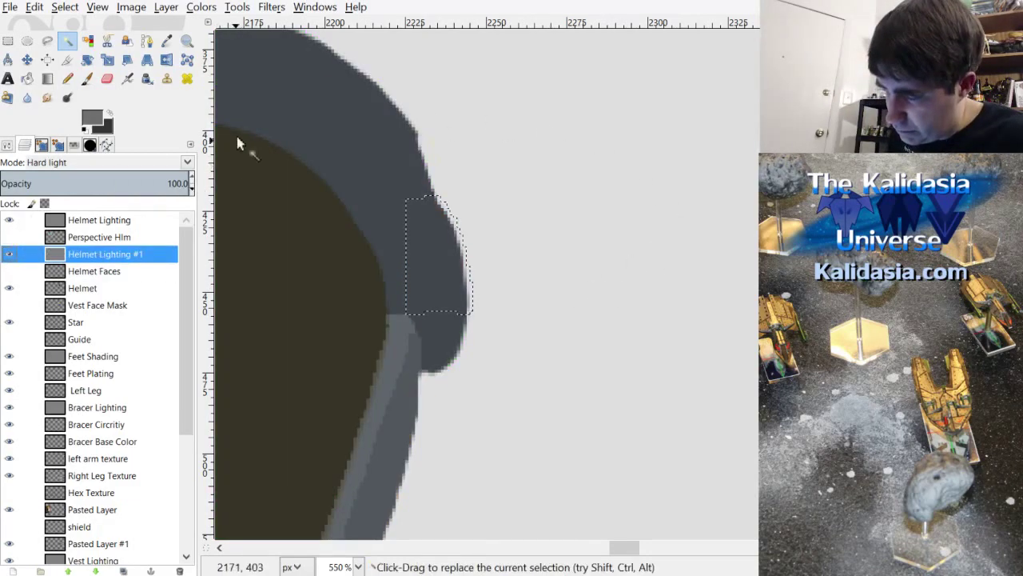
left_click(87, 78)
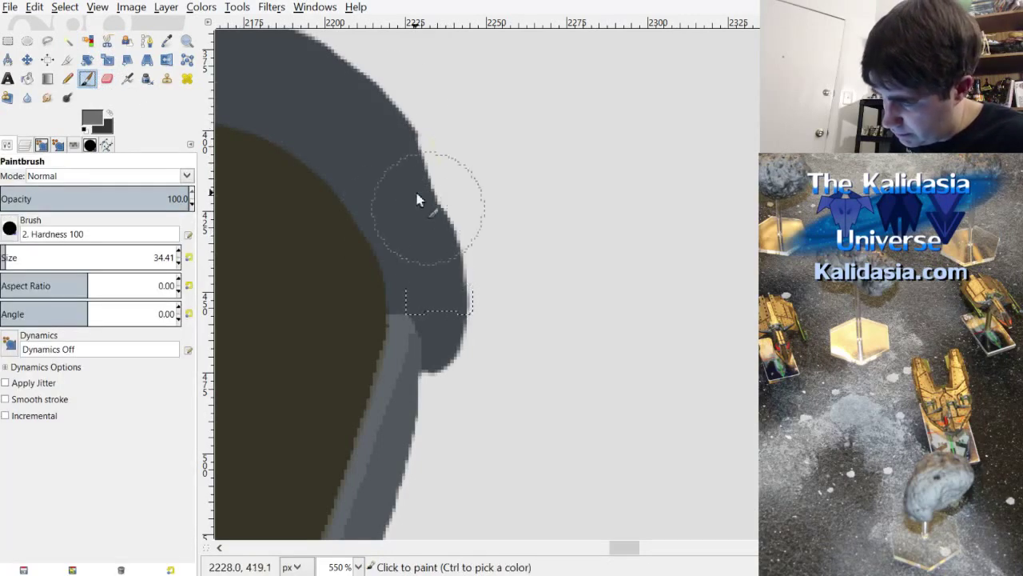
left_click_drag(427, 196, 440, 295)
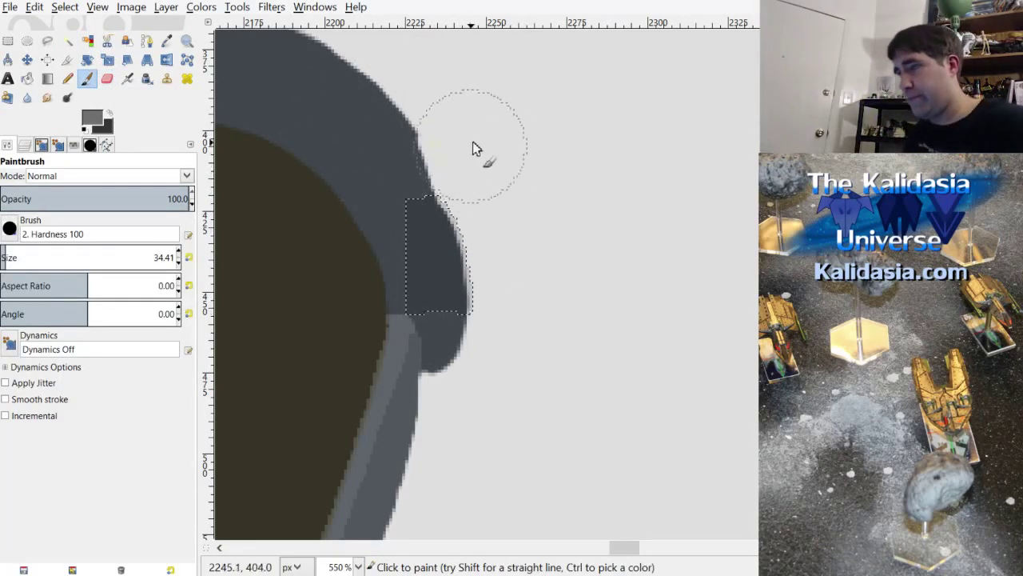
Step: Fuzzy-select and grow the green lower side face, then hide the Helmet Faces map
left_click(25, 145)
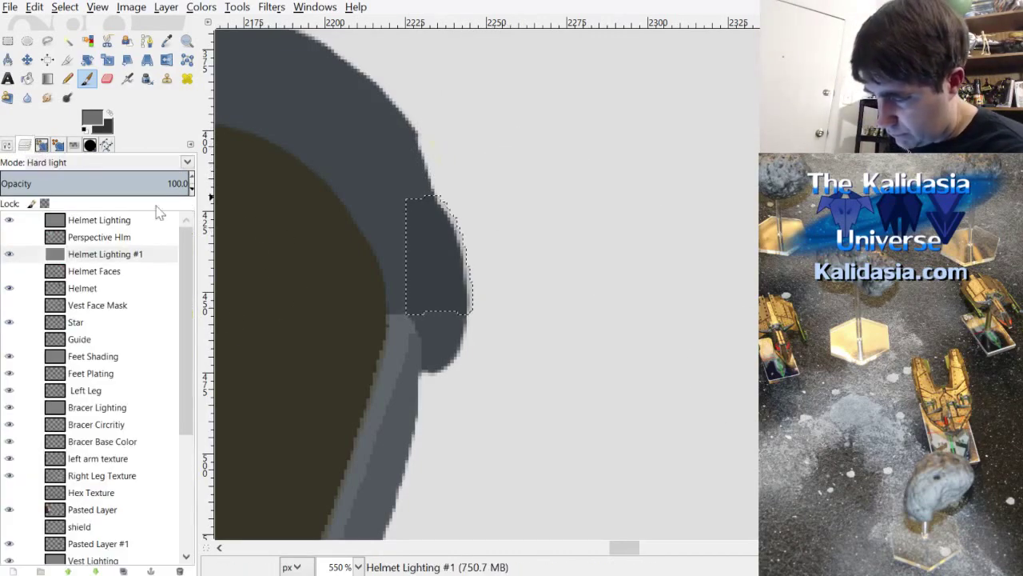
left_click(96, 271)
left_click(8, 271)
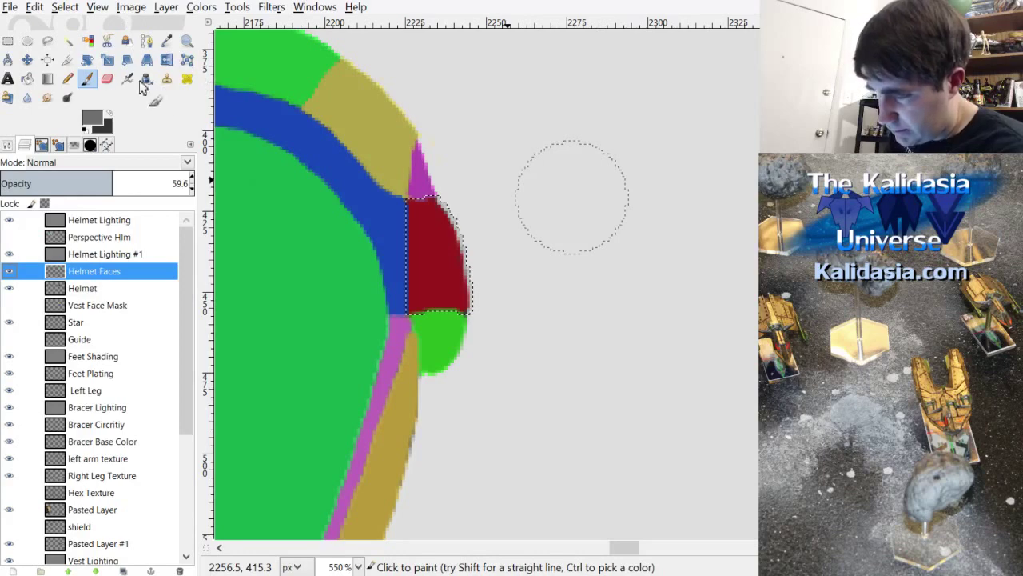
left_click(67, 41)
left_click(456, 353)
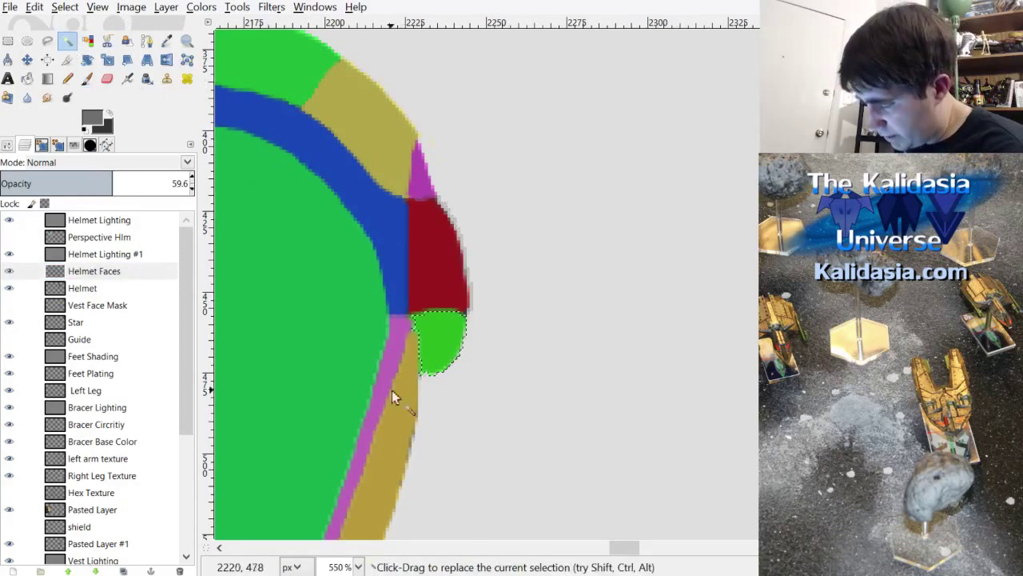
left_click(64, 6)
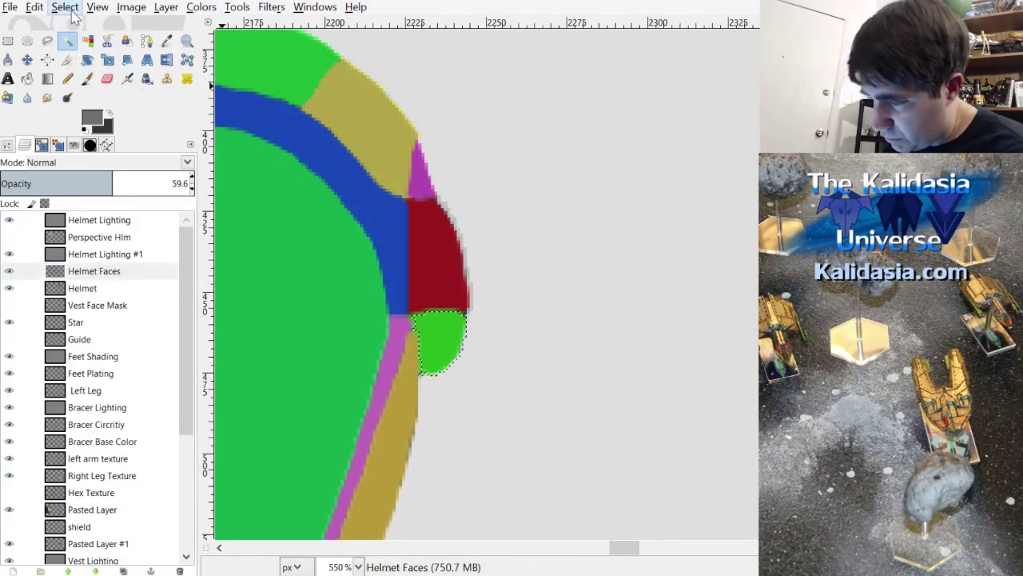
left_click(118, 203)
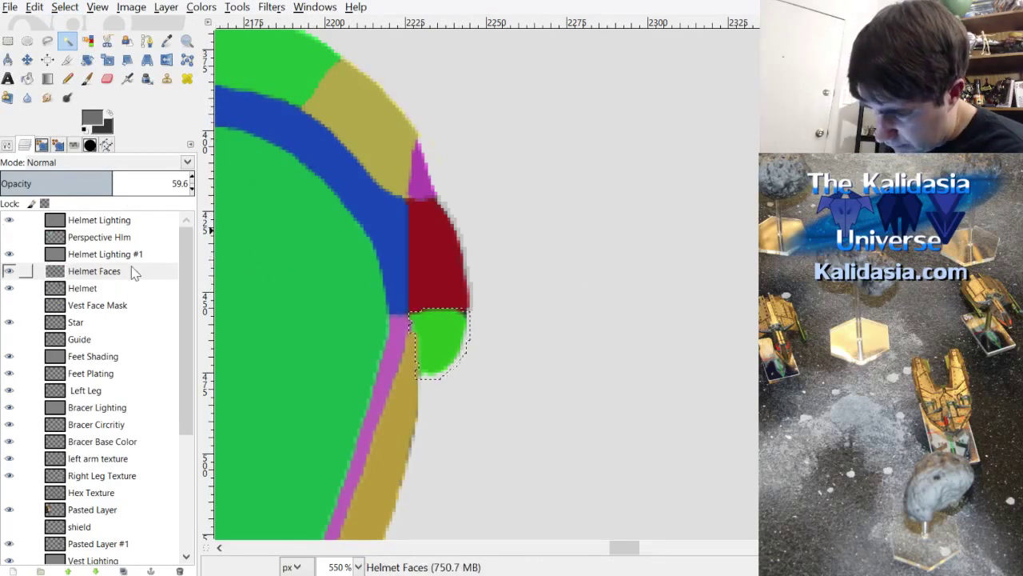
left_click(103, 254)
left_click(11, 253)
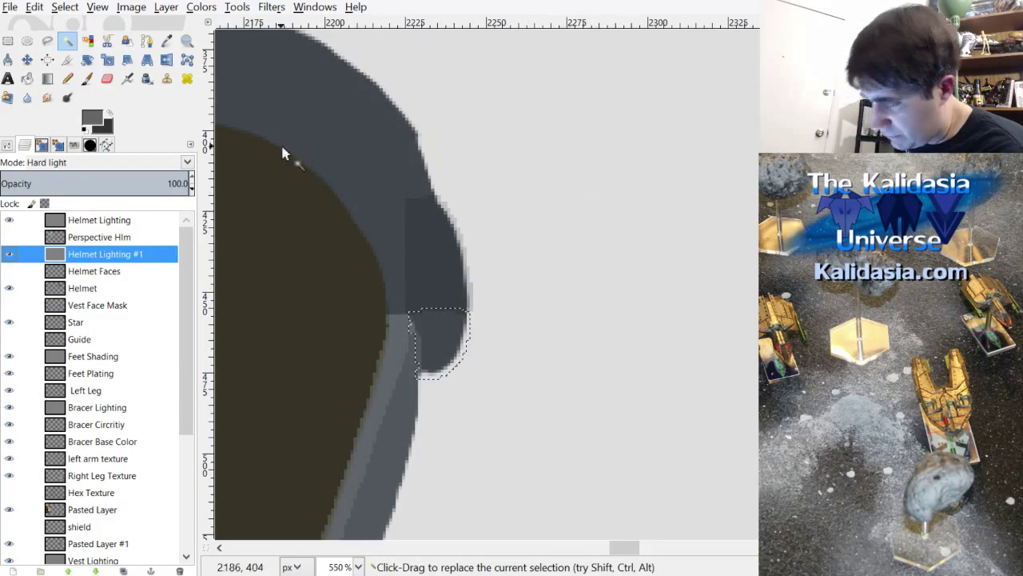
Step: Paint the lower side face darker, clear the selection, and zoom out to the whole helmet
key("ctrl+shift+a")
left_click(86, 77)
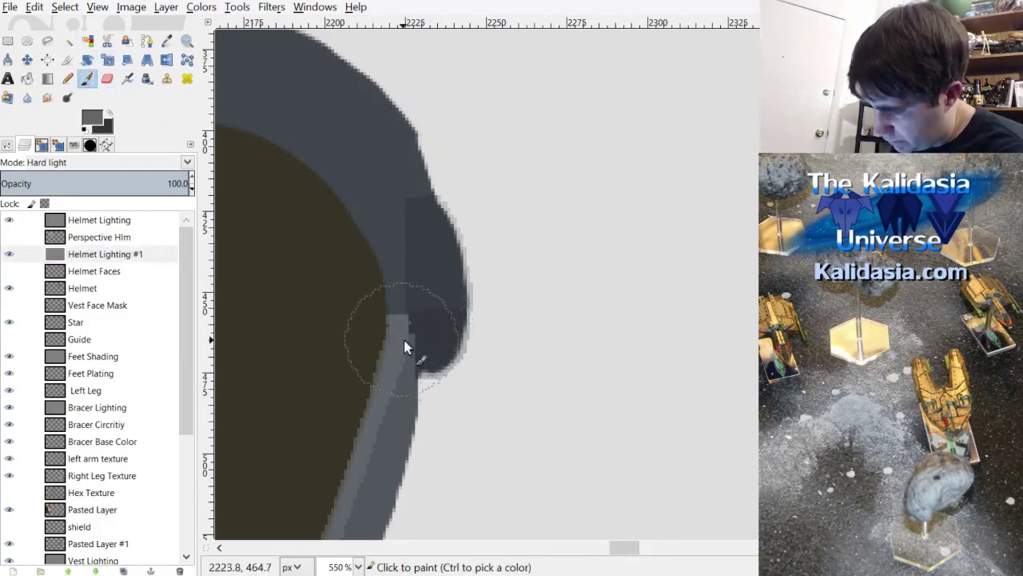
left_click(65, 7)
left_click(95, 63)
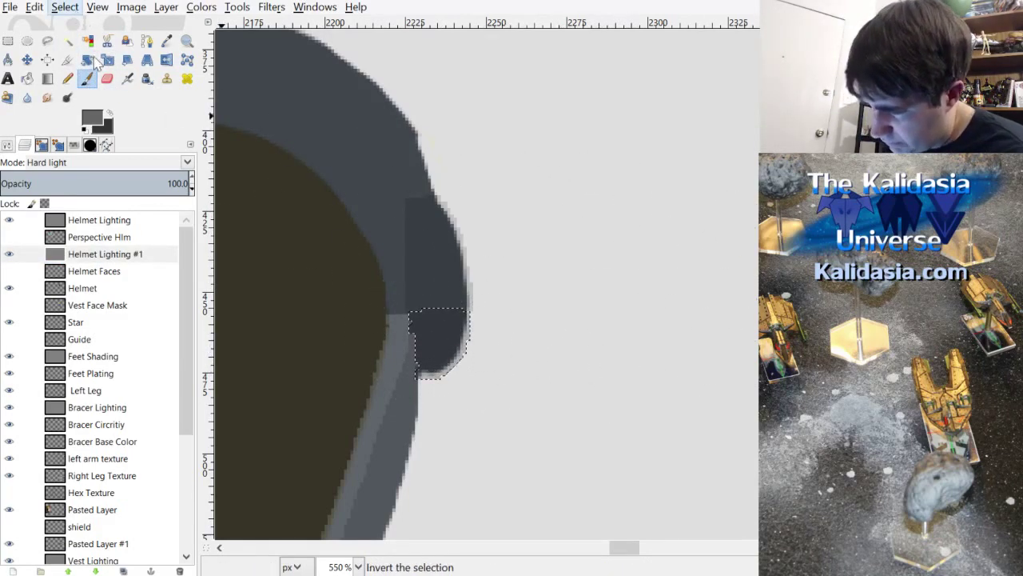
key("ctrl+shift+a")
key("shift+ctrl+j")
Step: Make Helmet Lighting the active layer and show the Helmet Faces colour map again
scroll(578, 276, "up", 4)
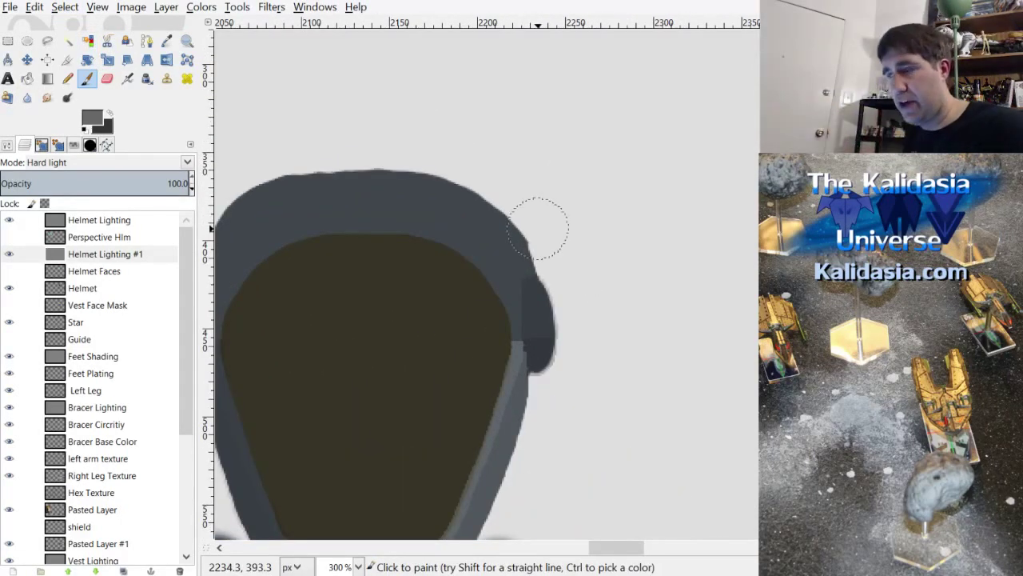
left_click_drag(634, 548, 622, 548)
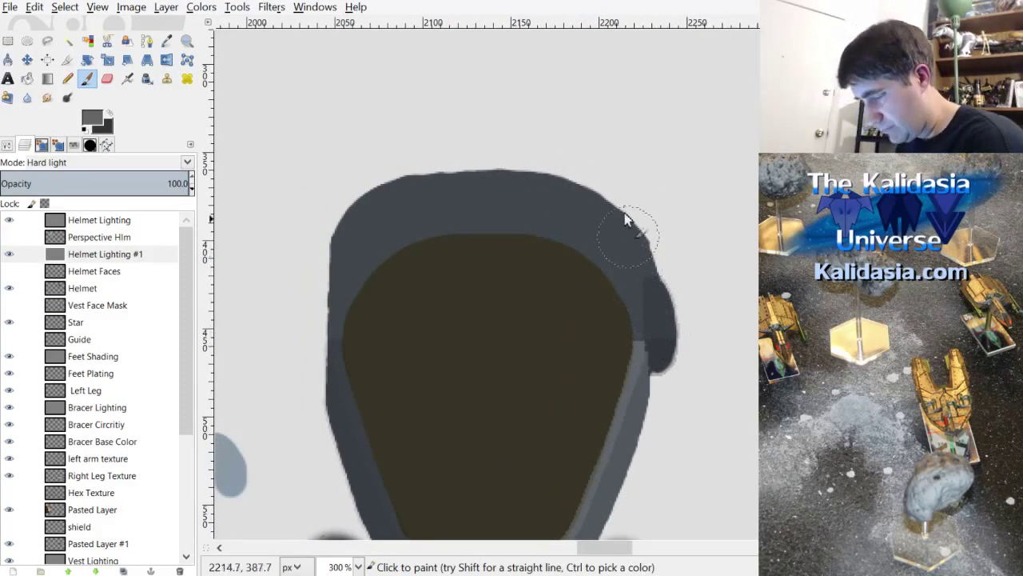
left_click(112, 220)
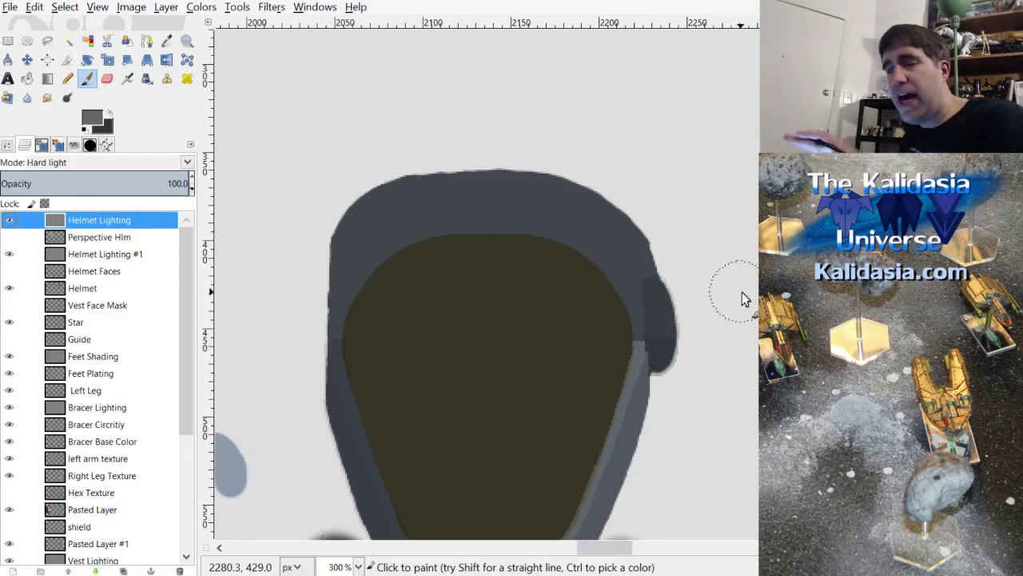
left_click(9, 272)
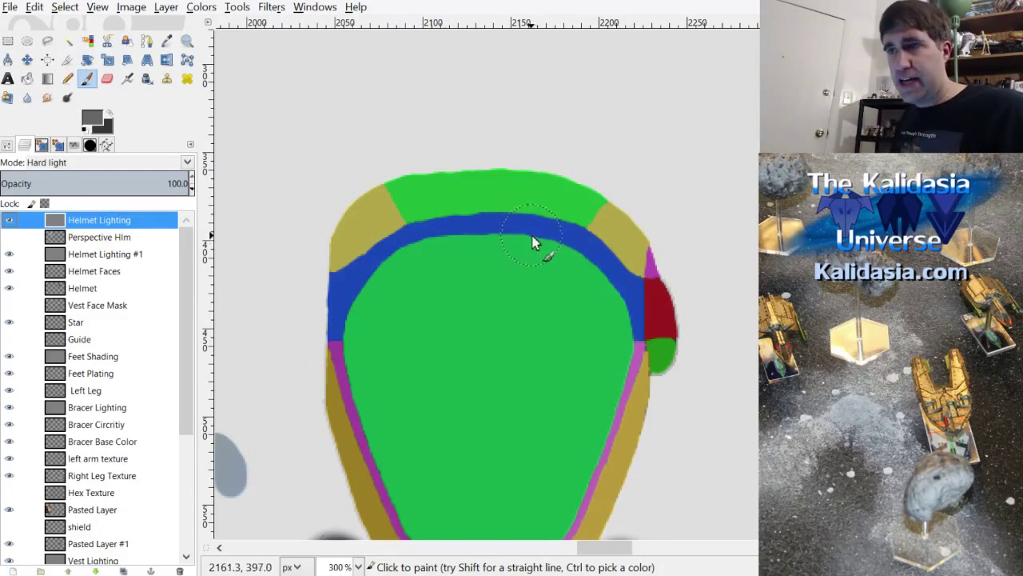
Step: Save the painting to its XCF file, Alendar.xcf
scroll(657, 171, "up", 2)
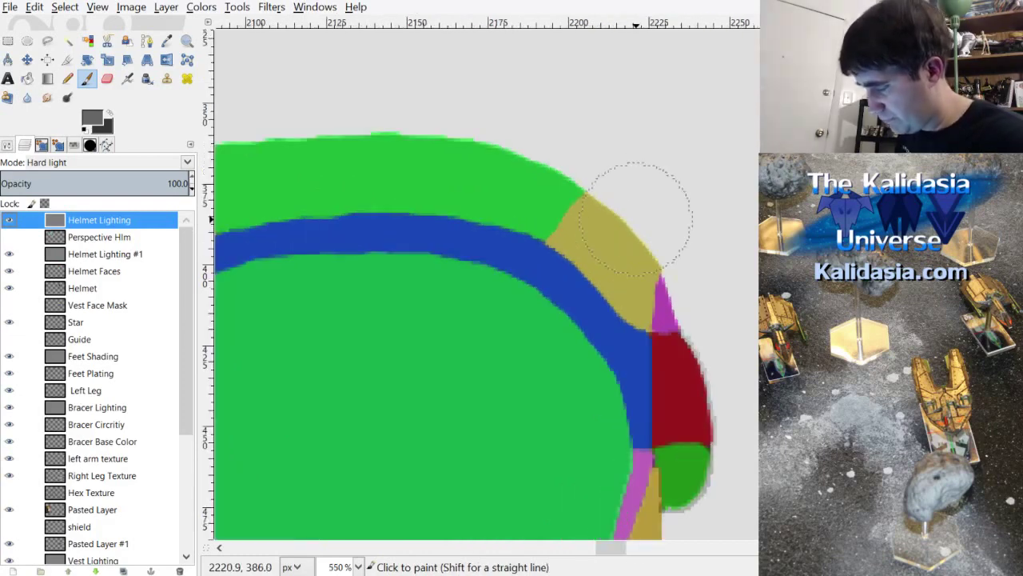
left_click_drag(621, 547, 616, 558)
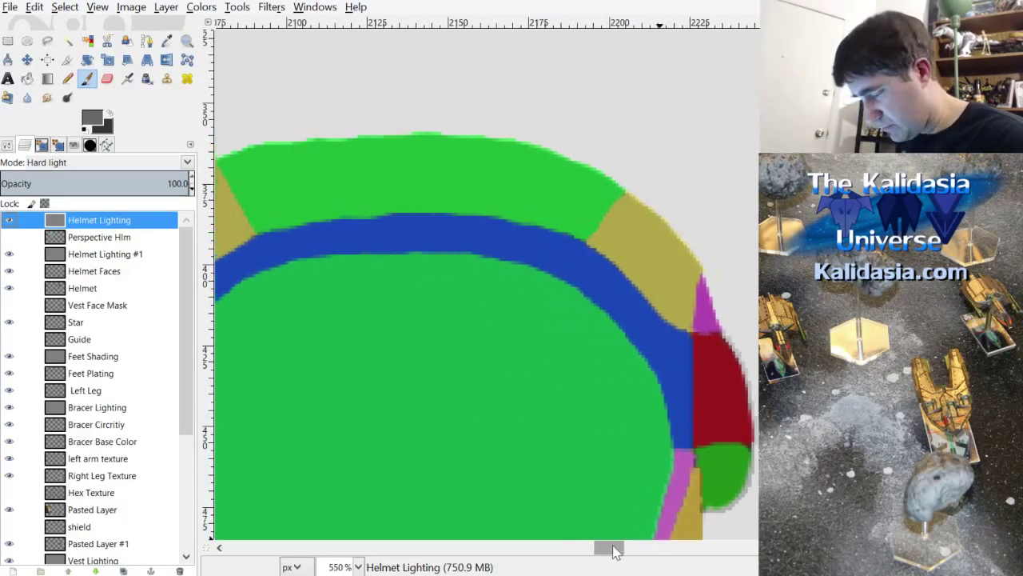
left_click(9, 6)
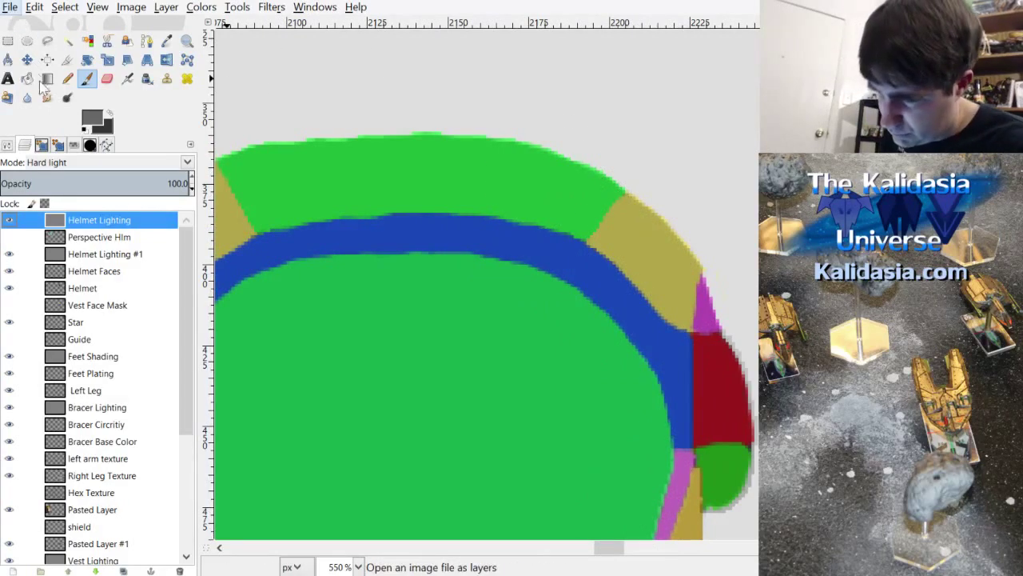
left_click(39, 130)
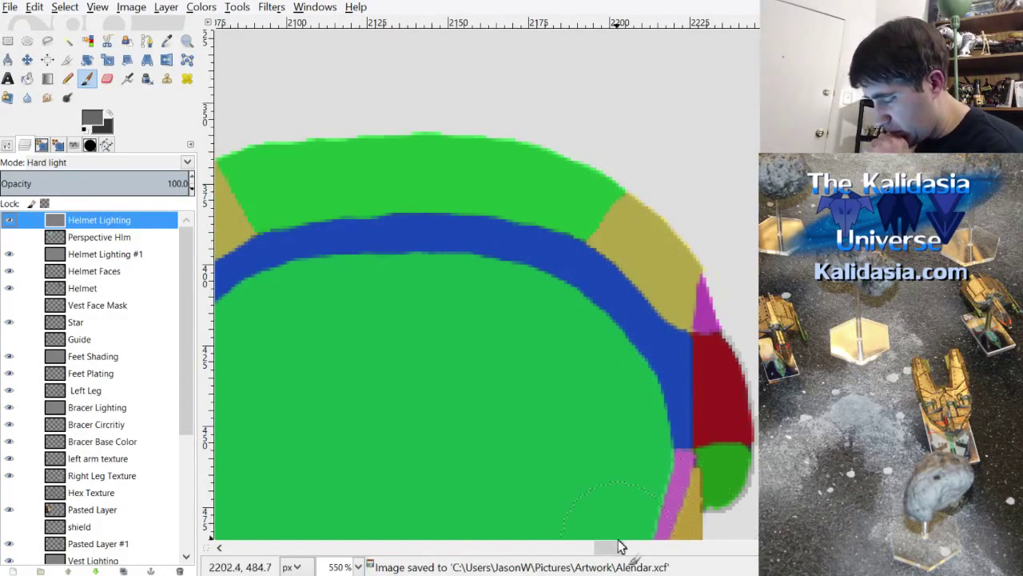
Step: Toggle between the Helmet Lighting layers, undo the last change, and settle on Helmet Lighting #1
mouse_move(622, 545)
left_mouse_down()
mouse_move(640, 547)
mouse_move(617, 547)
left_mouse_up()
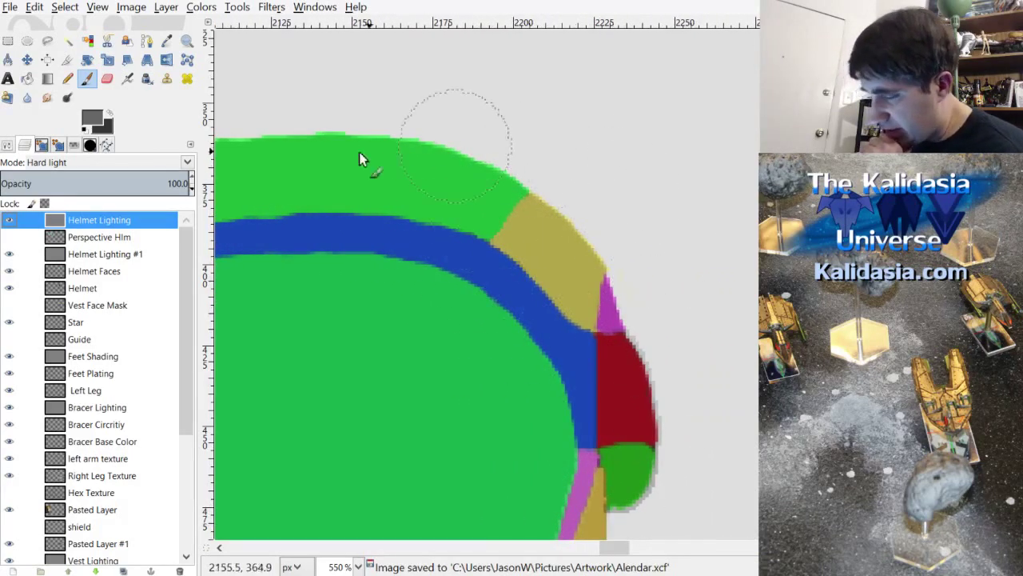
left_click(67, 41)
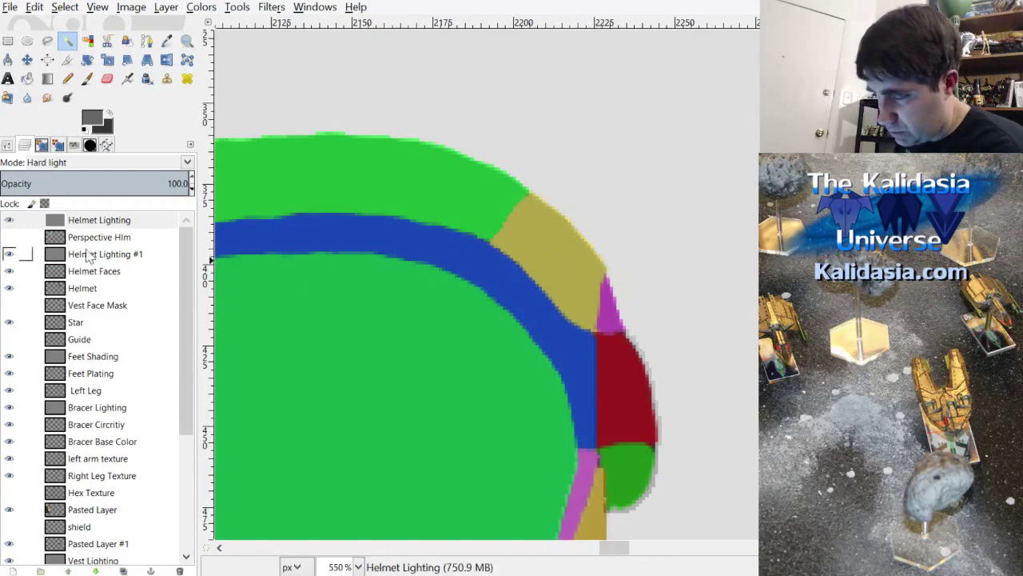
left_click(128, 257)
left_click(130, 221)
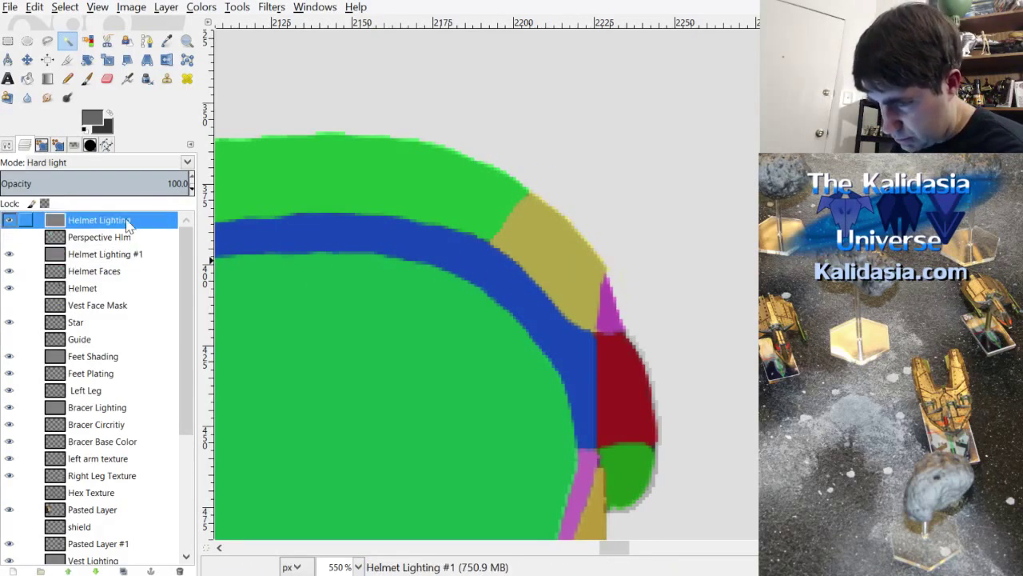
left_click(126, 255)
left_click(120, 222)
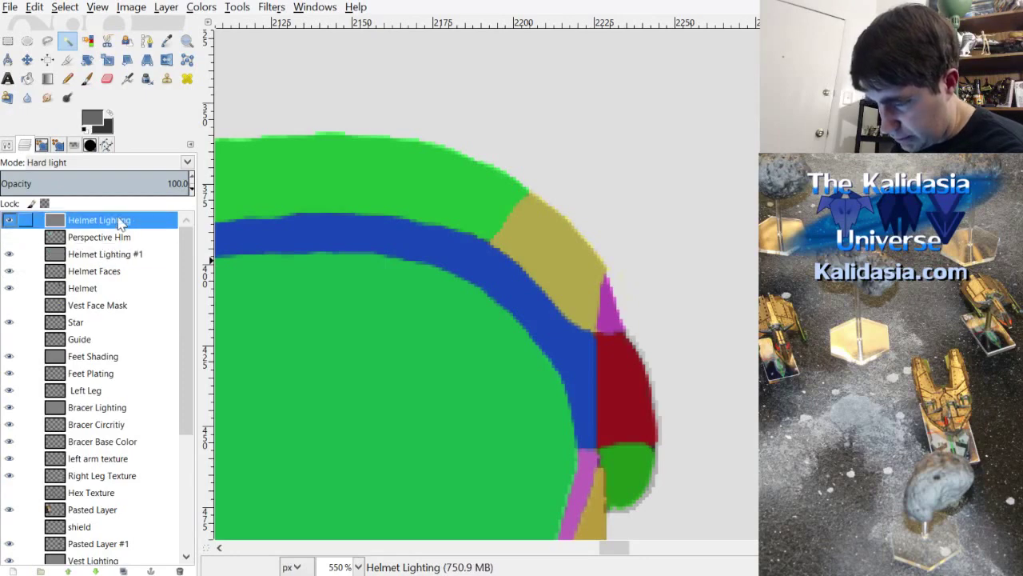
left_click(132, 254)
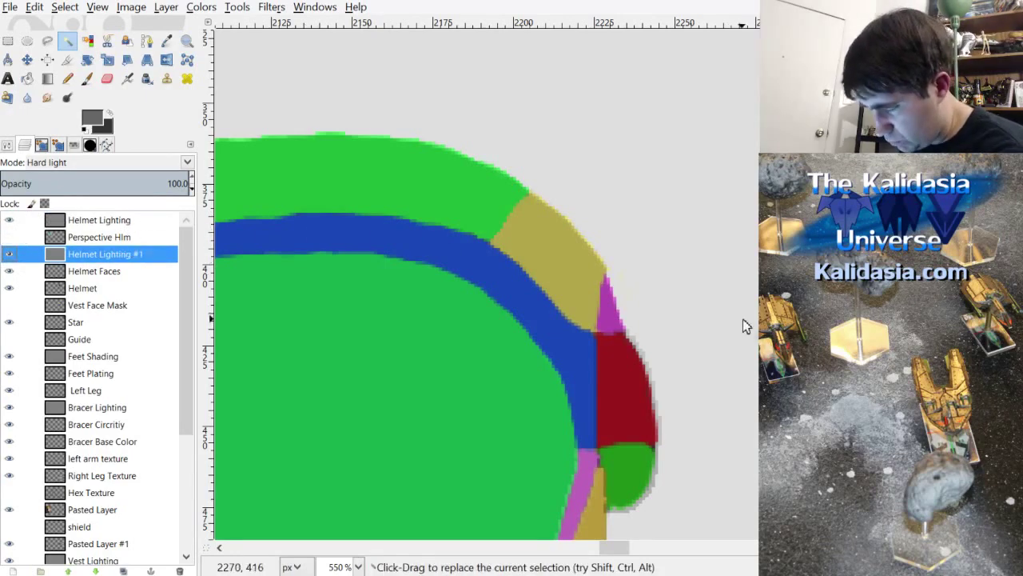
left_click(136, 224)
left_click(136, 252)
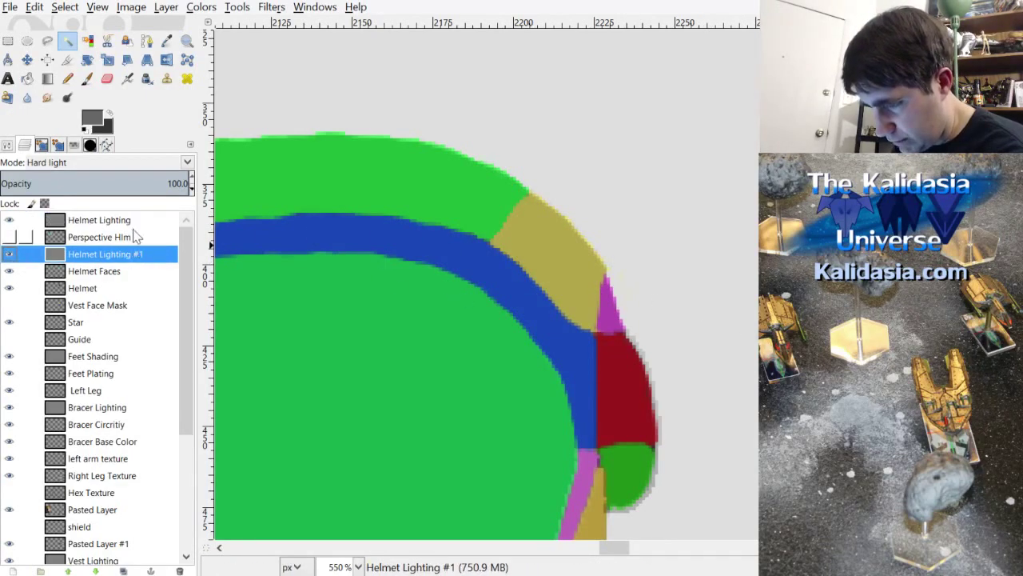
left_click(120, 225)
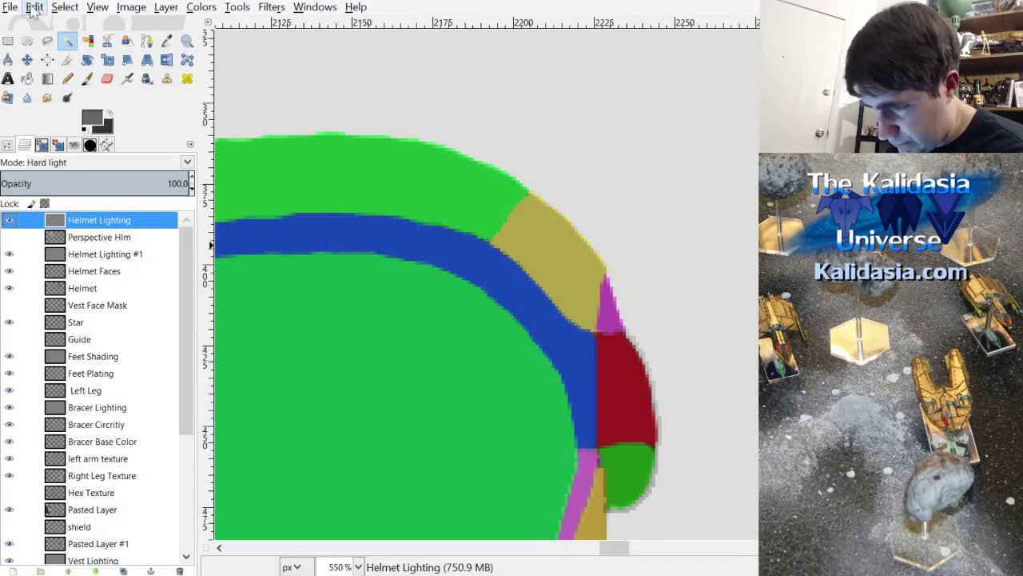
key("ctrl+z")
key("ctrl+z")
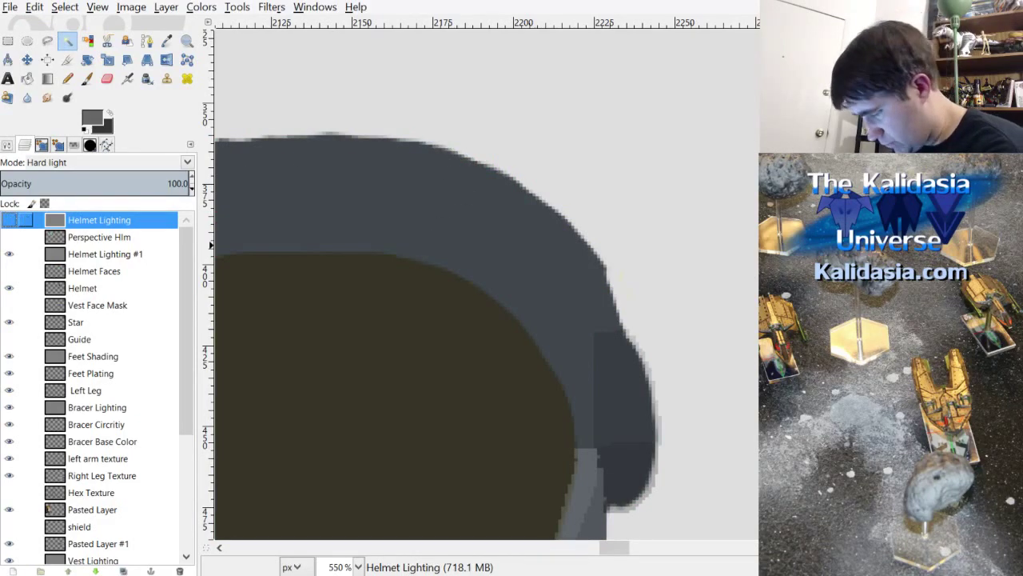
scroll(691, 315, "down", 4)
scroll(694, 324, "up", 1)
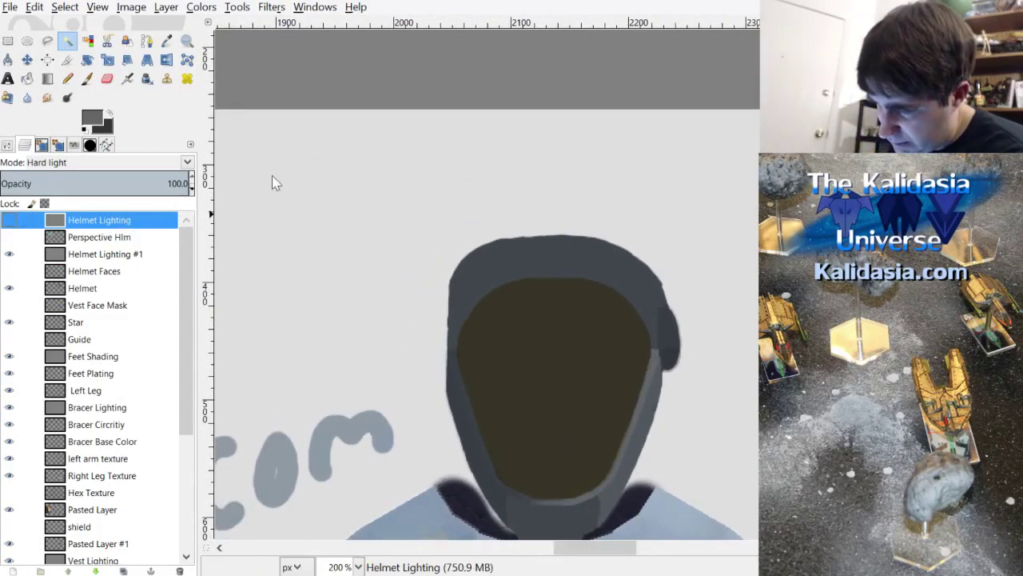
key("Page_Down")
key("Page_Down")
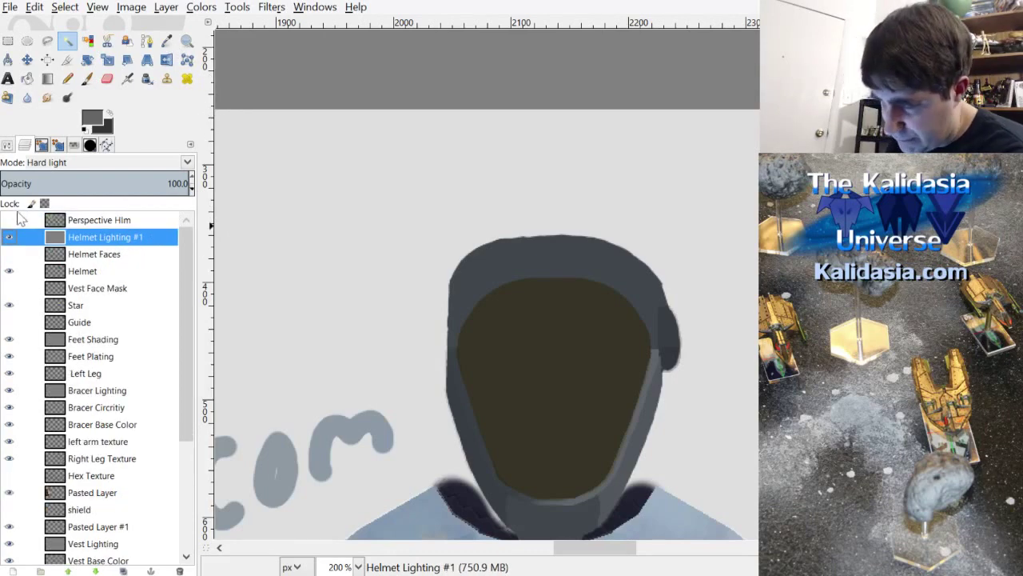
Step: Show the Helmet Faces map, fuzzy-select the yellow upper-right face, and sharpen its edge
left_click(10, 256)
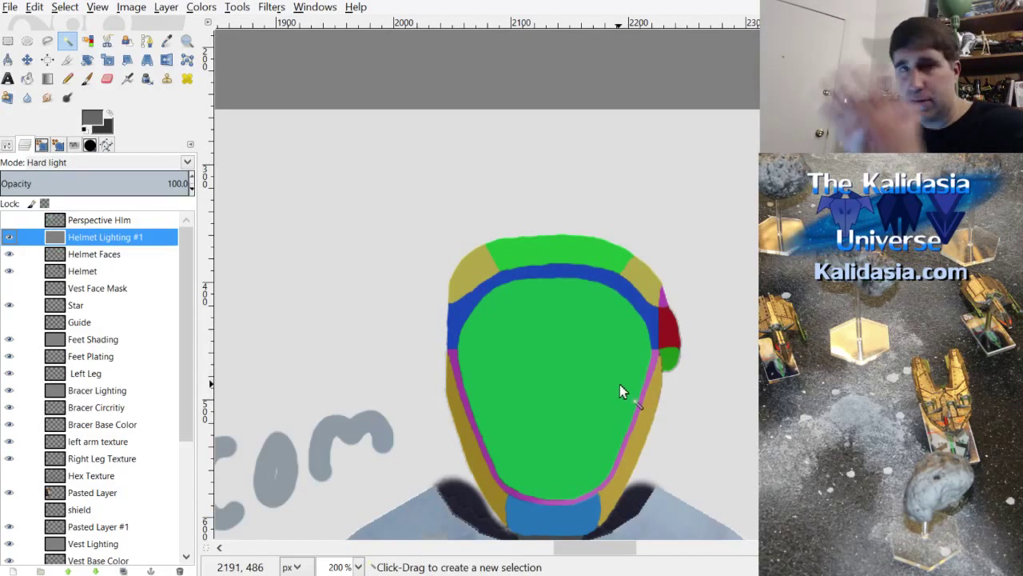
scroll(622, 391, "down", 3)
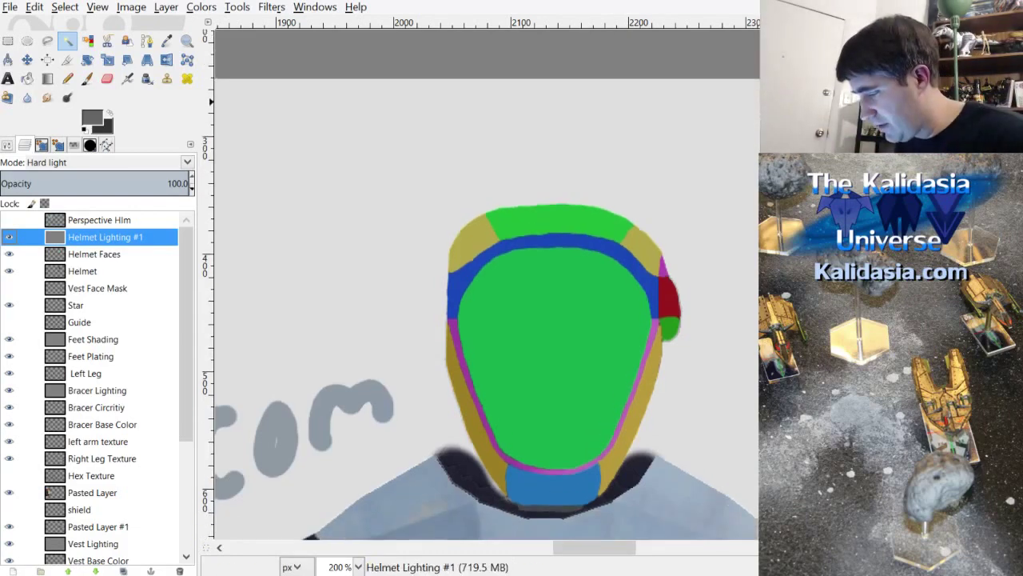
scroll(687, 224, "up", 1)
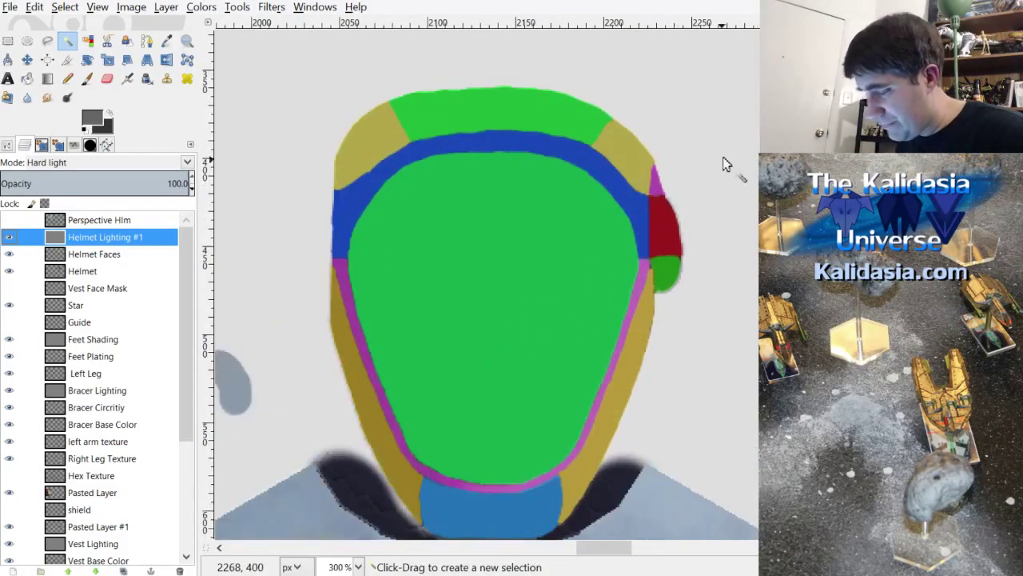
left_click(94, 254)
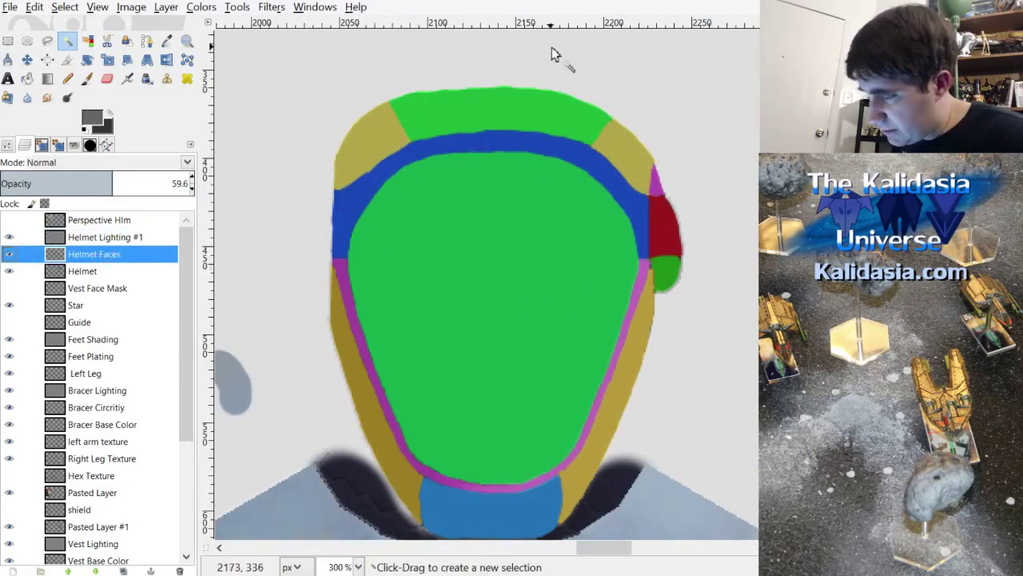
left_click(614, 148)
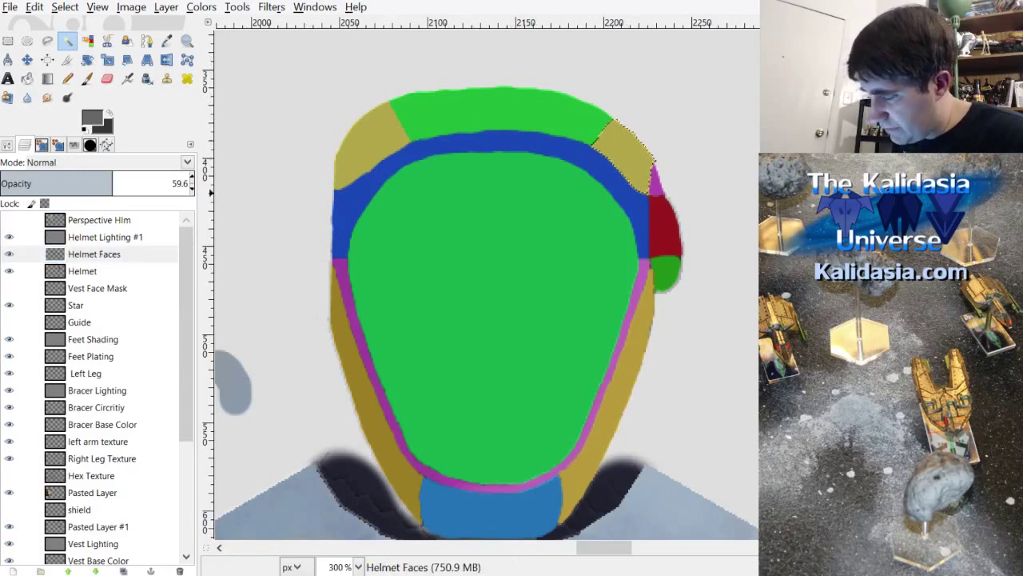
left_click(65, 7)
left_click(88, 171)
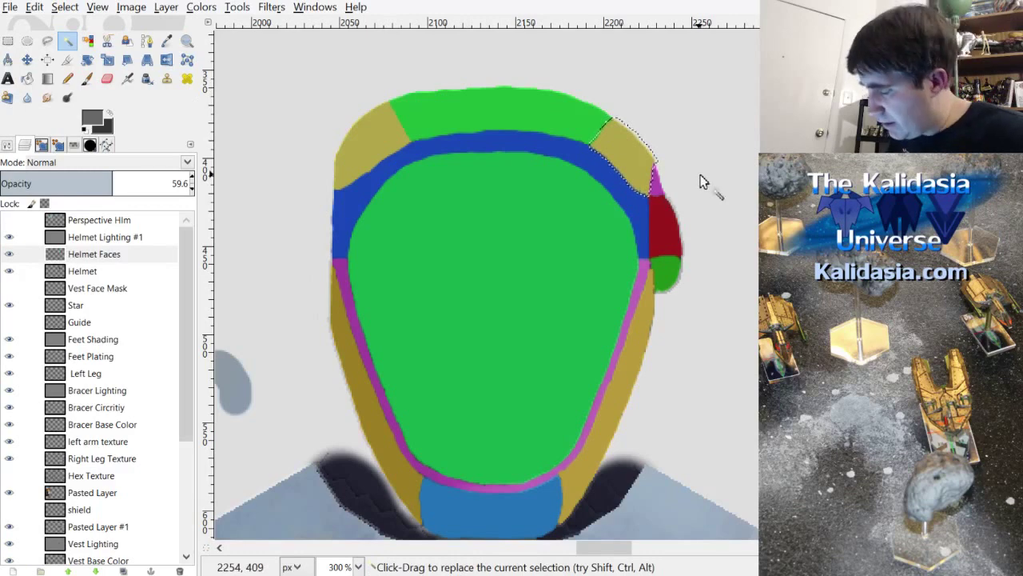
scroll(700, 183, "up", 3)
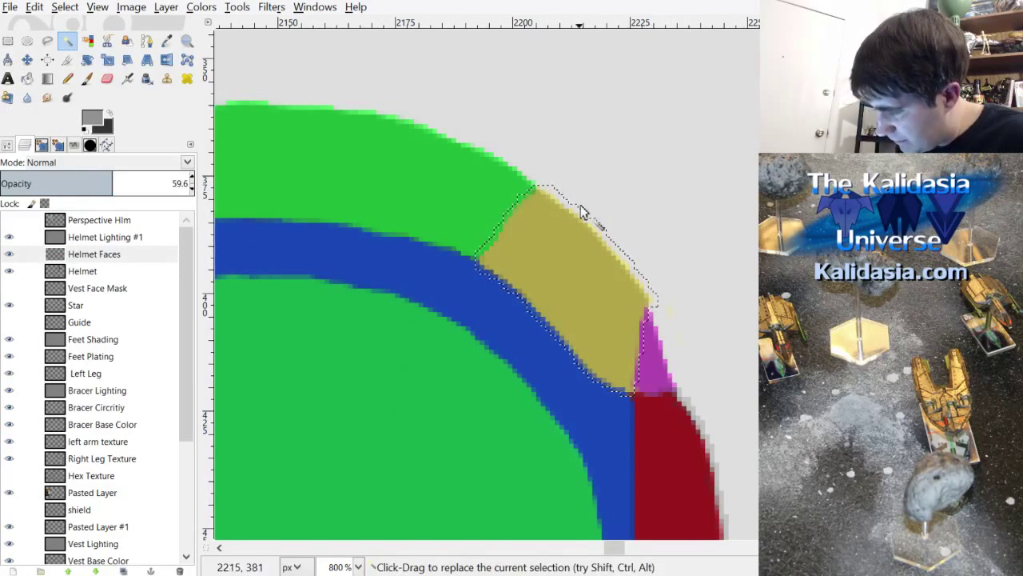
Step: Paint lighter grey highlights inside the upper-right face and down the helmet edge on Helmet Lighting #1
key("p")
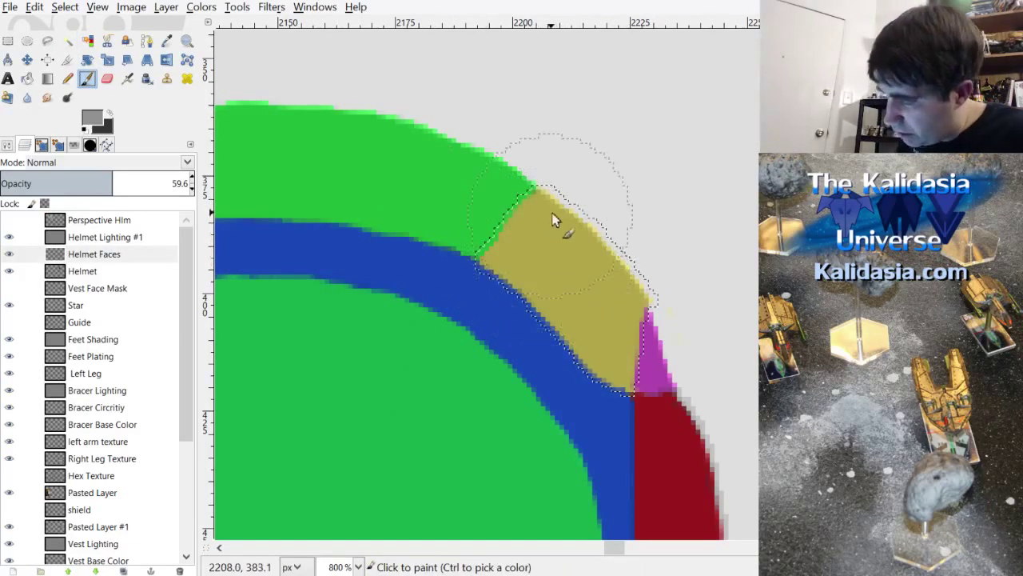
left_click(105, 237)
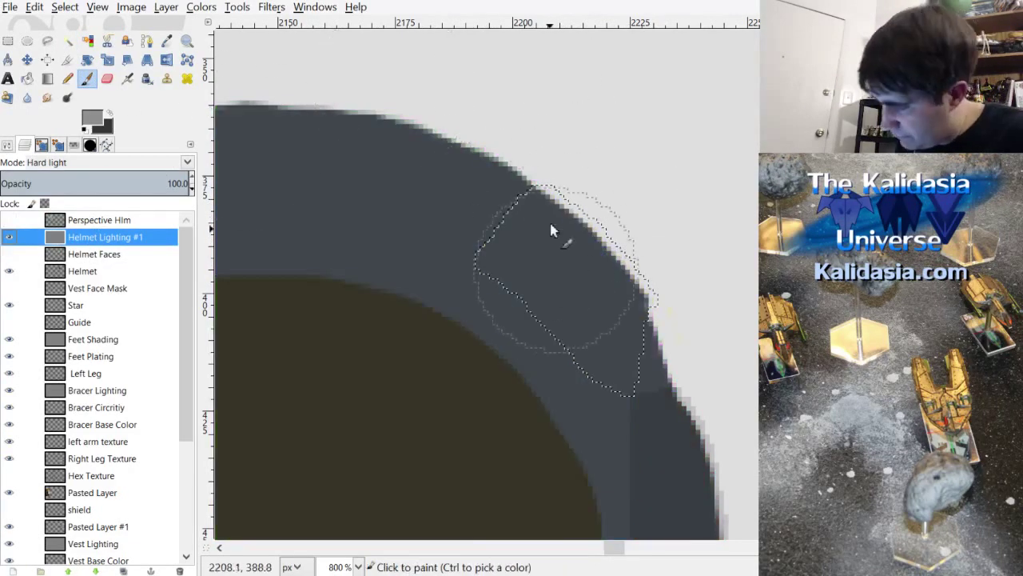
mouse_move(551, 231)
left_mouse_down()
mouse_move(515, 242)
mouse_move(518, 320)
left_mouse_up()
mouse_move(650, 292)
left_mouse_down()
mouse_move(626, 328)
mouse_move(645, 282)
mouse_move(622, 354)
left_mouse_up()
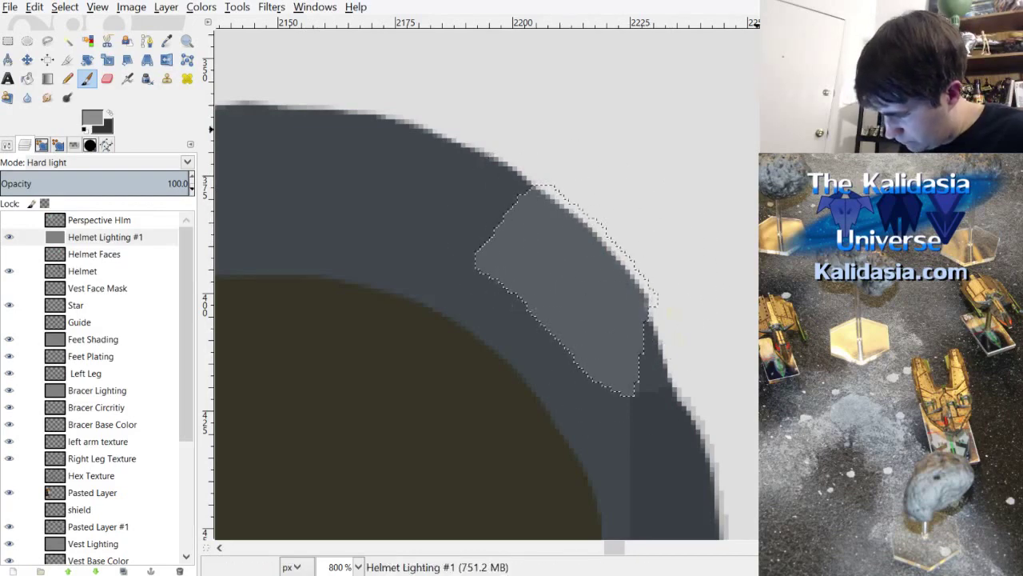
scroll(692, 331, "down", 4)
scroll(747, 327, "up", 3)
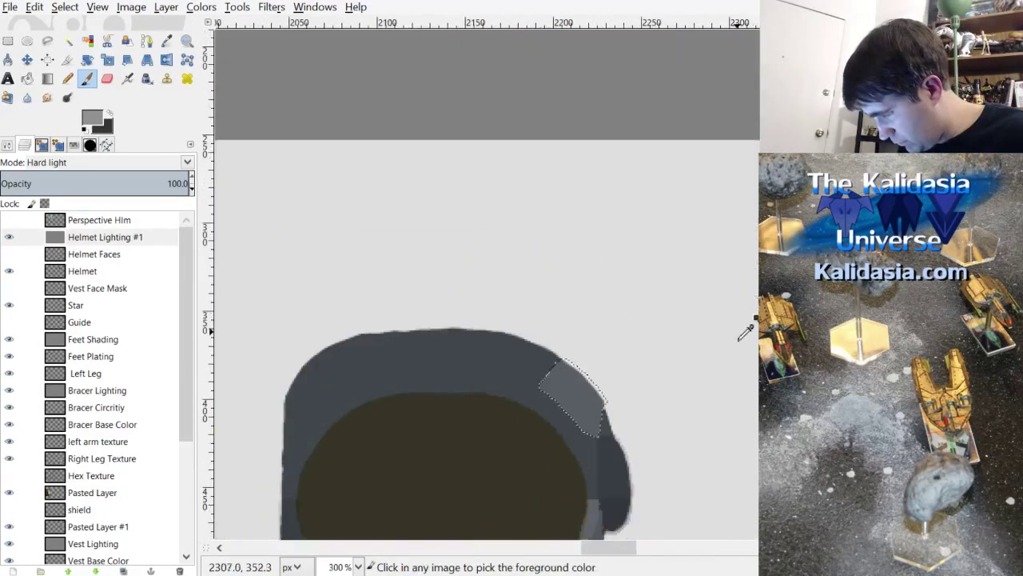
scroll(621, 399, "up", 4)
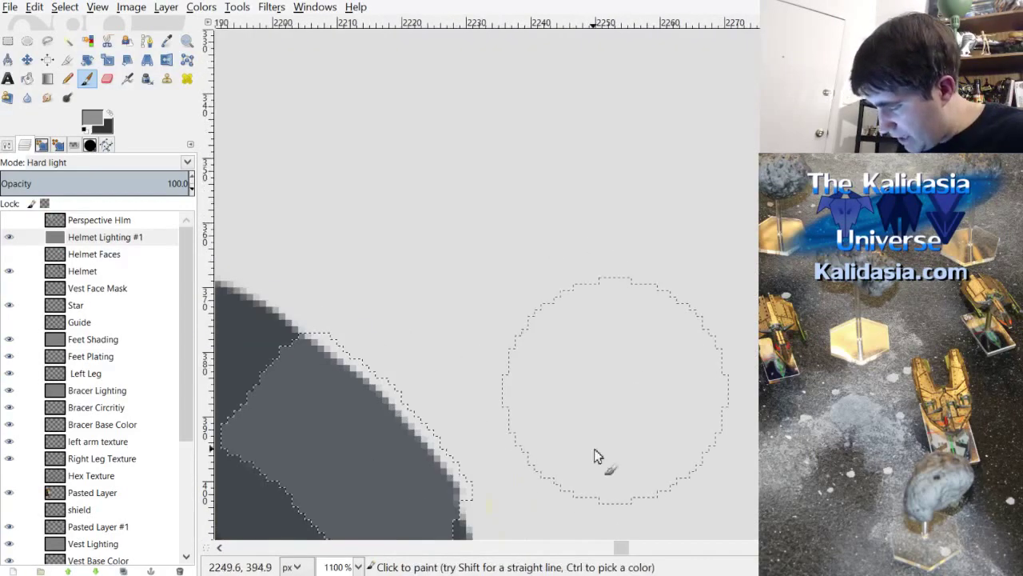
scroll(621, 552, "left", 2)
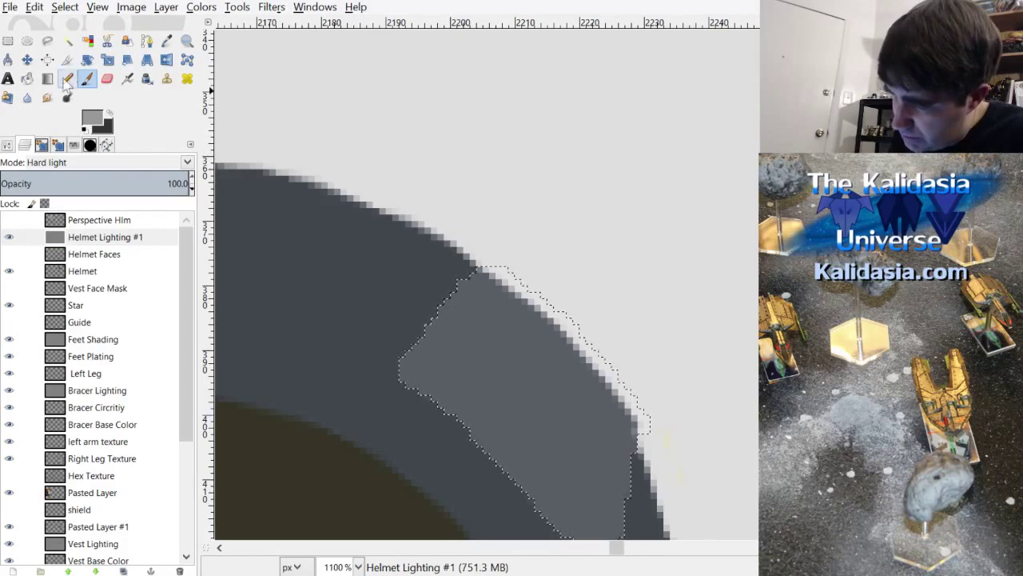
scroll(617, 546, "left", 3)
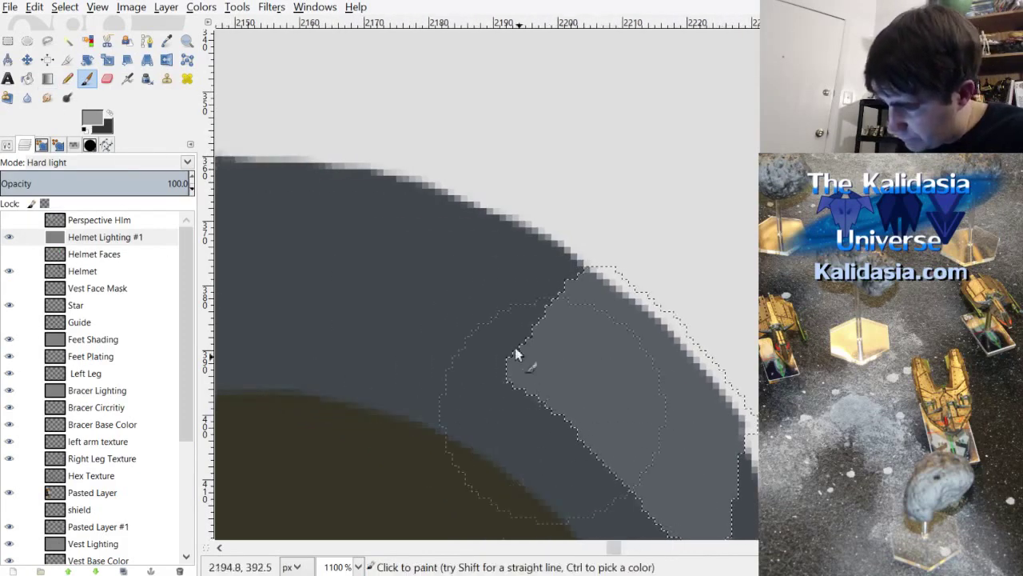
Step: Choose the Blend tool with the FG to Transparent gradient and set its shape to Bi-linear
left_click(46, 78)
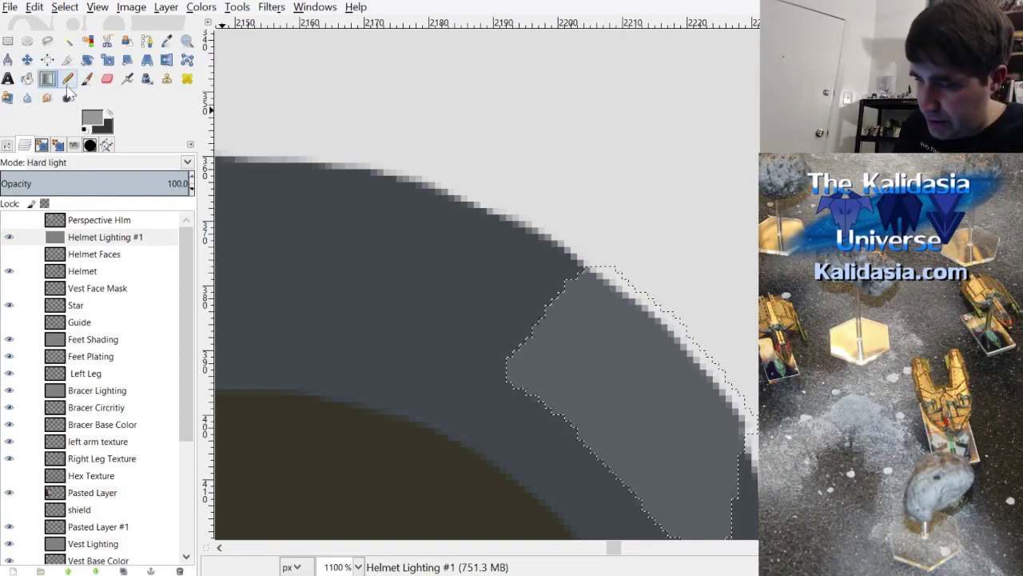
left_click(8, 145)
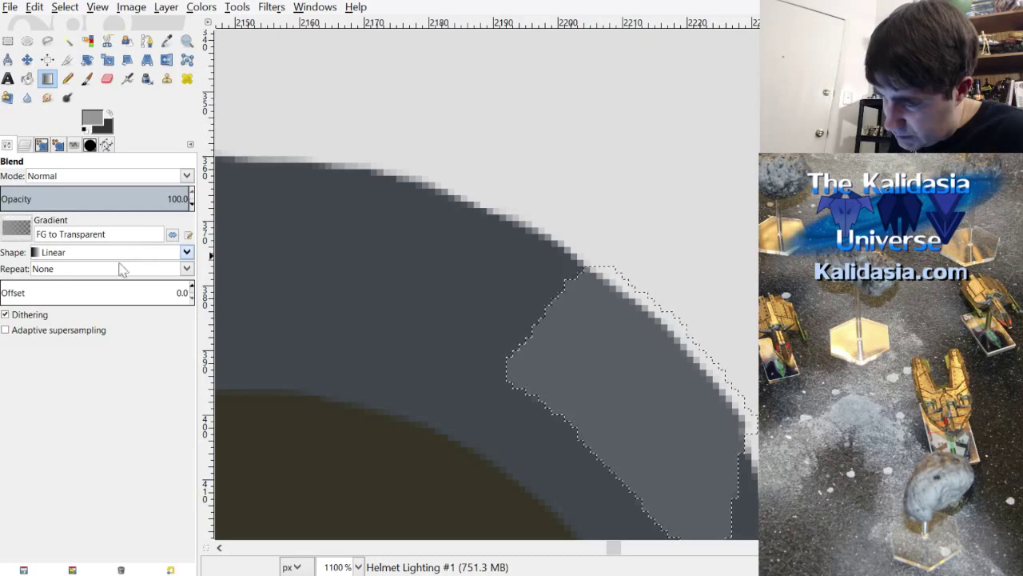
key("Down")
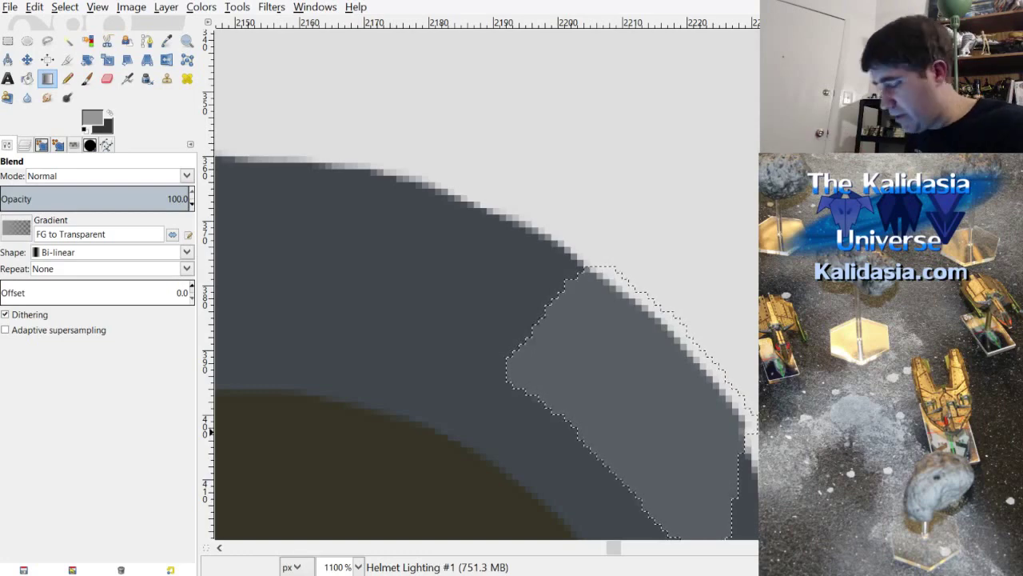
Step: Drag a bi-linear gradient across the upper-right helmet face, undoing the first attempt and redrawing it
scroll(726, 392, "down", 3)
left_click_drag(613, 549, 617, 549)
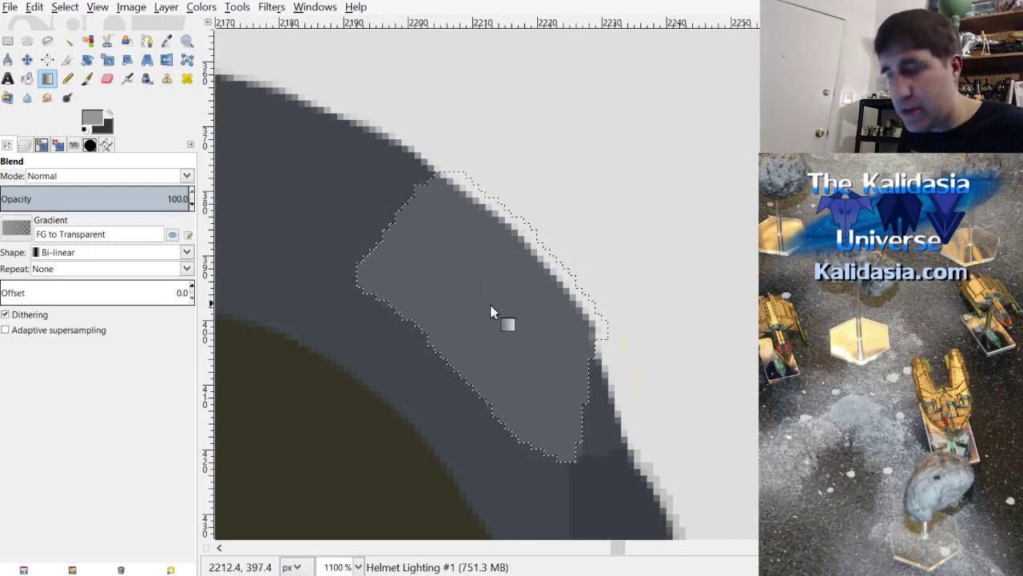
left_click_drag(499, 302, 578, 383)
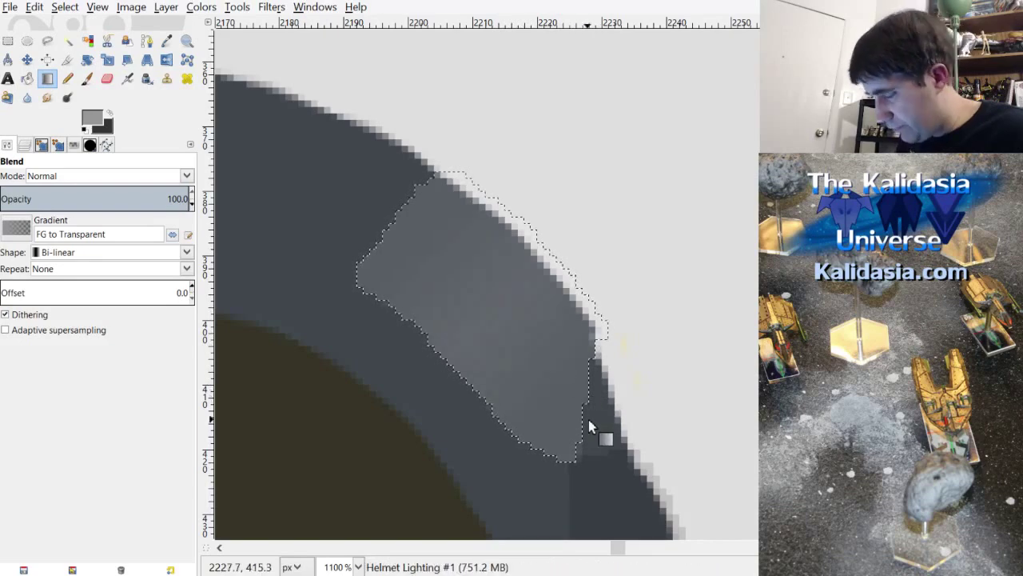
scroll(588, 419, "down", 6)
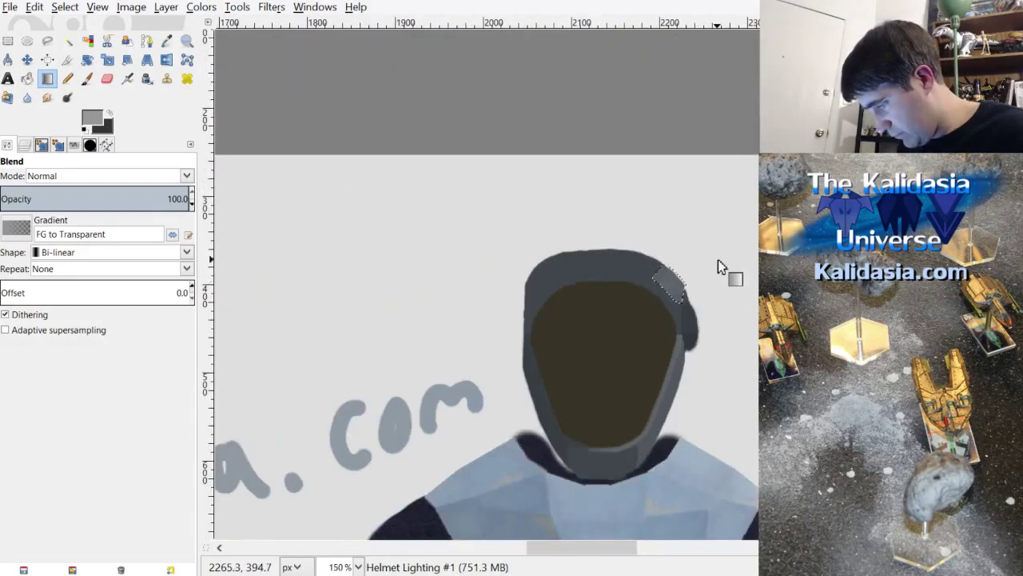
scroll(718, 266, "up", 5)
scroll(606, 280, "up", 1)
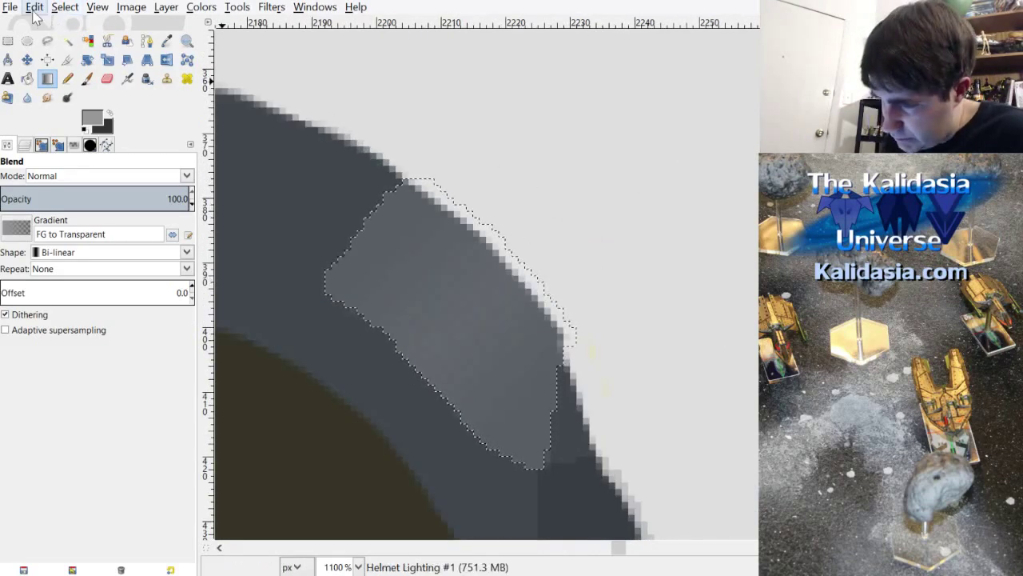
key("ctrl+z")
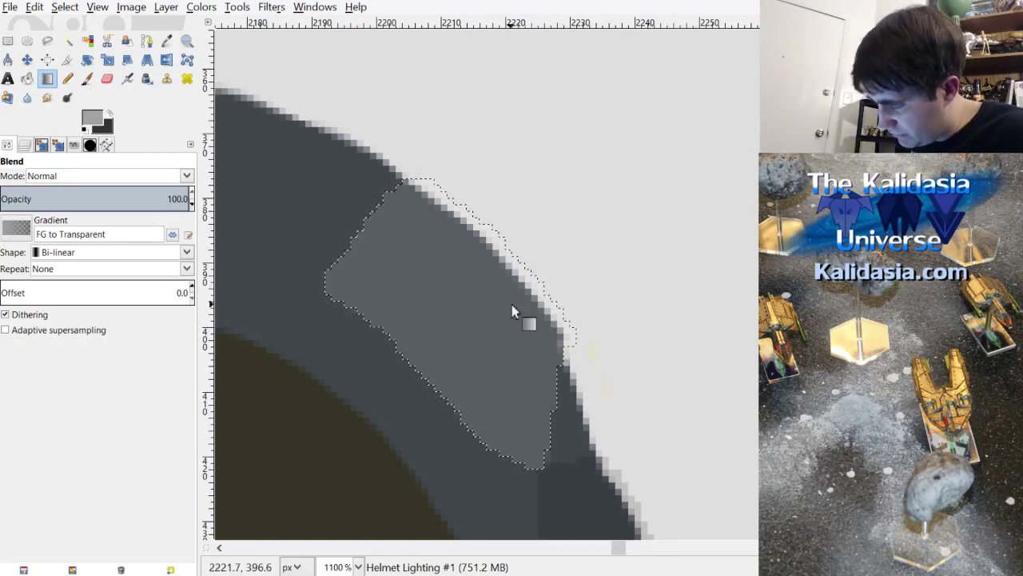
left_click_drag(463, 305, 559, 397)
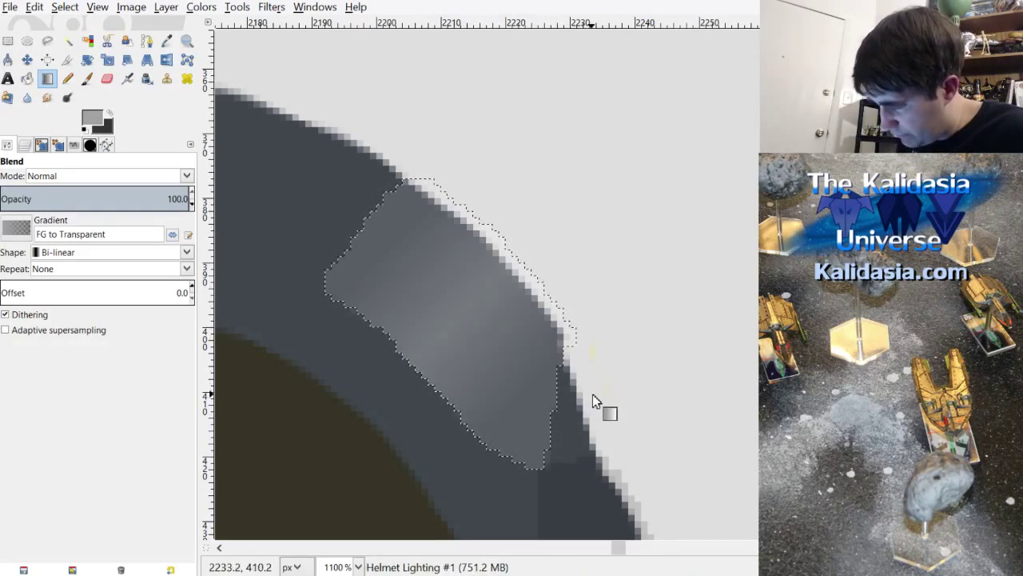
Step: Restore the selection after an accidental deselect and lay another gradient across the face
scroll(638, 310, "down", 1)
scroll(714, 313, "down", 4)
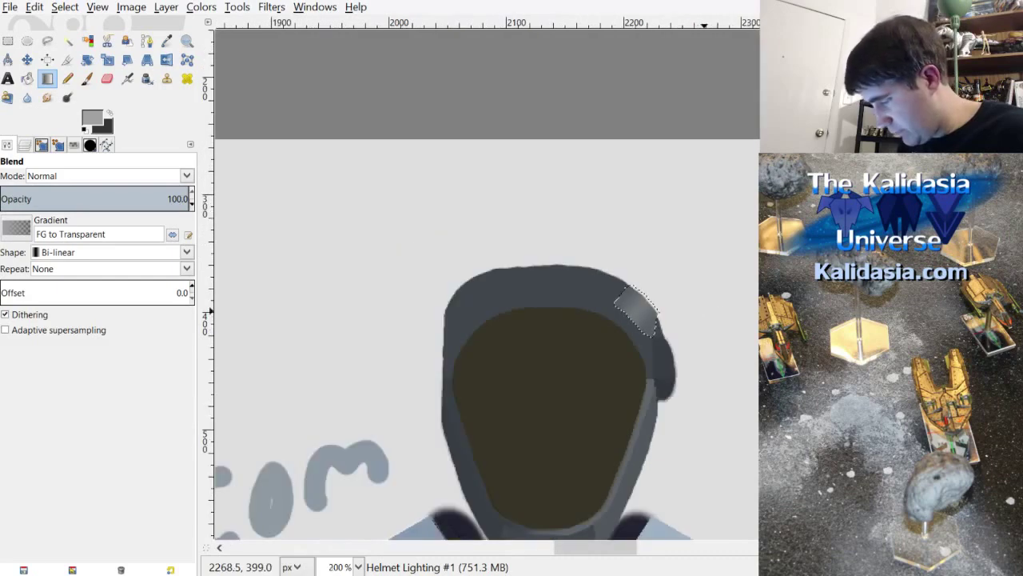
scroll(714, 326, "up", 2)
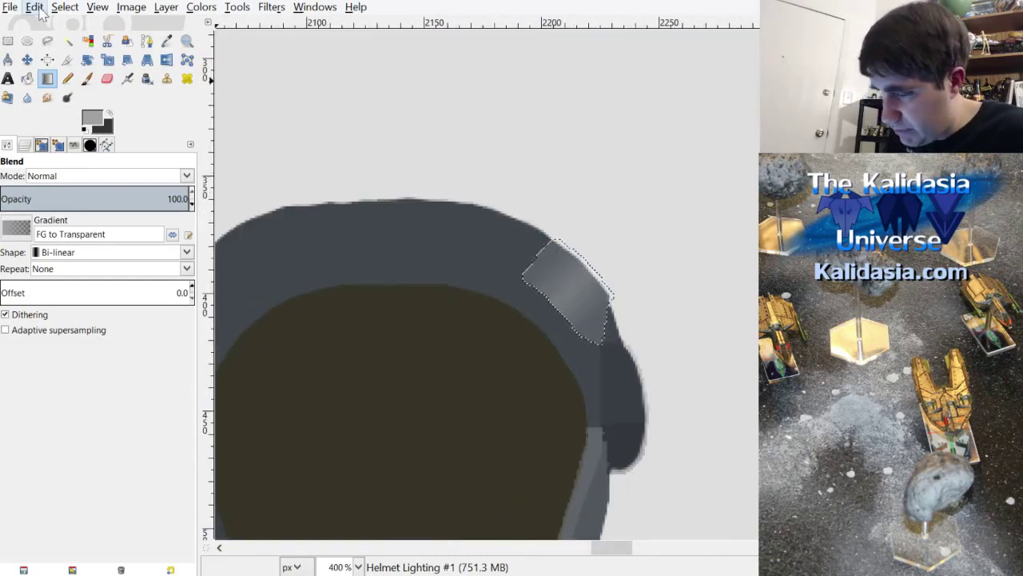
key("shift+ctrl+a")
key("ctrl+z")
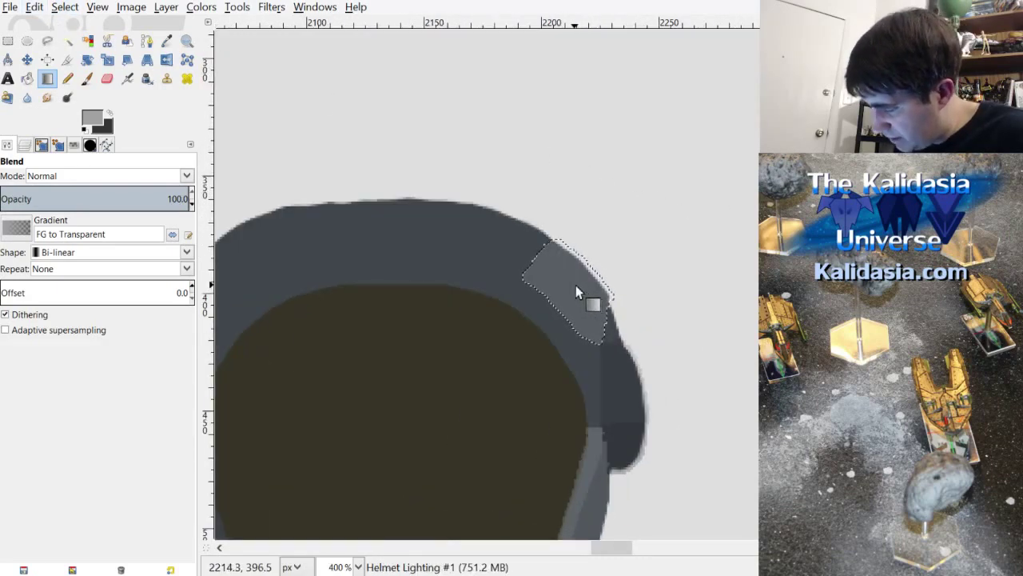
left_click_drag(573, 286, 607, 304)
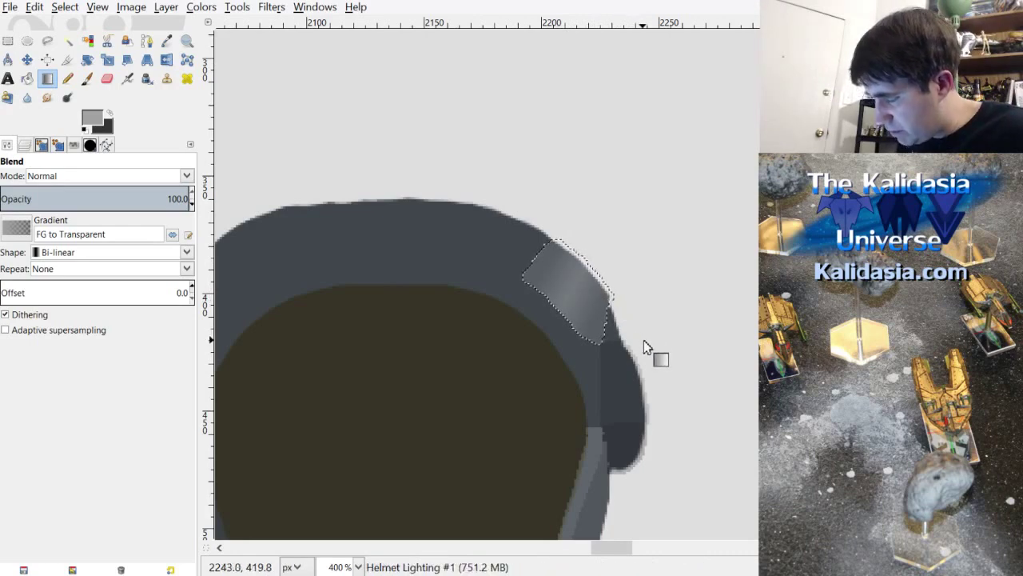
Step: Clear the selection with Select > None and bring the Layers list back
left_click(64, 6)
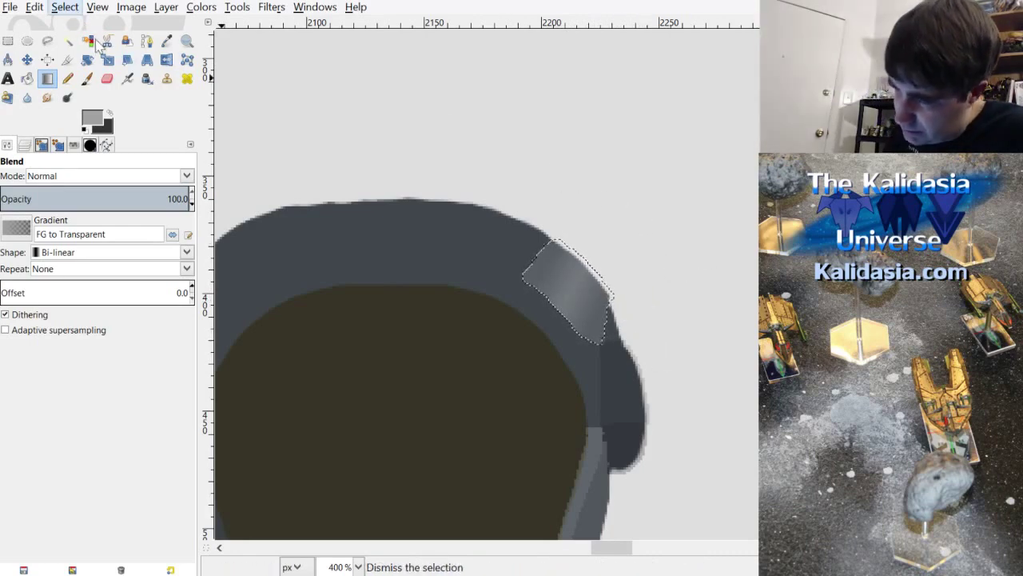
left_click(96, 45)
scroll(679, 290, "down", 4)
scroll(639, 300, "up", 3)
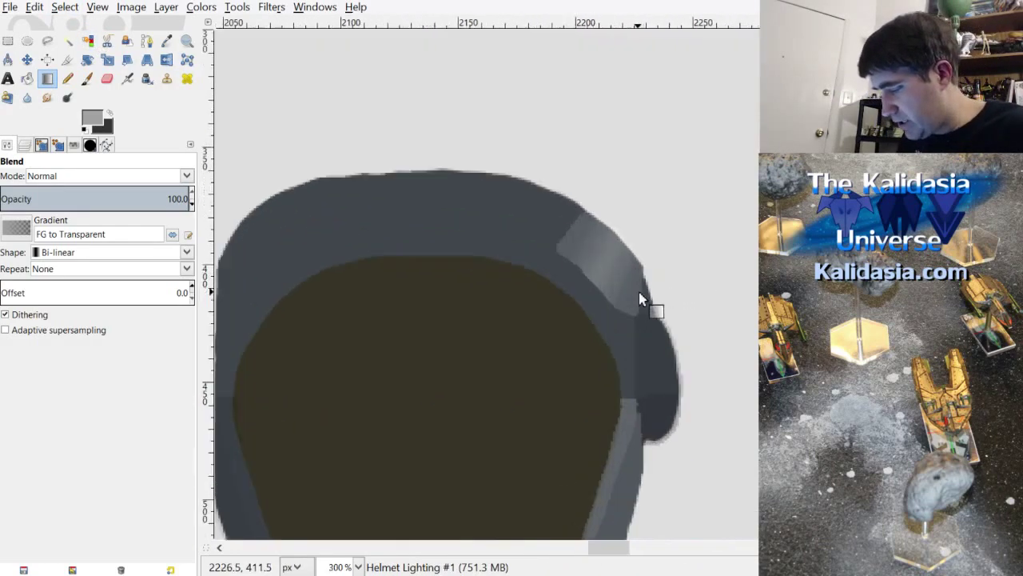
scroll(640, 300, "up", 2)
left_click_drag(606, 549, 616, 552)
left_click(26, 144)
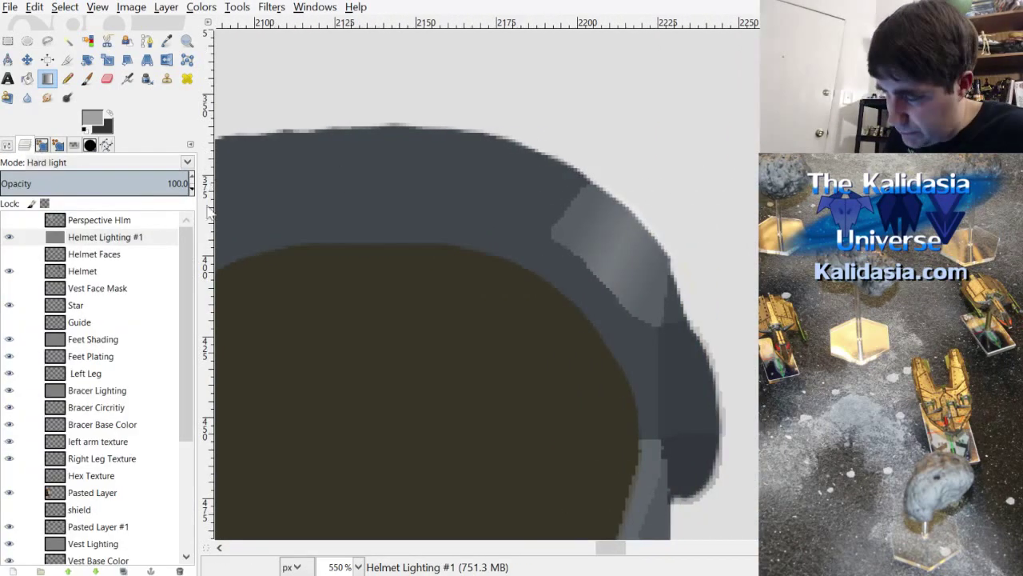
Step: Show and activate Helmet Faces, then Fuzzy Select its top green band
left_click(9, 253)
left_click(111, 254)
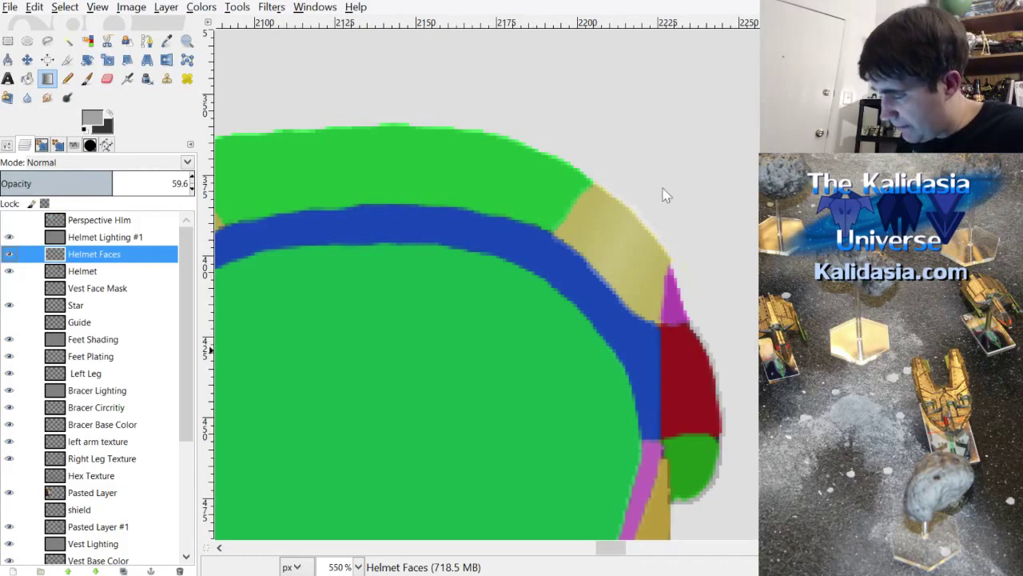
scroll(629, 550, "left", 3)
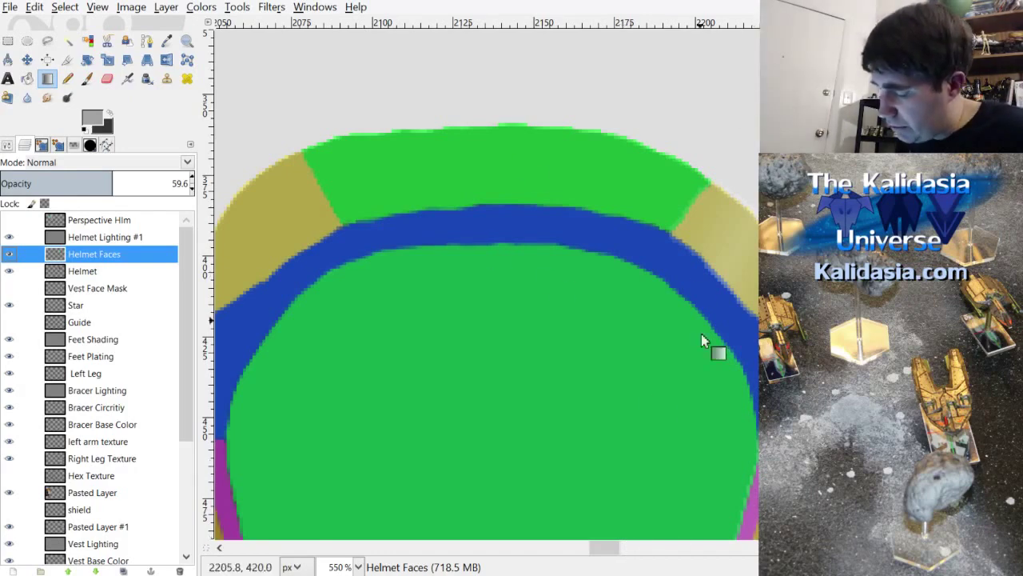
scroll(610, 548, "left", 1)
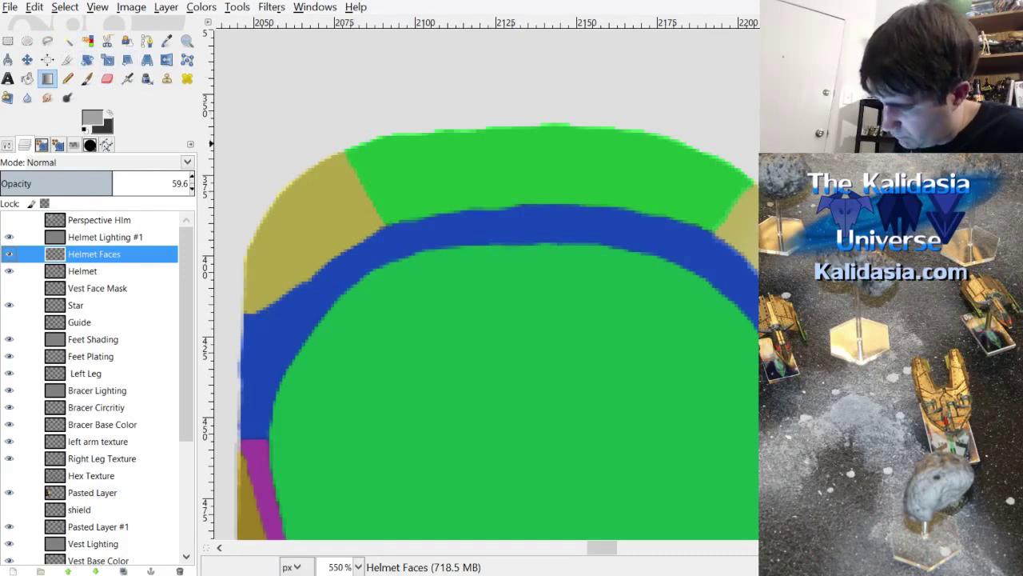
left_click(66, 42)
left_click(640, 164)
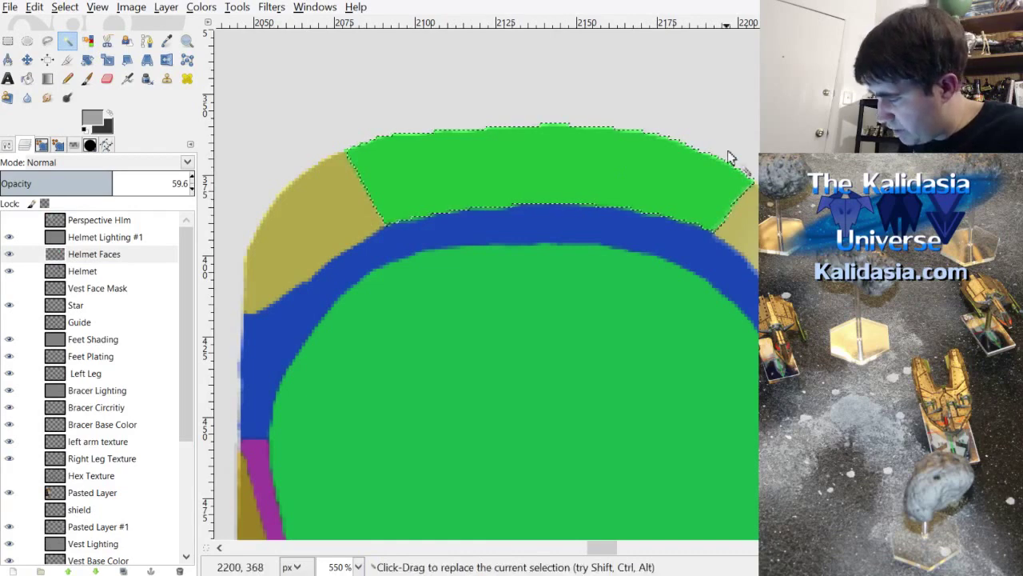
Step: Refine the selection from the Select menu, hide Helmet Faces, and zoom in on the edge
left_click(65, 6)
left_click(100, 178)
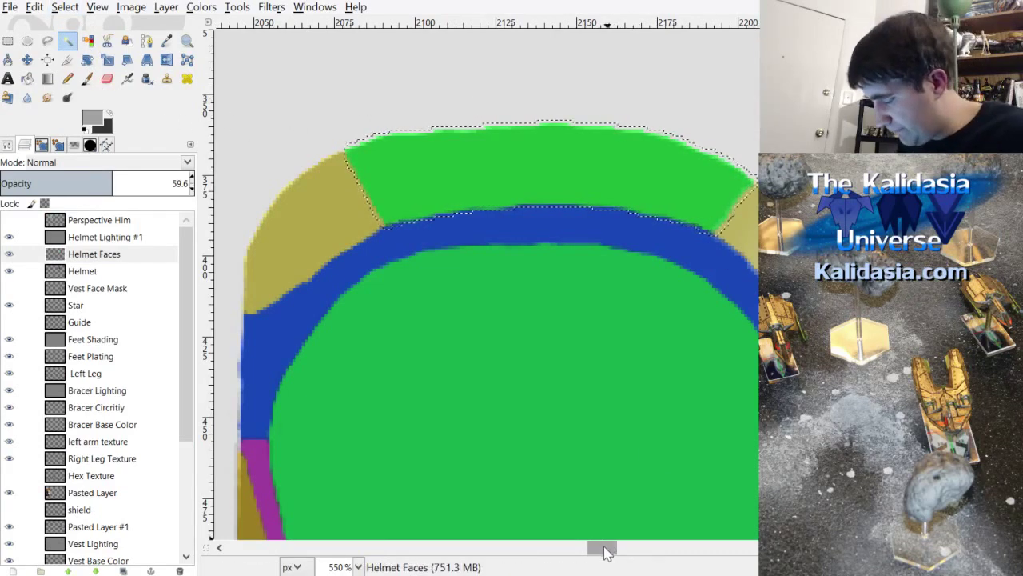
mouse_move(607, 547)
left_mouse_down()
mouse_move(616, 564)
mouse_move(605, 548)
left_mouse_up()
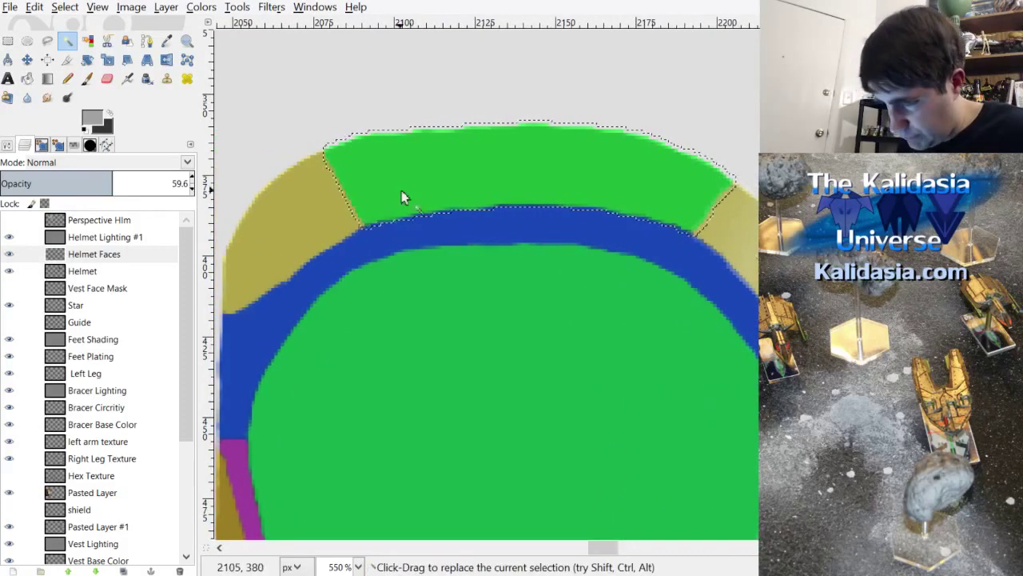
left_click(9, 254)
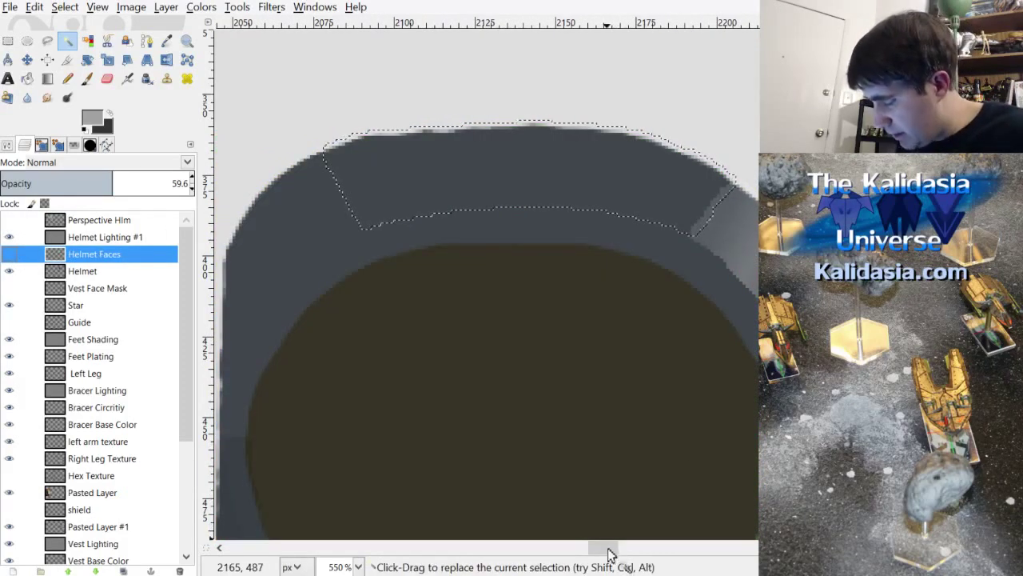
left_click_drag(607, 550, 611, 550)
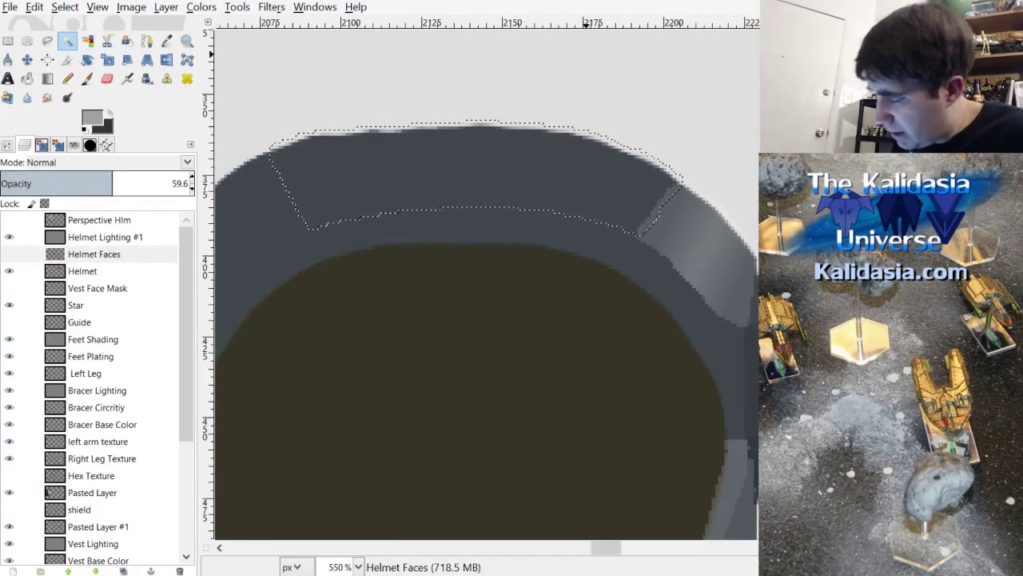
scroll(701, 231, "up", 1)
scroll(701, 231, "up", 3)
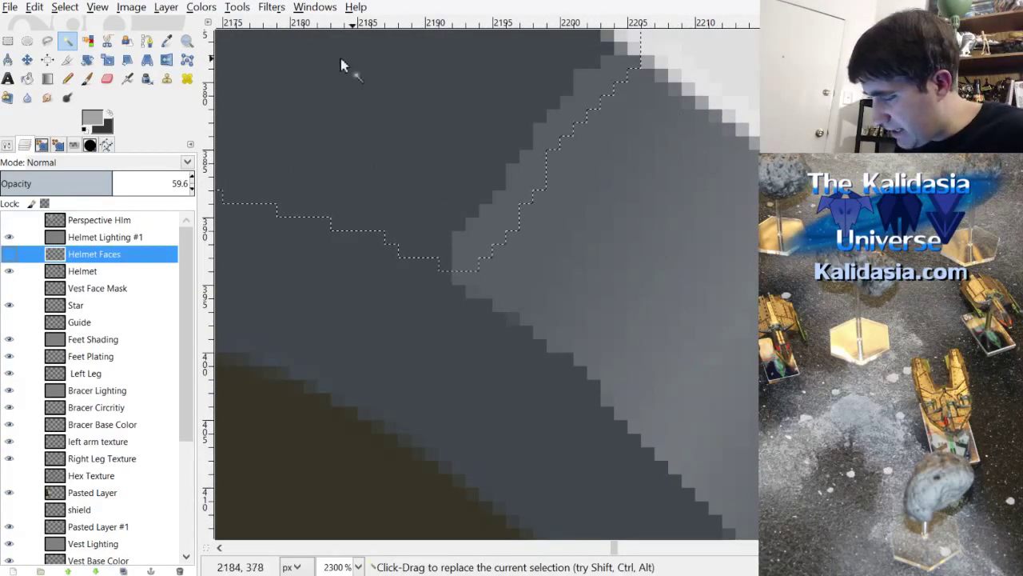
Step: Sample the helmet's grey with the Color Picker and make Helmet Lighting #1 active
key("o")
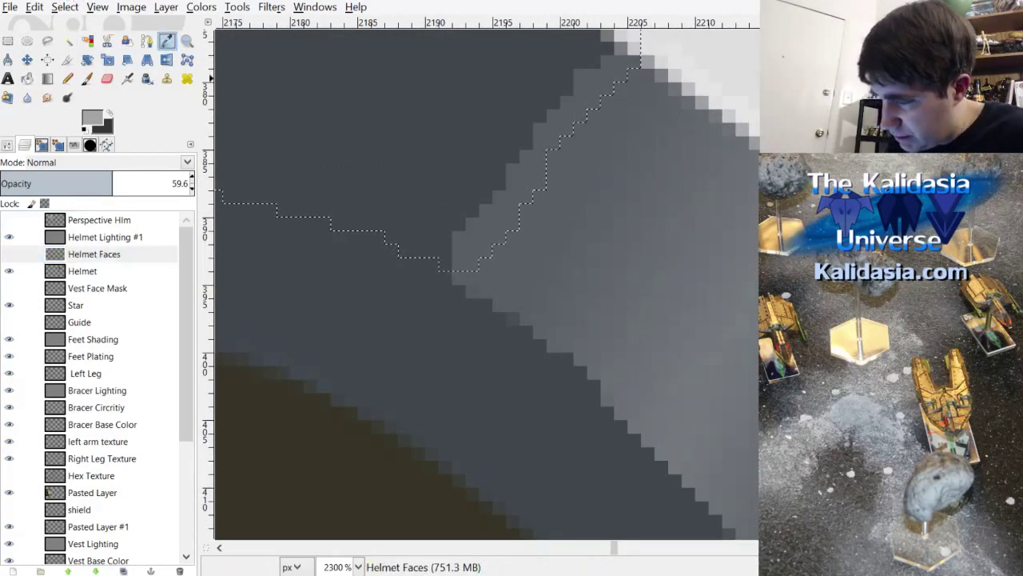
left_click(564, 124)
left_click(104, 236)
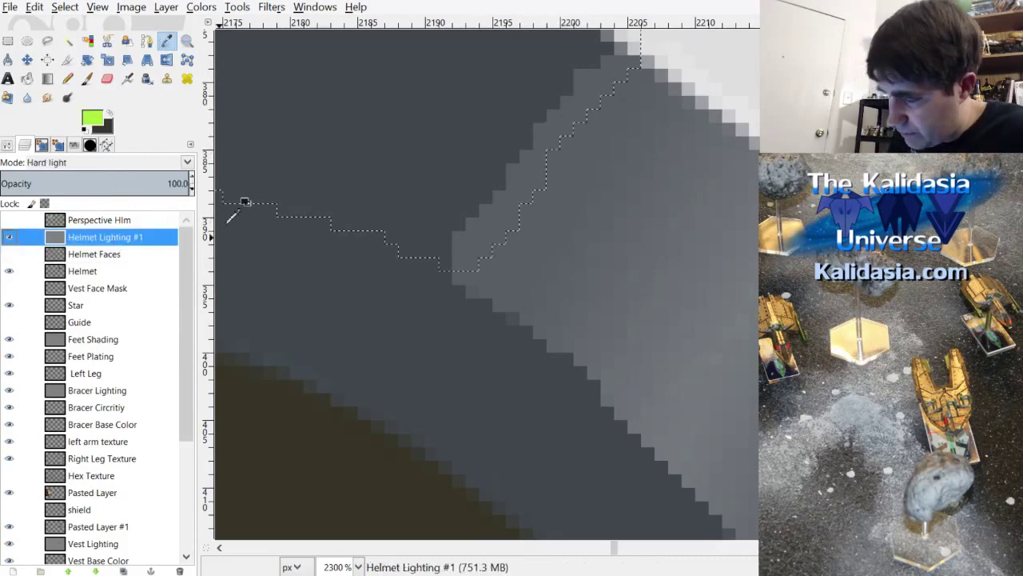
left_click(572, 115)
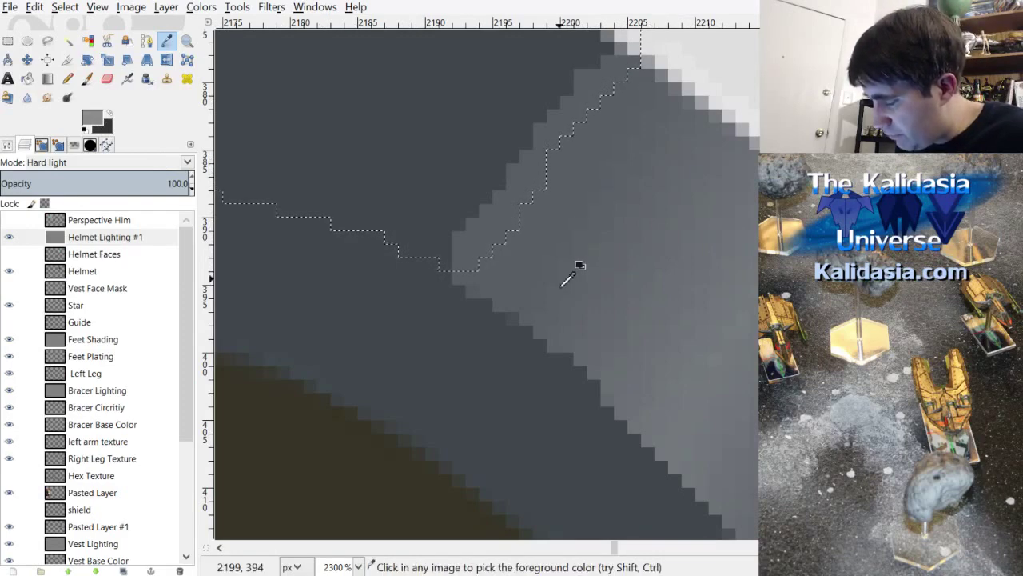
Step: Brush a lighter grey across the selected top band with a soft Paintbrush
scroll(564, 283, "down", 4)
scroll(591, 264, "down", 1)
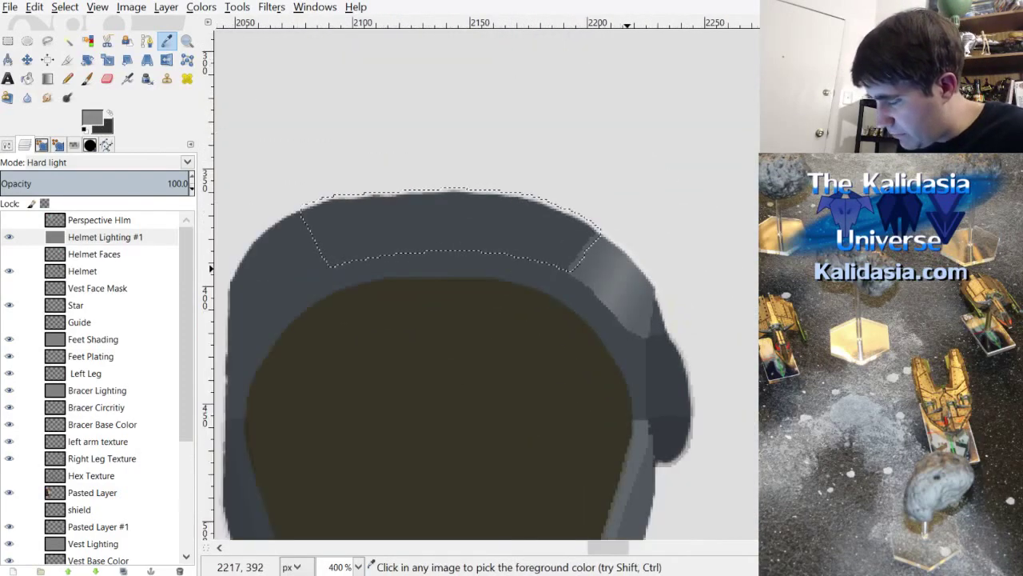
left_click(87, 78)
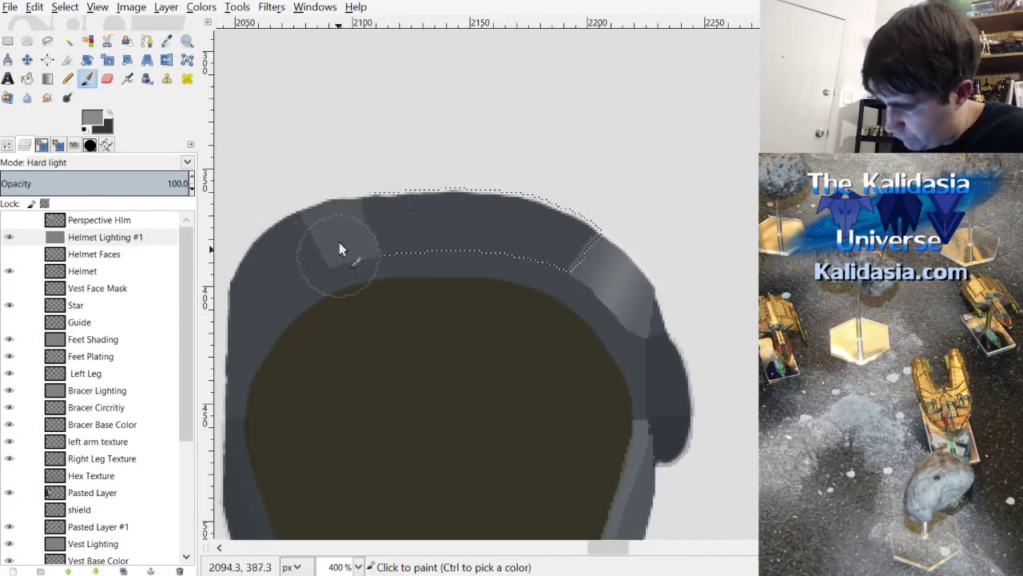
mouse_move(339, 243)
left_mouse_down()
mouse_move(360, 169)
mouse_move(403, 258)
mouse_move(500, 187)
mouse_move(524, 255)
mouse_move(565, 236)
left_mouse_up()
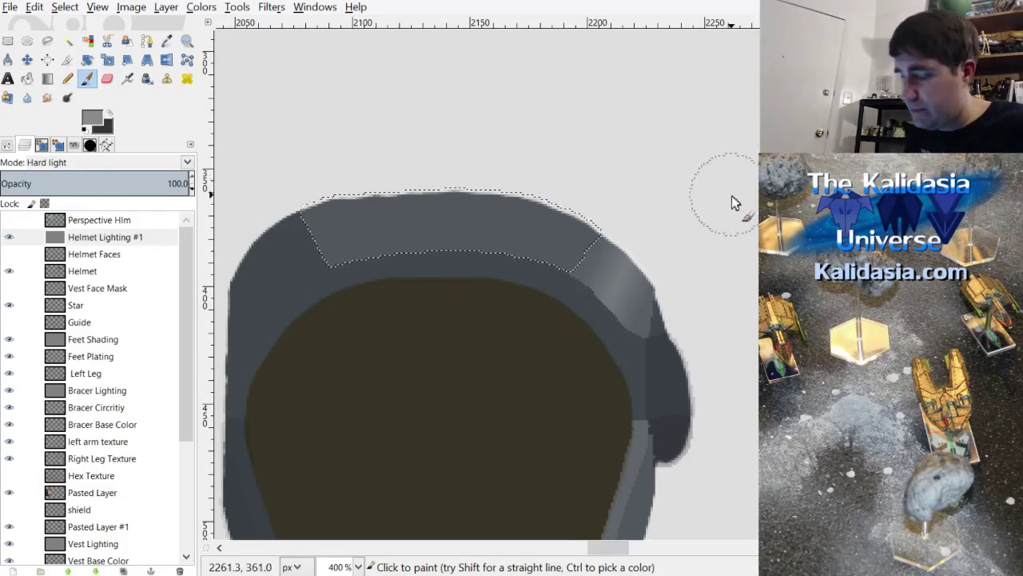
left_click_drag(625, 551, 623, 554)
scroll(627, 557, "left", 2)
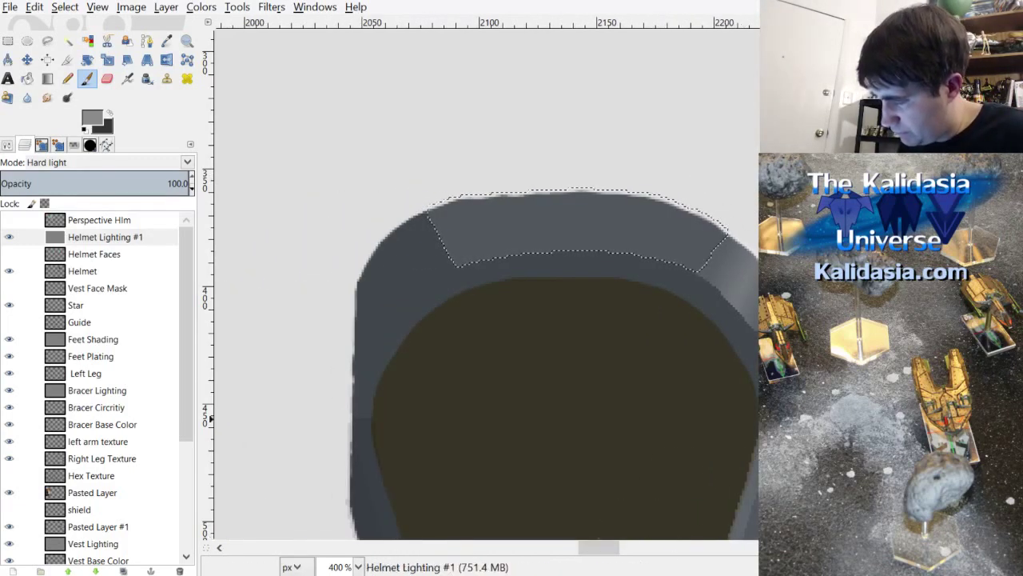
scroll(614, 555, "right", 4)
key("1")
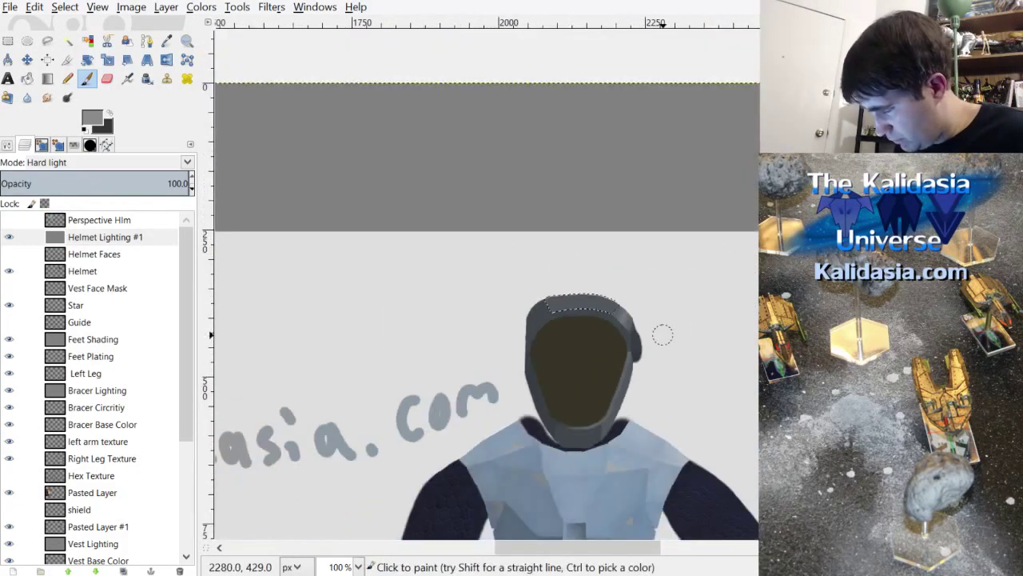
key("3")
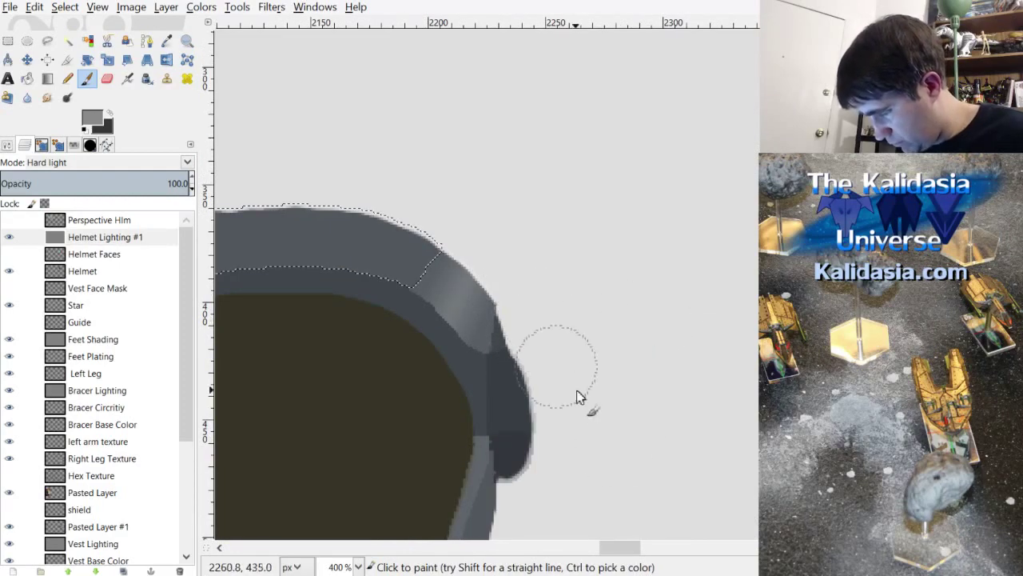
Step: Paint the selected band an even lighter grey with a wider stroke
scroll(630, 547, "left", 2)
scroll(660, 334, "down", 3)
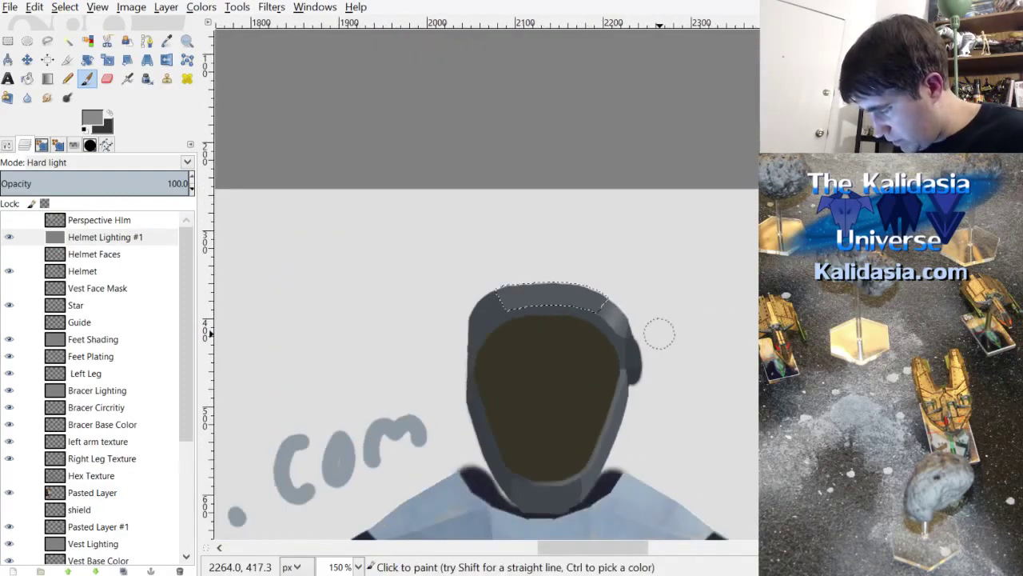
scroll(711, 224, "down", 2)
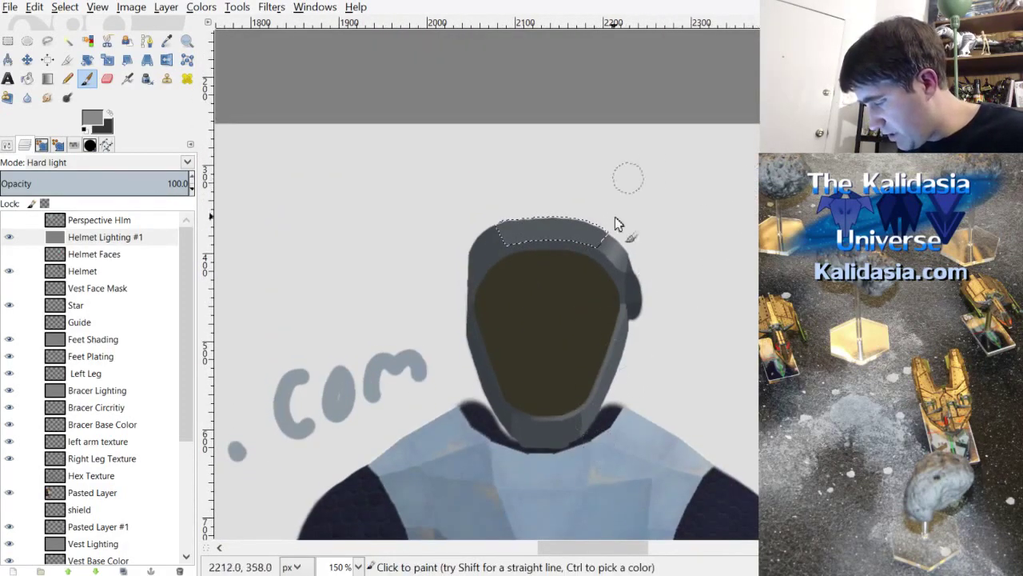
scroll(649, 286, "up", 4)
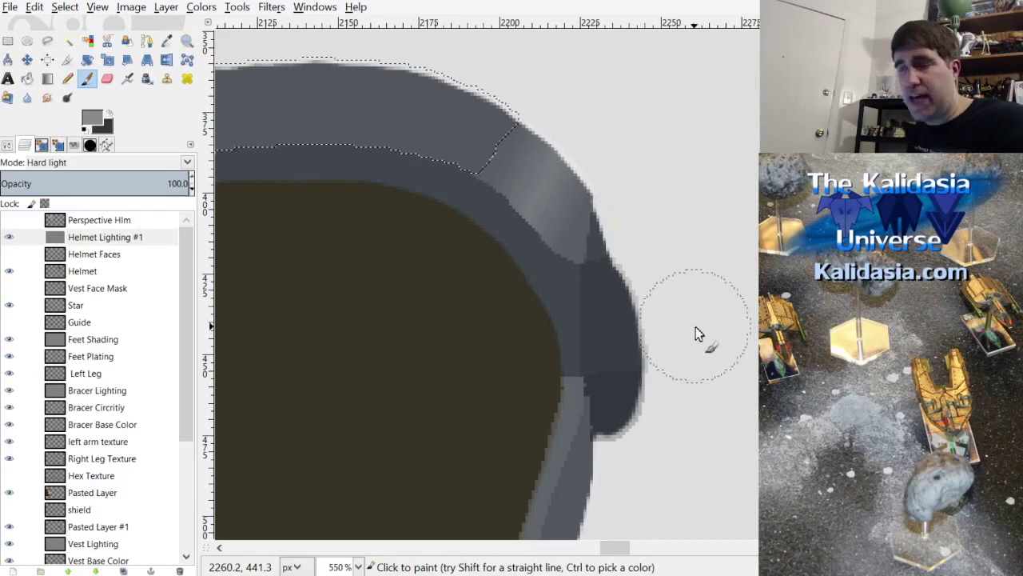
scroll(617, 550, "left", 3)
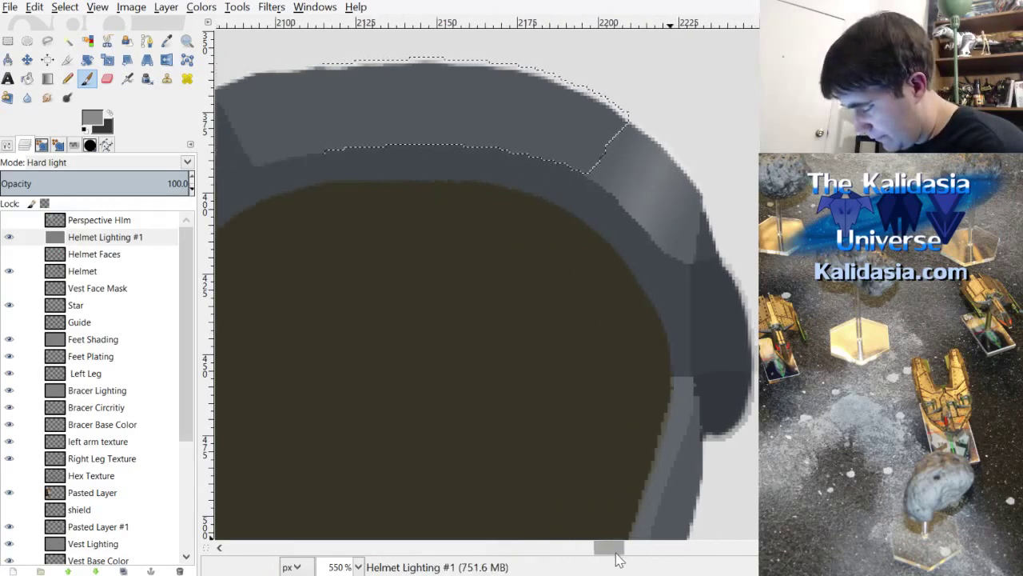
scroll(479, 296, "up", 1)
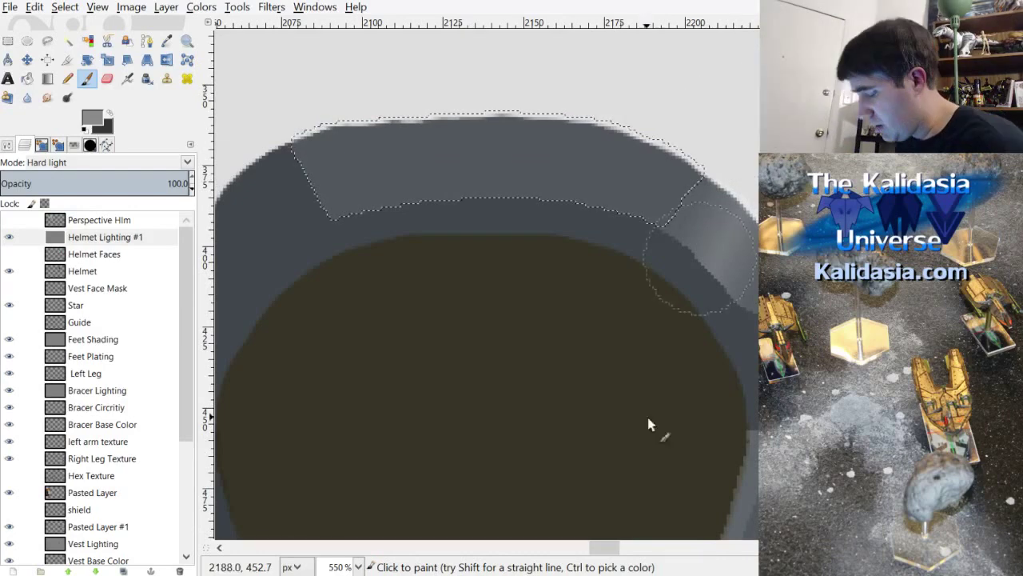
left_click_drag(605, 547, 607, 550)
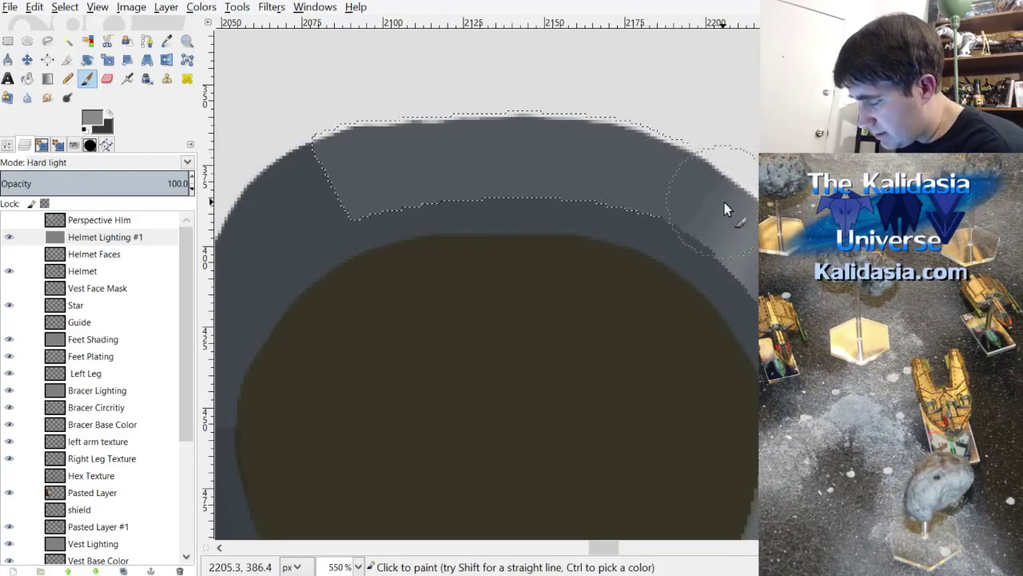
mouse_move(328, 188)
left_mouse_down()
mouse_move(483, 139)
mouse_move(755, 124)
mouse_move(726, 220)
left_mouse_up()
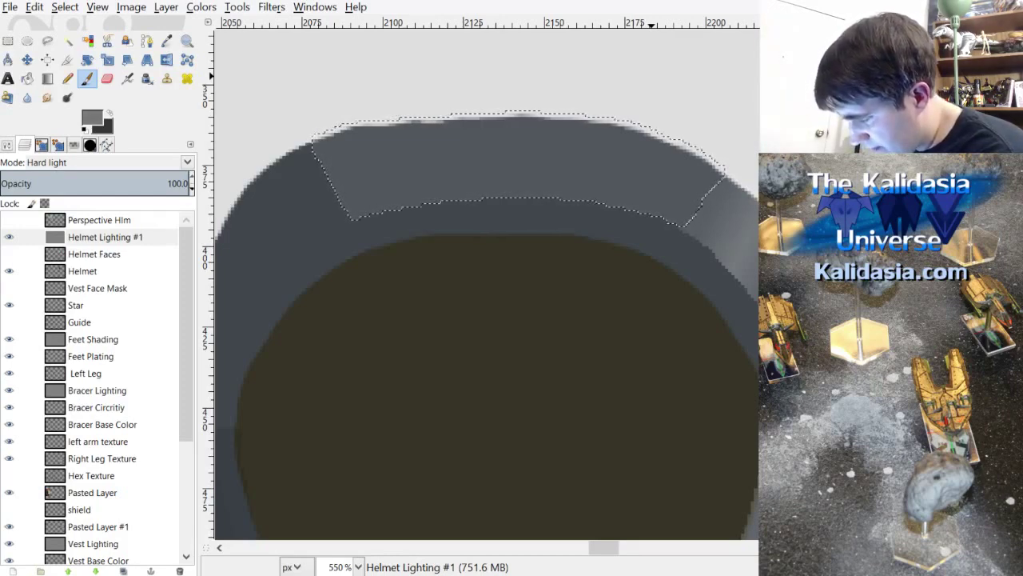
left_click(47, 78)
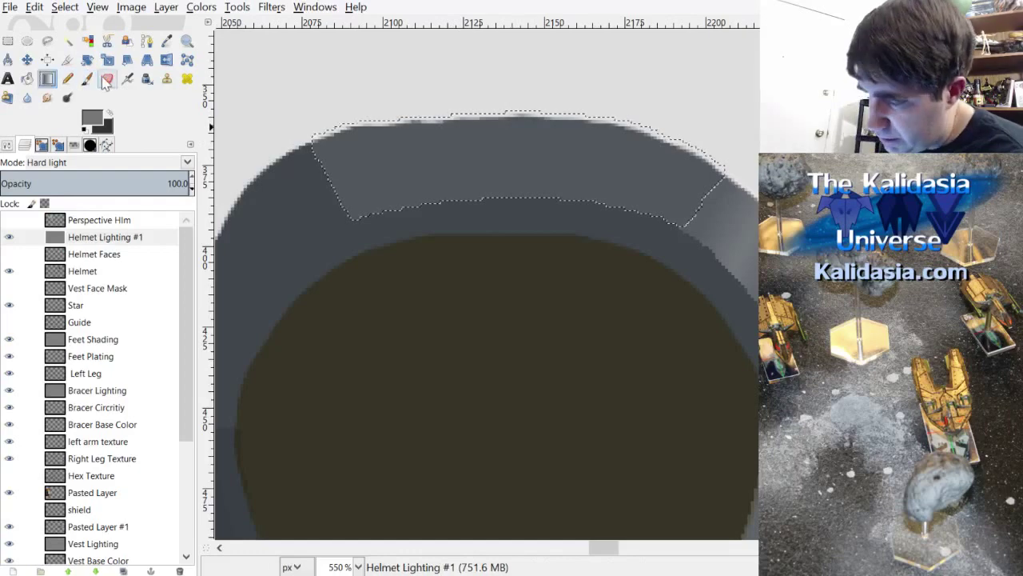
Step: Lay an FG to Transparent gradient across the selected top band
left_click(8, 145)
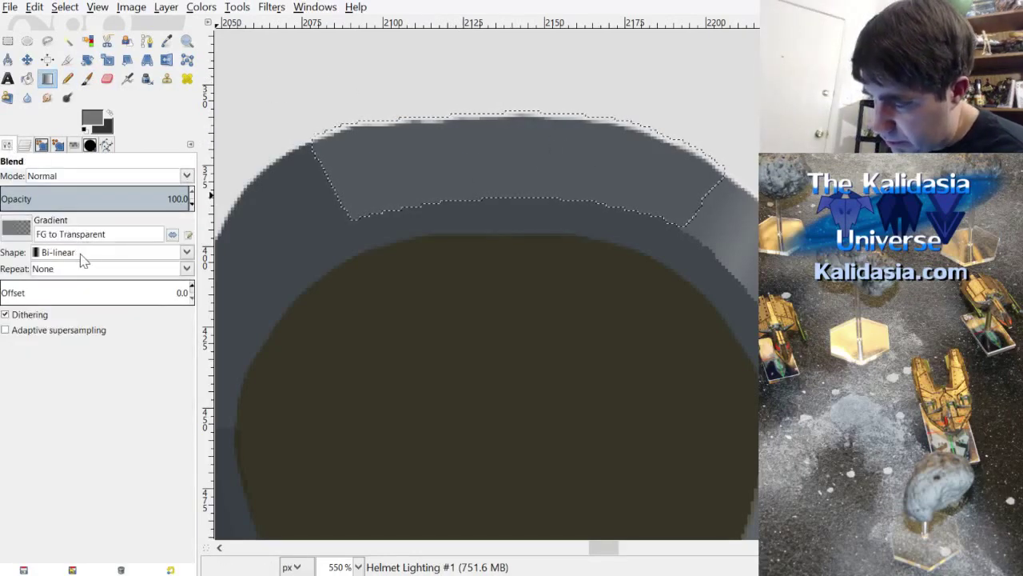
scroll(131, 255, "up", 1)
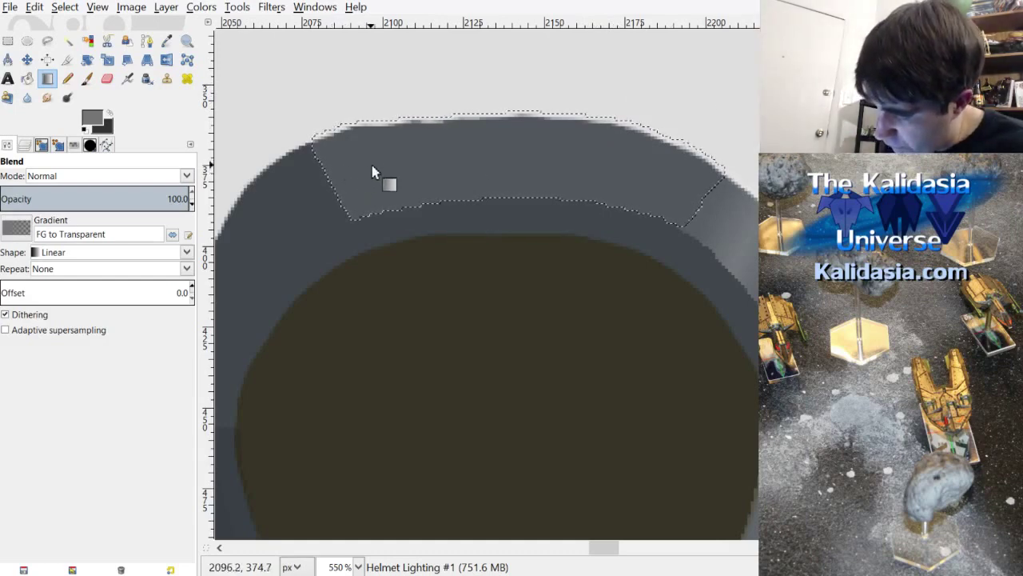
left_click_drag(349, 171, 621, 154)
scroll(659, 134, "down", 3)
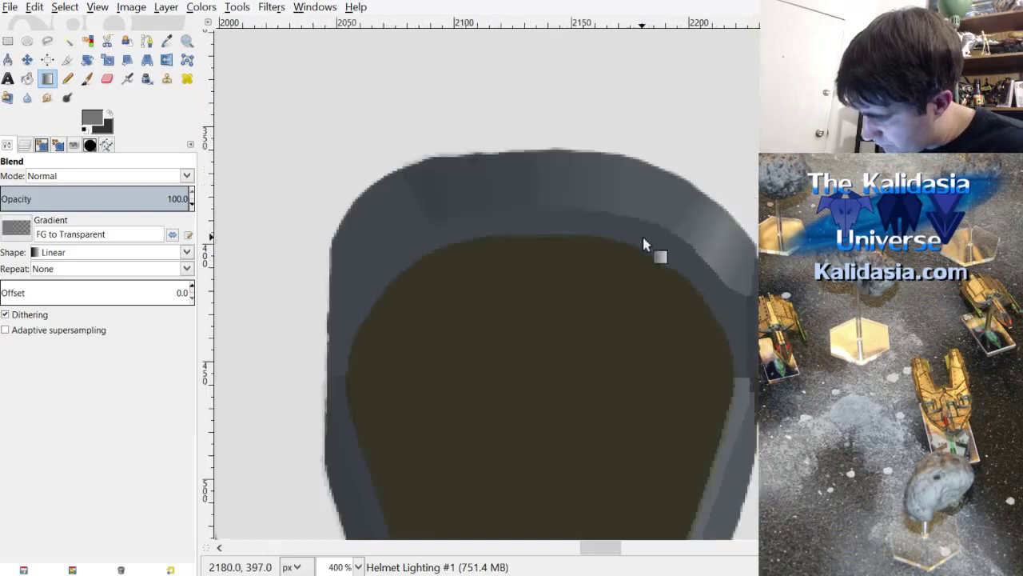
Step: Drop the selection on the helmet top with Select > None
left_click(67, 6)
left_click(94, 47)
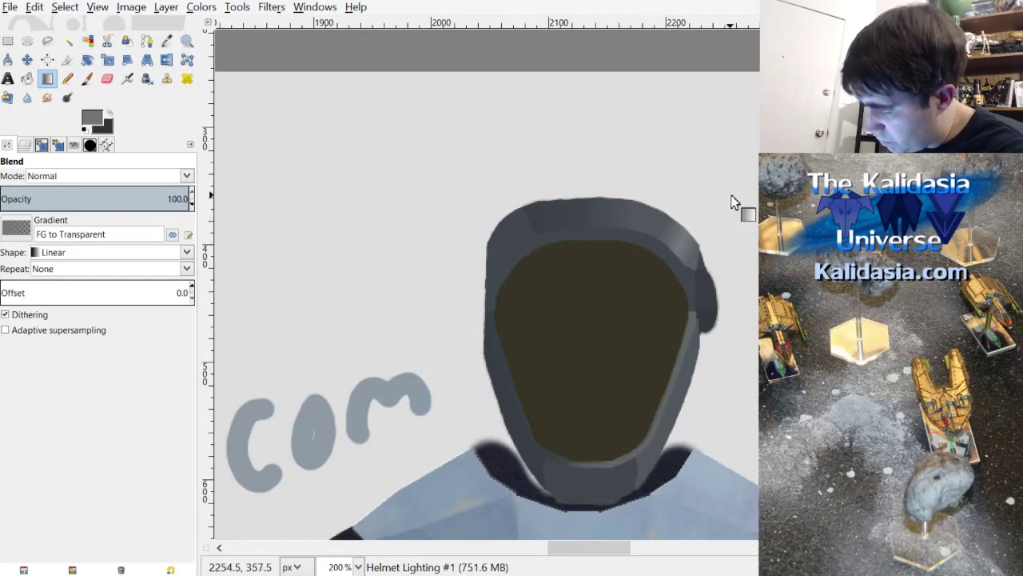
scroll(569, 222, "up", 3)
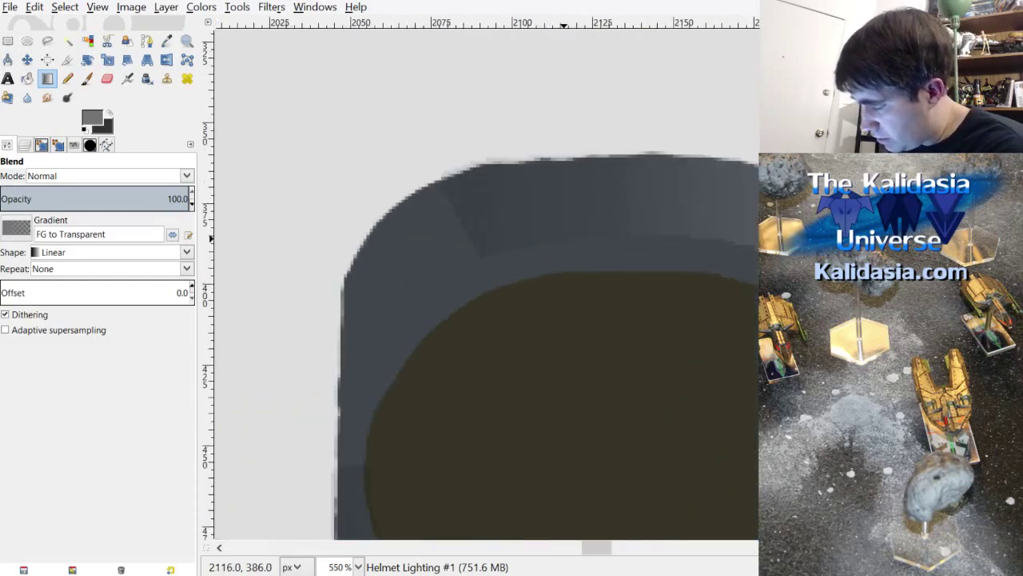
left_click(613, 555)
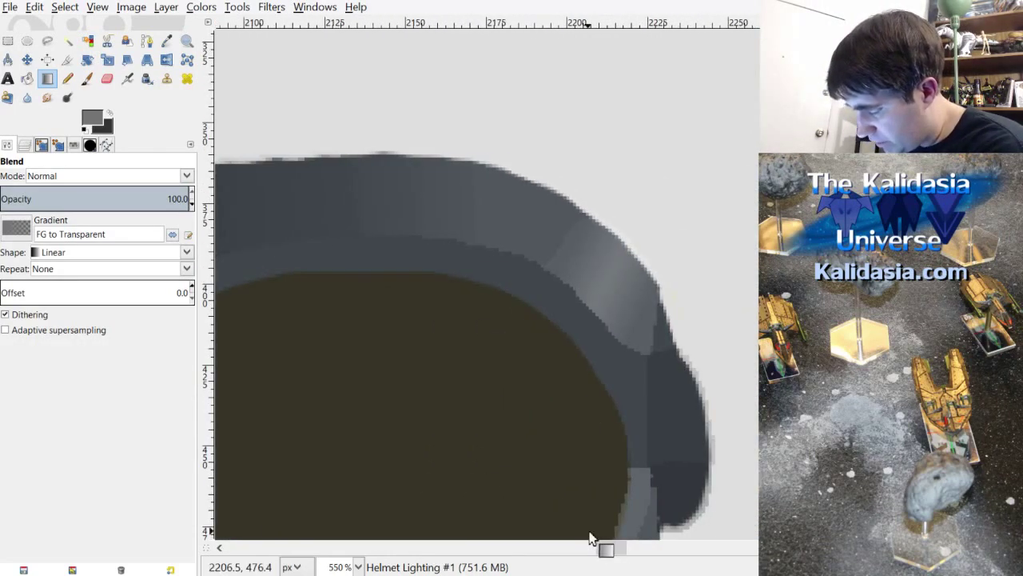
scroll(655, 298, "down", 2)
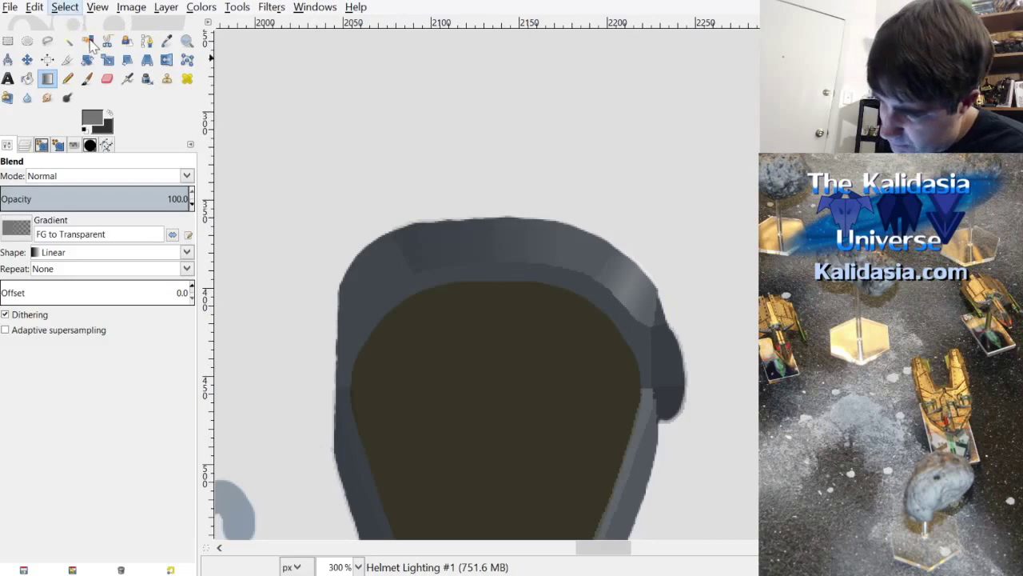
Step: Select the helmet's top band, zoom in on its edge, and swap the colours back and forth
key("shift+v")
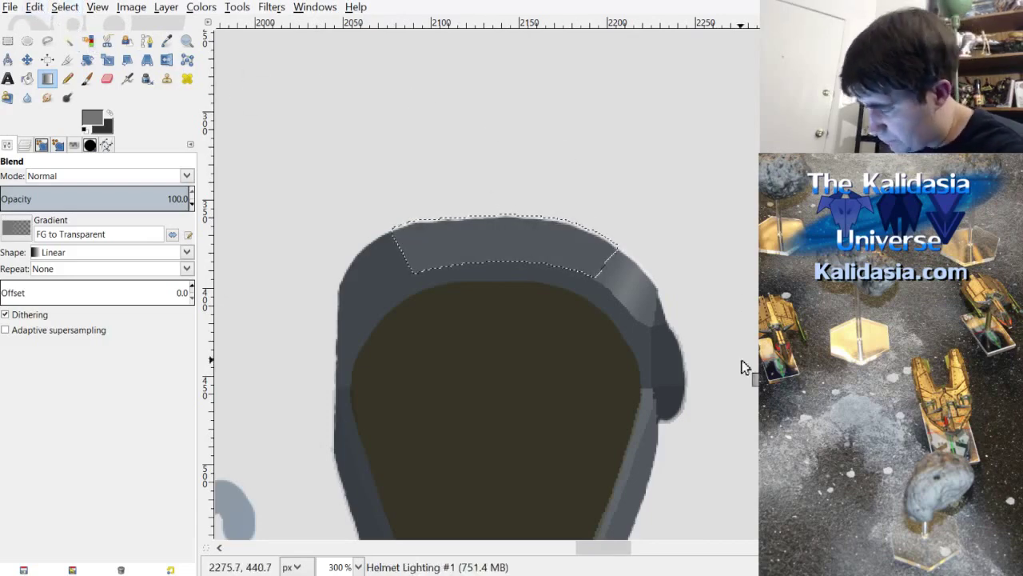
key("plus")
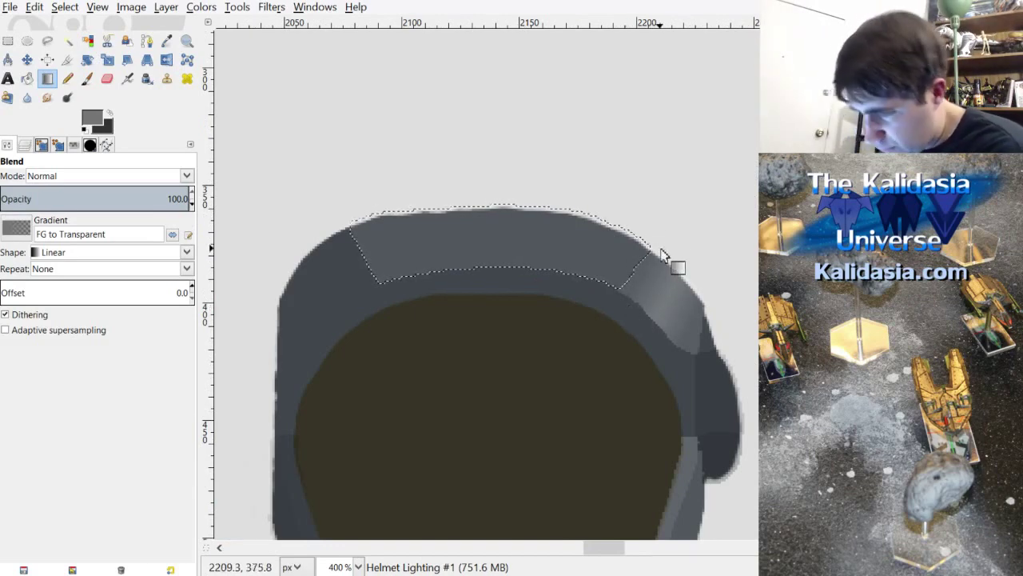
key("plus")
key("plus")
key("minus")
key("minus")
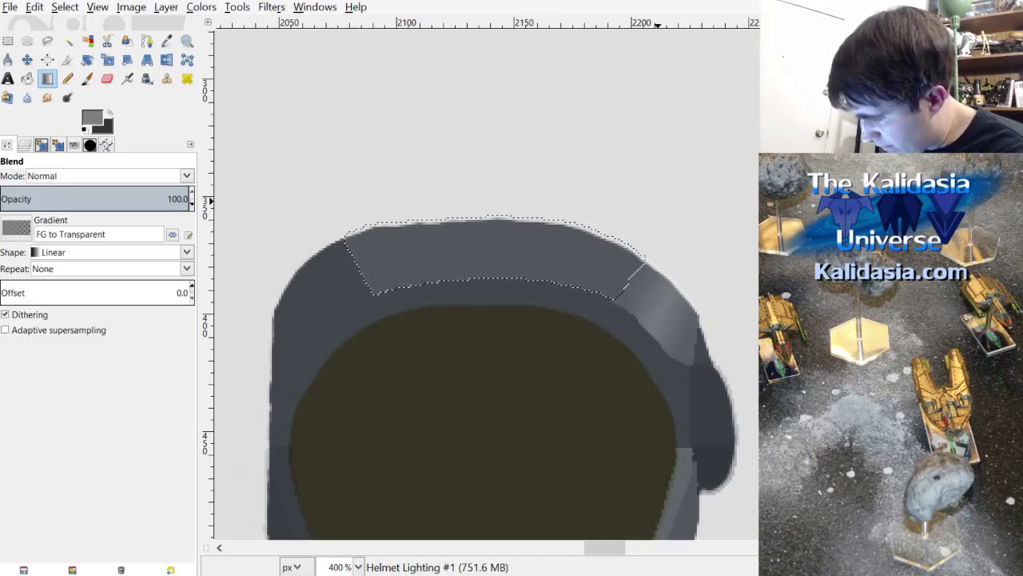
left_click(109, 114)
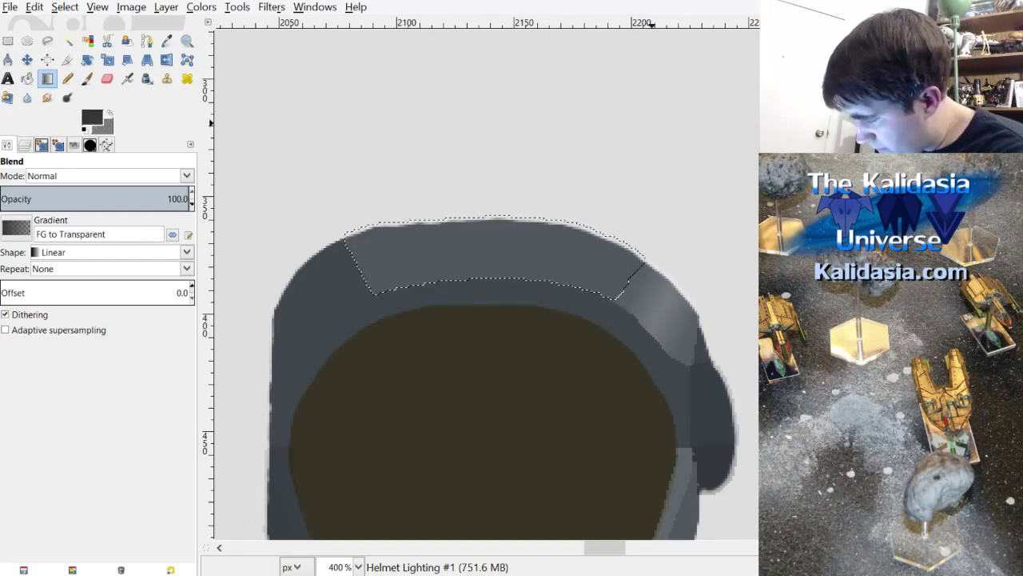
key("x")
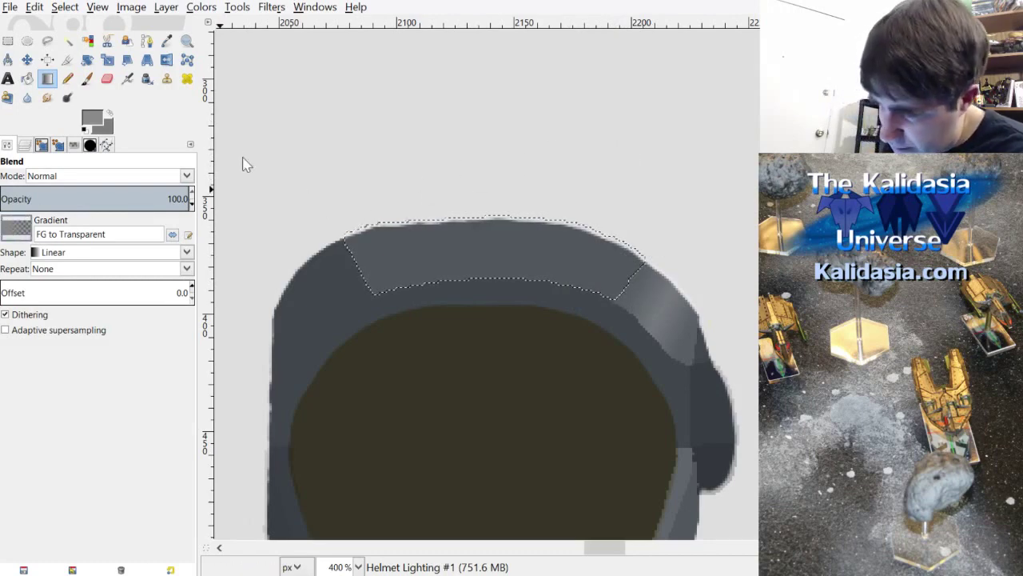
scroll(76, 240, "up", 4)
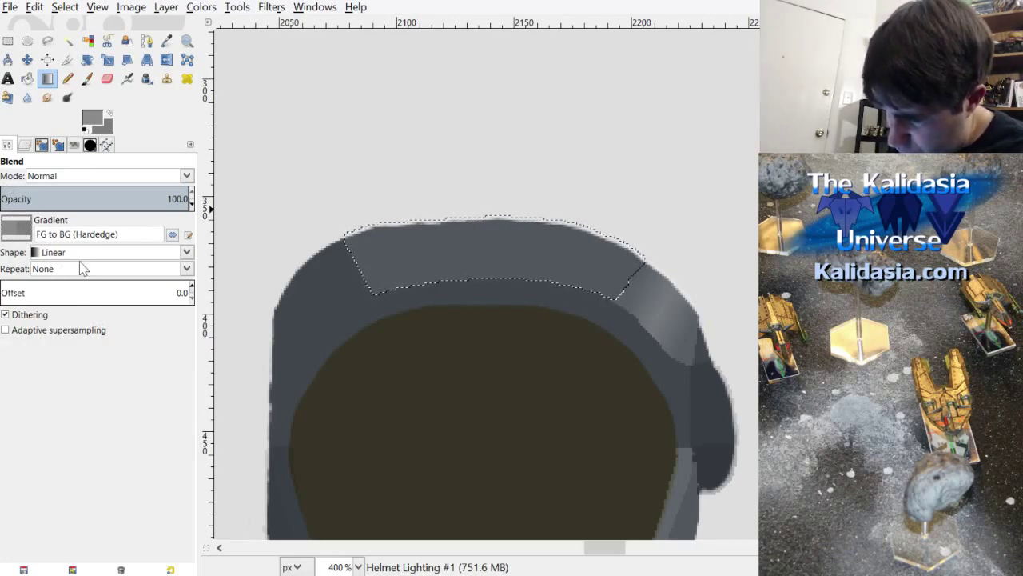
Step: Set the gradient to FG to BG (HSV clockwise hue) and try blends across the top band
key("ctrl+period")
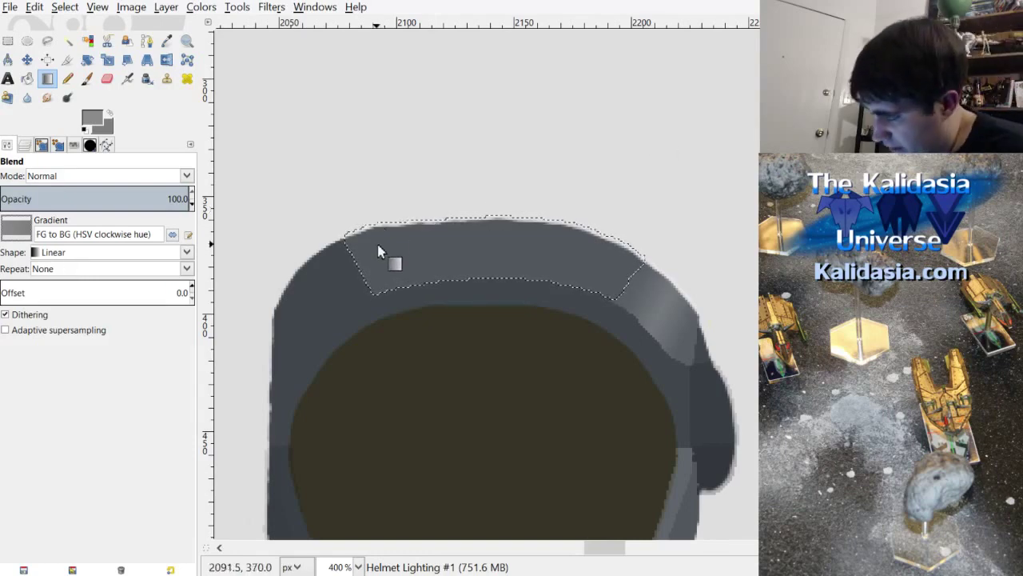
left_click_drag(364, 256, 608, 264)
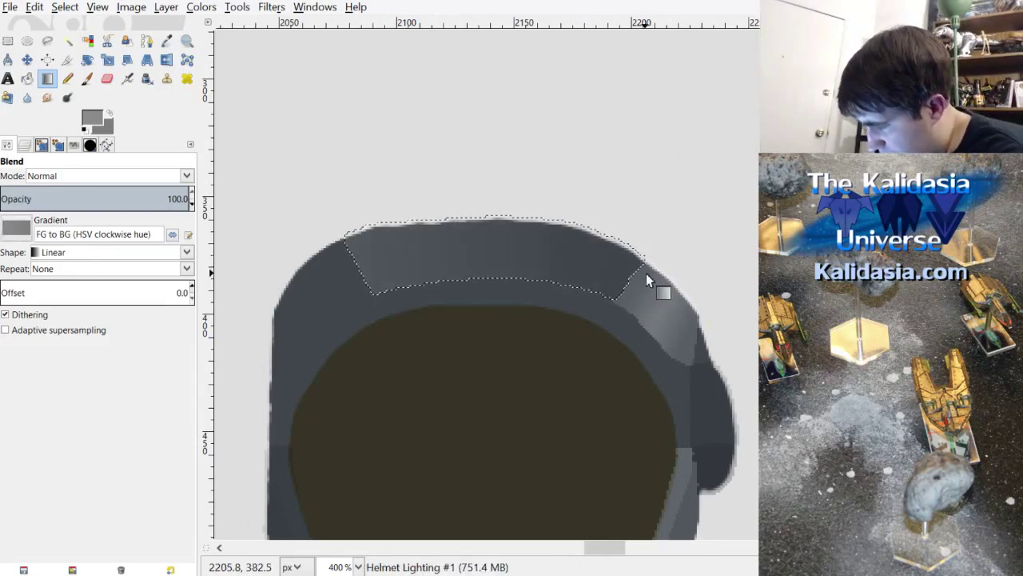
left_click(34, 7)
left_click(51, 33)
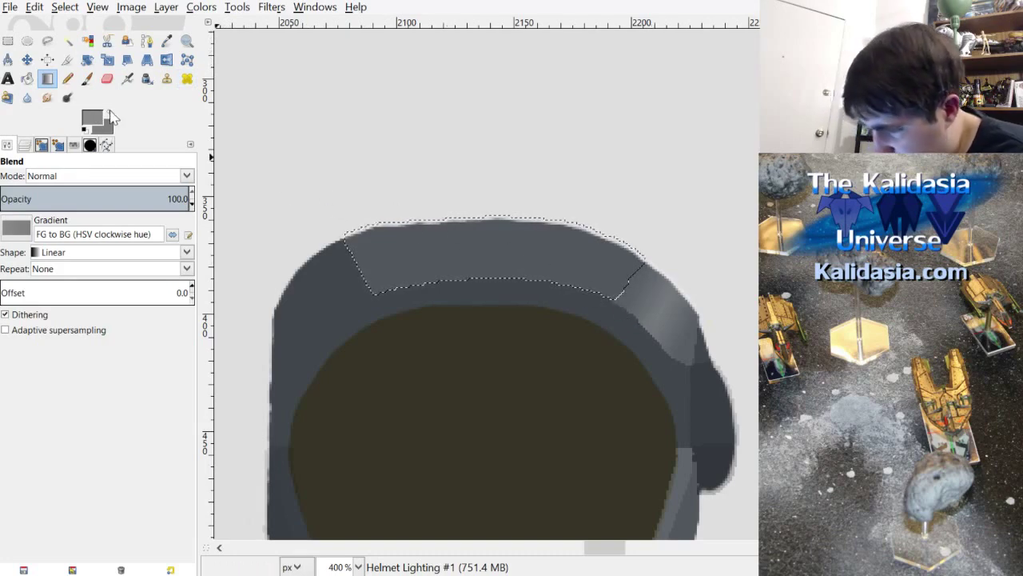
left_click_drag(362, 260, 617, 261)
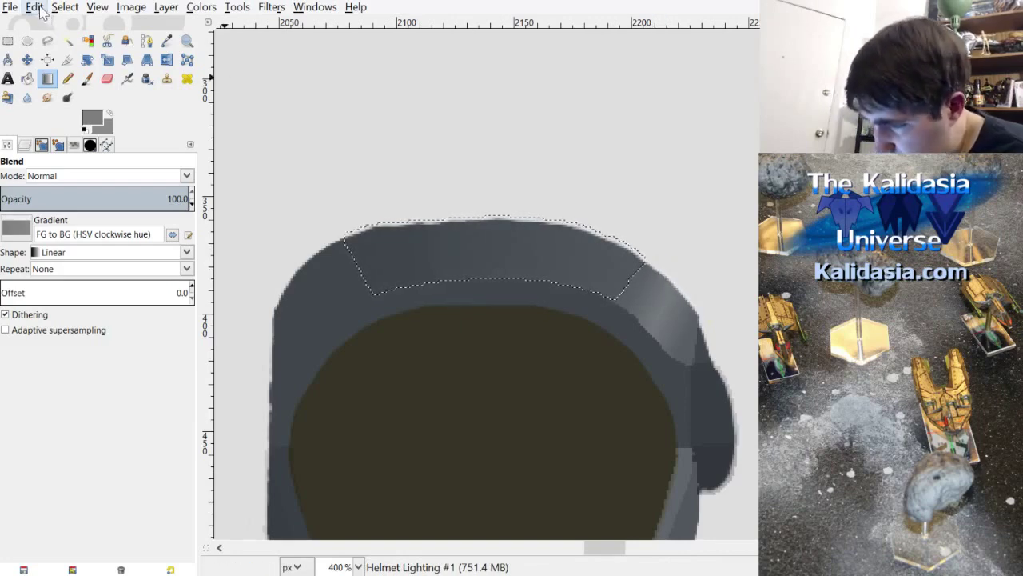
key("ctrl+z")
Step: Lay the final grey gradient from the band's left edge, undoing a darker attempt
left_click_drag(354, 262, 393, 257)
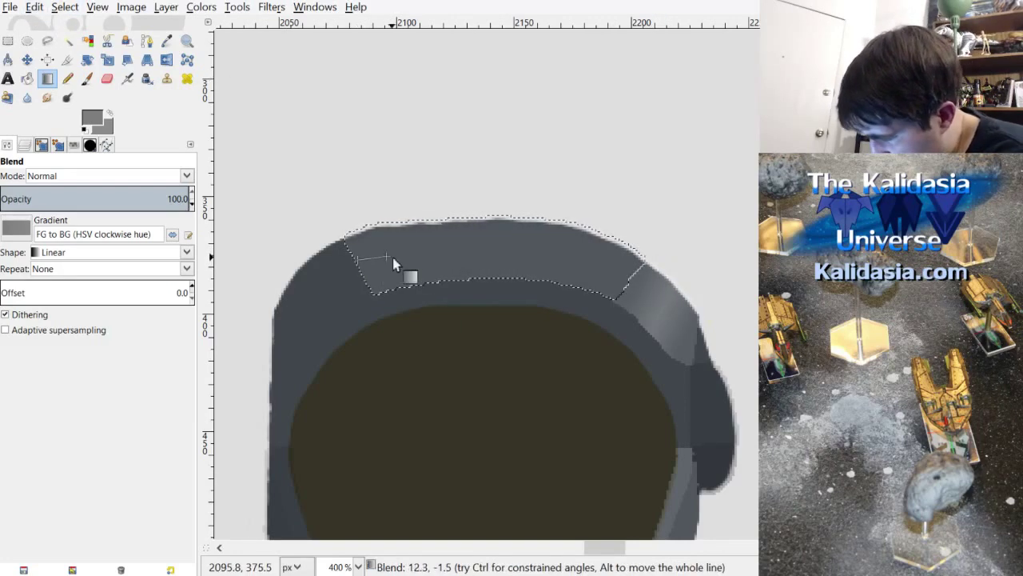
left_click_drag(517, 252, 520, 252)
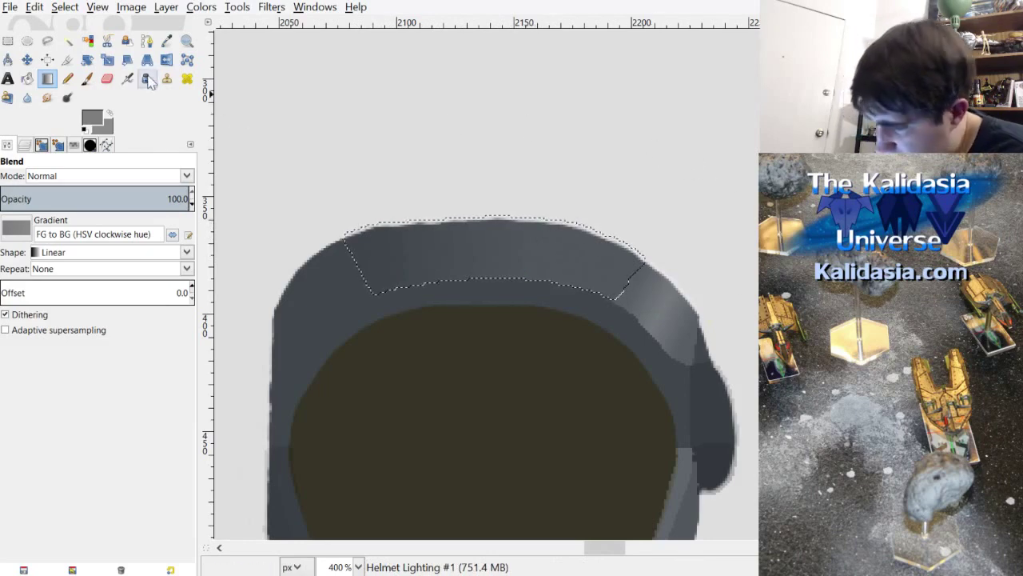
left_click(65, 6)
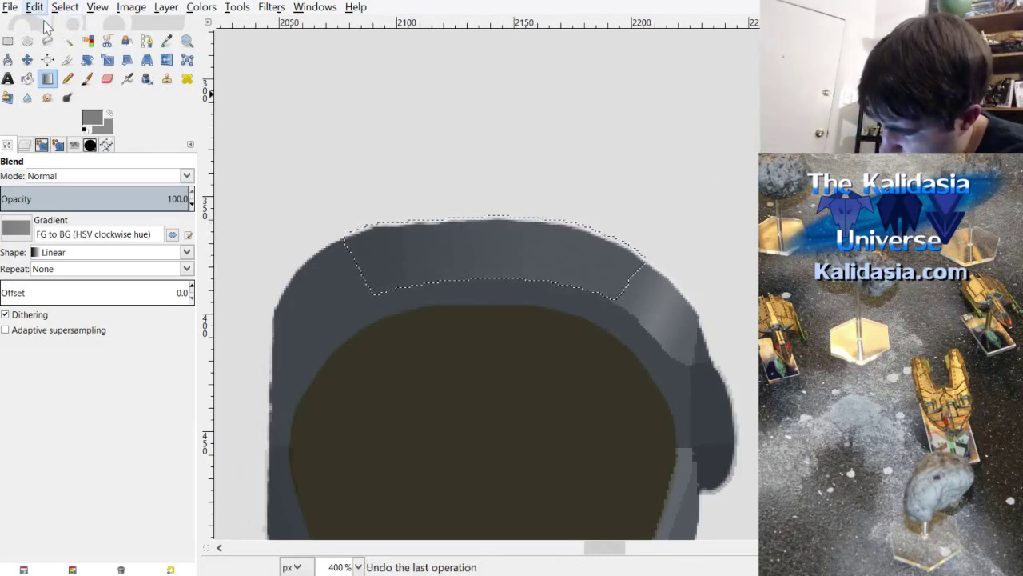
left_click(52, 28)
left_click_drag(364, 257, 461, 255)
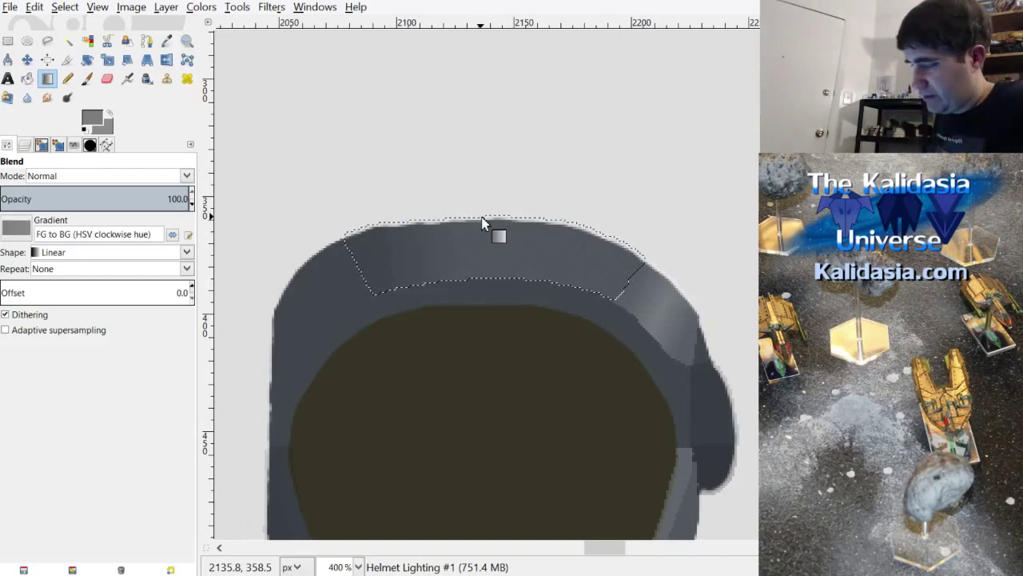
Step: Clear the selection around the top band with Select > None
left_click(65, 6)
left_click(86, 50)
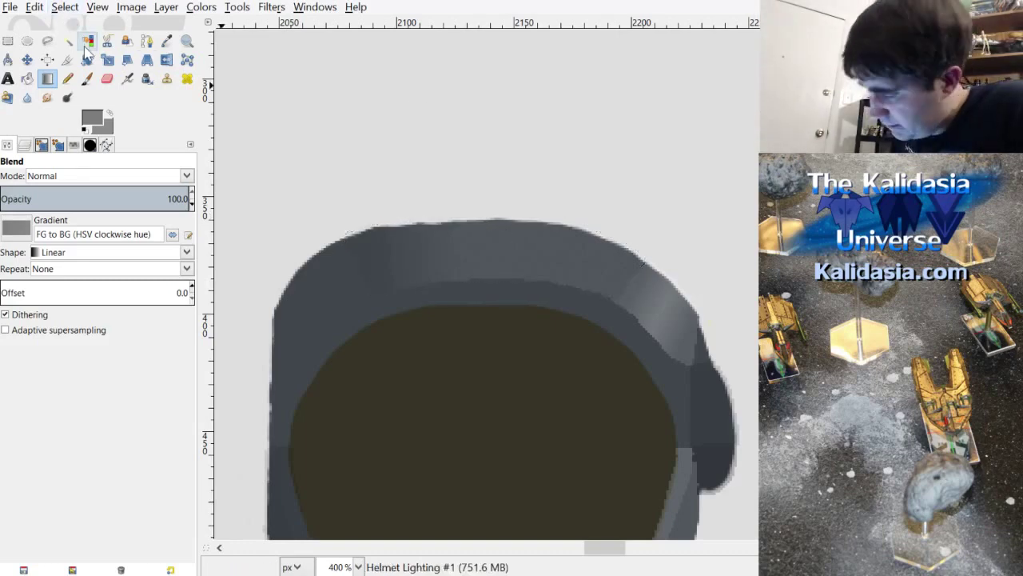
scroll(615, 250, "down", 2)
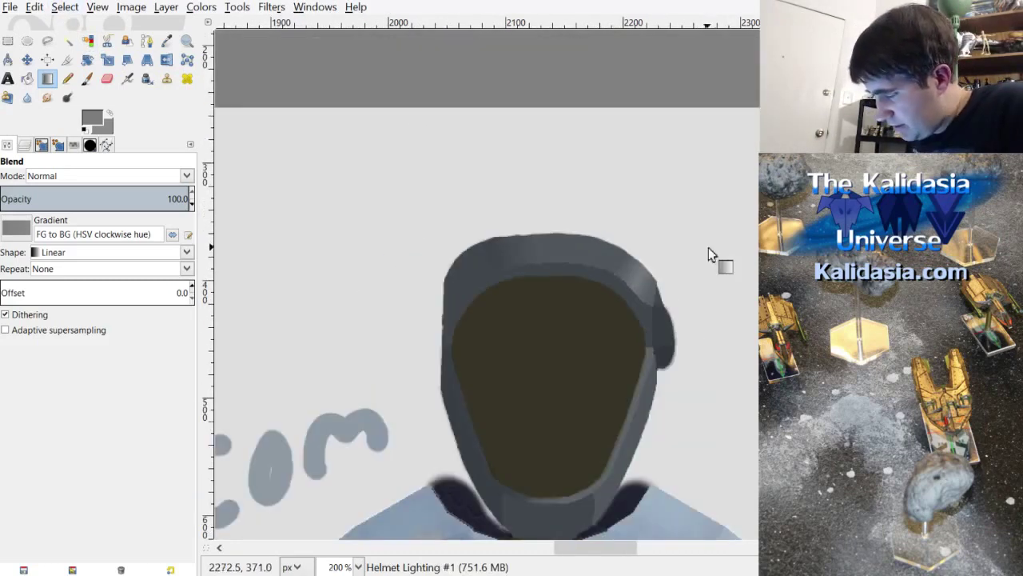
scroll(483, 272, "up", 5)
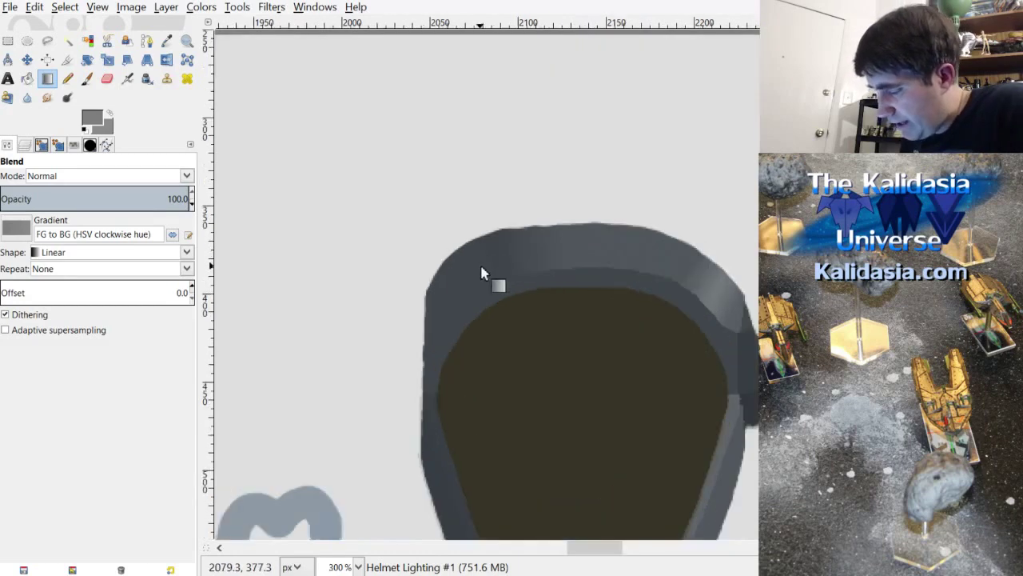
Step: Fuzzy Select the yellow upper-left face on Helmet Faces, grow it slightly, and reactivate Helmet Lighting #1
left_click(26, 145)
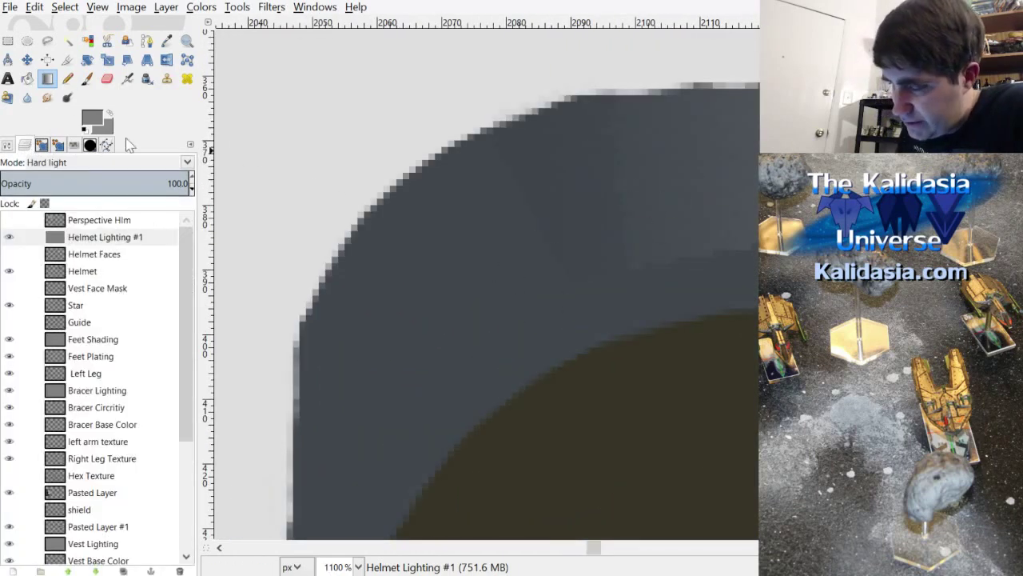
left_click(9, 236)
left_click(140, 254)
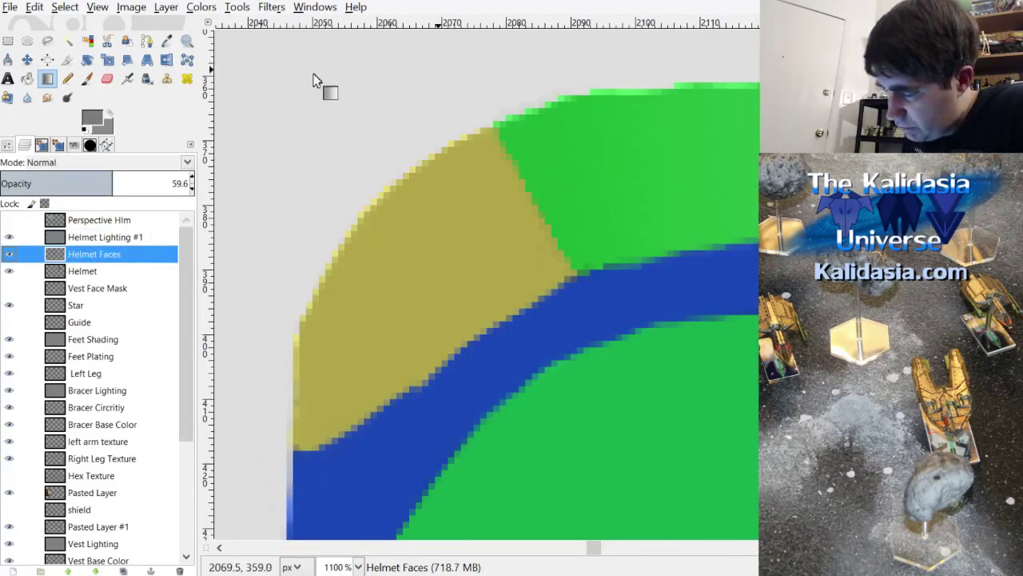
left_click(69, 42)
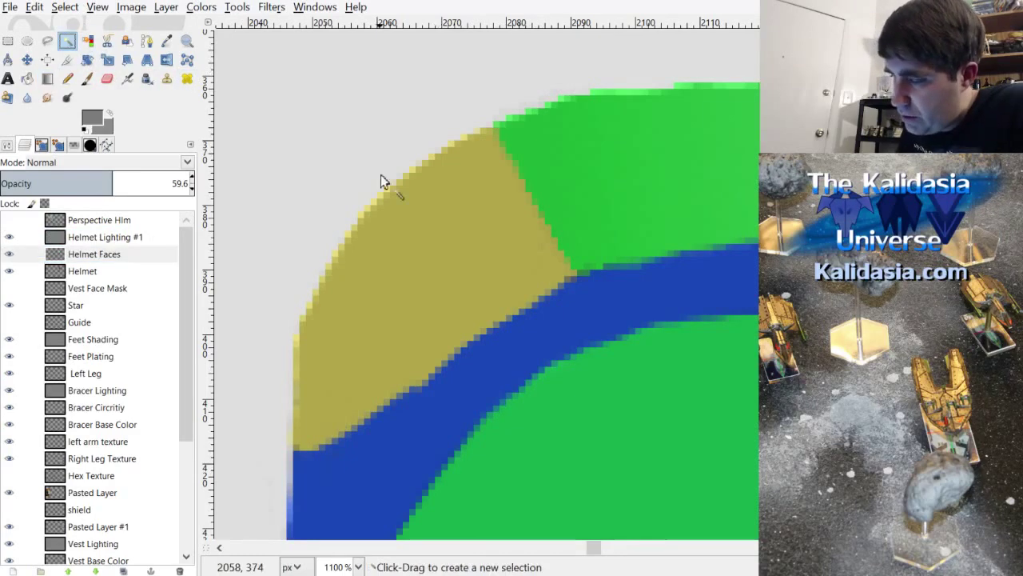
left_click(506, 225)
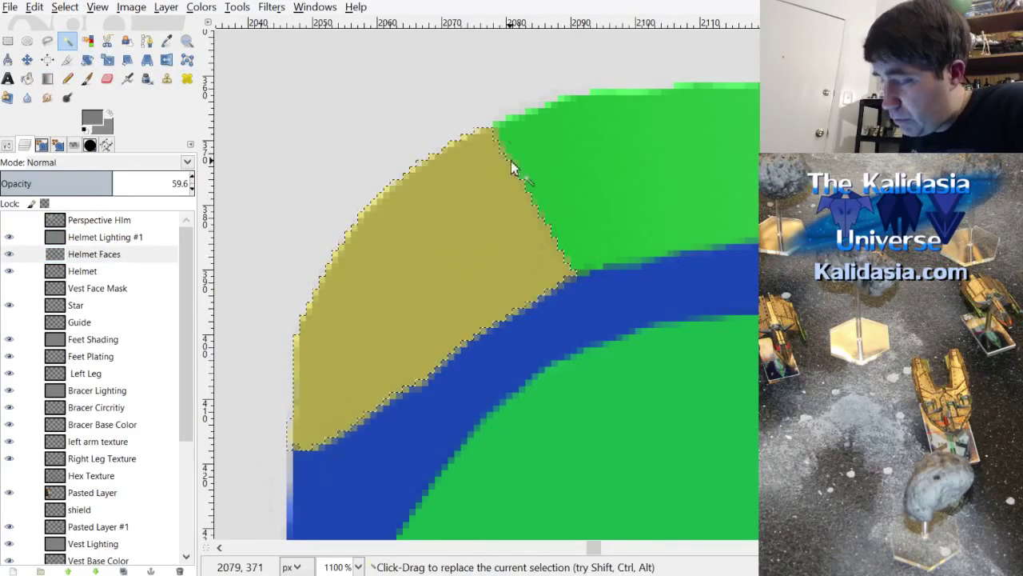
left_click(64, 6)
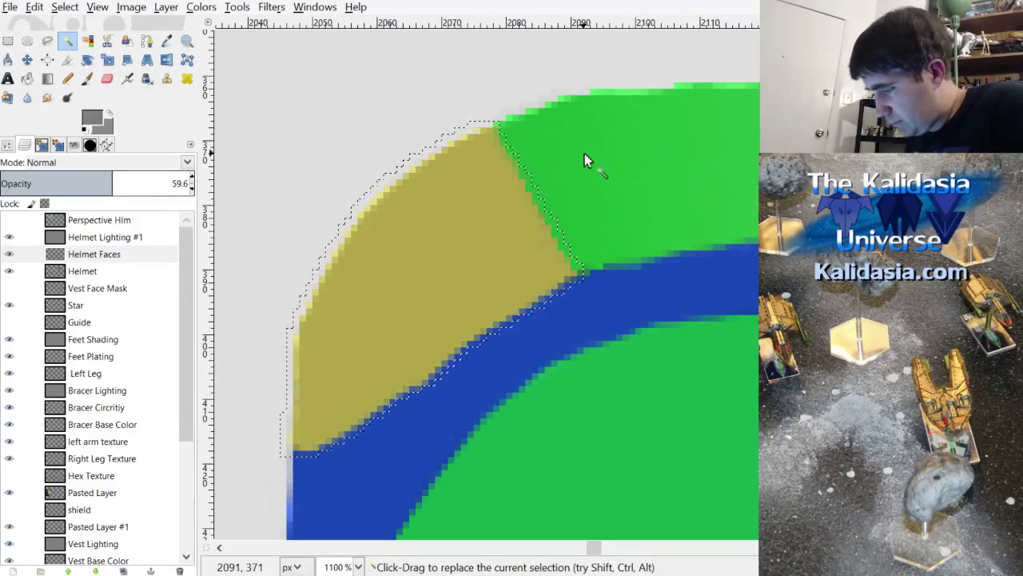
left_click(102, 242)
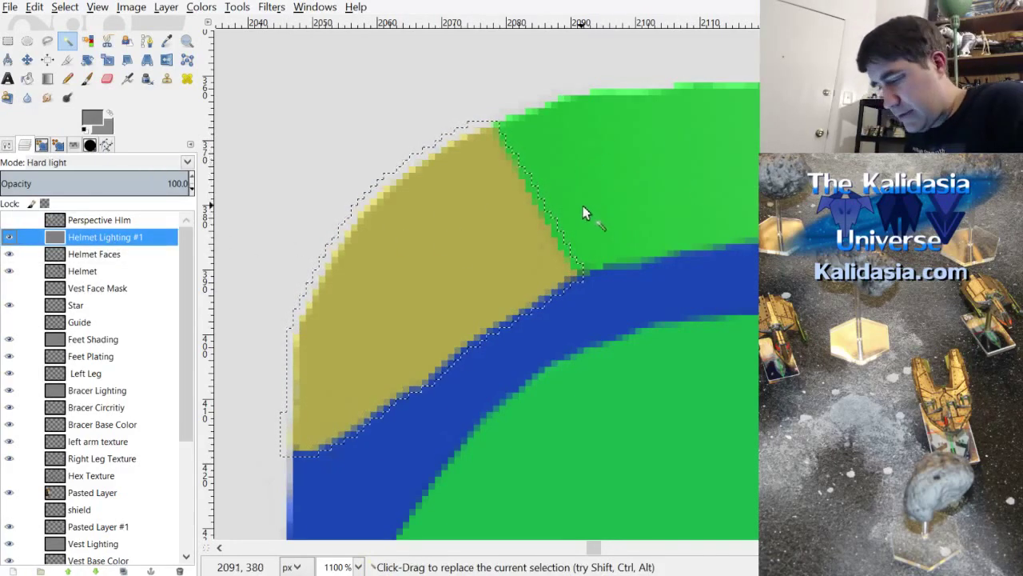
key("o")
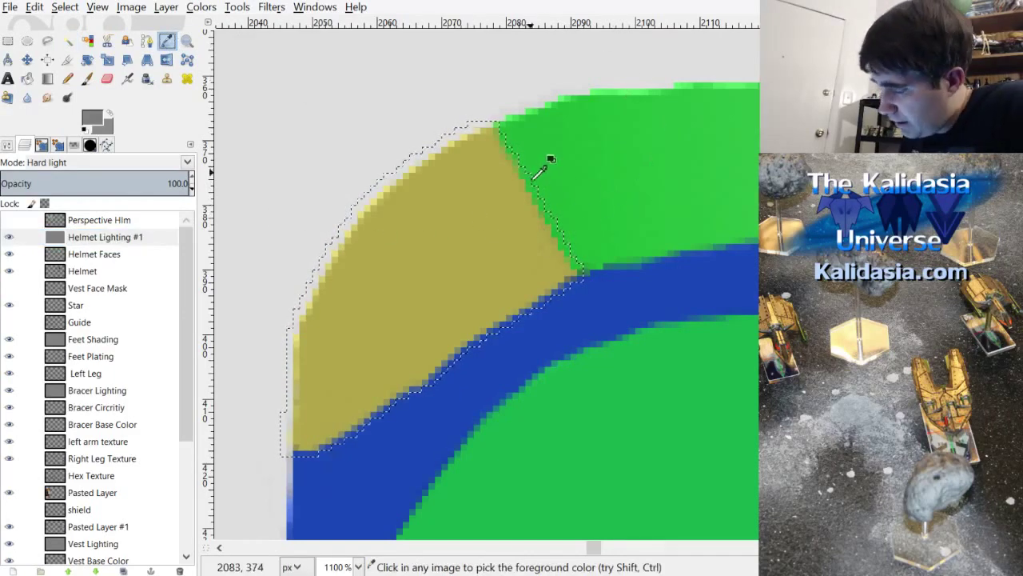
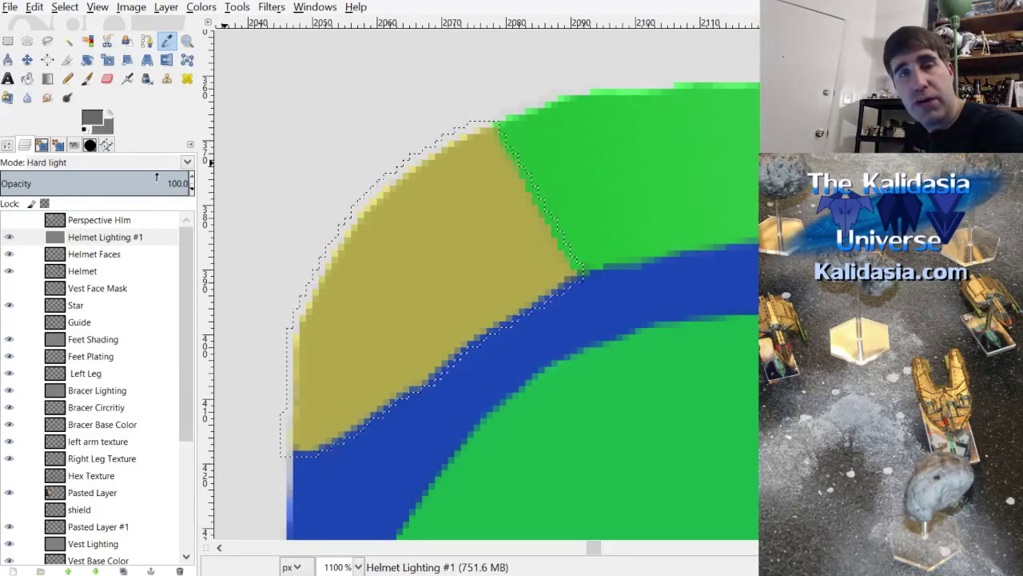
Step: With Helmet Faces hidden, shade the selected upper-left helmet panel with a dark grey gradient
left_click(47, 78)
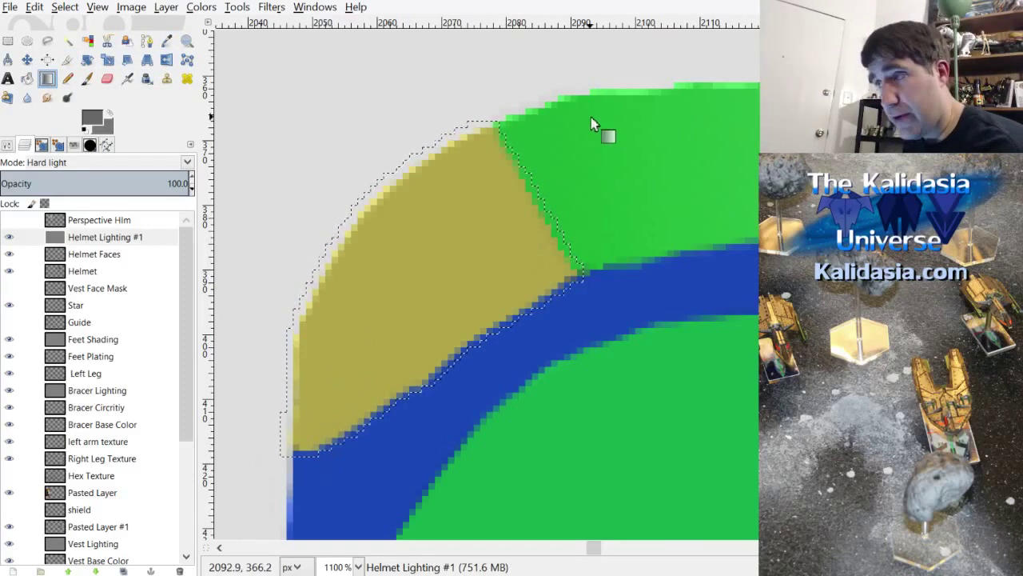
left_click(9, 253)
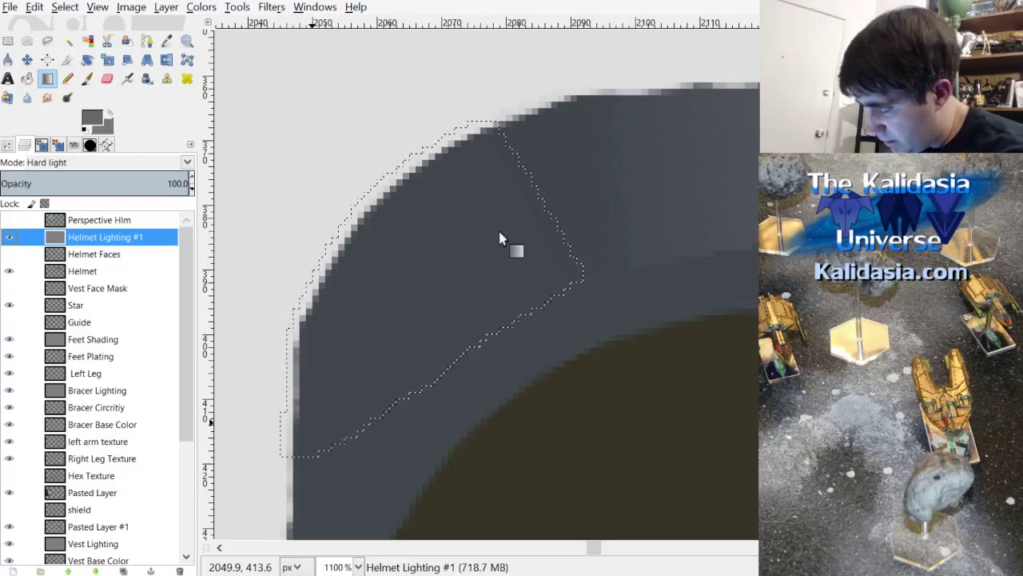
left_click_drag(514, 175, 317, 393)
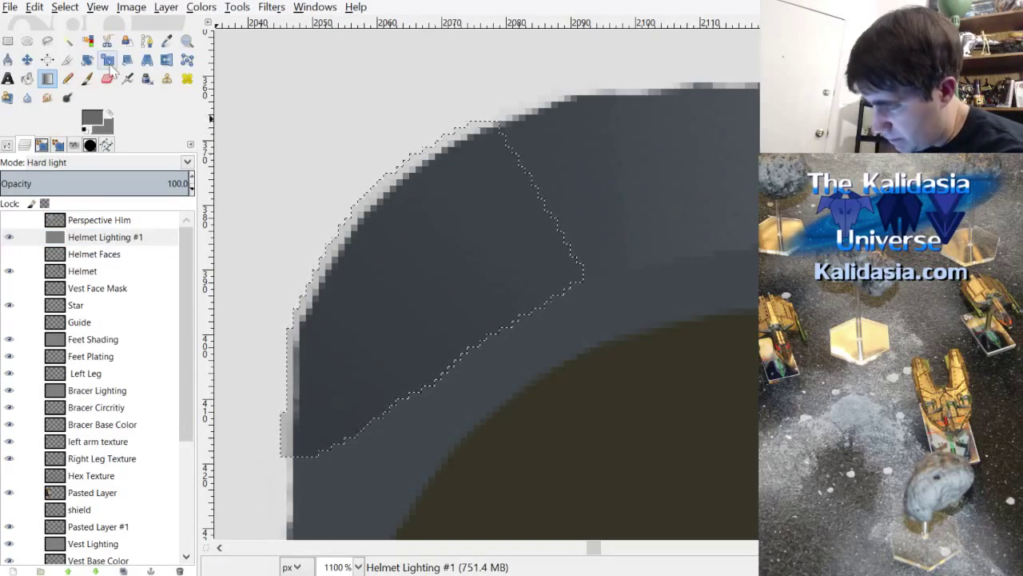
key("ctrl+z")
mouse_move(311, 392)
left_mouse_down()
mouse_move(379, 320)
mouse_move(503, 224)
left_mouse_up()
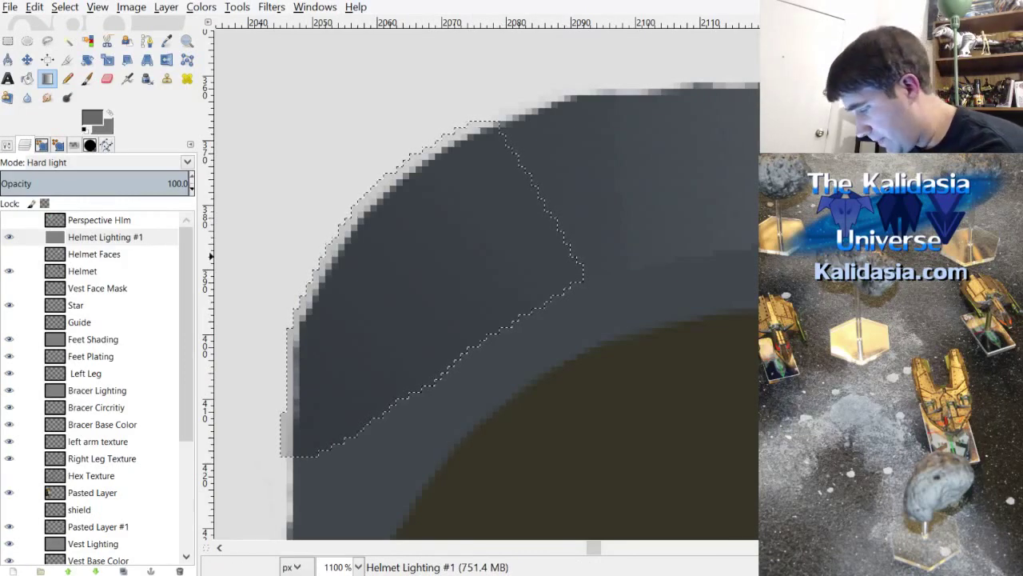
scroll(664, 297, "down", 2)
Step: Clear the selection and make the Helmet Faces layer visible again
left_click(65, 7)
left_click(86, 43)
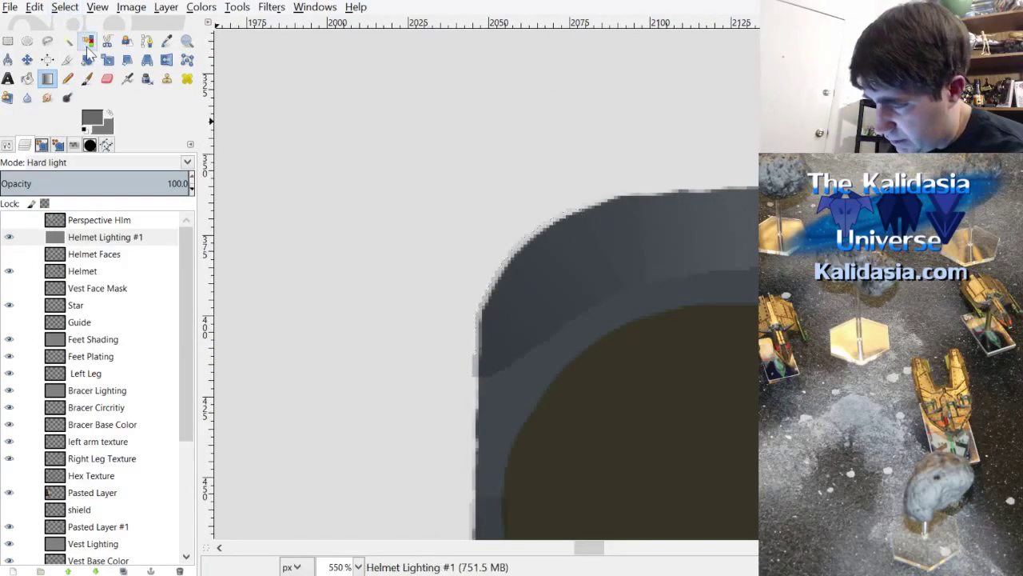
scroll(745, 308, "down", 3)
left_click_drag(566, 540, 607, 552)
scroll(637, 314, "down", 2)
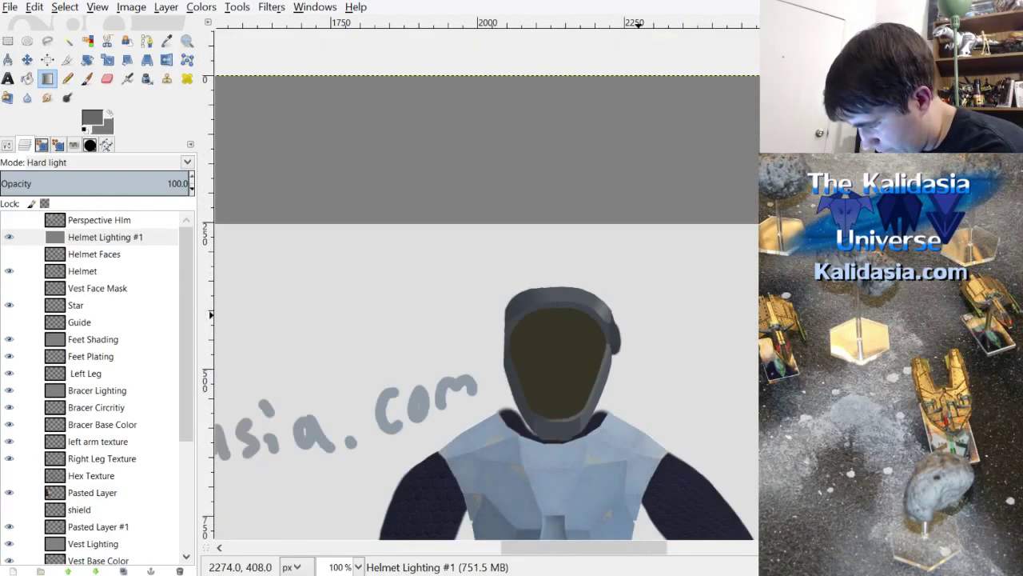
scroll(583, 320, "up", 2)
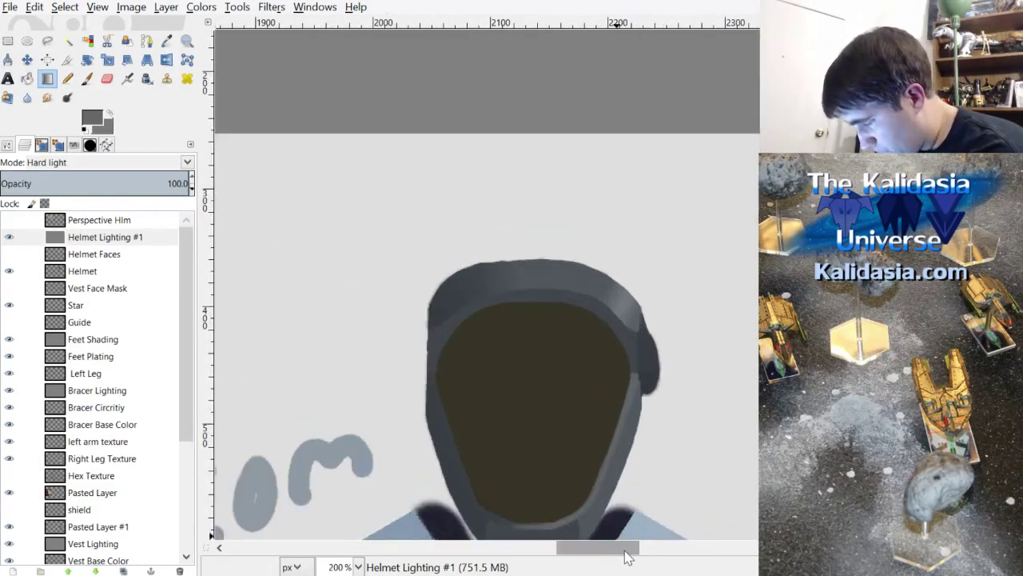
mouse_move(627, 557)
left_mouse_down()
mouse_move(640, 566)
mouse_move(630, 565)
left_mouse_up()
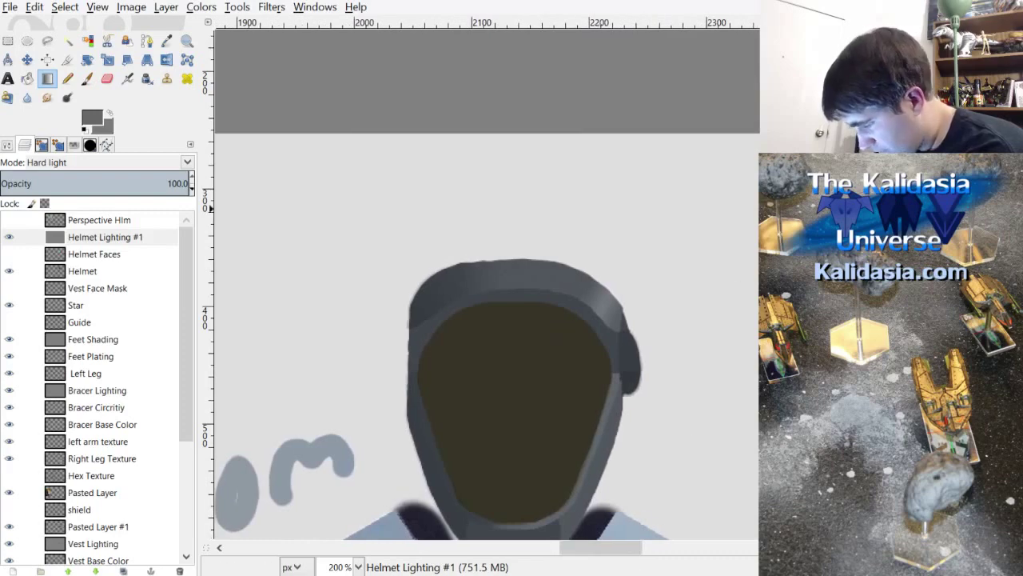
scroll(727, 164, "down", 3)
scroll(728, 164, "up", 1)
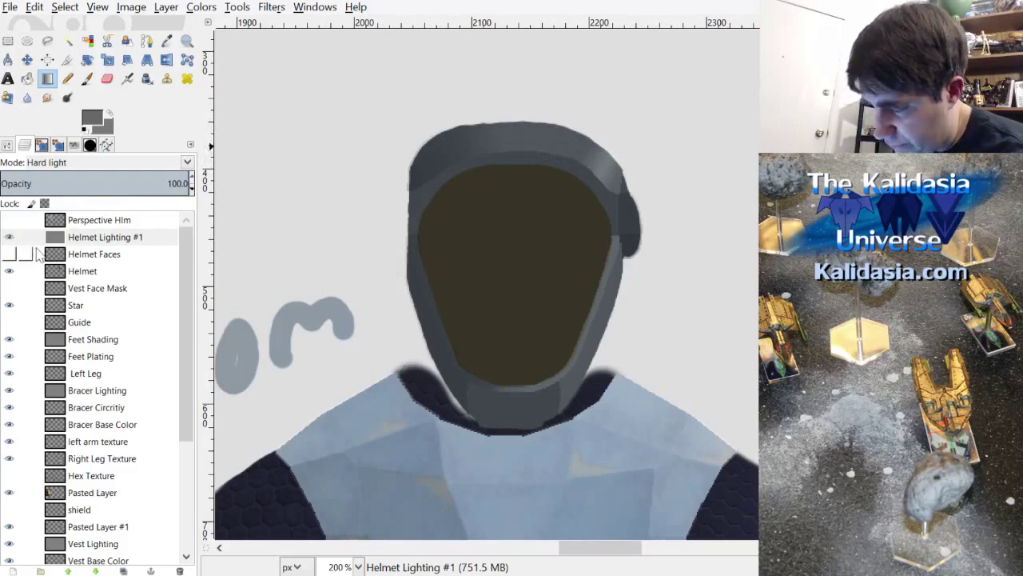
left_click(9, 253)
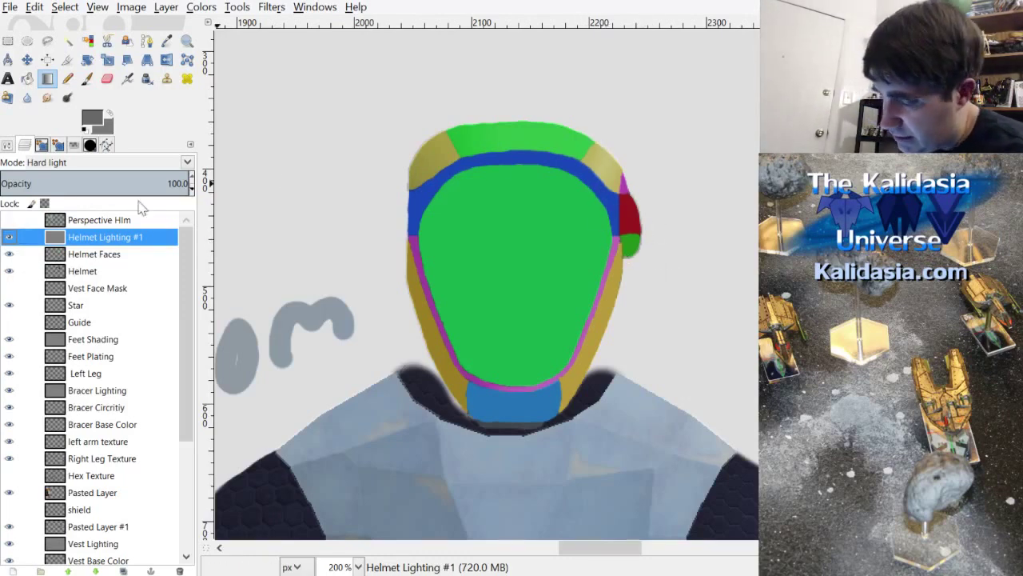
Step: Select the blue helmet band by colour on Helmet Faces and grow the selection slightly
left_click(67, 41)
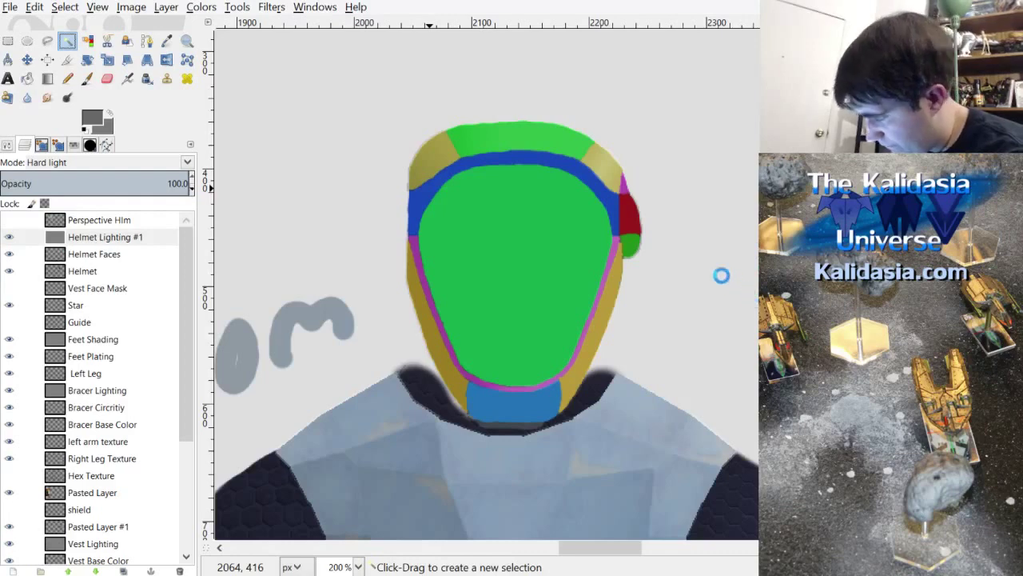
left_click(438, 198)
key("plus")
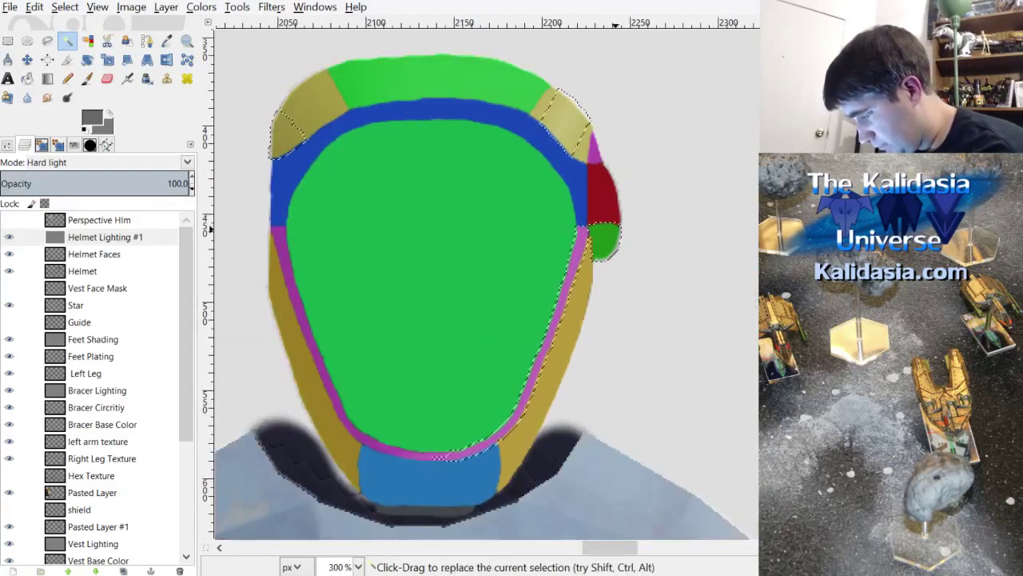
left_click(94, 255)
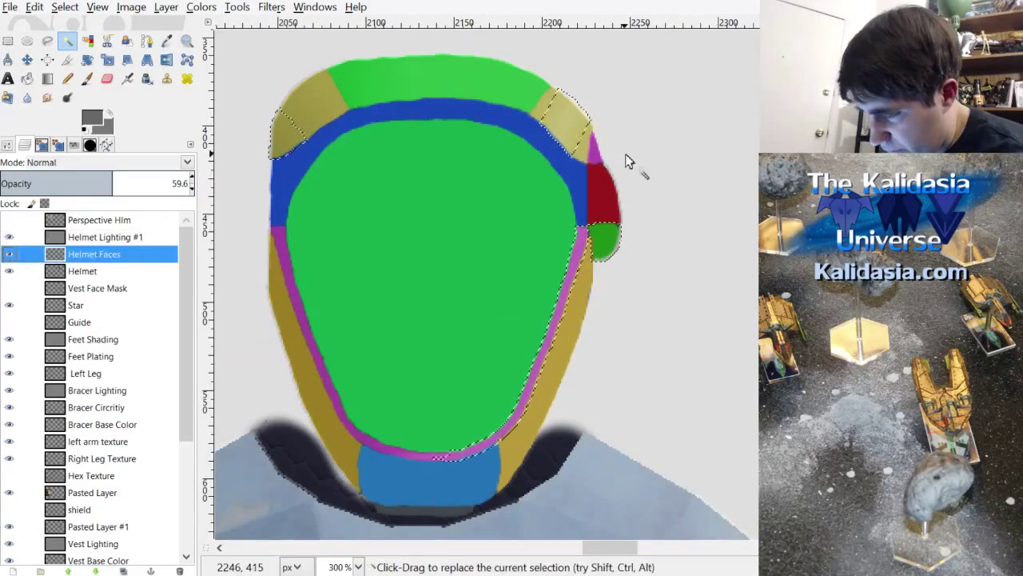
left_click(560, 140)
left_click(65, 7)
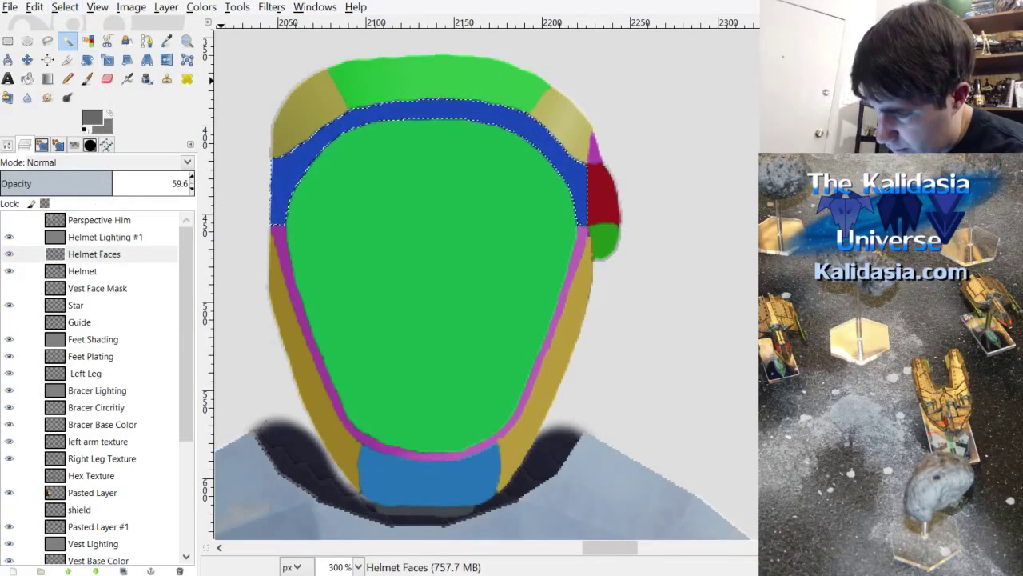
Step: Brush grey shading along the blue band on Helmet Lighting #1 and hide Helmet Faces
key("p")
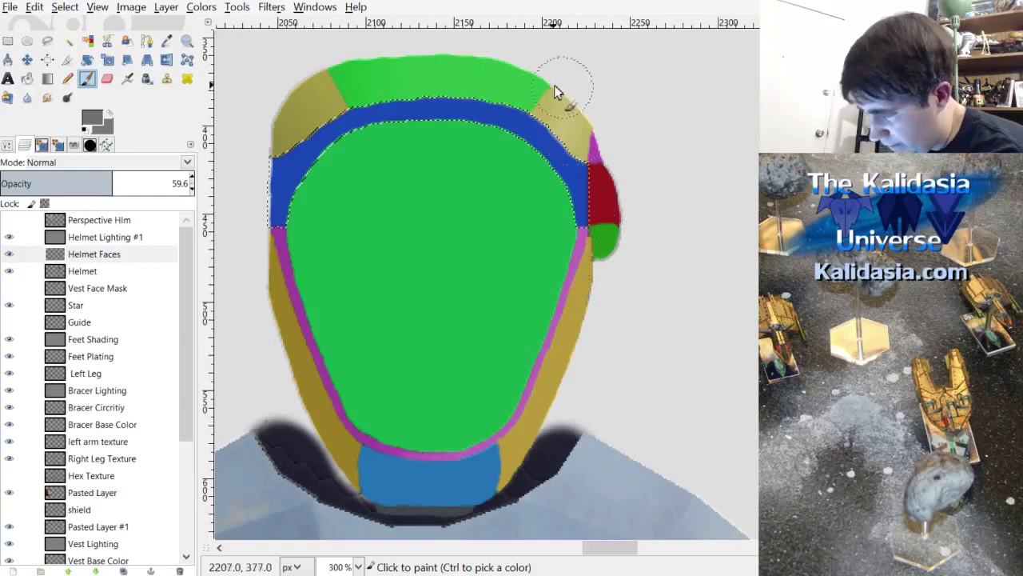
left_click(104, 237)
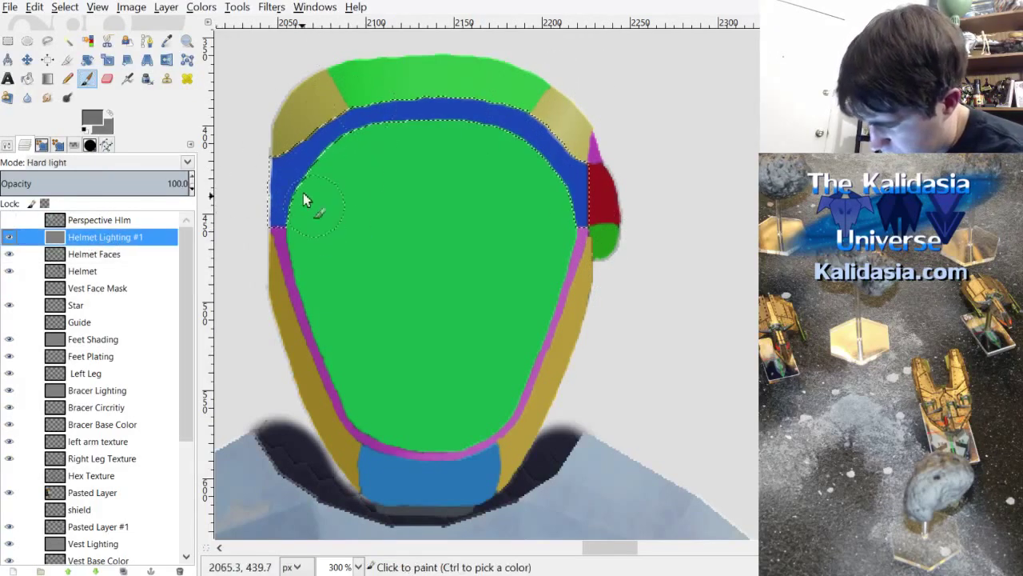
mouse_move(300, 160)
left_mouse_down()
mouse_move(351, 112)
mouse_move(371, 176)
mouse_move(407, 107)
mouse_move(518, 130)
mouse_move(573, 252)
mouse_move(574, 197)
left_mouse_up()
left_click(8, 253)
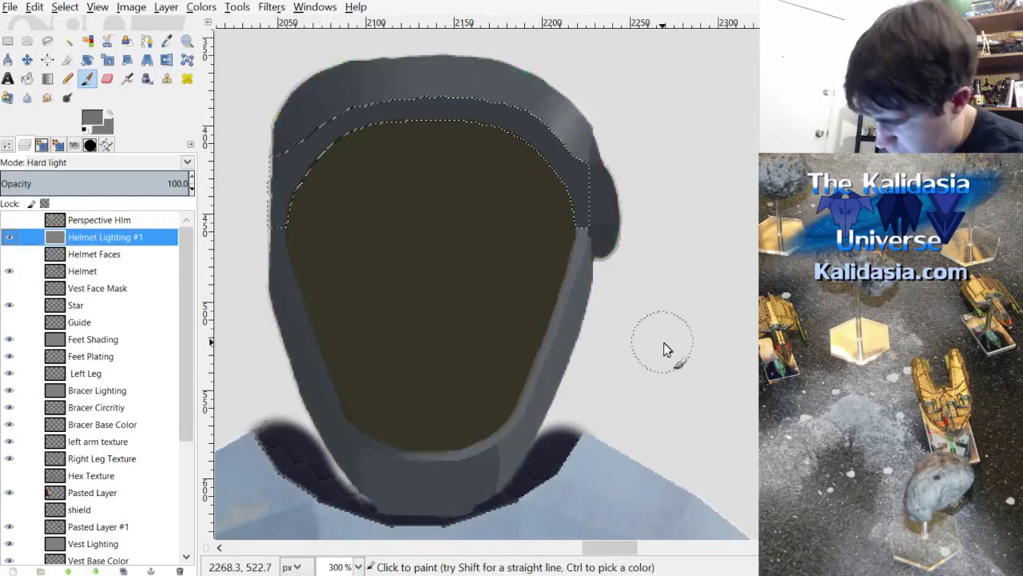
key("minus")
Step: Zoom in and out to inspect the new shading along the helmet's right edge
key("ctrl+a")
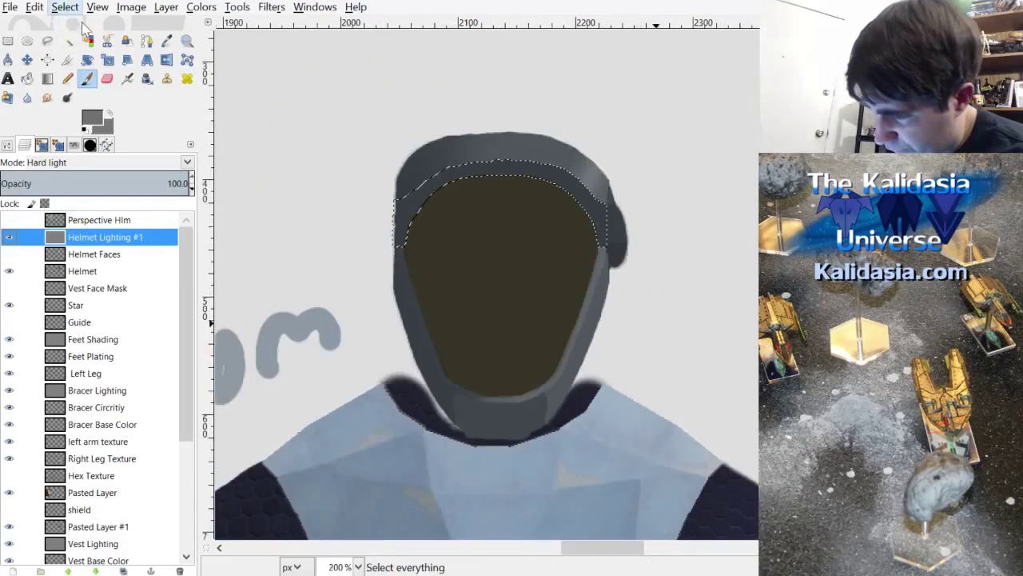
key("minus")
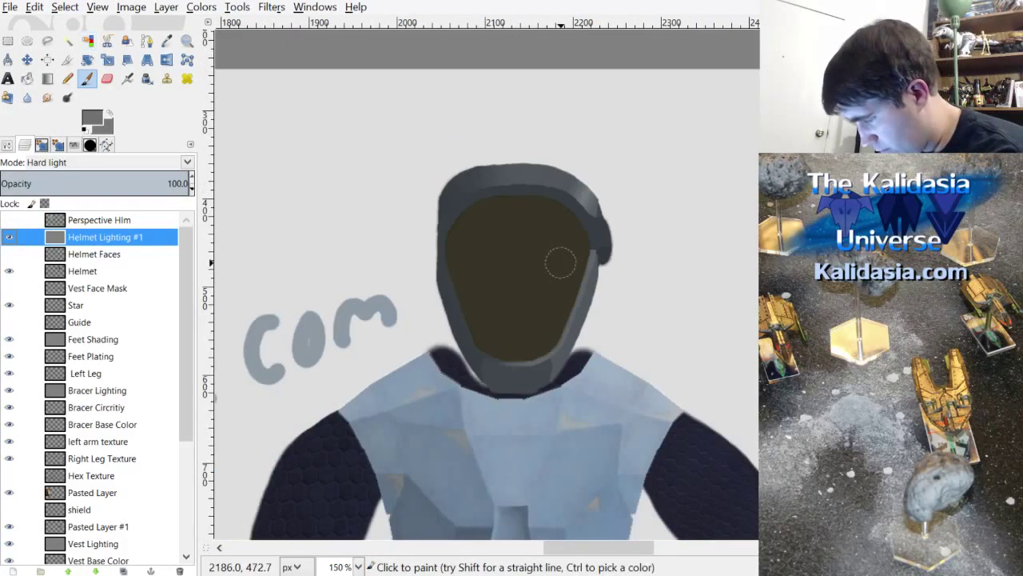
key("plus")
key("plus")
key("plus")
left_click_drag(626, 550, 609, 550)
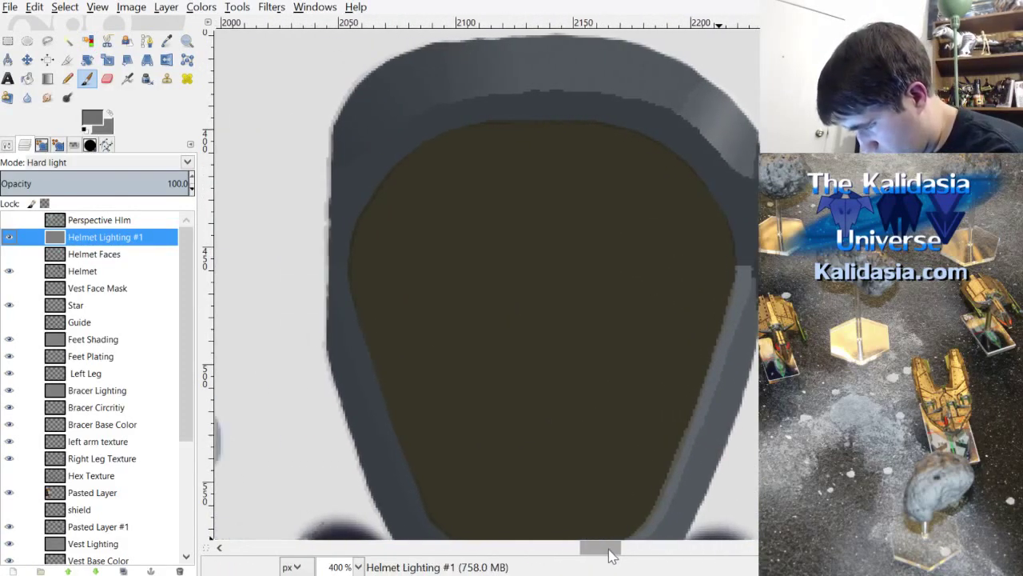
key("minus")
key("minus")
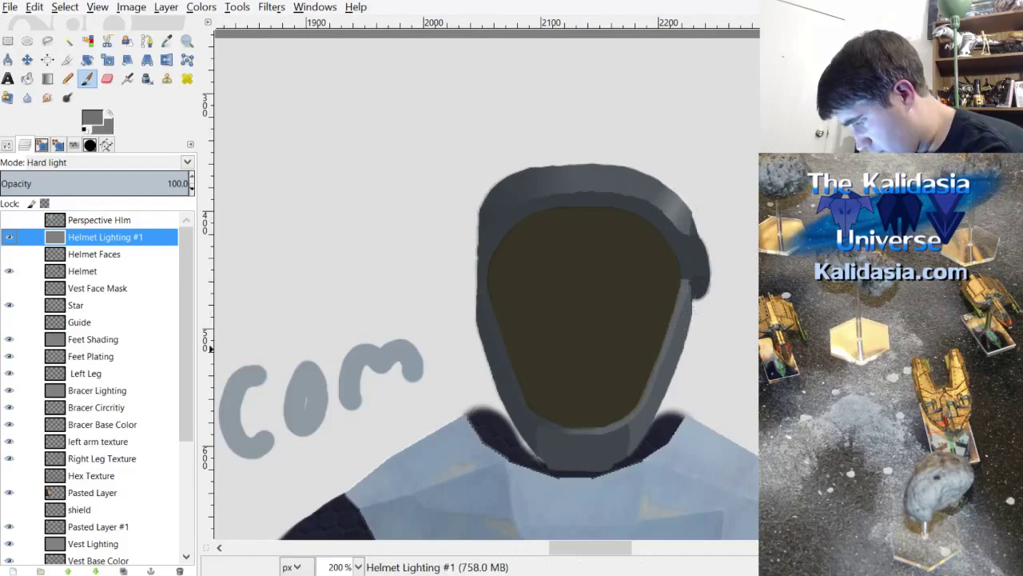
key("plus")
key("plus")
key("plus")
key("plus")
key("plus")
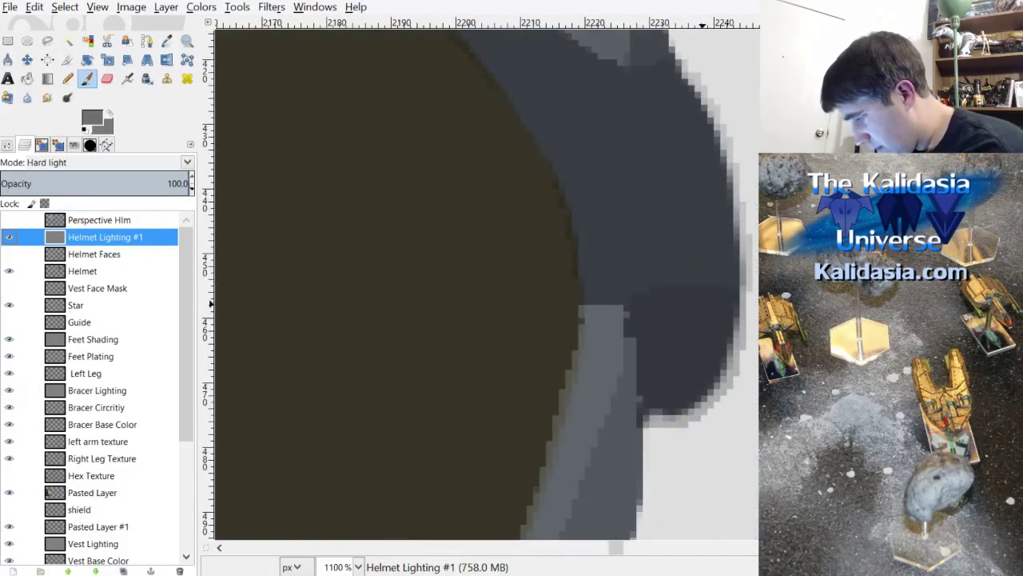
key("minus")
key("minus")
key("minus")
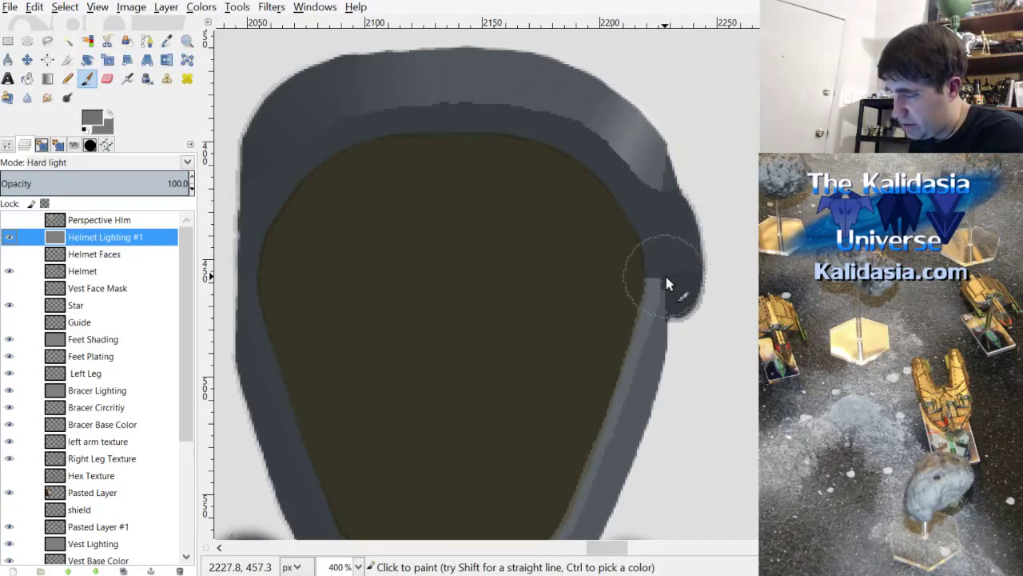
scroll(668, 284, "down", 2)
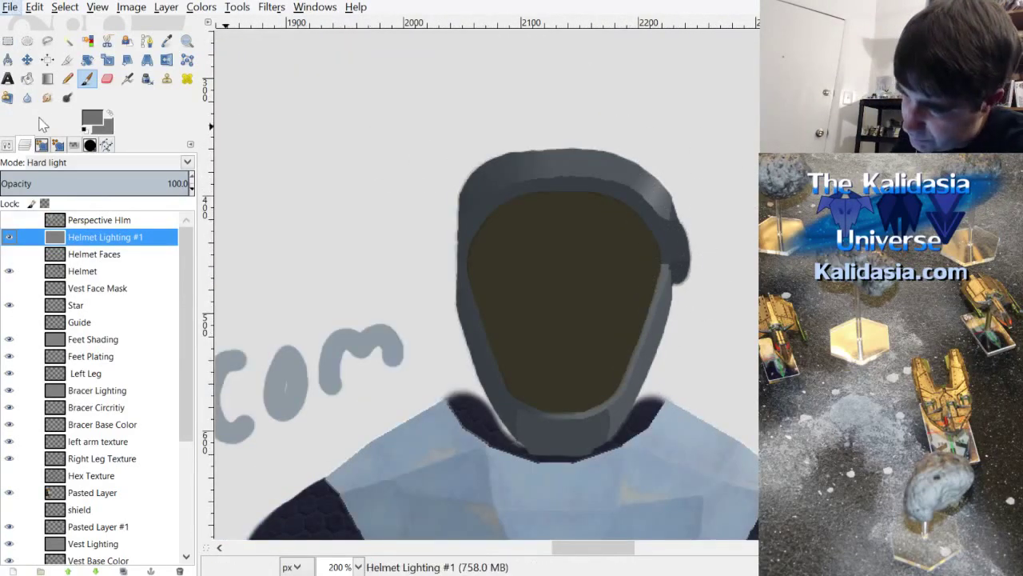
Step: Save the artwork to Alendar.xcf and scroll over the shaded helmet to check it
key("ctrl+s")
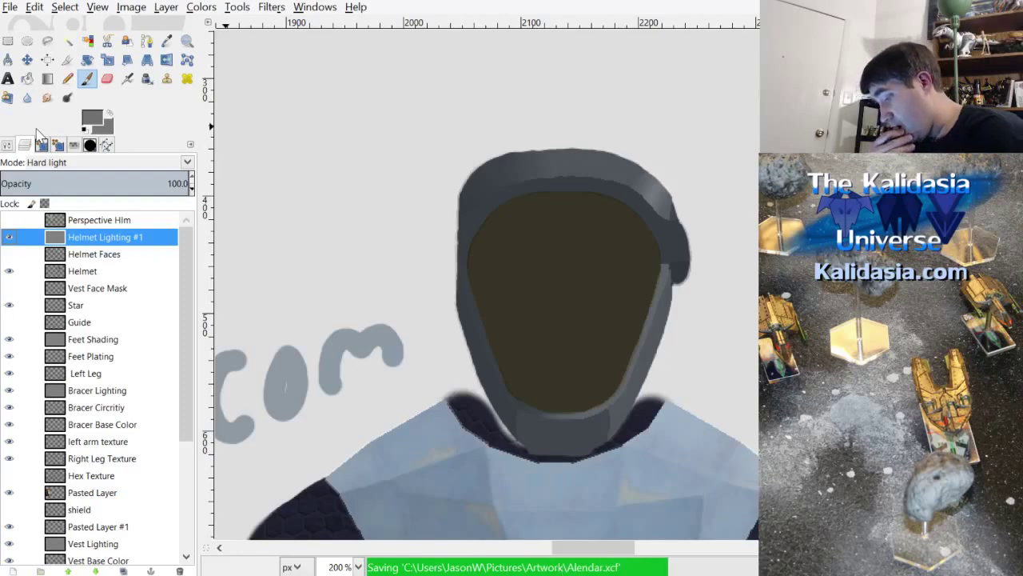
scroll(698, 304, "down", 1)
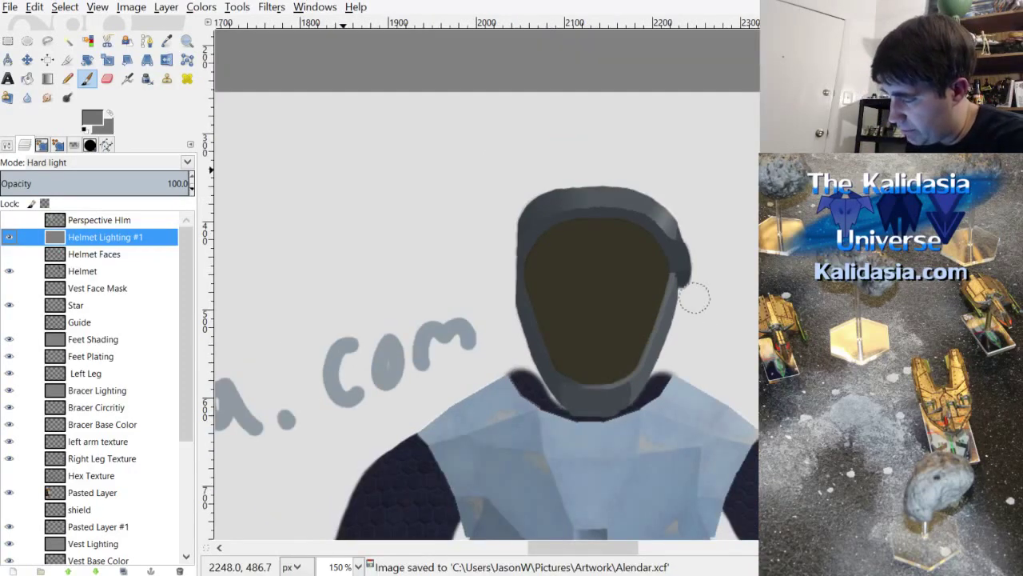
scroll(698, 304, "up", 1)
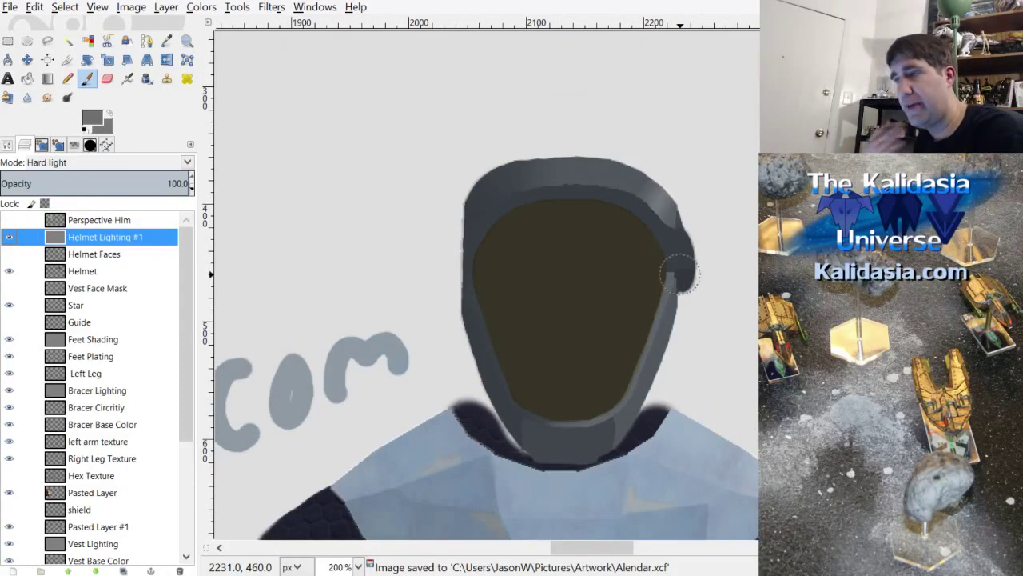
scroll(680, 274, "down", 2)
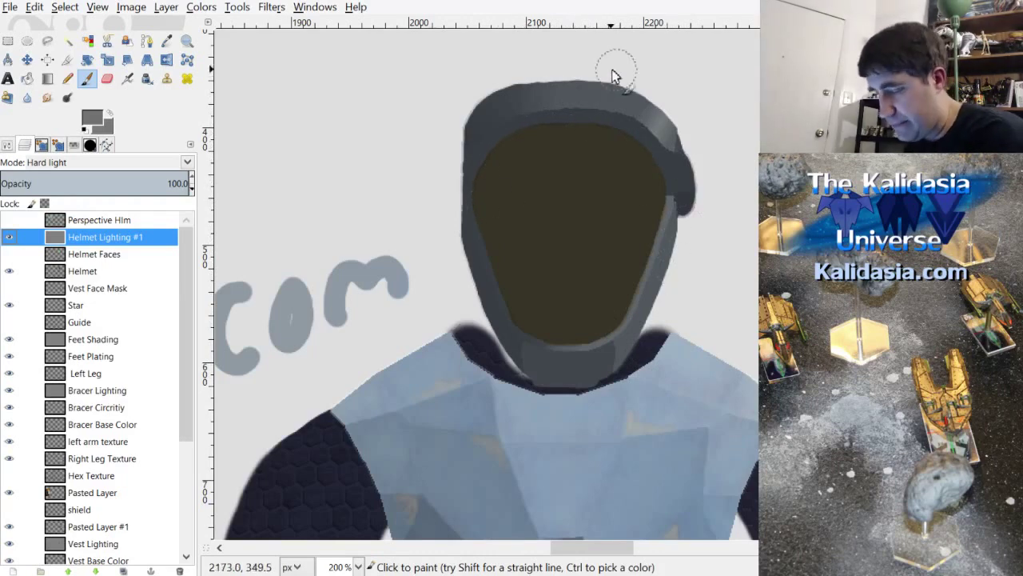
Step: Select the green visor area by colour on the Helmet Faces layer
left_click(9, 253)
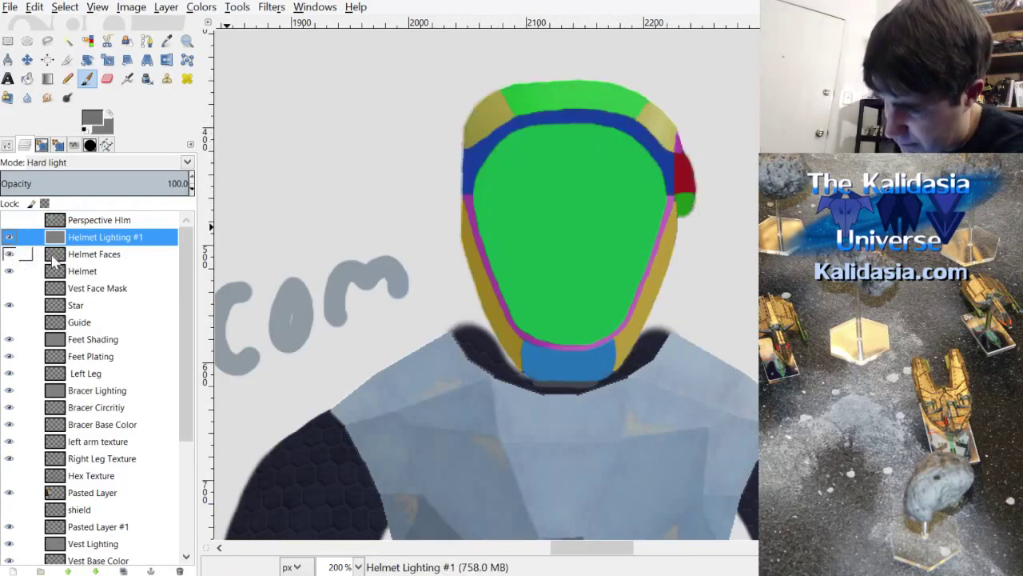
left_click(104, 253)
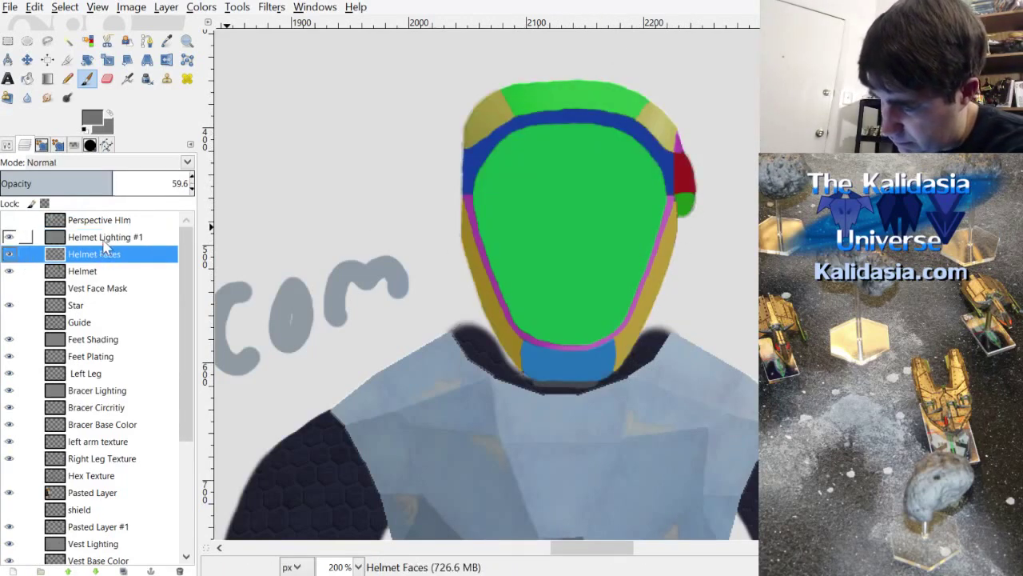
left_click(68, 42)
left_click(622, 201)
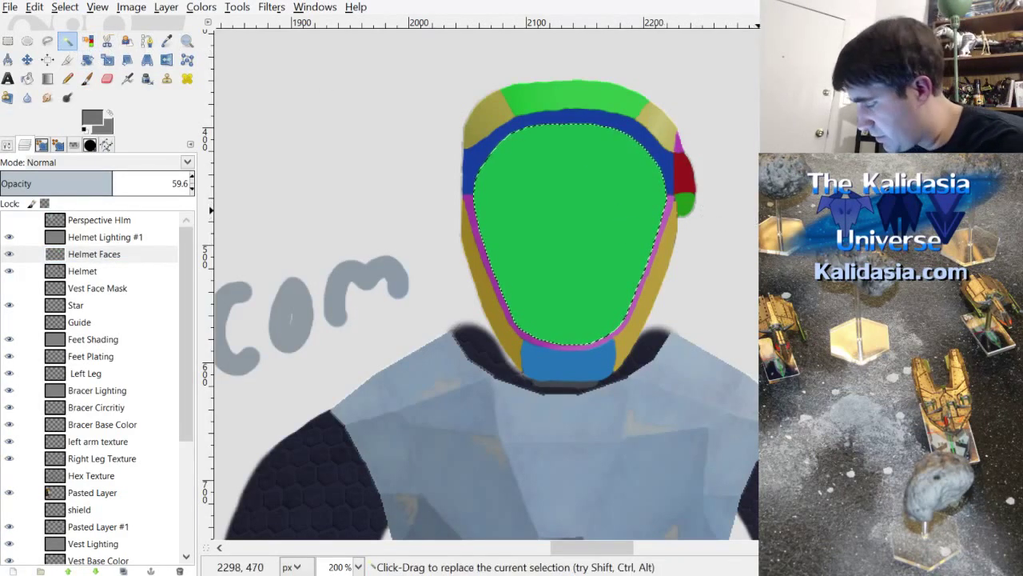
scroll(619, 268, "up", 2)
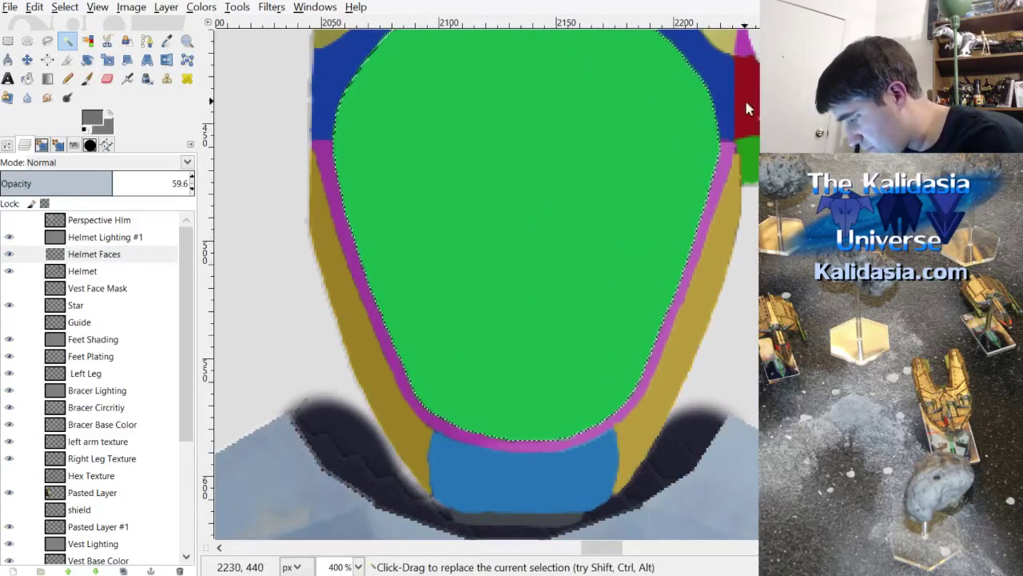
scroll(720, 99, "down", 1)
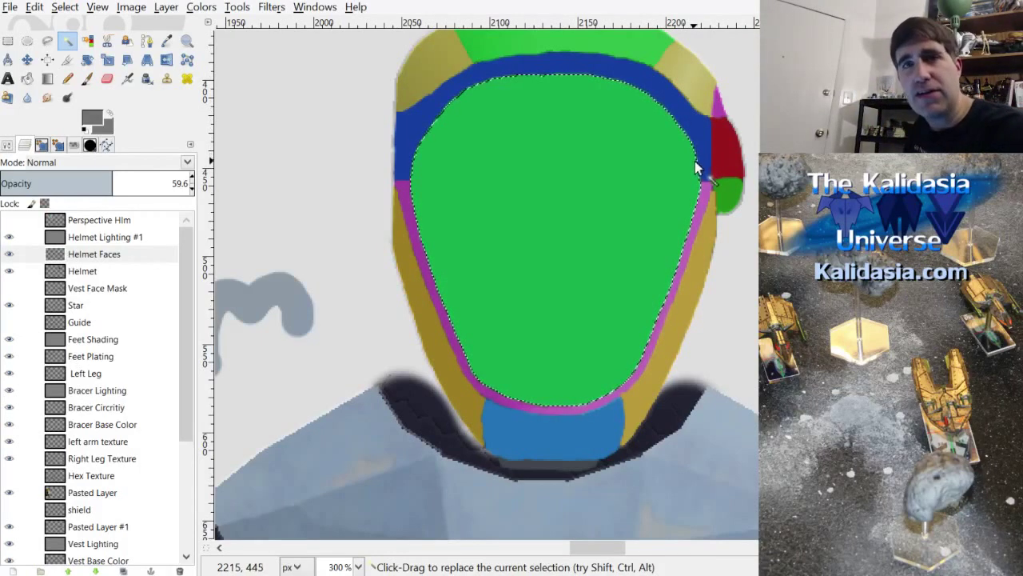
Step: Hide Helmet Faces and make Helmet Lighting #1 the layer being edited
left_click(9, 253)
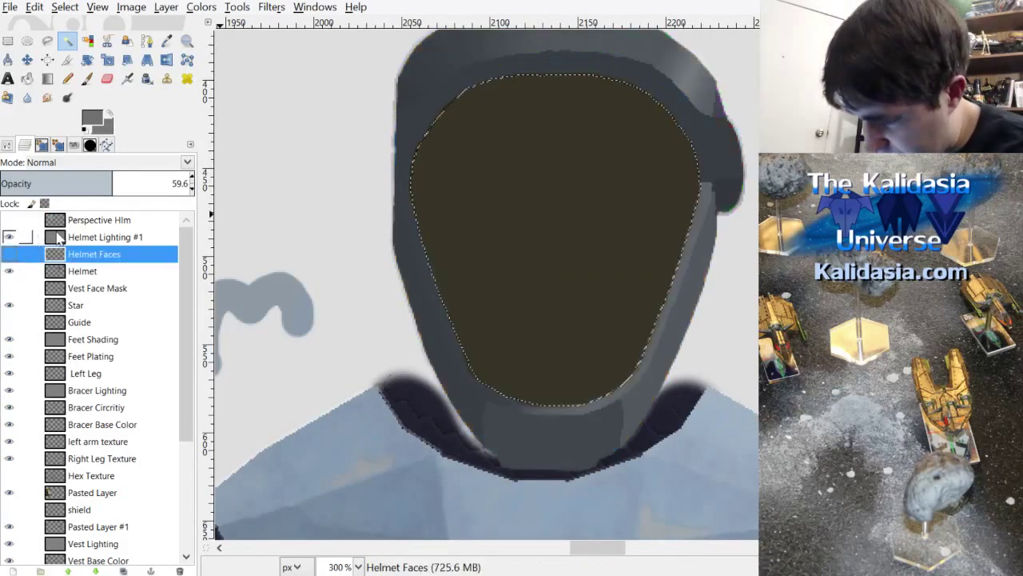
left_click(32, 237)
scroll(752, 223, "up", 1)
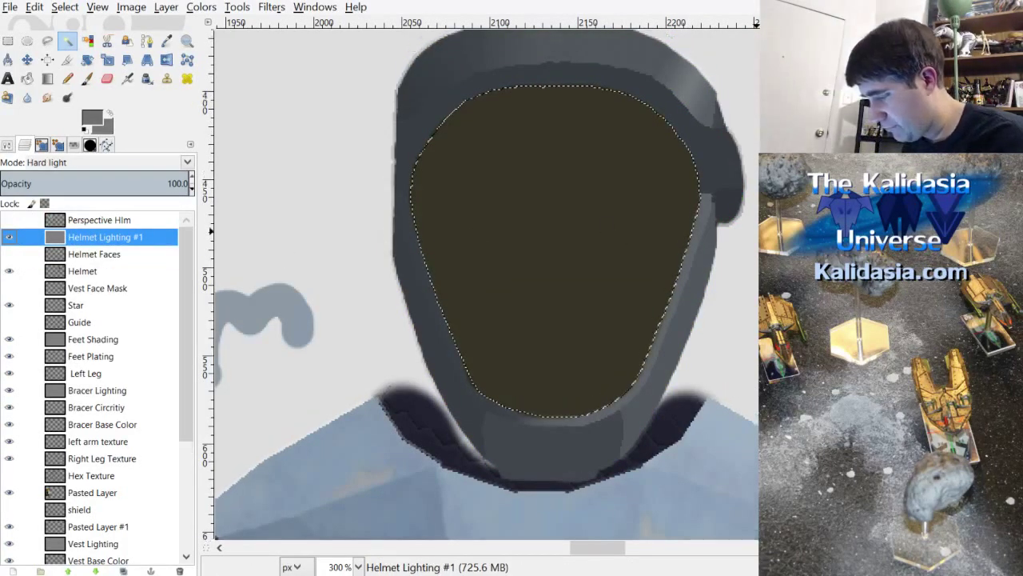
scroll(730, 241, "down", 1)
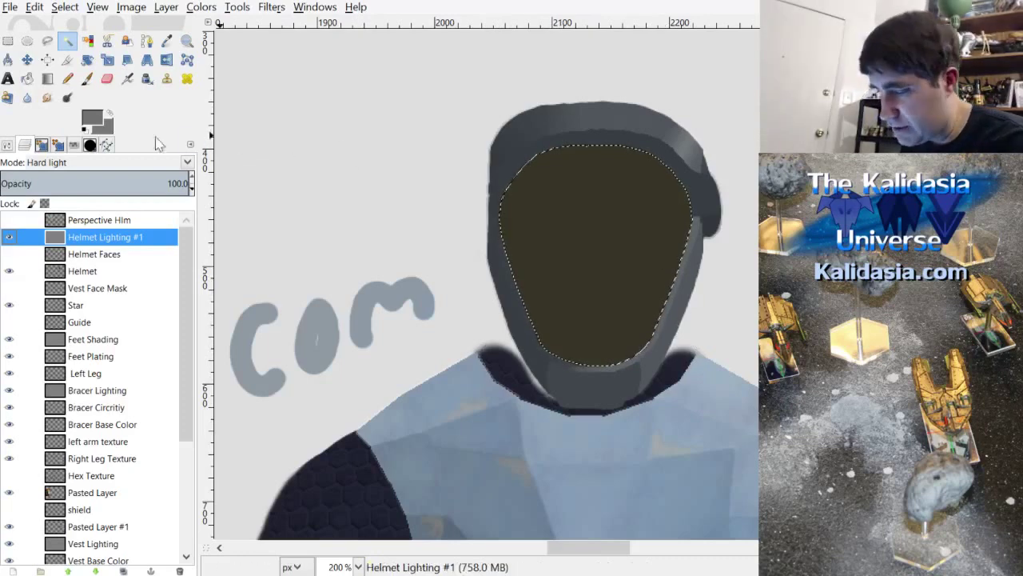
left_click(92, 118)
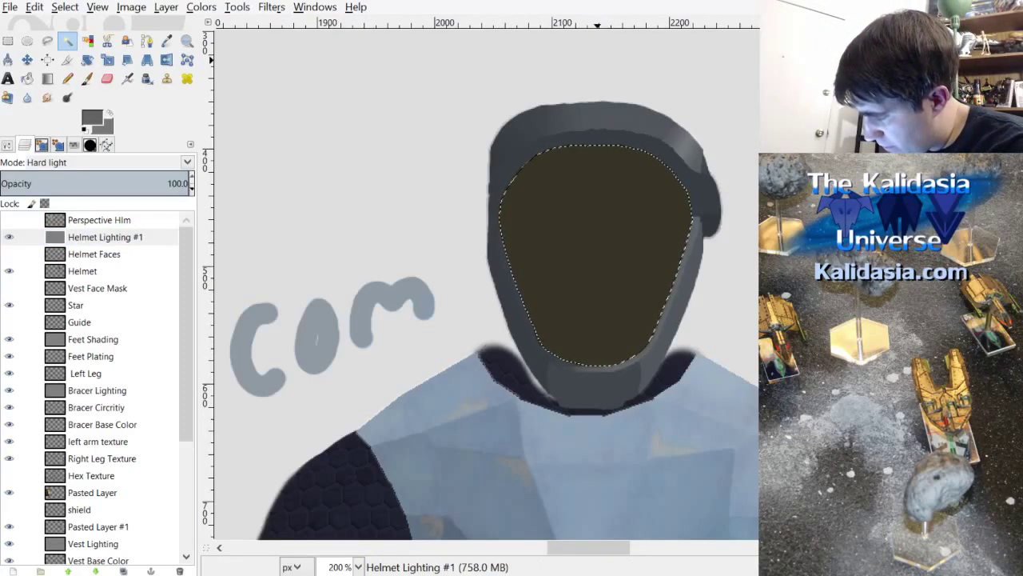
Step: Paint a dark tone over the visor's upper-left area with the Paintbrush
key("p")
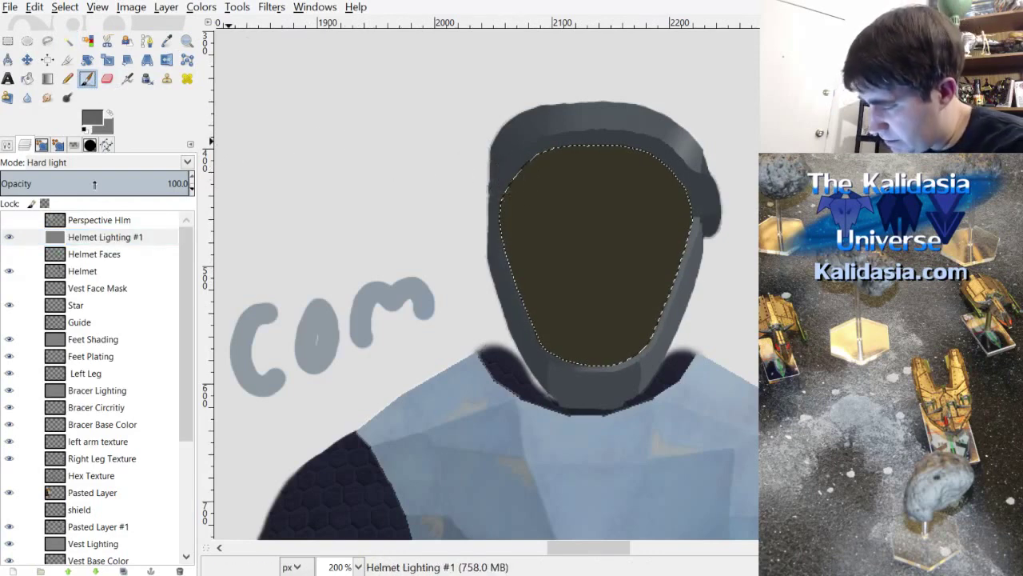
left_click(8, 145)
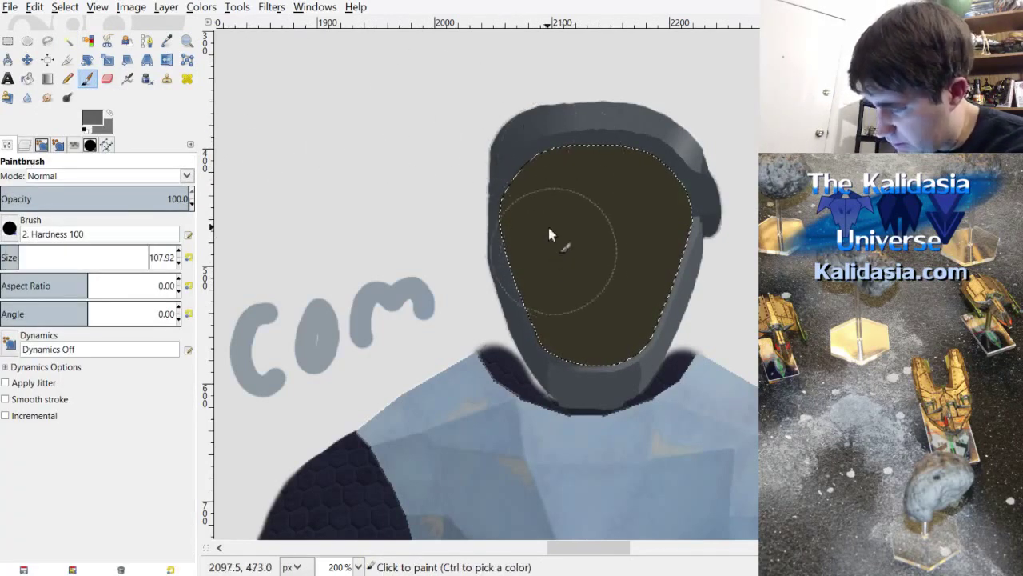
mouse_move(548, 227)
left_mouse_down()
mouse_move(574, 228)
mouse_move(609, 182)
mouse_move(658, 260)
left_mouse_up()
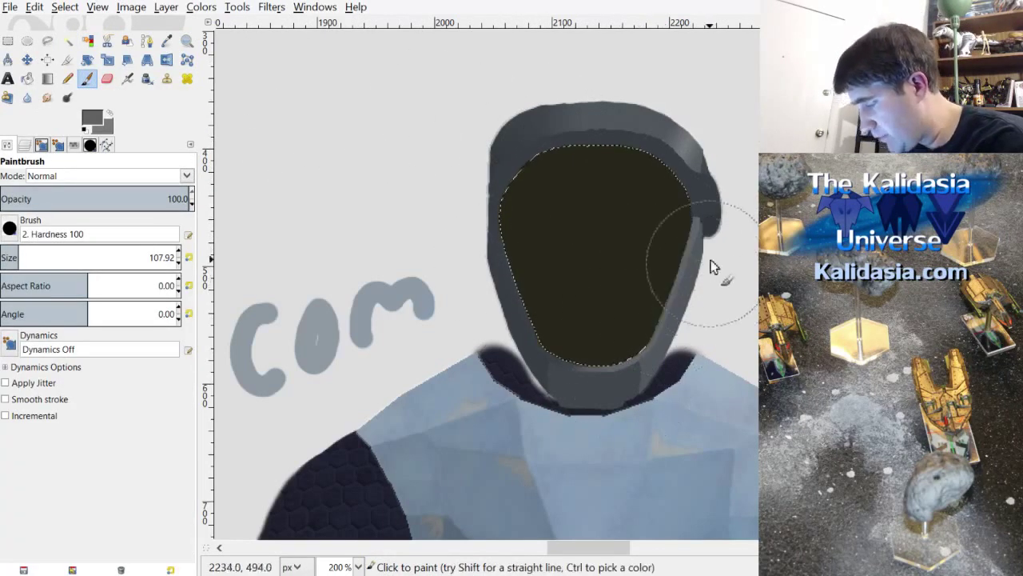
left_click(65, 6)
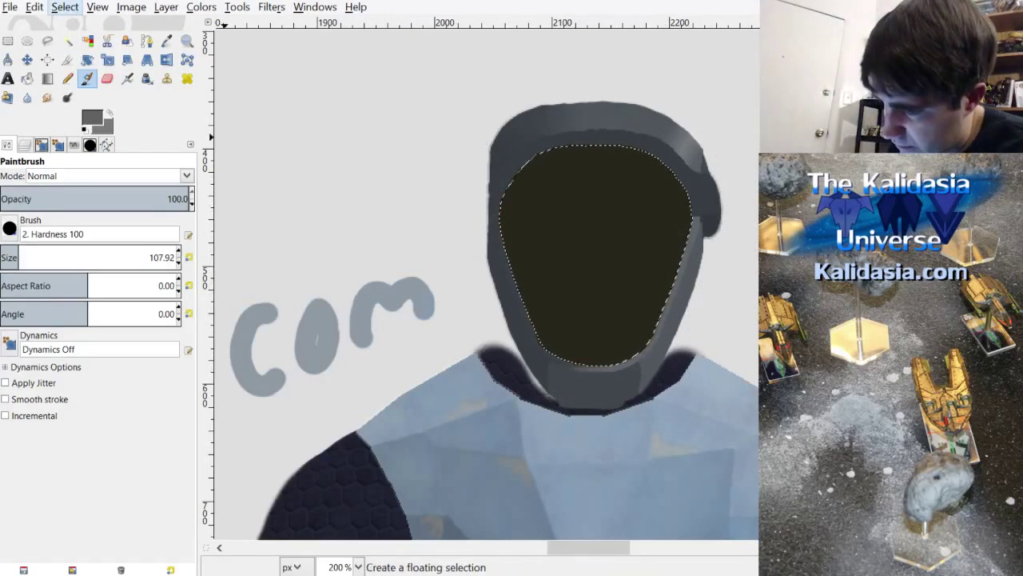
left_click(89, 168)
left_click(90, 168)
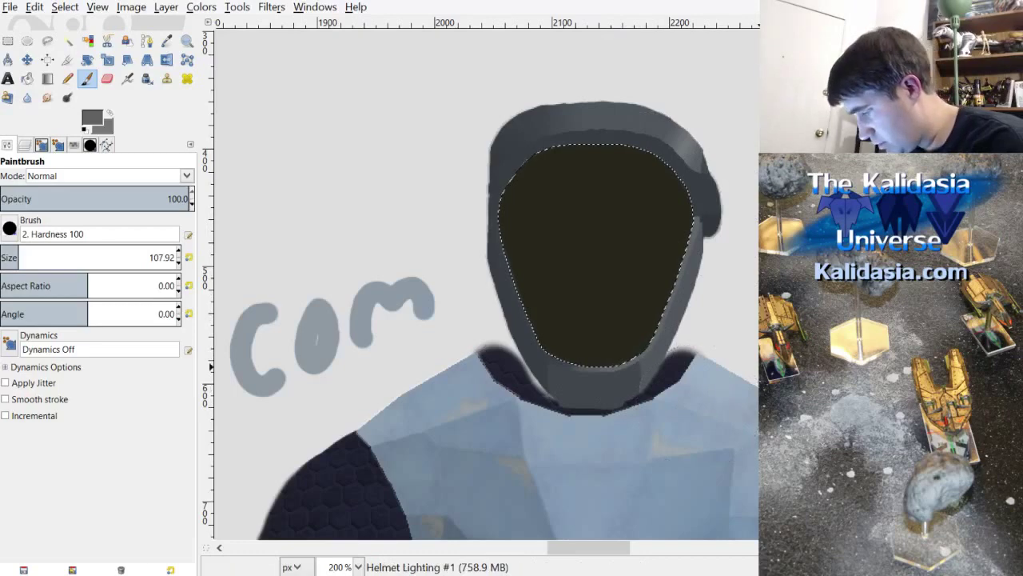
scroll(650, 228, "down", 1)
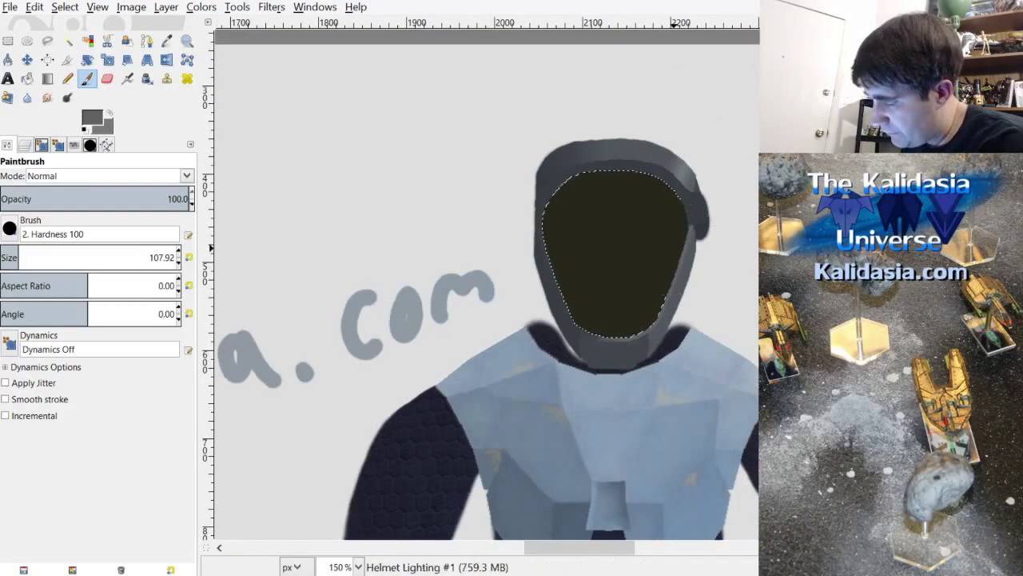
left_click_drag(609, 554, 642, 557)
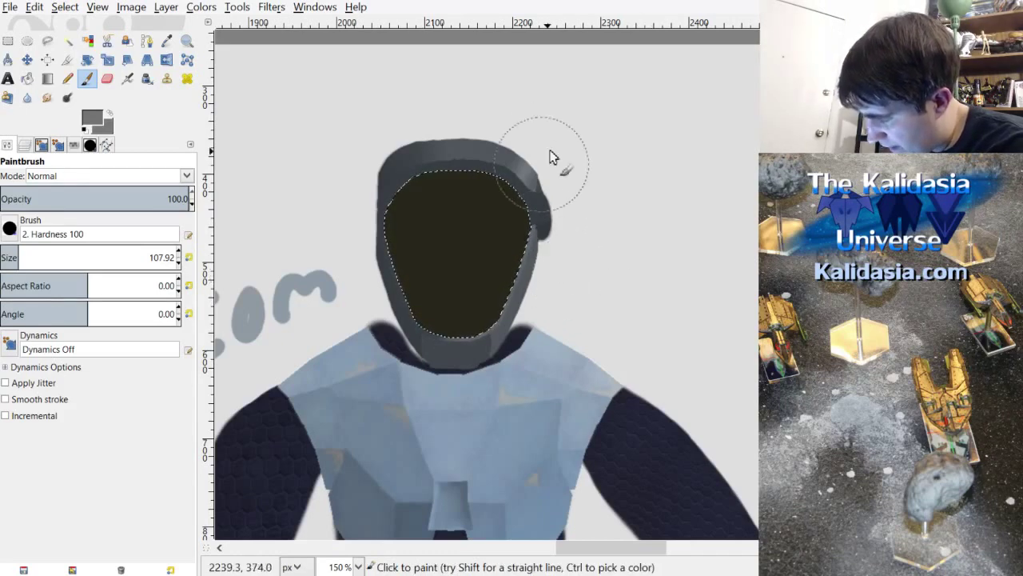
Step: Shrink the brush to about 48 px and paint lighter vertical streaks inside the visor
left_click_drag(10, 257, 7, 257)
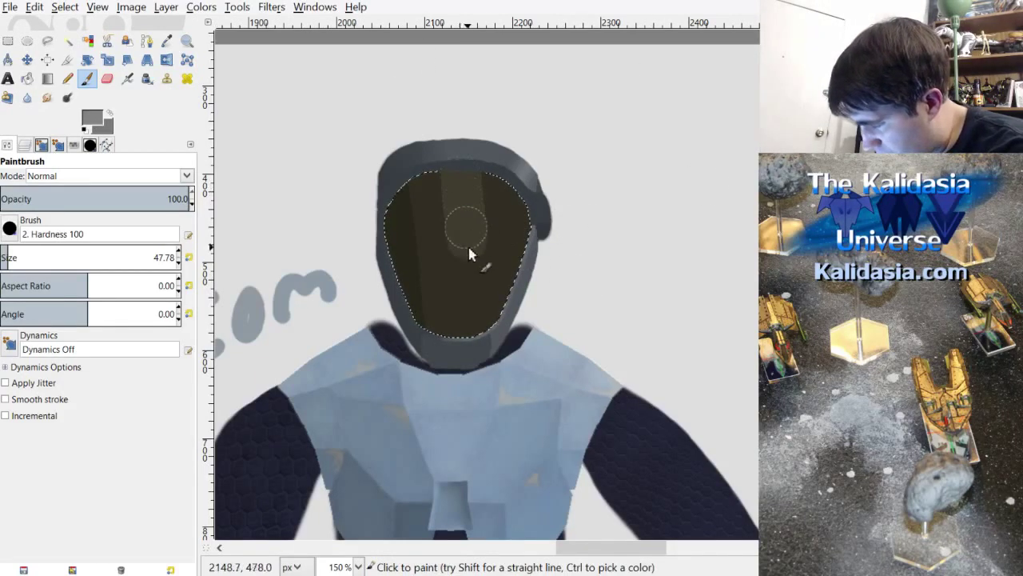
mouse_move(469, 255)
left_mouse_down()
mouse_move(468, 386)
mouse_move(475, 200)
mouse_move(470, 335)
mouse_move(493, 182)
mouse_move(468, 349)
mouse_move(496, 213)
mouse_move(485, 273)
left_mouse_up()
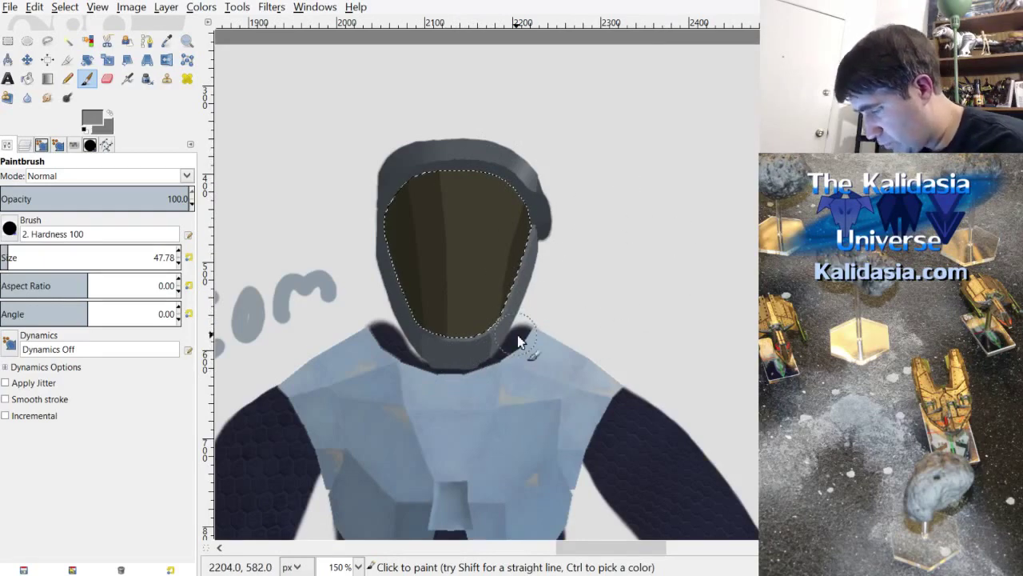
scroll(518, 342, "down", 2)
scroll(524, 260, "up", 4)
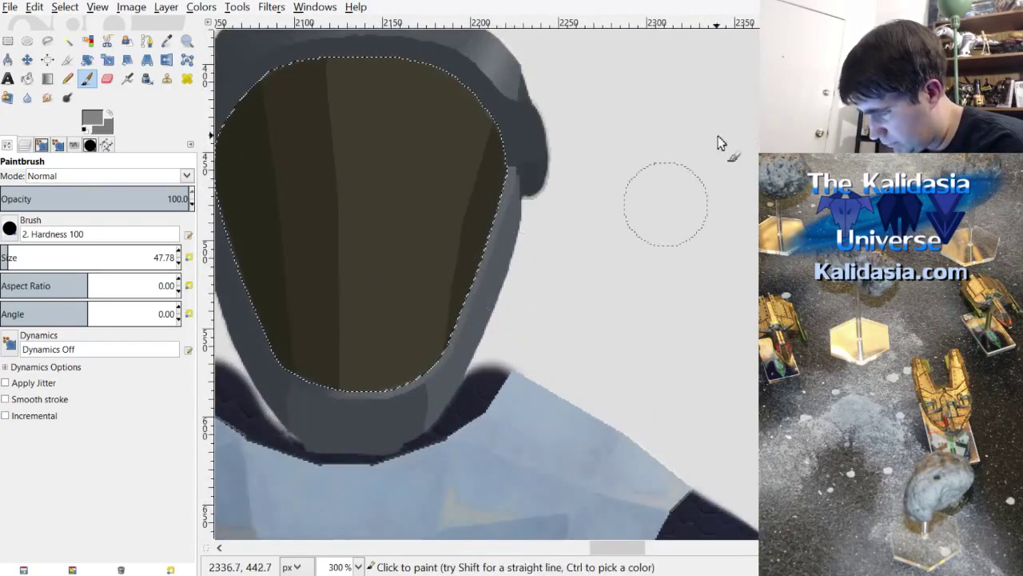
scroll(718, 142, "up", 3)
scroll(631, 548, "left", 3)
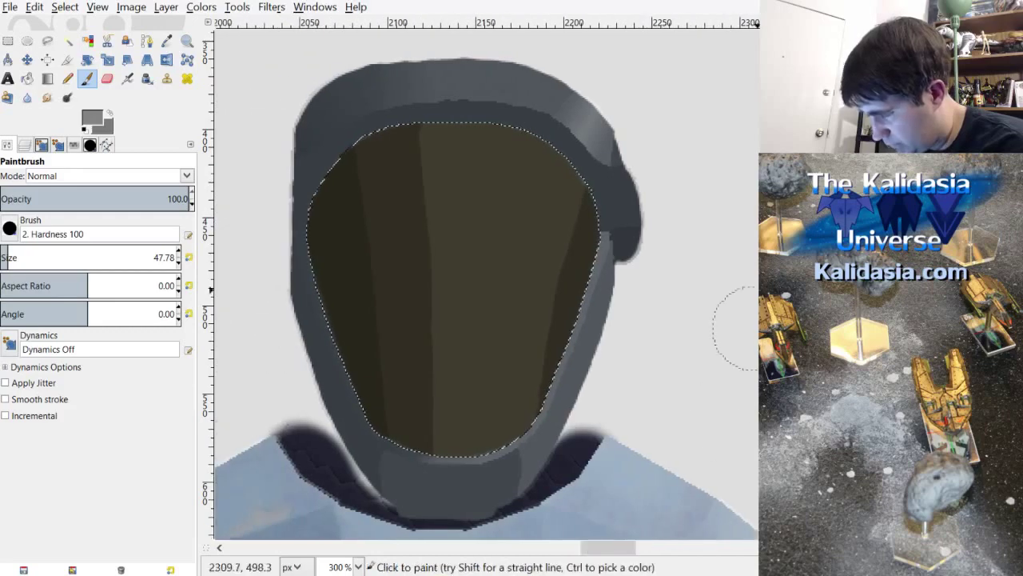
scroll(740, 207, "down", 1)
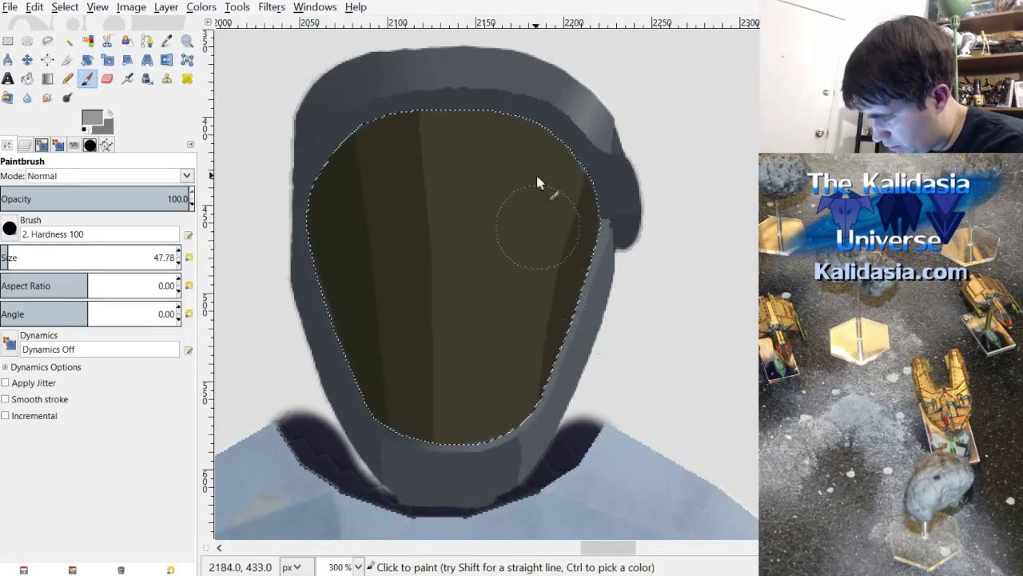
Step: Paint a light vertical stripe down the visor's middle and brighten its upper-right area
left_click_drag(504, 130, 480, 439)
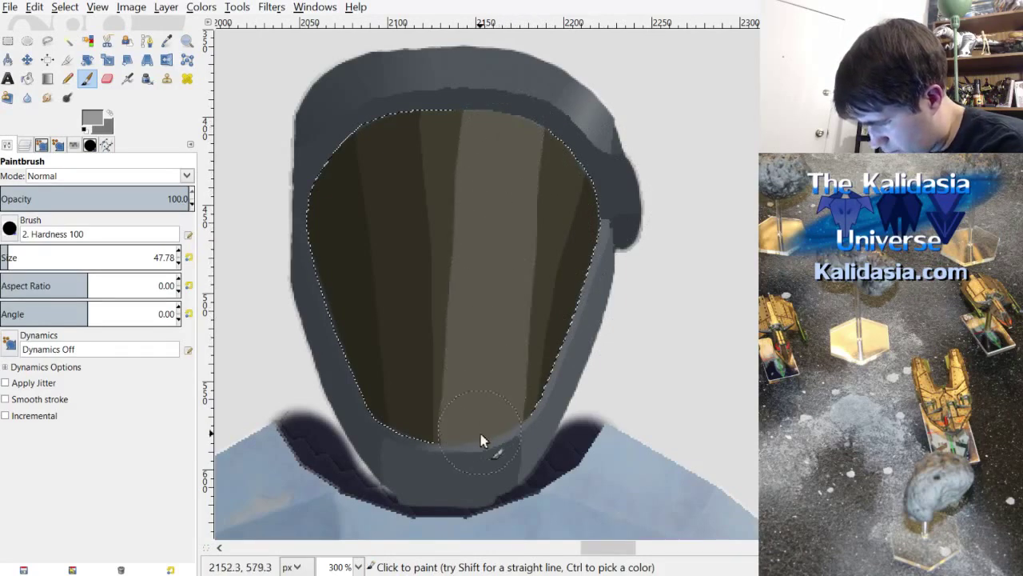
key("ctrl+z")
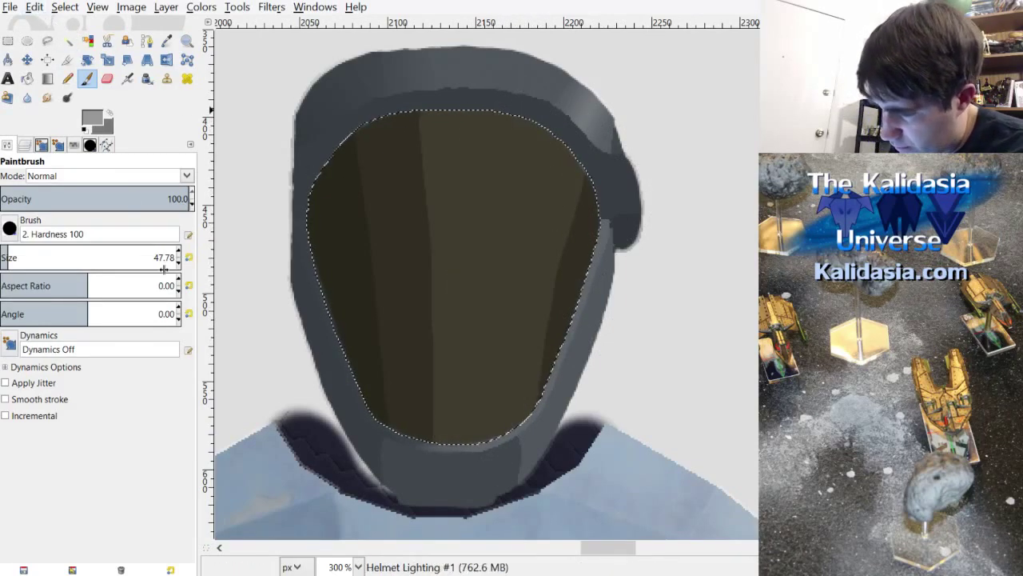
scroll(178, 264, "down", 14)
scroll(178, 264, "down", 4)
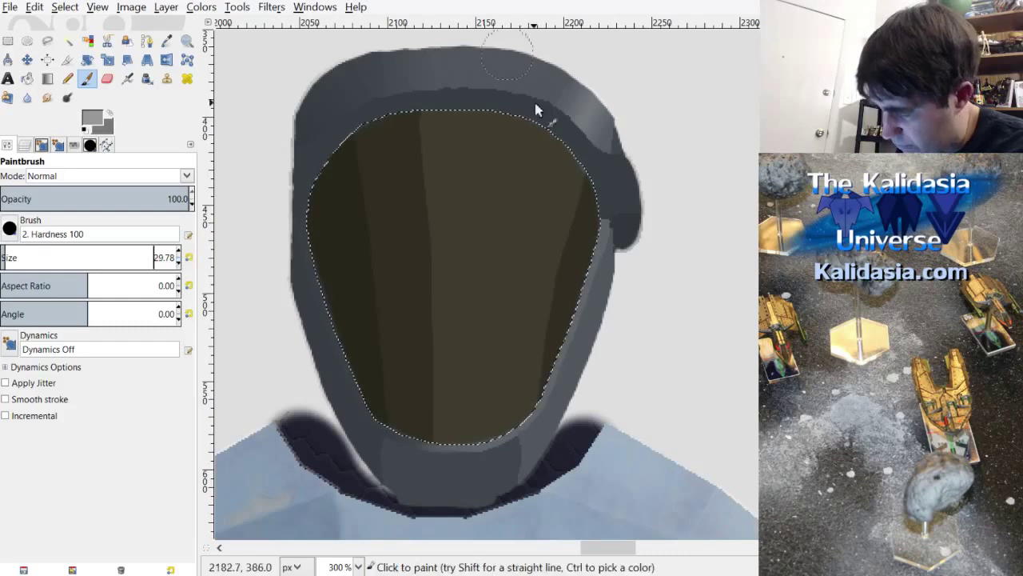
left_click_drag(496, 118, 460, 420)
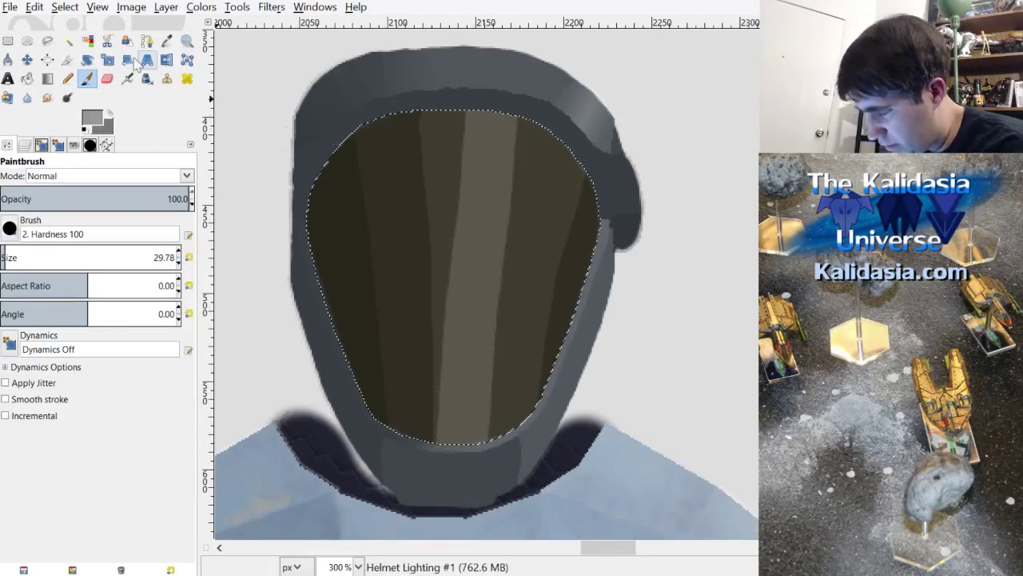
left_click(35, 7)
left_click(40, 28)
left_click_drag(525, 125, 484, 416)
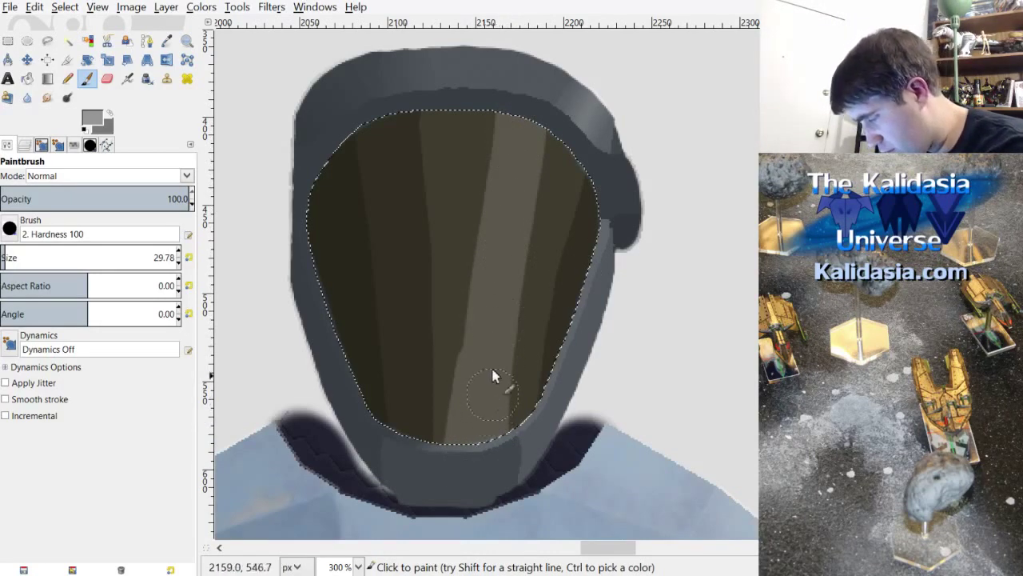
left_click_drag(518, 244, 557, 128)
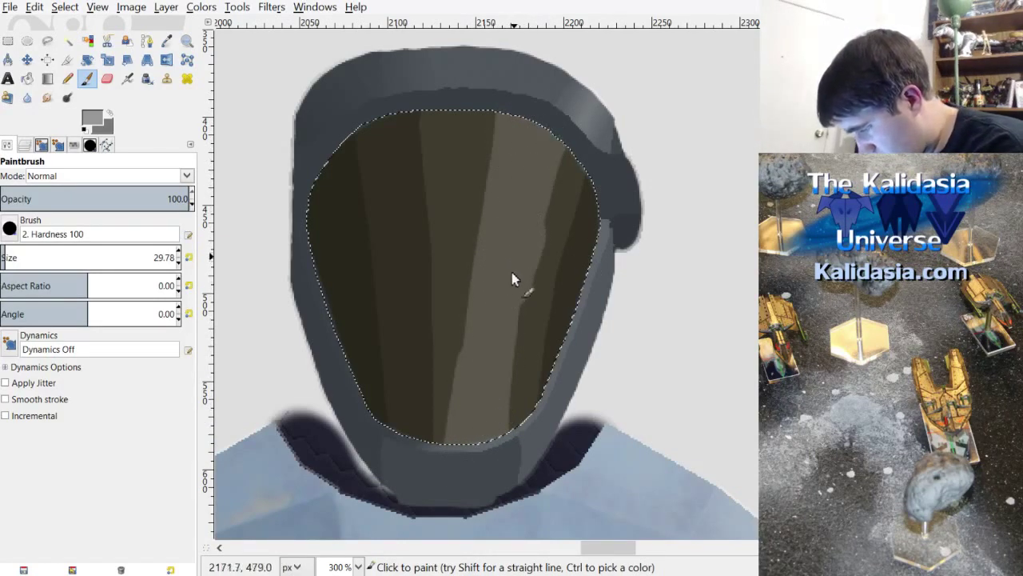
left_click_drag(526, 250, 559, 142)
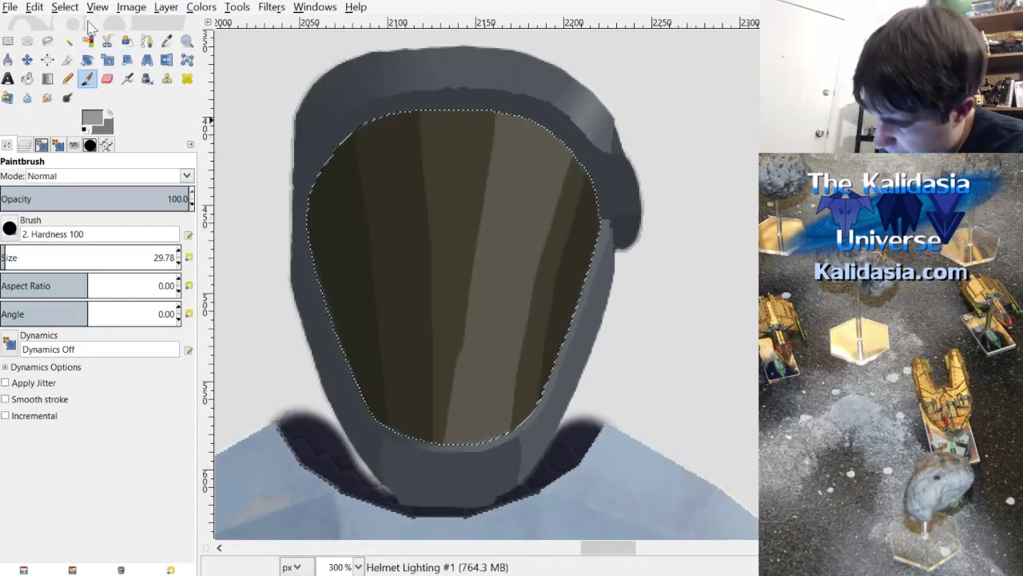
Step: Sample a visor tone, set brush size to 21.78, and darken the stripe's left edge
left_click(166, 41)
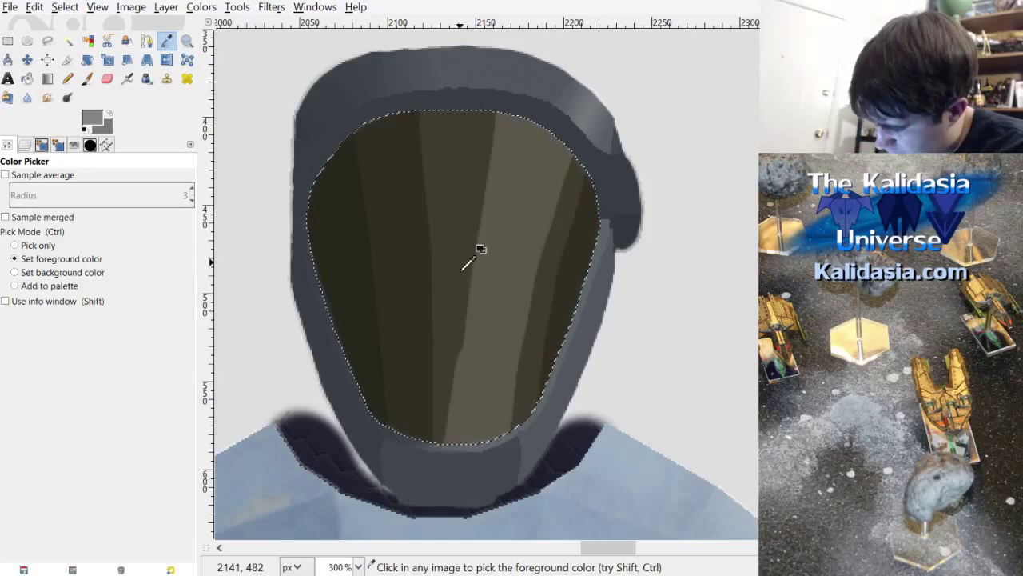
scroll(484, 364, "up", 3, "ctrl")
key("p")
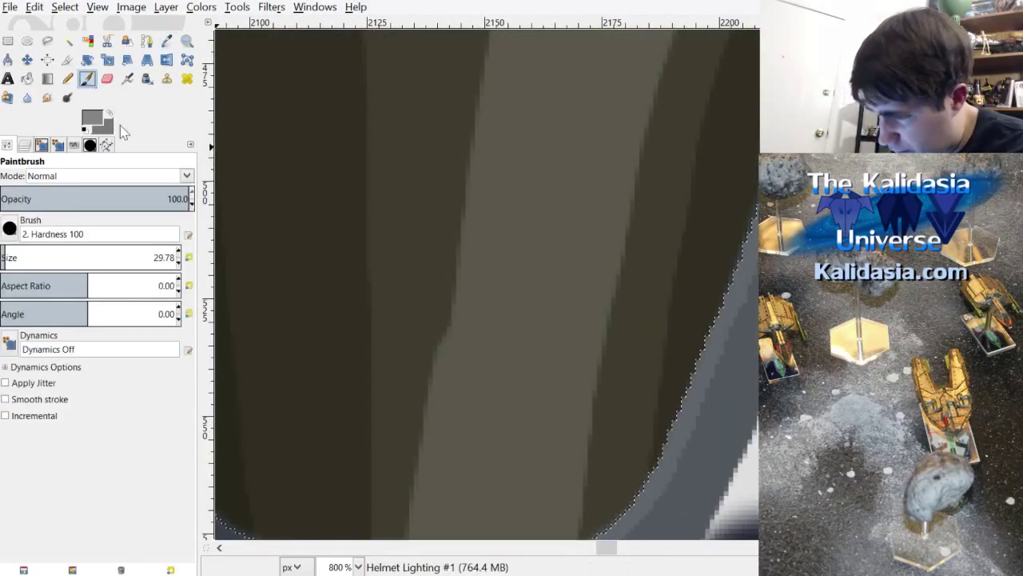
left_click(178, 262)
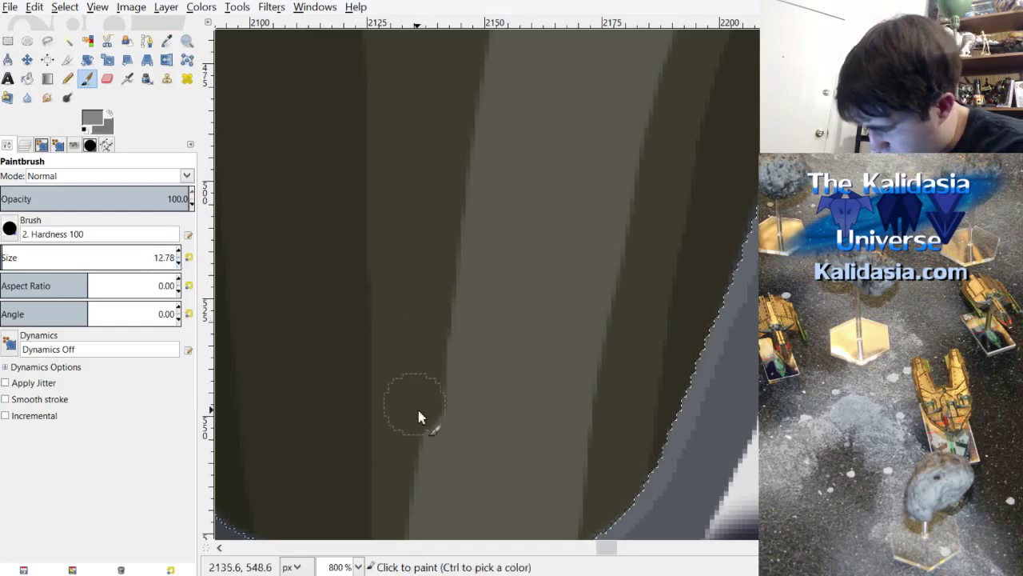
left_click_drag(419, 411, 408, 441)
Step: Sample another colour from the visor and return to the Paintbrush
scroll(589, 219, "down", 3)
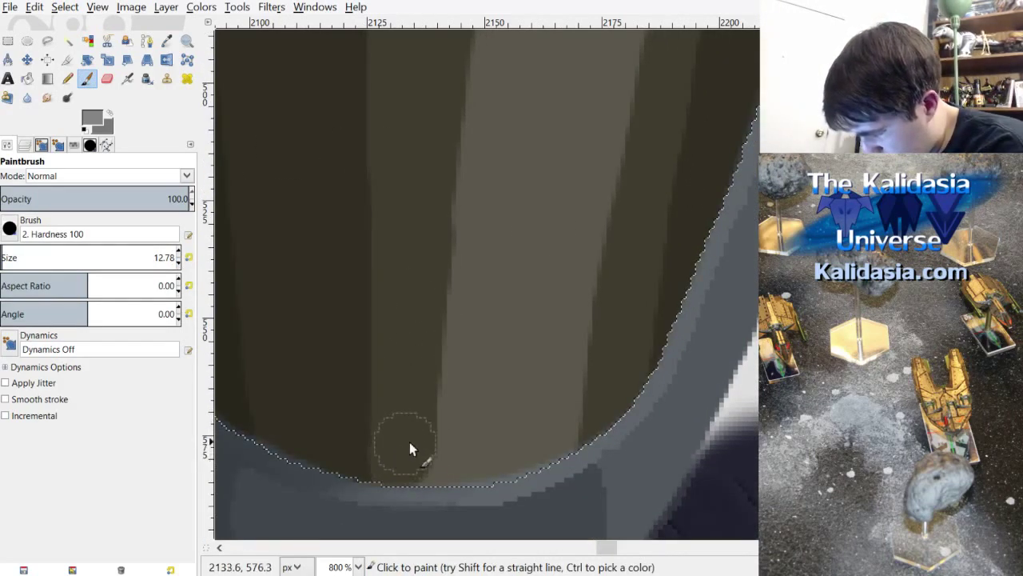
scroll(426, 405, "down", 5)
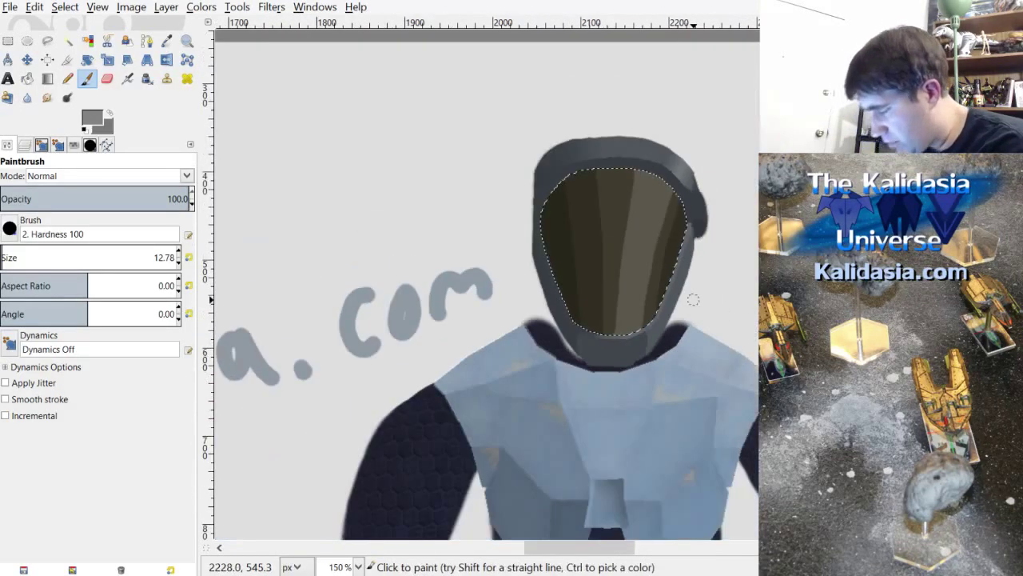
scroll(654, 312, "up", 3)
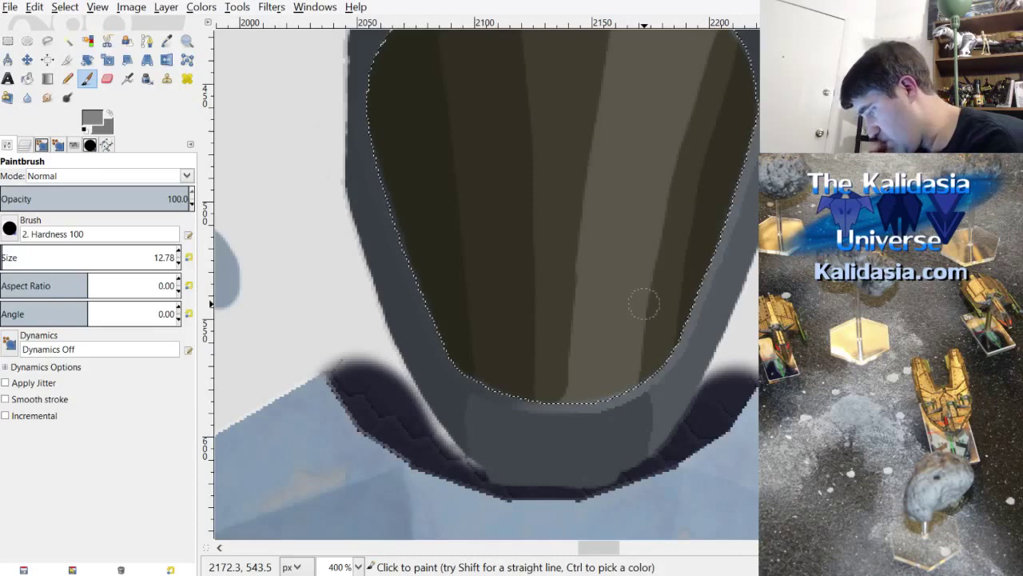
scroll(645, 304, "up", 3)
scroll(645, 304, "down", 3)
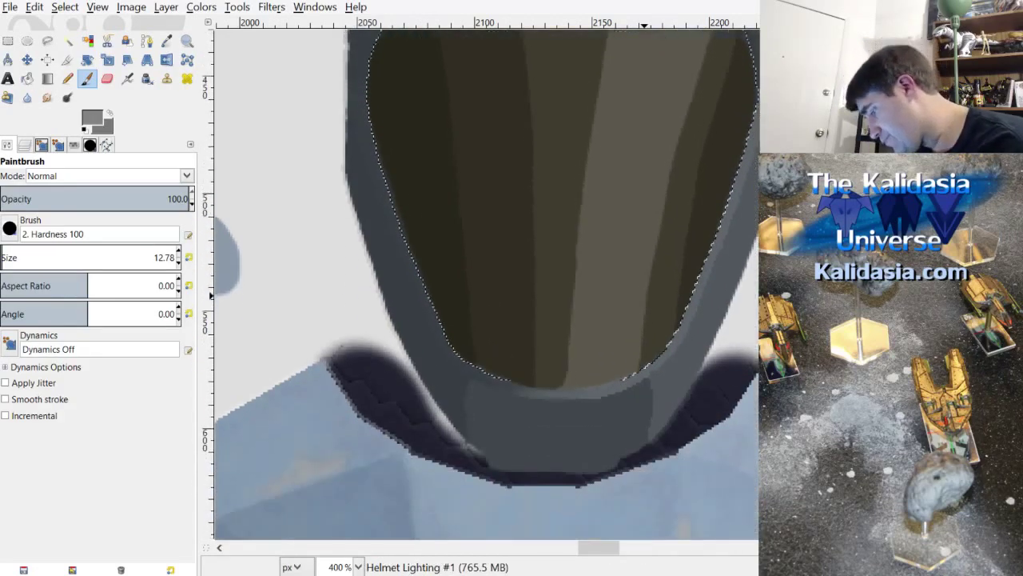
scroll(645, 303, "up", 3)
scroll(644, 416, "down", 3)
scroll(644, 416, "up", 4)
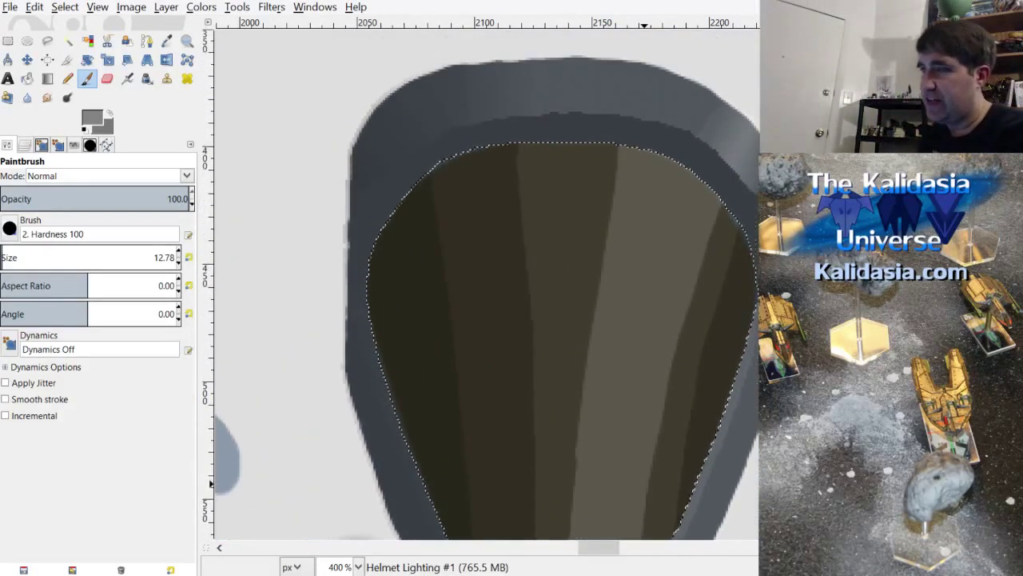
scroll(644, 399, "down", 5)
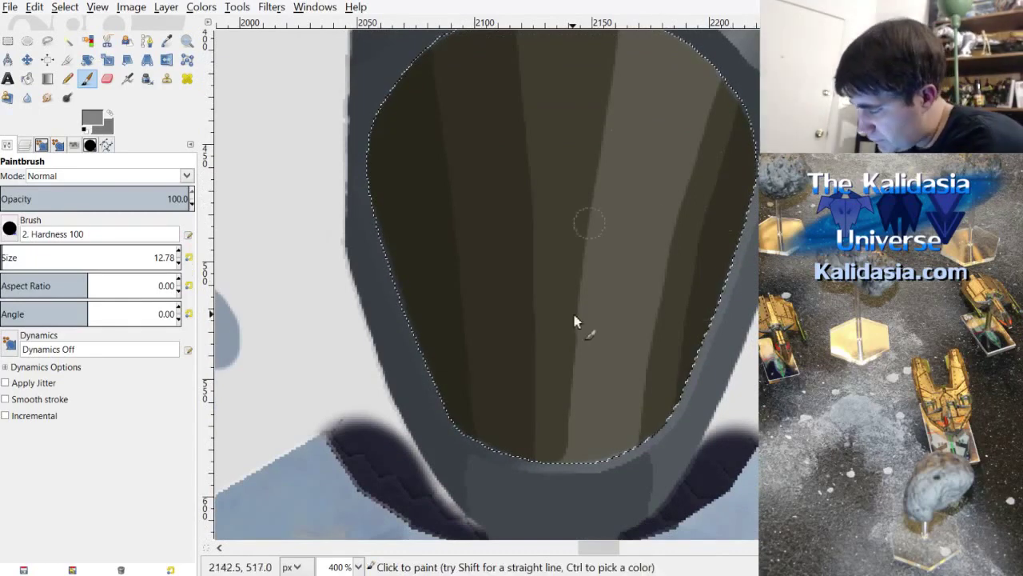
left_click(167, 41)
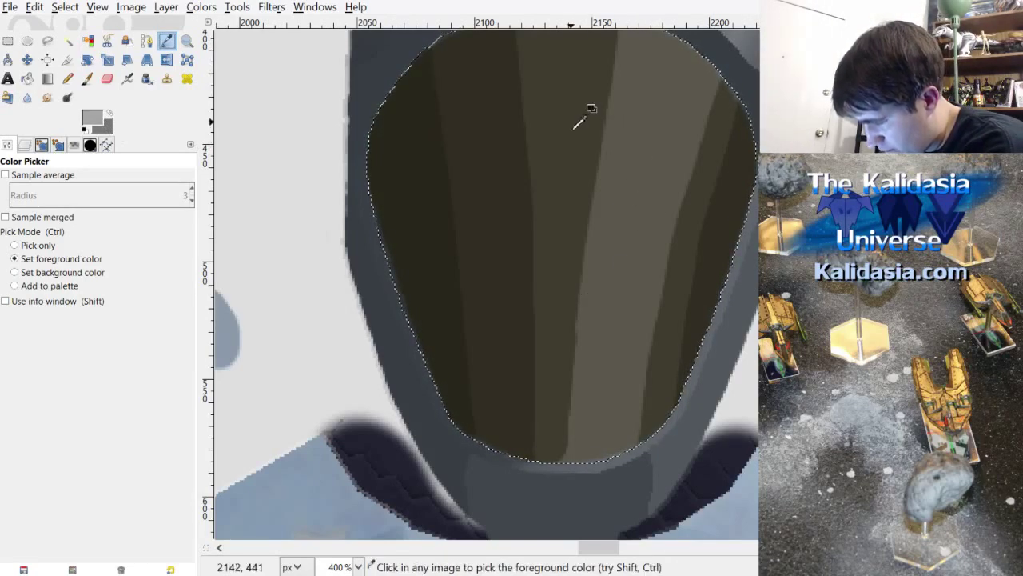
key("p")
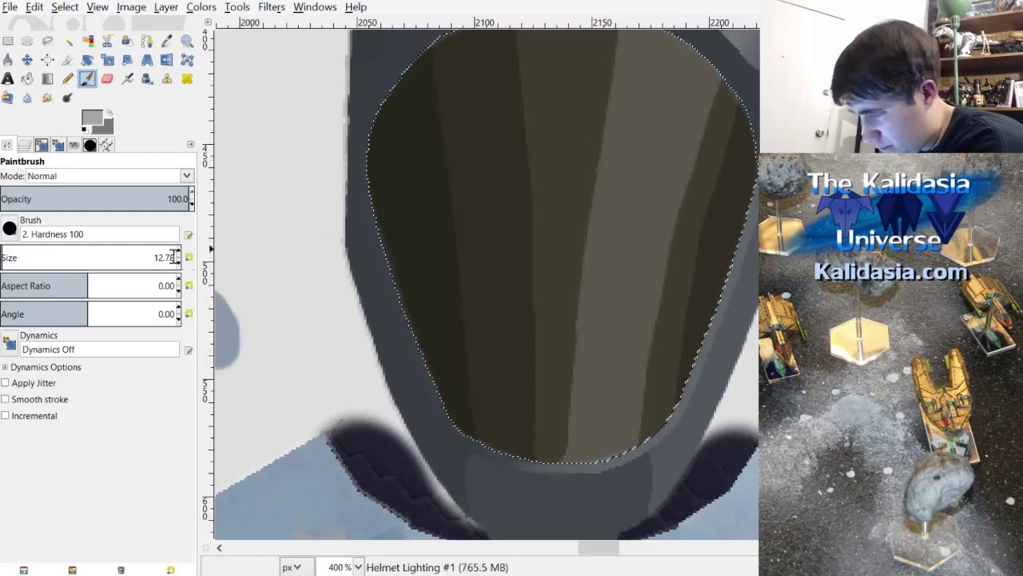
scroll(120, 258, "up", 9)
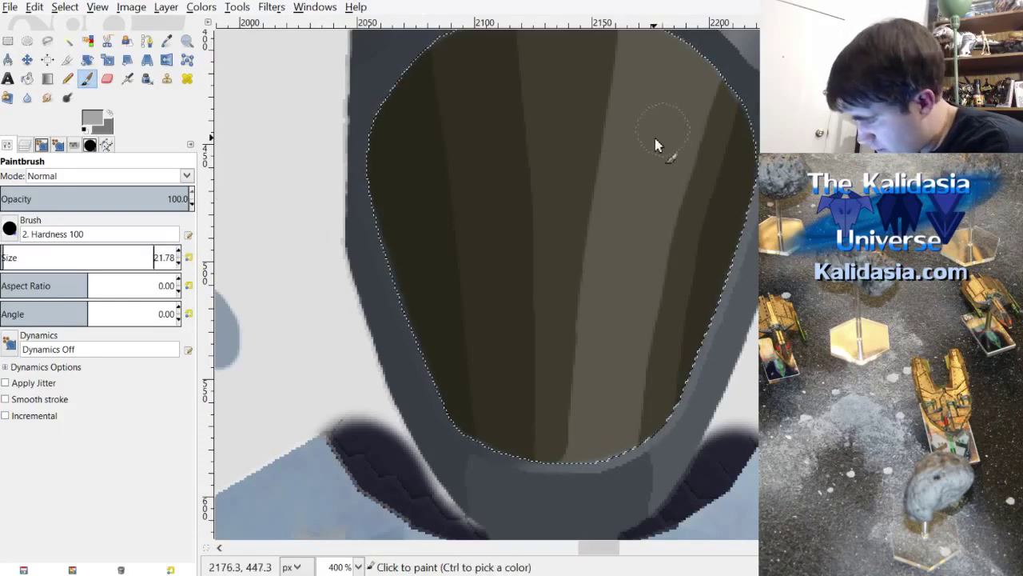
Step: Paint a pale rounded highlight streak down the visor's upper right, repainting it twice
left_click_drag(655, 138, 607, 264)
key("minus")
key("minus")
key("minus")
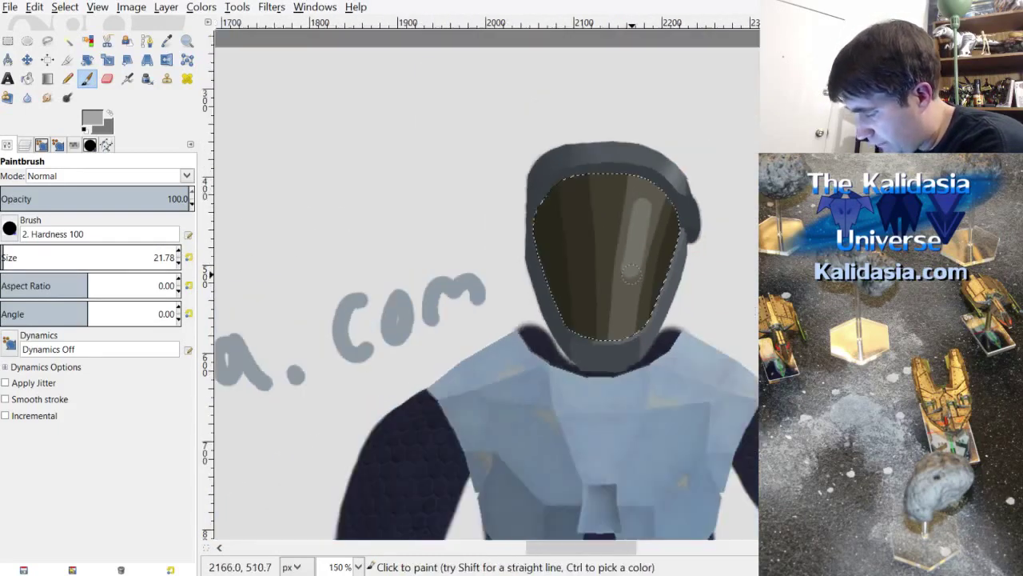
scroll(710, 254, "down", 2, "ctrl")
scroll(709, 271, "up", 3, "ctrl")
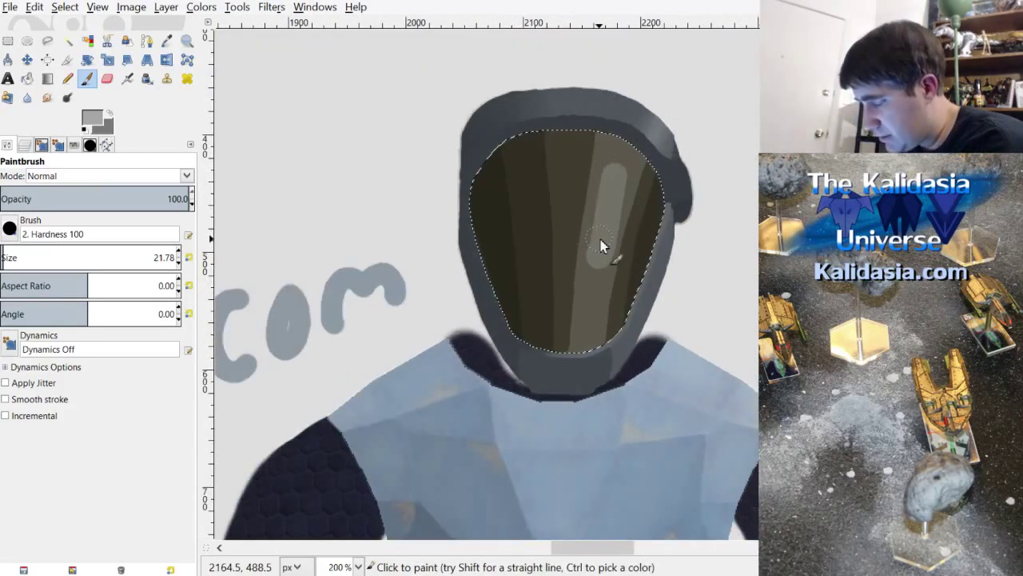
scroll(600, 239, "up", 2, "ctrl")
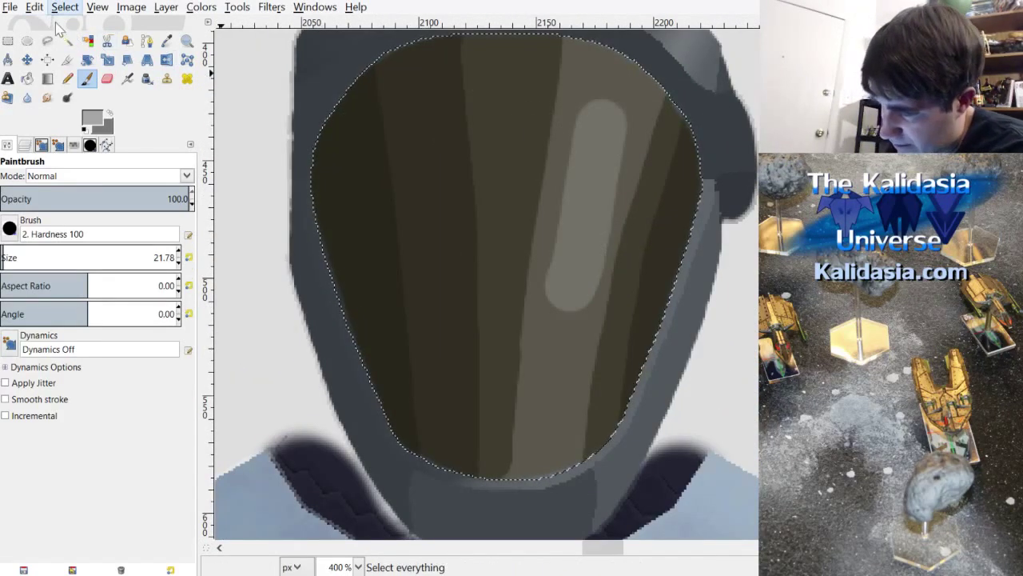
key("ctrl+z")
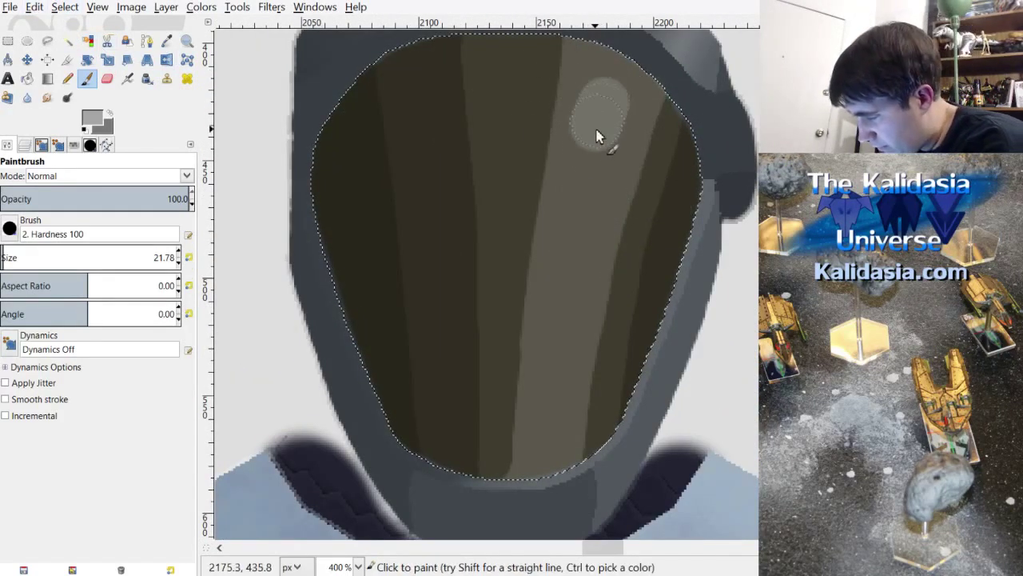
left_click_drag(596, 136, 565, 264)
key("ctrl+z")
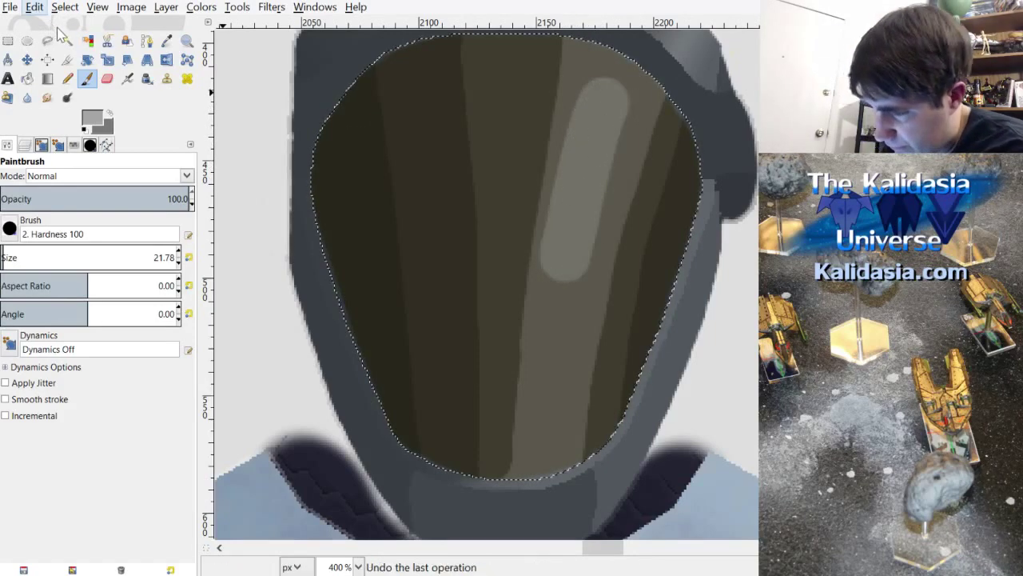
mouse_move(608, 130)
left_mouse_down()
mouse_move(588, 231)
mouse_move(573, 245)
left_mouse_up()
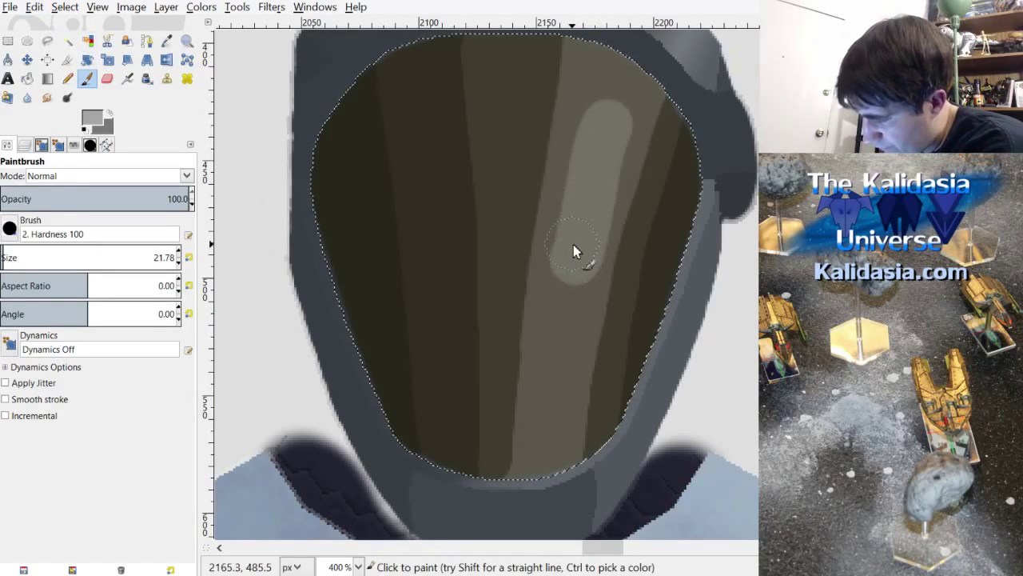
scroll(574, 244, "down", 3)
scroll(616, 267, "up", 3)
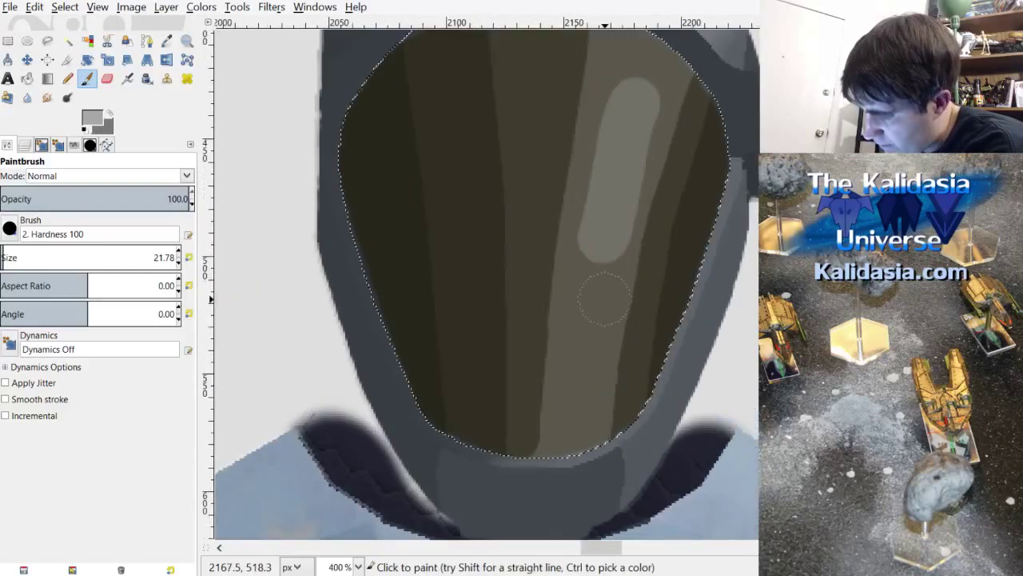
scroll(616, 268, "down", 2)
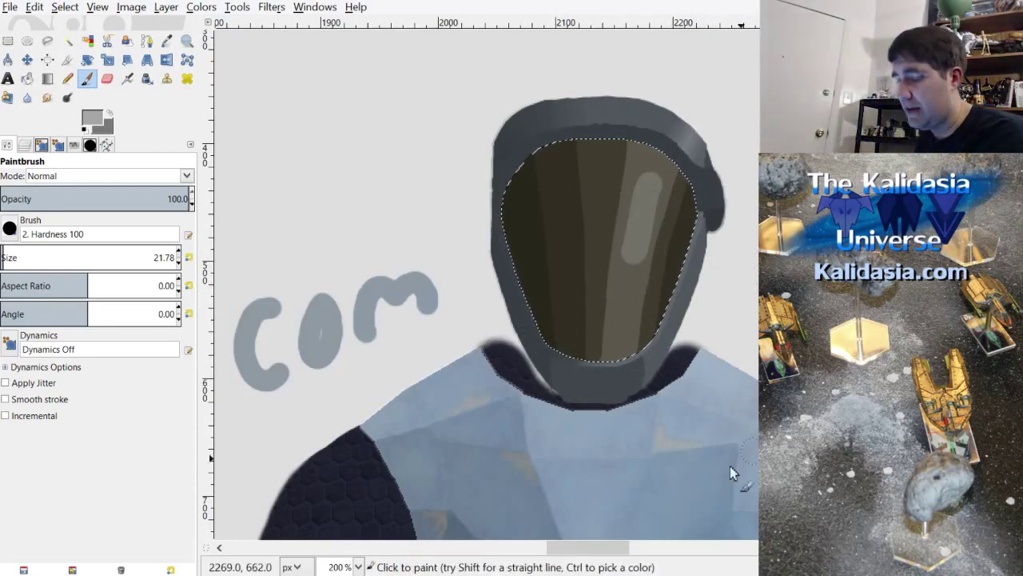
mouse_move(615, 547)
left_mouse_down()
mouse_move(497, 562)
mouse_move(304, 560)
mouse_move(610, 549)
mouse_move(600, 548)
left_mouse_up()
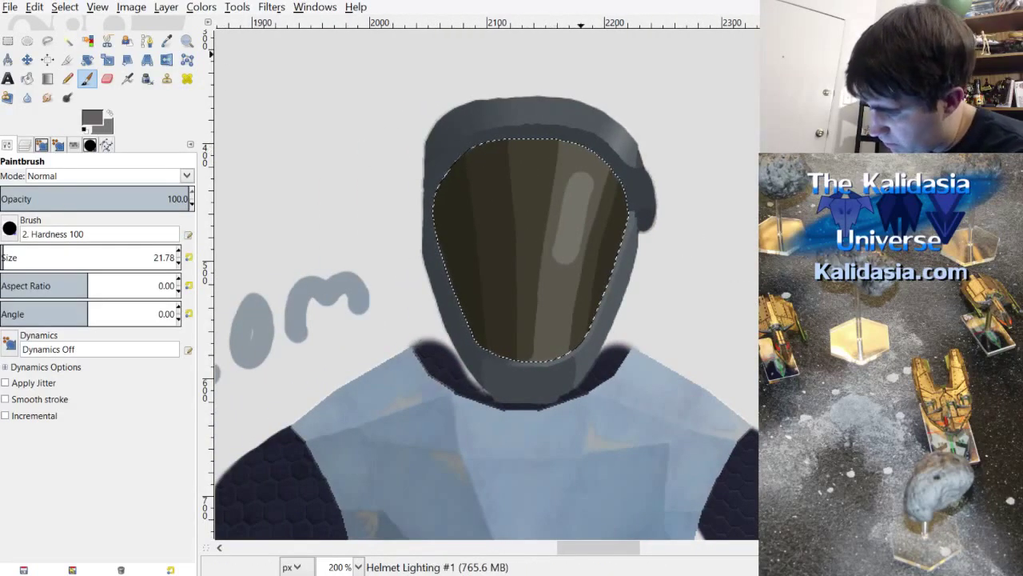
Step: Use black with a Subtract-mode brush at size 61.14 to darken the visor's lower band
key("x")
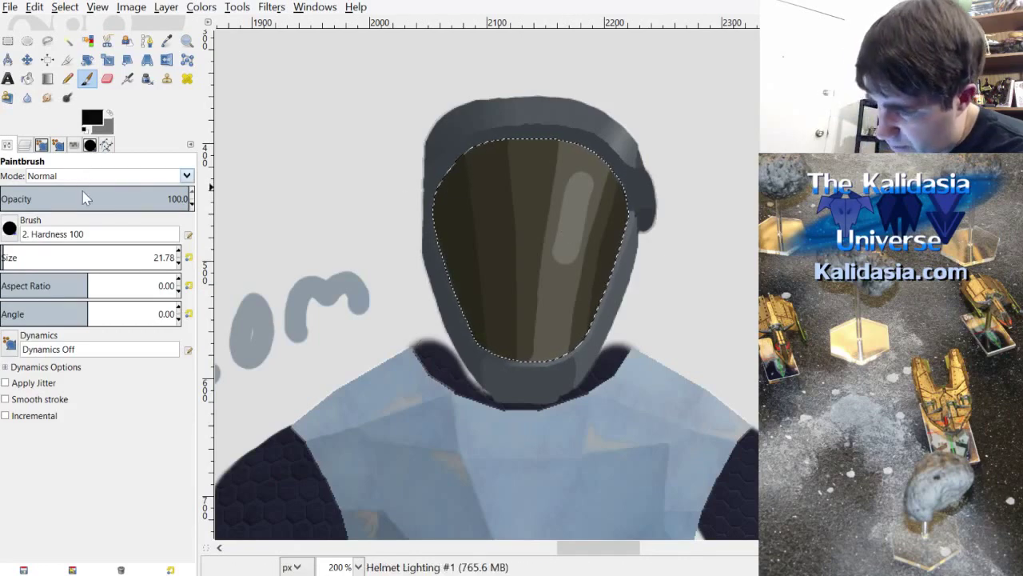
key("shift+plus")
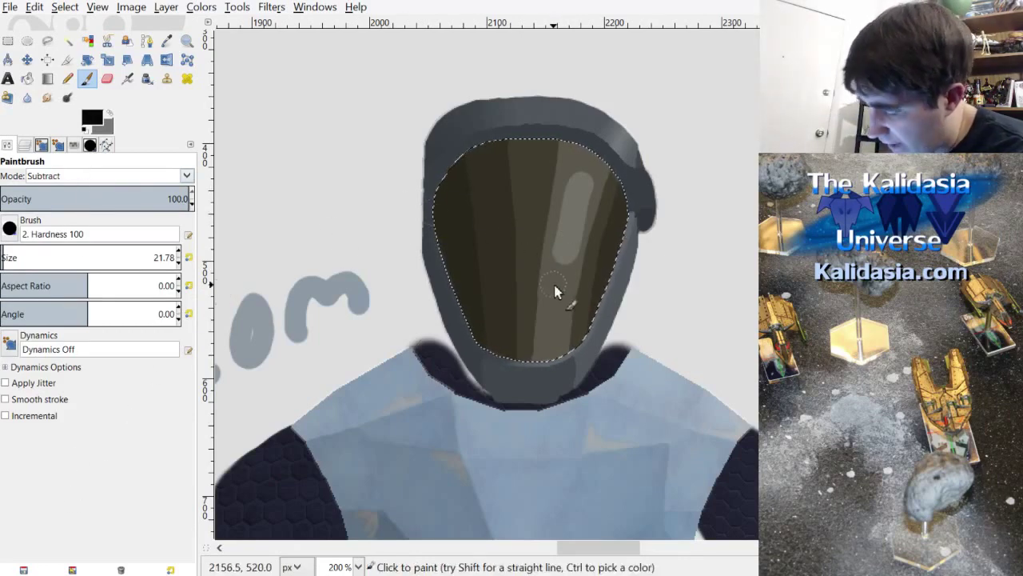
key("plus")
key("plus")
key("bracketright")
key("bracketright")
key("bracketright")
key("bracketright")
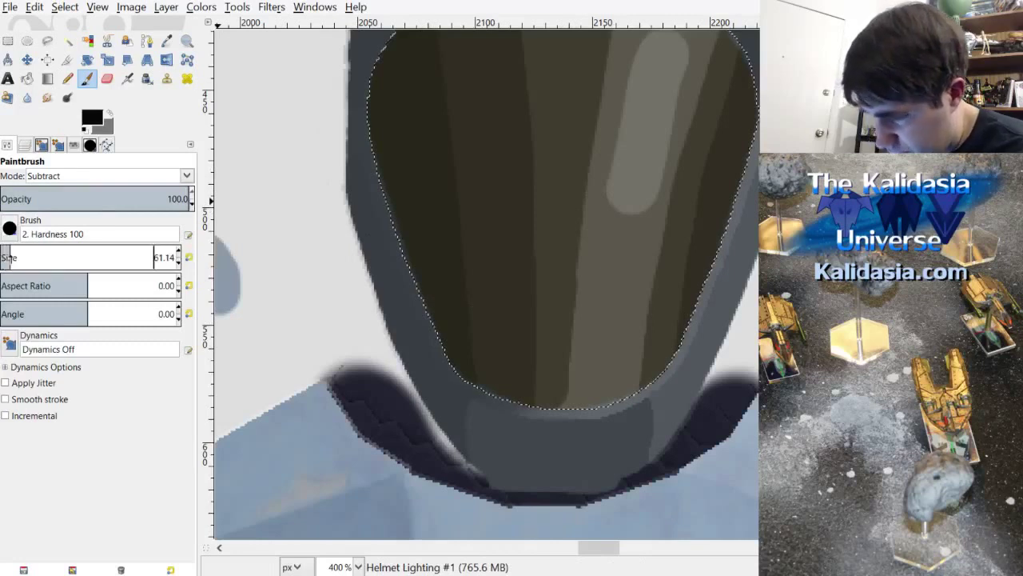
mouse_move(567, 382)
left_mouse_down()
mouse_move(462, 395)
mouse_move(576, 331)
mouse_move(658, 383)
mouse_move(639, 433)
mouse_move(521, 406)
mouse_move(707, 513)
left_mouse_up()
key("ctrl+z")
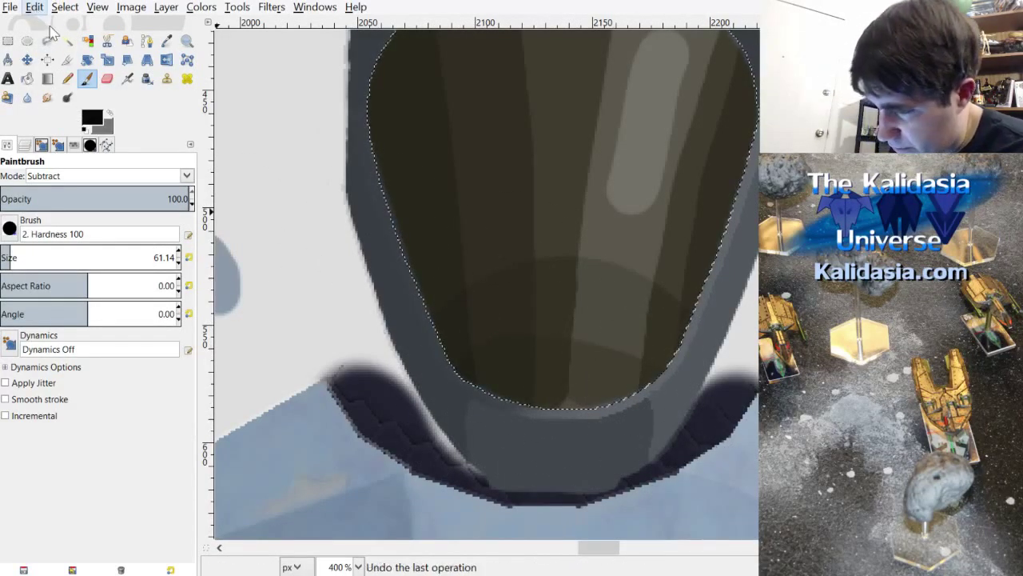
key("ctrl+z")
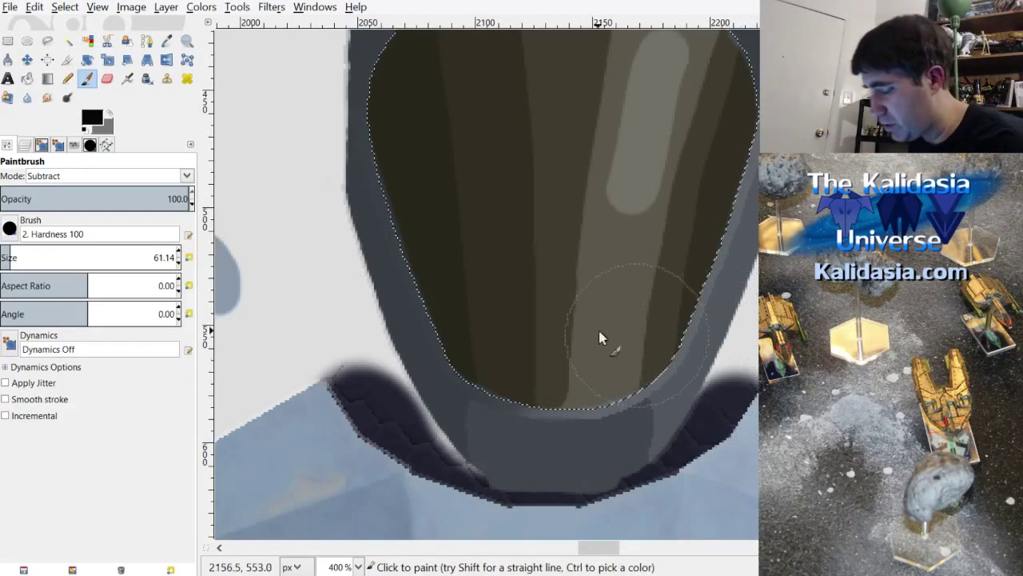
mouse_move(519, 372)
left_mouse_down()
mouse_move(460, 363)
mouse_move(578, 334)
mouse_move(693, 407)
left_mouse_up()
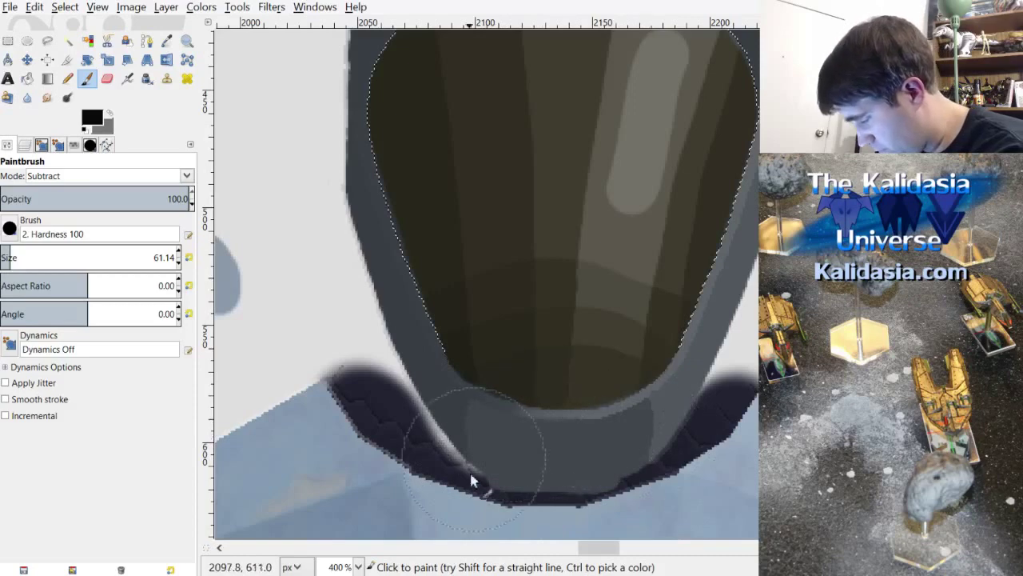
key("minus")
key("minus")
key("minus")
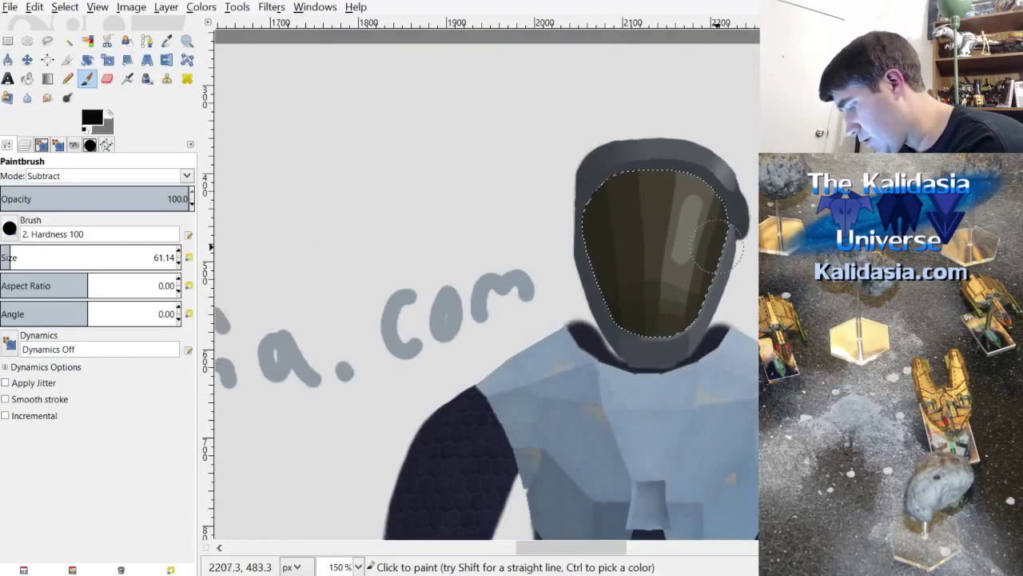
Step: Zoom out over the figure, save Alendar.xcf with Ctrl+S, and pan back to the visor
key("minus")
scroll(689, 250, "up", 3)
scroll(695, 256, "down", 2)
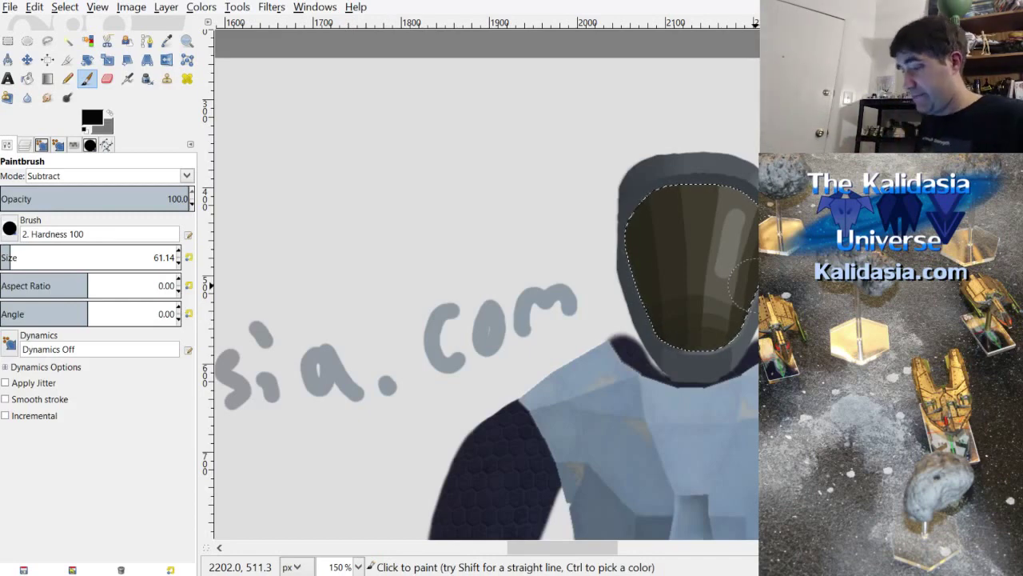
key("ctrl+s")
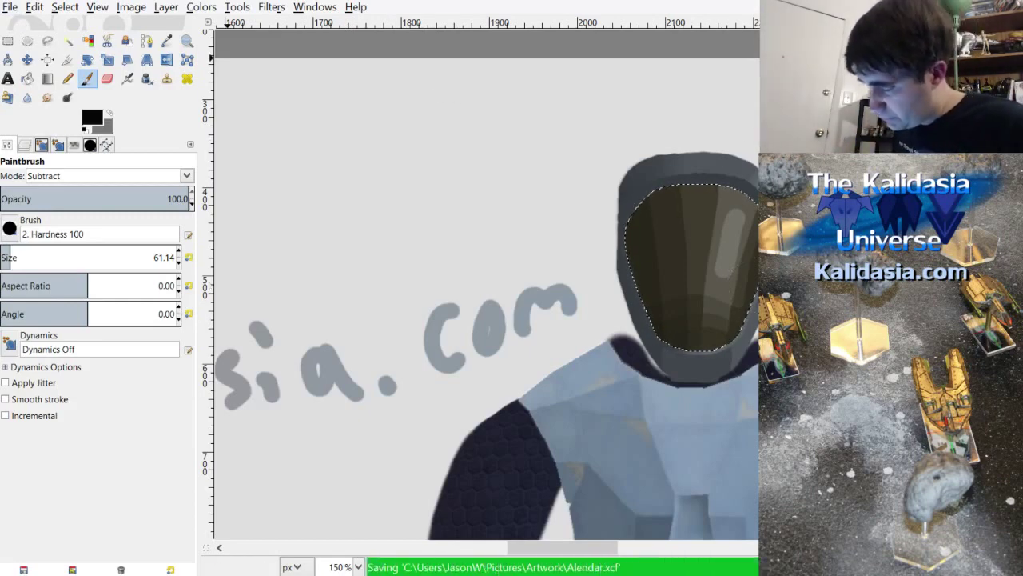
scroll(678, 270, "up", 3)
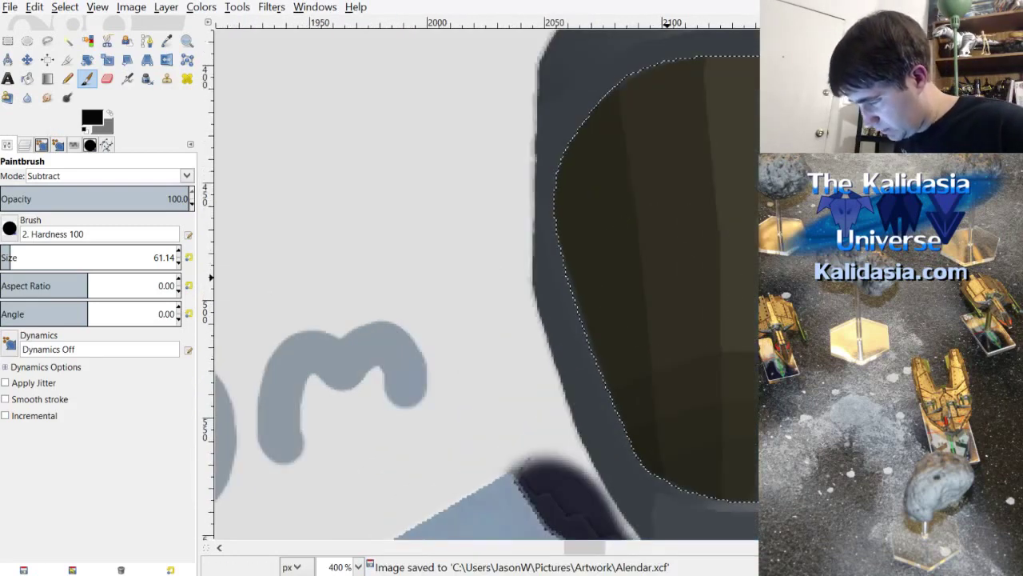
left_click_drag(585, 547, 600, 547)
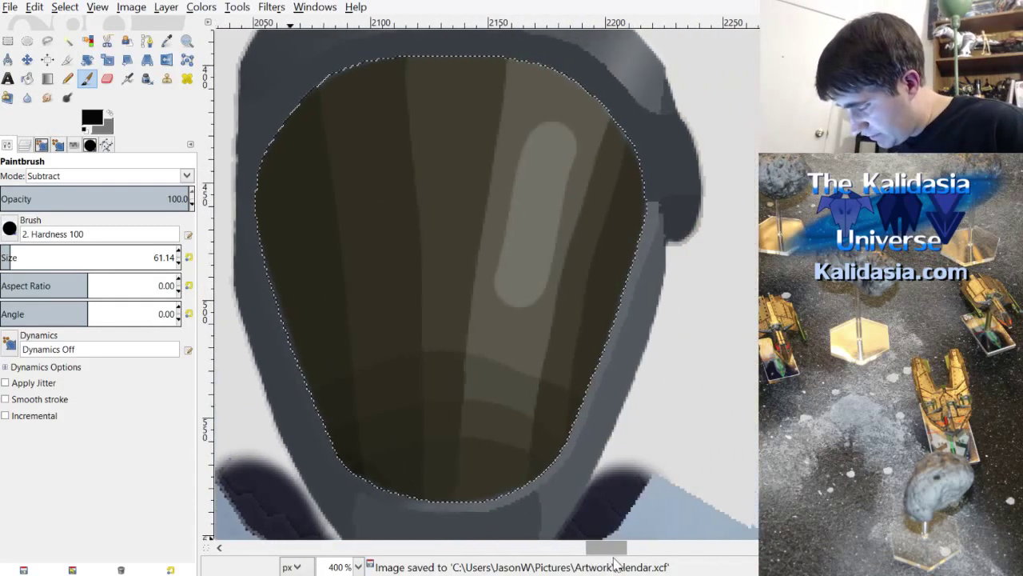
Step: Switch to the soft airbrush at 20.39 px and pick the visor's dark brown-grey
left_click(127, 77)
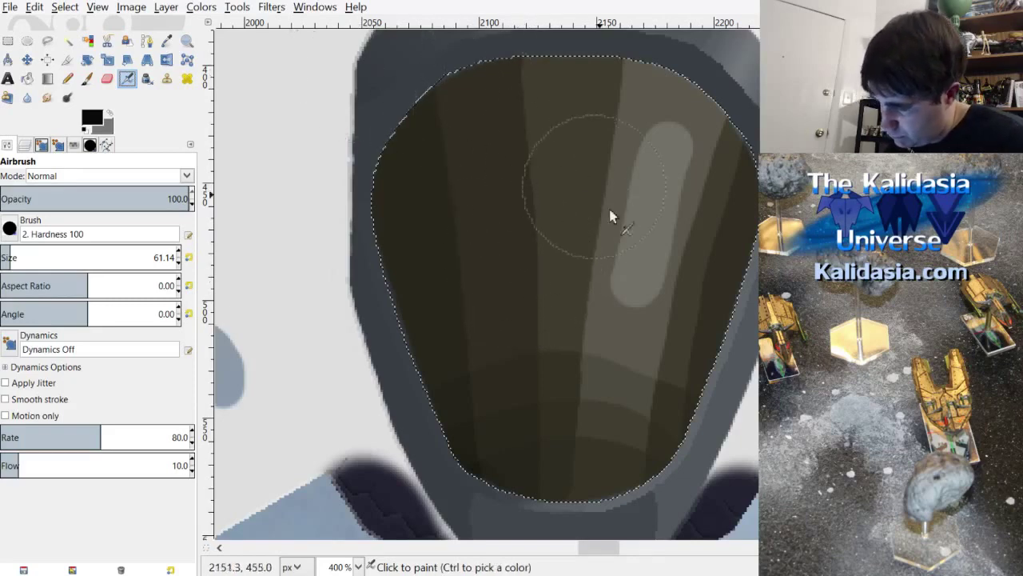
key("ctrl")
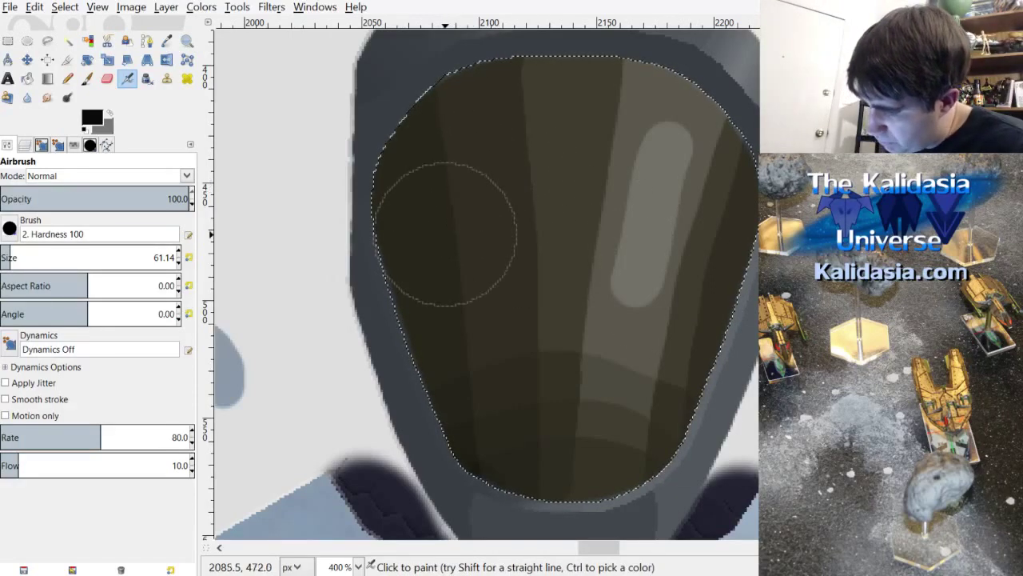
scroll(478, 211, "up", 1)
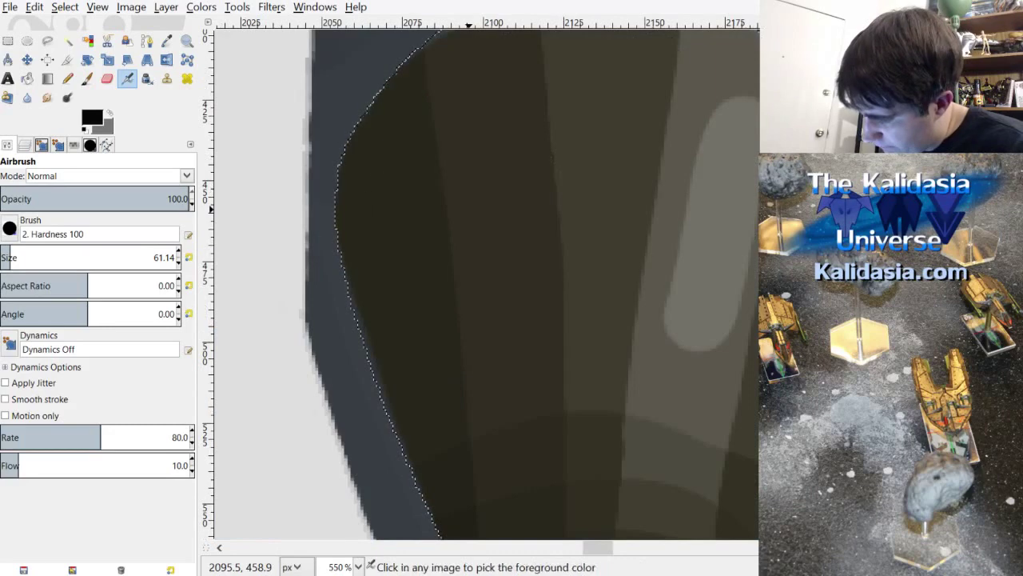
left_click(459, 219, "ctrl")
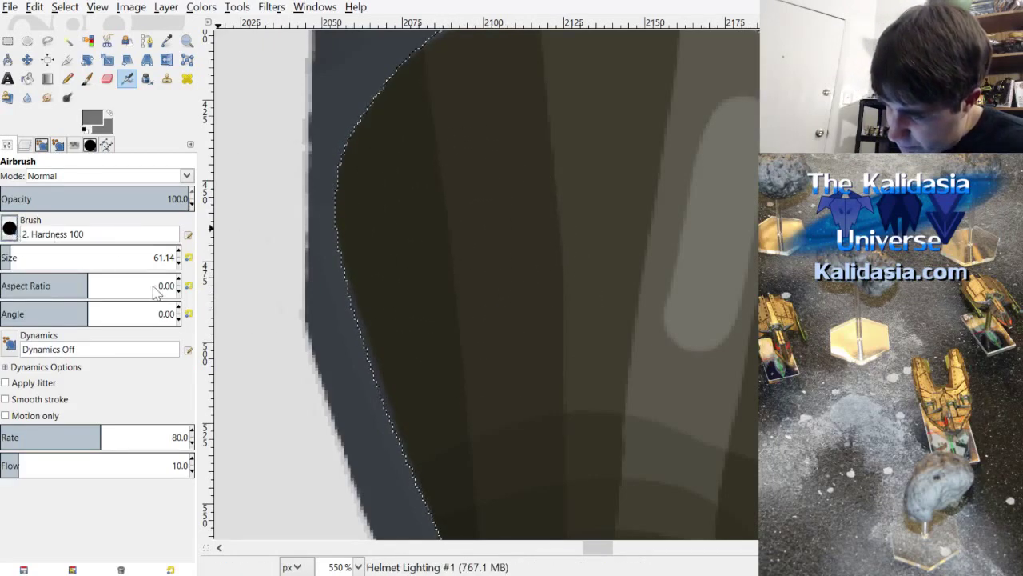
scroll(60, 233, "up", 2)
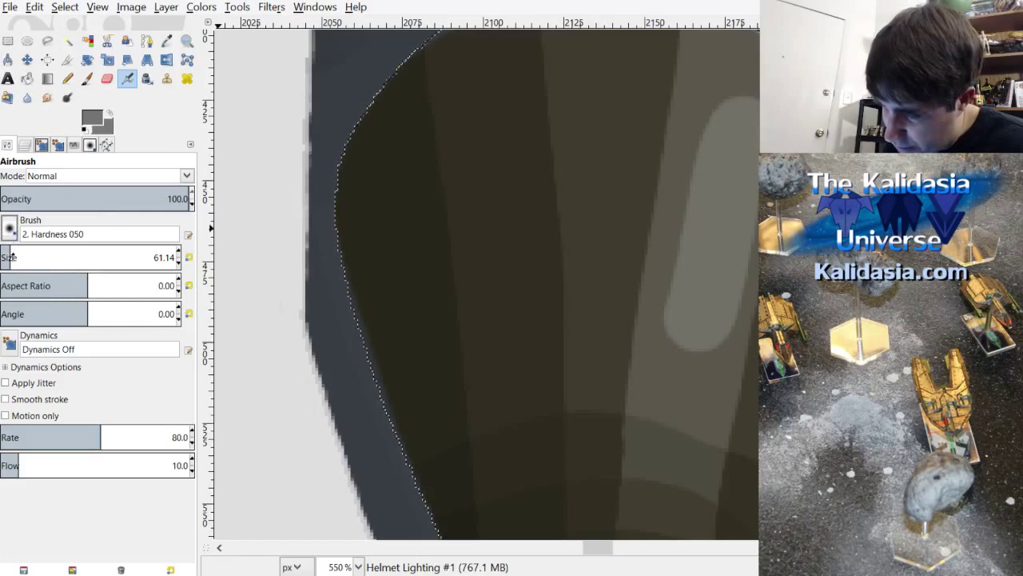
left_click_drag(12, 256, 8, 256)
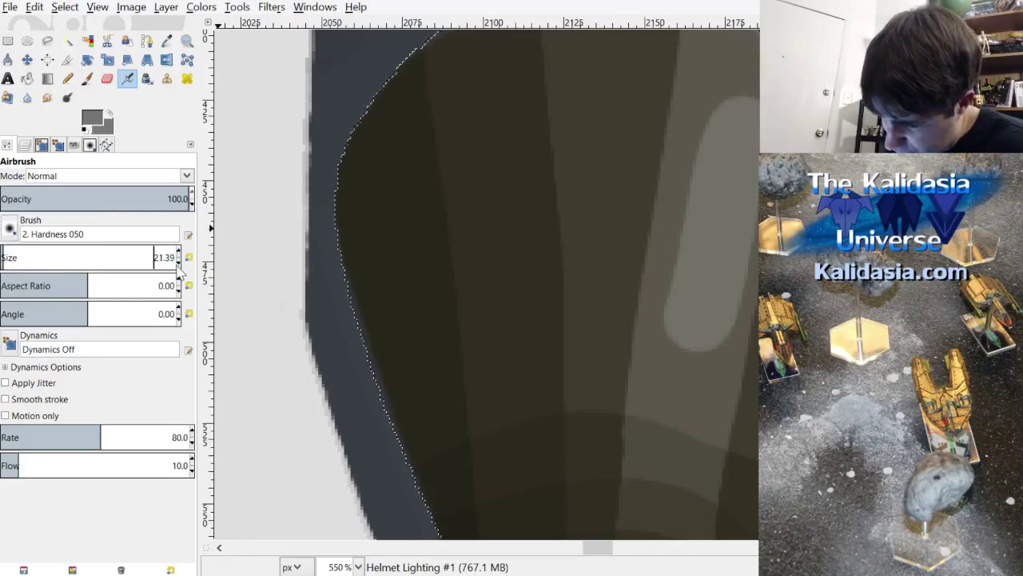
scroll(14, 237, "up", 1)
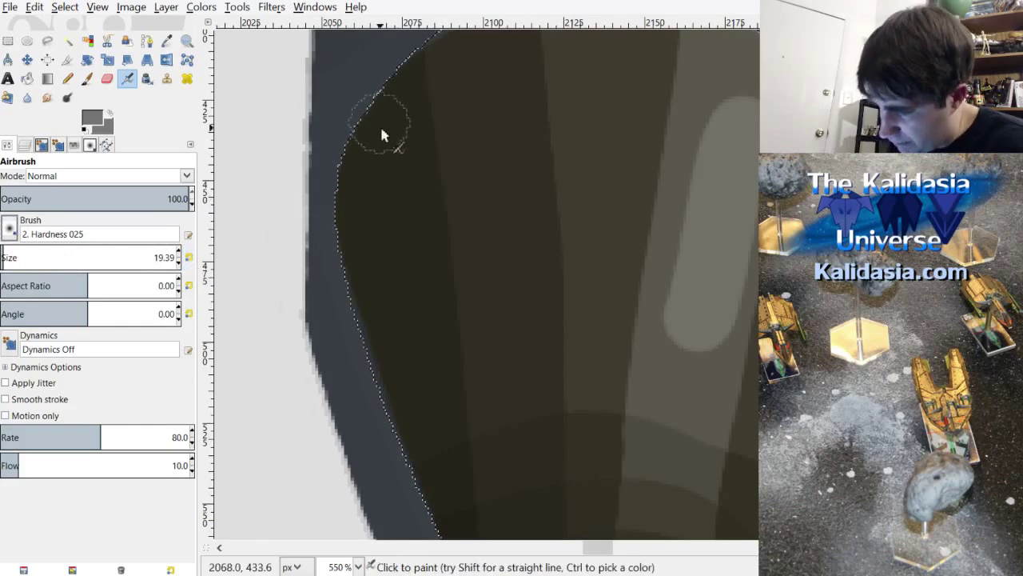
left_click(178, 252)
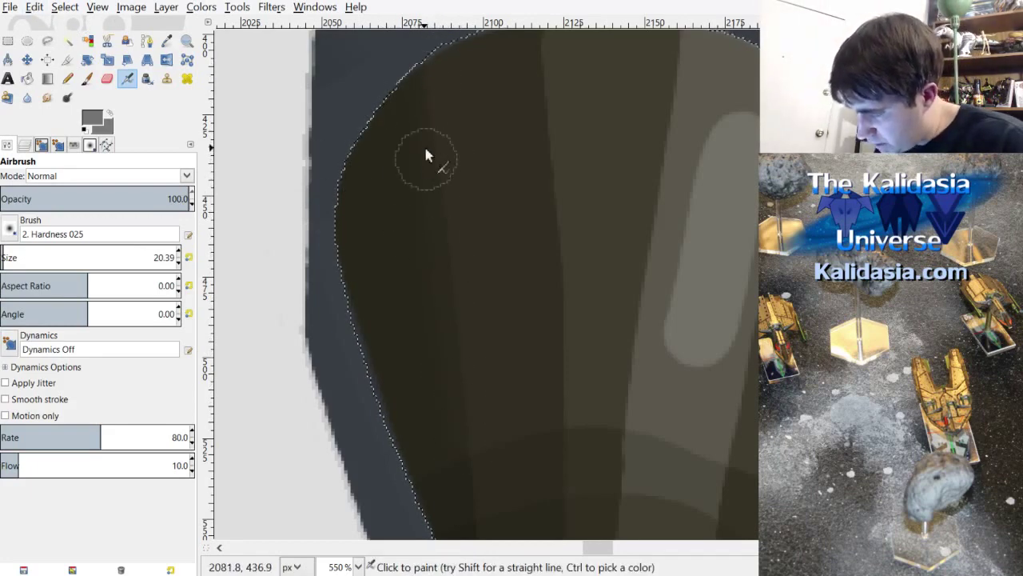
Step: Airbrush the visor's left and lower inner edges with sampled dark tones and show the layer list
key("ctrl")
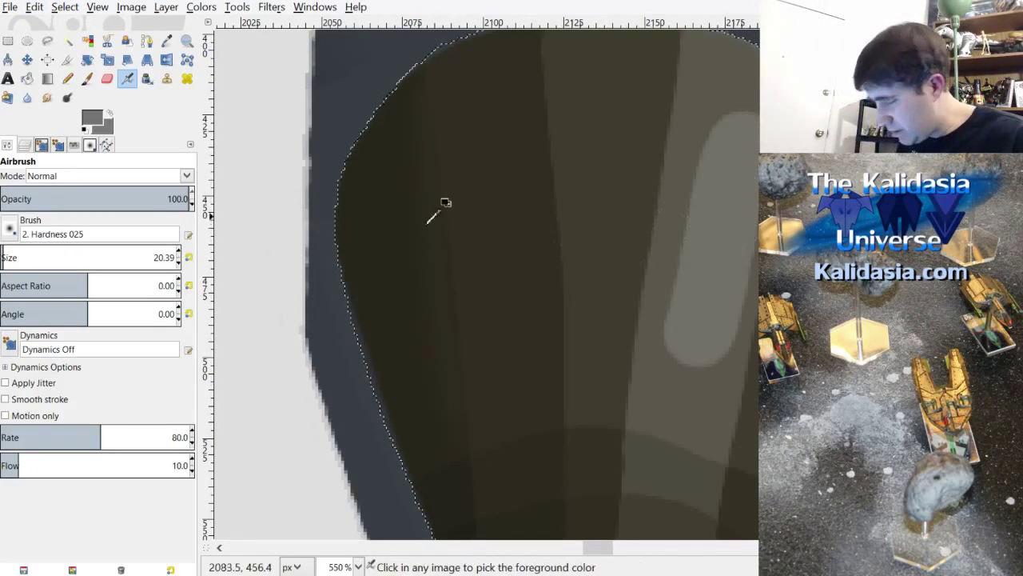
left_click(422, 240, "ctrl")
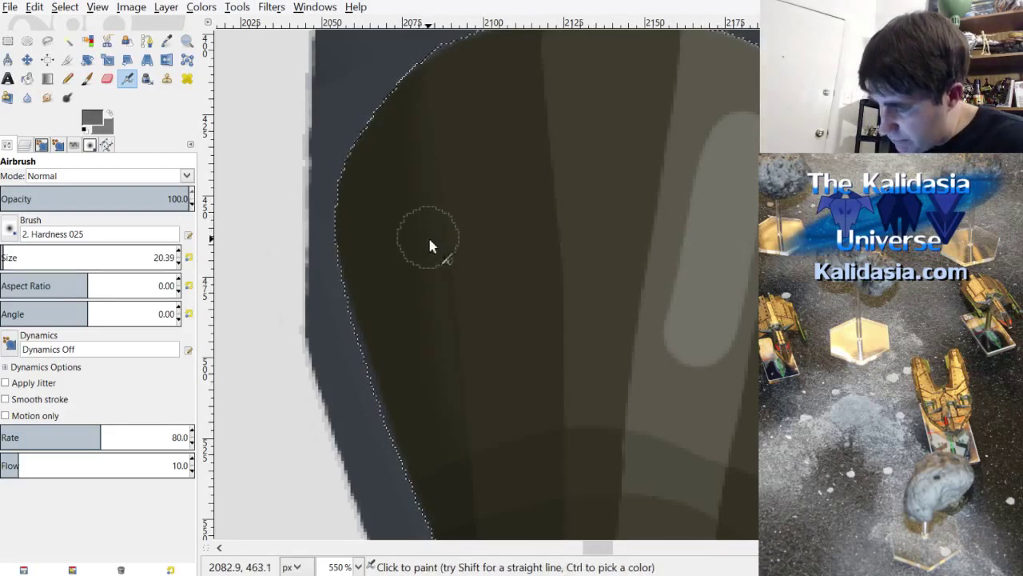
key("ctrl")
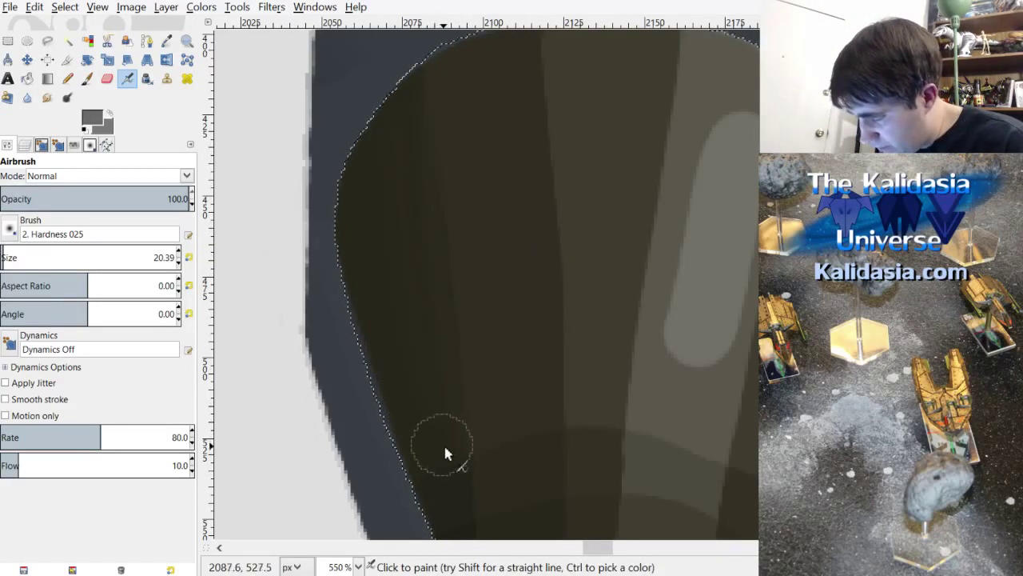
scroll(490, 274, "down", 6)
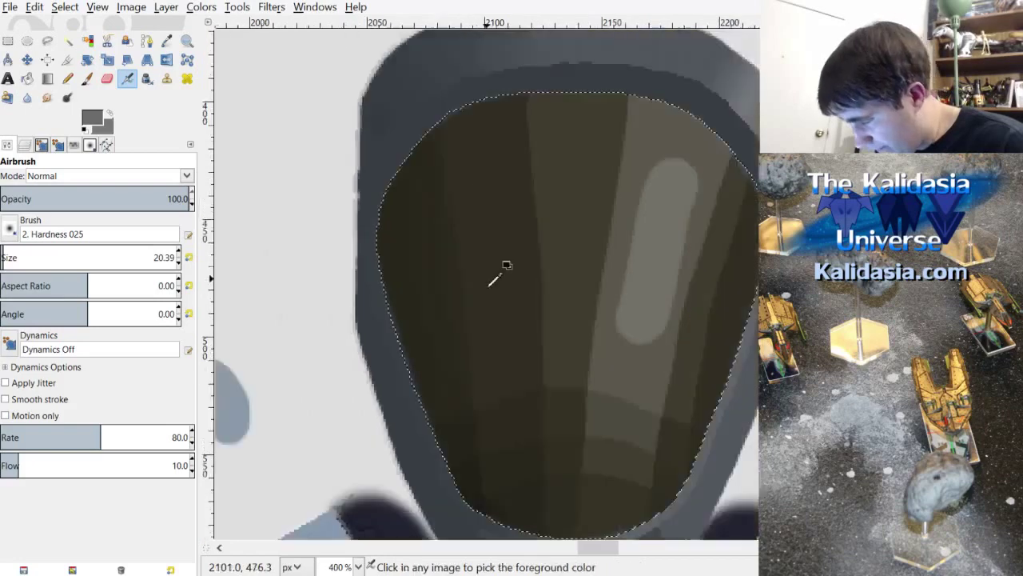
scroll(530, 287, "up", 3)
scroll(530, 286, "up", 3)
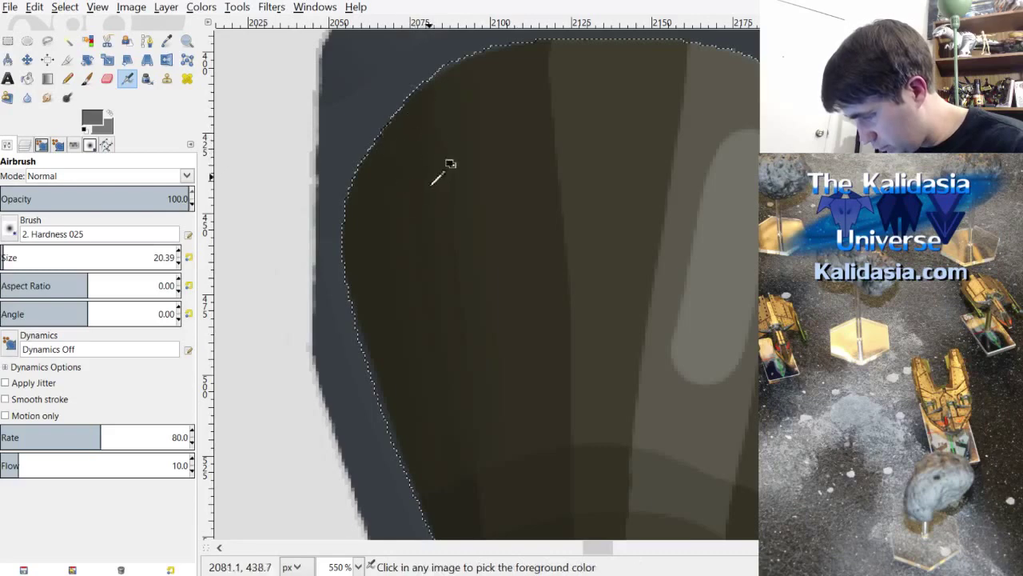
scroll(428, 322, "down", 5)
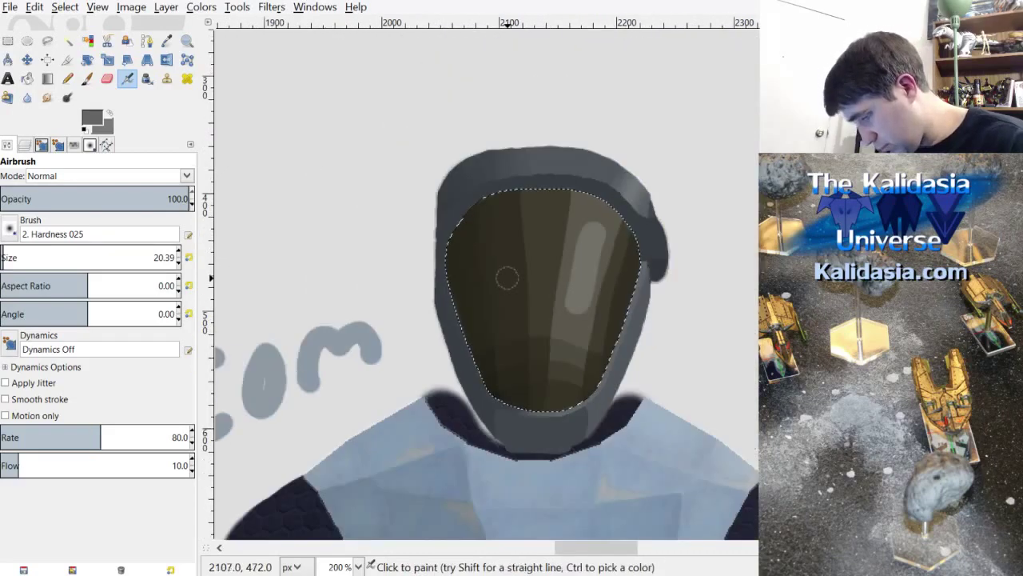
scroll(579, 259, "up", 6)
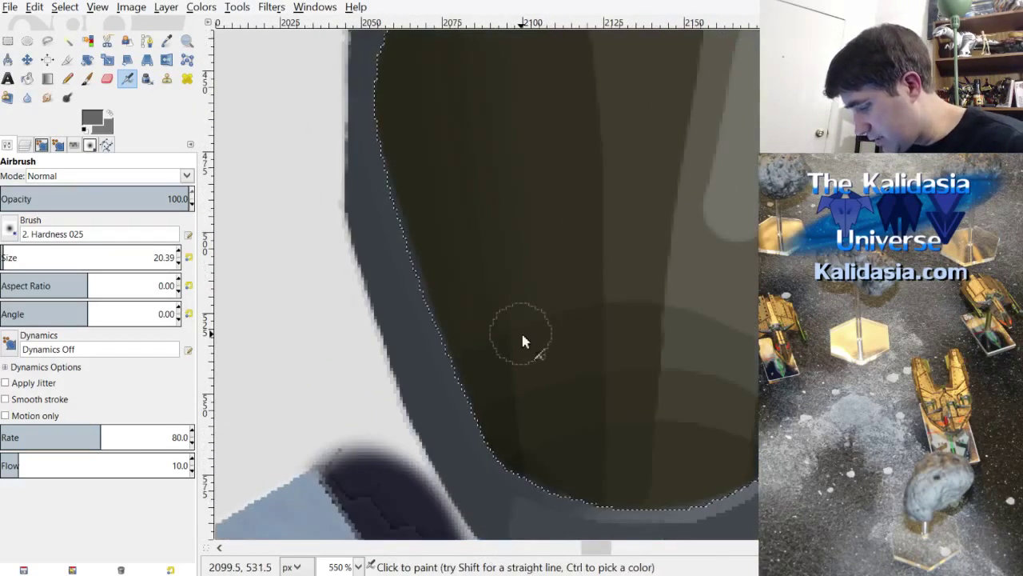
left_click(492, 360, "ctrl")
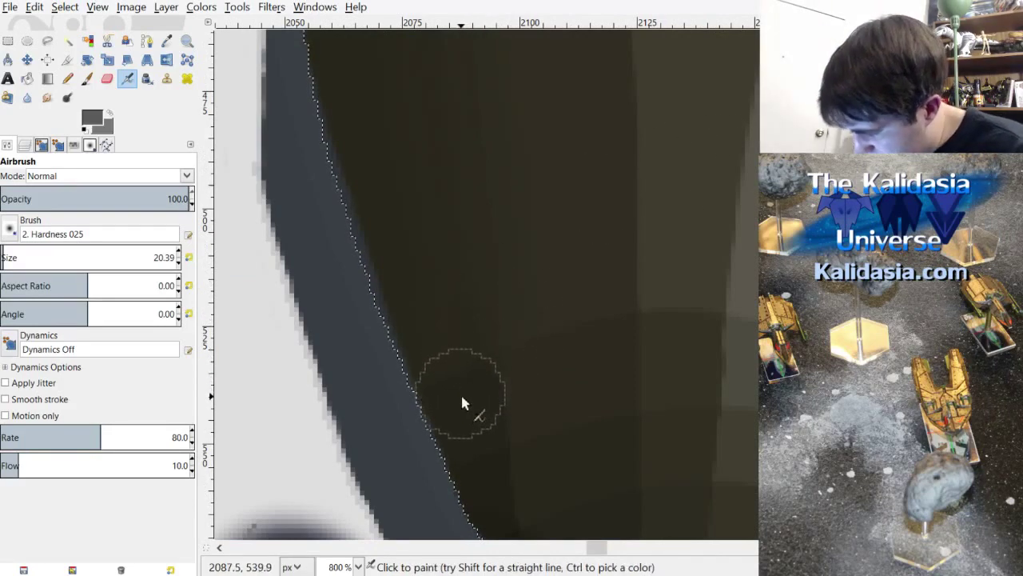
left_click(466, 347, "ctrl")
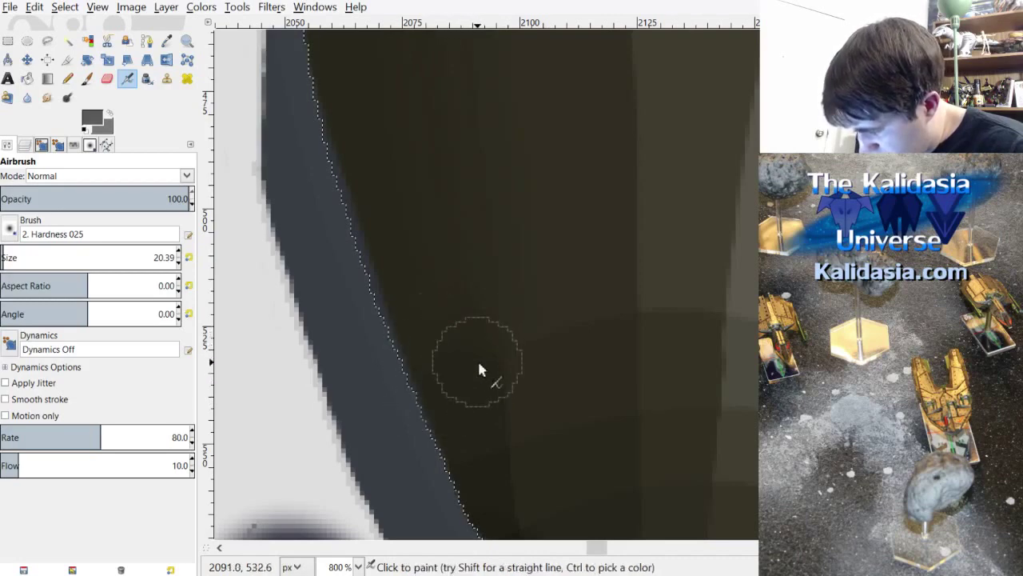
left_click(491, 373, "ctrl")
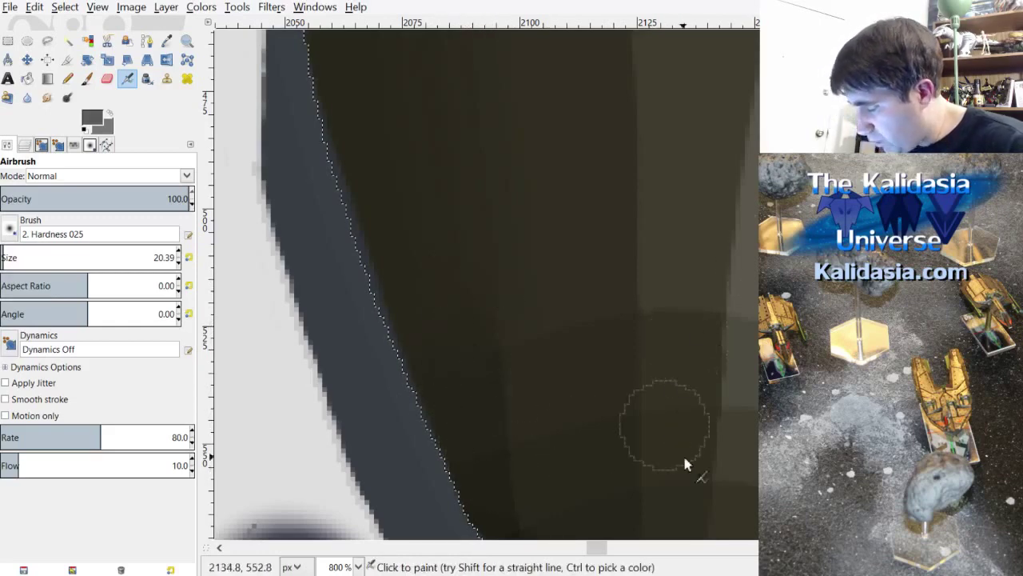
scroll(749, 199, "down", 3)
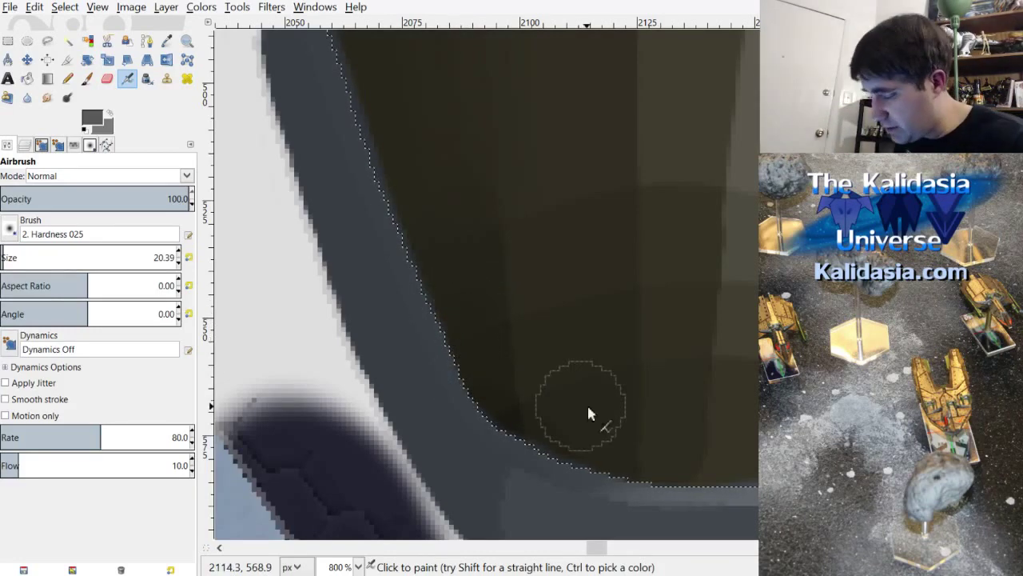
left_click(24, 145)
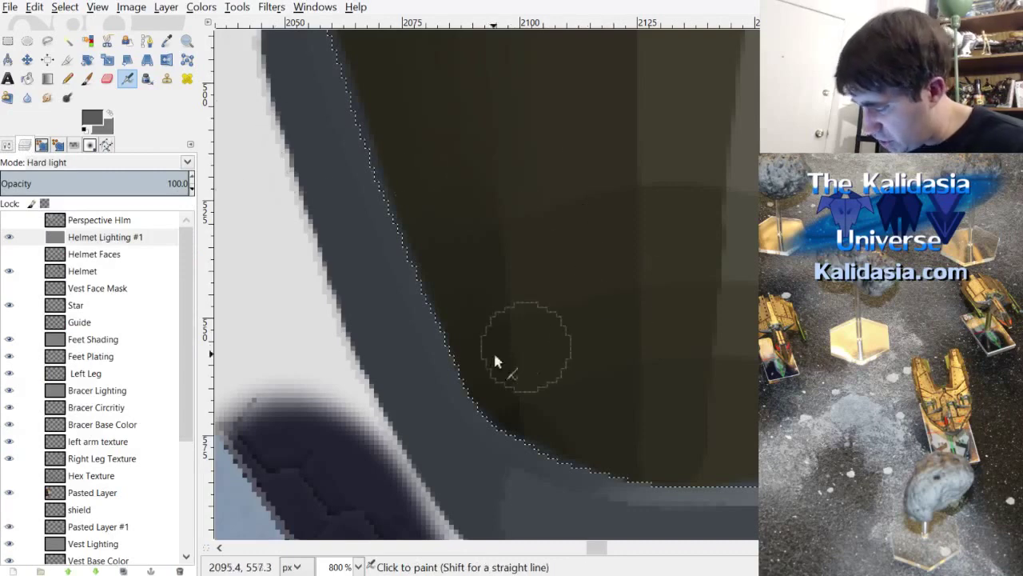
Step: Airbrush the upper visor around the light stripe with sampled dark, grey and lighter visor tones
left_click(519, 408, "ctrl")
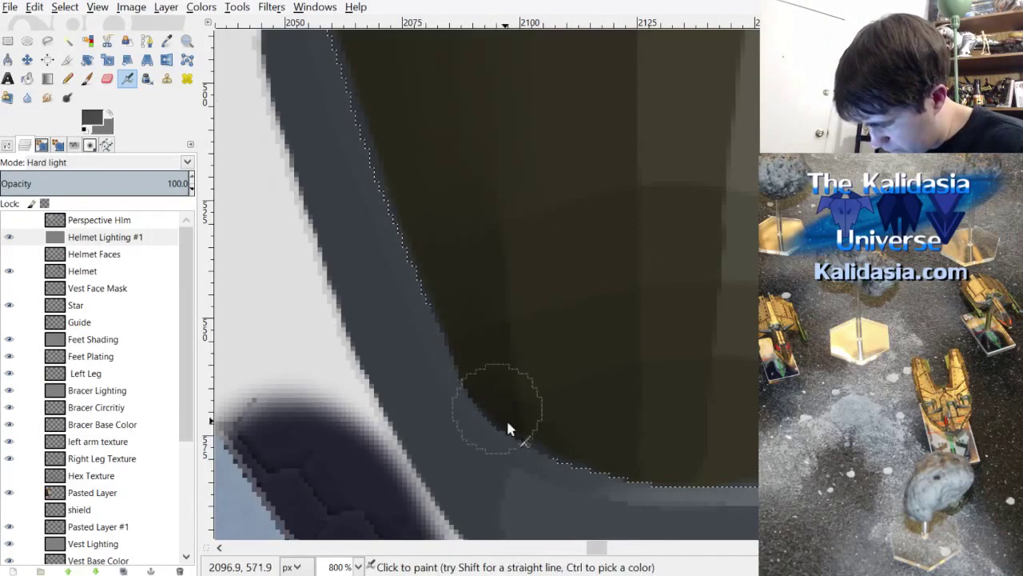
scroll(589, 243, "up", 5)
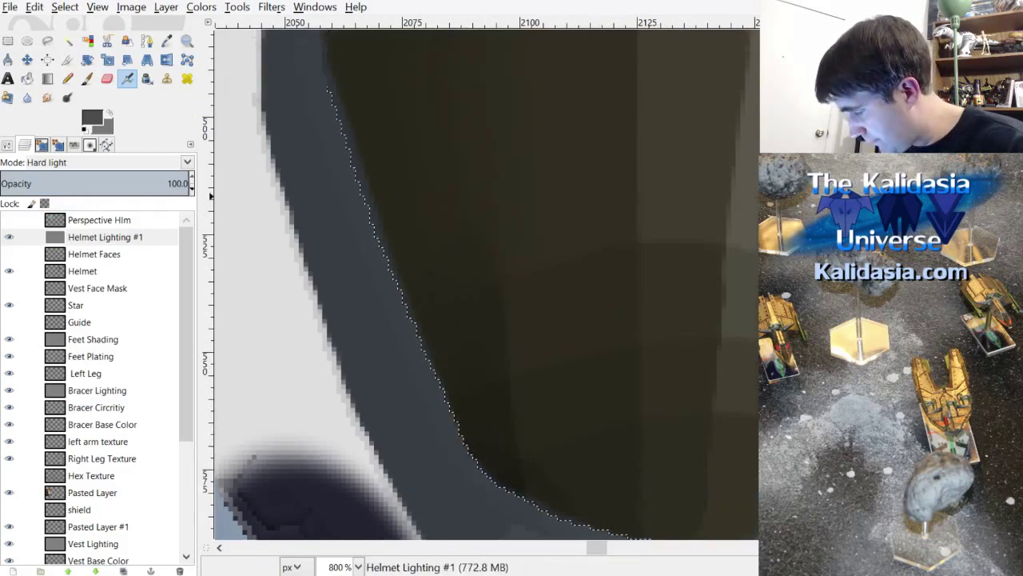
left_click(644, 152, "ctrl")
scroll(632, 276, "down", 1)
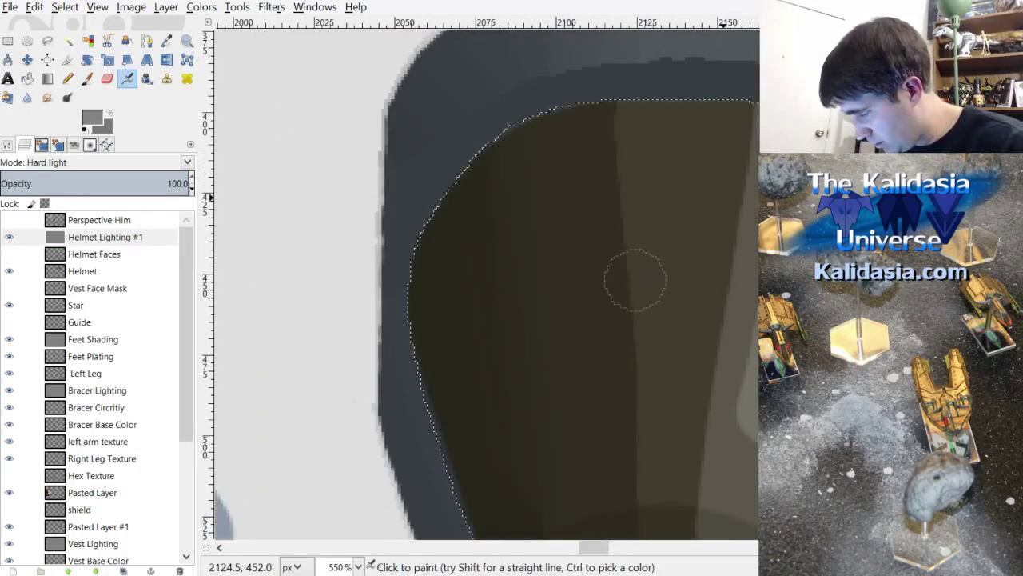
scroll(614, 107, "down", 1)
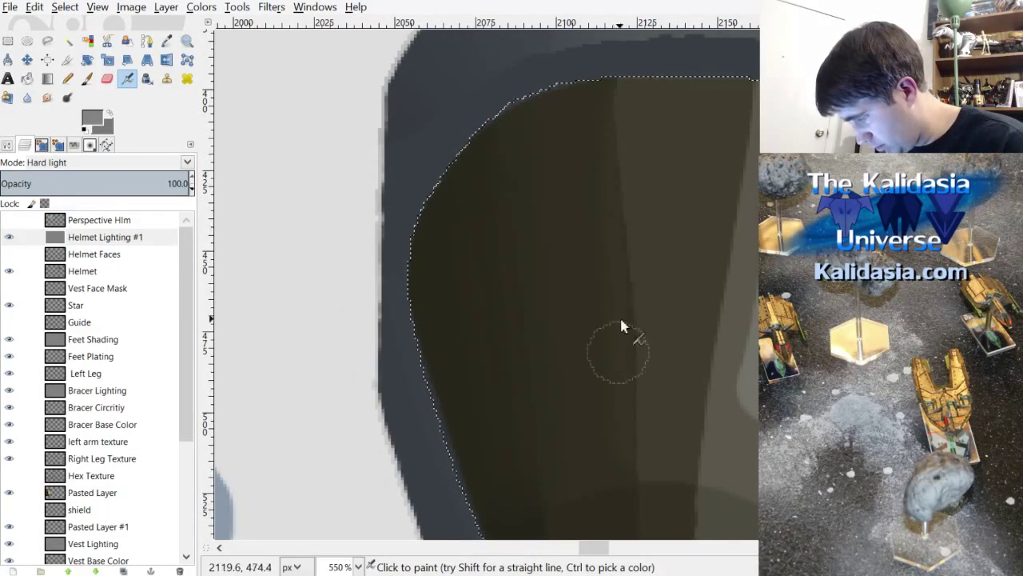
left_click(608, 219, "ctrl")
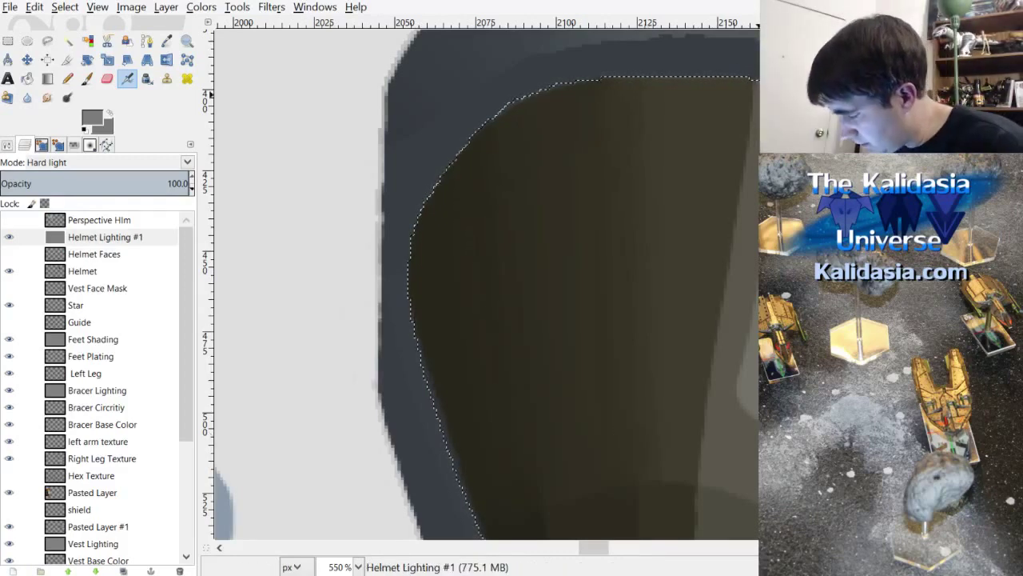
scroll(486, 284, "down", 3)
scroll(589, 189, "up", 3)
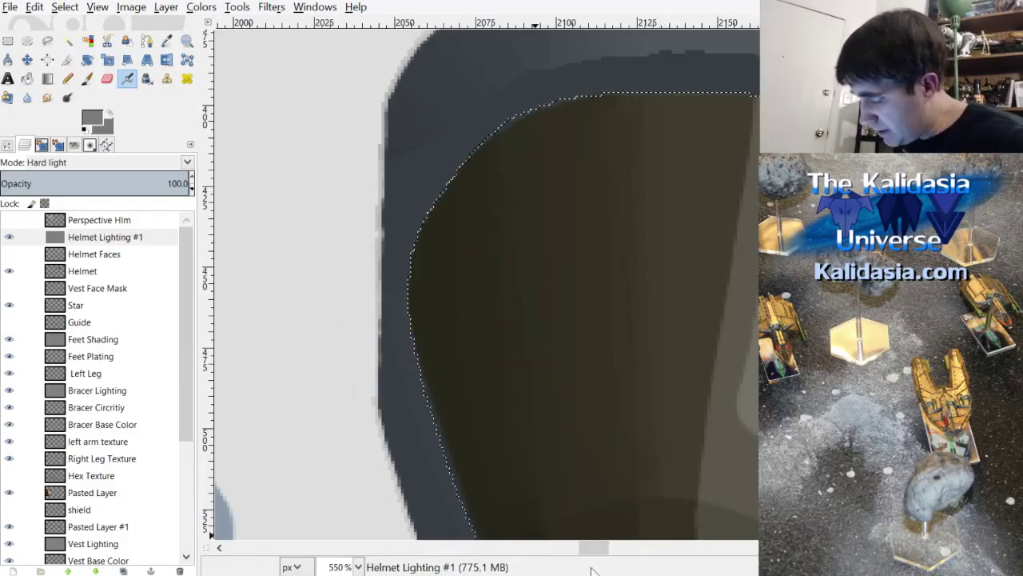
left_click_drag(593, 548, 604, 548)
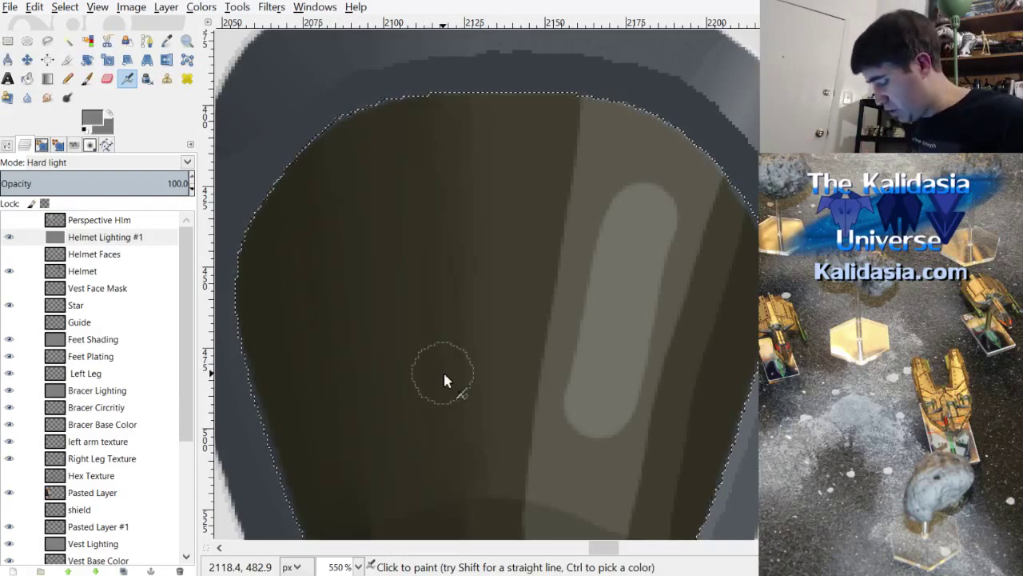
left_click(589, 104, "ctrl")
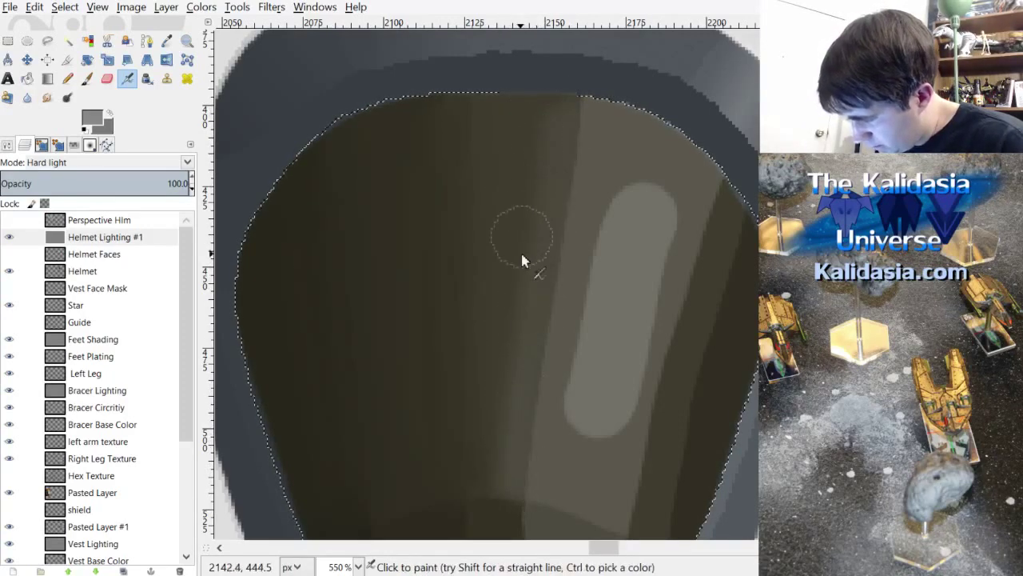
key("ctrl")
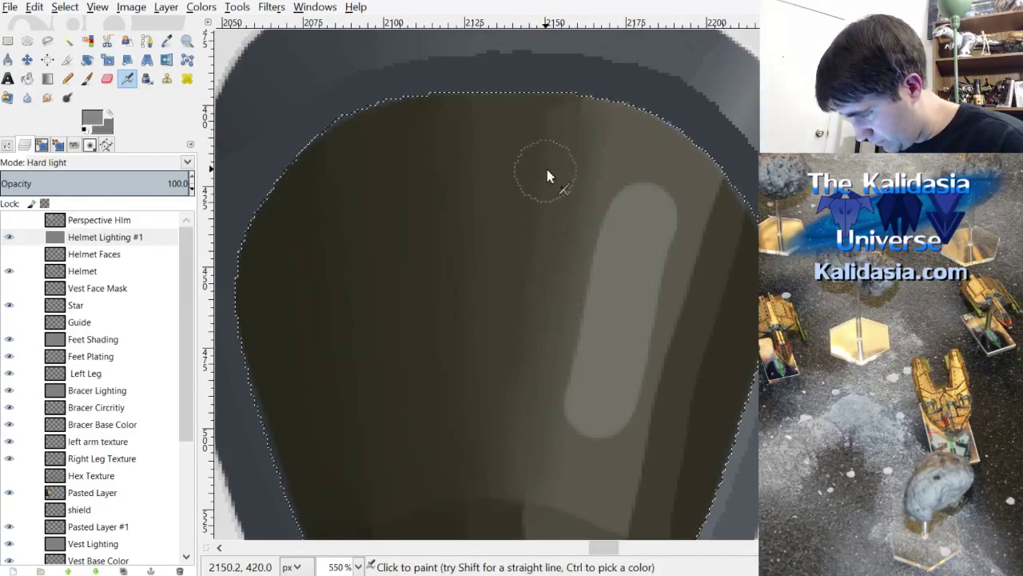
scroll(657, 301, "down", 2)
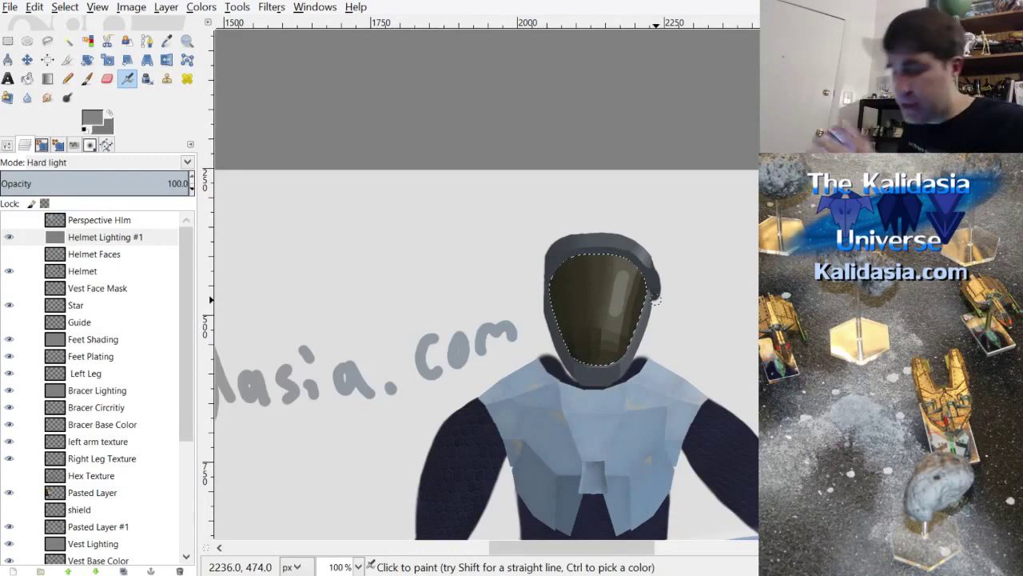
Step: Brighten the light stripe's left edge, bottom and right edge with a sampled brighter tone
scroll(654, 297, "up", 3)
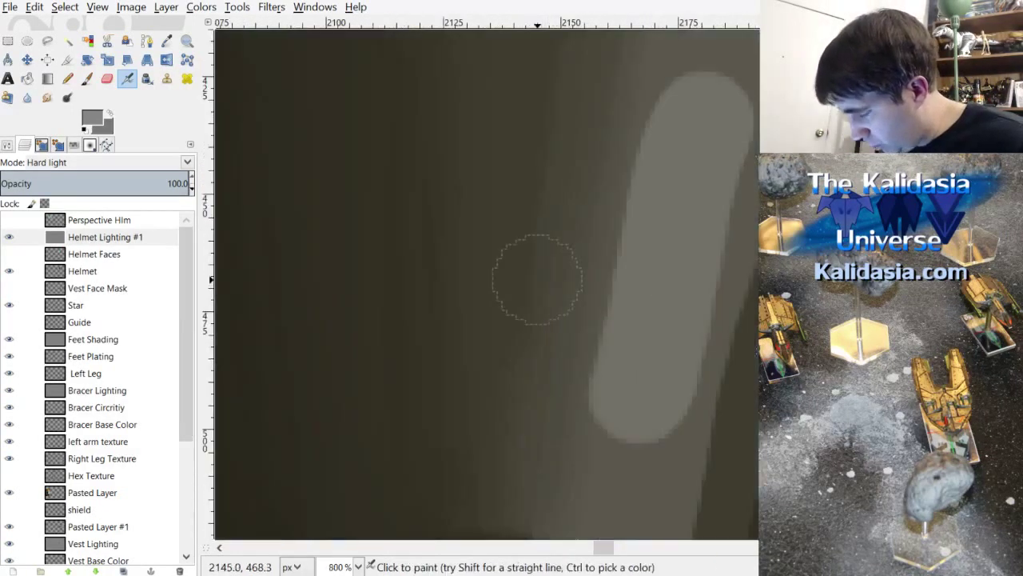
scroll(741, 309, "up", 1)
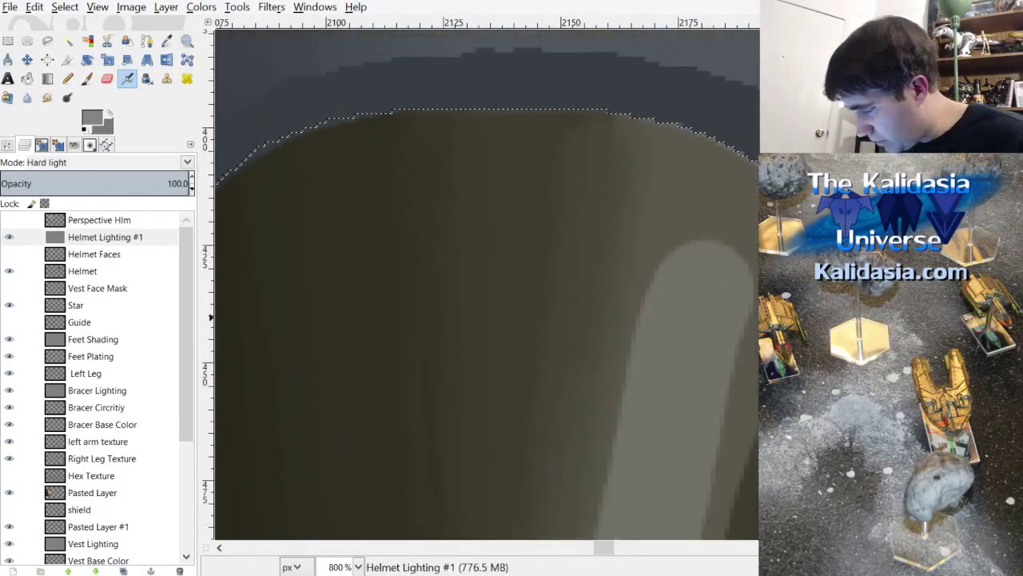
scroll(751, 147, "down", 3)
left_click(635, 149, "ctrl")
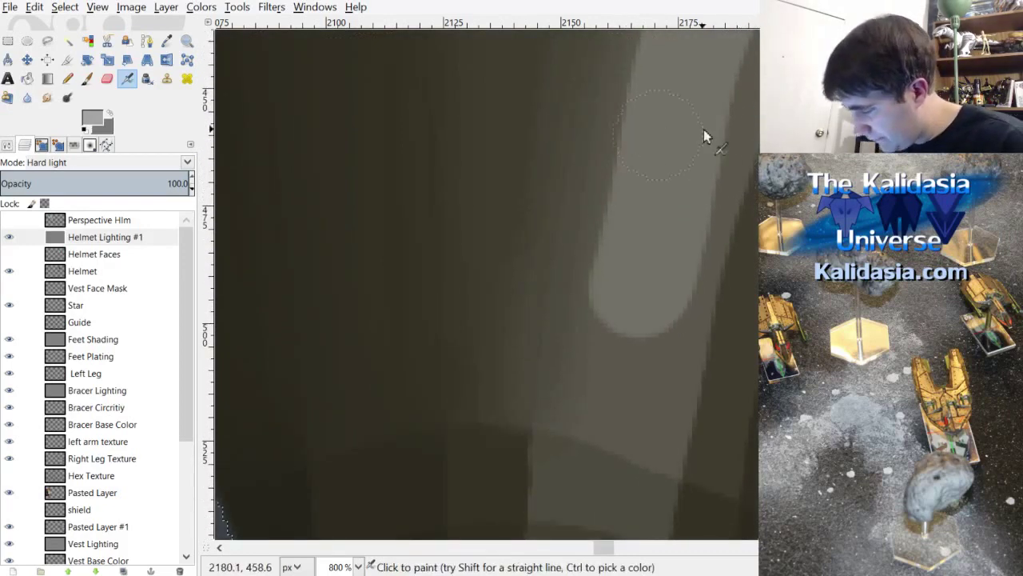
scroll(708, 156, "up", 3)
mouse_move(645, 210)
left_mouse_down()
mouse_move(592, 453)
mouse_move(597, 504)
mouse_move(618, 523)
mouse_move(642, 531)
mouse_move(669, 510)
mouse_move(695, 456)
mouse_move(744, 282)
left_mouse_up()
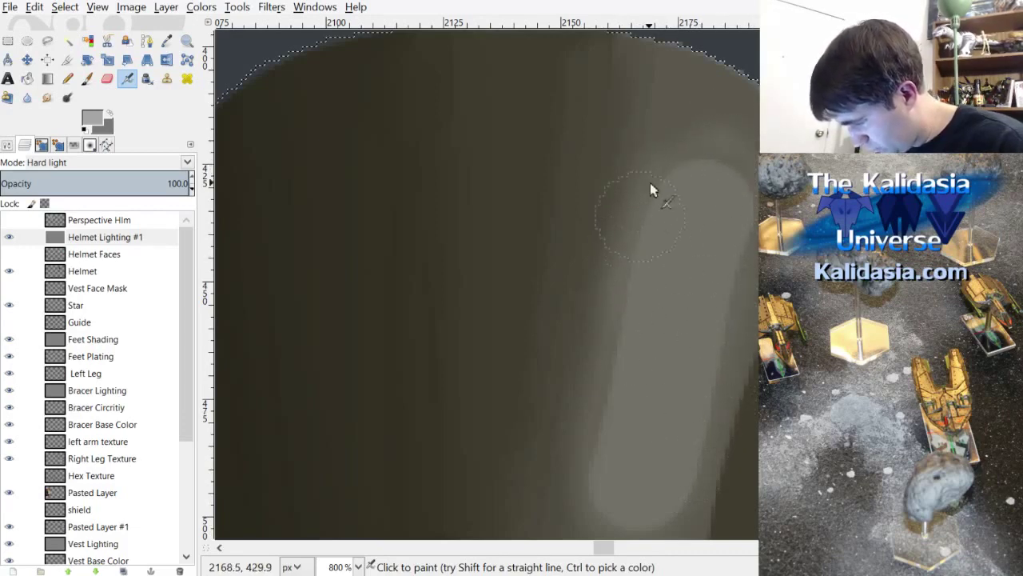
mouse_move(587, 493)
left_mouse_down()
mouse_move(701, 498)
mouse_move(729, 292)
left_mouse_up()
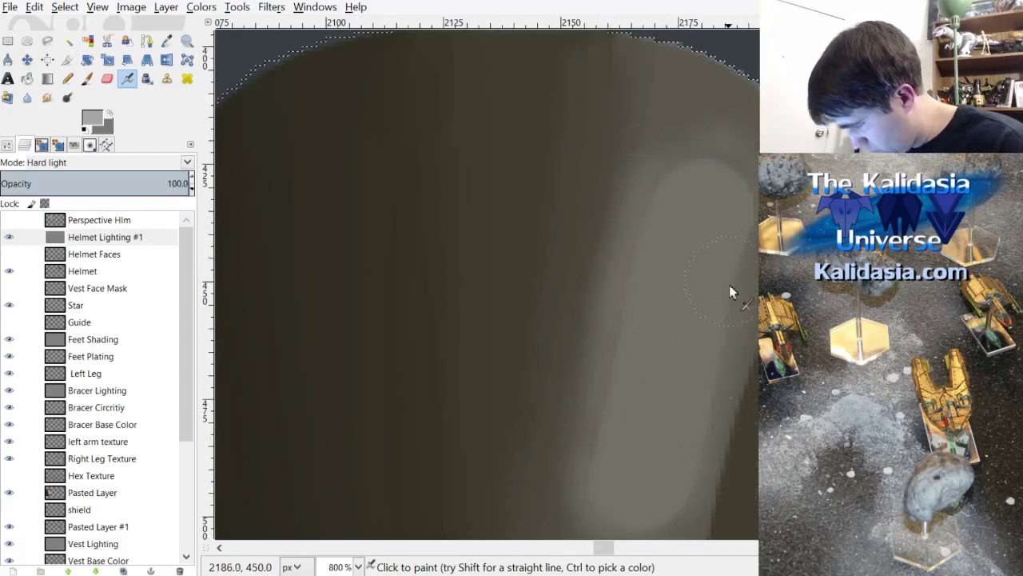
Step: Sample another visor colour and paint a soft stroke down the visor's right side
left_click(703, 114, "ctrl")
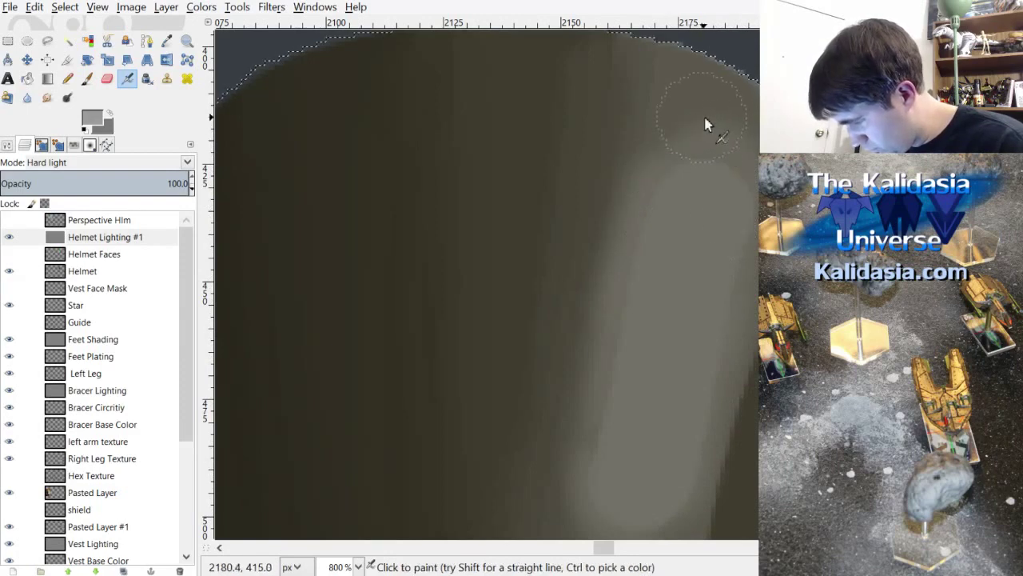
scroll(677, 277, "down", 3)
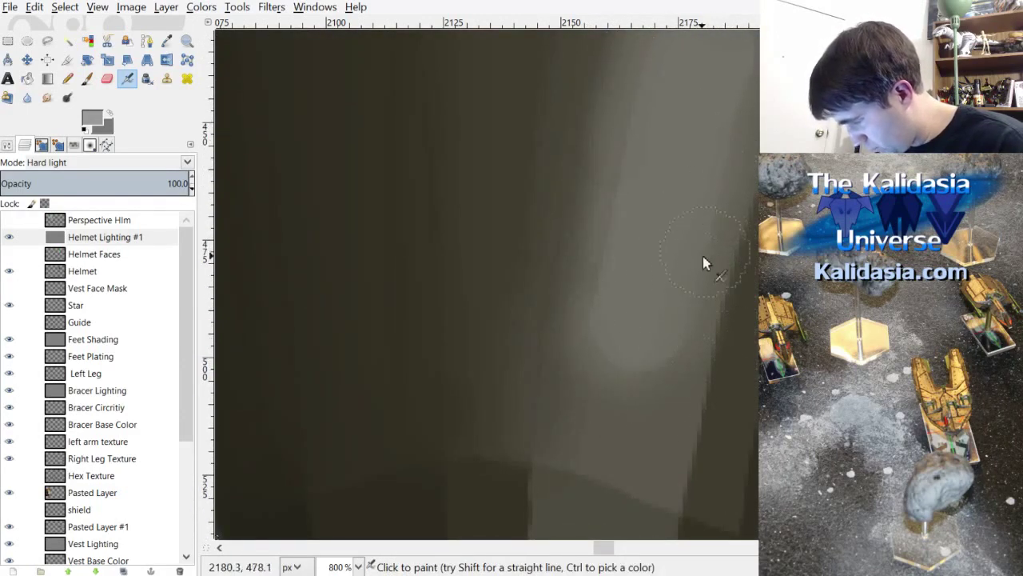
key("ctrl")
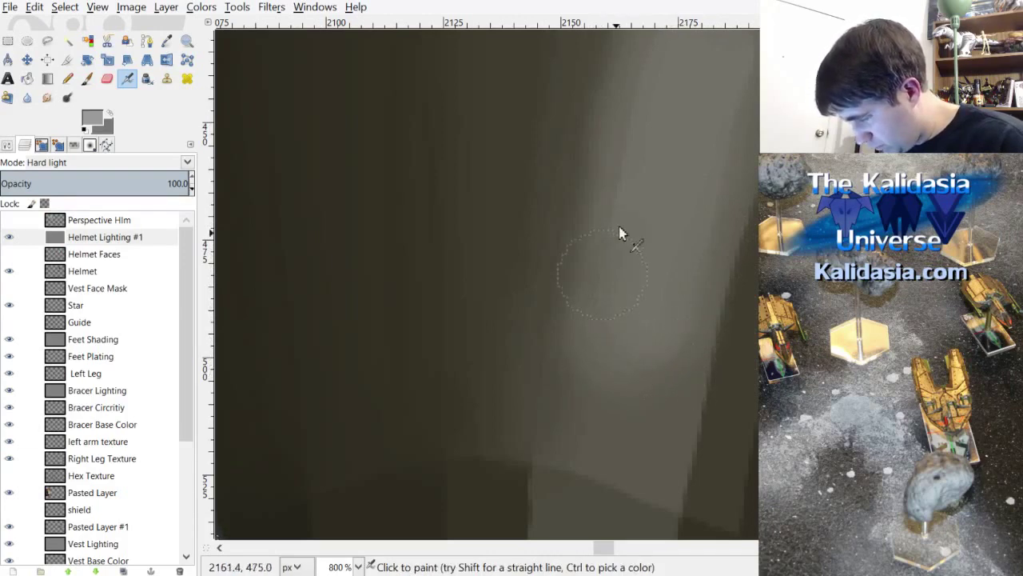
left_click_drag(688, 96, 663, 316)
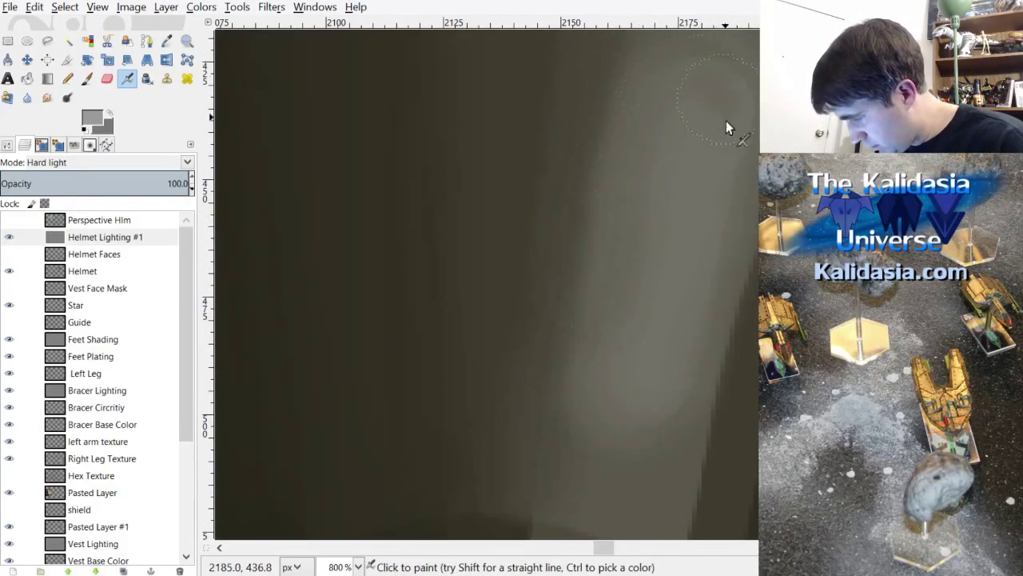
key("ctrl")
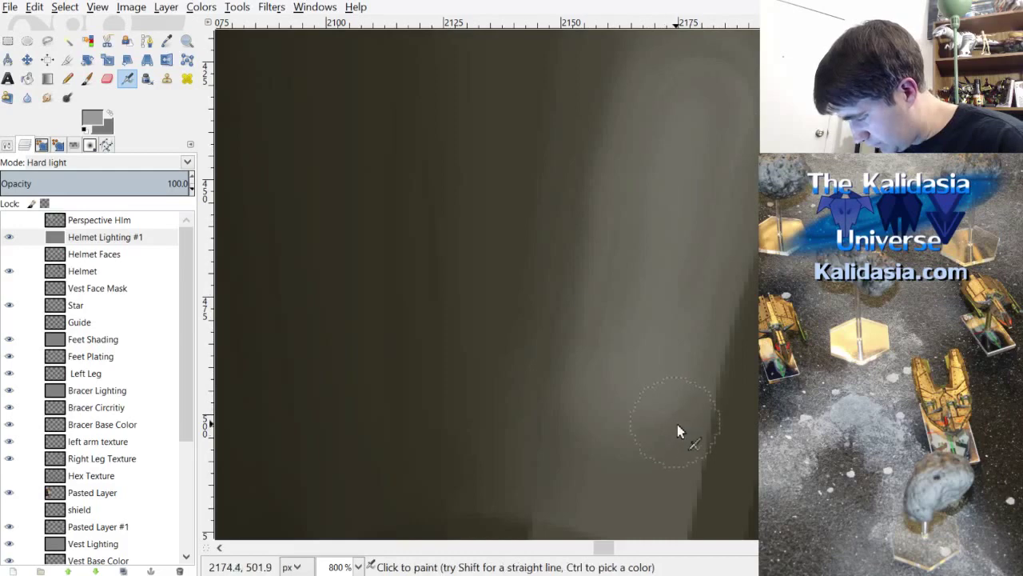
scroll(704, 136, "down", 8, "ctrl")
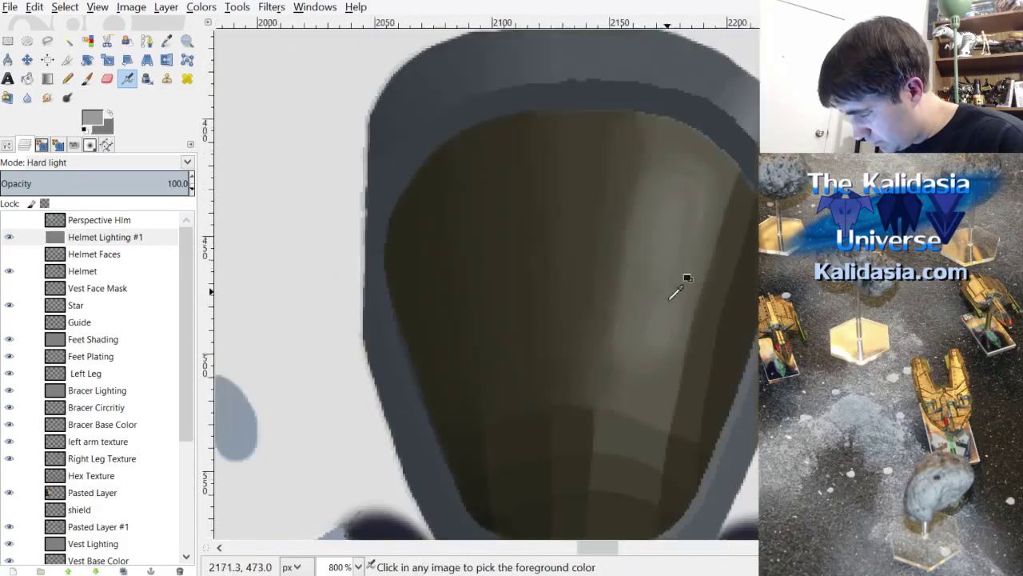
scroll(734, 317, "up", 6, "ctrl")
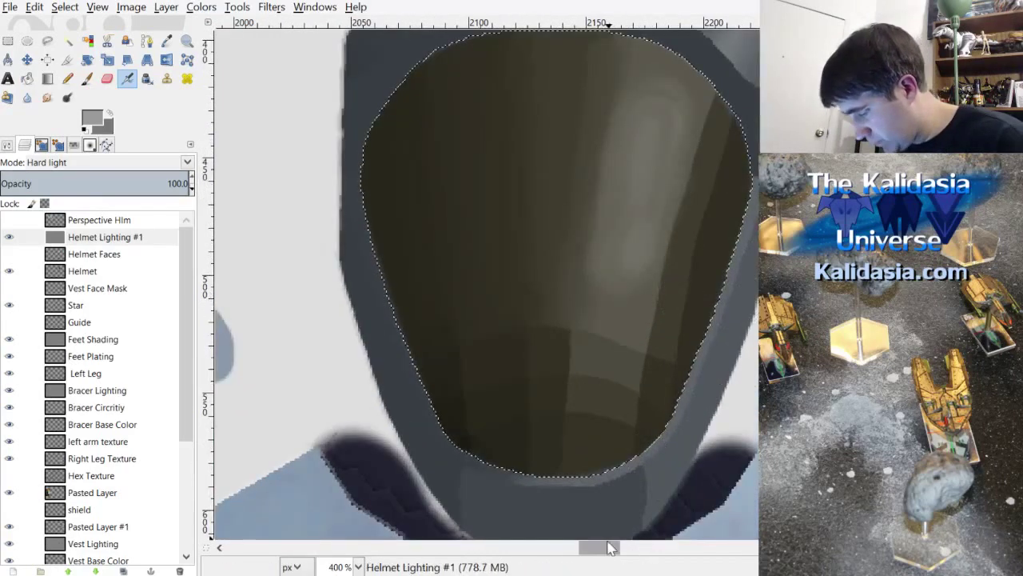
Step: Paint dark brown along the visor's upper-right edge, undoing a bad stroke on the lighter band
scroll(738, 200, "right", 3)
scroll(720, 240, "up", 2)
scroll(605, 282, "up", 1, "ctrl")
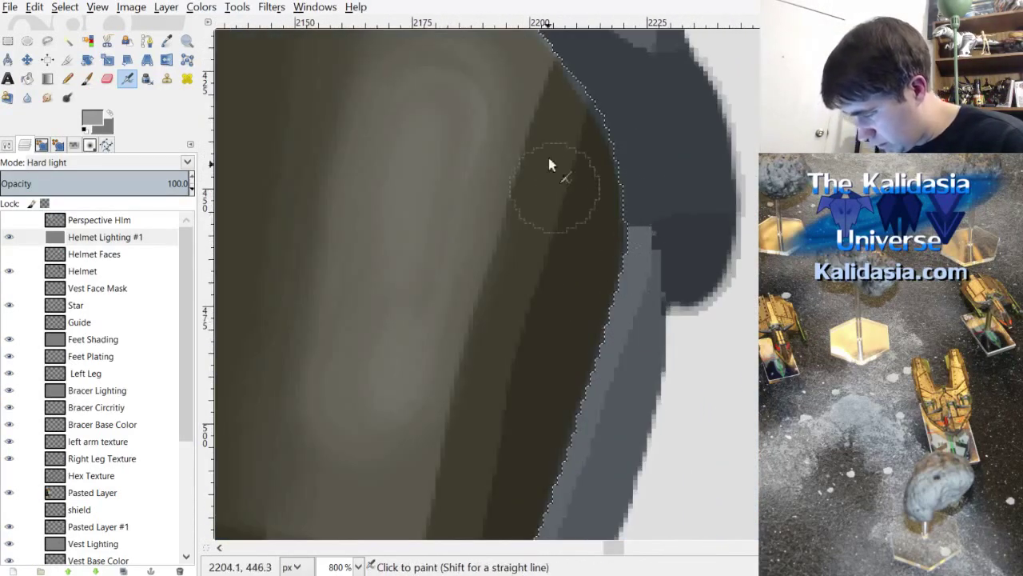
left_click_drag(549, 165, 576, 103)
left_click(584, 100, "ctrl")
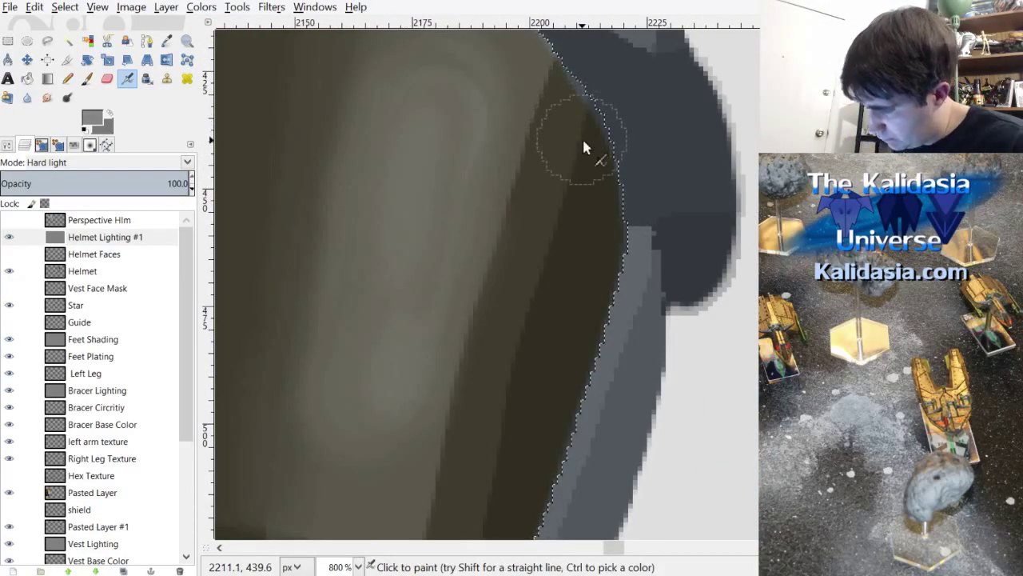
scroll(582, 137, "down", 1, "ctrl")
left_click_drag(556, 257, 516, 411)
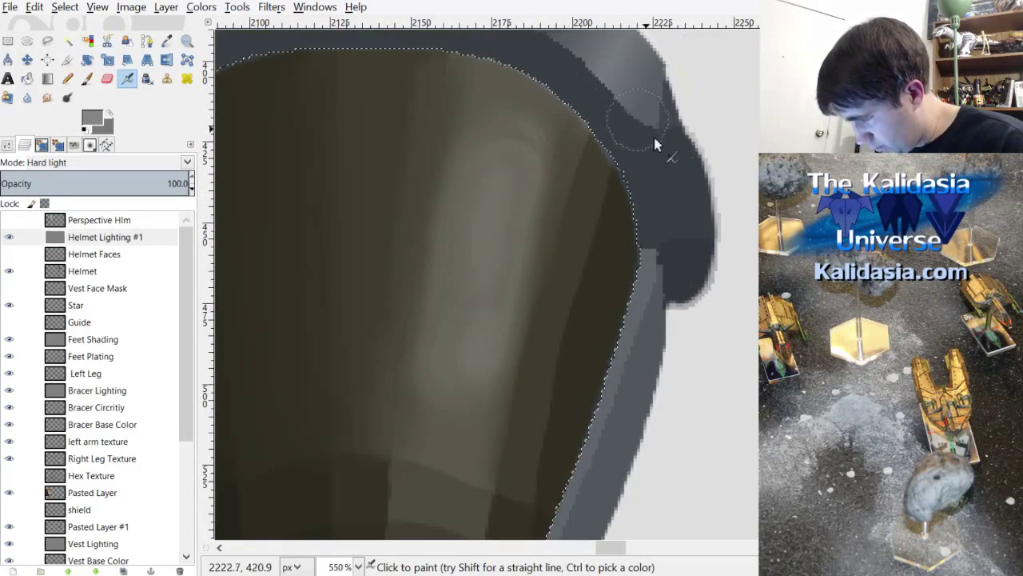
left_click(34, 7)
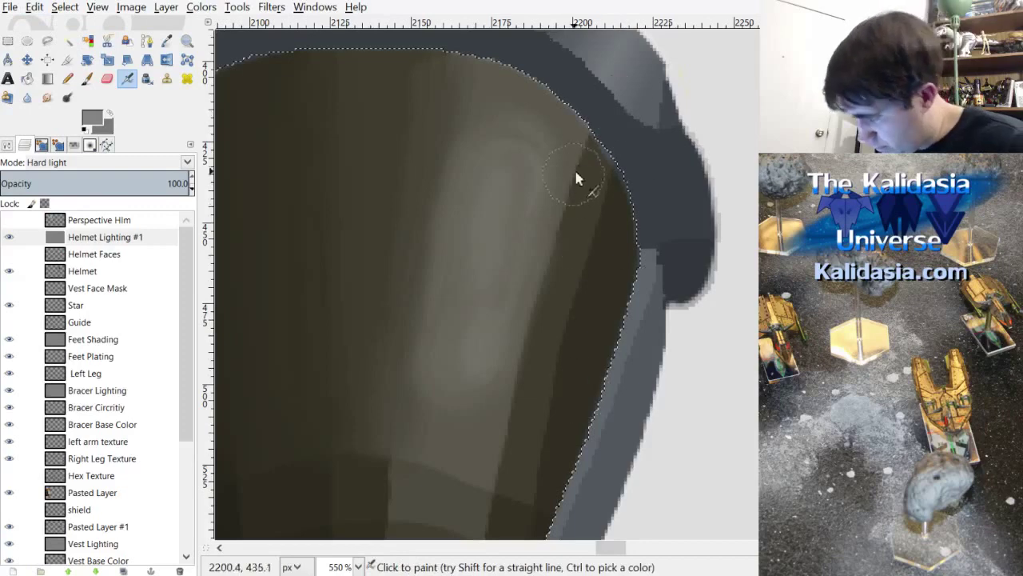
Step: Darken the right side of the visor's light band and shade down its right edge
left_click_drag(577, 174, 523, 398)
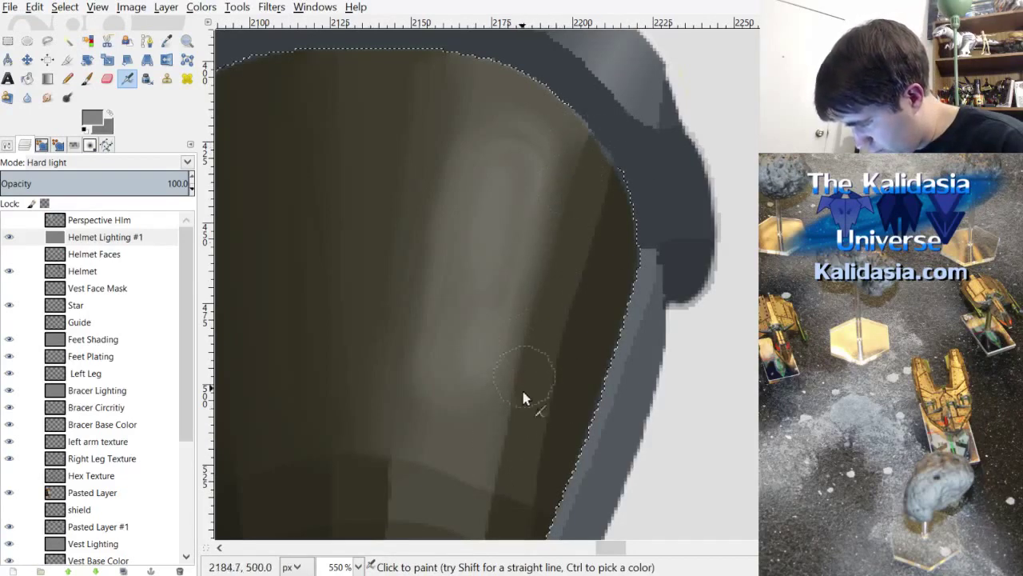
left_click(518, 441, "ctrl")
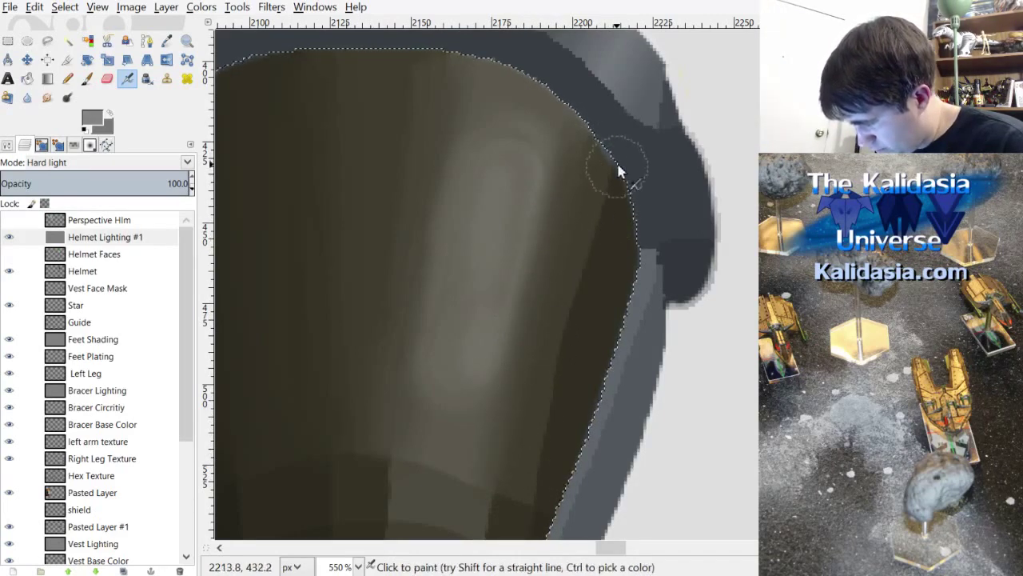
mouse_move(617, 167)
left_mouse_down()
mouse_move(549, 466)
mouse_move(587, 302)
left_mouse_up()
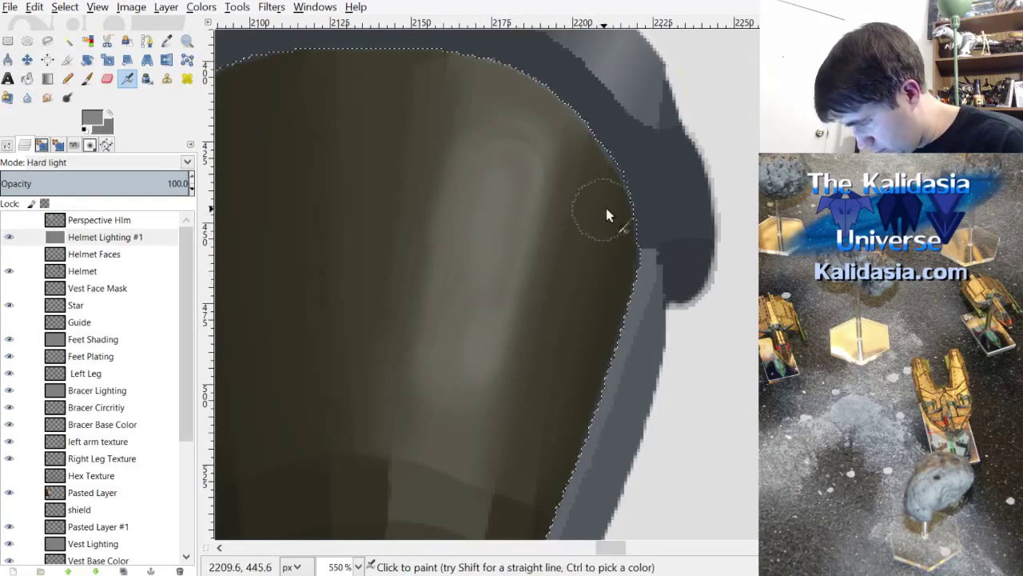
scroll(598, 234, "down", 3)
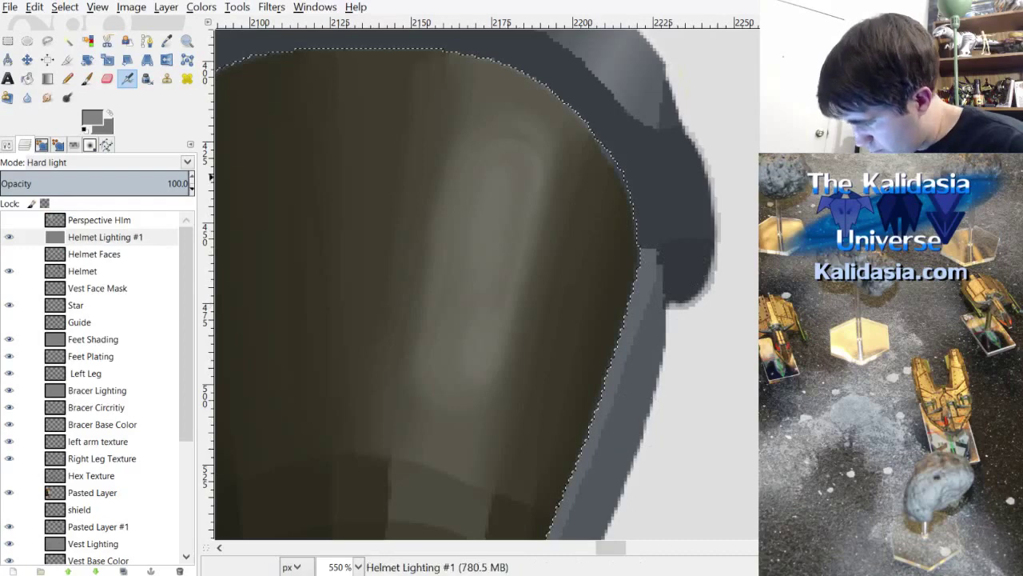
scroll(643, 472, "down", 3)
left_click_drag(619, 553, 605, 548)
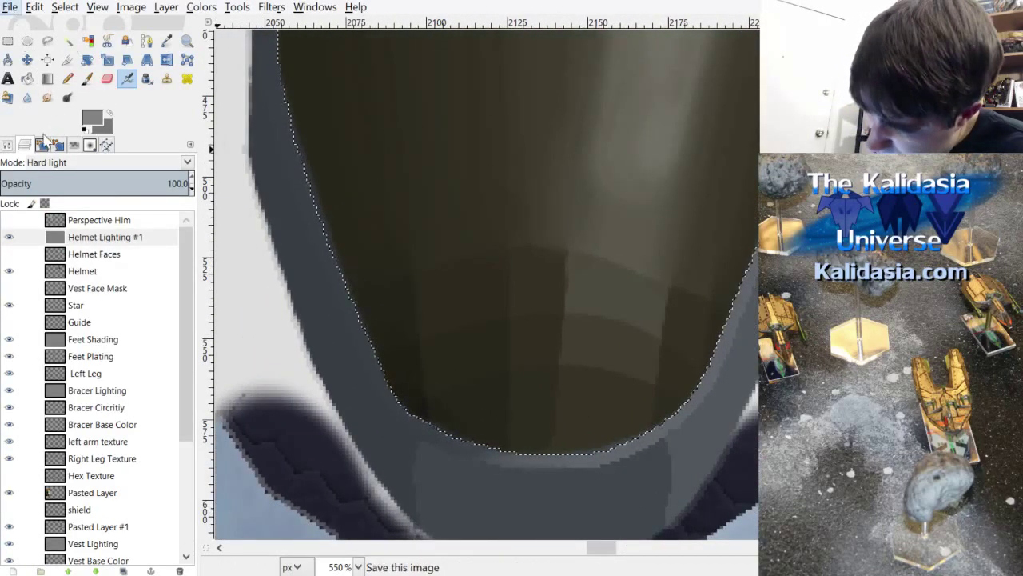
Step: Save the image as Alendar.xcf
key("ctrl+s")
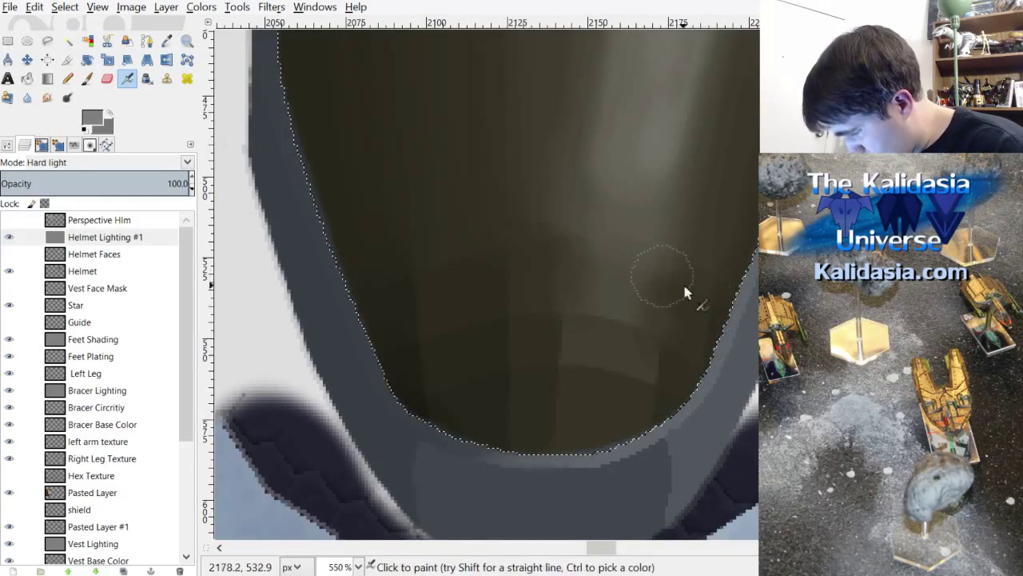
scroll(698, 333, "down", 3)
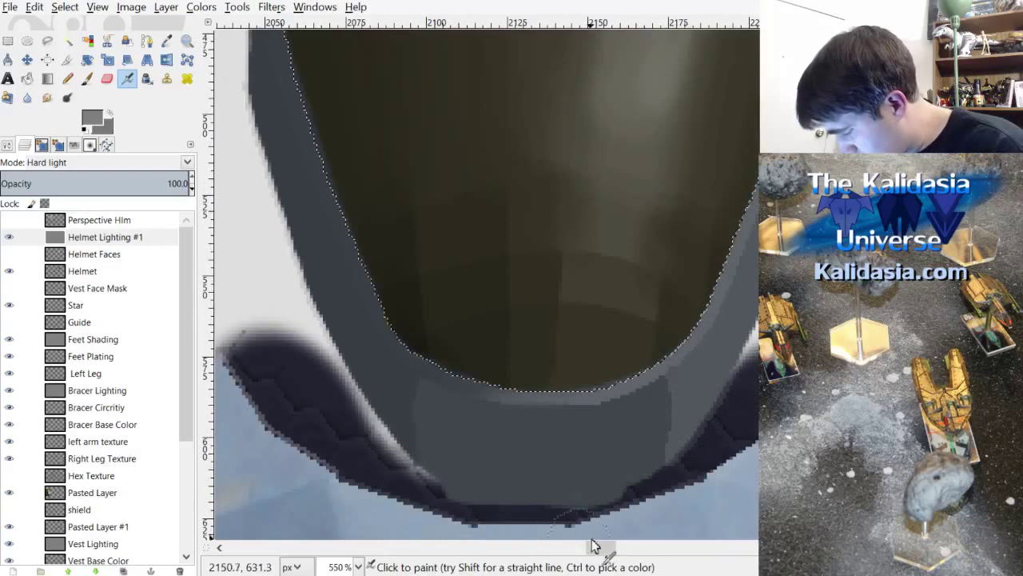
left_click_drag(599, 548, 612, 548)
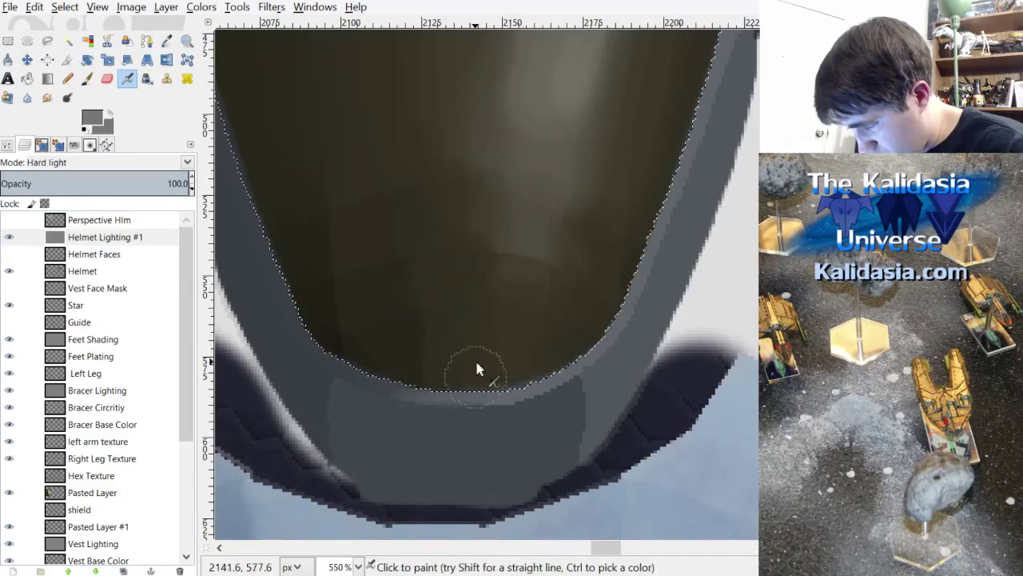
scroll(611, 551, "left", 5)
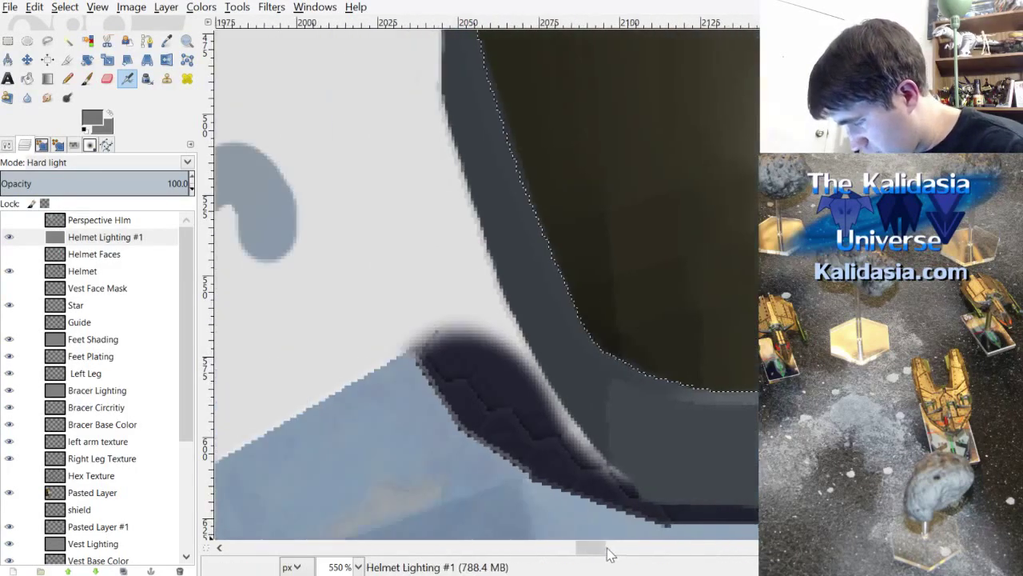
scroll(630, 554, "right", 5)
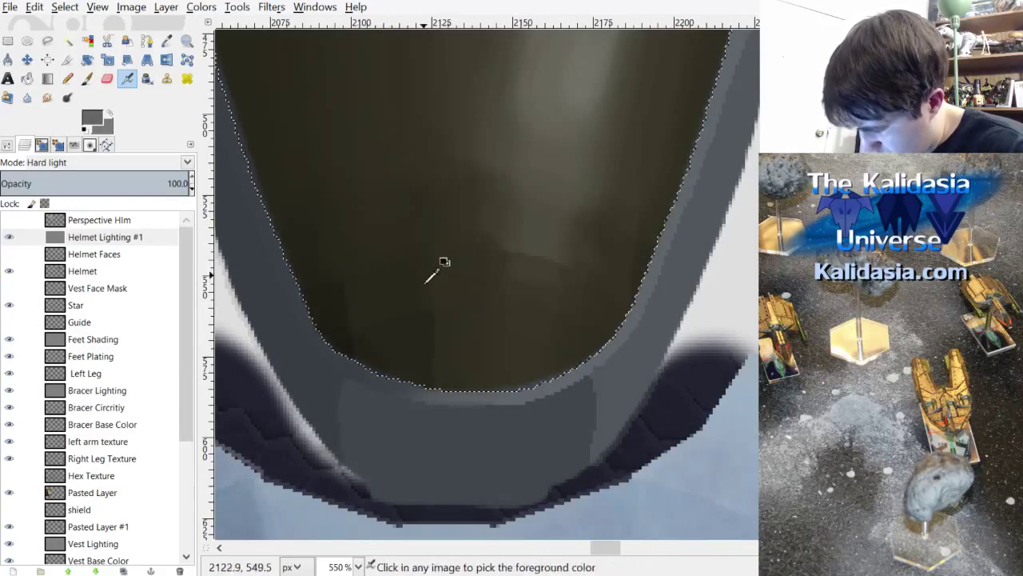
Step: Airbrush the lower visor above the chin with sampled dark brown and grey tones
left_click(335, 296, "ctrl")
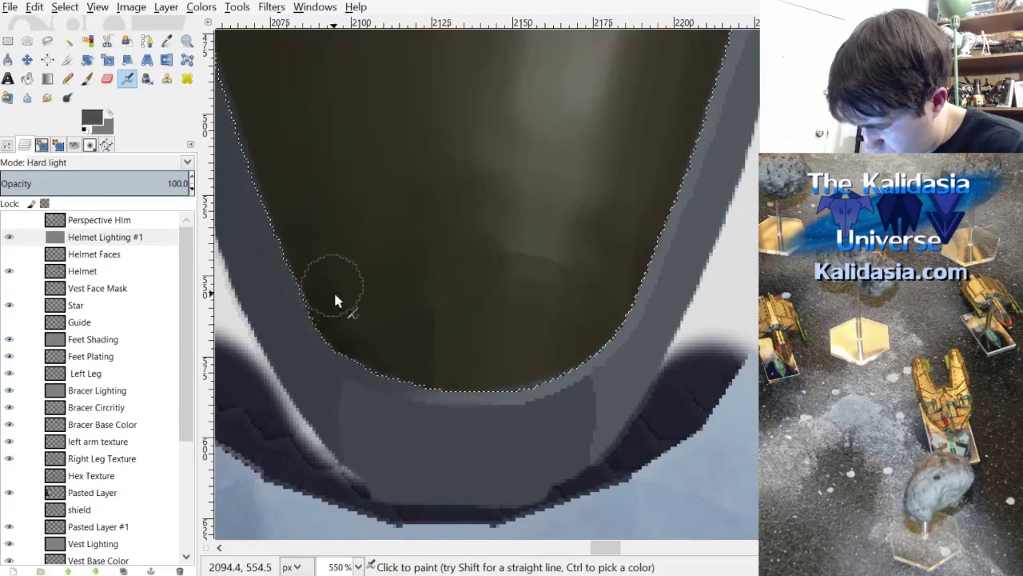
left_click(347, 226, "ctrl")
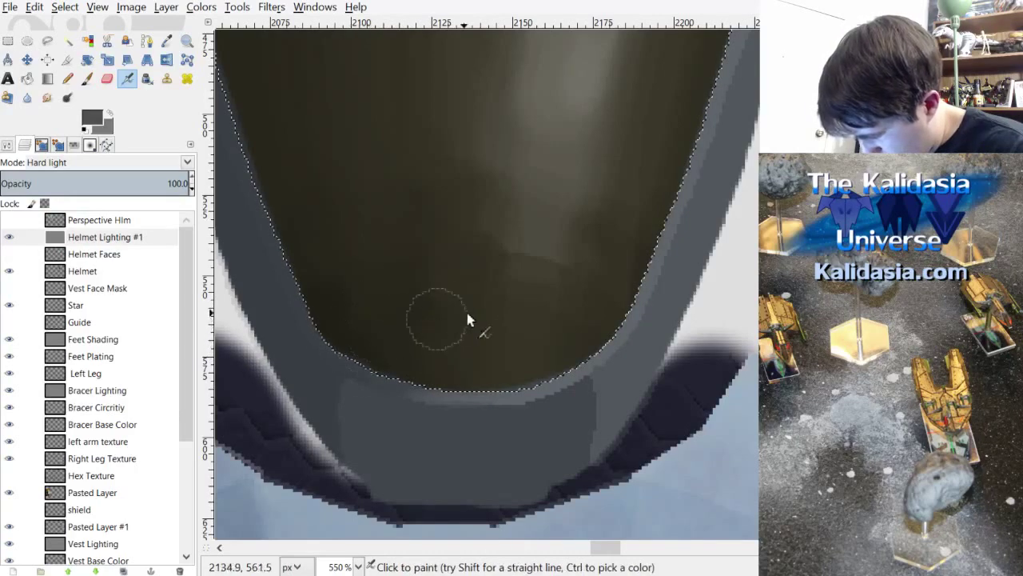
left_click(423, 304, "ctrl")
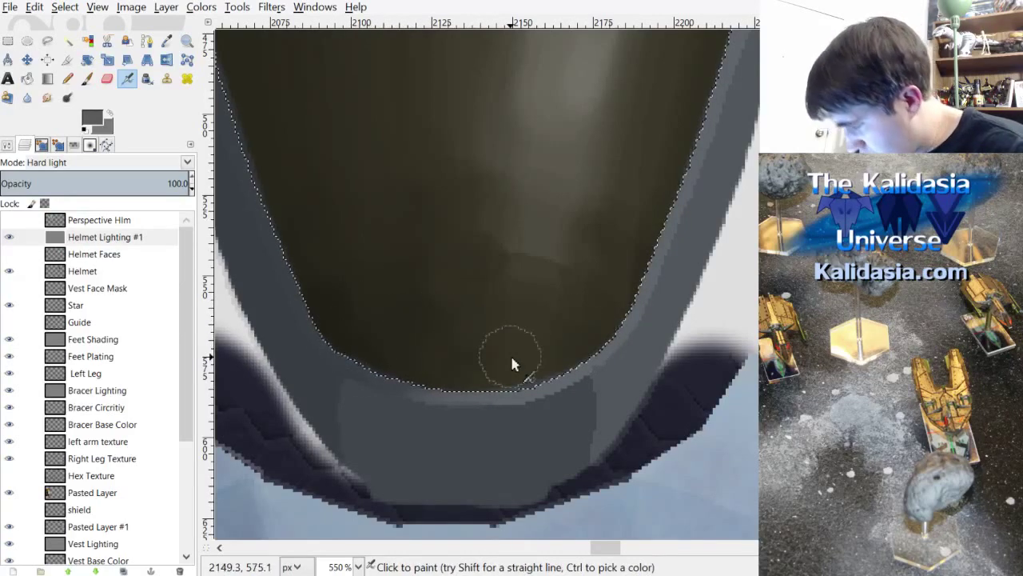
scroll(516, 281, "down", 1)
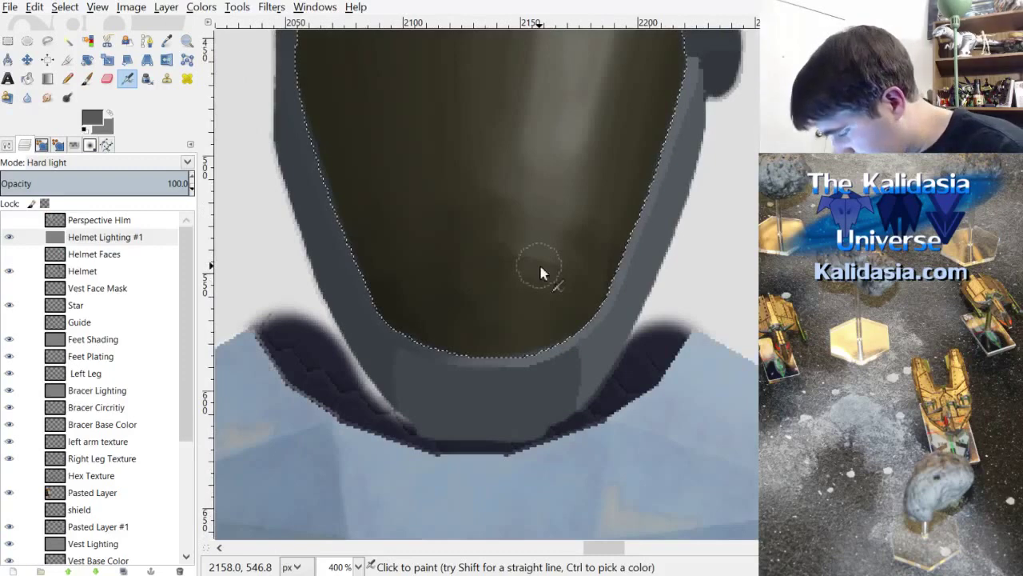
scroll(541, 269, "up", 1)
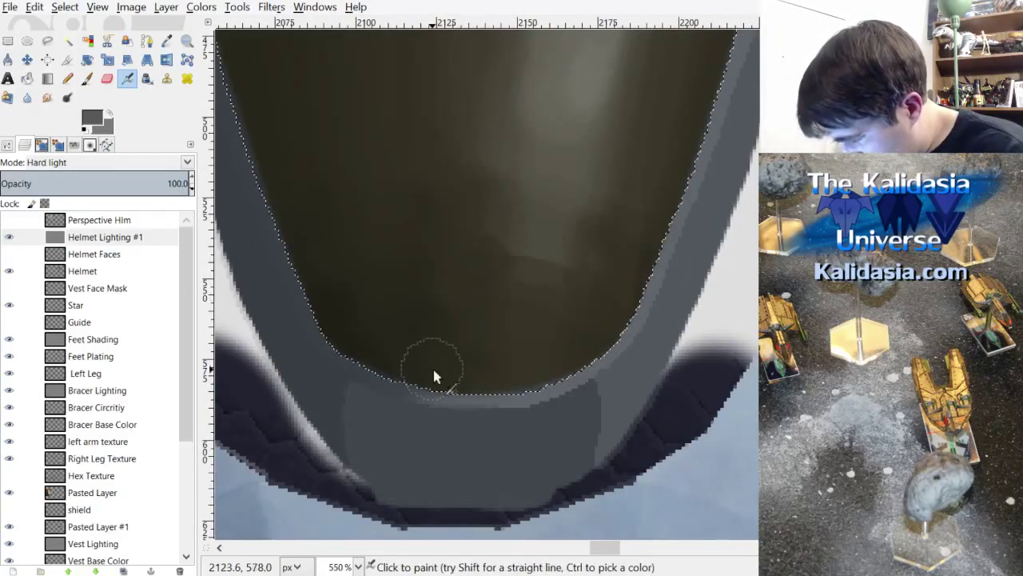
scroll(434, 377, "down", 1)
scroll(210, 277, "up", 5)
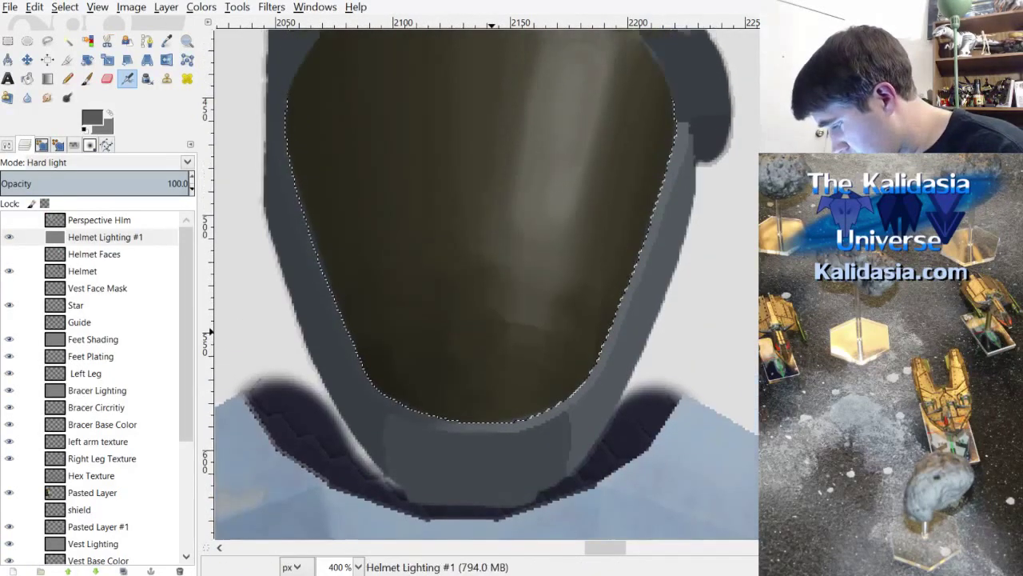
scroll(210, 224, "down", 2)
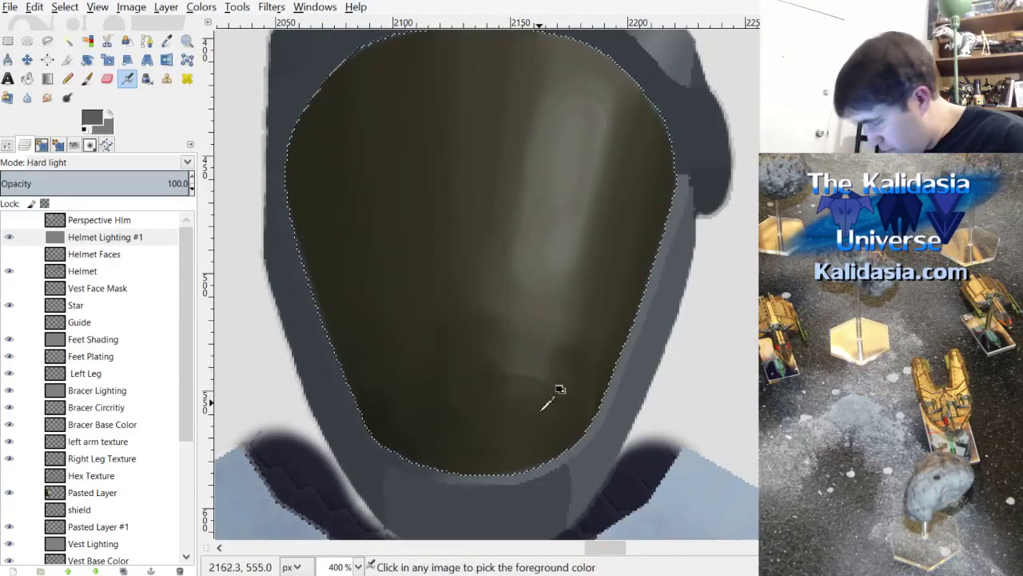
left_click(507, 379, "ctrl")
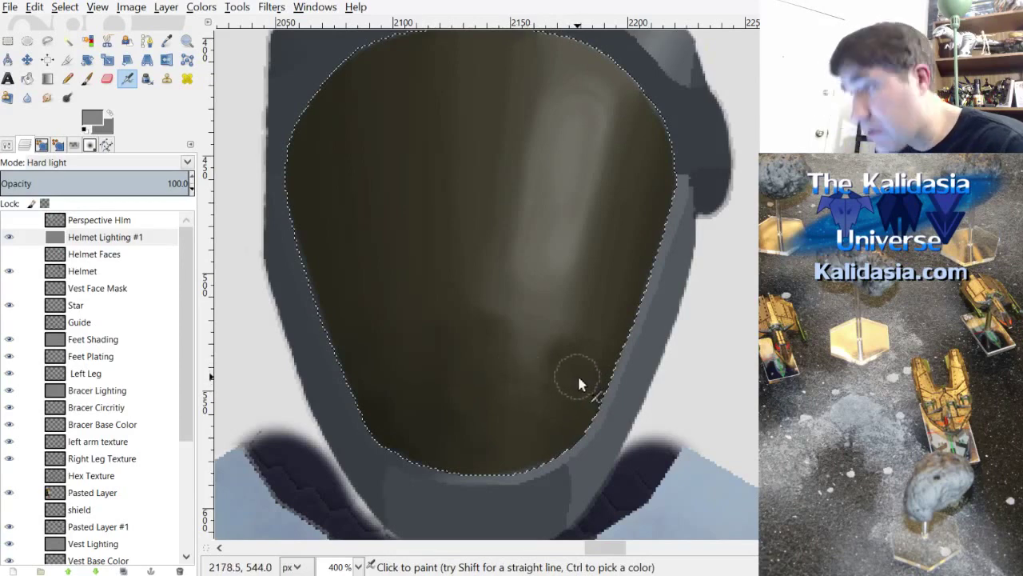
scroll(561, 373, "down", 3)
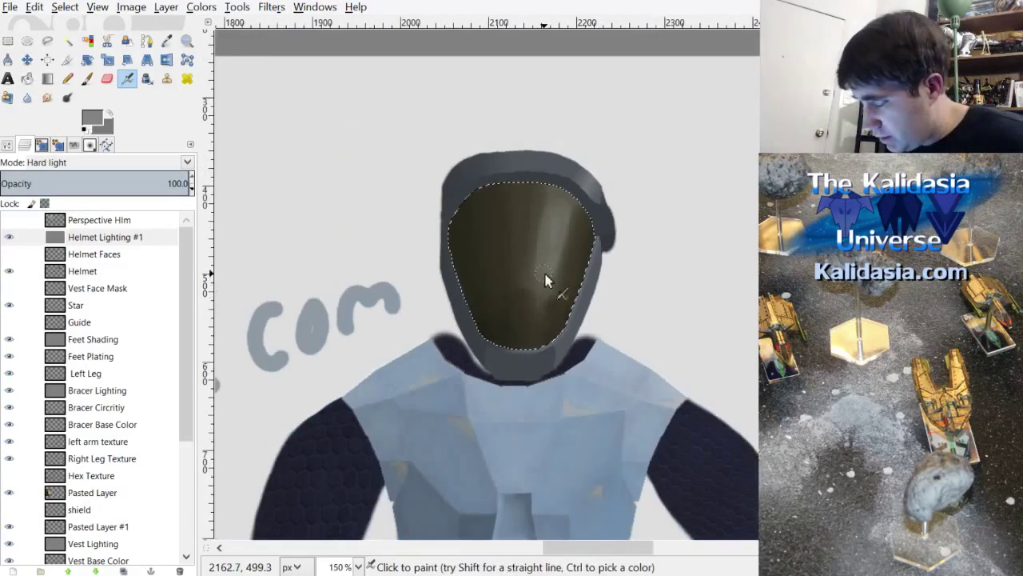
Step: Remove the selection around the visor with Select > None
scroll(546, 280, "down", 3)
scroll(630, 285, "right", 1)
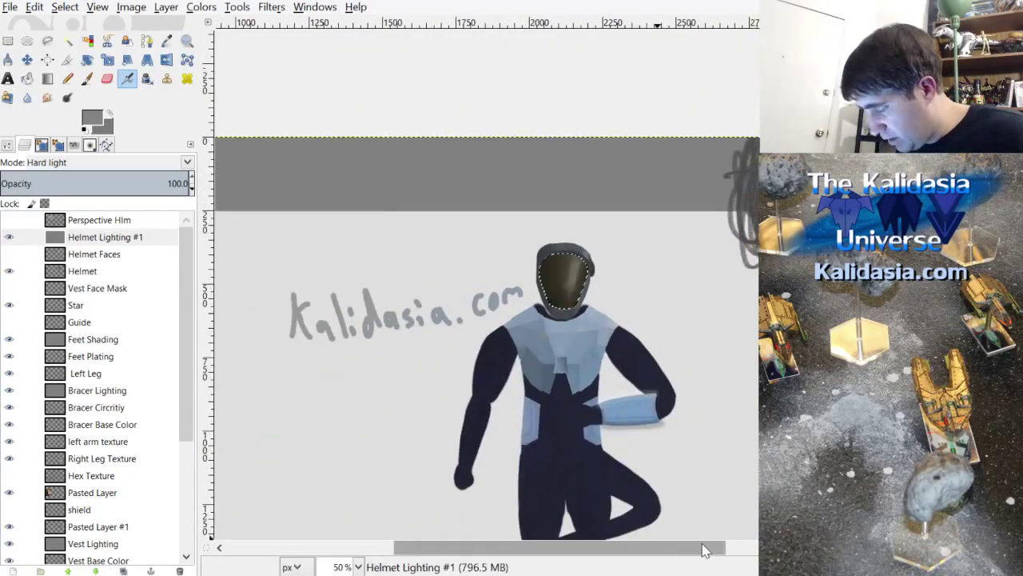
scroll(574, 153, "down", 3)
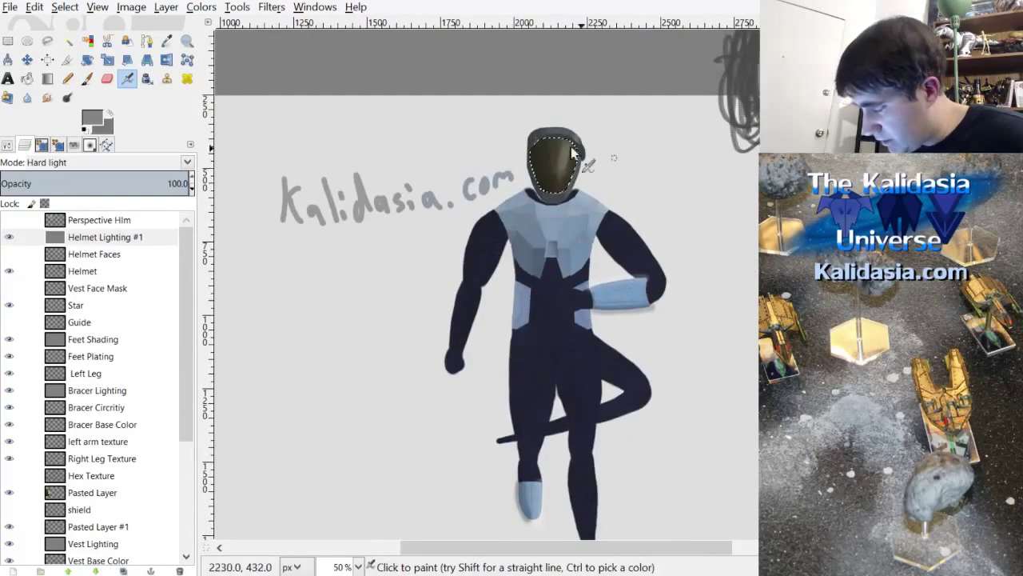
left_click(65, 7)
left_click(81, 35)
Step: Smudge the visor's light haze downward into its darker lower part
scroll(616, 243, "down", 1)
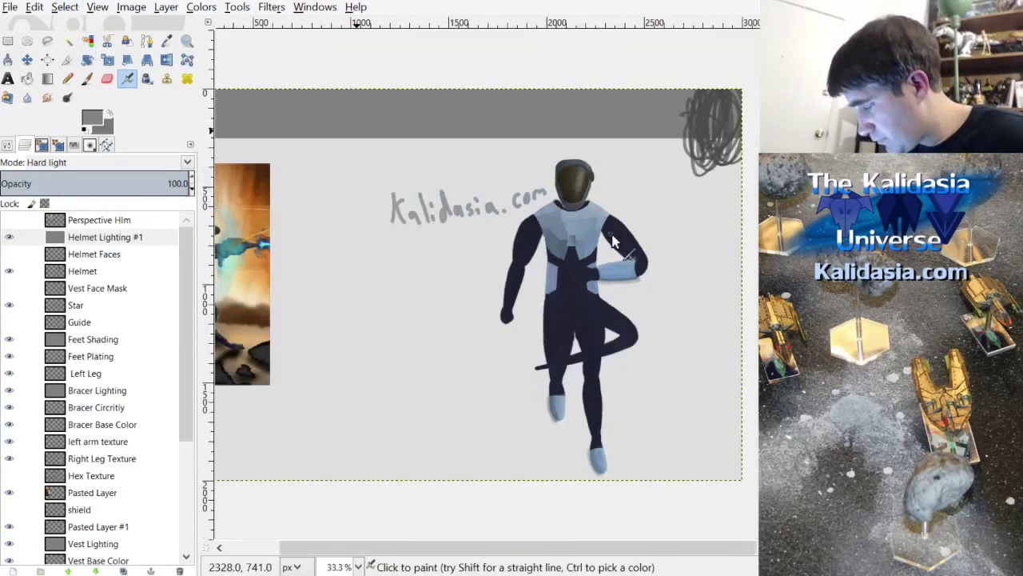
scroll(616, 244, "up", 1)
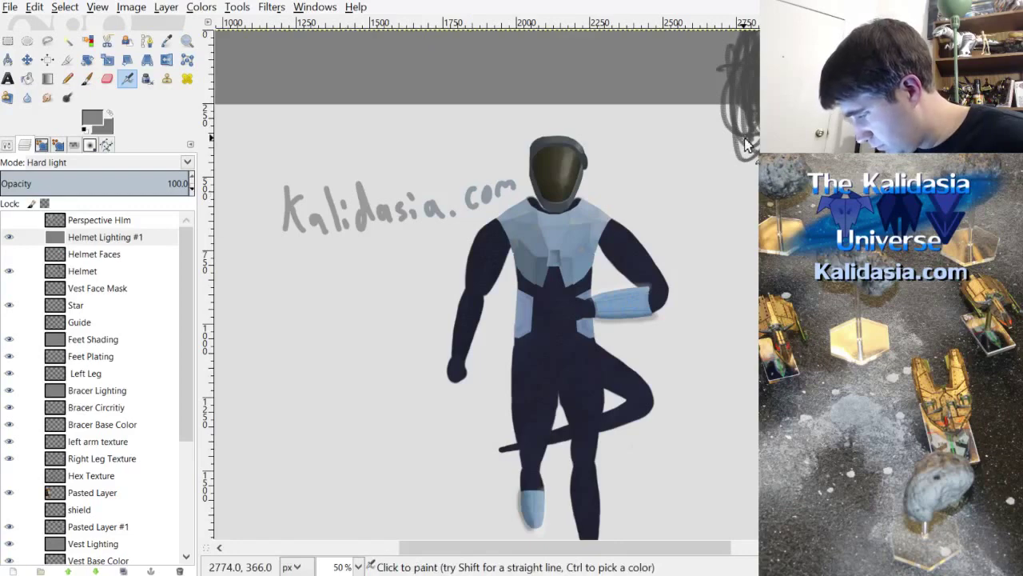
scroll(589, 185, "up", 3)
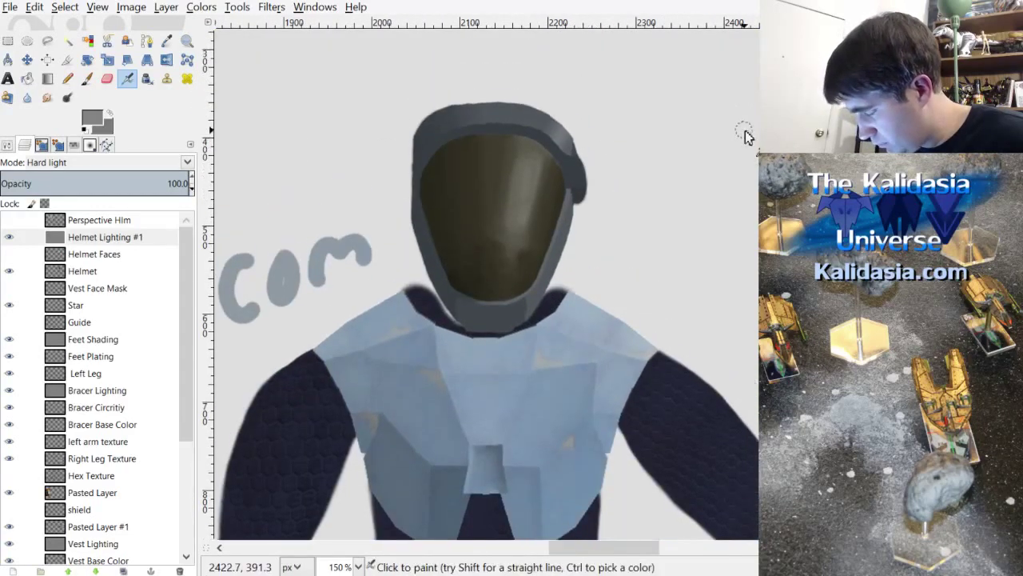
scroll(530, 256, "up", 4)
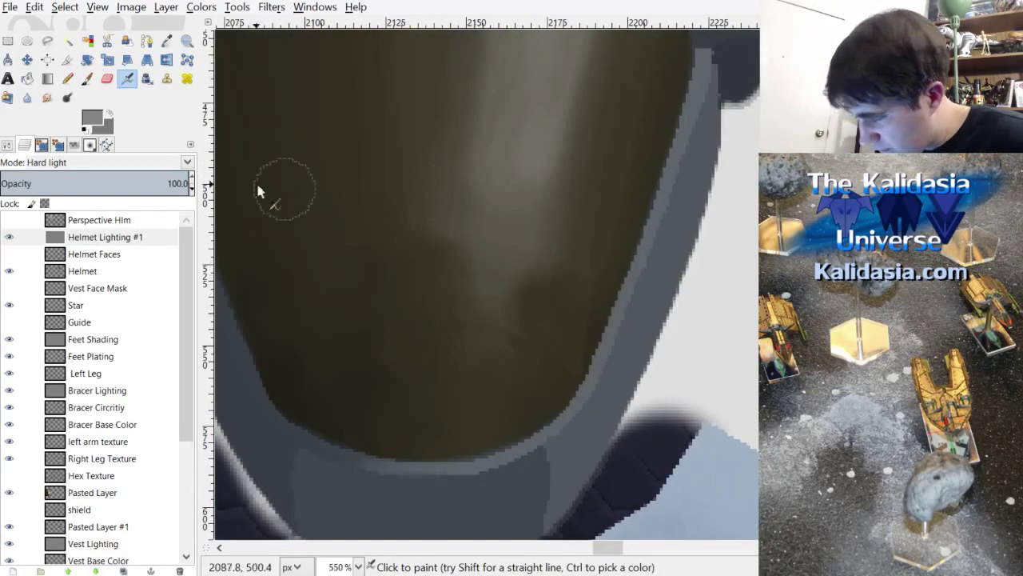
left_click(47, 98)
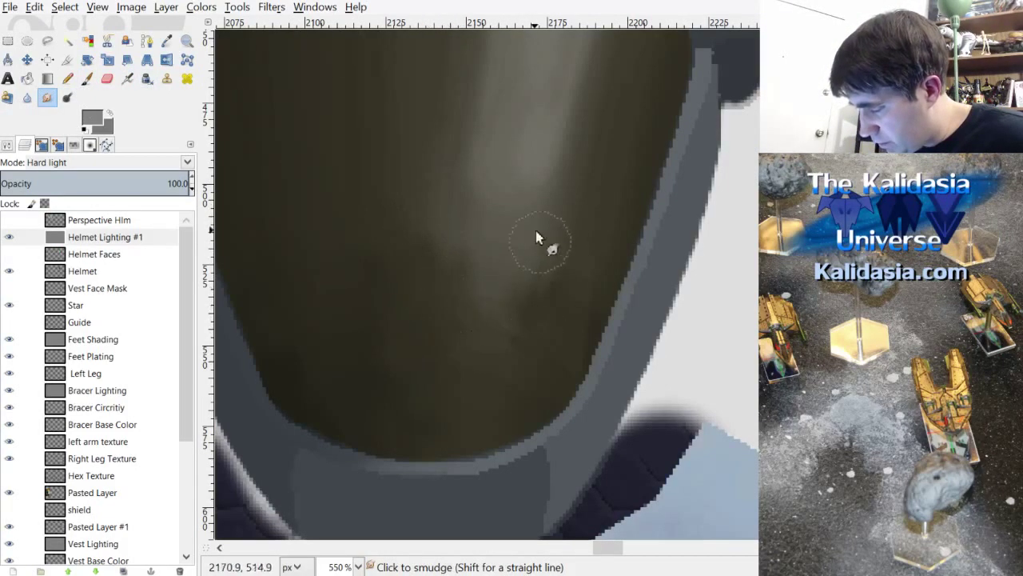
mouse_move(437, 236)
left_mouse_down()
mouse_move(456, 321)
mouse_move(422, 202)
mouse_move(456, 251)
mouse_move(458, 324)
left_mouse_up()
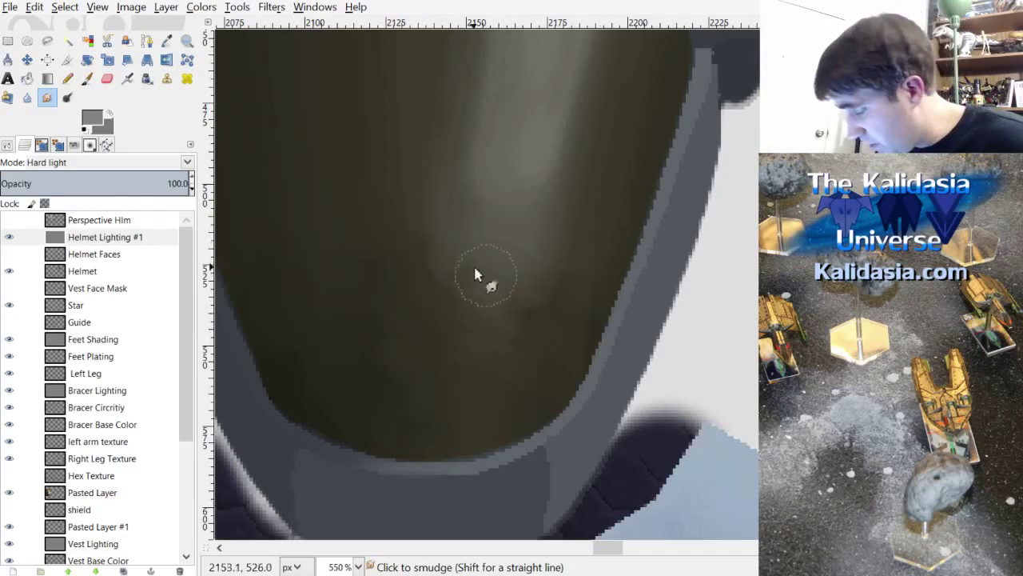
scroll(482, 260, "down", 4)
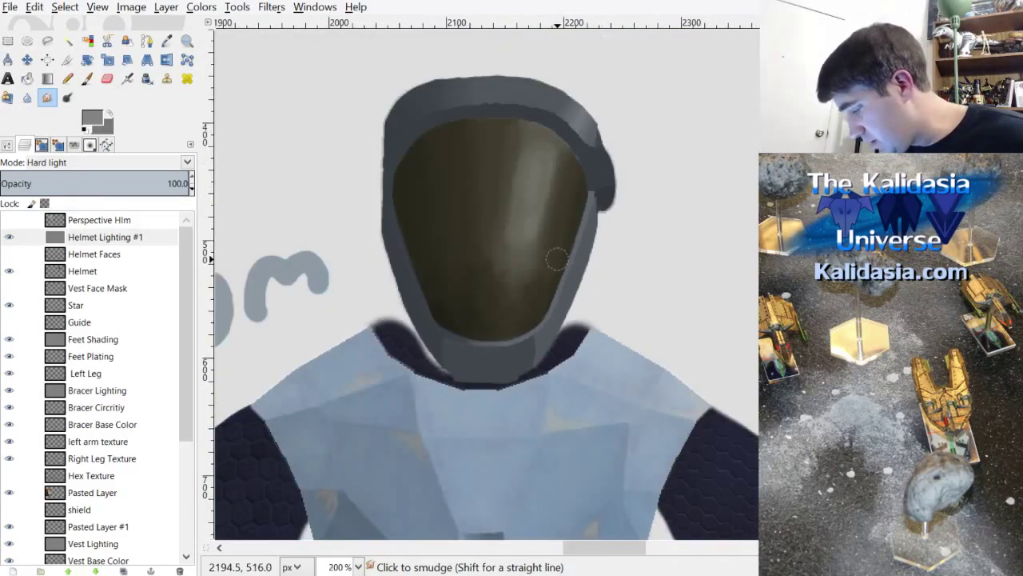
scroll(557, 264, "up", 2)
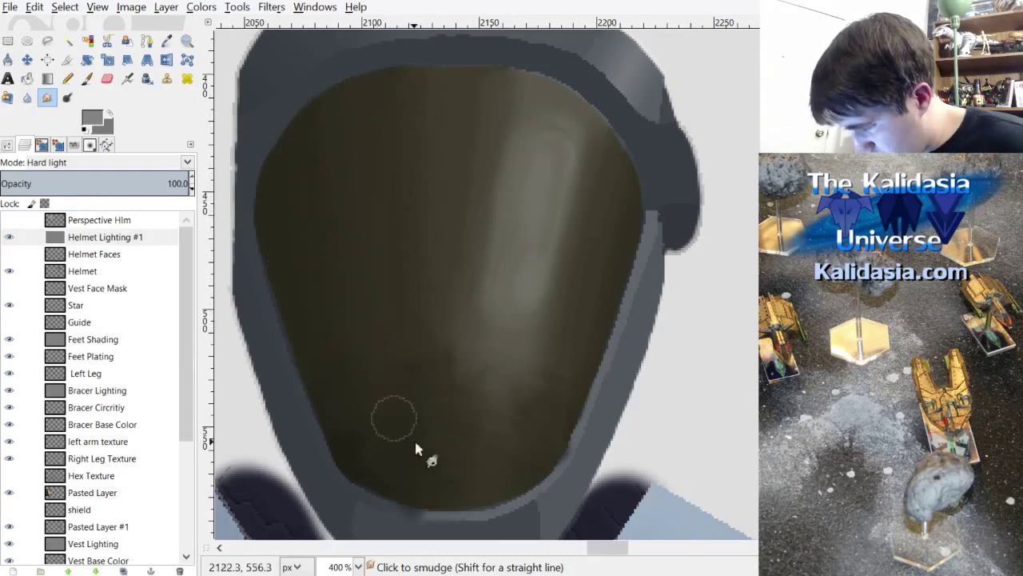
scroll(530, 228, "down", 2)
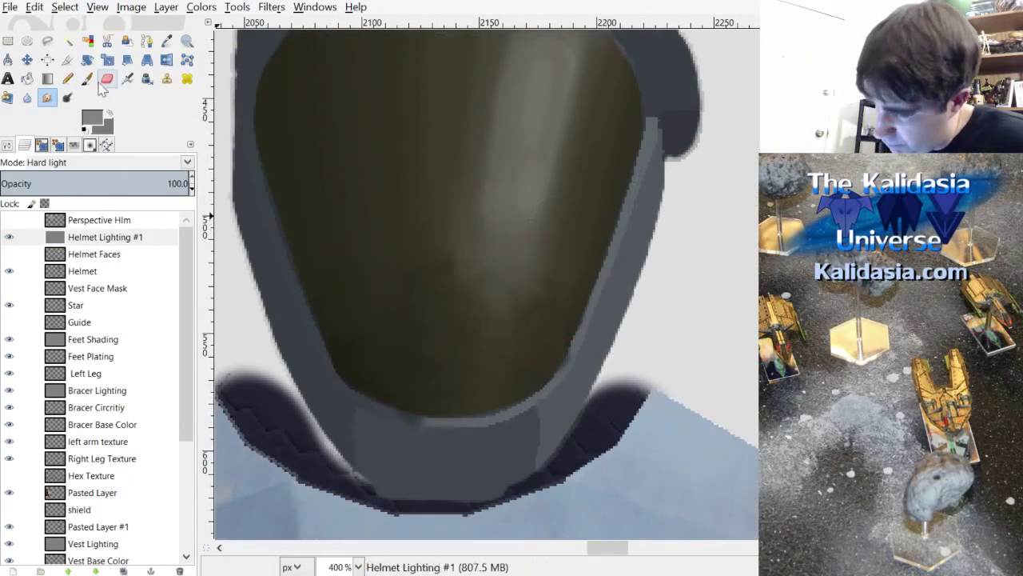
Step: Switch to the Eraser and undo the stray erase
left_click(104, 80)
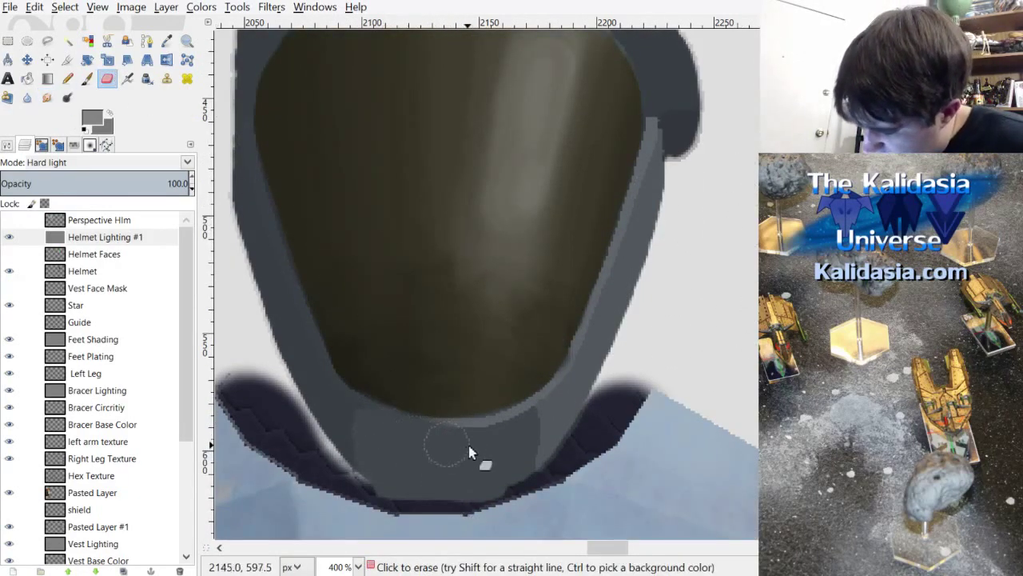
scroll(485, 452, "down", 2)
scroll(491, 339, "up", 2)
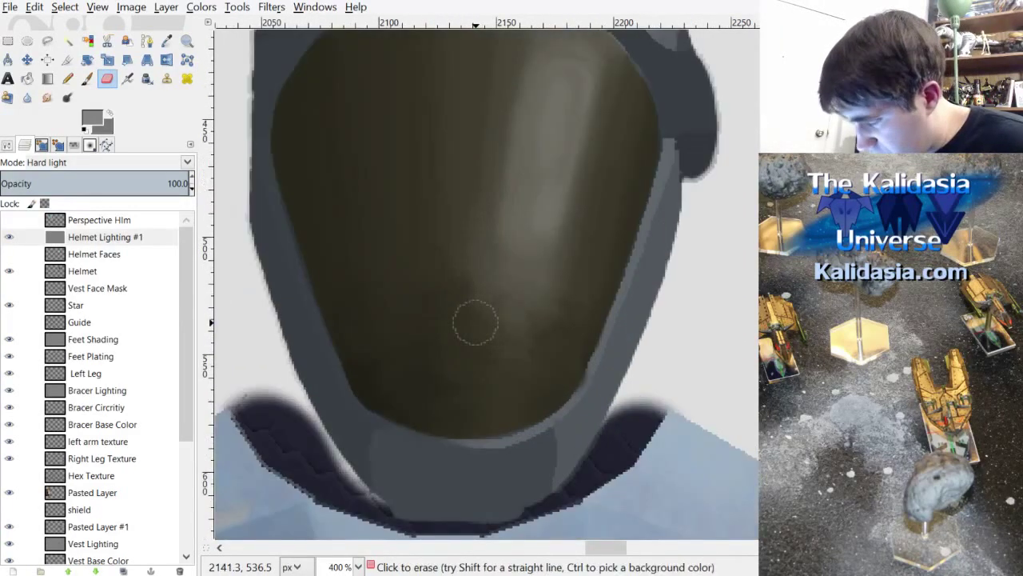
scroll(560, 312, "down", 2)
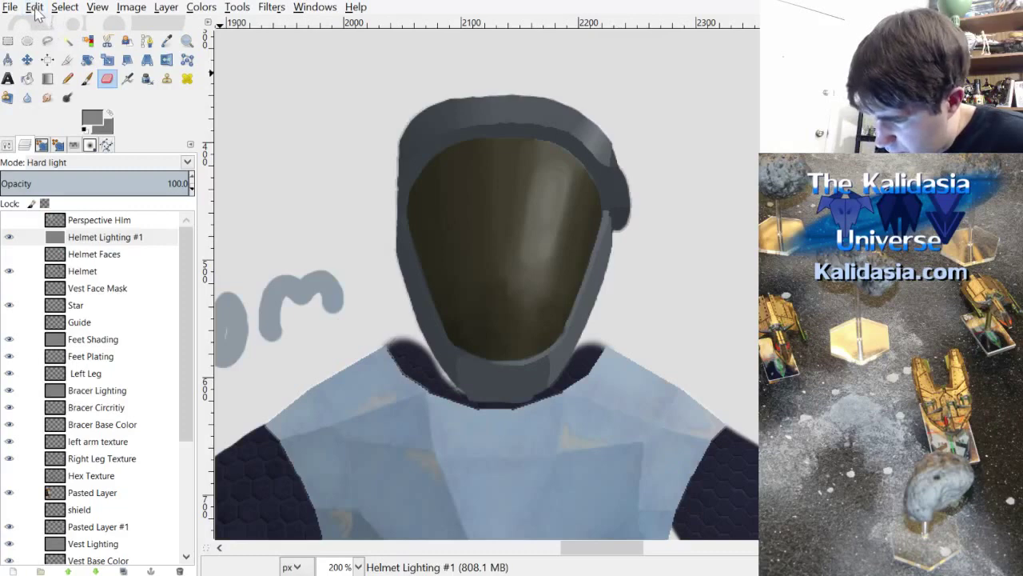
key("ctrl+z")
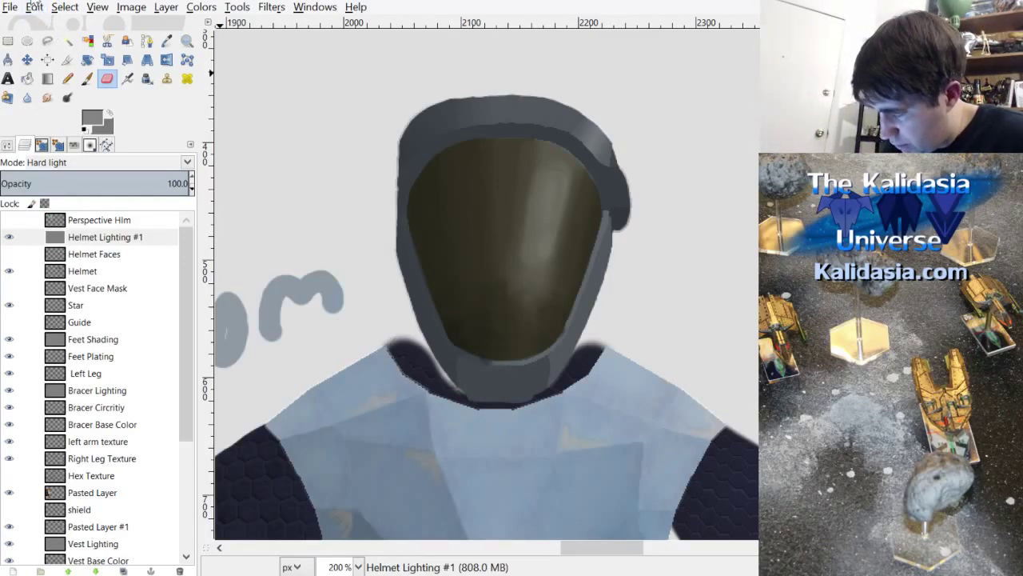
Step: Smudge the lighter patch on the grey chin band beneath the visor
scroll(486, 384, "up", 3)
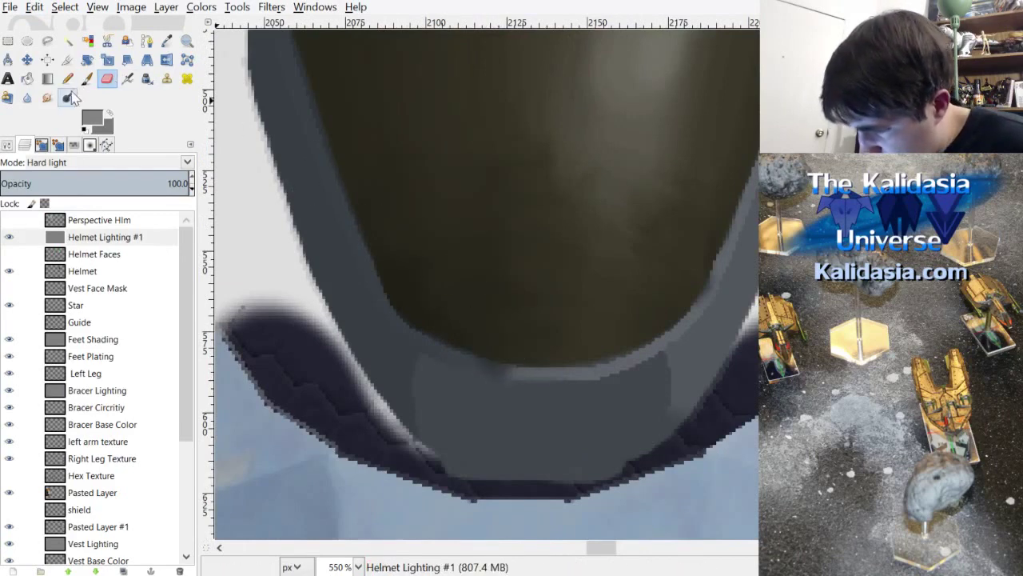
left_click(47, 98)
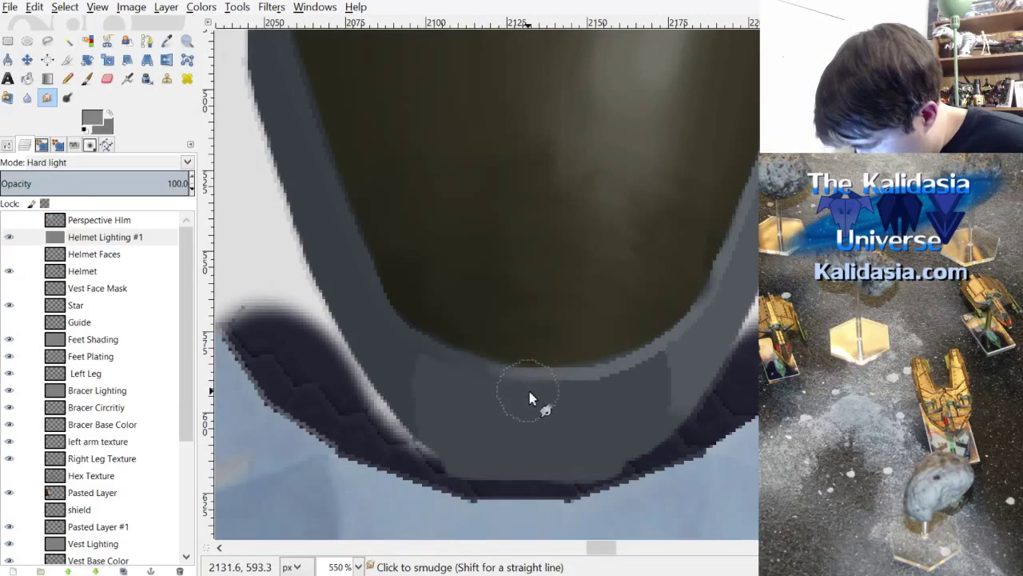
scroll(530, 391, "down", 5)
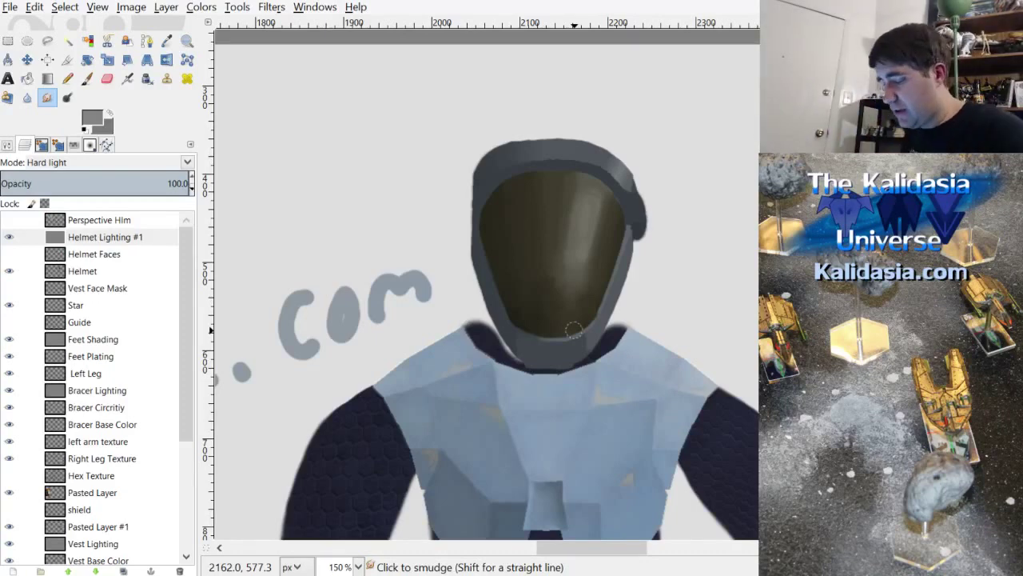
scroll(574, 329, "up", 2)
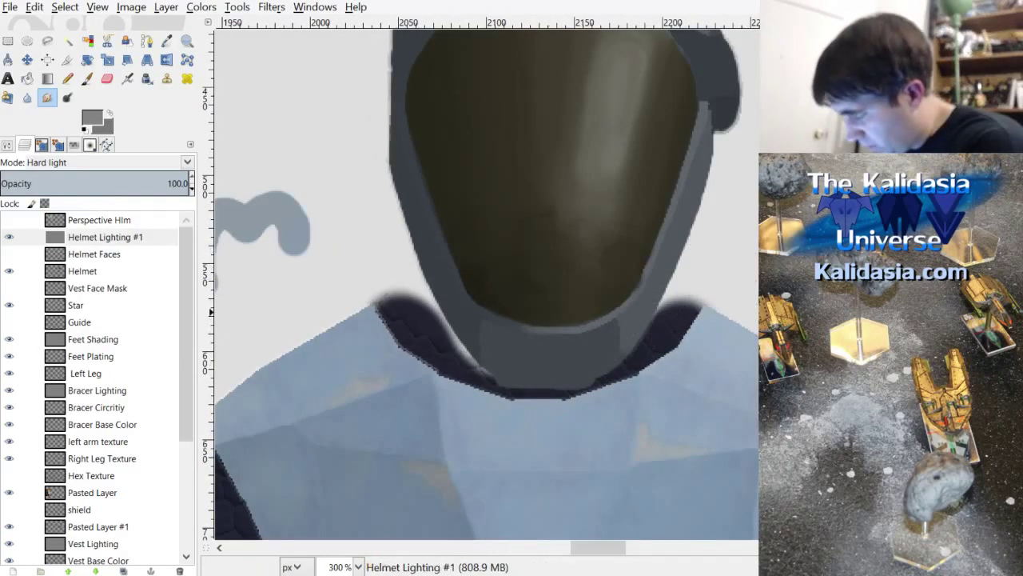
Step: Save the image and make the Helmet Faces layer visible
left_click(10, 8)
left_click(44, 134)
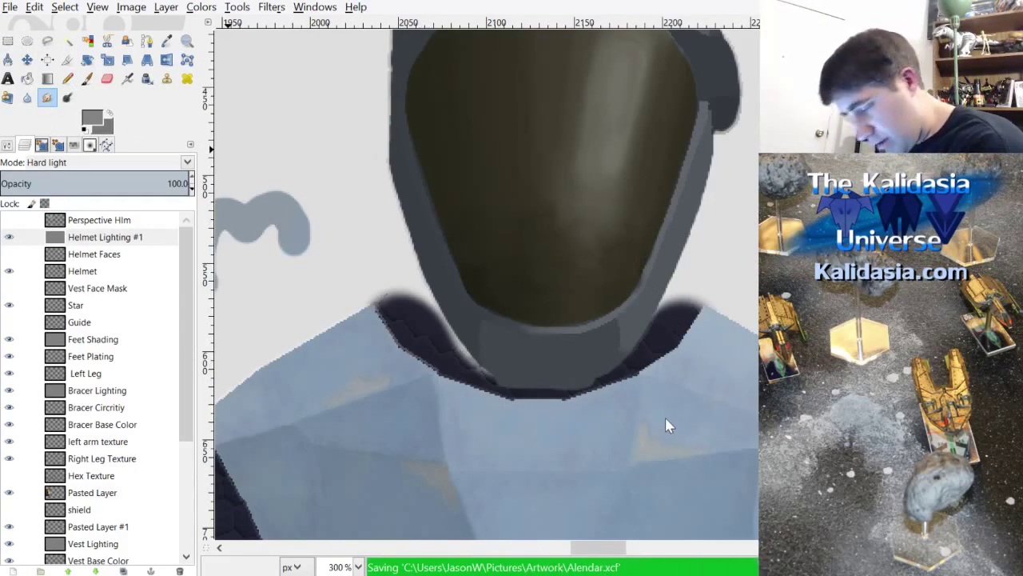
left_click(11, 254)
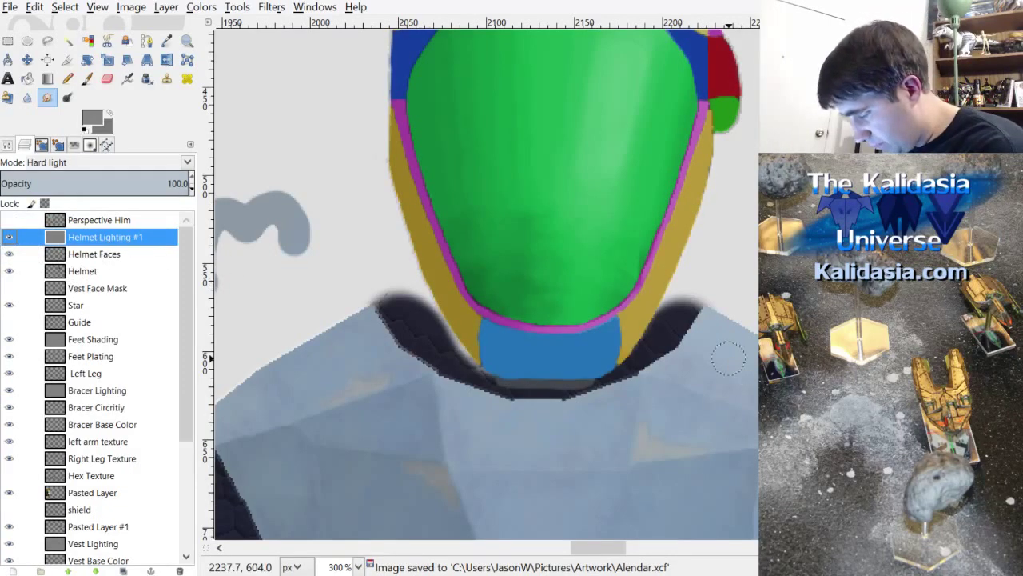
Step: Sample the helmet outline's magenta as the paint colour and return to the Paintbrush
scroll(571, 393, "up", 4)
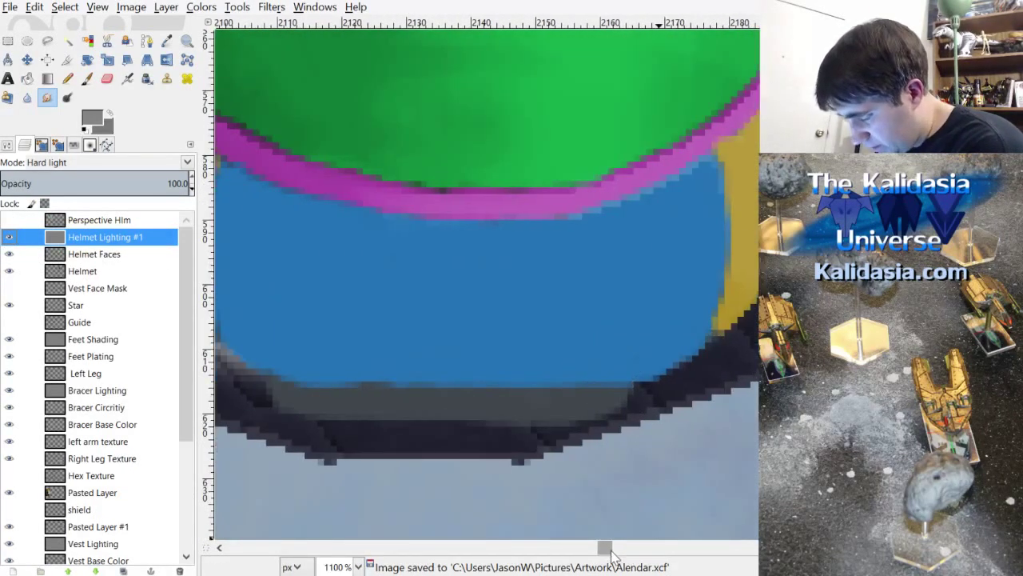
scroll(608, 548, "left", 2)
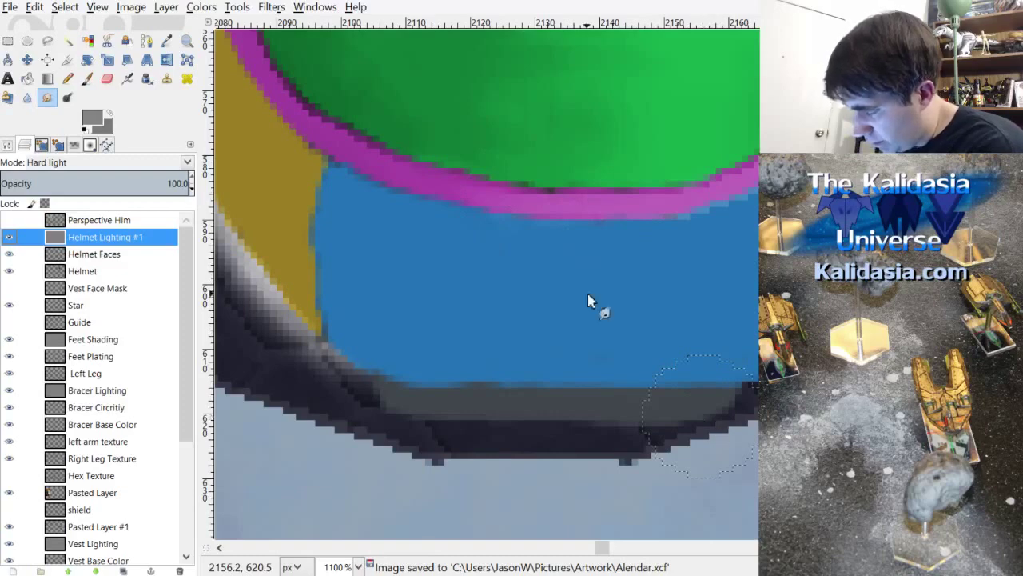
scroll(589, 297, "down", 2)
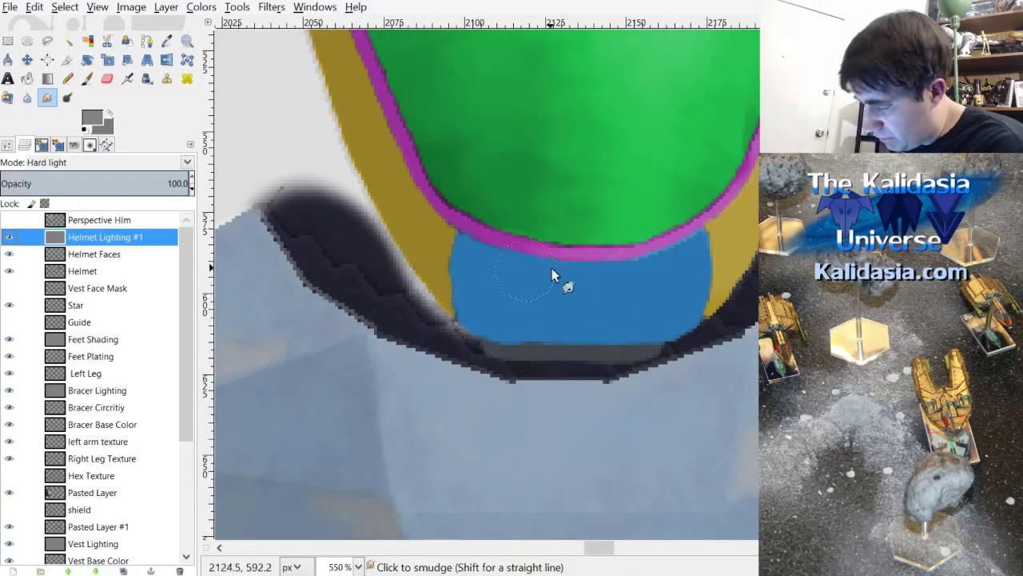
left_click(86, 79)
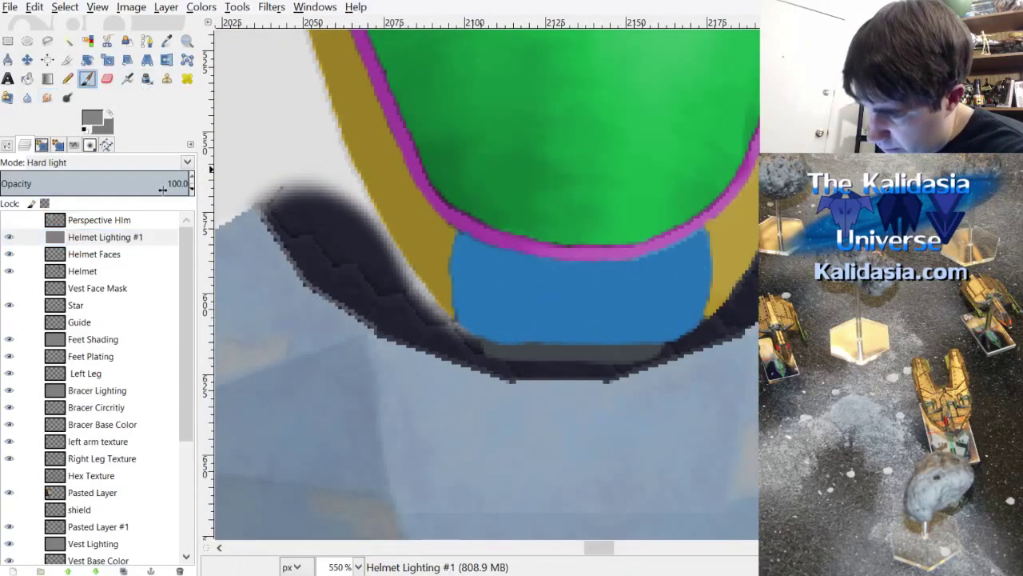
left_click(166, 41)
left_click(593, 300)
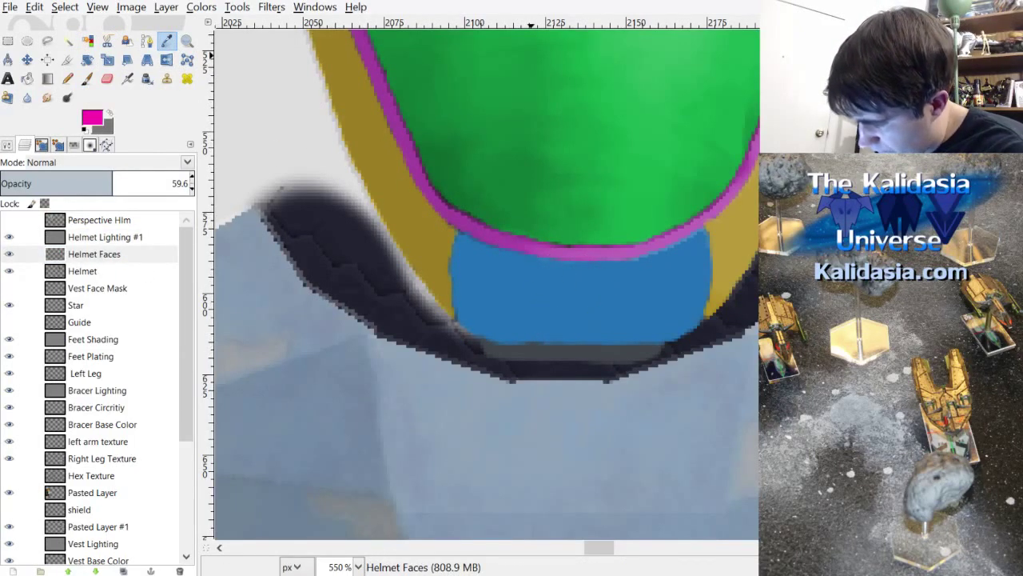
left_click(87, 78)
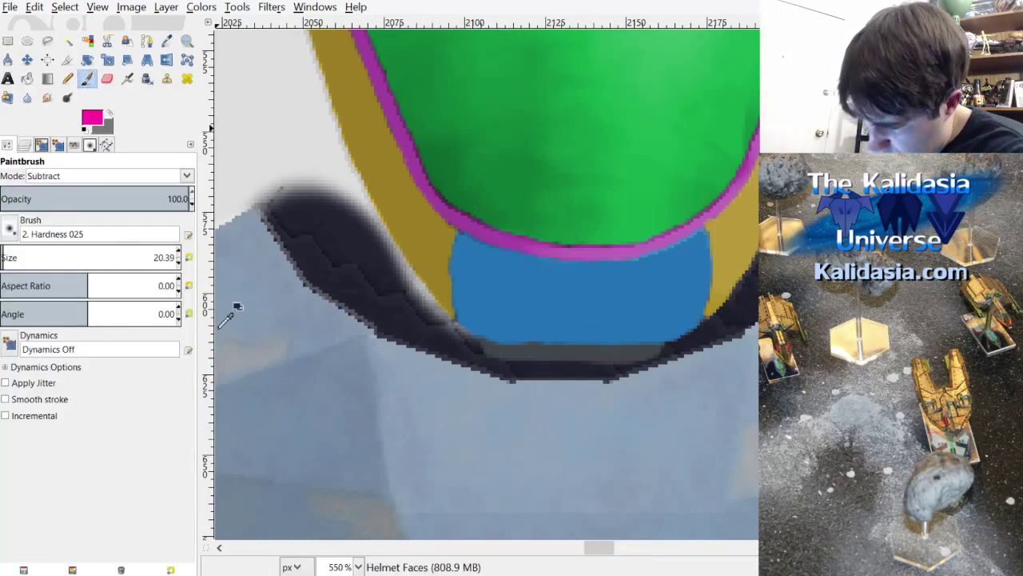
Step: Make the brush fully hard and slightly smaller, undoing a stray test stroke
key("period")
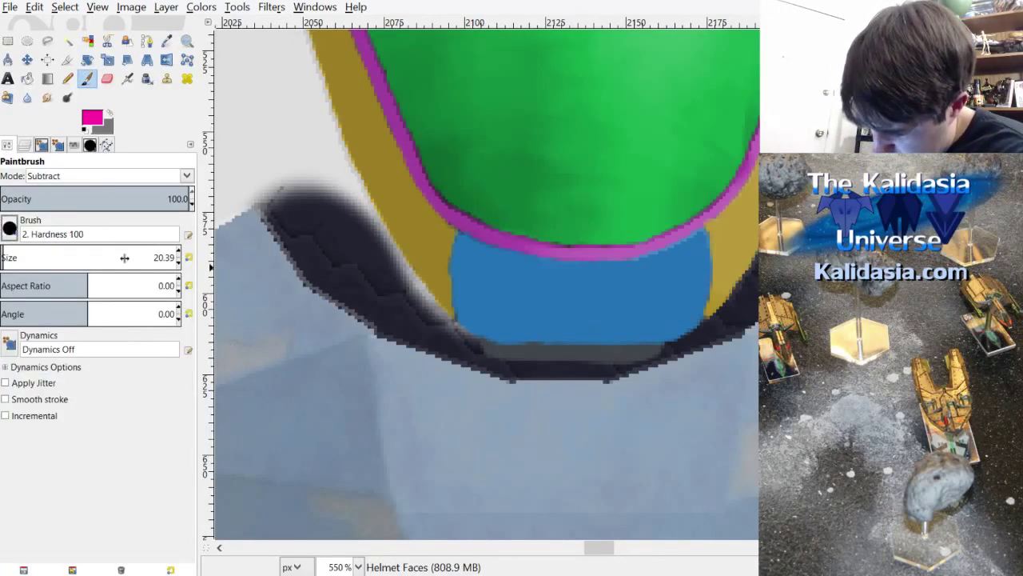
left_click(178, 263)
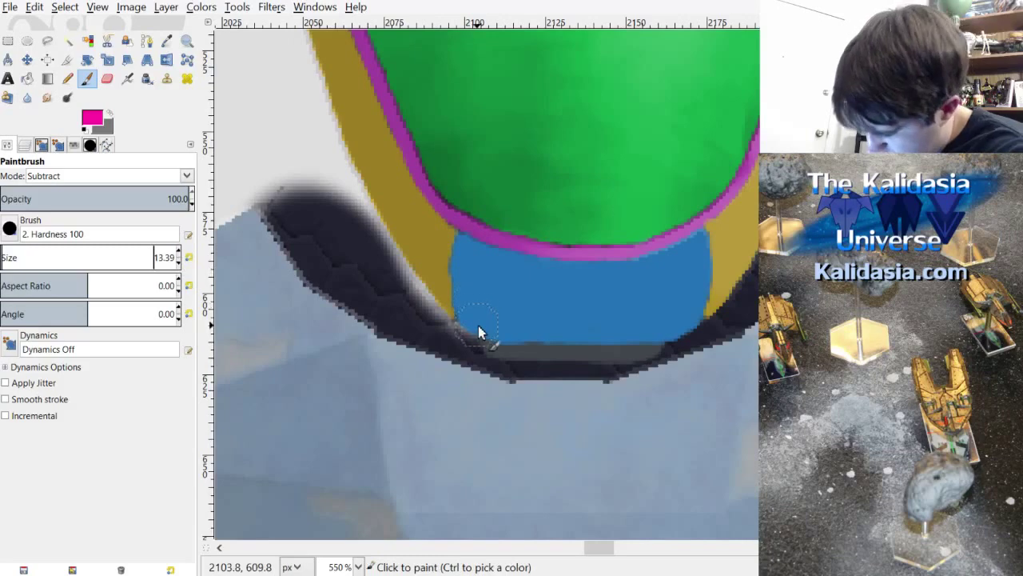
scroll(529, 306, "up", 1)
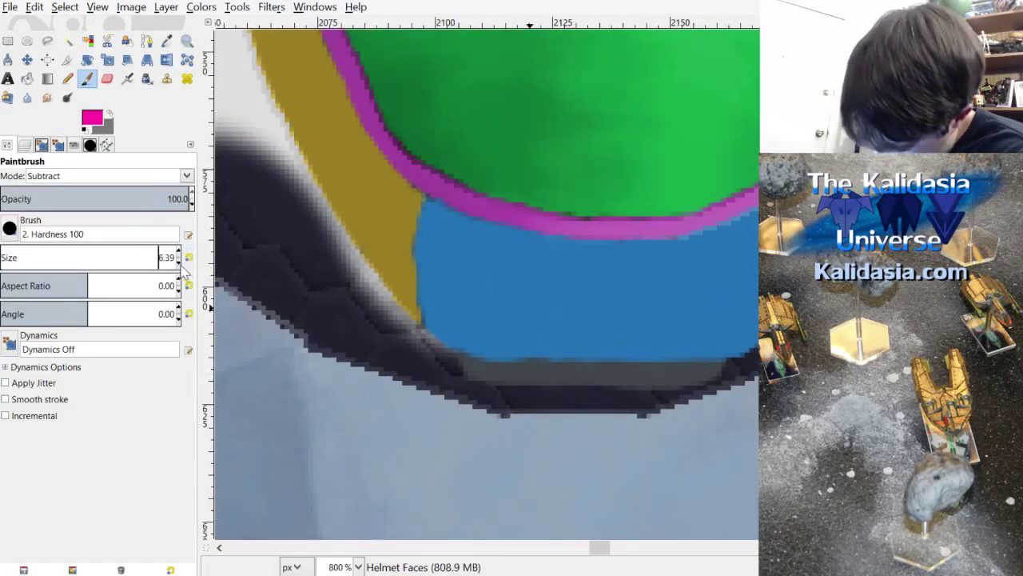
left_click_drag(477, 295, 480, 353)
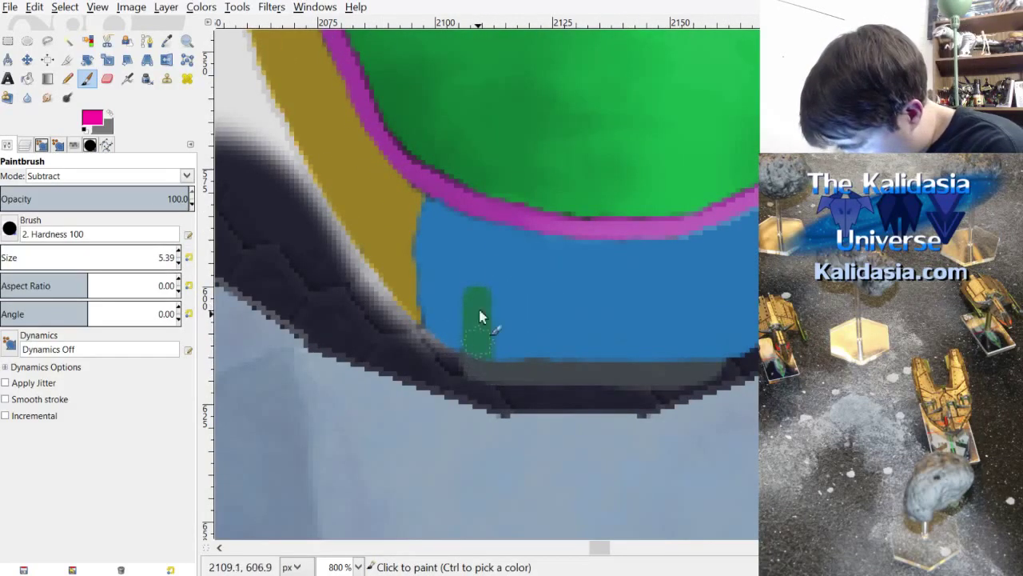
left_click(35, 6)
left_click(46, 26)
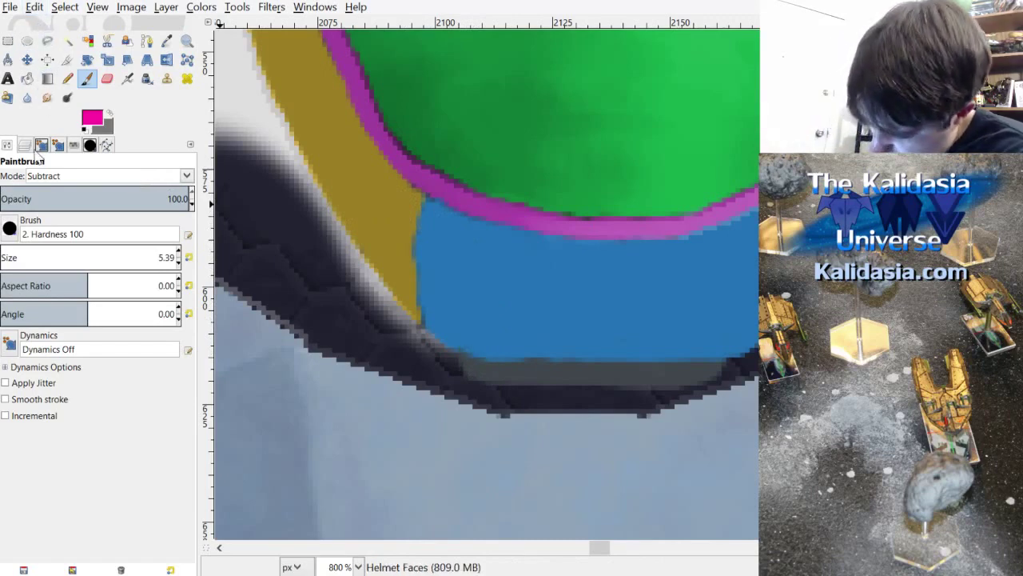
scroll(58, 179, "up", 10)
Step: Paint a solid magenta rectangular panel across the blue chin area
mouse_move(470, 258)
left_mouse_down()
mouse_move(478, 345)
mouse_move(507, 371)
mouse_move(701, 378)
mouse_move(707, 361)
mouse_move(717, 370)
left_mouse_up()
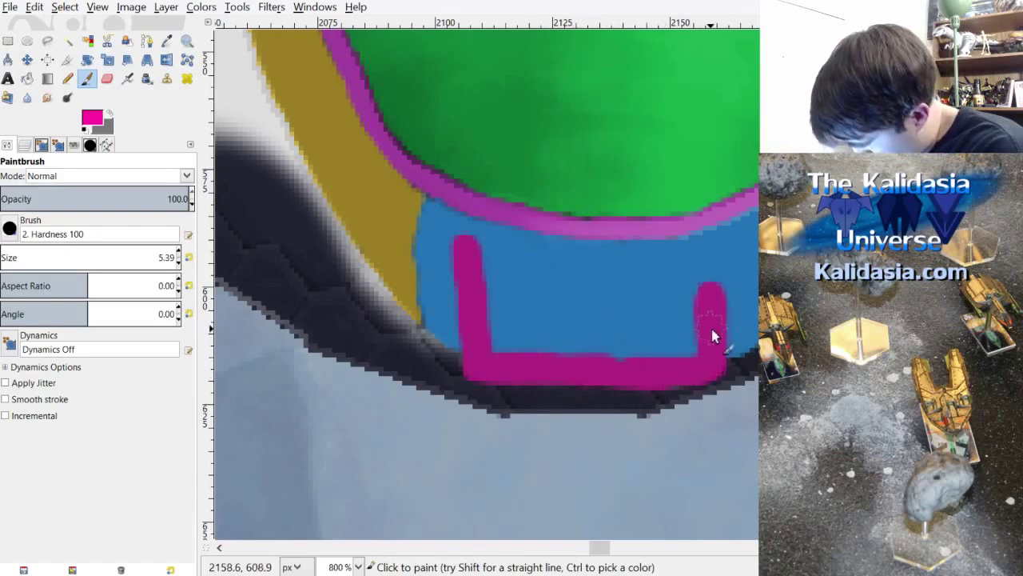
left_click_drag(714, 336, 714, 283)
left_click_drag(483, 256, 623, 267)
mouse_move(705, 271)
left_mouse_down()
mouse_move(710, 296)
mouse_move(694, 283)
mouse_move(686, 319)
mouse_move(675, 322)
mouse_move(659, 272)
mouse_move(649, 361)
left_mouse_up()
mouse_move(619, 276)
left_mouse_down()
mouse_move(607, 330)
mouse_move(578, 280)
mouse_move(562, 354)
mouse_move(537, 291)
mouse_move(521, 349)
mouse_move(499, 278)
left_mouse_up()
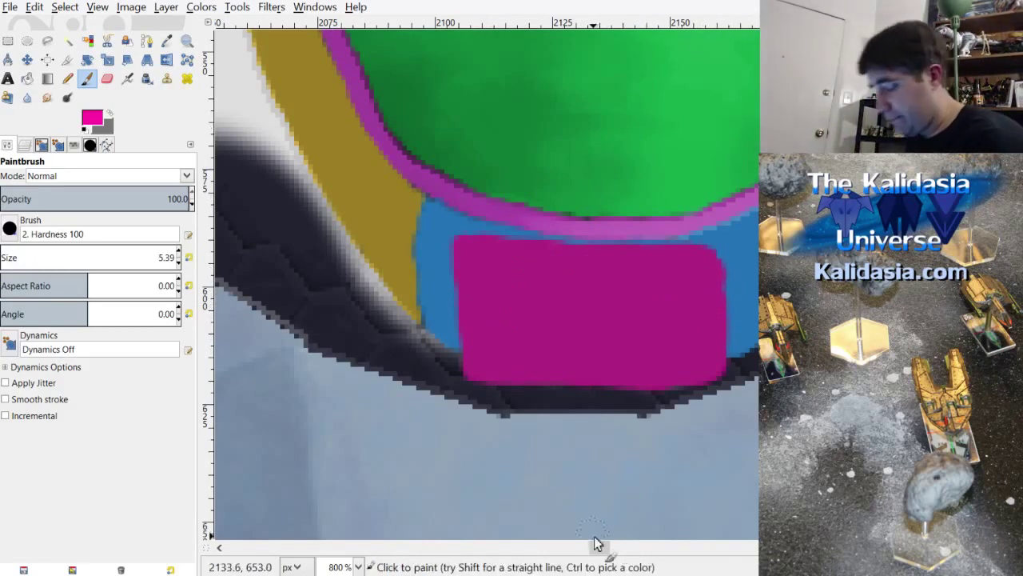
left_click_drag(595, 545, 606, 552)
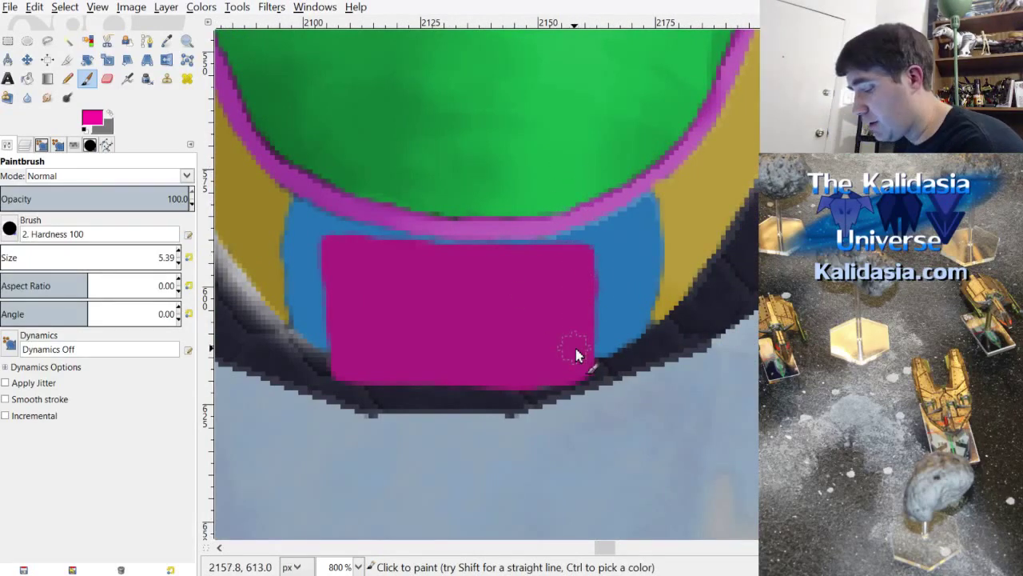
scroll(575, 348, "down", 8, "ctrl")
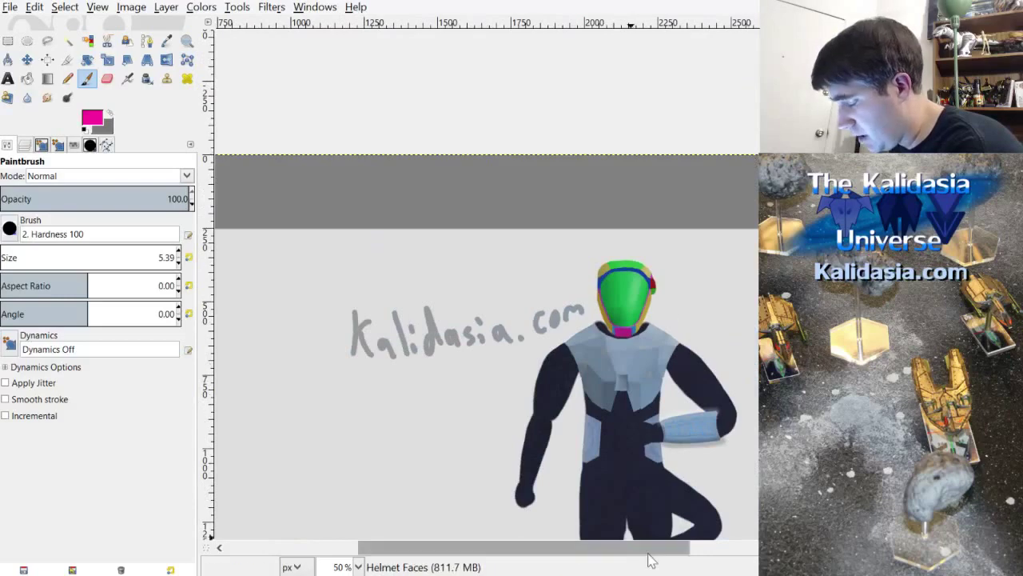
left_click_drag(647, 549, 701, 549)
scroll(550, 325, "up", 6, "ctrl")
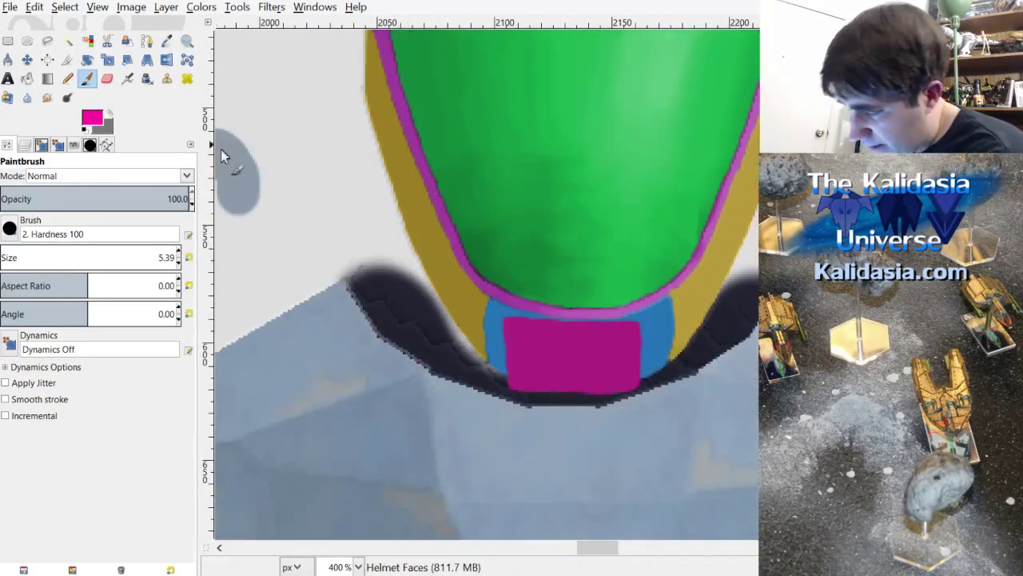
Step: Fuzzy Select the magenta chin panel and hide the Helmet Faces layer
left_click(67, 40)
left_click(594, 361)
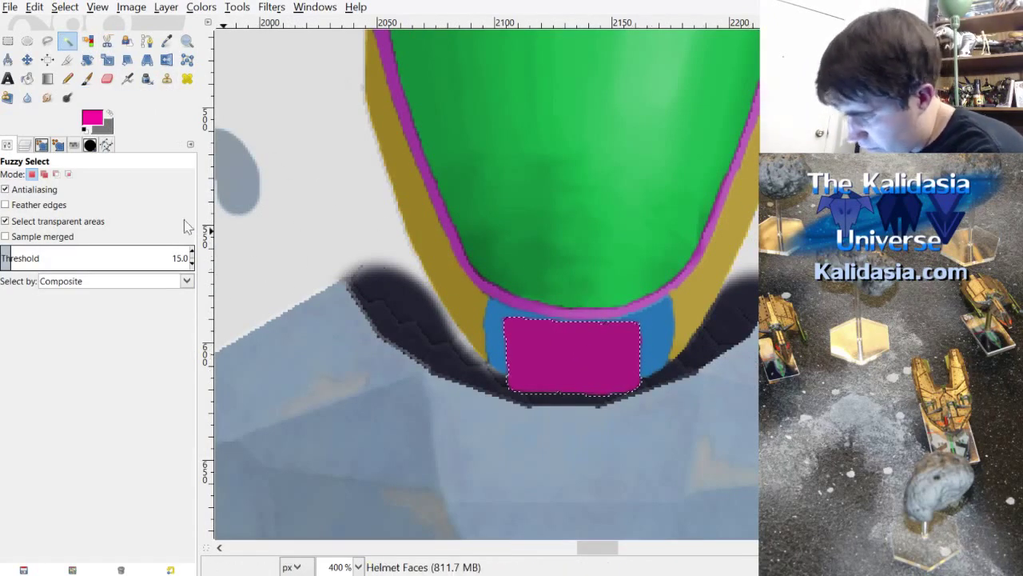
key("ctrl+l")
left_click(9, 254)
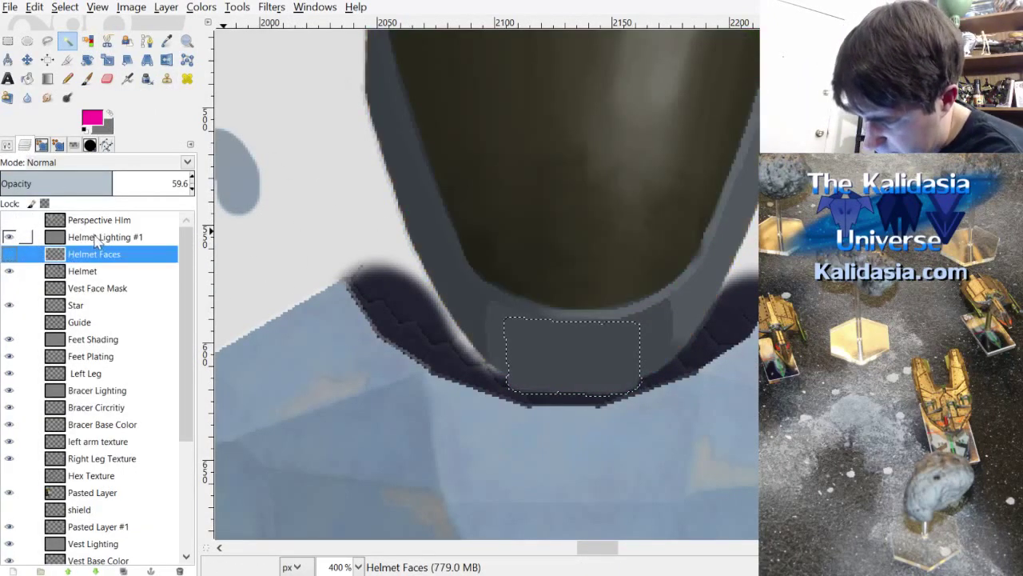
Step: On Helmet Lighting #1, paint the panel's grey with a lighter highlight along its top edge
left_click(96, 239)
scroll(642, 364, "up", 2)
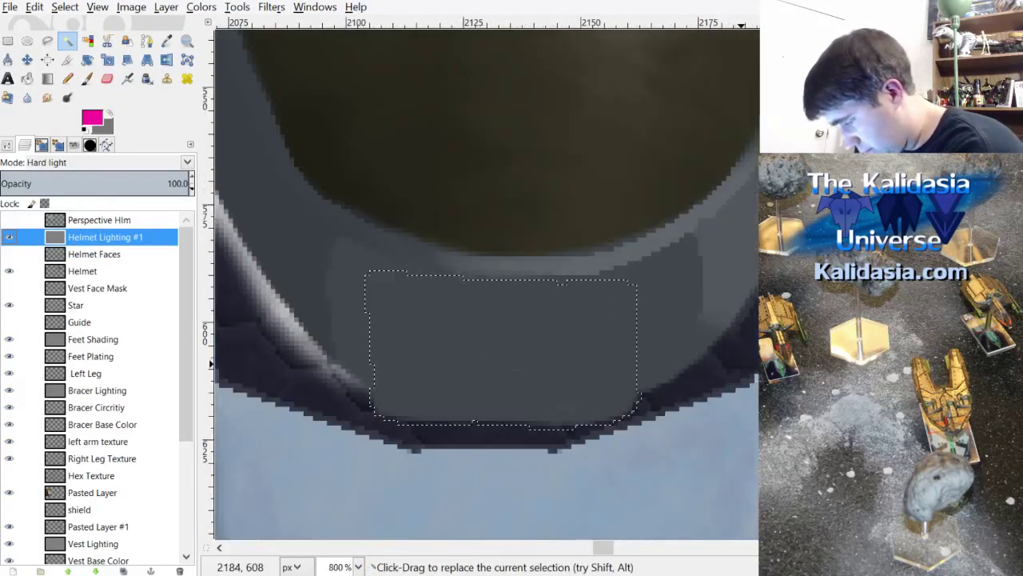
left_click(166, 41)
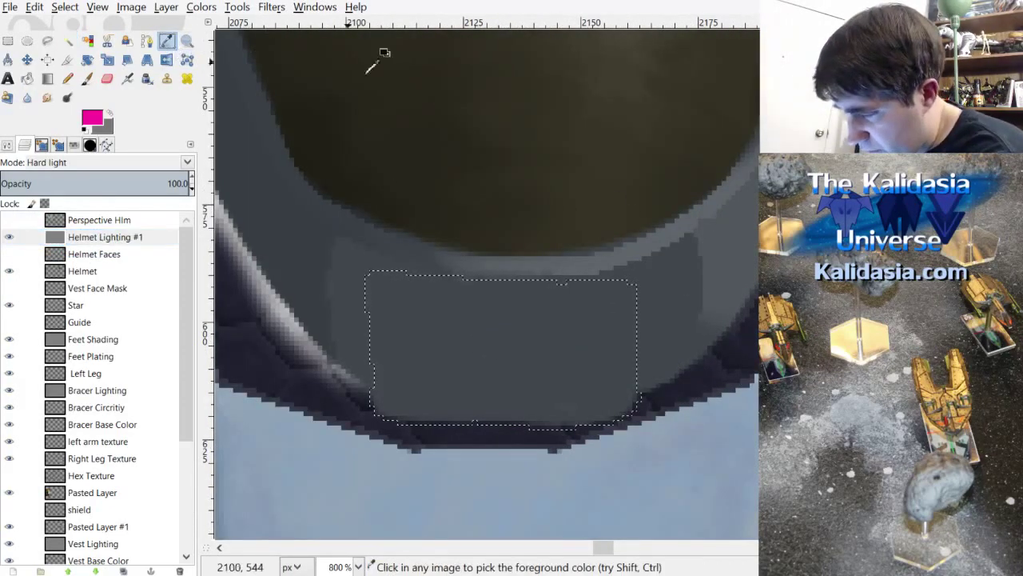
left_click(605, 324)
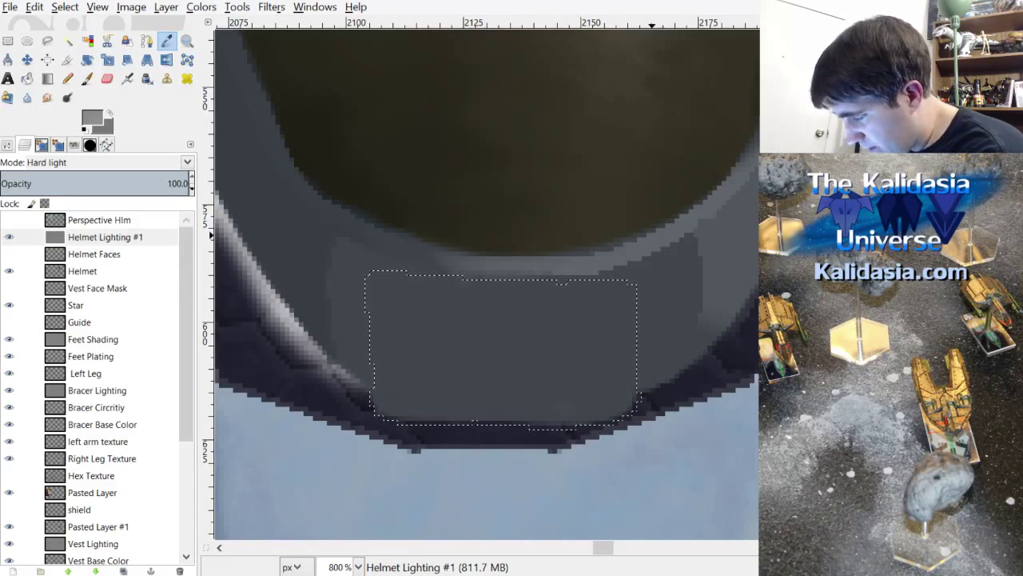
key("p")
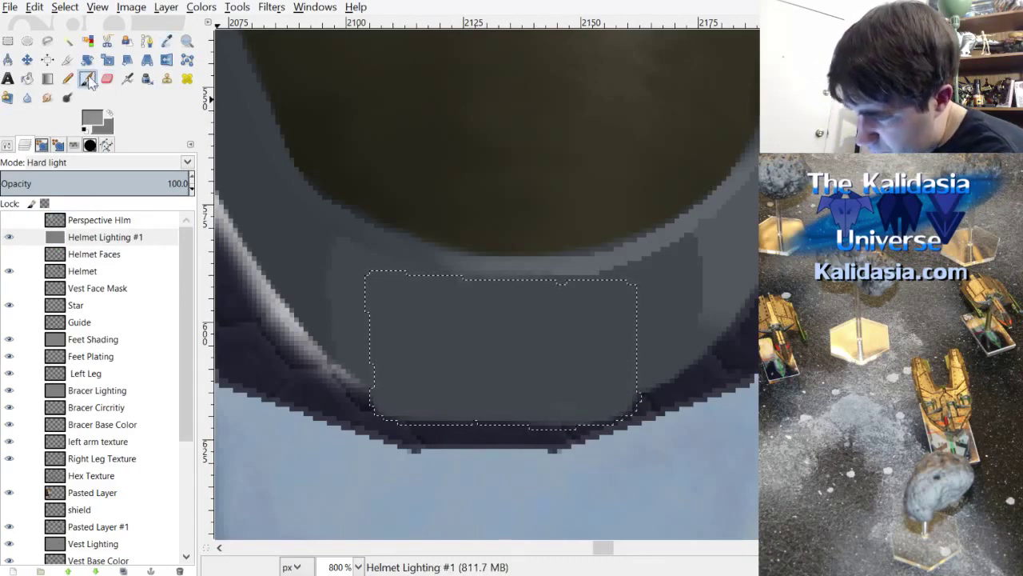
left_click(15, 149)
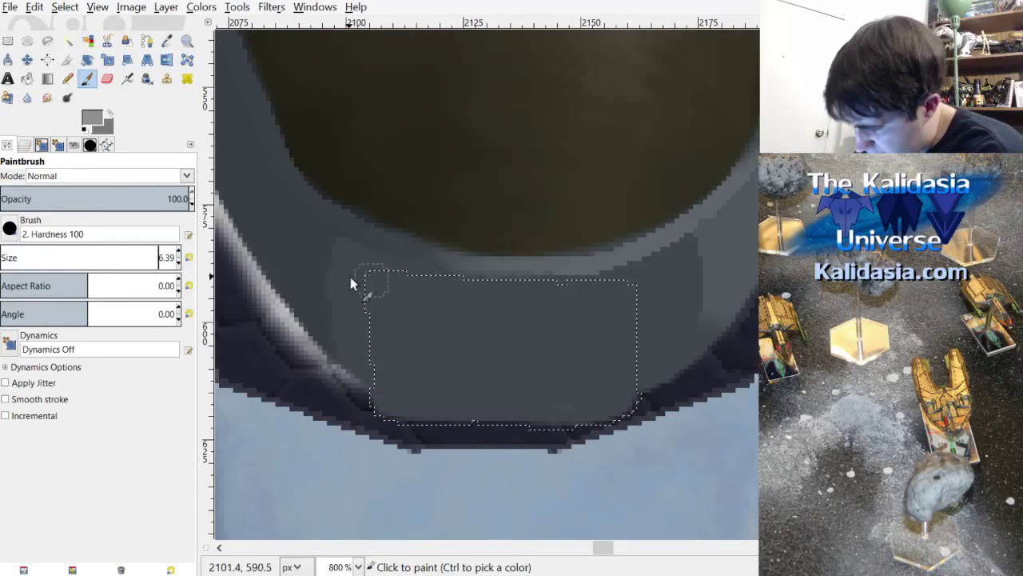
left_click_drag(383, 286, 639, 293)
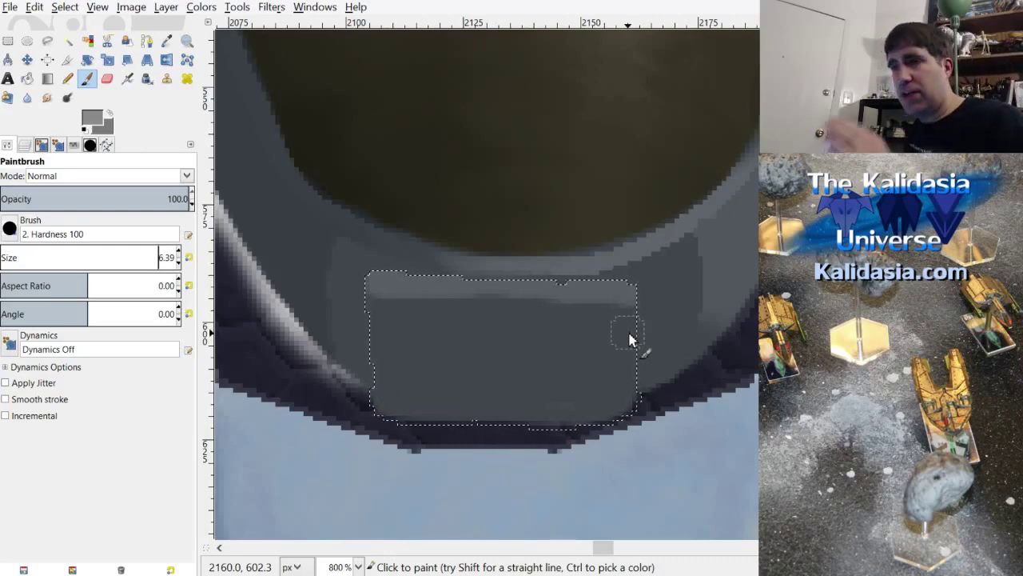
Step: Undo the accidental Select None to restore the chin panel selection
scroll(629, 340, "down", 5)
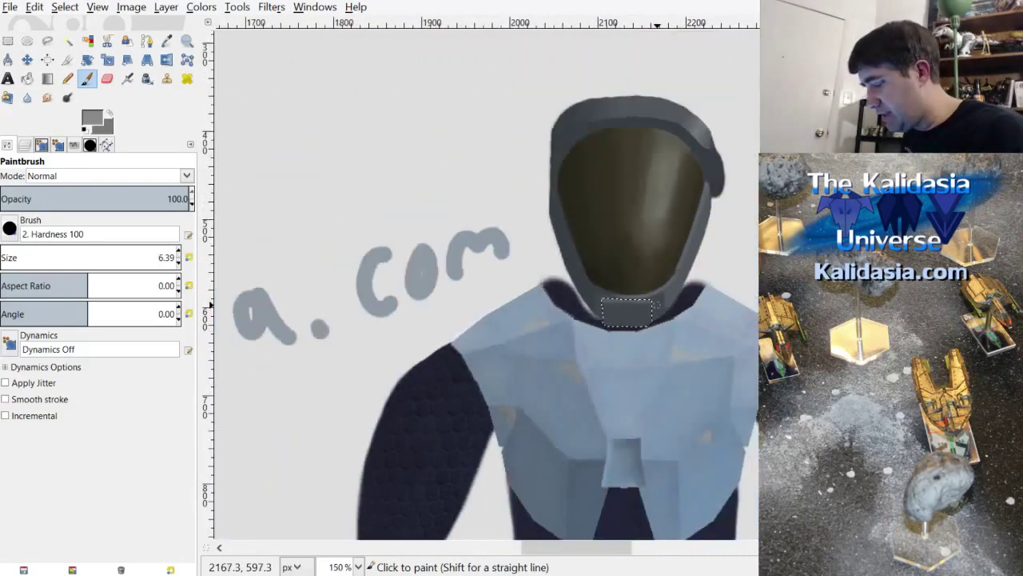
scroll(660, 312, "up", 5)
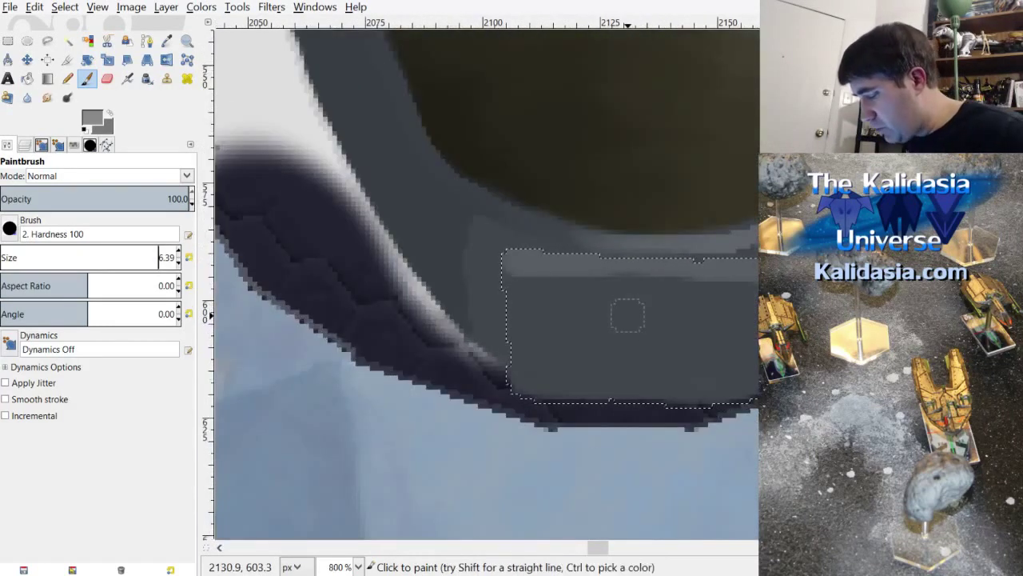
left_click_drag(598, 547, 621, 551)
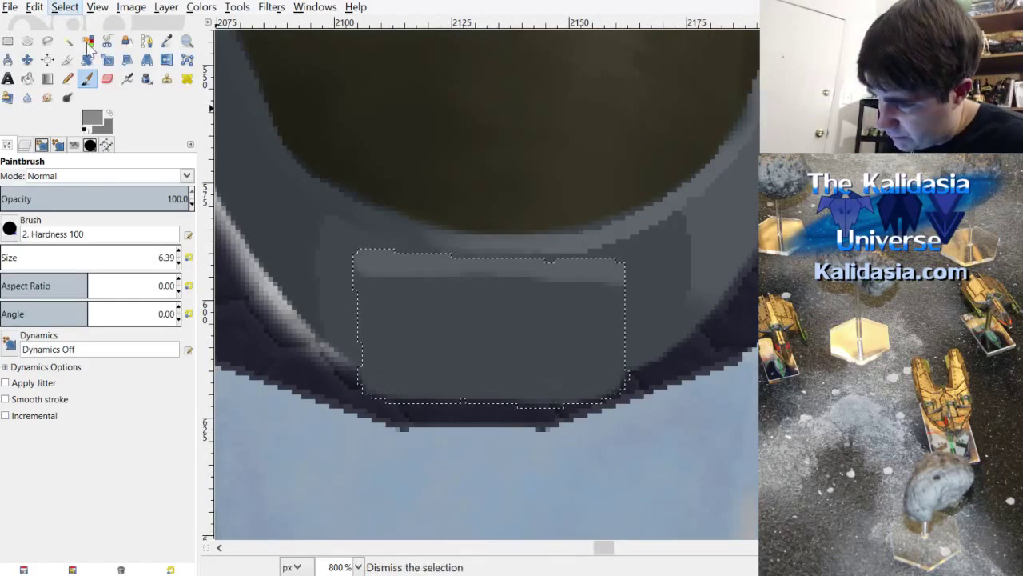
key("ctrl+shift+a")
scroll(631, 303, "down", 1)
scroll(630, 303, "up", 2)
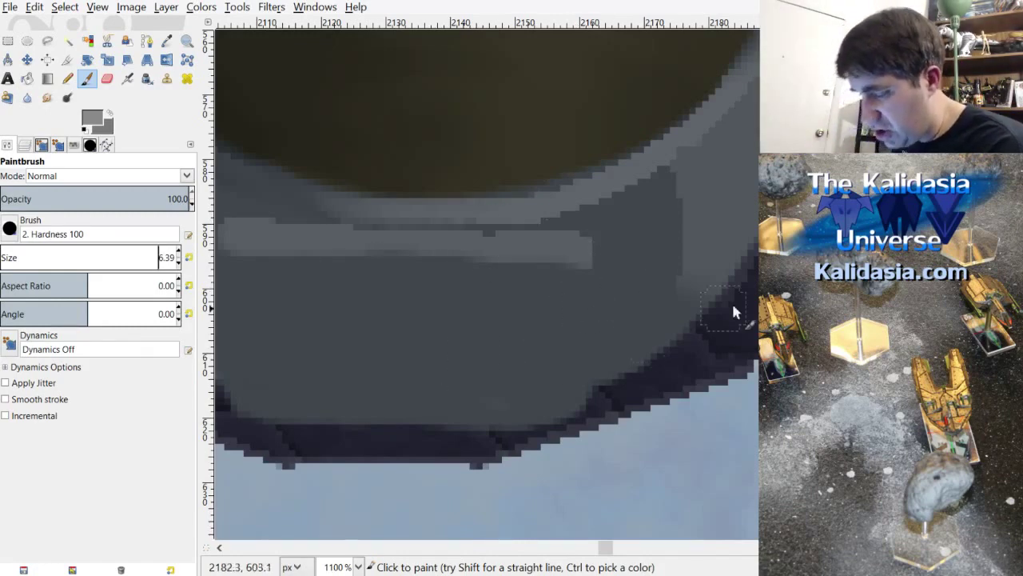
left_click(35, 7)
left_click(62, 29)
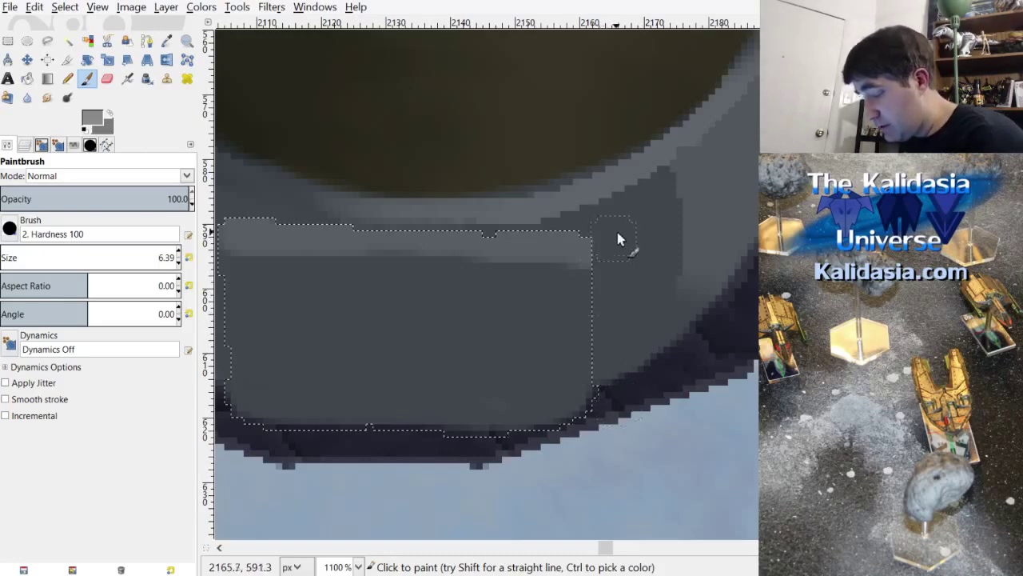
Step: Paint a light vertical strip down the chin panel's right edge
left_click(584, 284)
left_click_drag(583, 285, 589, 418)
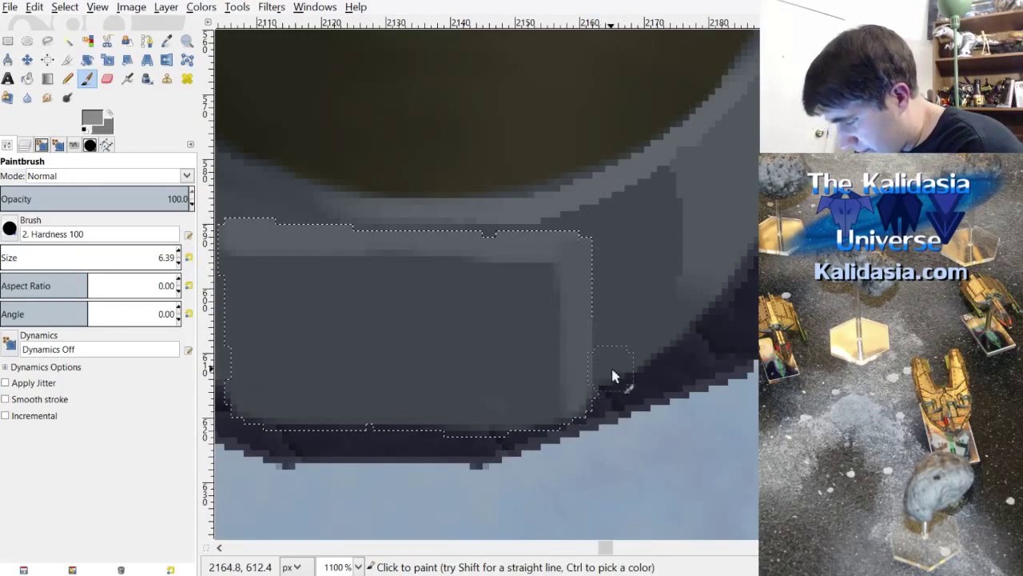
scroll(628, 544, "left", 3)
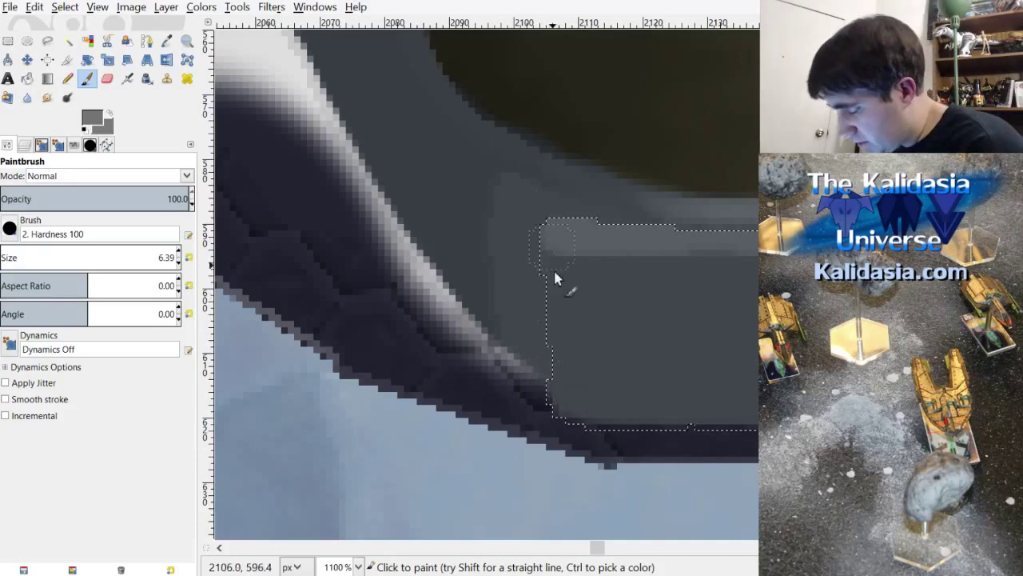
Step: Tone down the light band on the panel's left edge with a darker stroke
left_click_drag(555, 254, 560, 365)
scroll(564, 331, "down", 6)
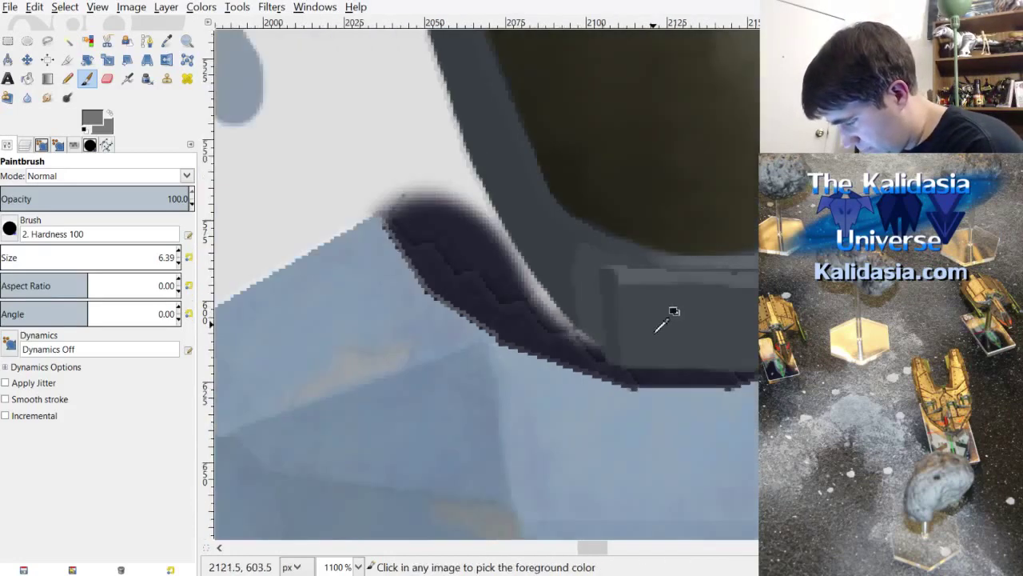
scroll(702, 338, "down", 1)
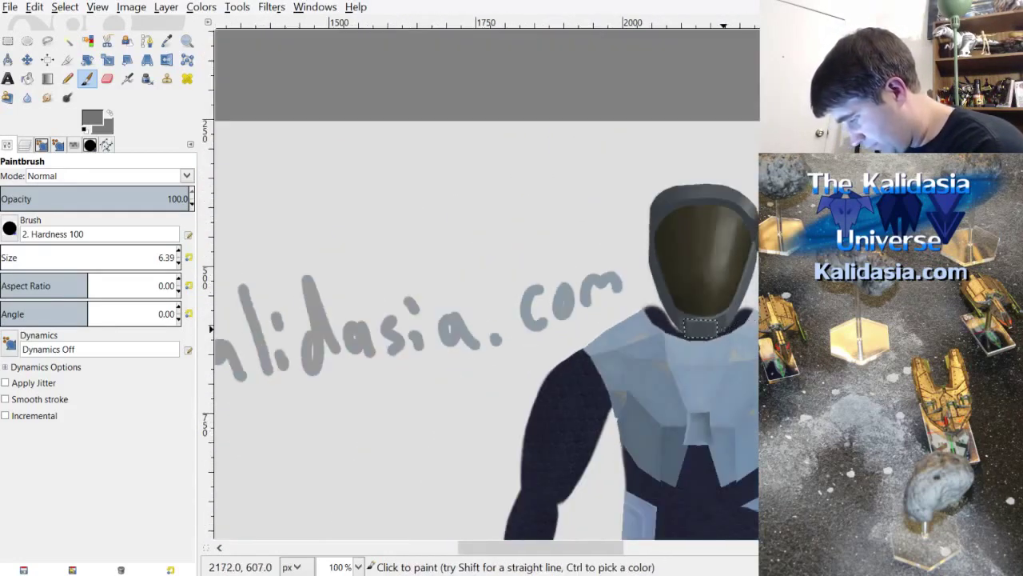
scroll(726, 337, "up", 3)
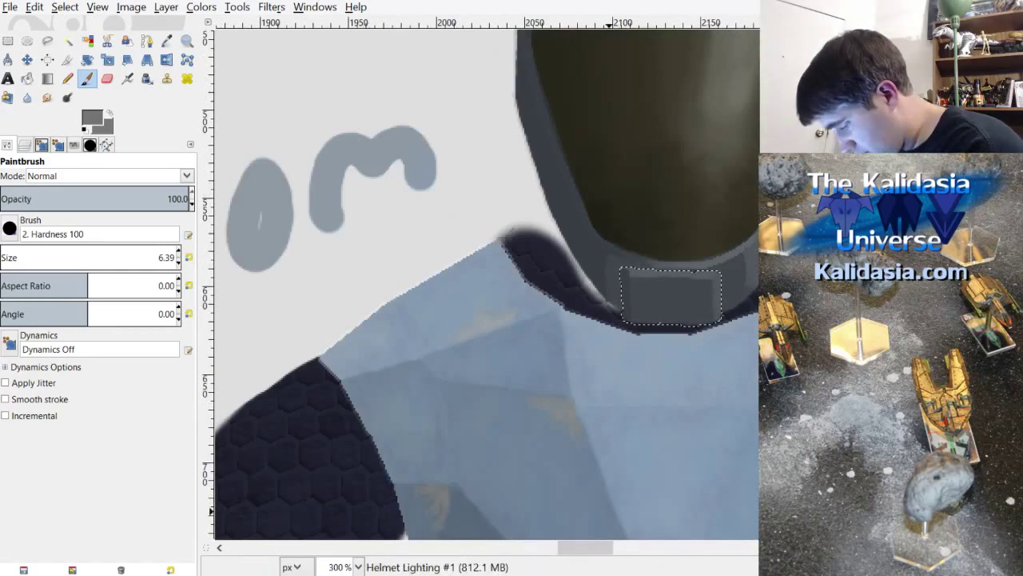
scroll(599, 554, "down", 1)
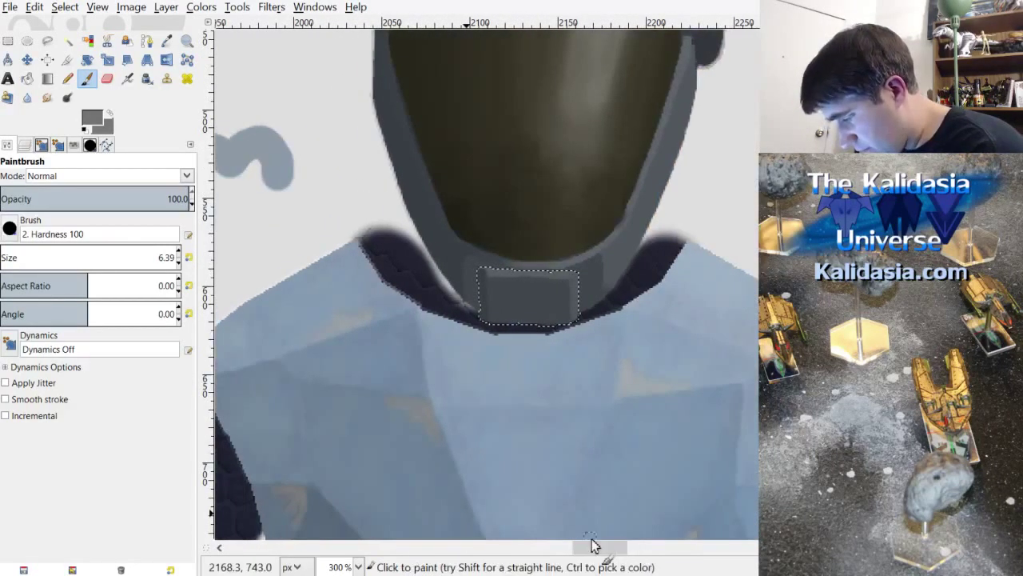
scroll(640, 318, "down", 1)
scroll(633, 306, "up", 3)
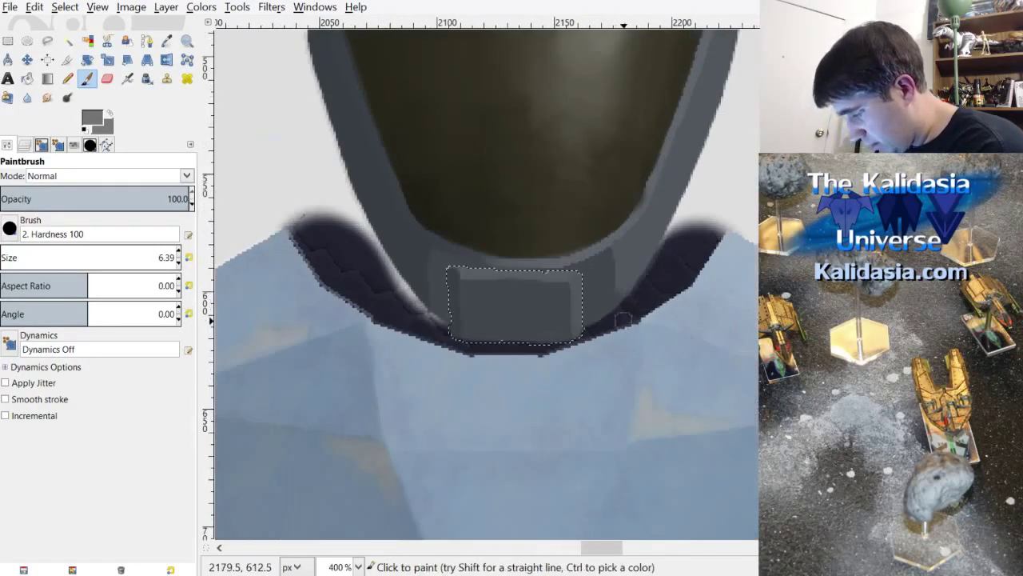
scroll(562, 323, "up", 3)
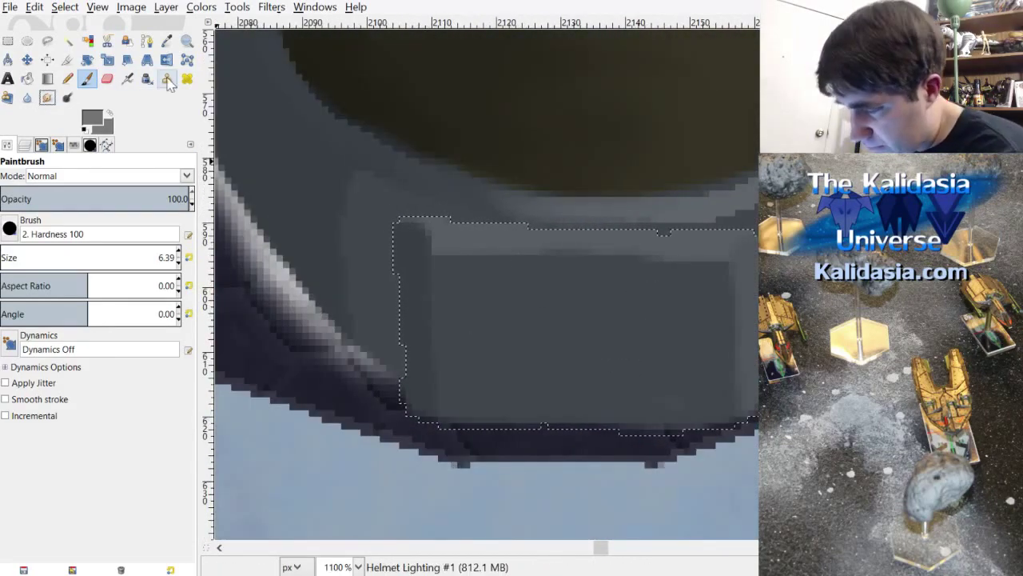
Step: Switch to the Smudge tool and clear the chin panel selection
left_click(47, 98)
left_click(64, 7)
left_click(79, 43)
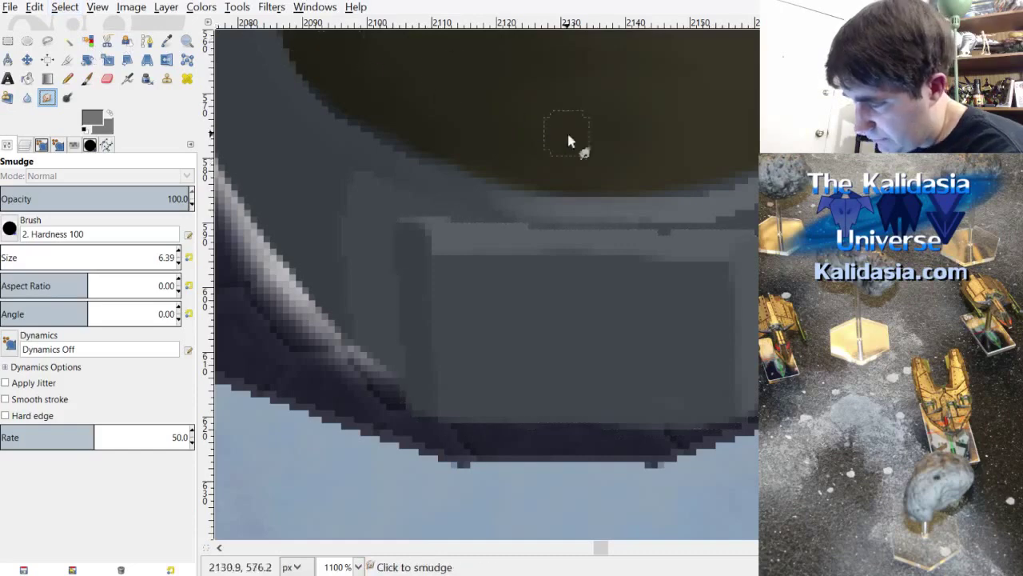
Step: Smudge away the dark notch in the chin panel's light band
scroll(639, 328, "down", 5)
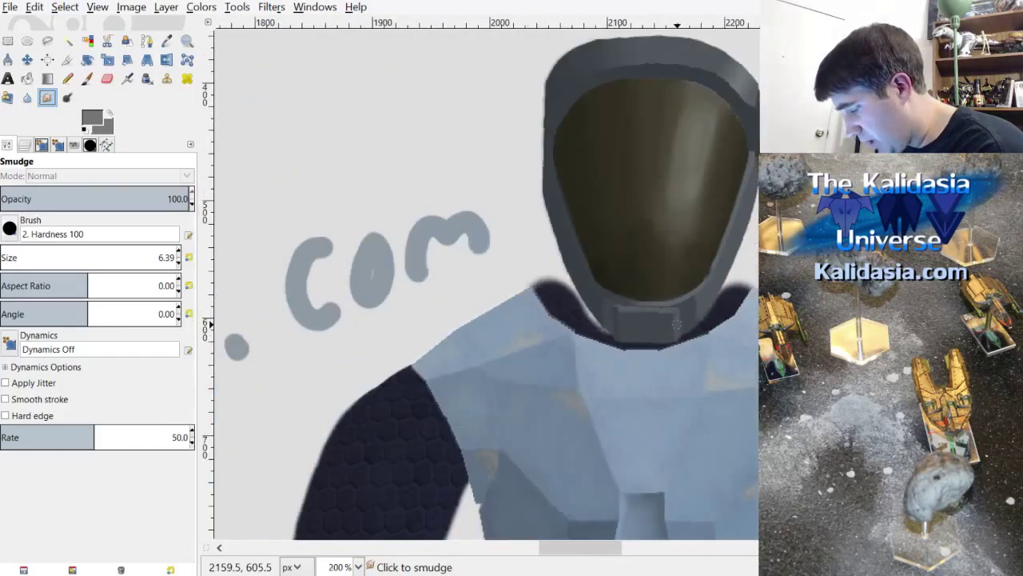
scroll(692, 313, "up", 1)
scroll(693, 318, "up", 4)
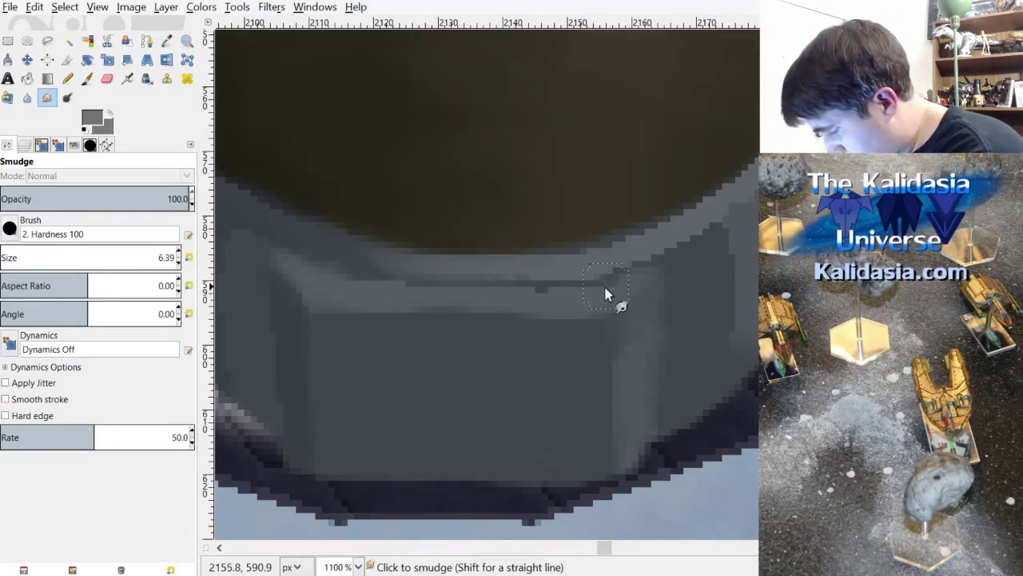
mouse_move(616, 291)
left_mouse_down()
mouse_move(487, 299)
mouse_move(347, 290)
mouse_move(286, 270)
mouse_move(297, 270)
left_mouse_up()
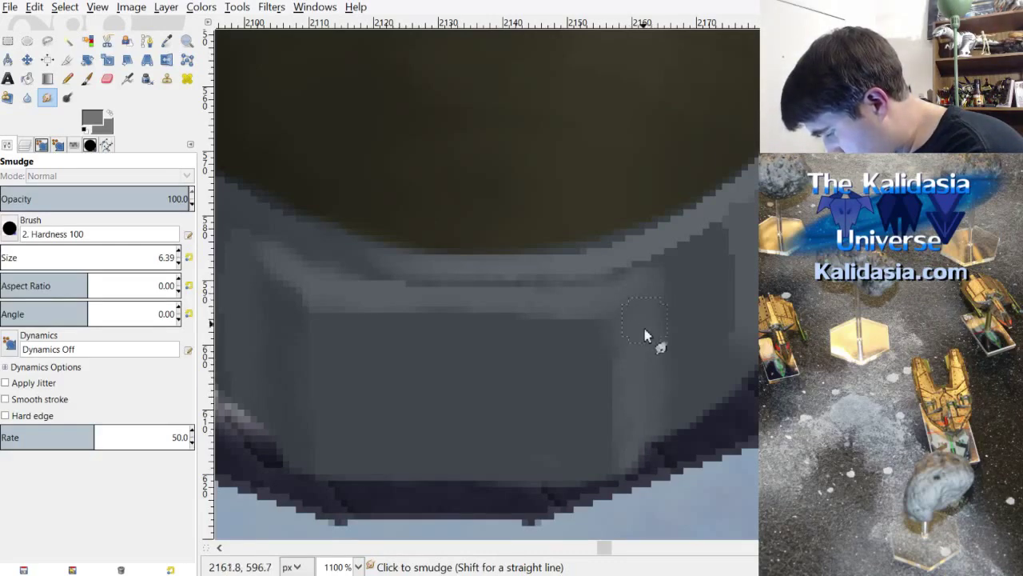
Step: Blend the light band down toward the lower edge, then view the whole helmet at 300%
scroll(646, 452, "down", 8)
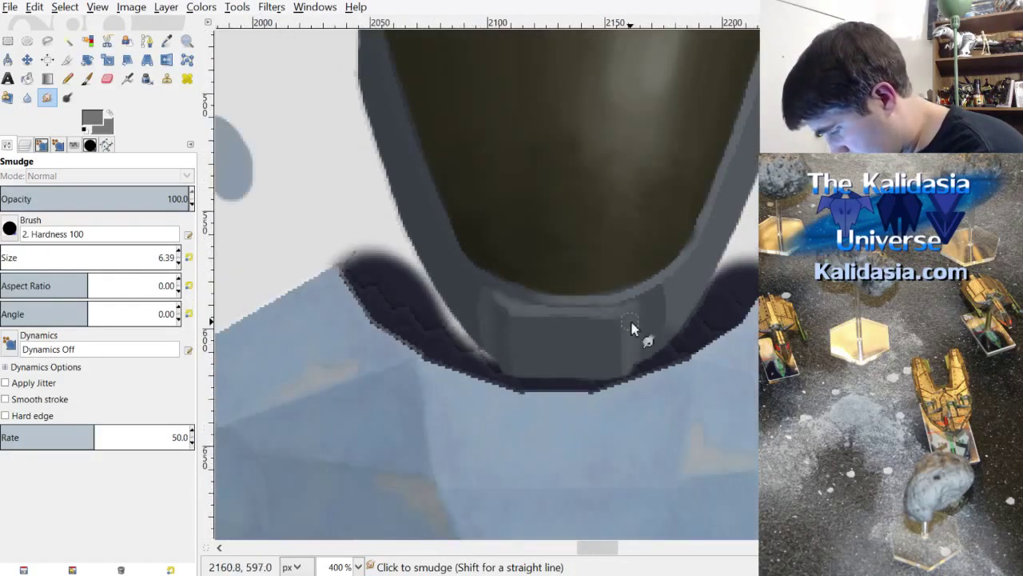
scroll(710, 317, "down", 1)
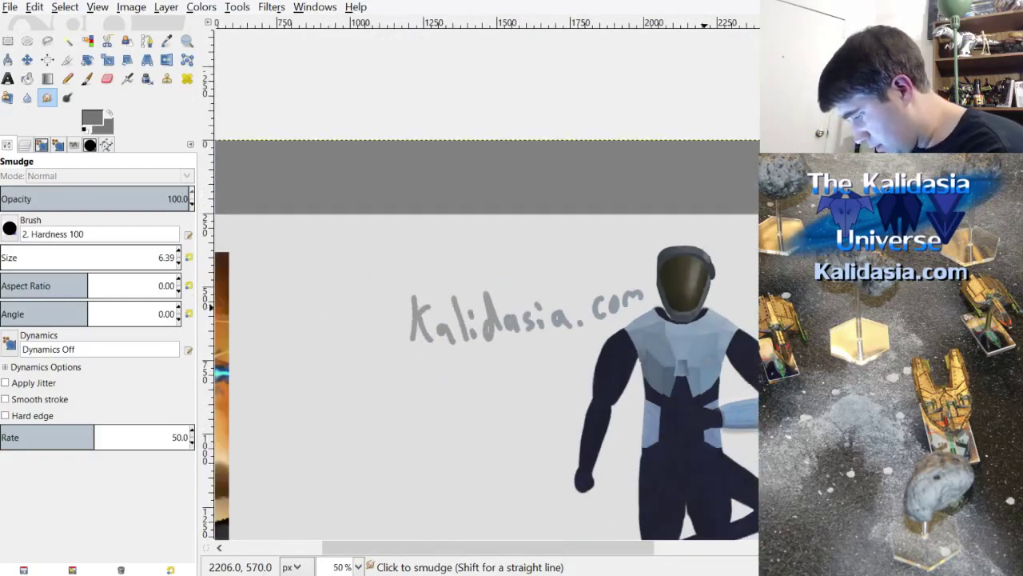
scroll(708, 319, "up", 2)
scroll(710, 330, "down", 1)
scroll(678, 334, "up", 4)
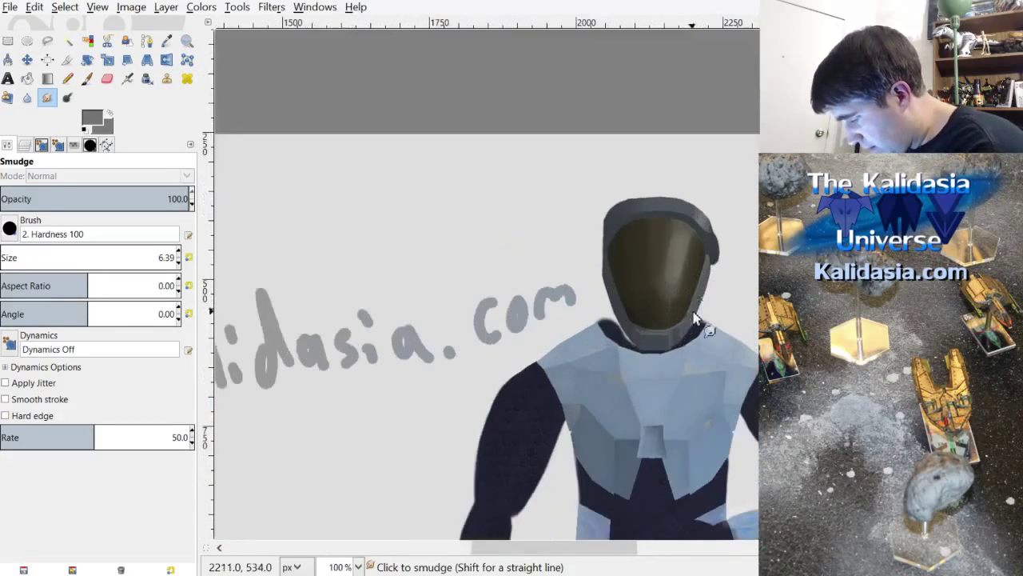
scroll(600, 336, "up", 3)
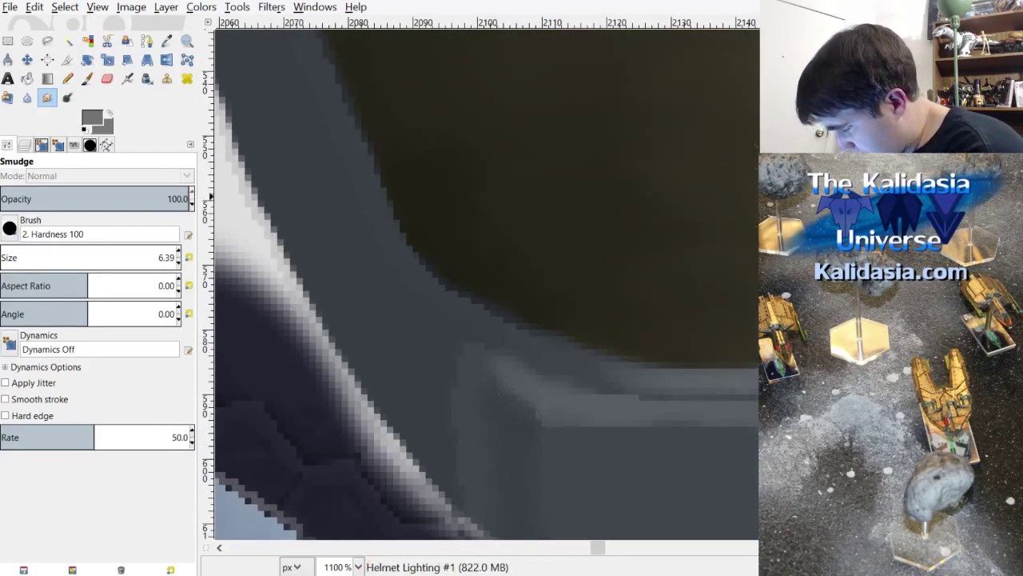
scroll(618, 303, "down", 3)
mouse_move(511, 369)
left_mouse_down()
mouse_move(498, 399)
mouse_move(532, 480)
left_mouse_up()
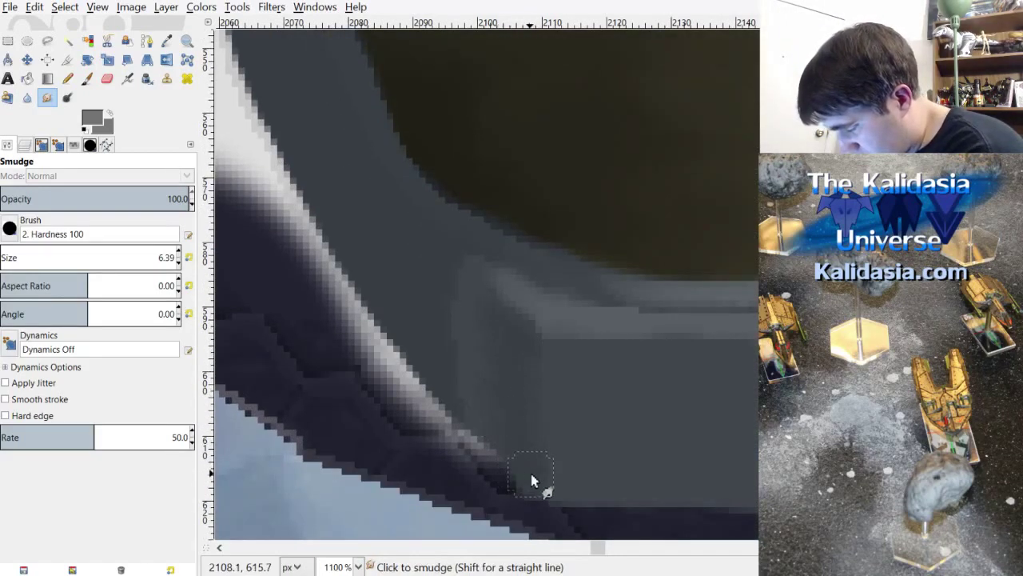
scroll(491, 454, "down", 8)
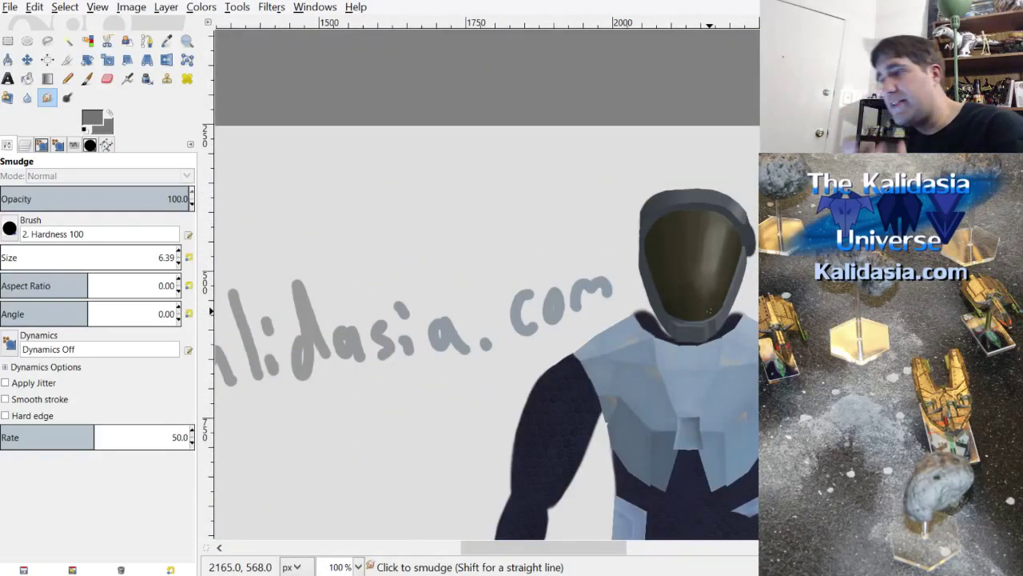
scroll(720, 320, "up", 3)
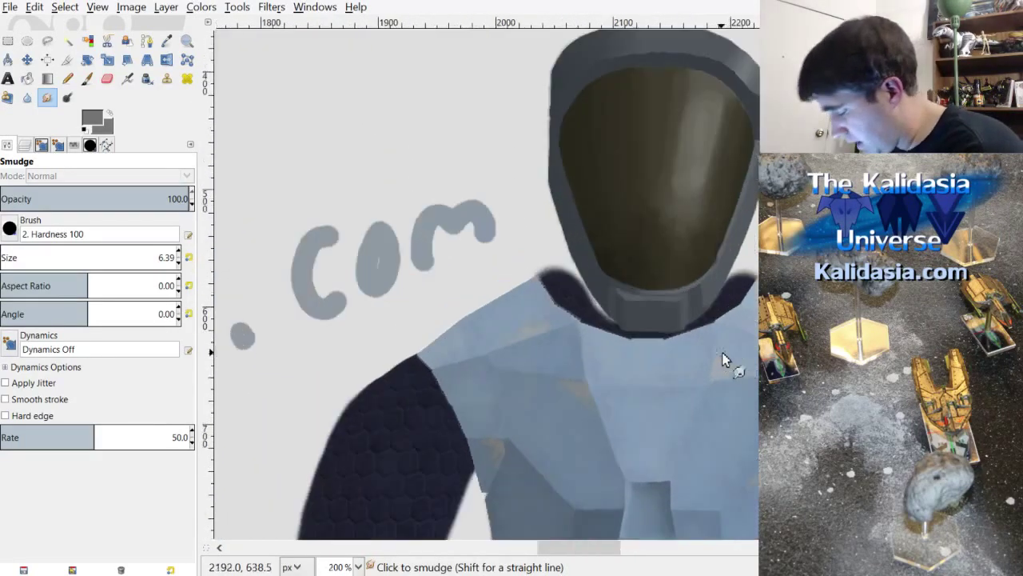
scroll(719, 320, "down", 1)
scroll(631, 205, "down", 2)
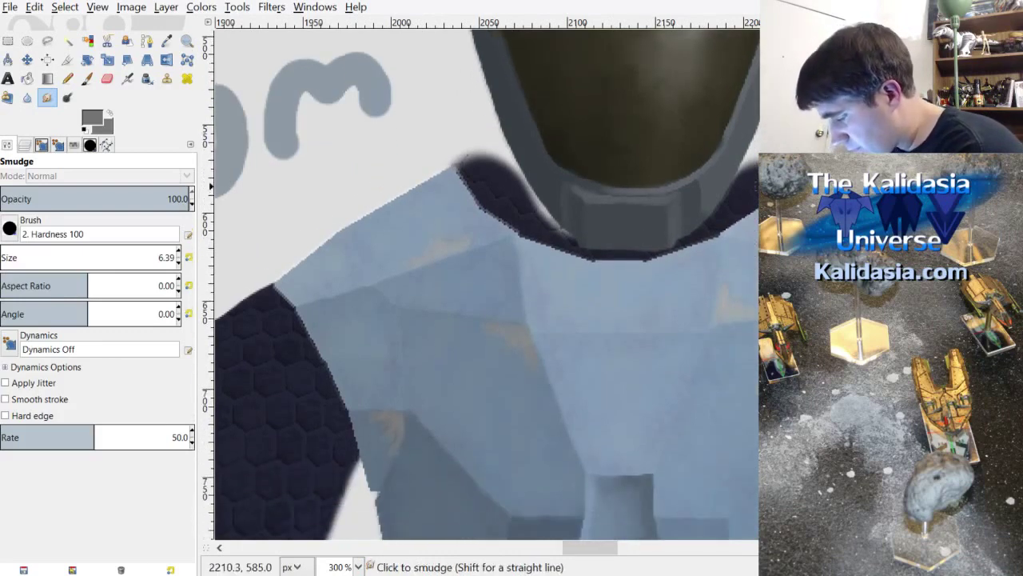
scroll(631, 205, "up", 5)
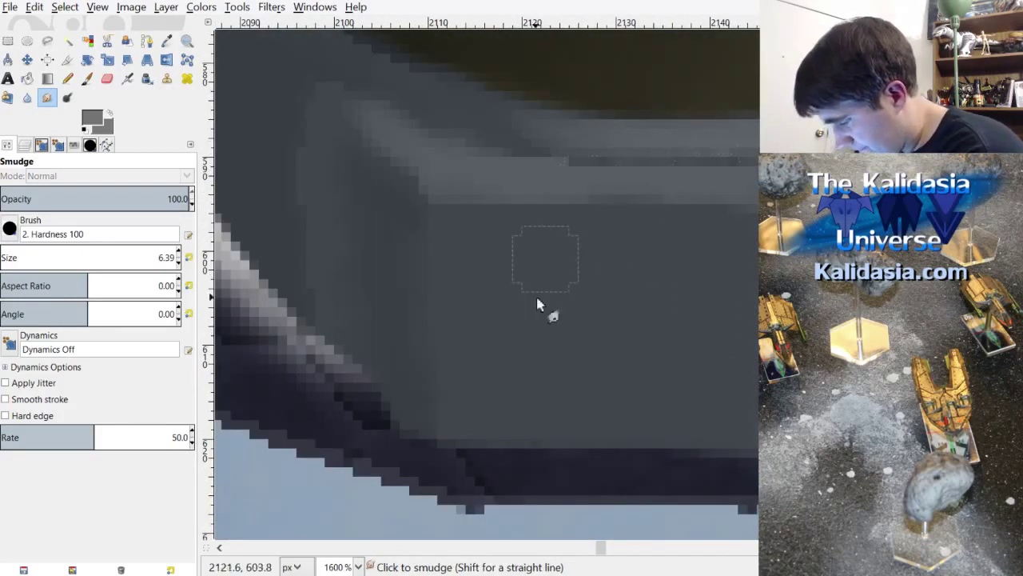
scroll(572, 325, "down", 5)
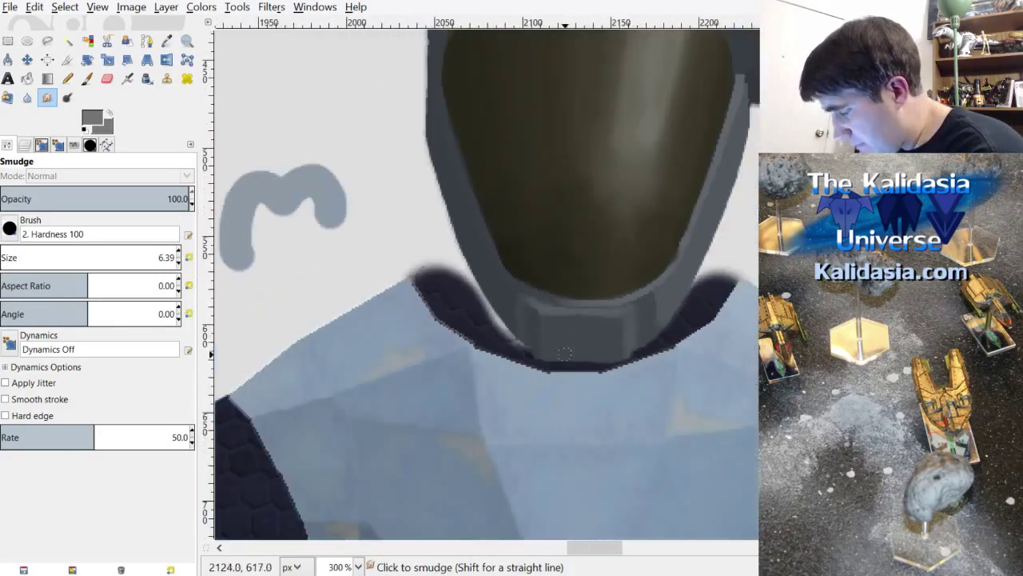
scroll(564, 353, "up", 5)
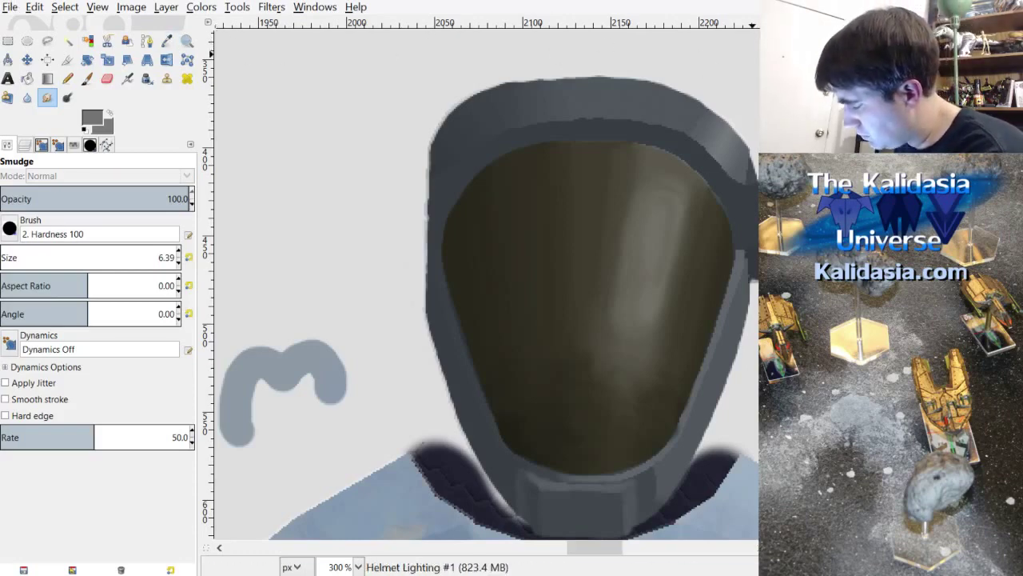
Step: Save the artwork as Alendar.xcf
left_click(10, 6)
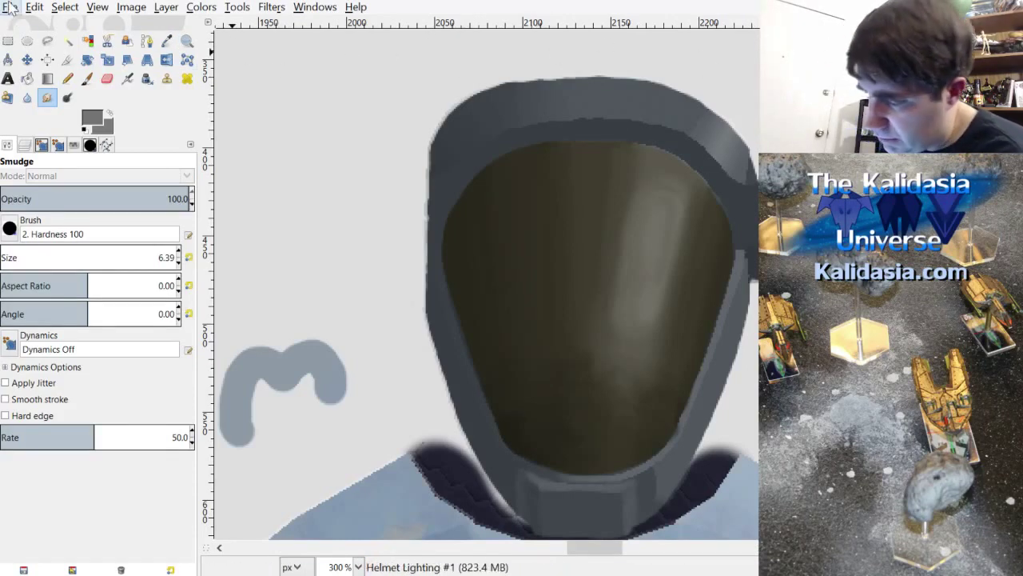
left_click(36, 137)
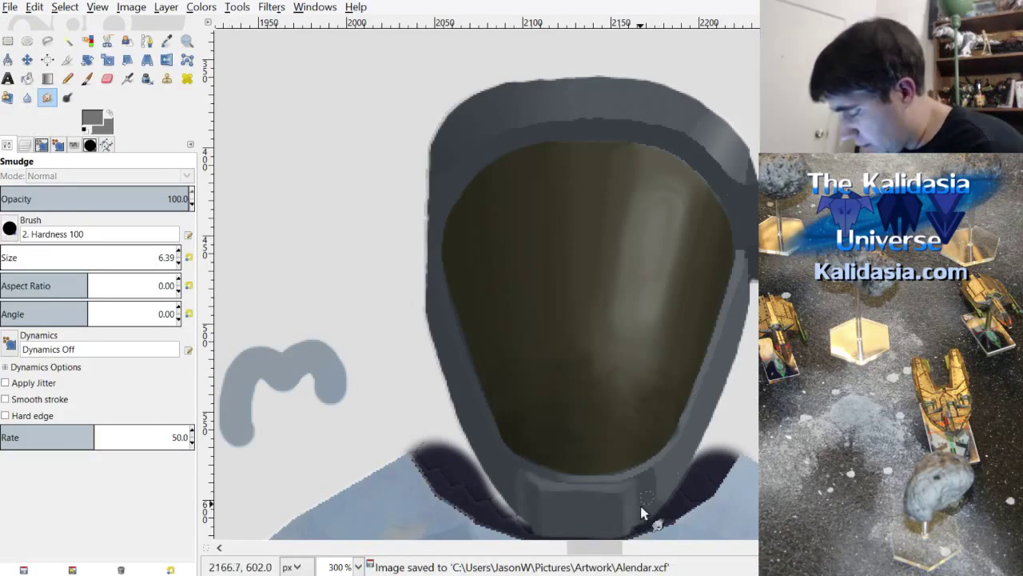
left_click_drag(609, 549, 623, 559)
scroll(472, 201, "up", 4)
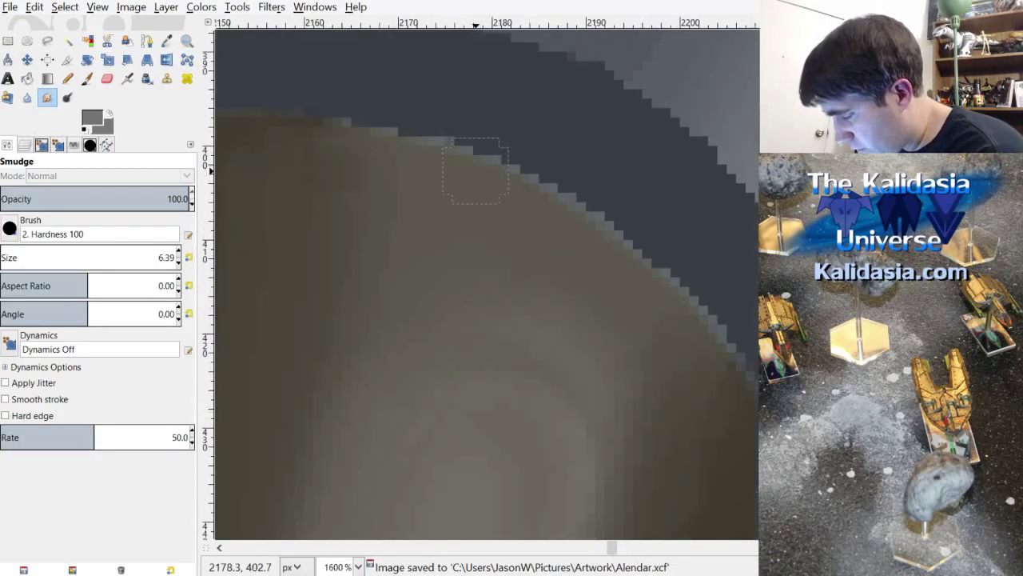
scroll(668, 277, "up", 1)
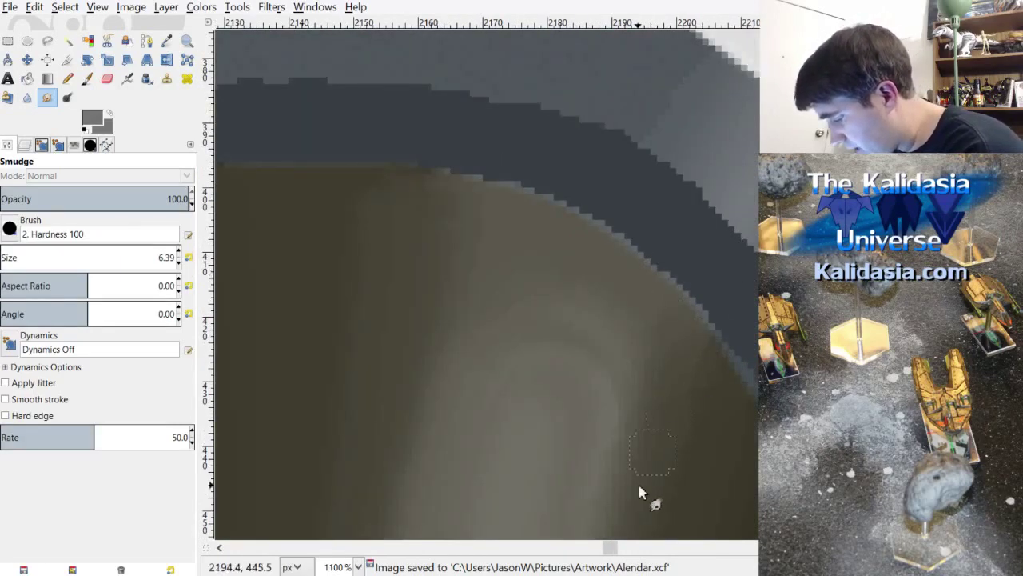
left_click_drag(612, 547, 618, 547)
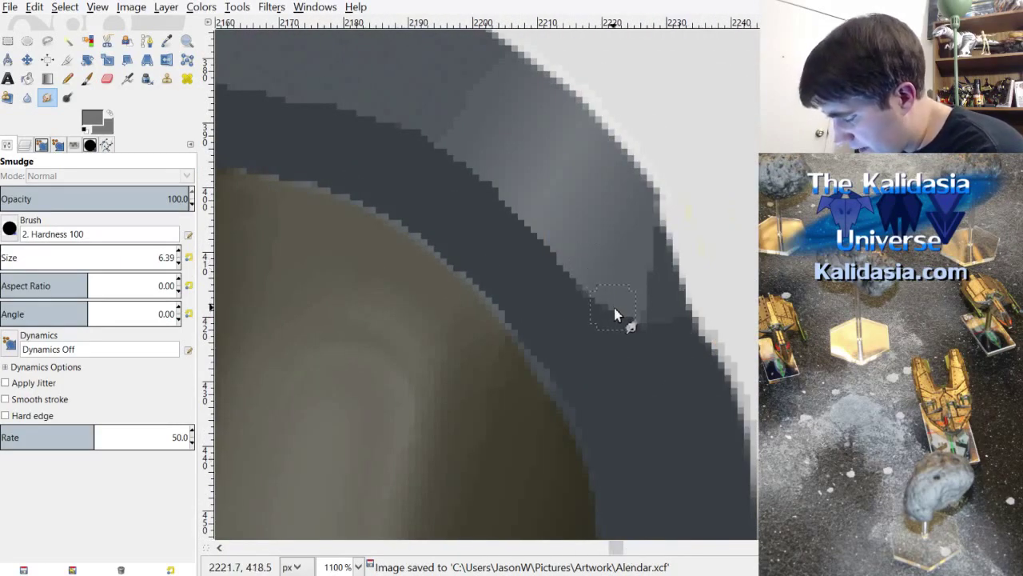
Step: Shrink the Smudge brush to 4.39 and smear the dark band along the helmet shell
left_click(179, 262)
left_click(179, 262)
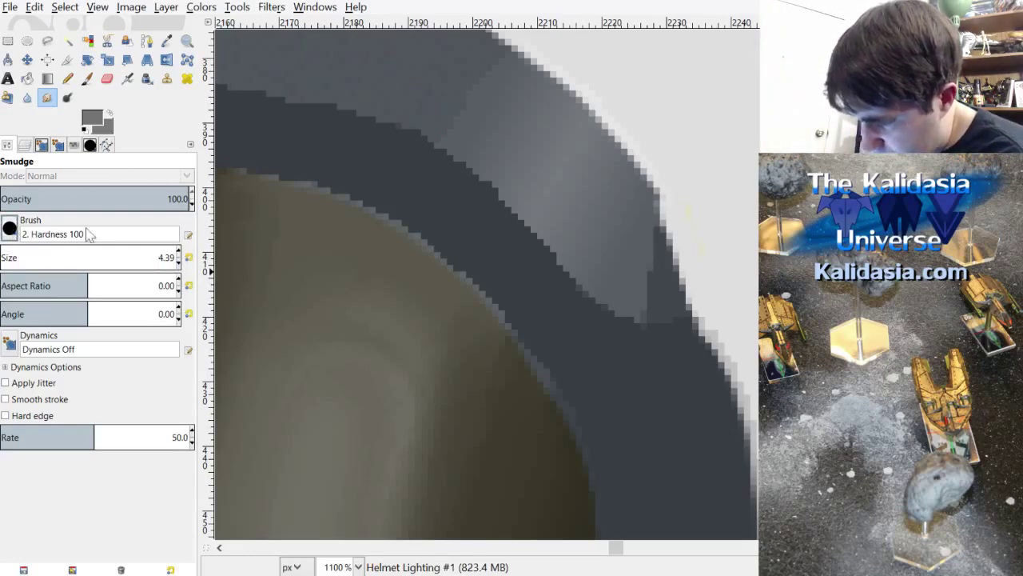
scroll(123, 232, "up", 2)
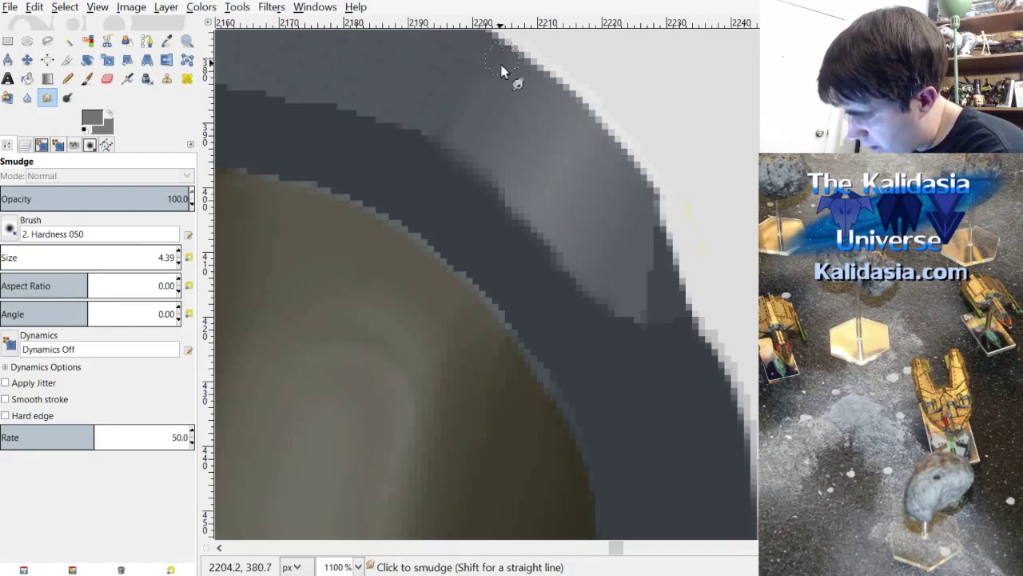
mouse_move(647, 306)
left_mouse_down()
mouse_move(654, 243)
mouse_move(647, 337)
left_mouse_up()
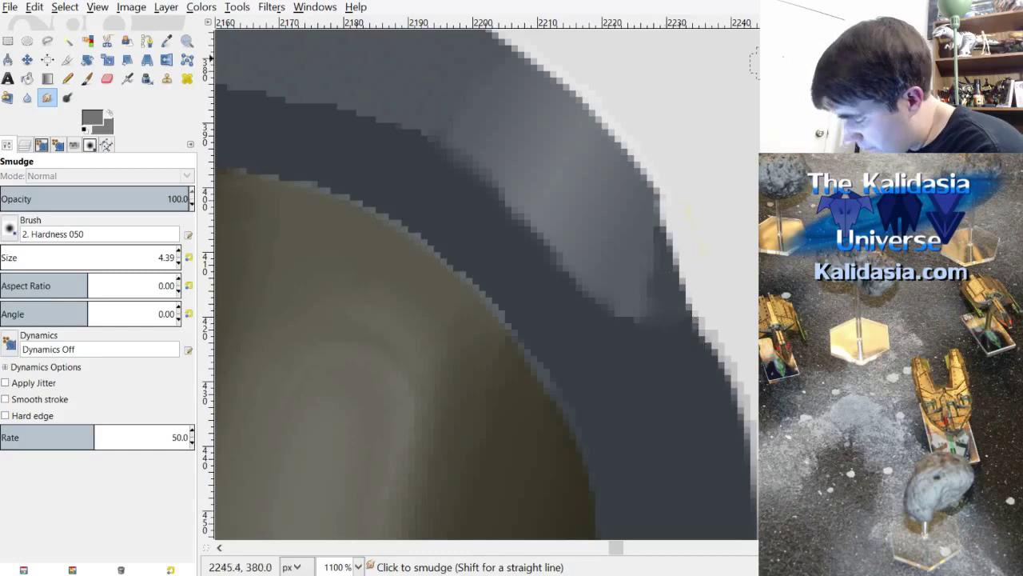
scroll(700, 352, "up", 5)
left_click_drag(616, 547, 608, 548)
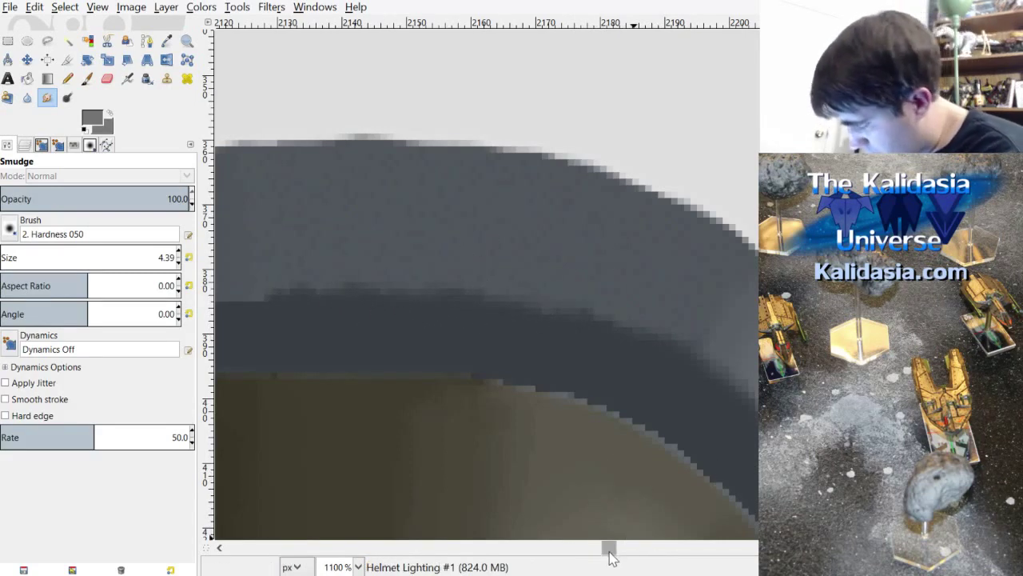
left_click_drag(610, 552, 602, 560)
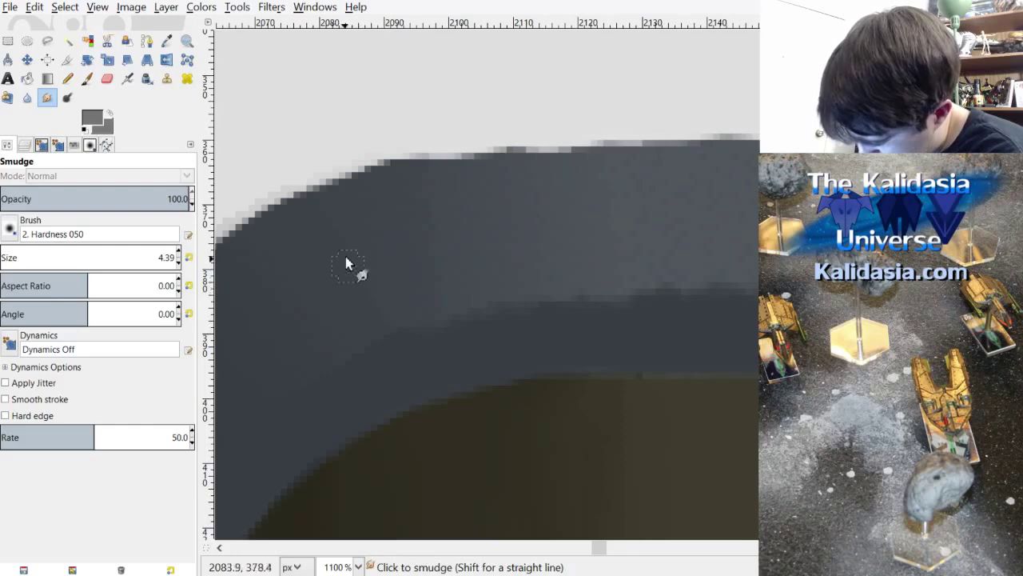
left_click_drag(601, 557, 593, 552)
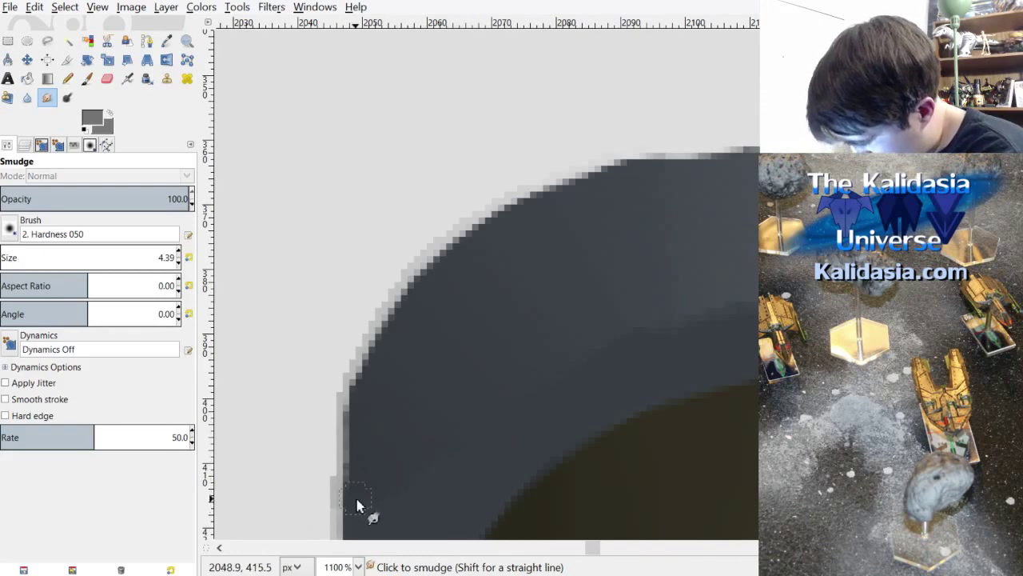
scroll(486, 283, "down", 10)
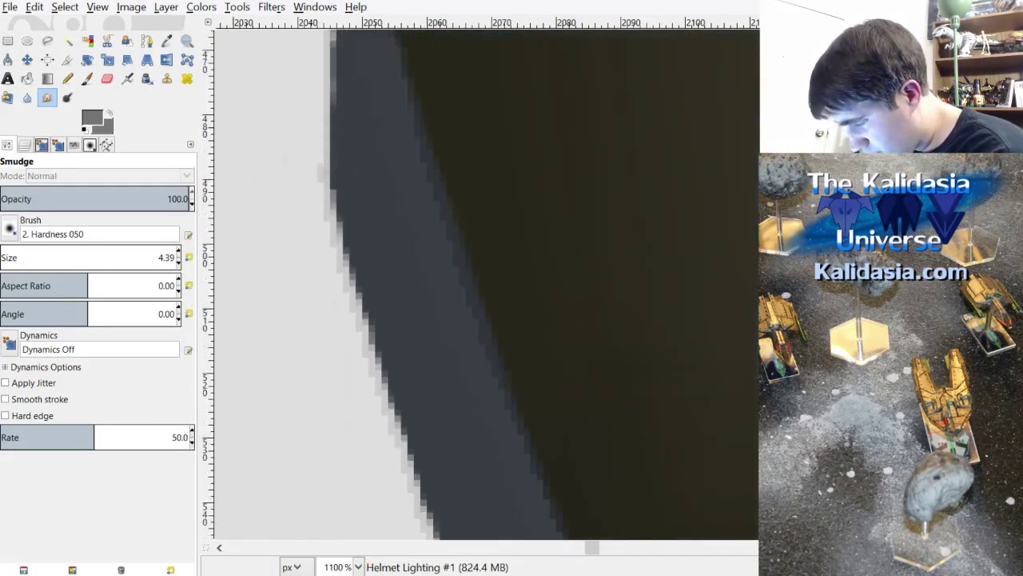
scroll(753, 144, "down", 2)
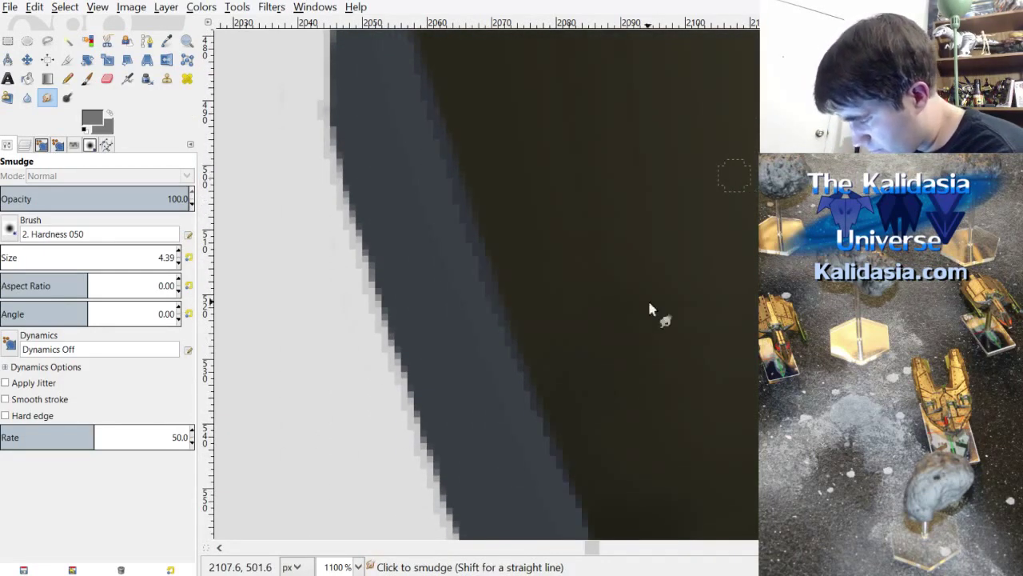
scroll(656, 300, "down", 3)
scroll(652, 282, "up", 3)
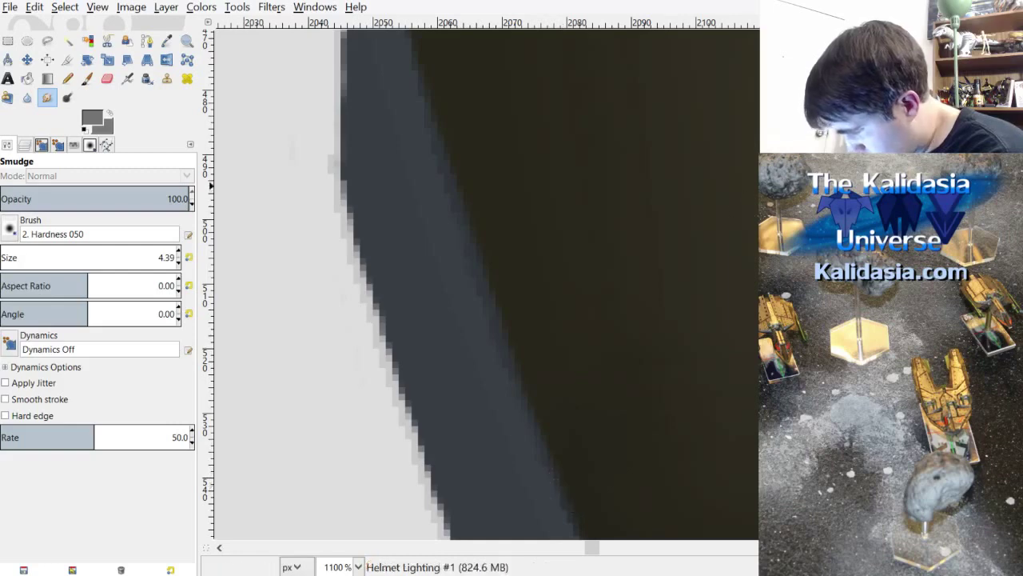
Step: Blend the dark visor edge into the grey rim
left_click_drag(558, 493, 588, 235)
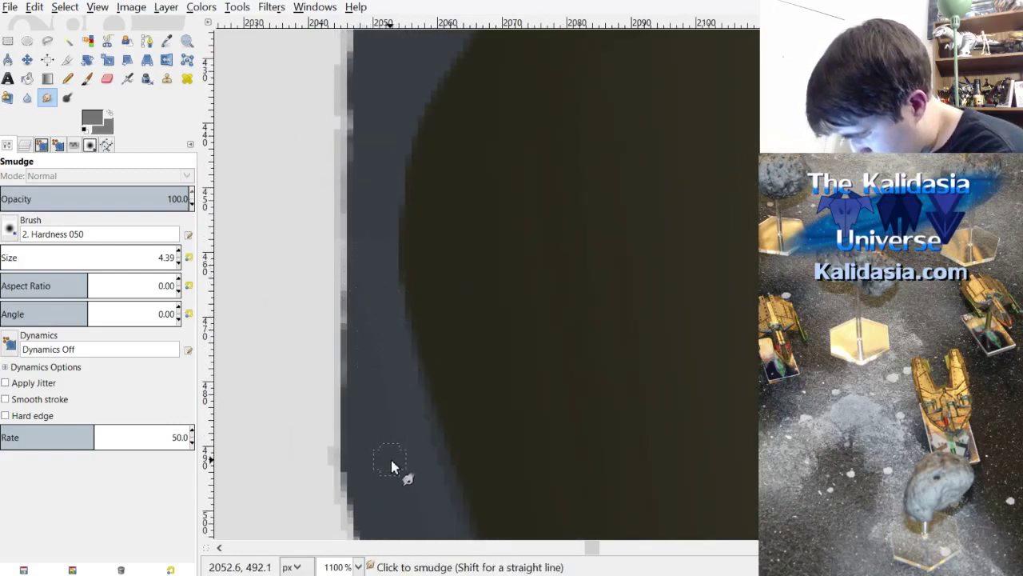
scroll(393, 469, "down", 4)
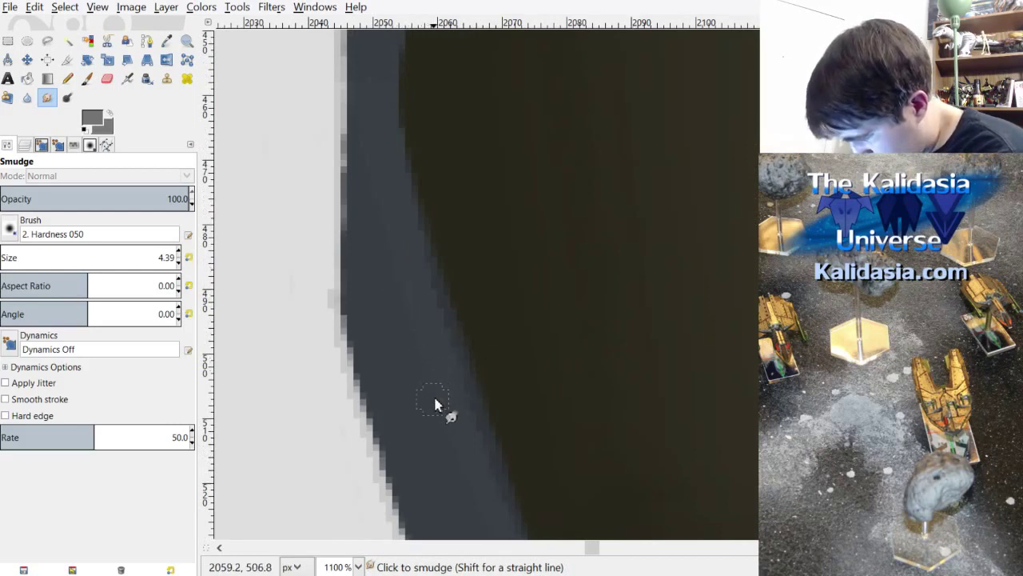
scroll(476, 521, "down", 8)
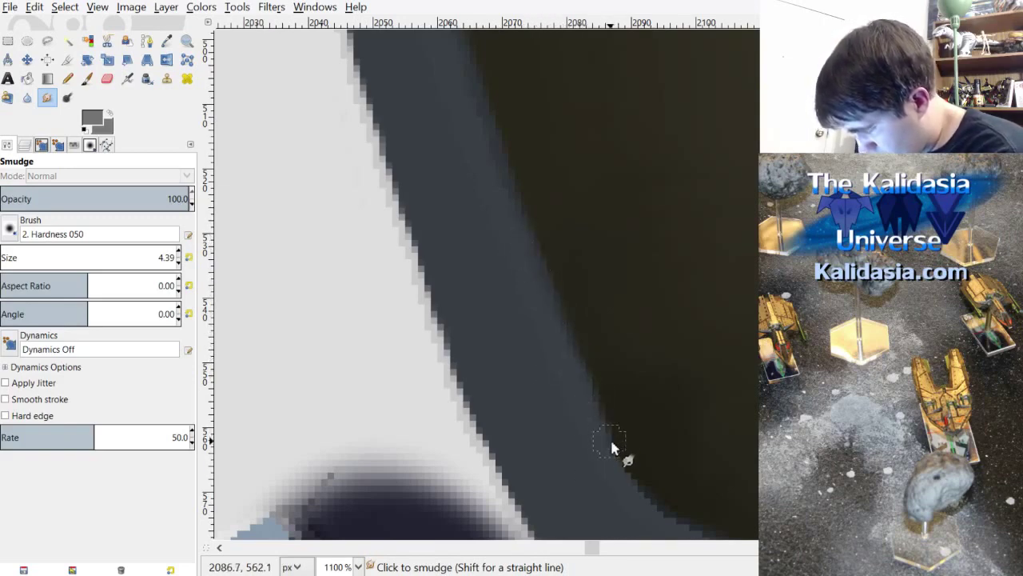
scroll(706, 268, "down", 5)
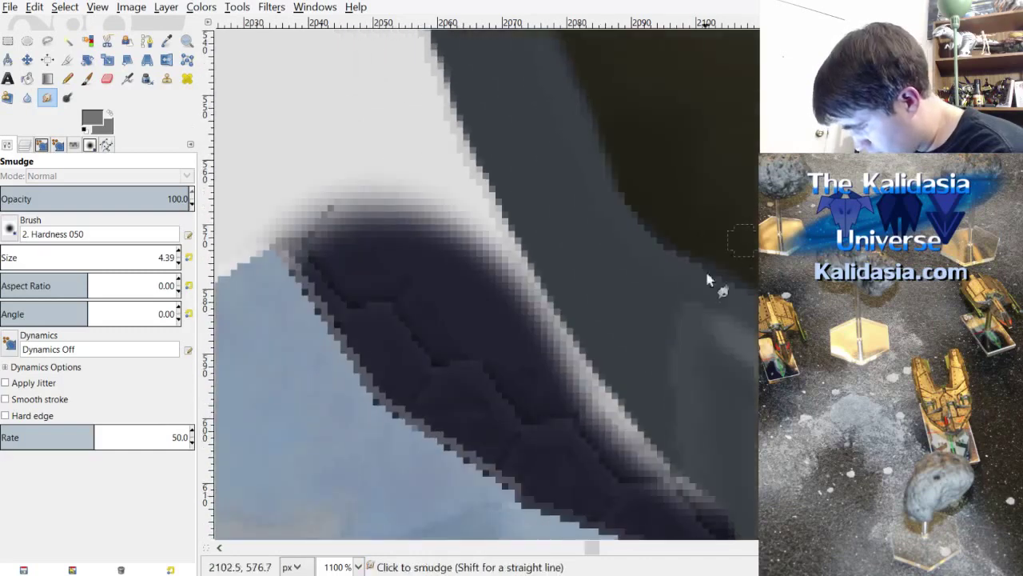
scroll(616, 548, "right", 8)
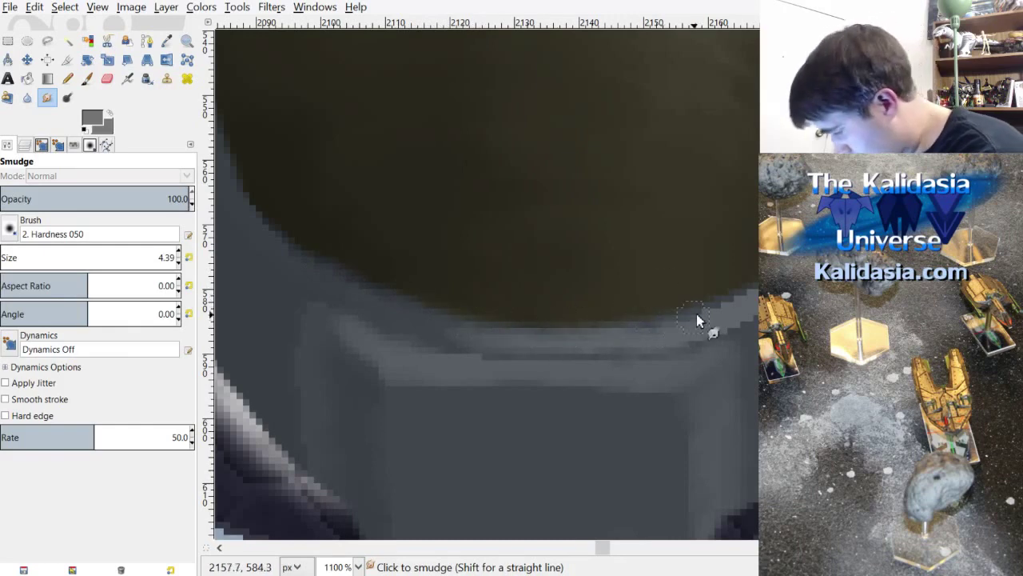
Step: Soften the rim edge beside the visor
left_click_drag(610, 550, 619, 552)
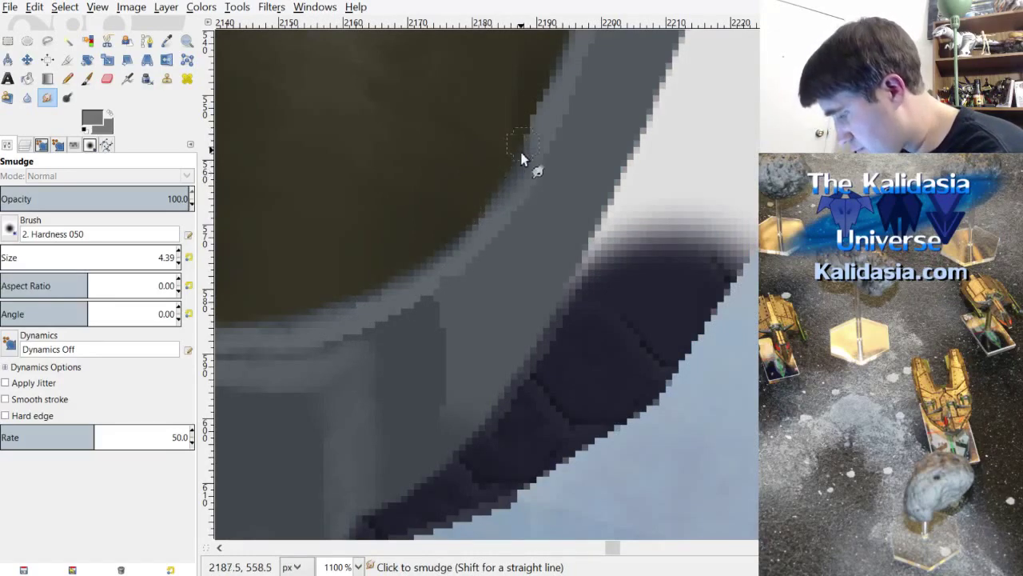
scroll(486, 284, "up", 5)
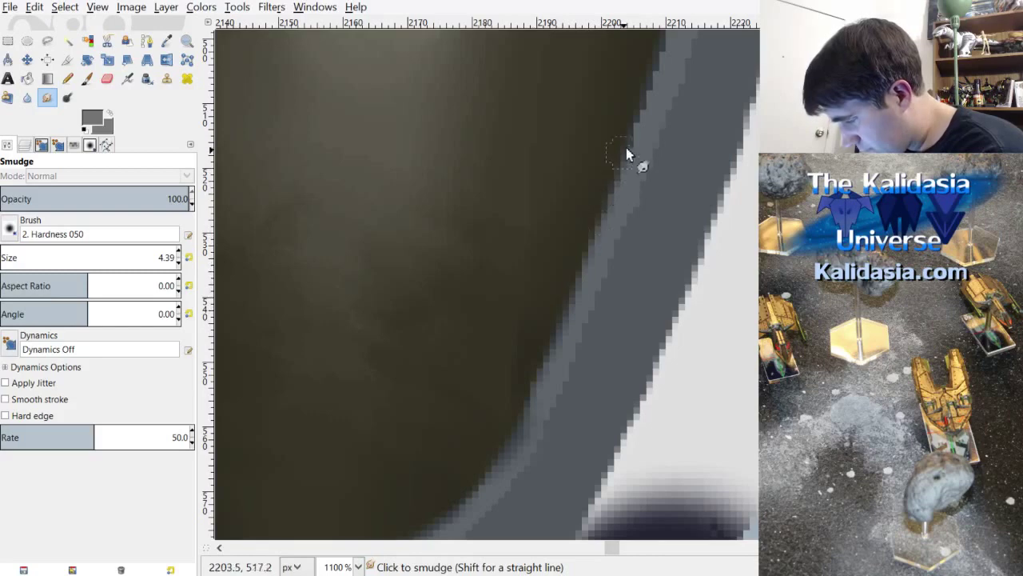
scroll(728, 196, "up", 4)
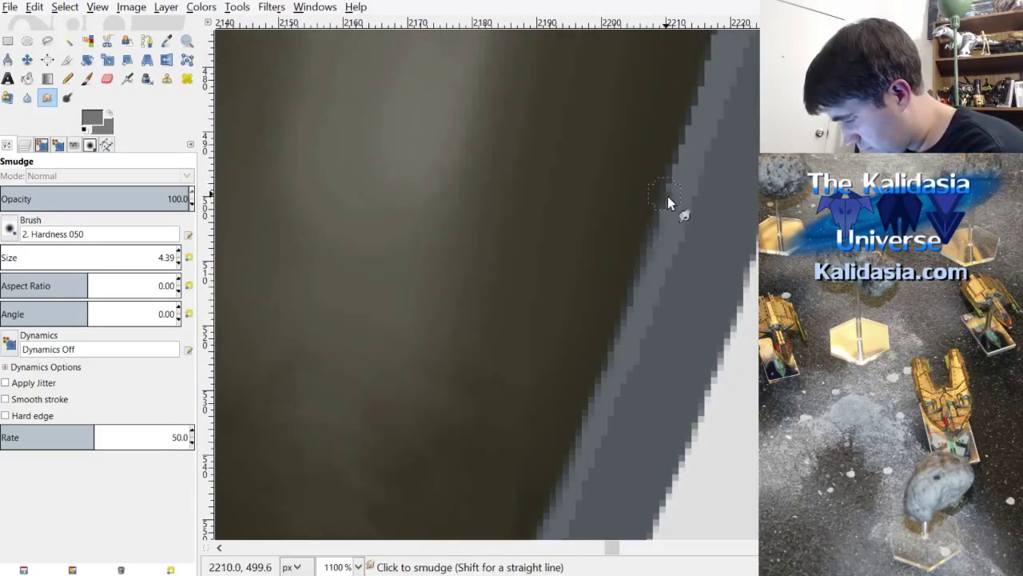
scroll(486, 284, "up", 3)
scroll(676, 313, "up", 1)
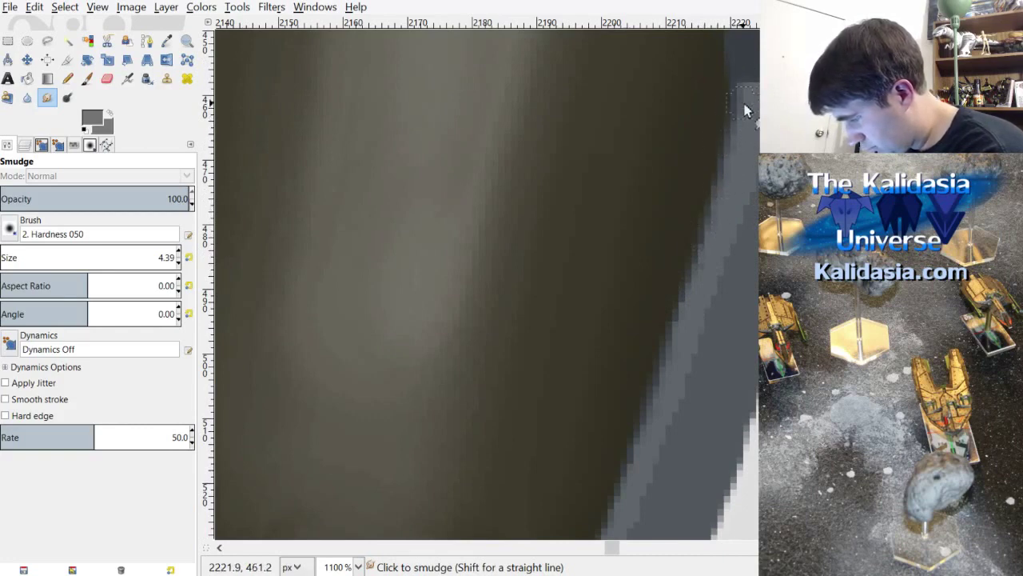
scroll(616, 546, "right", 3)
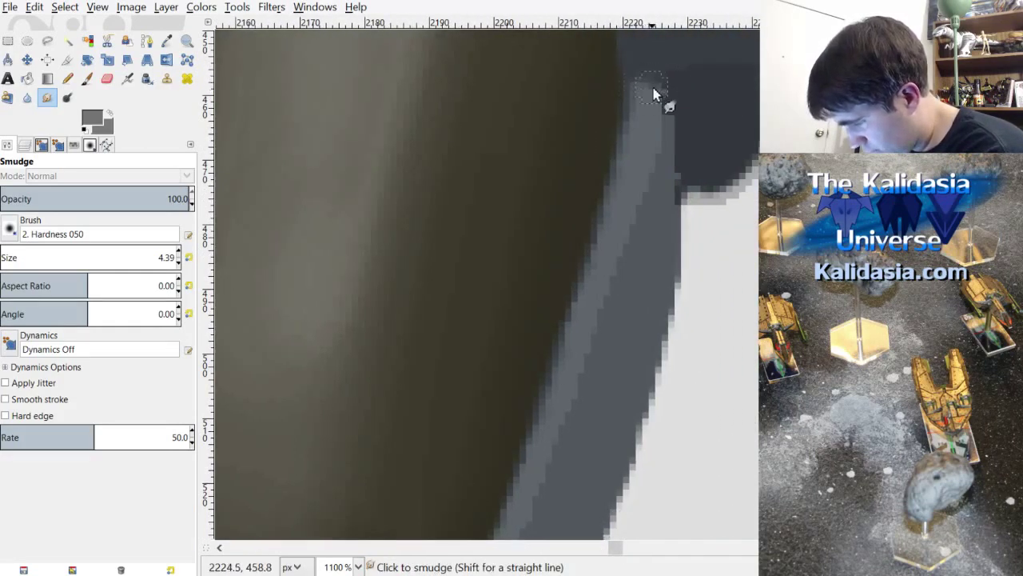
mouse_move(653, 93)
left_mouse_down()
mouse_move(659, 149)
mouse_move(633, 223)
mouse_move(652, 179)
mouse_move(540, 509)
left_mouse_up()
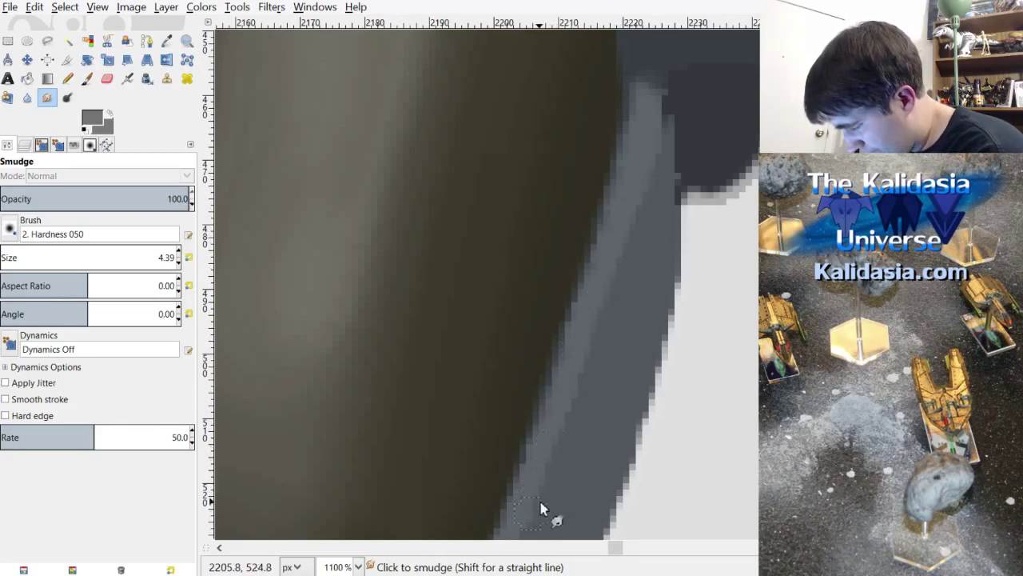
scroll(514, 359, "down", 5)
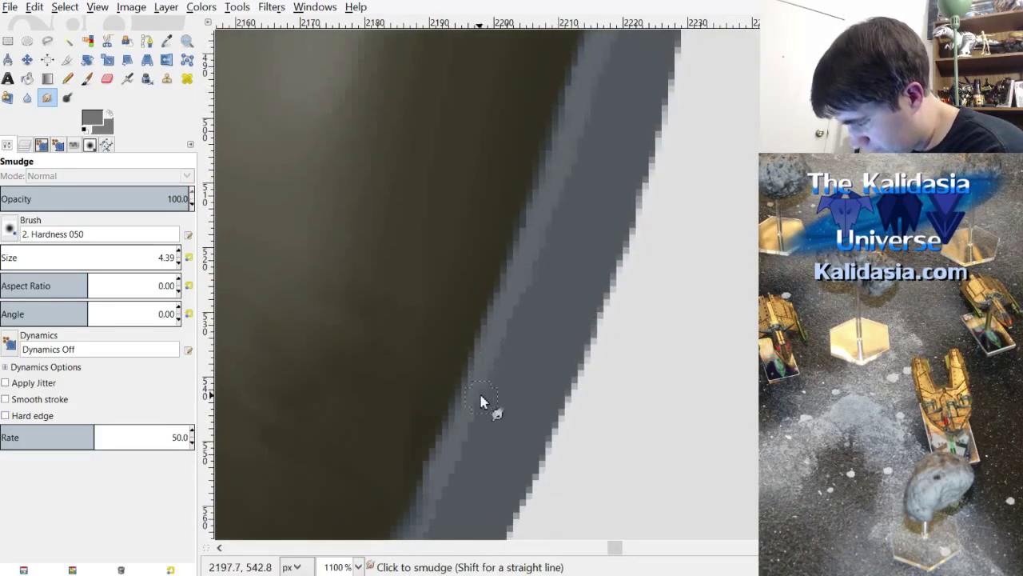
scroll(617, 551, "left", 3)
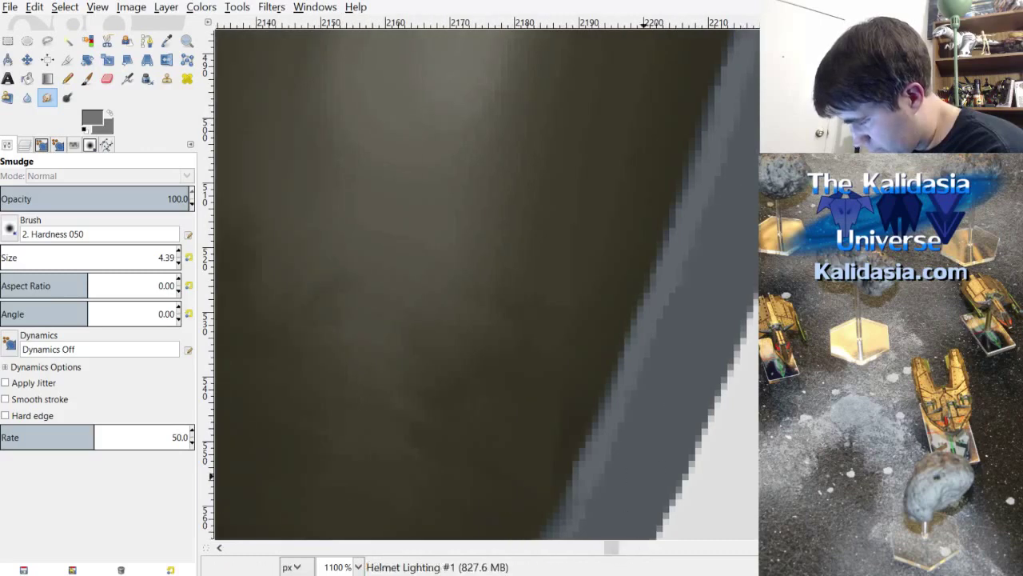
scroll(586, 342, "down", 4)
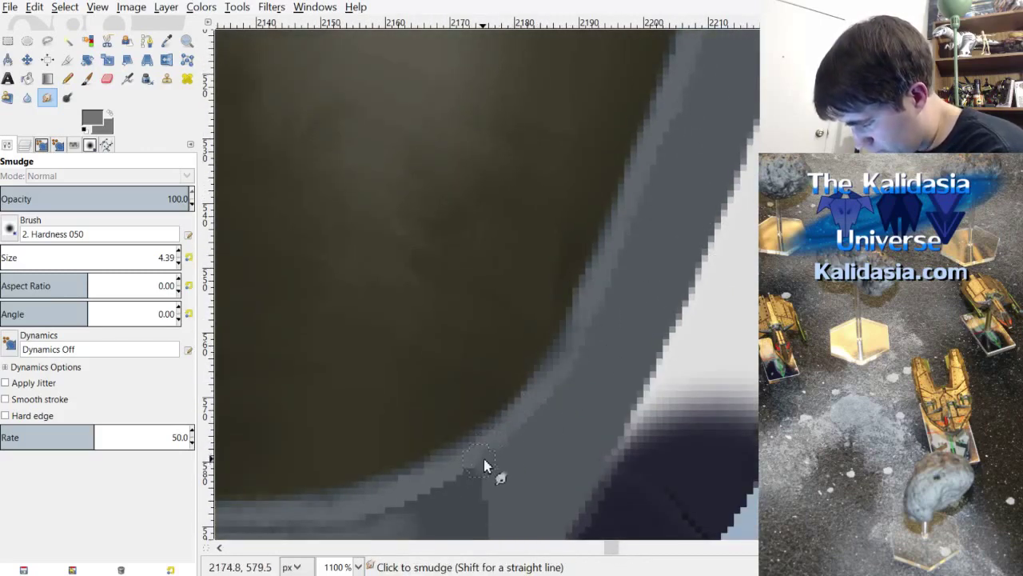
scroll(486, 464, "down", 1)
scroll(490, 193, "down", 2)
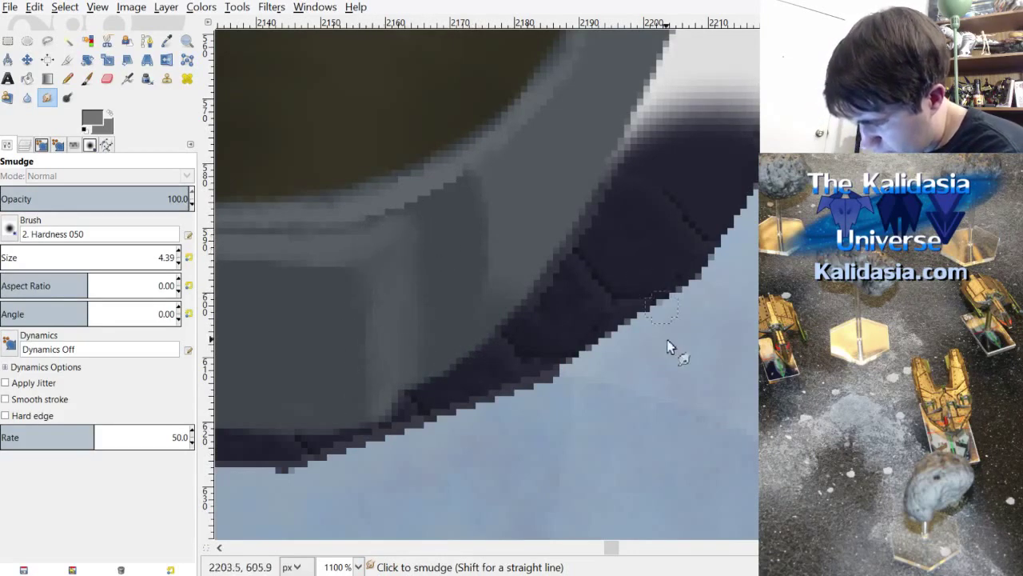
Step: Smudge the chin panel's lower edge and the rim softly into the grey, then zoom back out
left_click_drag(616, 550, 613, 516)
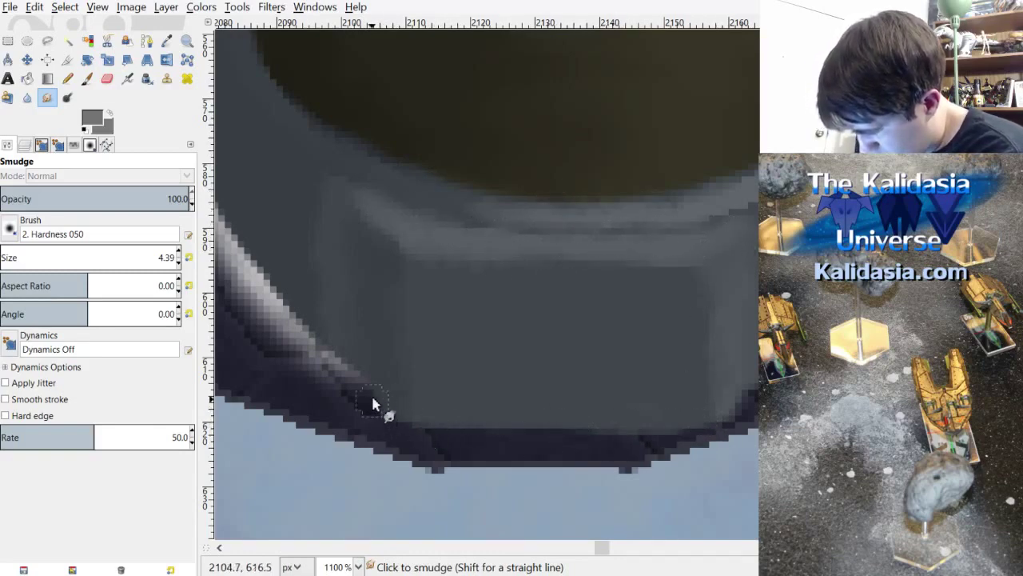
key("minus")
key("plus")
key("plus")
key("plus")
key("plus")
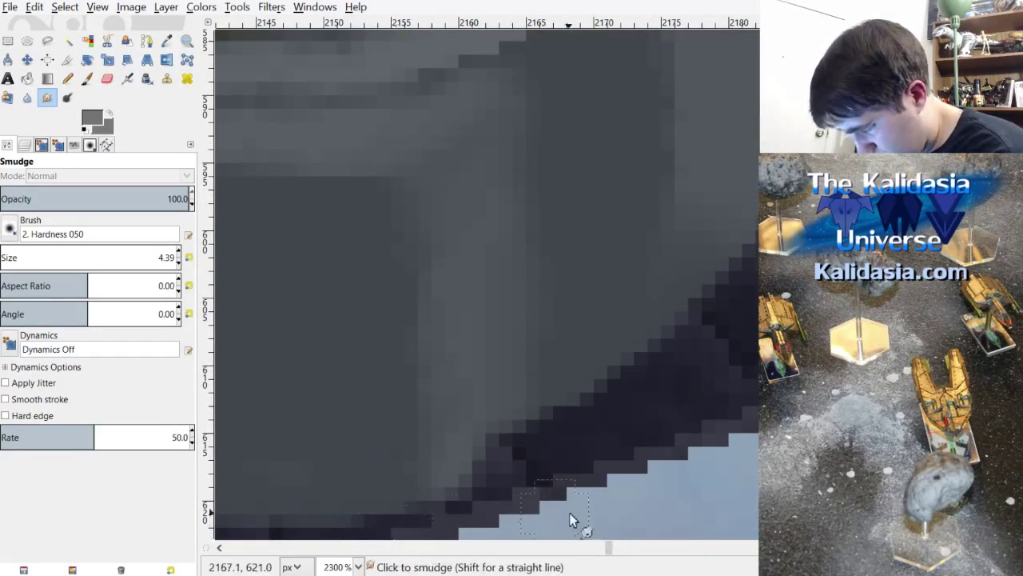
left_click_drag(607, 548, 603, 552)
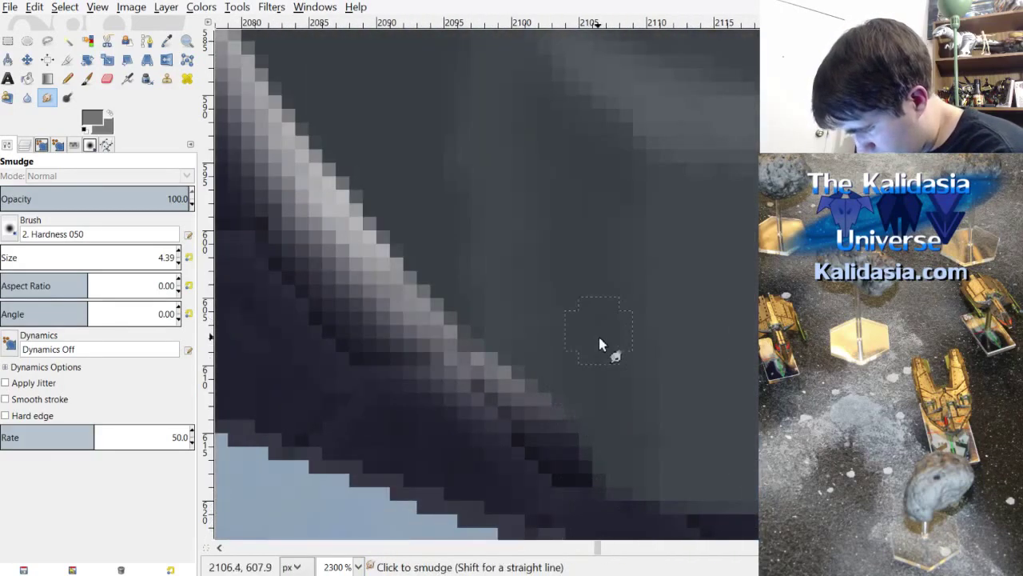
scroll(571, 444, "down", 10)
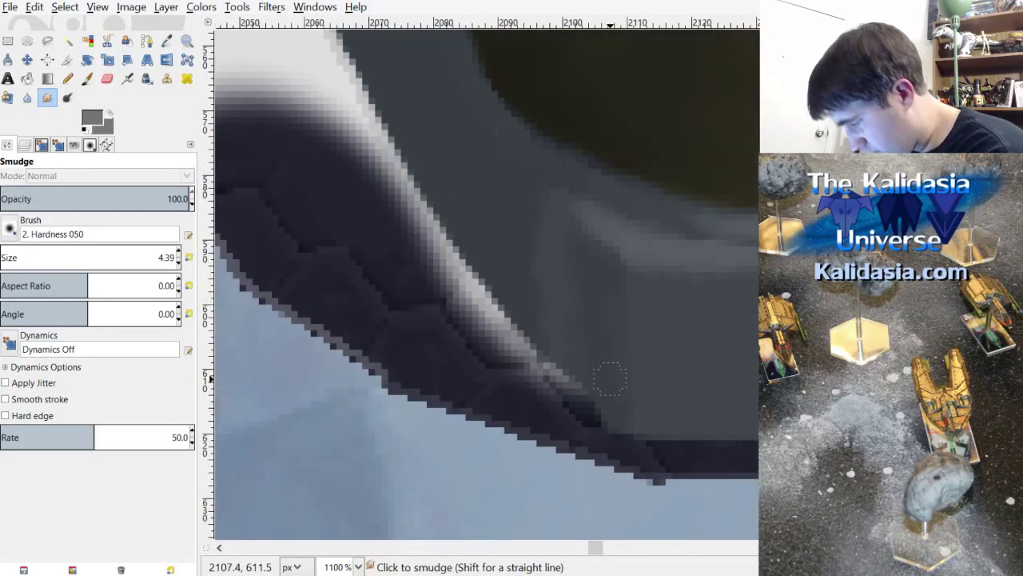
scroll(672, 277, "down", 1)
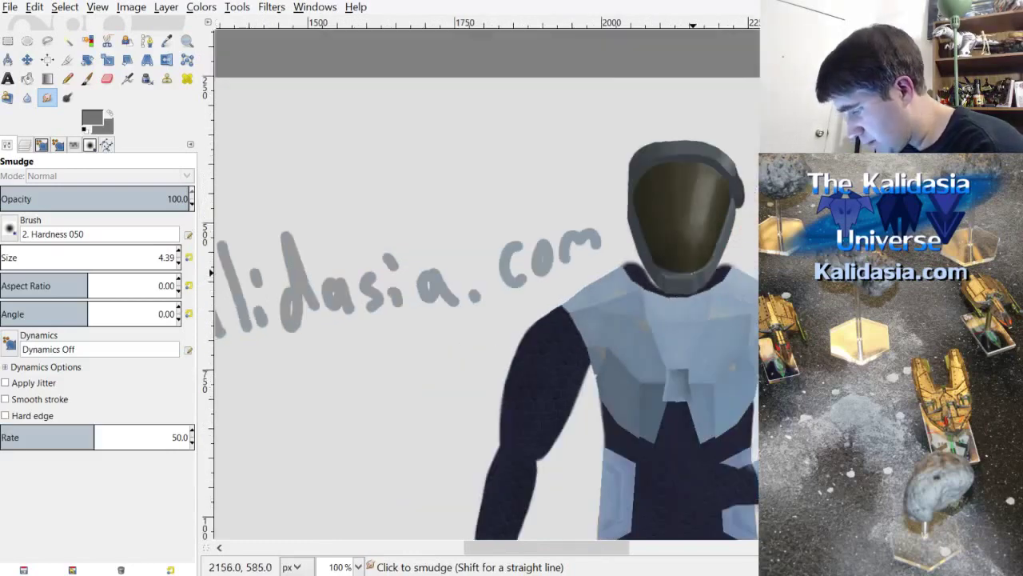
scroll(725, 180, "up", 7)
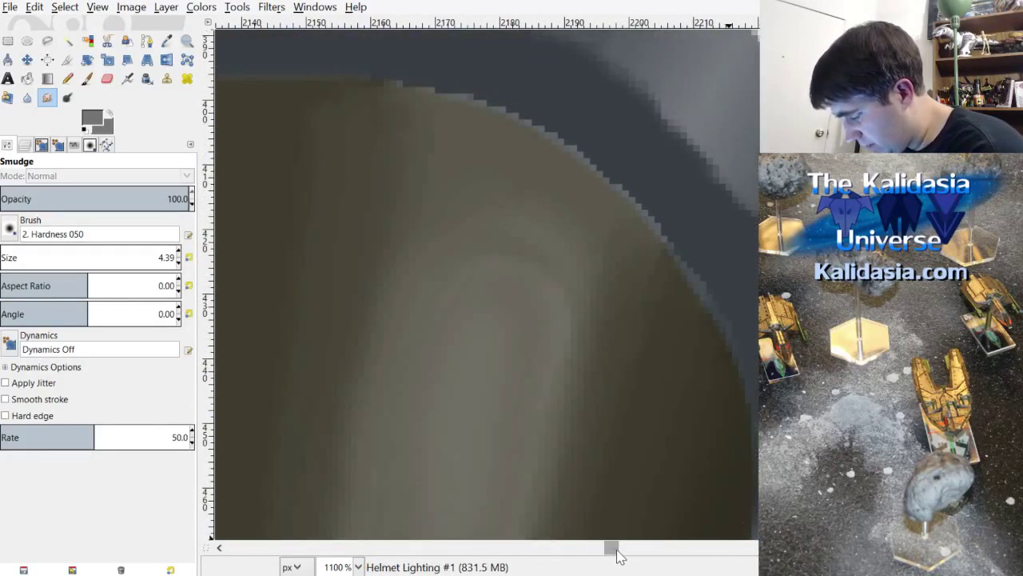
scroll(613, 544, "right", 2)
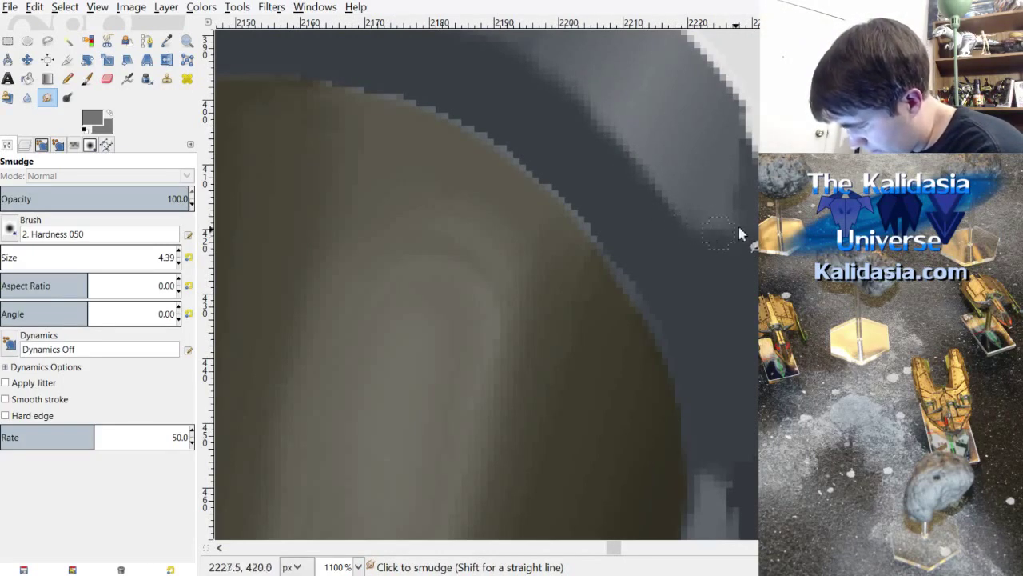
scroll(743, 235, "down", 7)
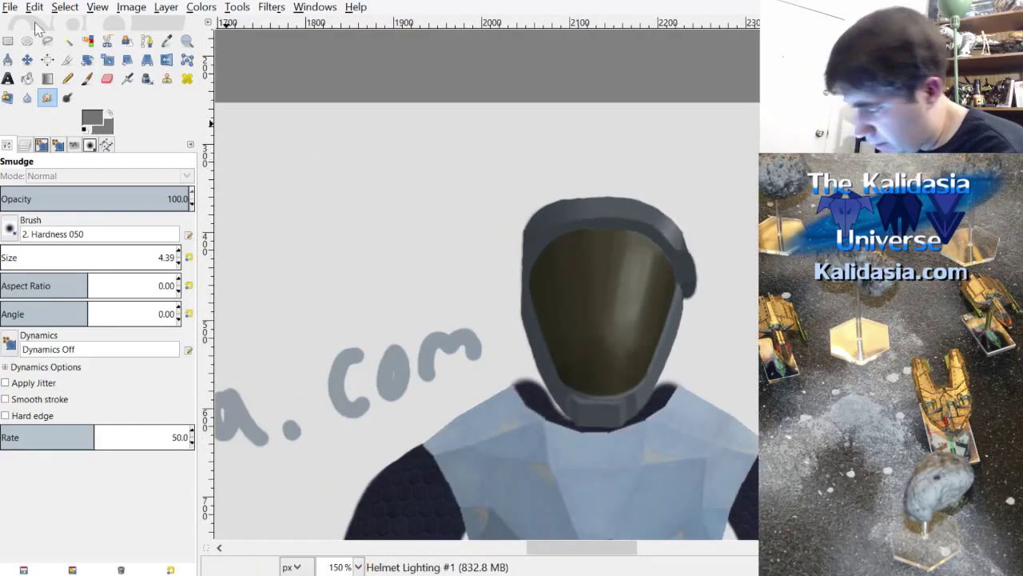
Step: Save Alendar.xcf and zoom out to show the whole armoured figure
left_click(10, 7)
left_click(44, 132)
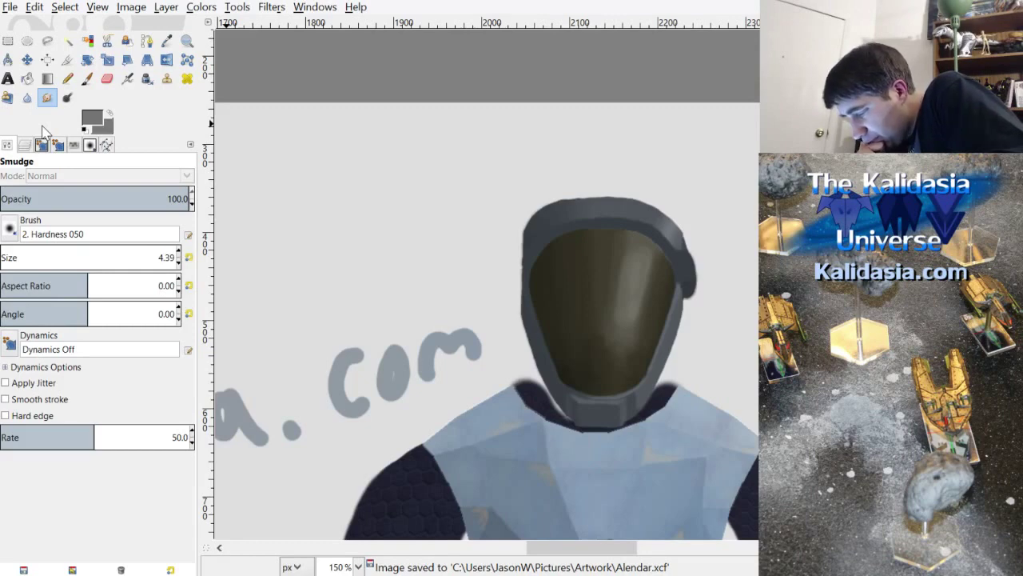
scroll(559, 360, "down", 3)
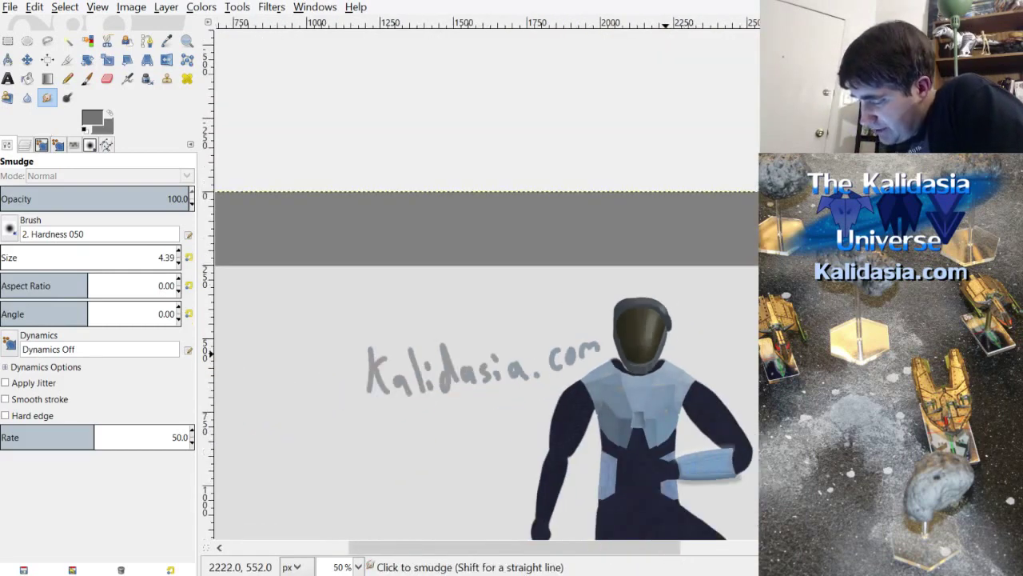
scroll(560, 360, "down", 5)
scroll(701, 295, "down", 3)
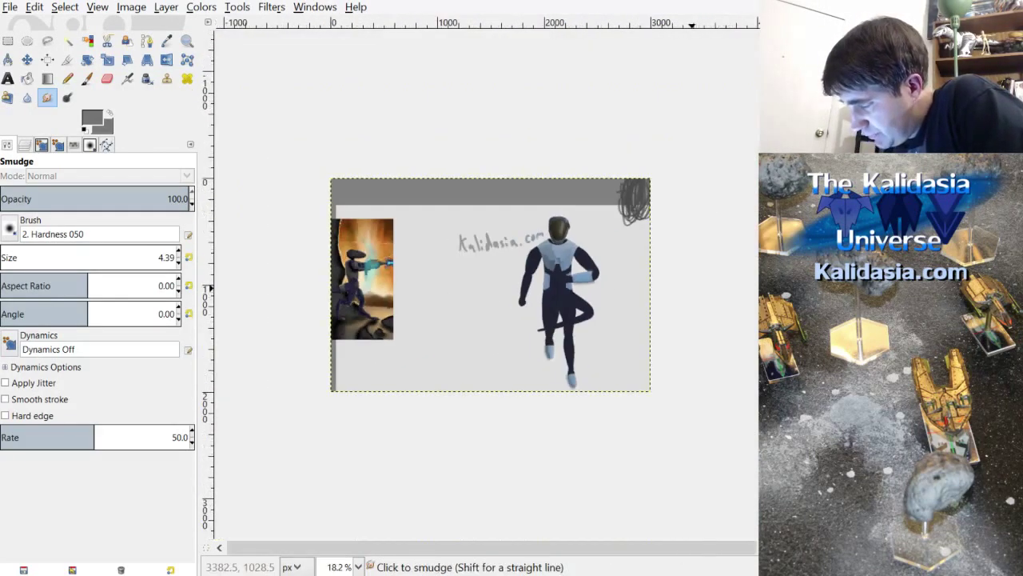
scroll(696, 290, "up", 1)
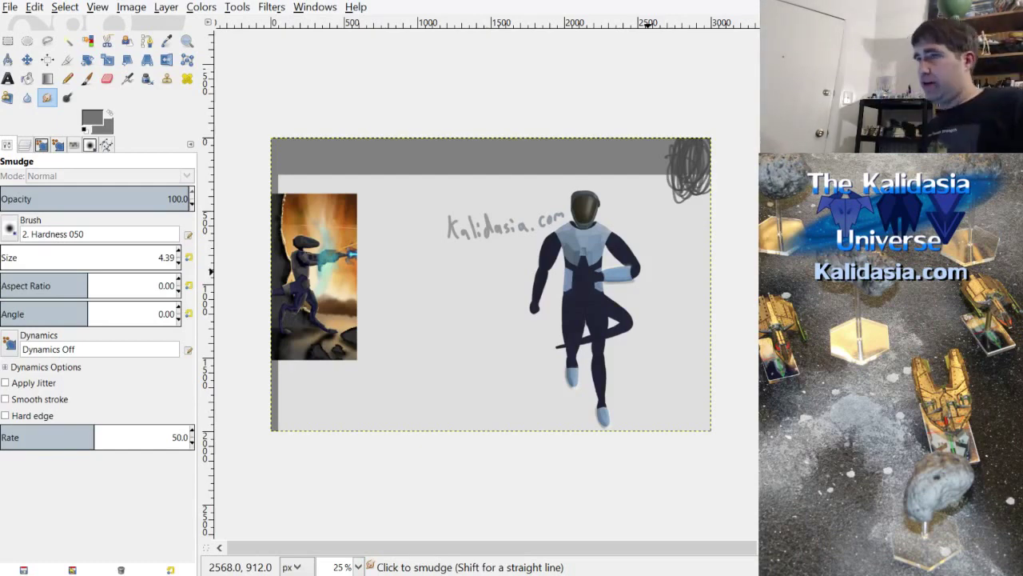
Step: Zoom in on the helmet's chin panel
scroll(623, 268, "up", 4)
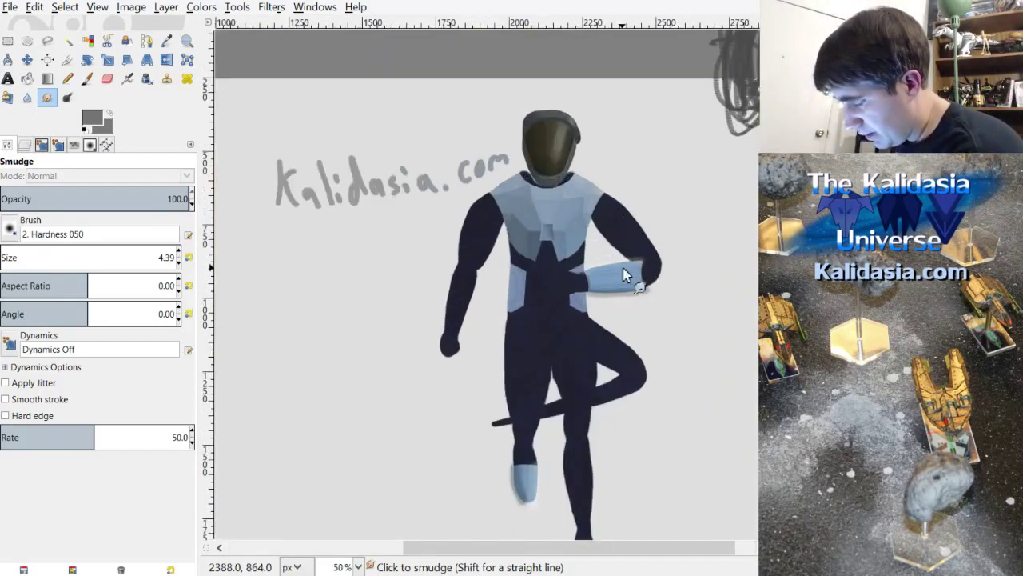
scroll(486, 285, "down", 1)
scroll(487, 285, "up", 1)
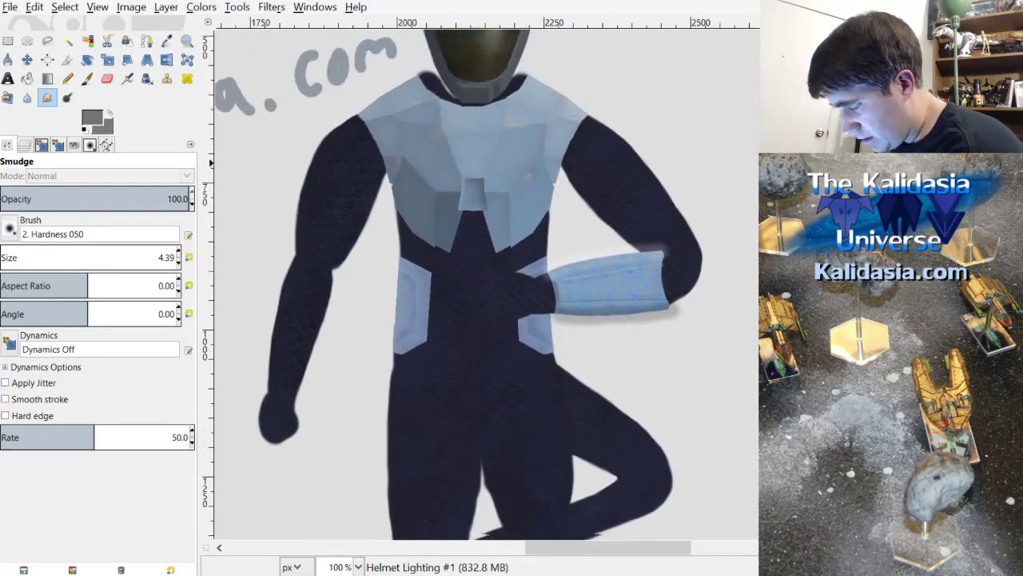
scroll(486, 285, "down", 2)
scroll(486, 285, "up", 3)
scroll(507, 201, "up", 2)
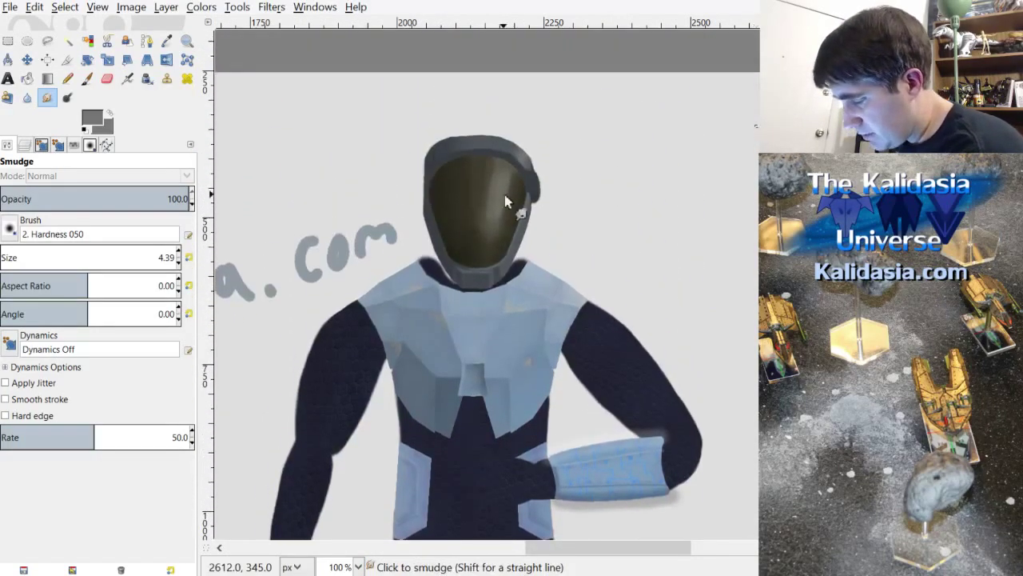
scroll(507, 201, "up", 5)
scroll(611, 531, "down", 3)
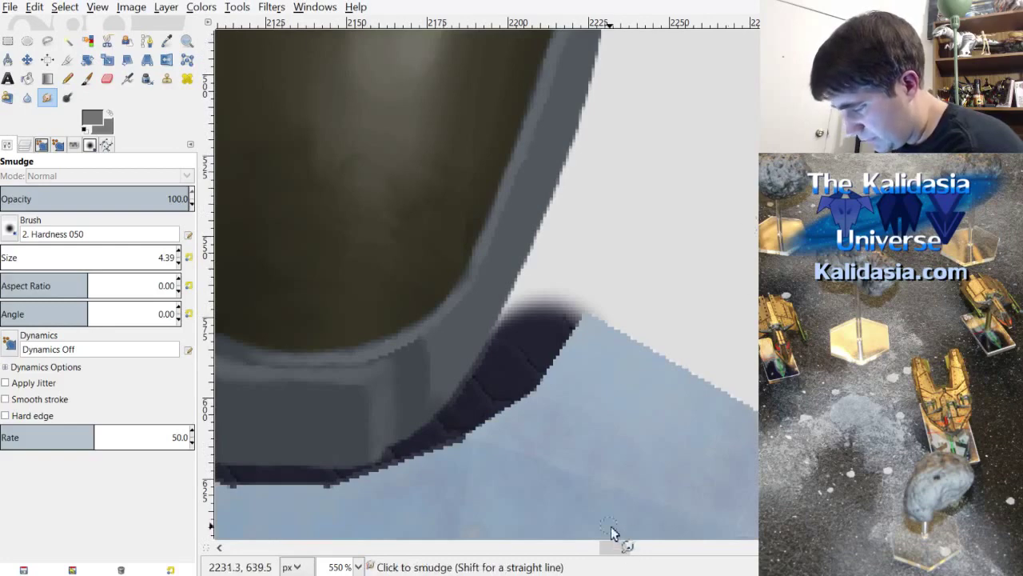
left_click_drag(617, 548, 598, 548)
scroll(574, 384, "up", 1)
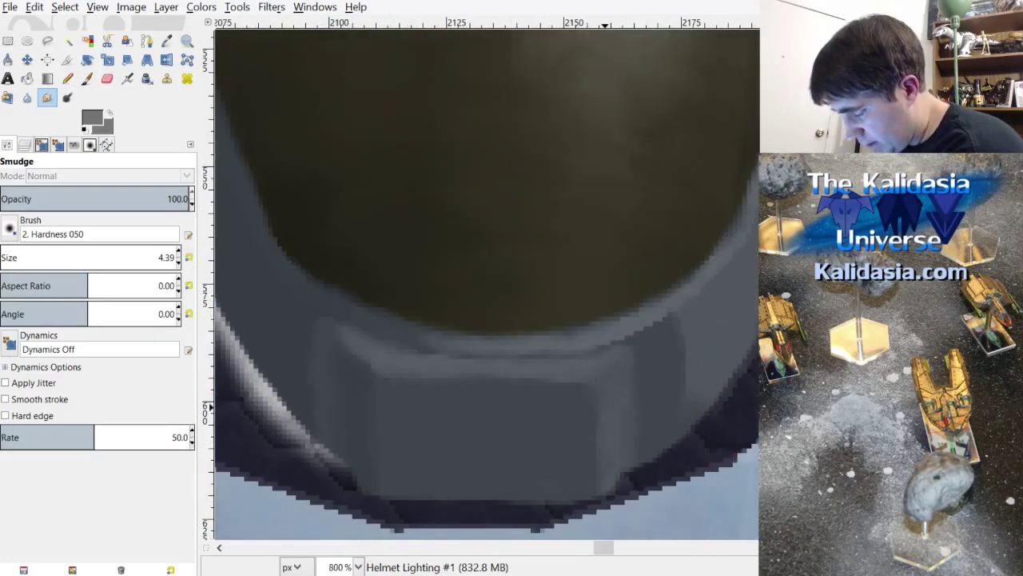
scroll(574, 384, "down", 1)
scroll(673, 311, "down", 1)
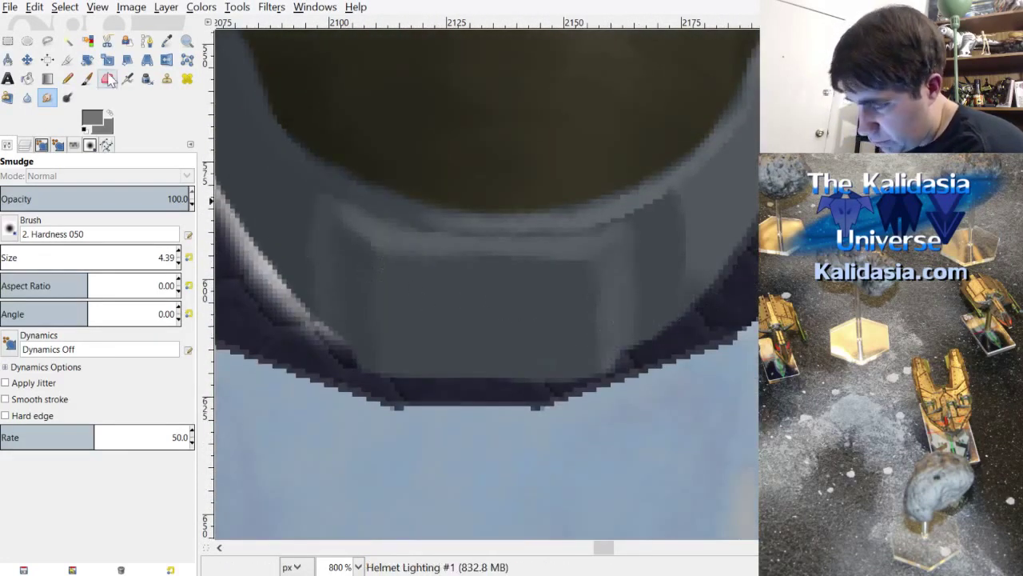
Step: Set up the Paintbrush with black foreground and Addition mode
key("a")
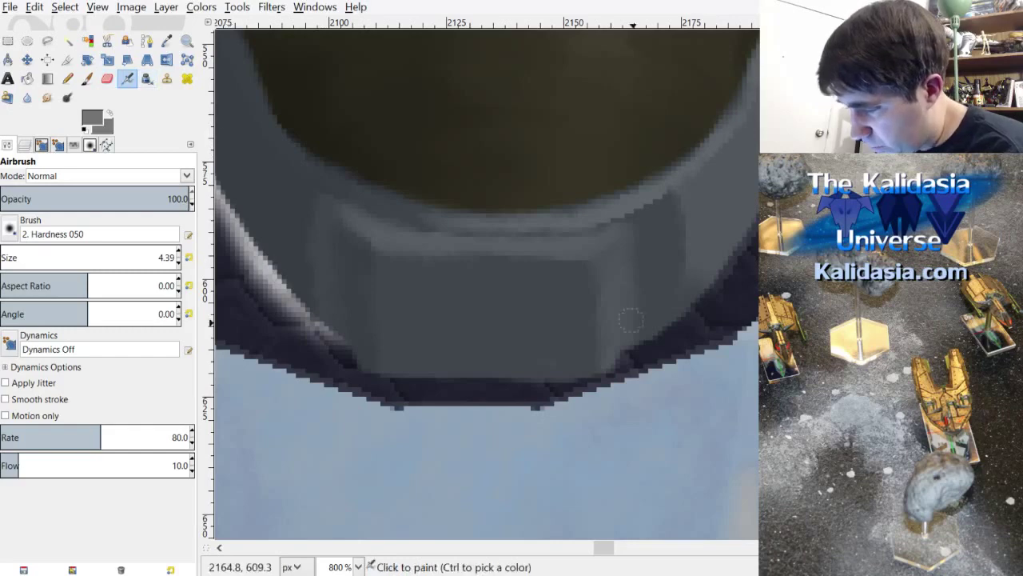
left_click(87, 78)
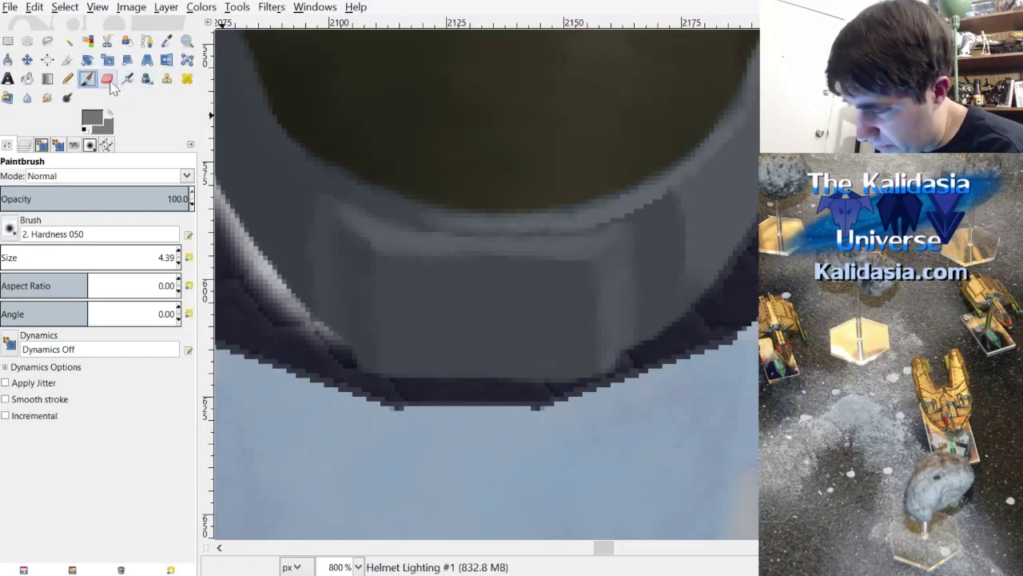
key("d")
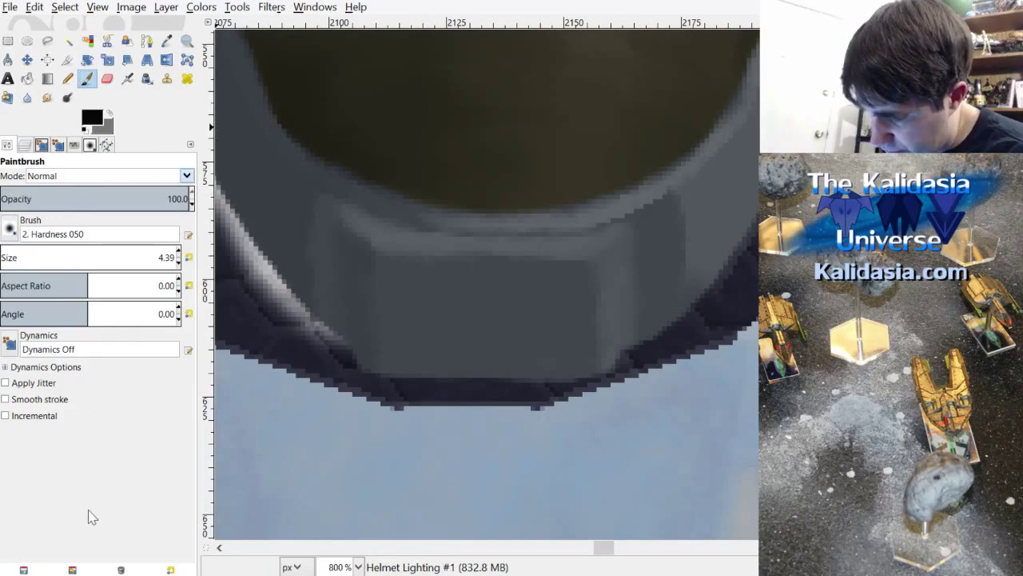
scroll(190, 181, "down", 11)
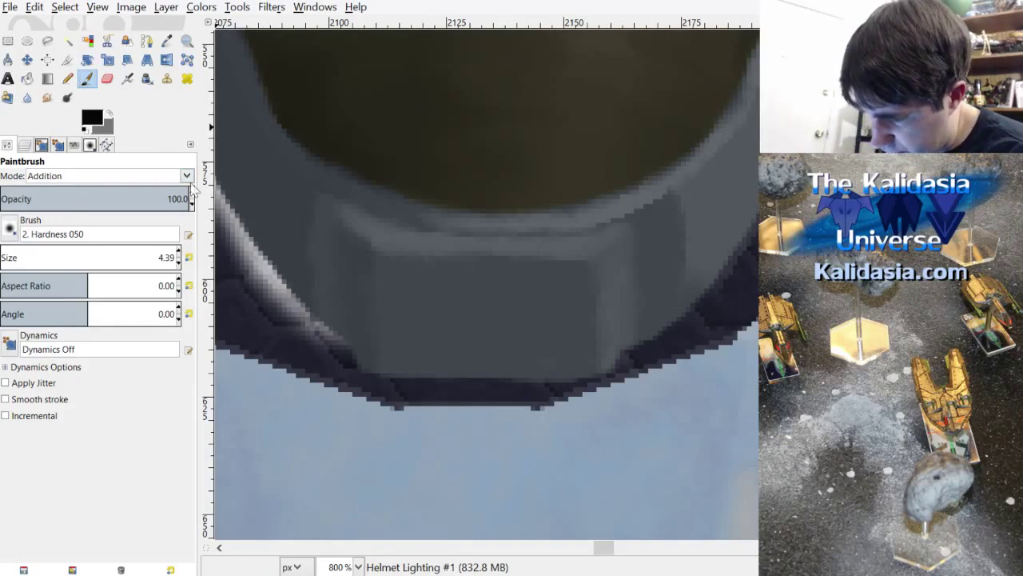
Step: At brush size 2.39, paint and retrace four faint vertical grooves across the chin panel
left_click(178, 267)
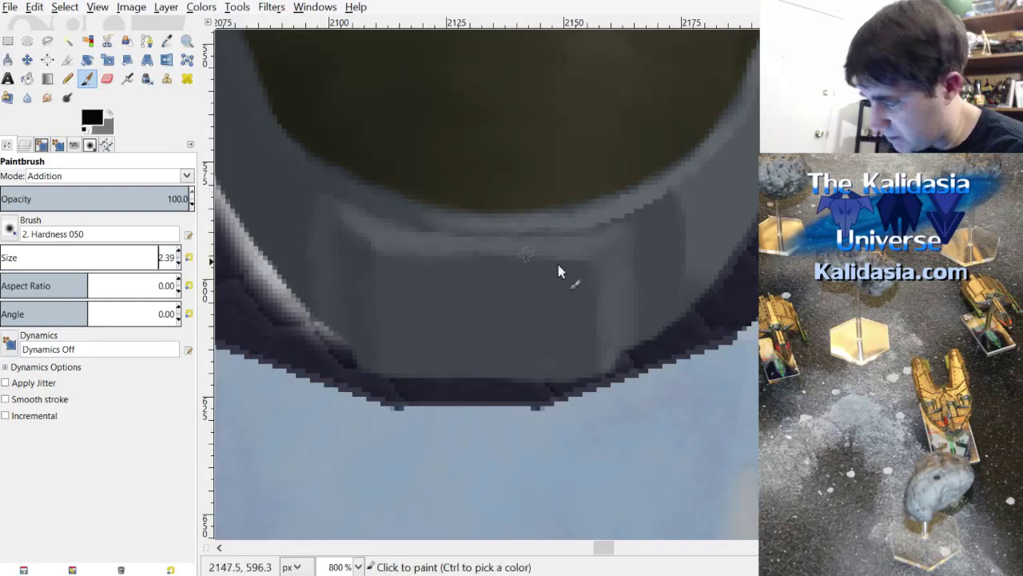
left_click_drag(564, 268, 563, 352)
left_click_drag(515, 281, 512, 368)
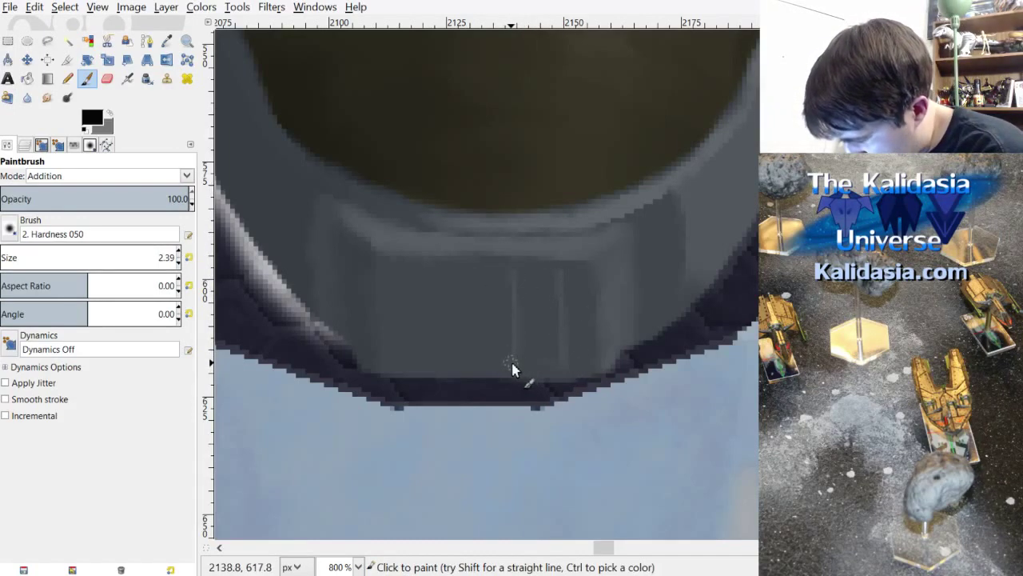
left_click_drag(469, 279, 467, 356)
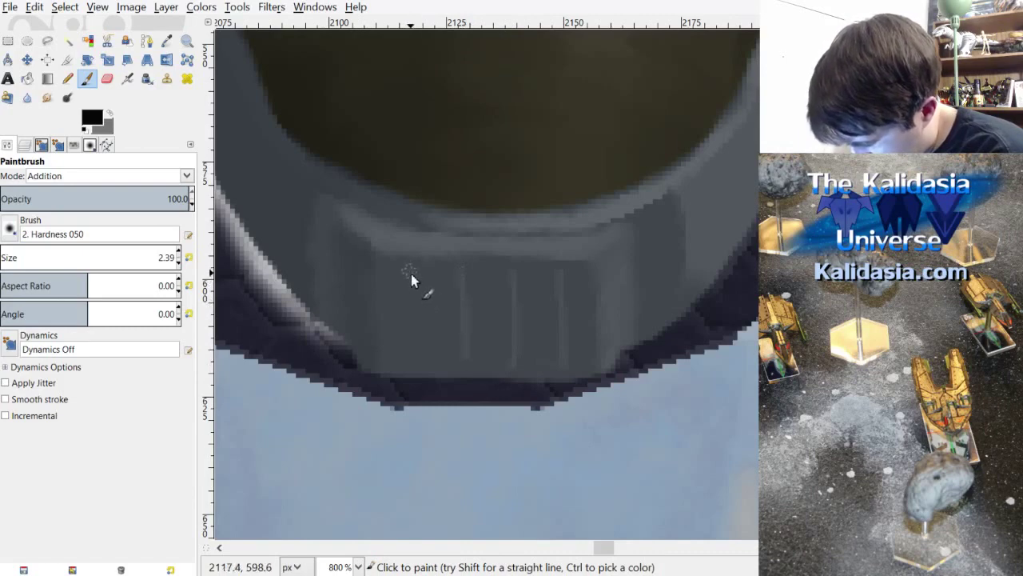
left_click_drag(412, 275, 417, 361)
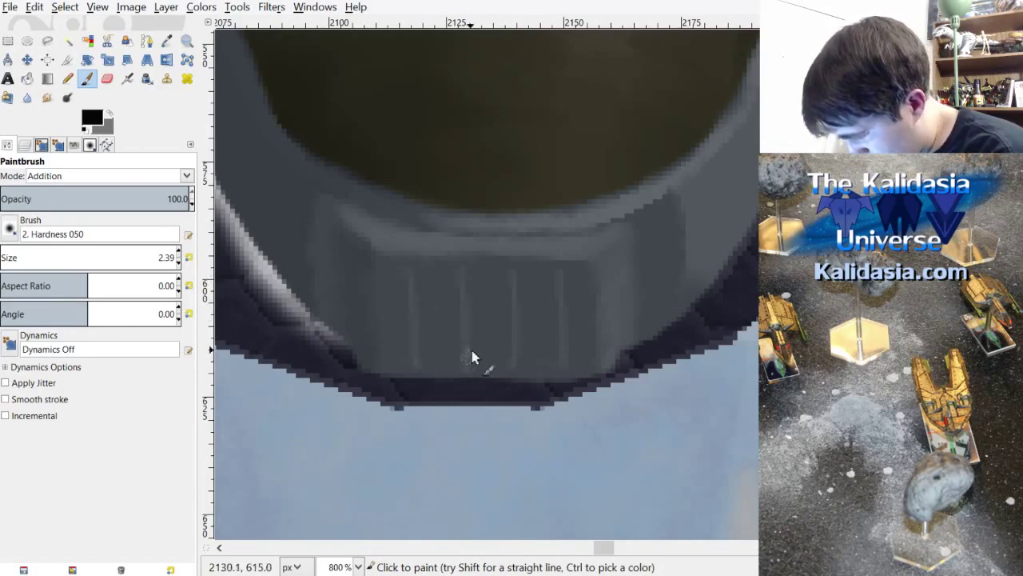
left_click_drag(557, 274, 566, 343)
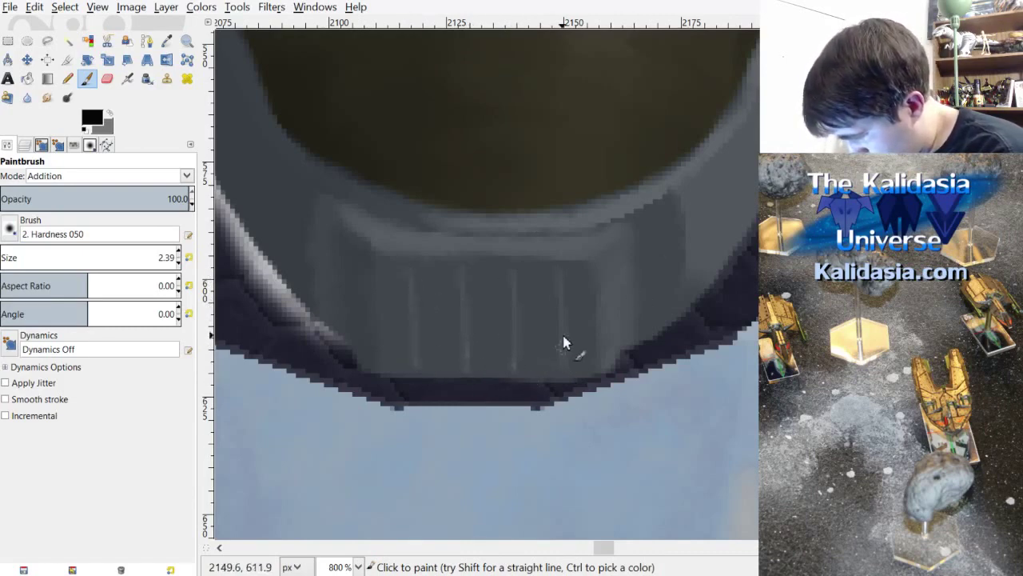
left_click_drag(513, 290, 516, 352)
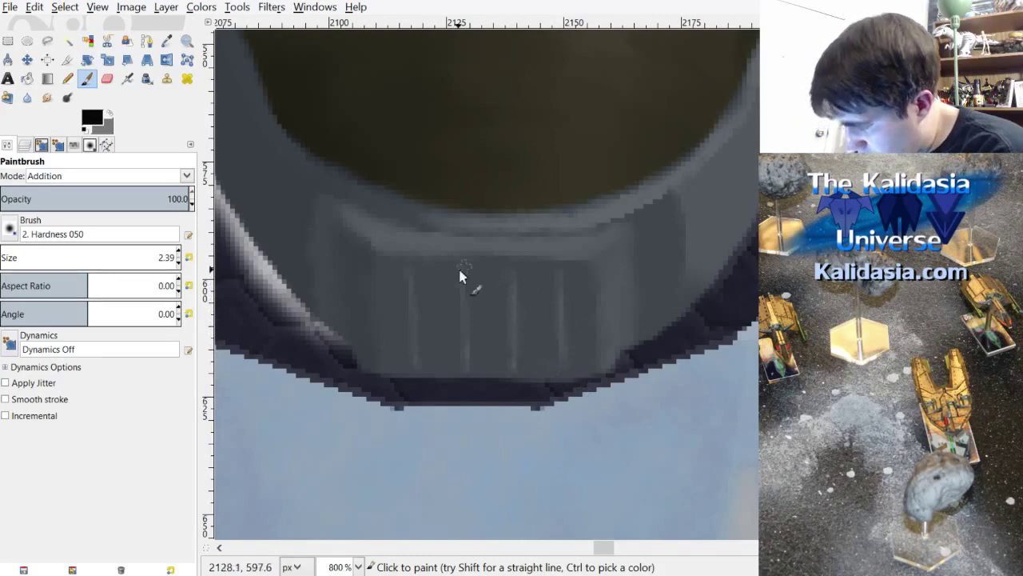
left_click_drag(466, 292, 469, 352)
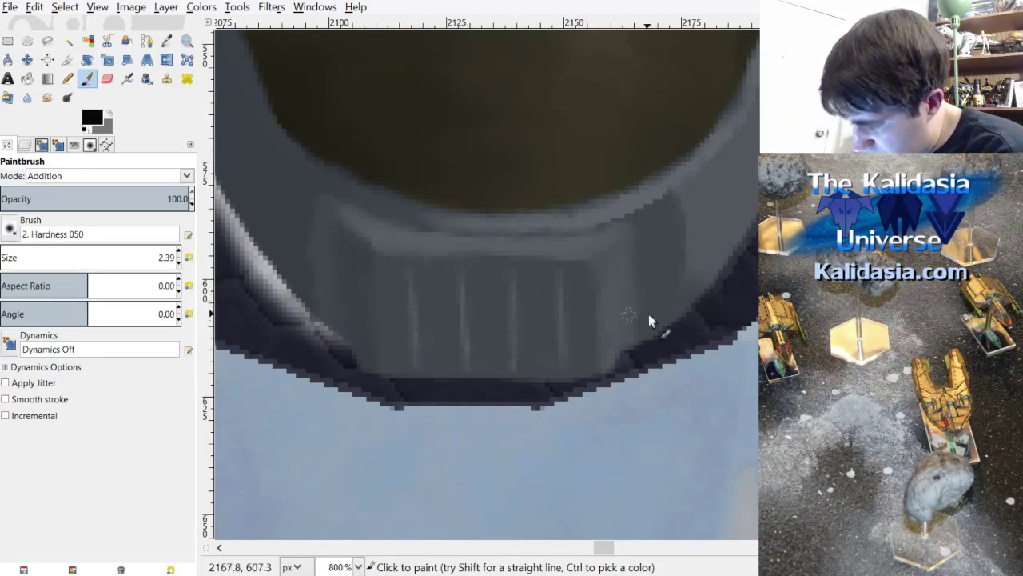
left_click_drag(562, 269, 559, 315)
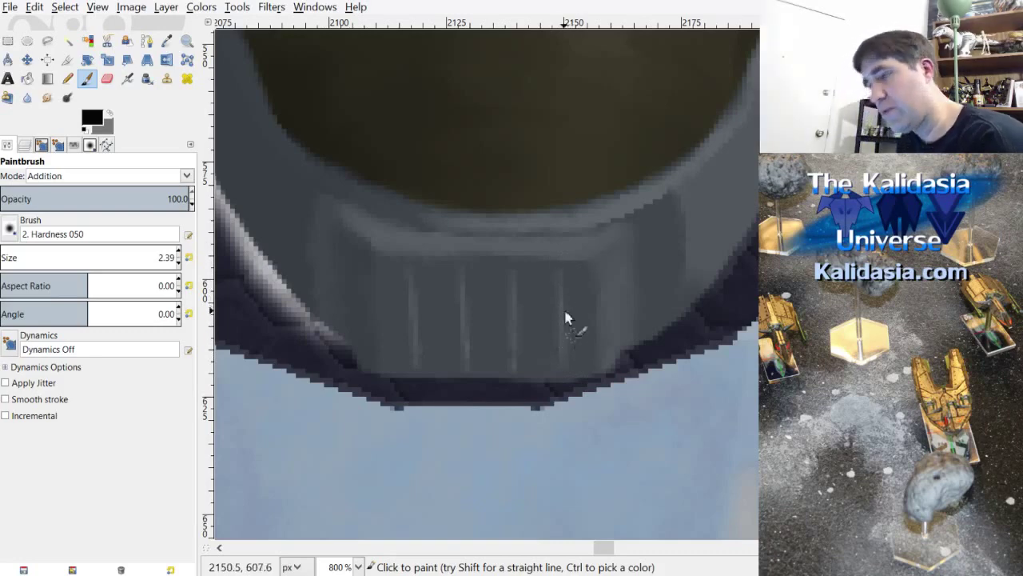
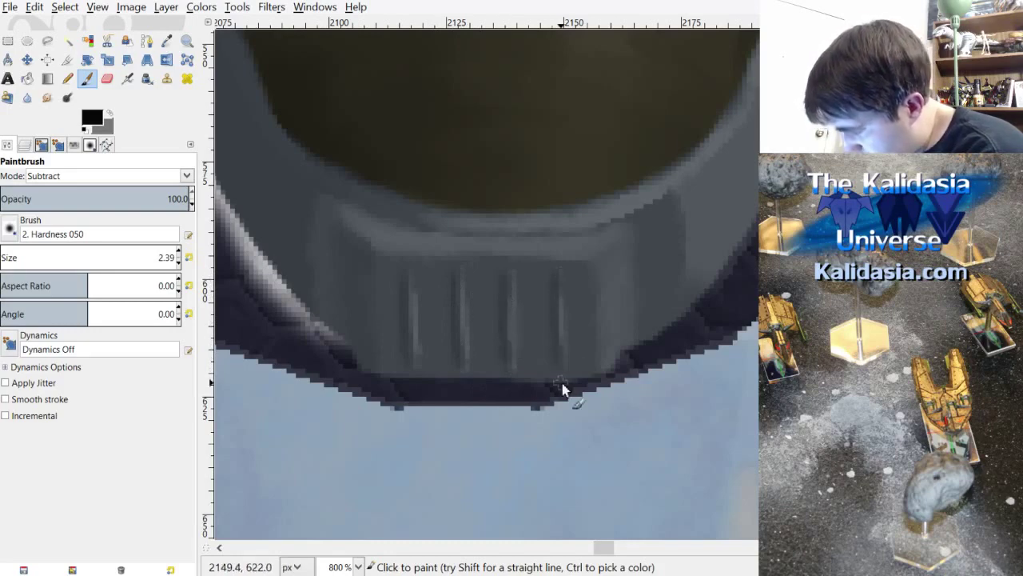
Step: Zoom to 1100% on the helmet rim and add small Subtract-mode strokes along its pale edge
scroll(562, 388, "down", 2)
scroll(670, 272, "down", 2)
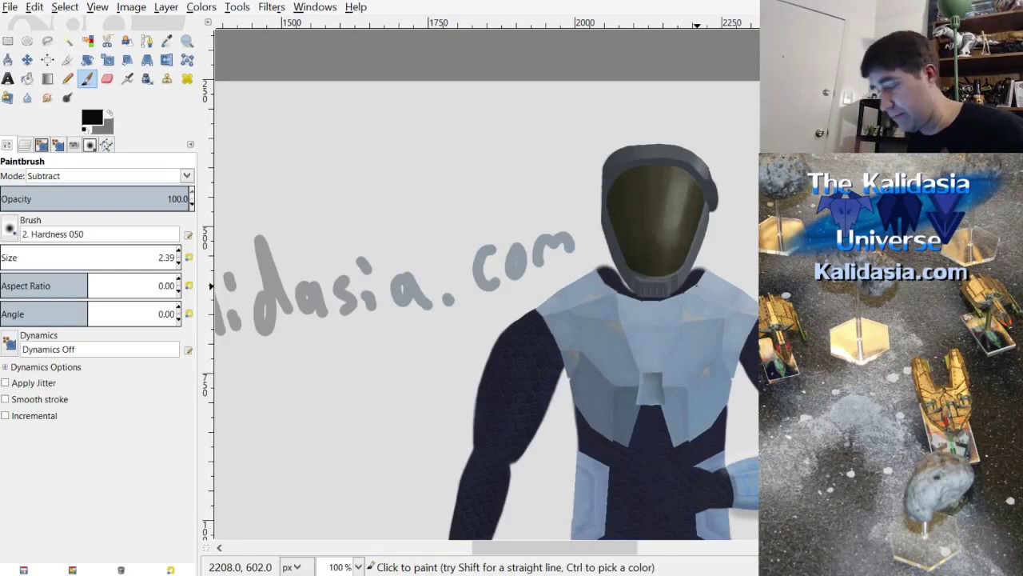
scroll(716, 234, "up", 5)
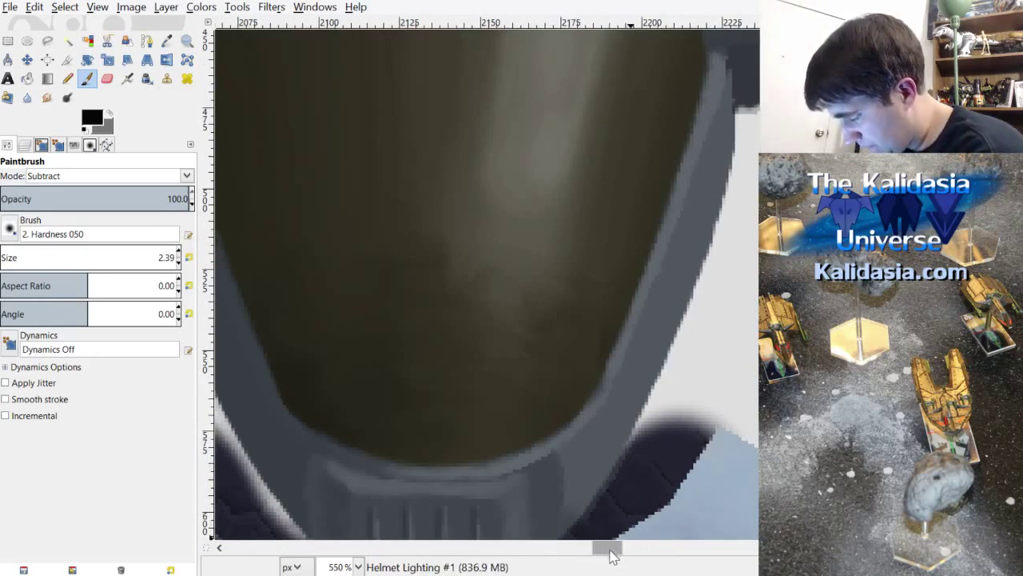
scroll(715, 354, "right", 2)
scroll(739, 210, "down", 1)
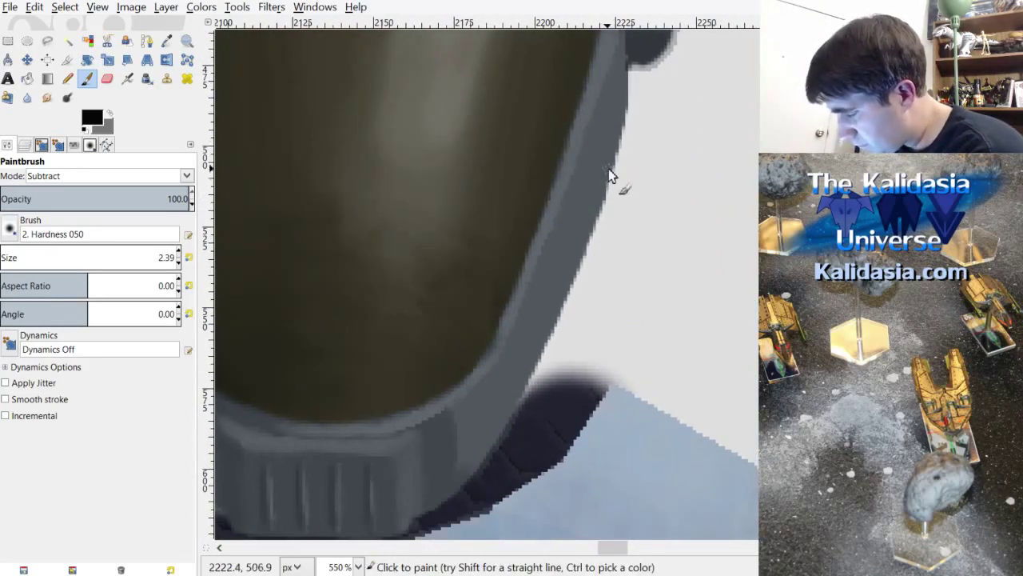
scroll(599, 163, "up", 2)
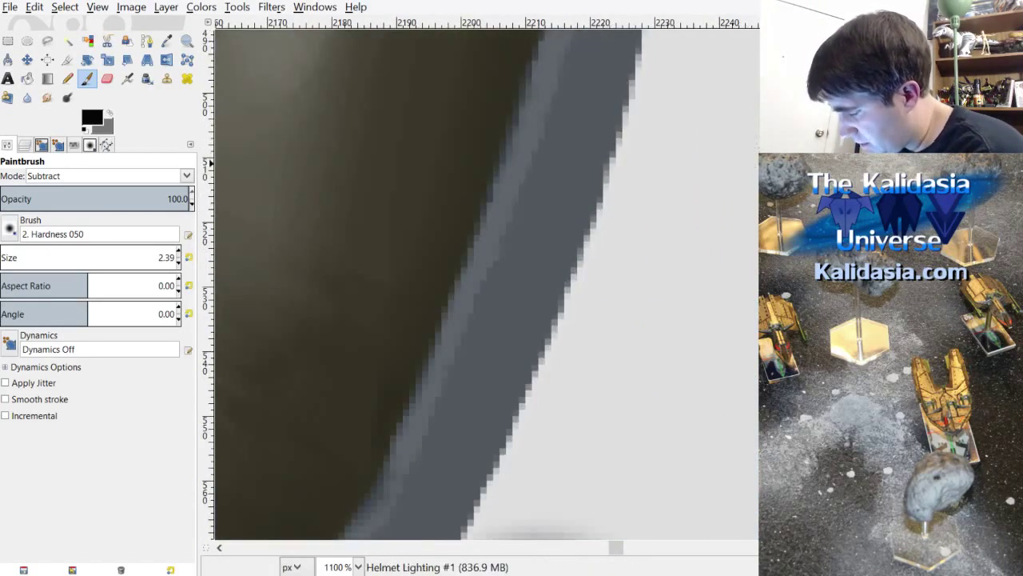
scroll(738, 213, "up", 1)
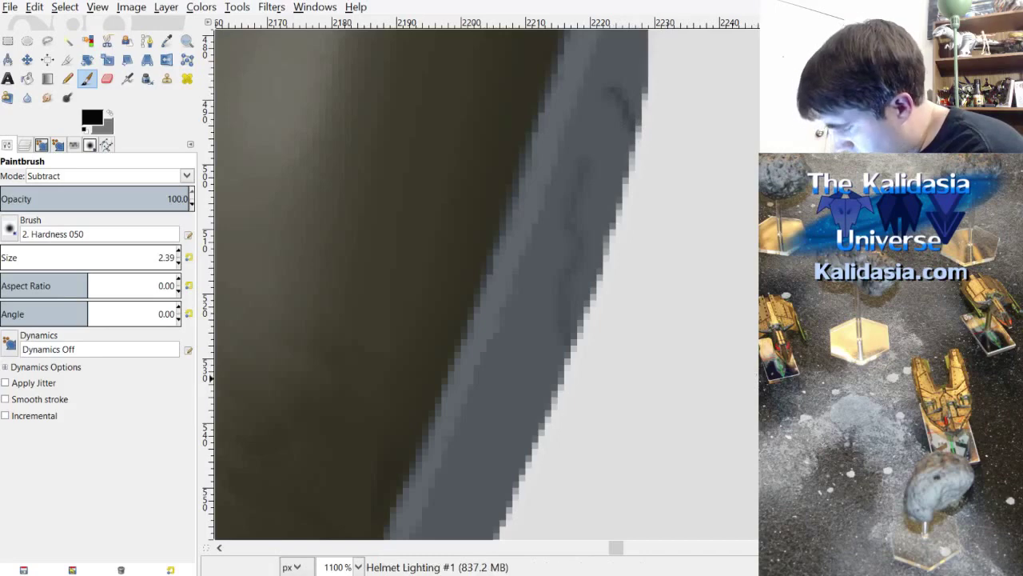
scroll(746, 372, "down", 5)
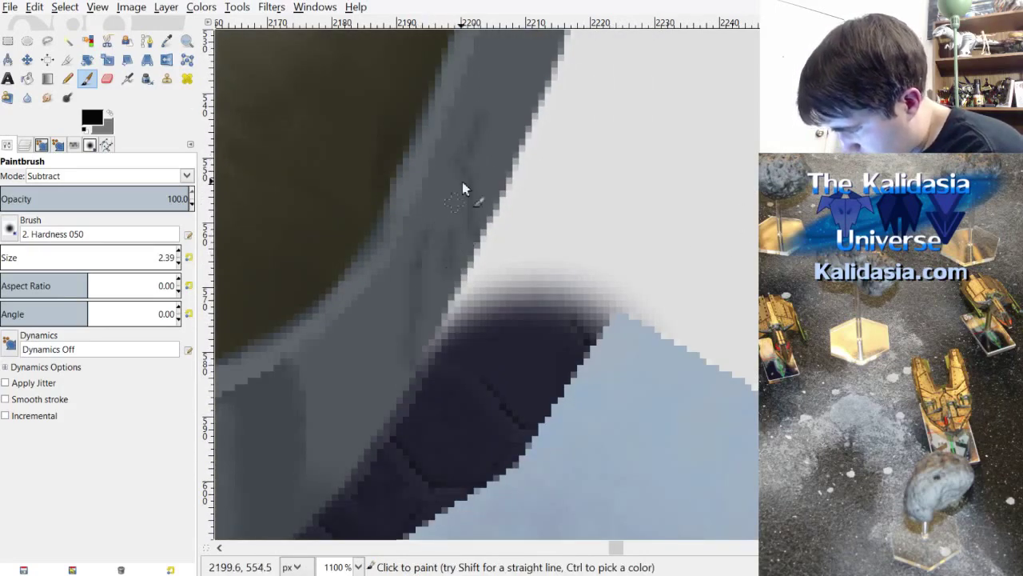
scroll(487, 284, "up", 5)
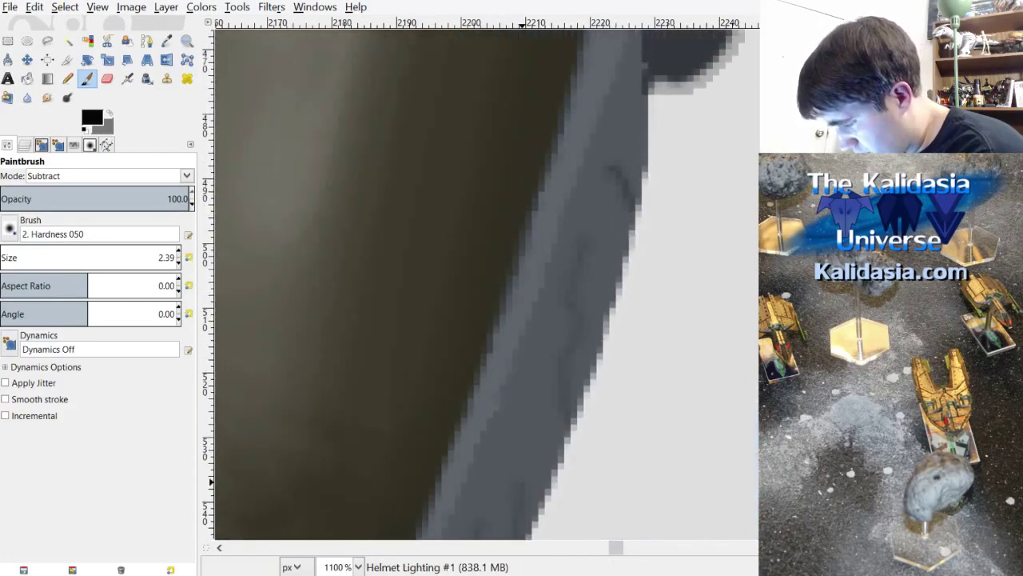
scroll(640, 139, "up", 4)
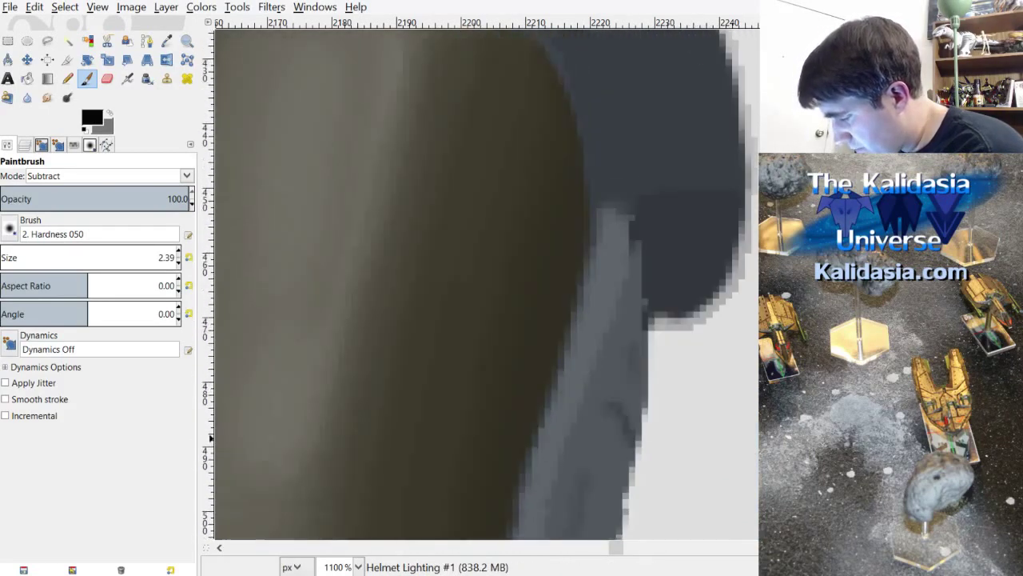
scroll(480, 284, "down", 5)
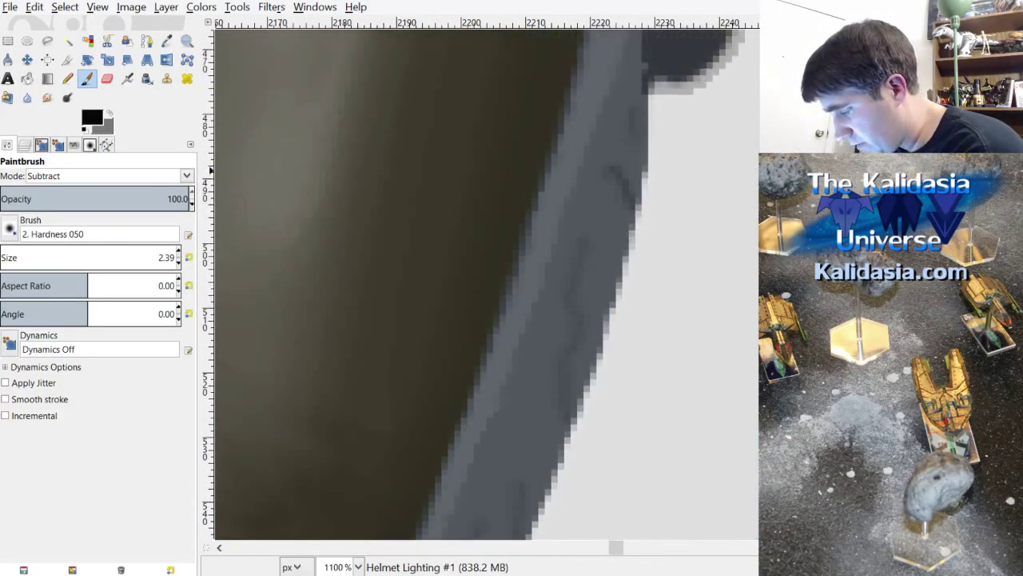
scroll(387, 263, "down", 2)
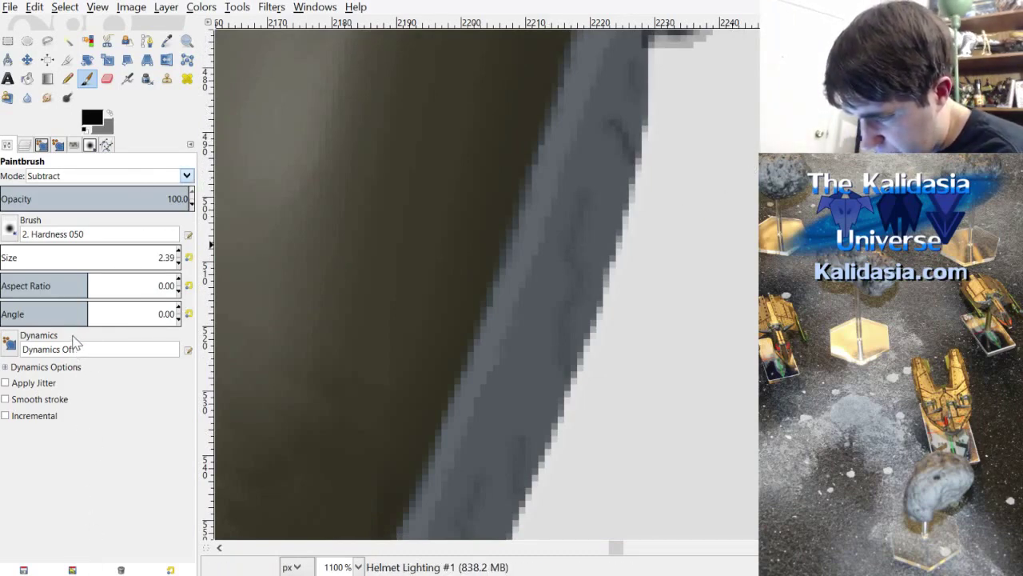
Step: Switch the 2.39-size paintbrush to Addition mode and lay lighter strokes along the rim's outer edge
key("shift+minus")
scroll(560, 239, "up", 2)
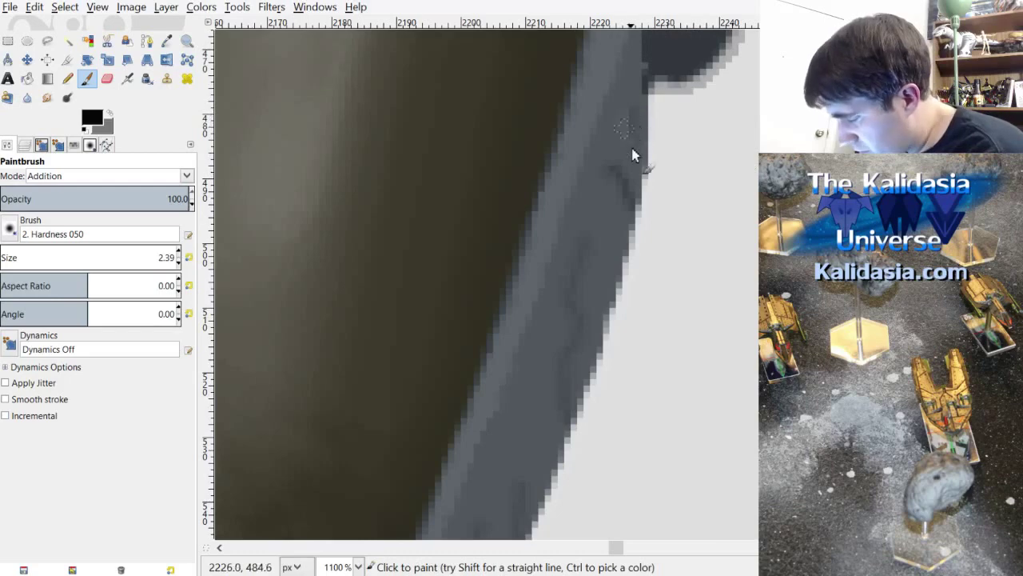
scroll(655, 260, "down", 5)
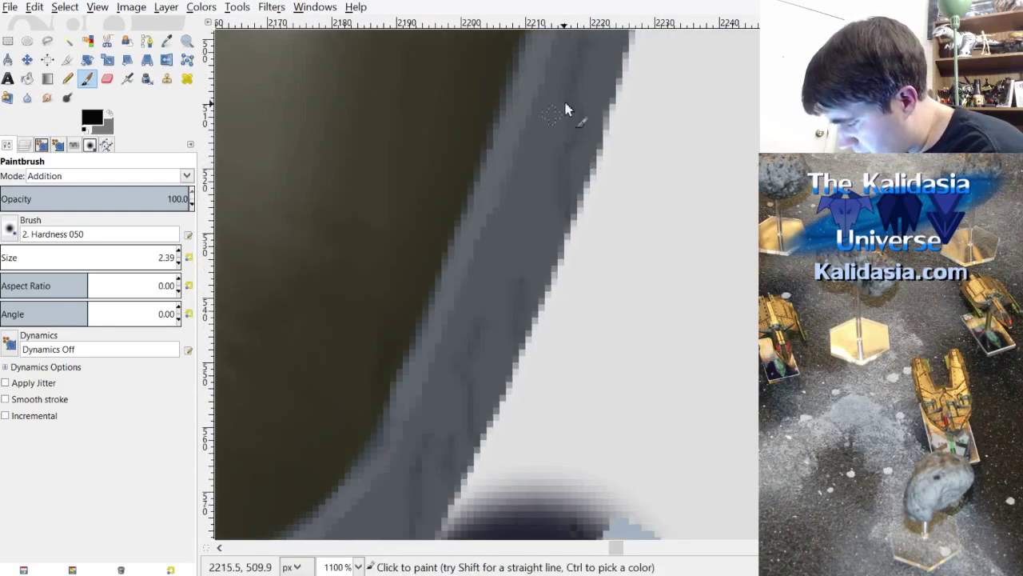
scroll(580, 128, "up", 1)
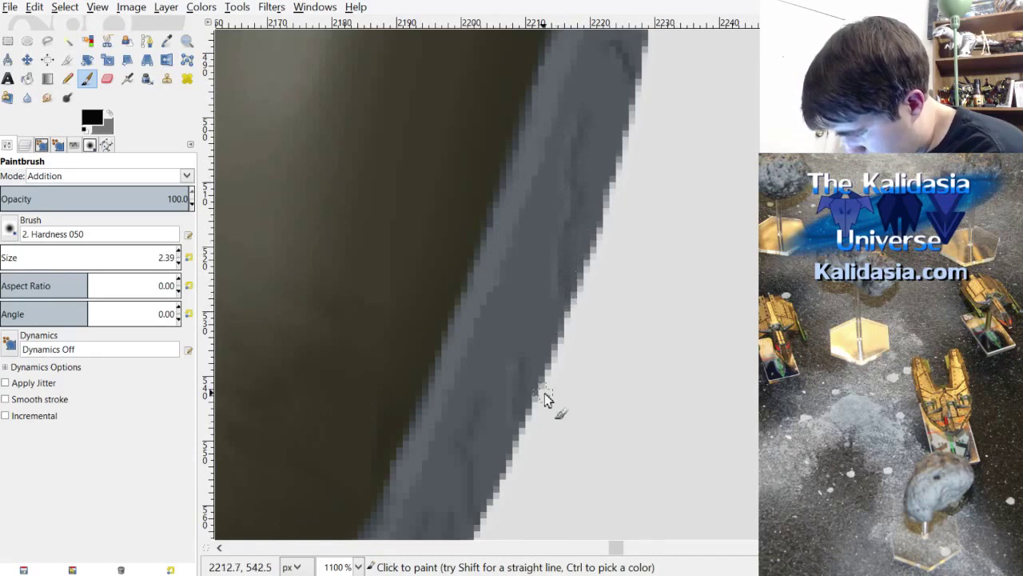
scroll(560, 256, "down", 3)
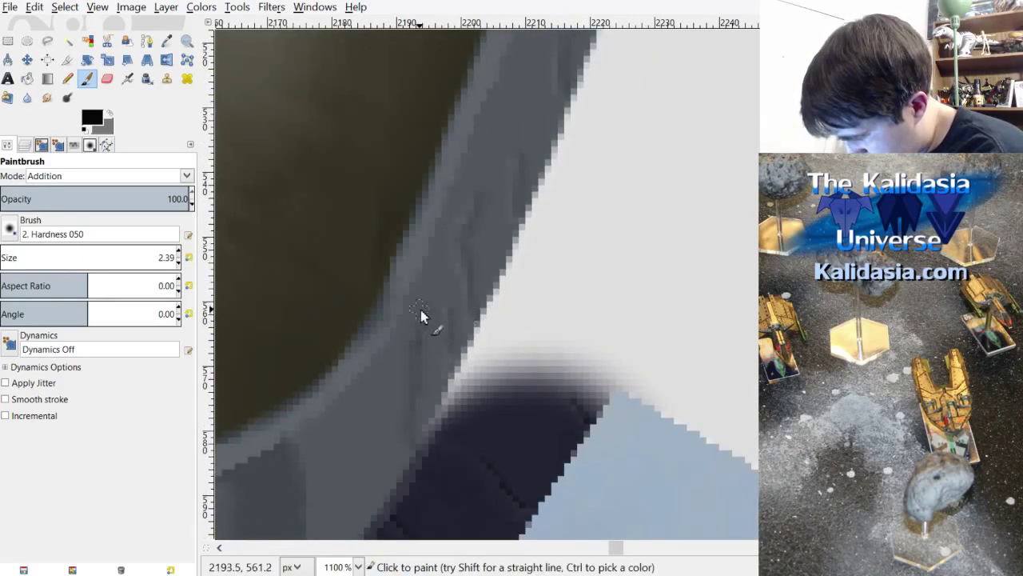
scroll(677, 276, "down", 4)
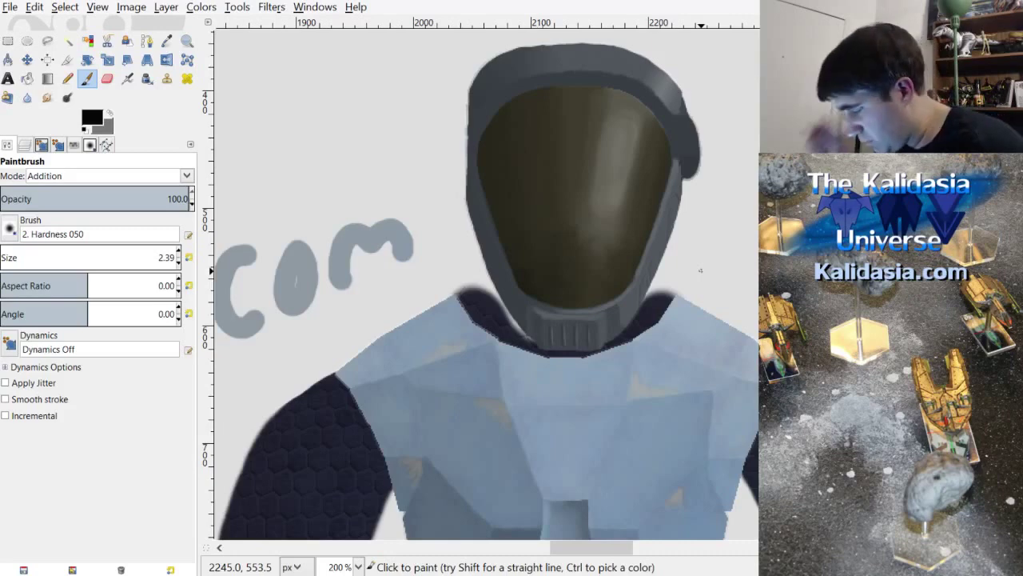
scroll(701, 270, "up", 3)
scroll(744, 129, "up", 6)
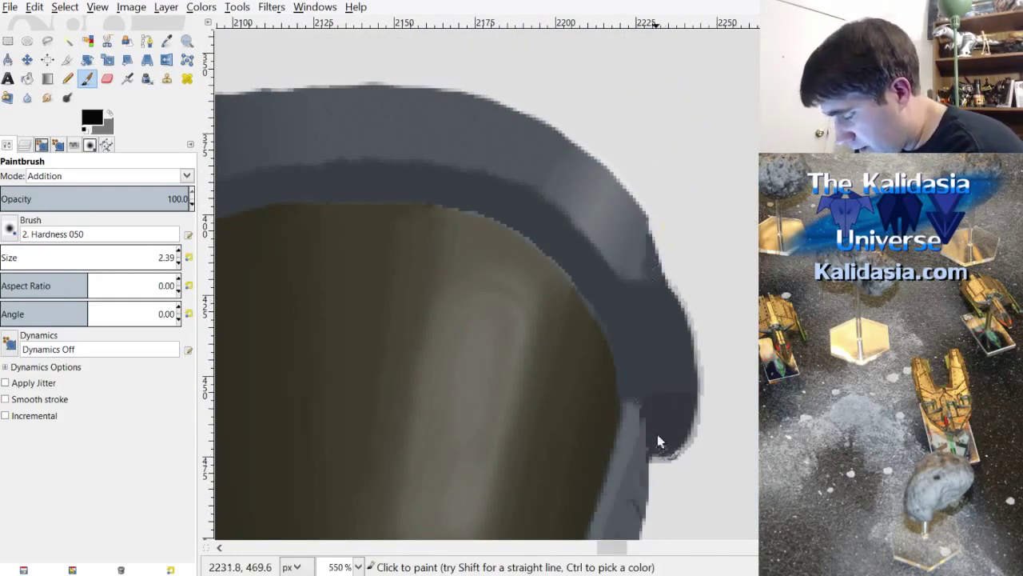
scroll(760, 140, "down", 3)
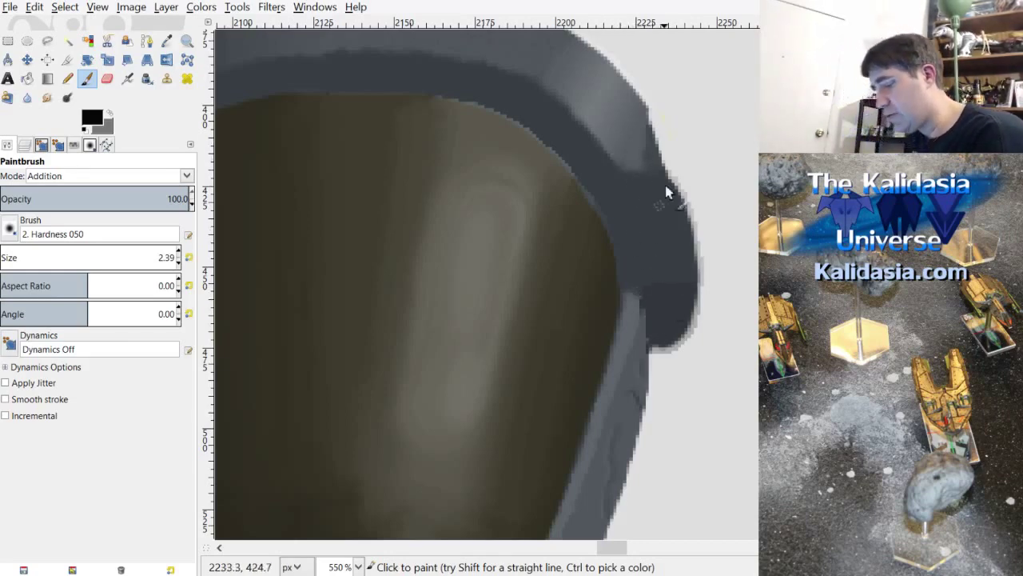
Step: Show and activate the Helmet Faces layer, then Fuzzy Select its blue helmet rim band
left_click(25, 145)
left_click(9, 253)
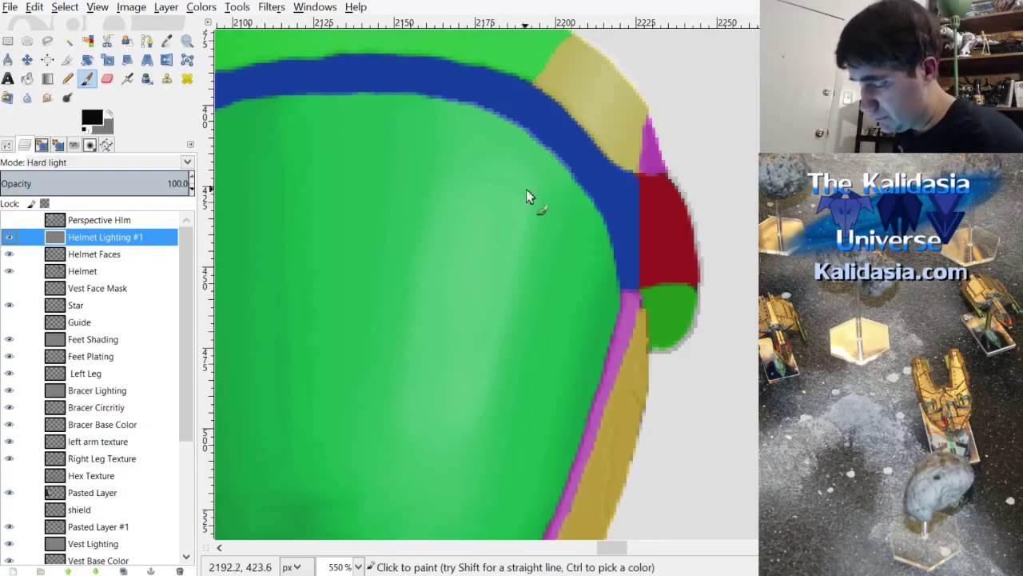
left_click(9, 254)
left_click(8, 254)
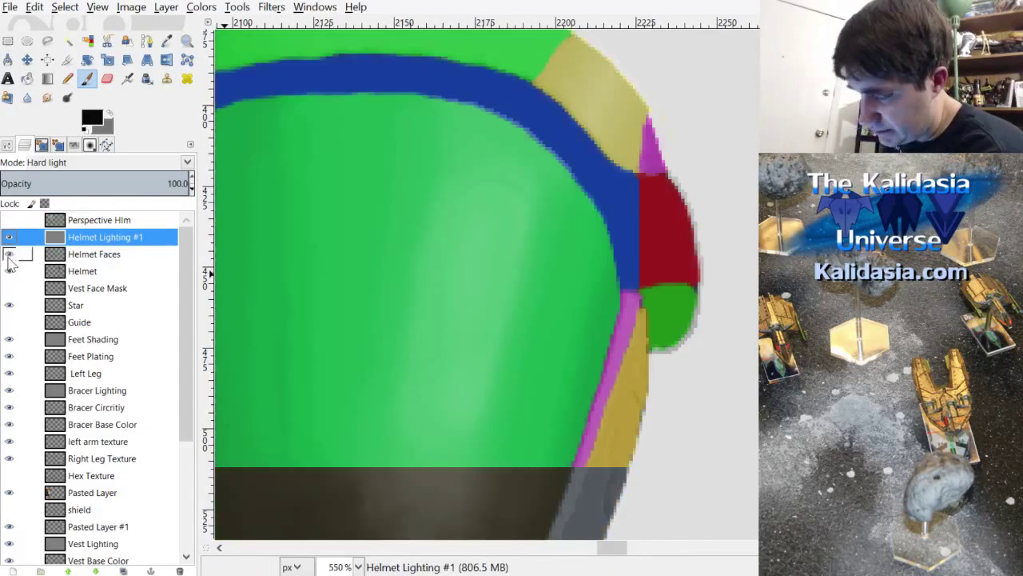
left_click(128, 256)
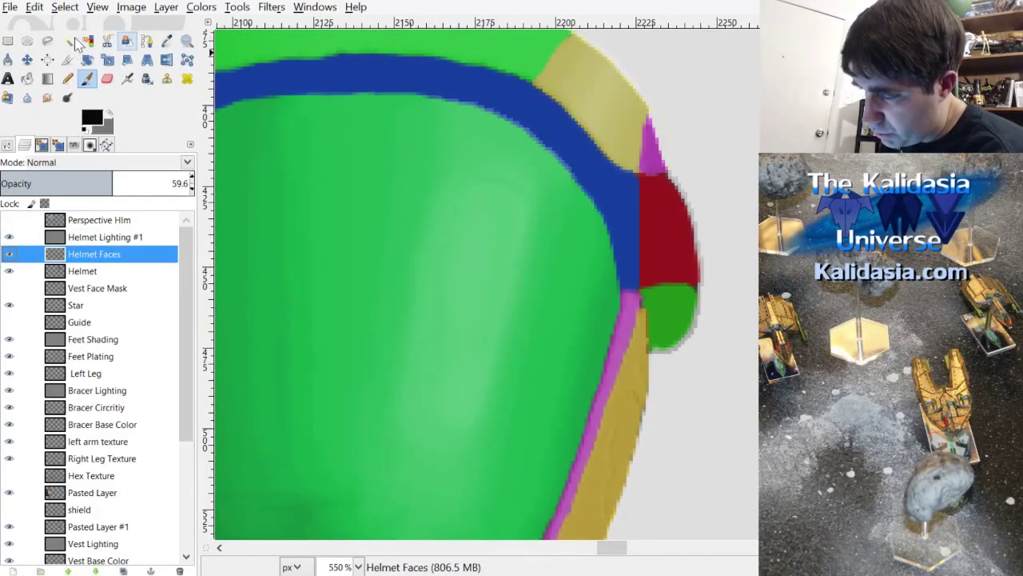
left_click(47, 41)
left_click(644, 143)
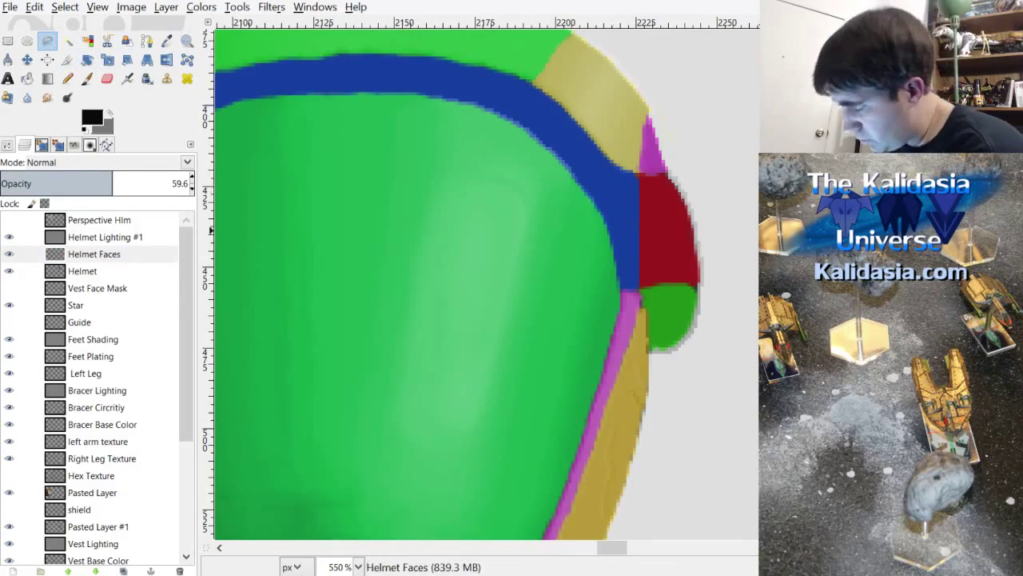
left_click(67, 41)
left_click(618, 207)
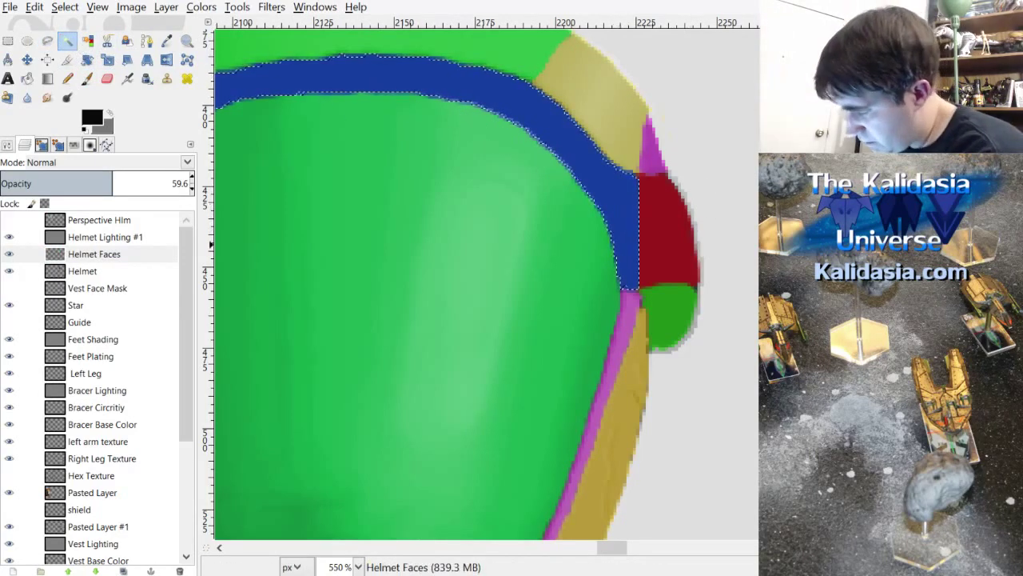
Step: Hide Helmet Faces and pick the Airbrush to paint on Helmet Lighting #1
left_click(9, 253)
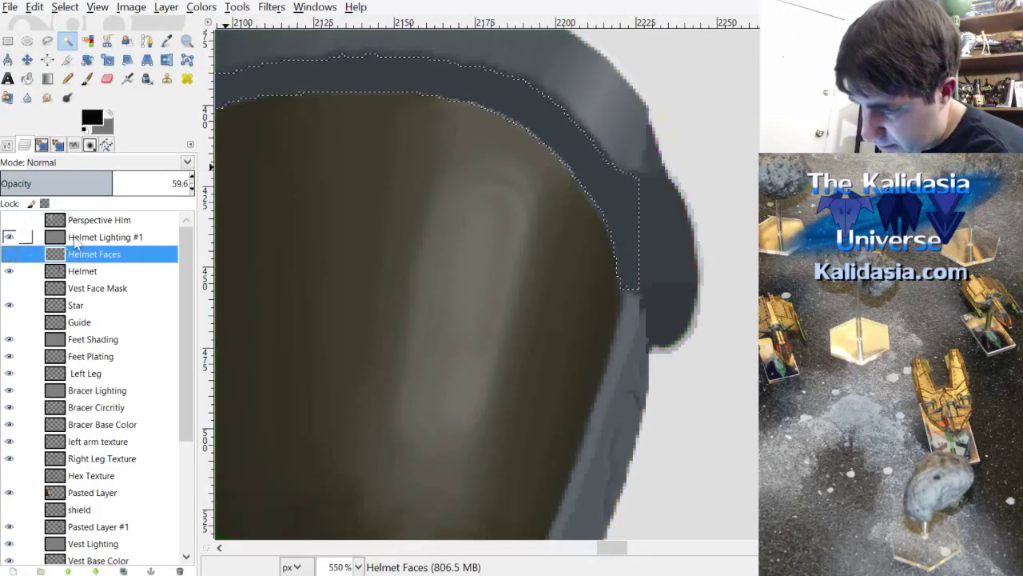
left_click(144, 236)
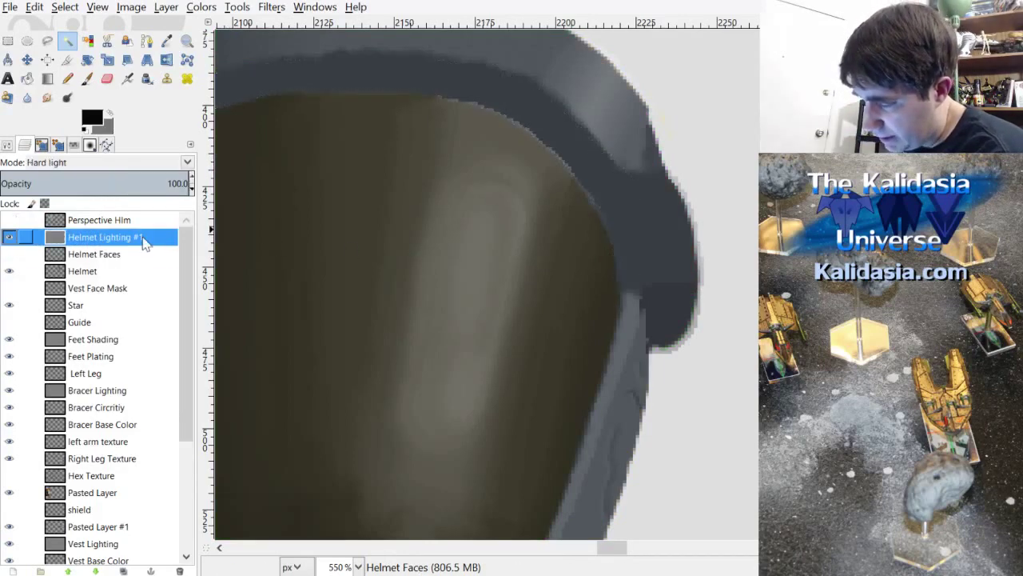
left_click(127, 78)
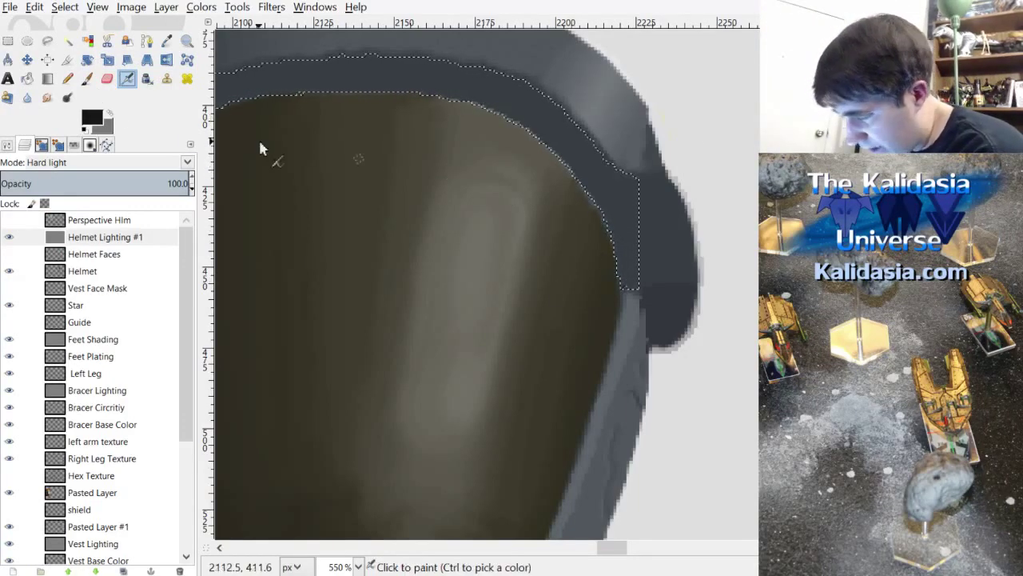
Step: Set the airbrush to size 13.39 in Subtract mode
left_click(7, 145)
scroll(176, 252, "up", 7)
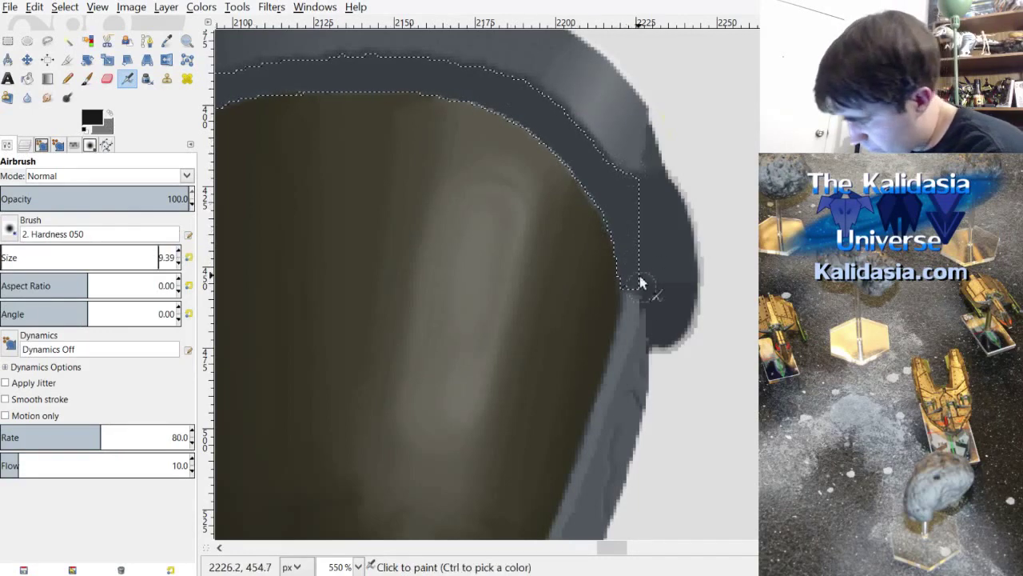
scroll(184, 256, "up", 4)
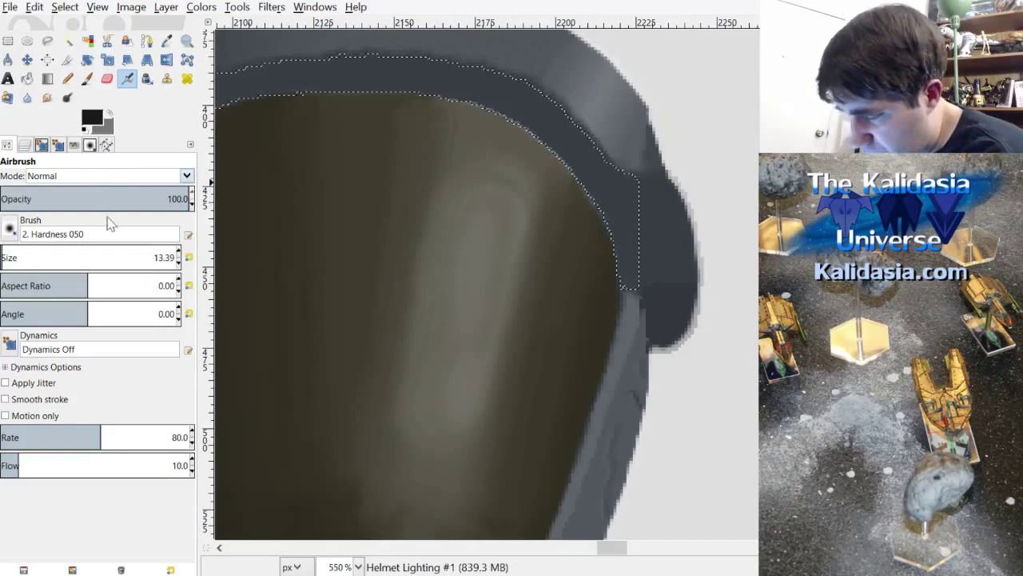
key("shift+minus")
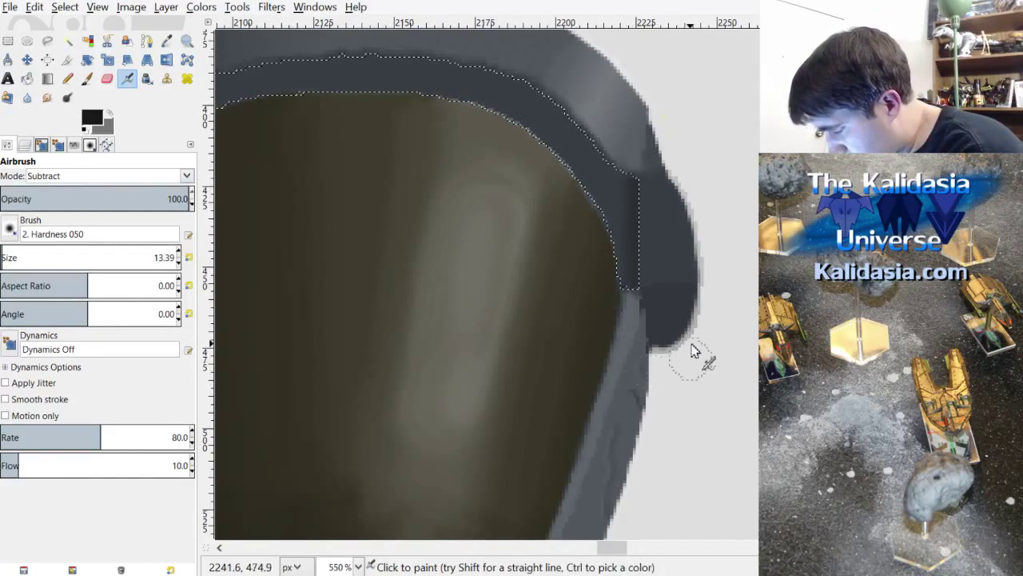
Step: Clear the rim selection with Select > None and zoom out to the whole helmet
key("ctrl+i")
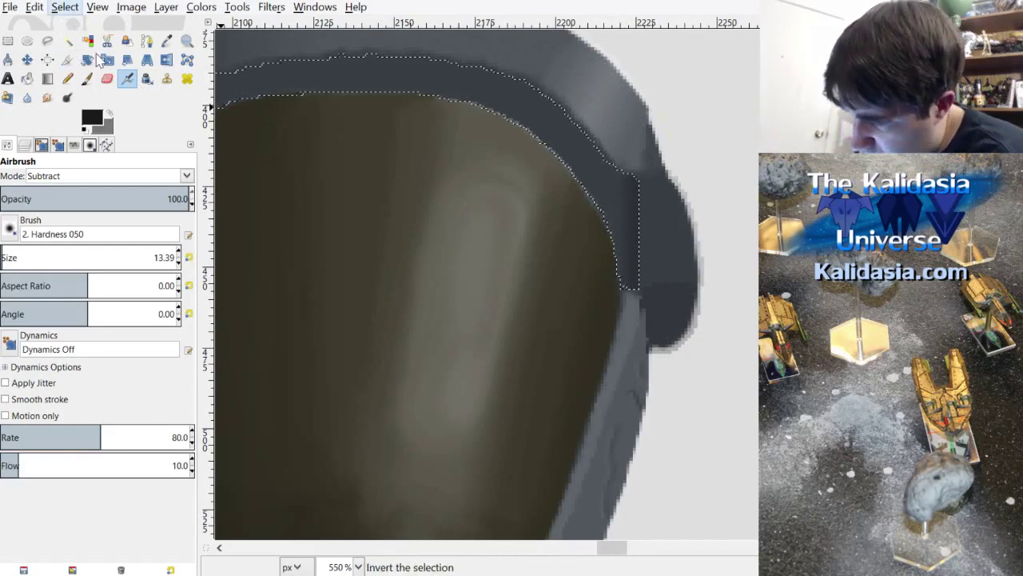
key("ctrl+shift+a")
key("2")
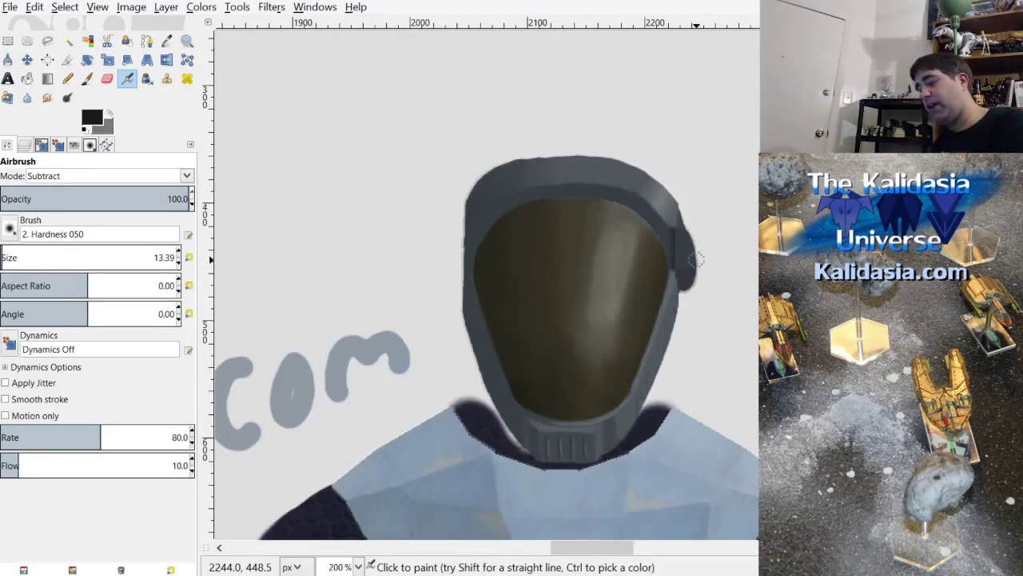
Step: Zoom in on the right-side ear piece and lower the airbrush size to 11.39
scroll(709, 275, "up", 5, "ctrl")
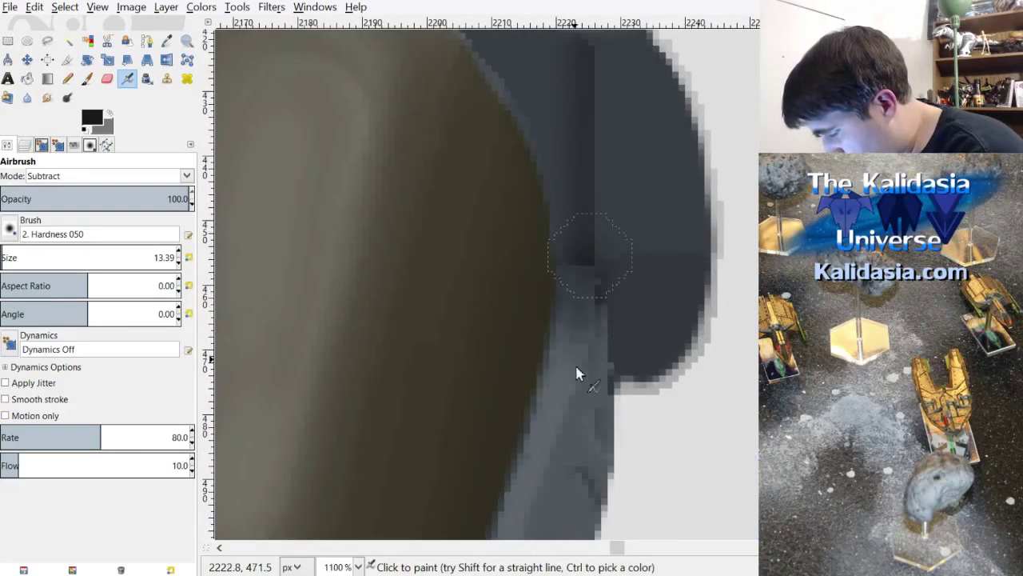
scroll(588, 378, "down", 5, "ctrl")
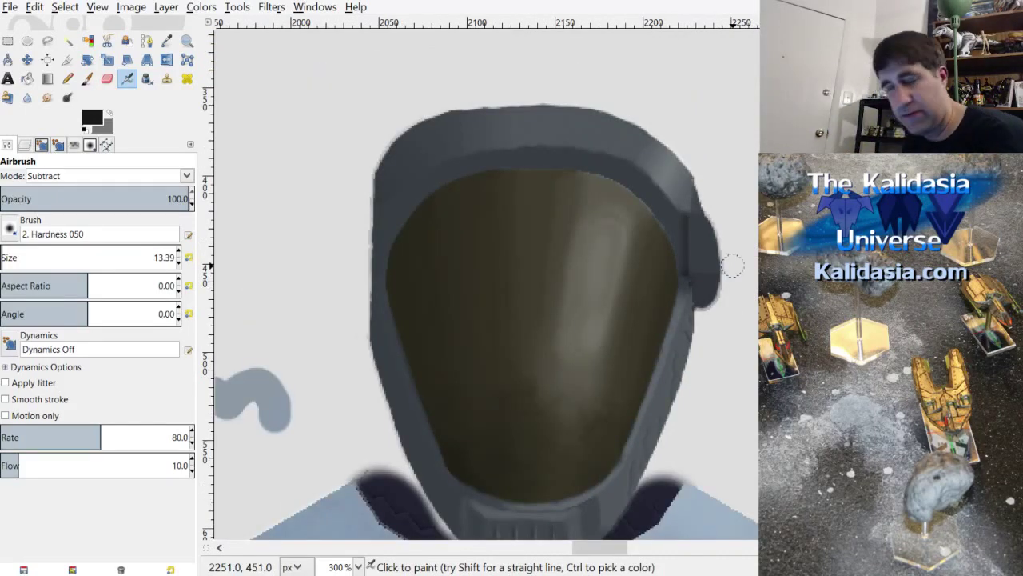
scroll(734, 265, "down", 2, "ctrl")
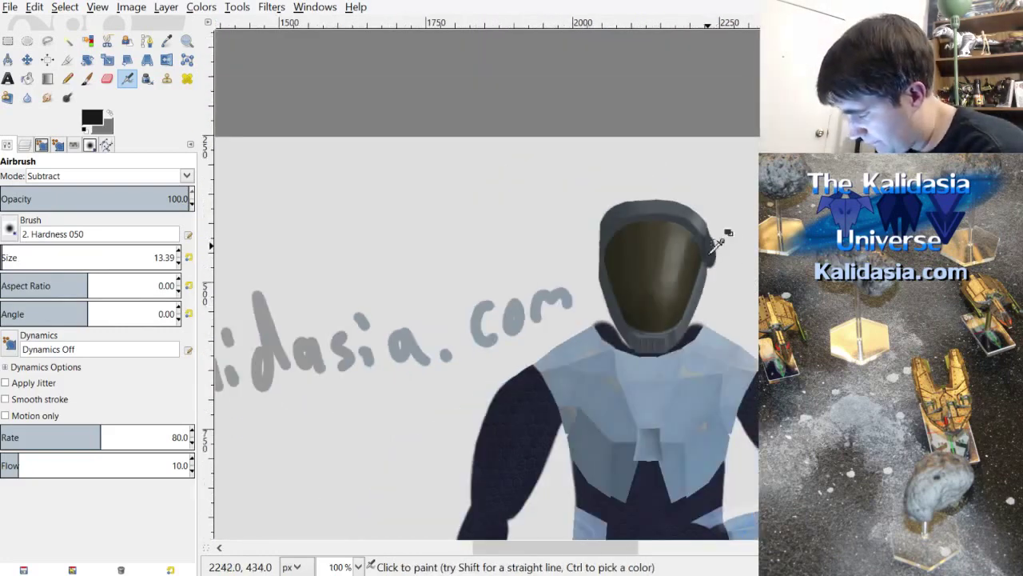
scroll(733, 266, "up", 3, "ctrl")
scroll(487, 284, "up", 3)
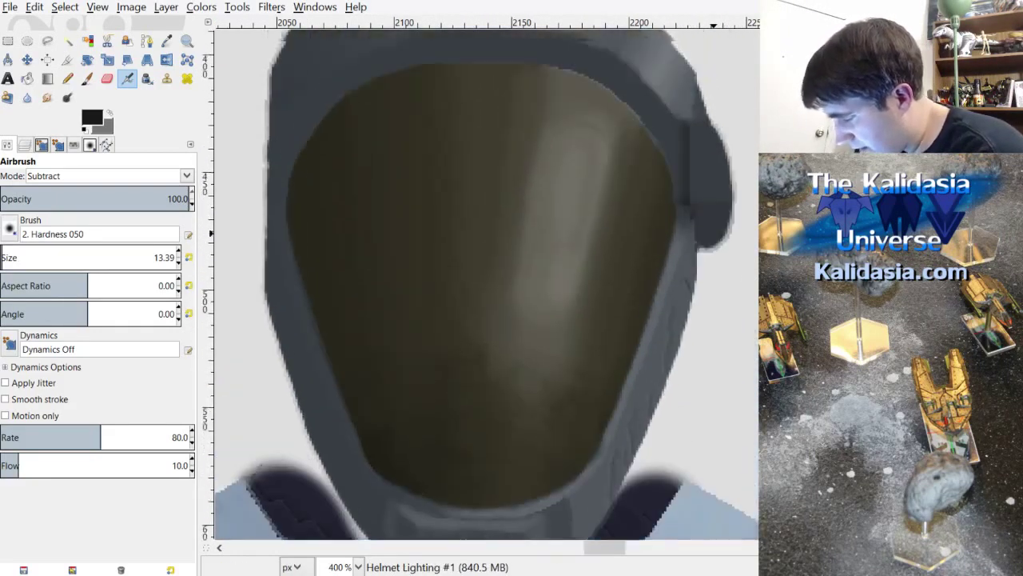
scroll(488, 284, "down", 8)
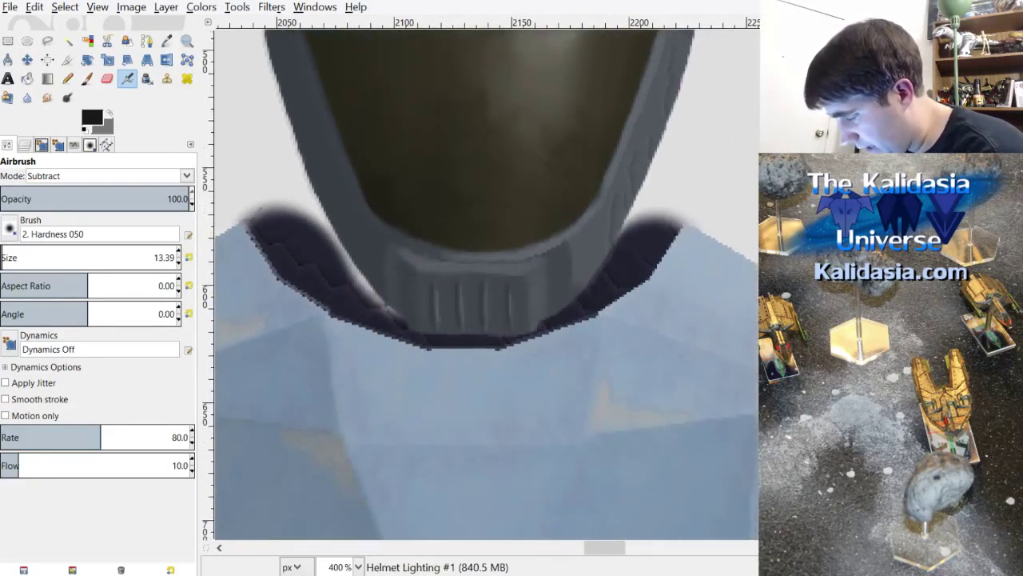
scroll(683, 291, "down", 1)
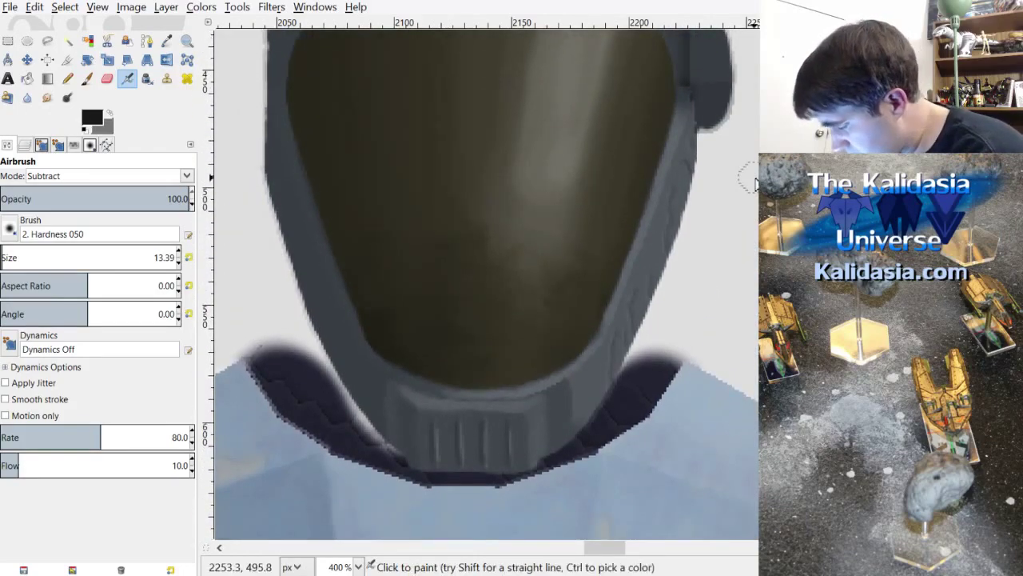
scroll(684, 292, "down", 3, "ctrl")
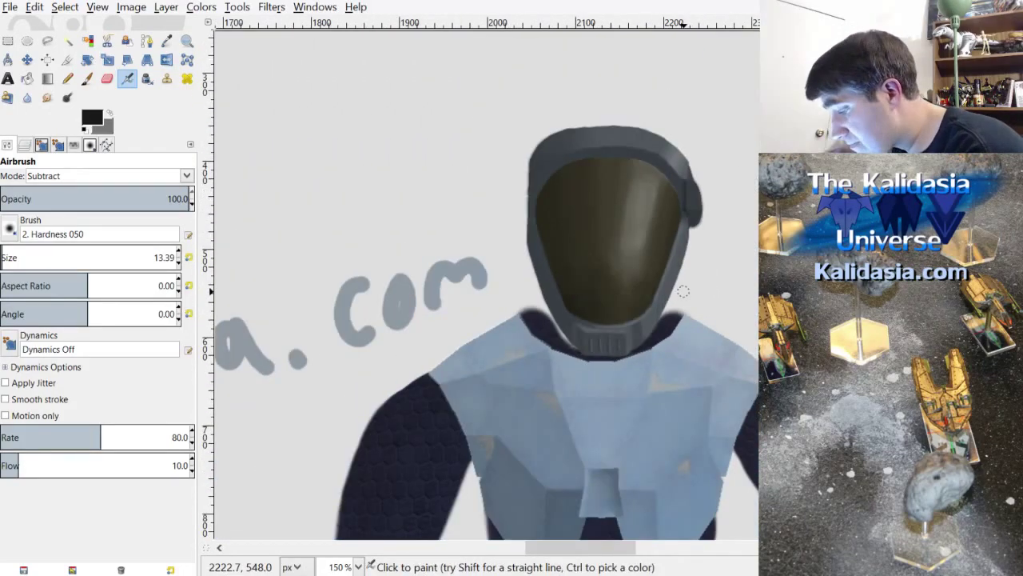
scroll(728, 216, "up", 5, "ctrl")
scroll(696, 130, "up", 4)
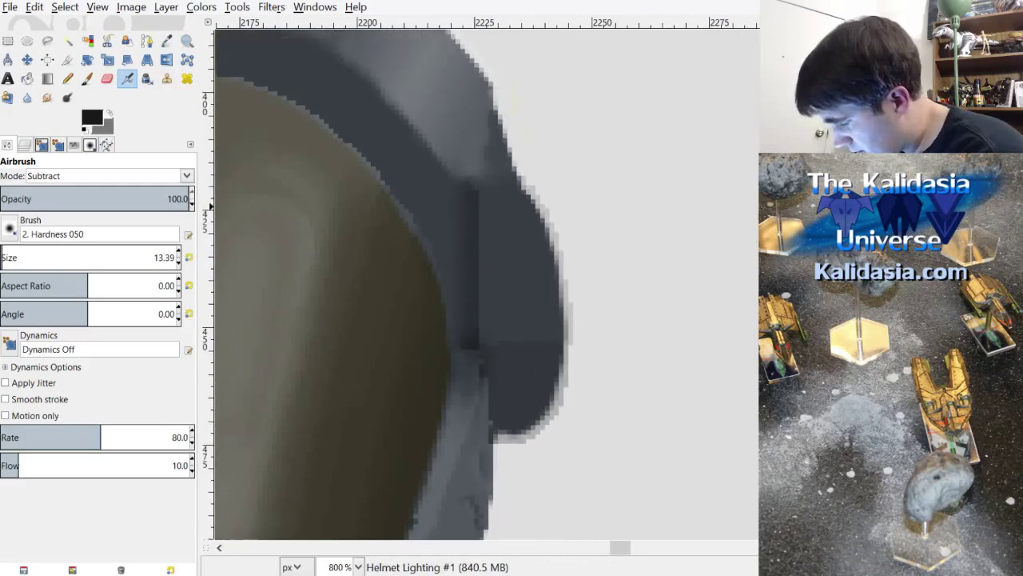
scroll(697, 130, "down", 1)
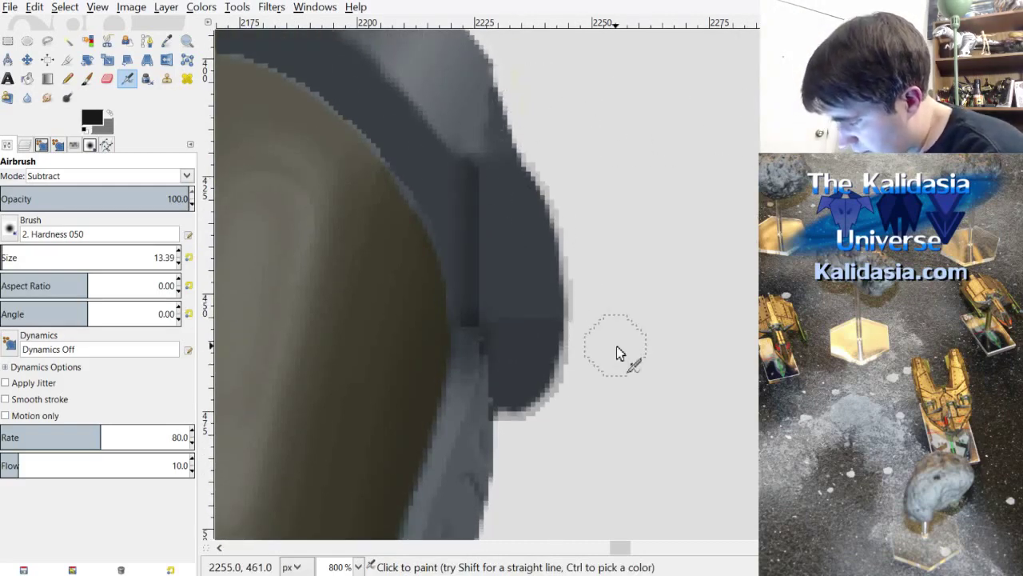
scroll(605, 342, "up", 1, "ctrl")
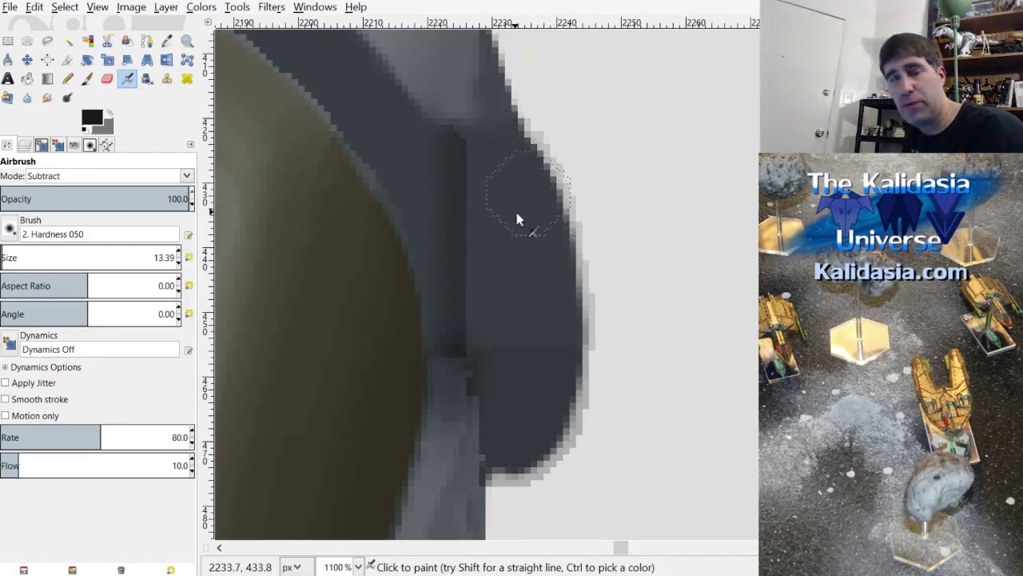
scroll(749, 231, "up", 3)
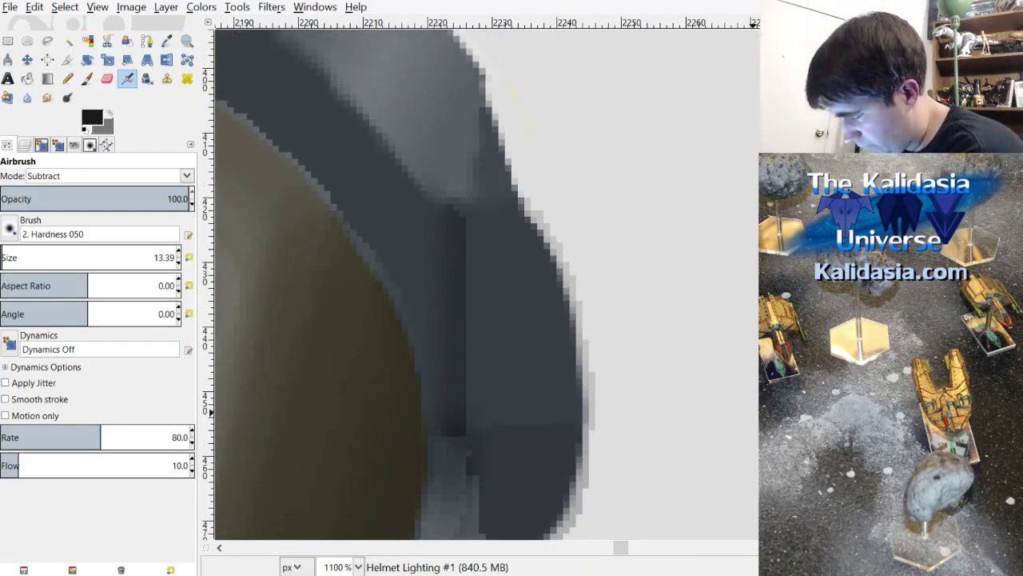
scroll(749, 231, "down", 1)
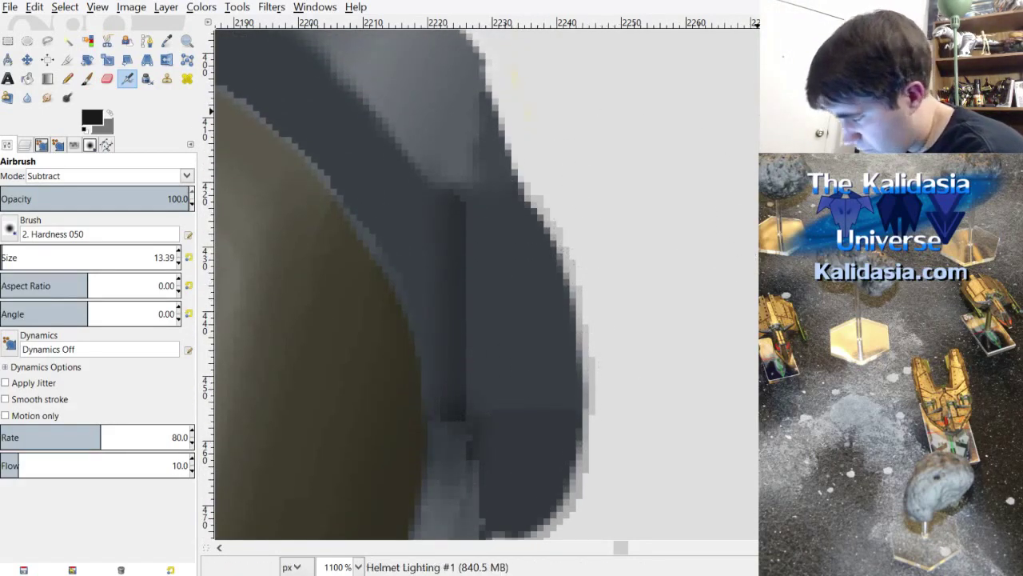
scroll(752, 207, "down", 1)
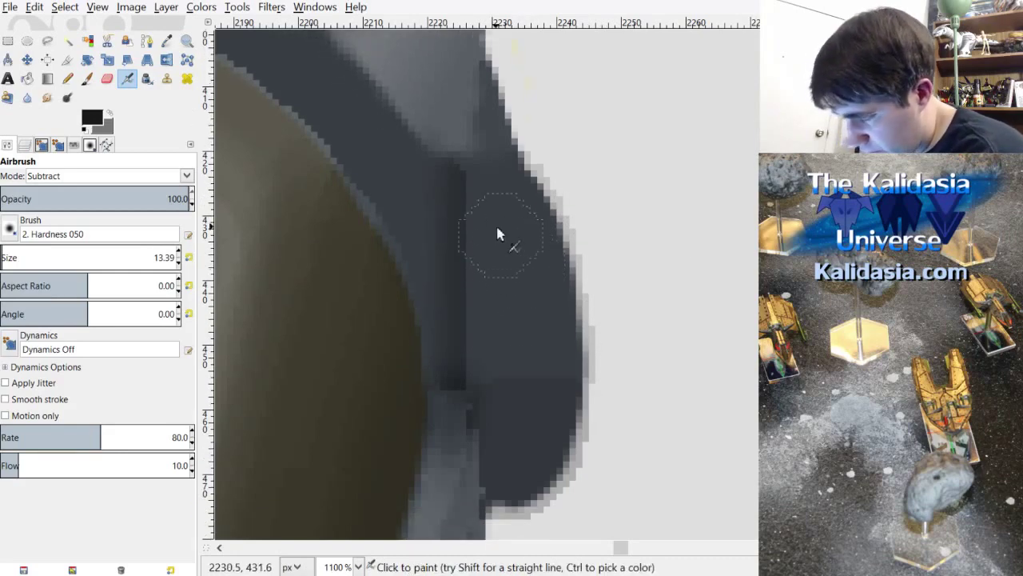
left_click(179, 263)
Step: Shrink the airbrush to 8.39 and airbrush a dark rivet spot on the ear piece
left_click(178, 262)
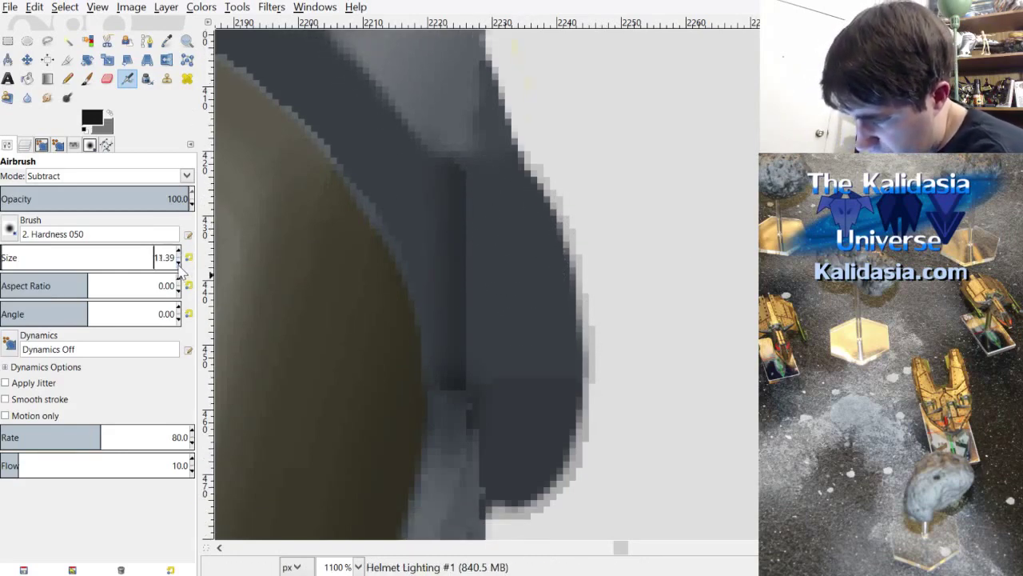
left_click(178, 263)
left_click(178, 262)
left_click(178, 262)
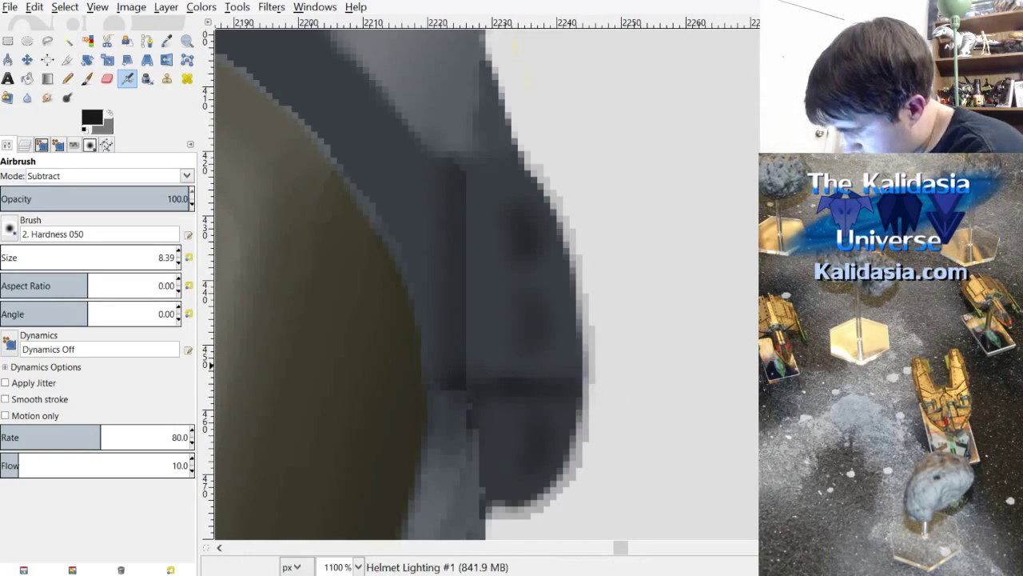
scroll(560, 320, "down", 2)
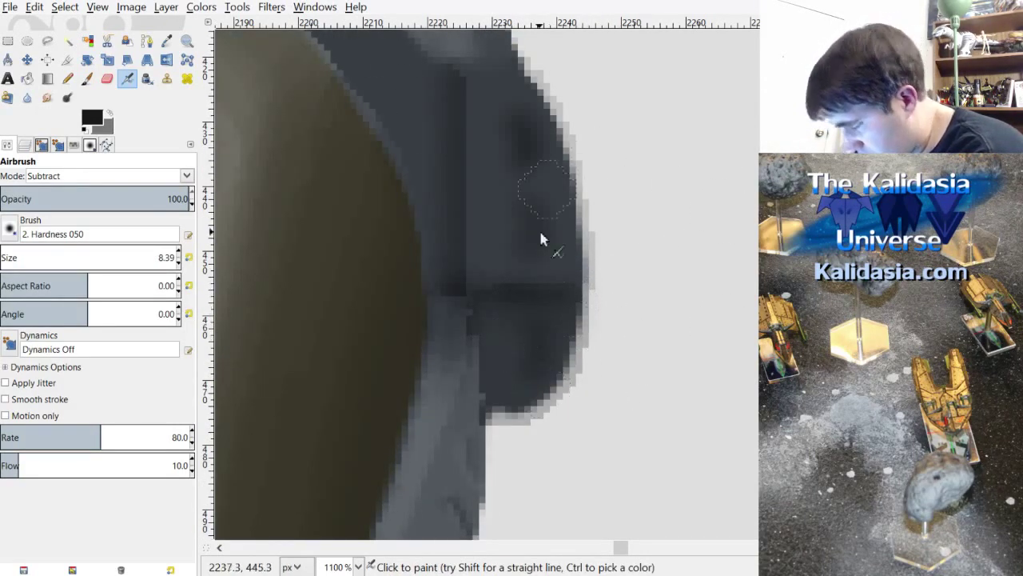
left_click(528, 333)
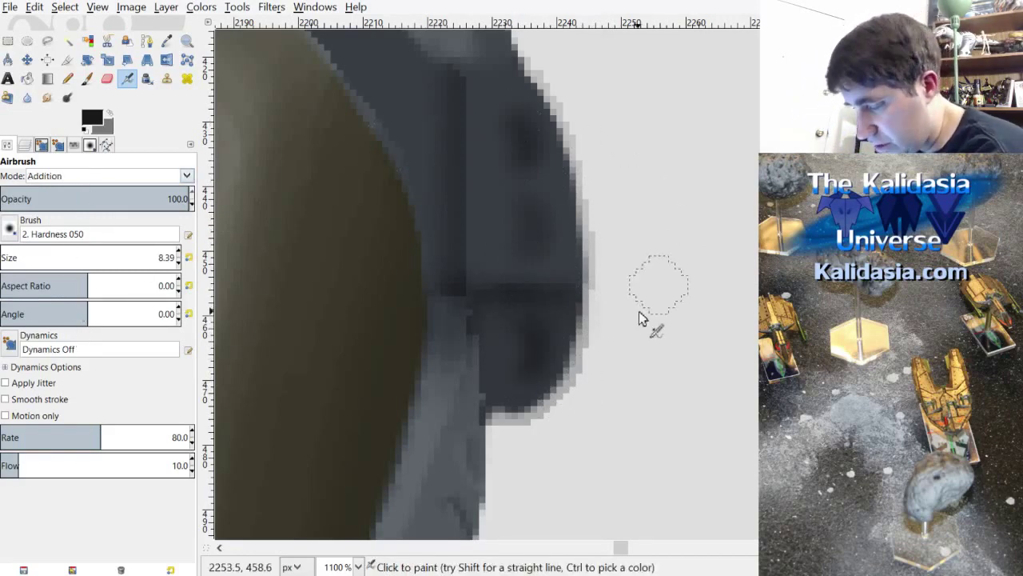
Step: Switch the airbrush to Addition mode and add soft highlights beside the rivet spots
left_click(512, 141)
left_click(501, 122)
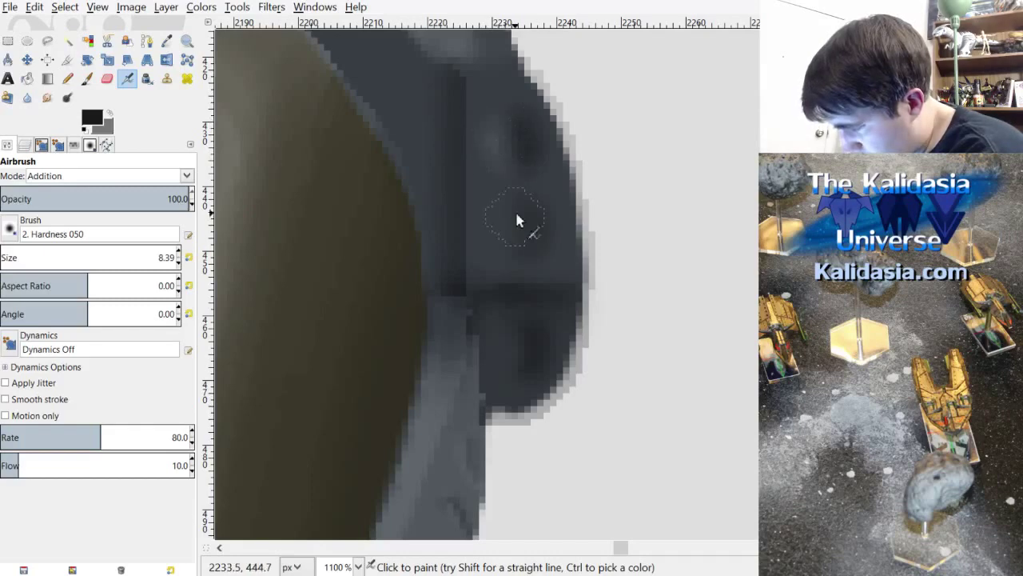
left_click(512, 244)
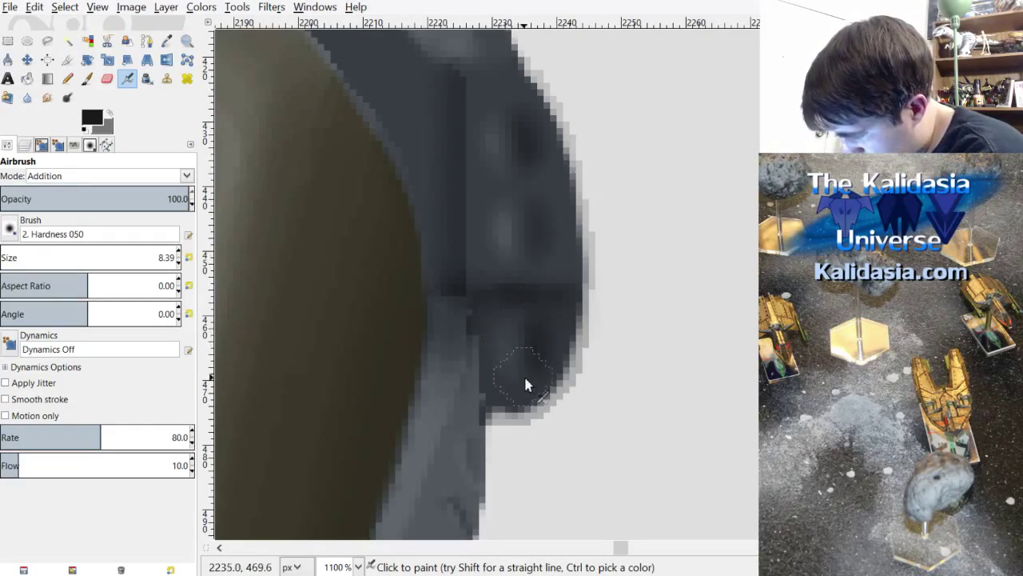
scroll(534, 331, "down", 5)
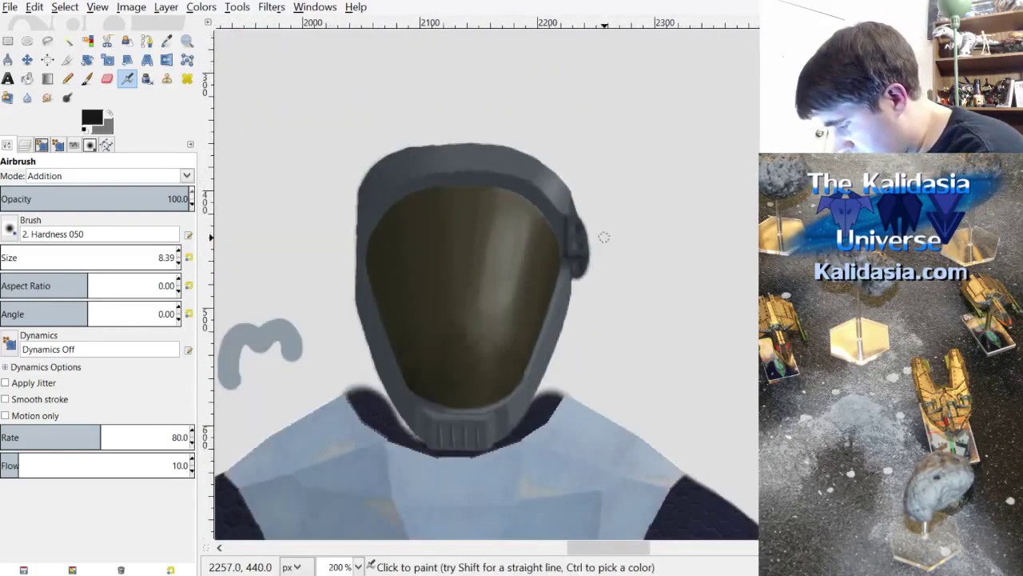
scroll(627, 243, "down", 1)
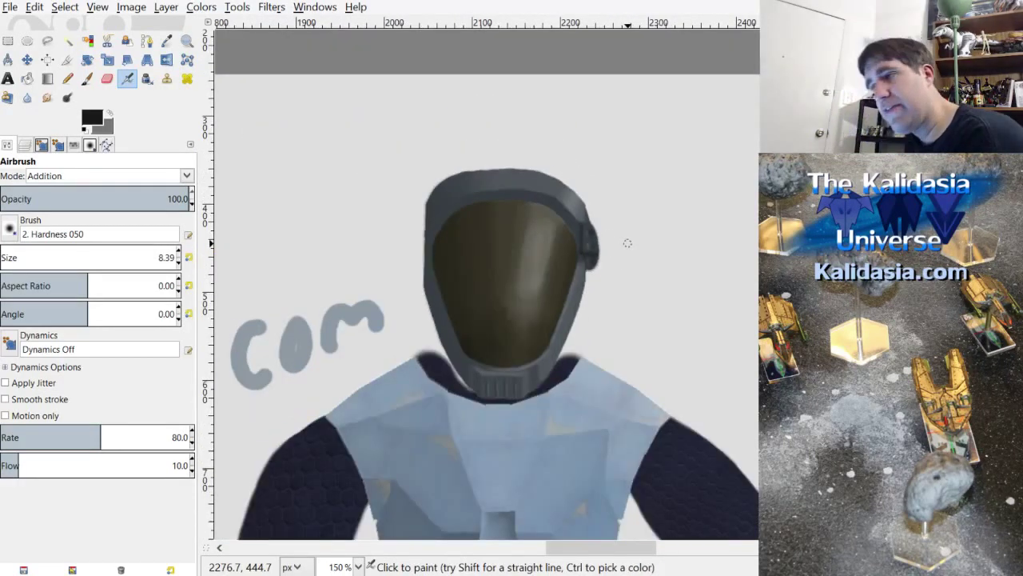
scroll(600, 280, "up", 7)
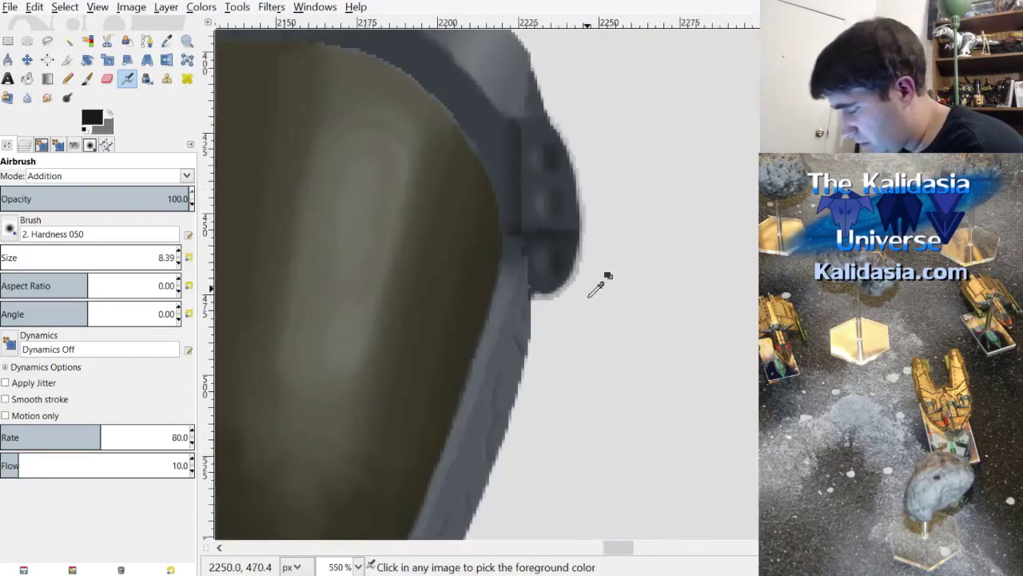
scroll(569, 268, "up", 3)
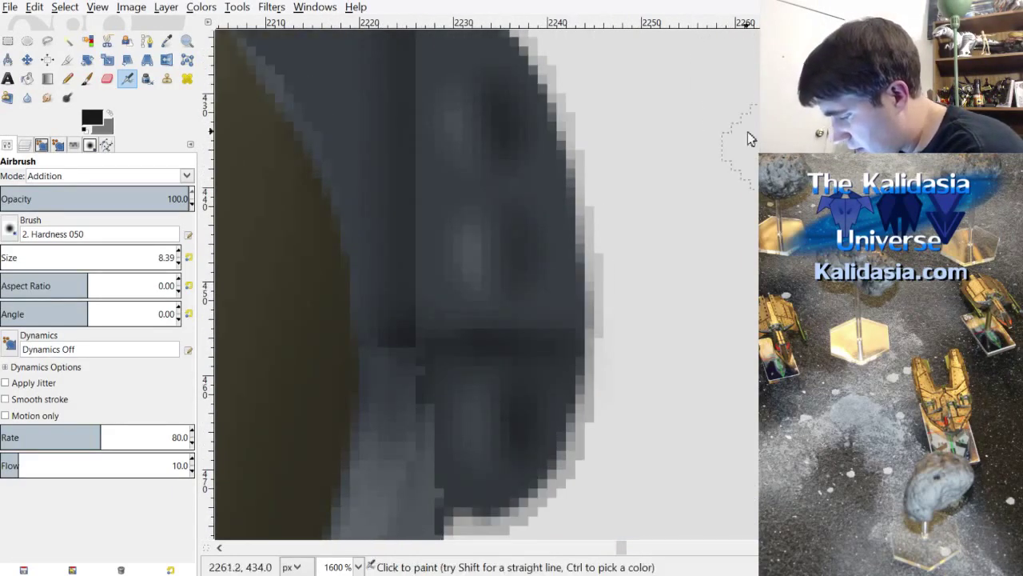
Step: Paint crisp dark rivet holes with the 3.39-size Paintbrush, then view the figure at 100%
left_click(87, 79)
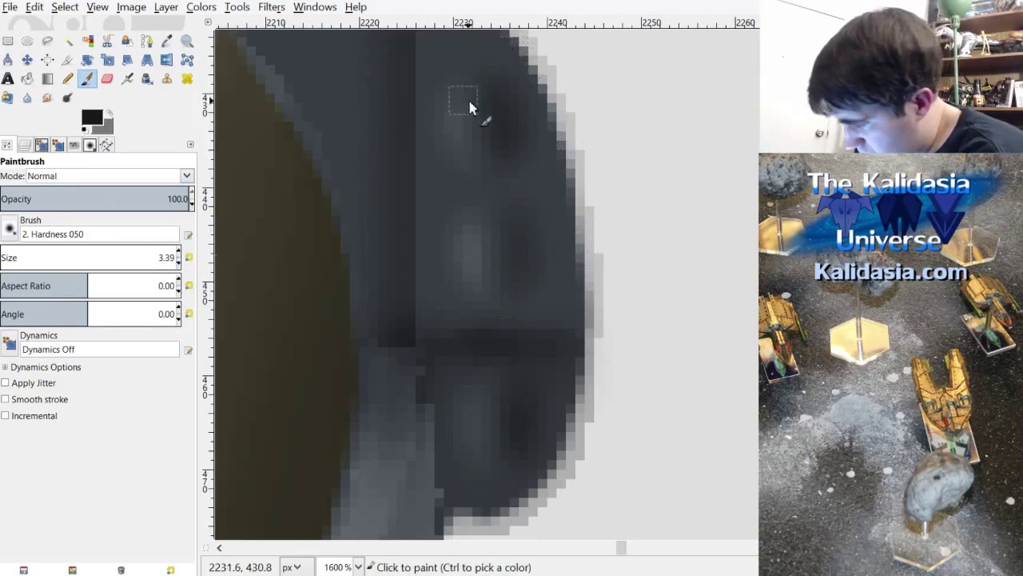
left_click(486, 123)
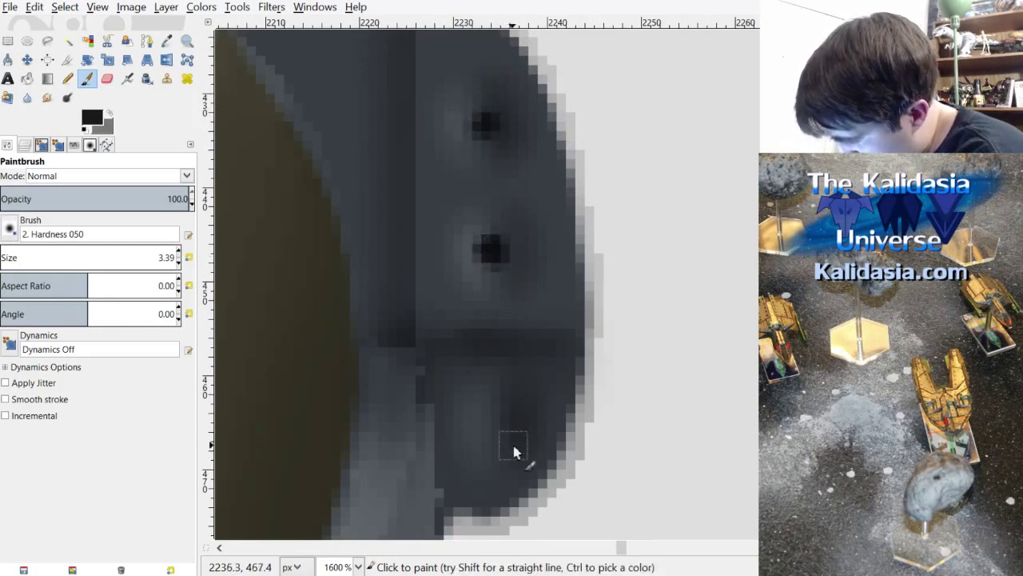
scroll(493, 430, "down", 7)
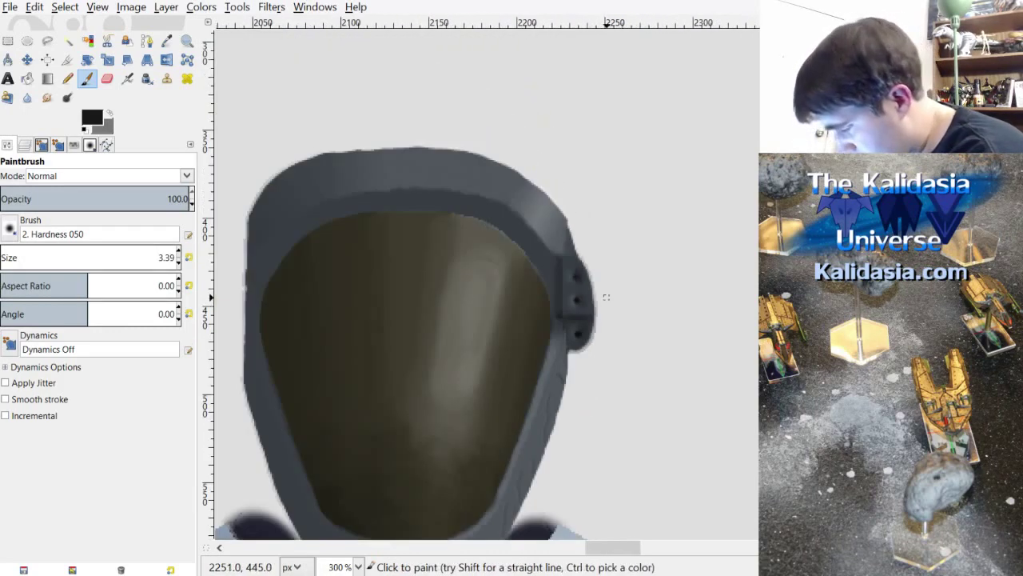
scroll(661, 300, "down", 1)
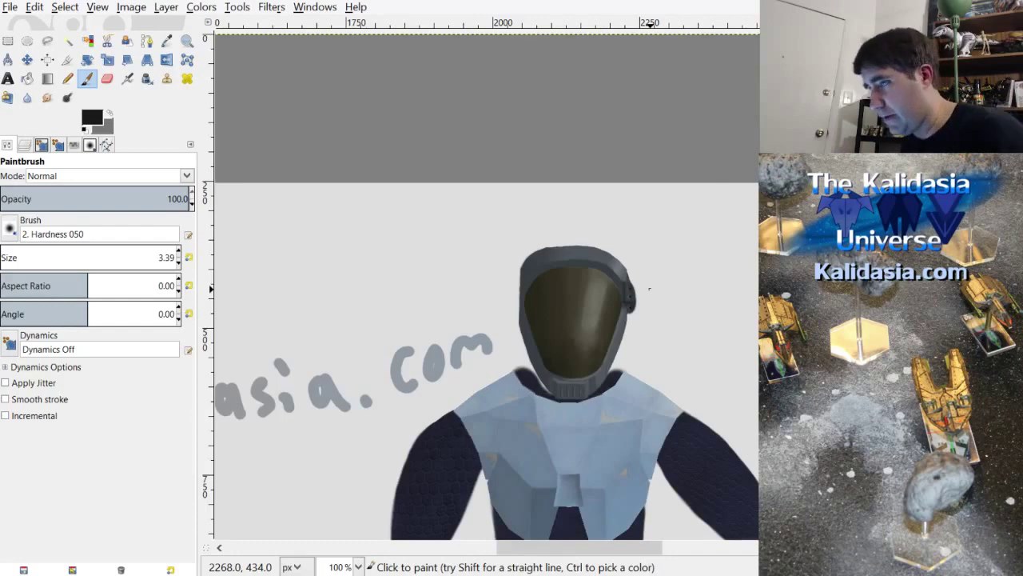
scroll(653, 309, "up", 3)
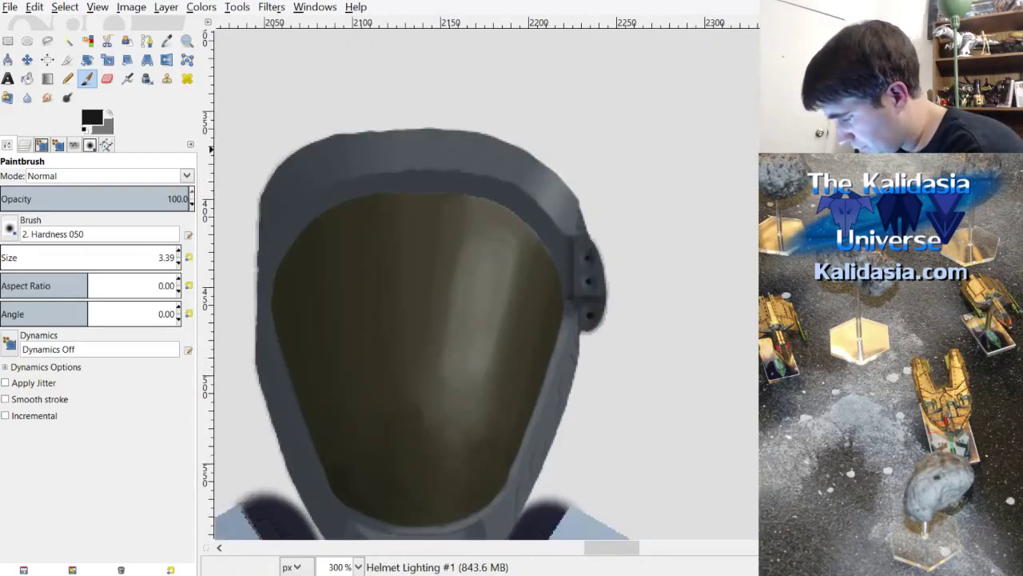
scroll(418, 320, "down", 5)
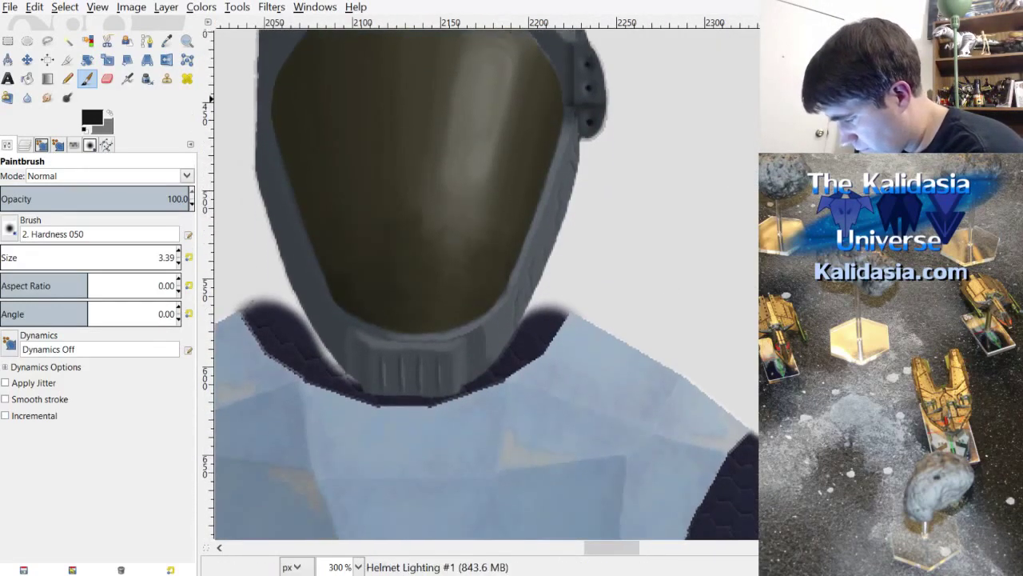
scroll(628, 534, "up", 1)
scroll(629, 534, "left", 1)
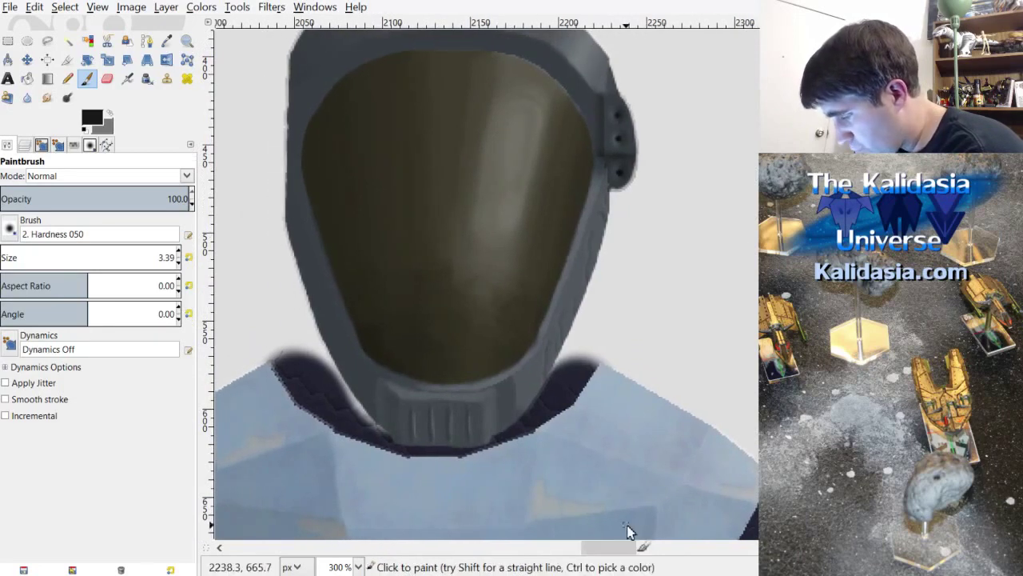
scroll(628, 534, "down", 1)
scroll(628, 534, "up", 2)
scroll(628, 534, "down", 3)
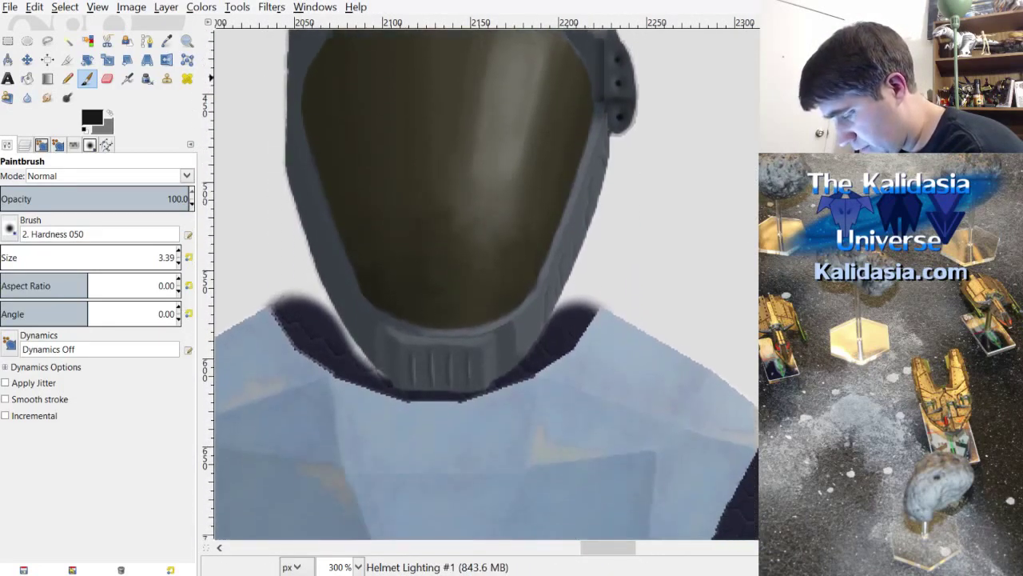
key("1")
scroll(707, 260, "down", 4)
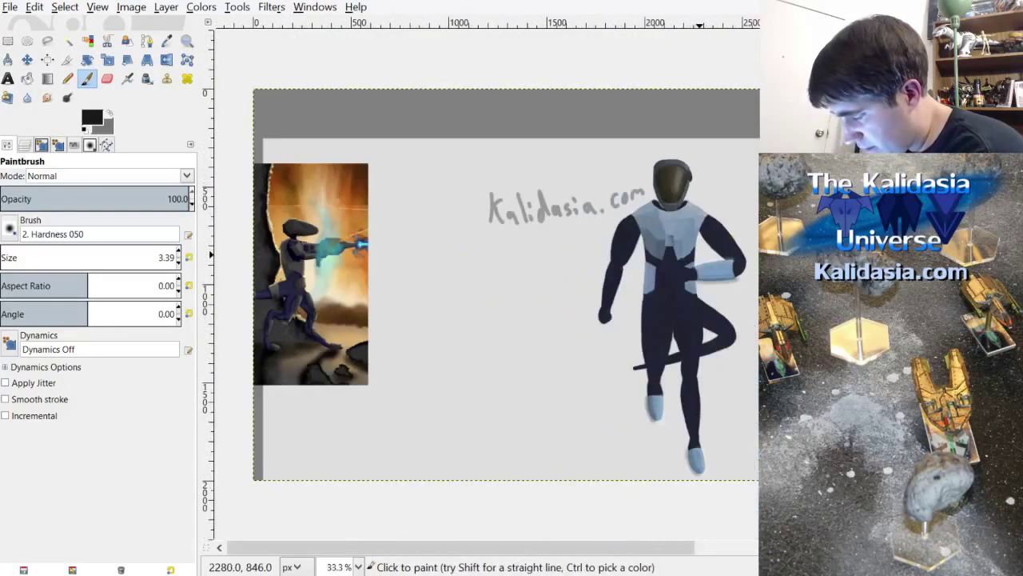
scroll(300, 273, "up", 4)
scroll(298, 273, "up", 3)
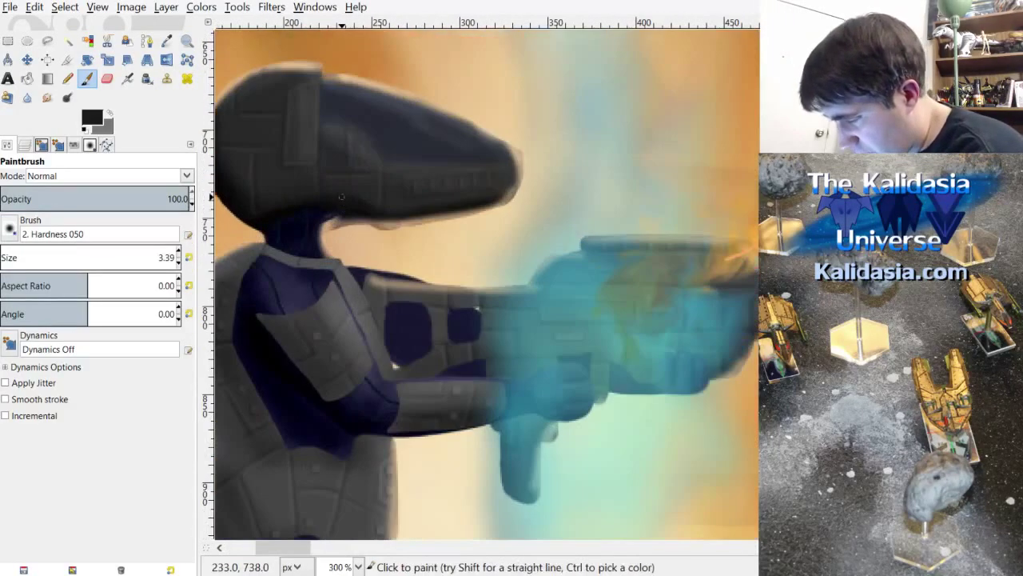
scroll(495, 302, "down", 3)
scroll(496, 302, "down", 3)
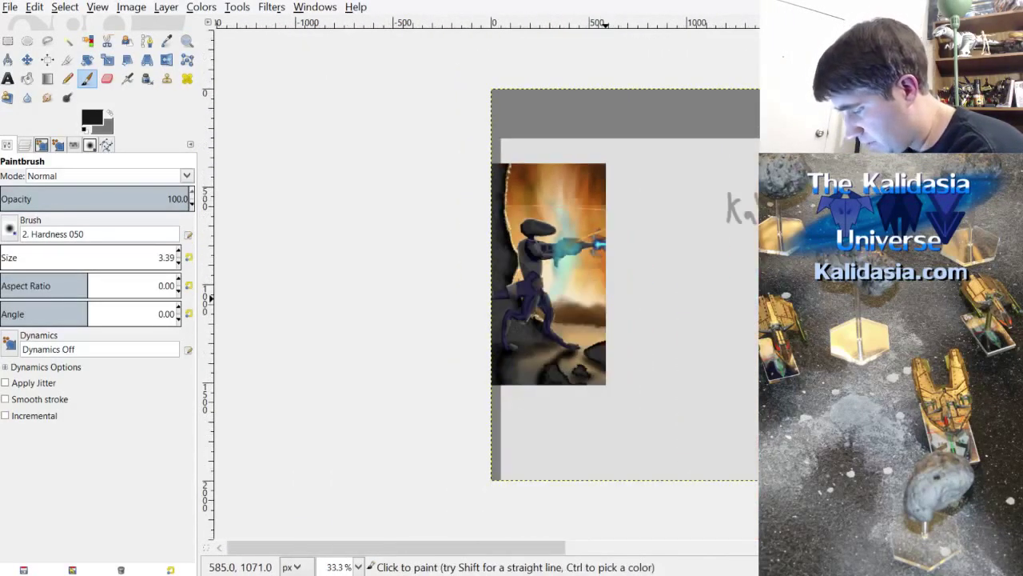
scroll(669, 222, "up", 1)
scroll(656, 277, "down", 3)
scroll(562, 251, "up", 6)
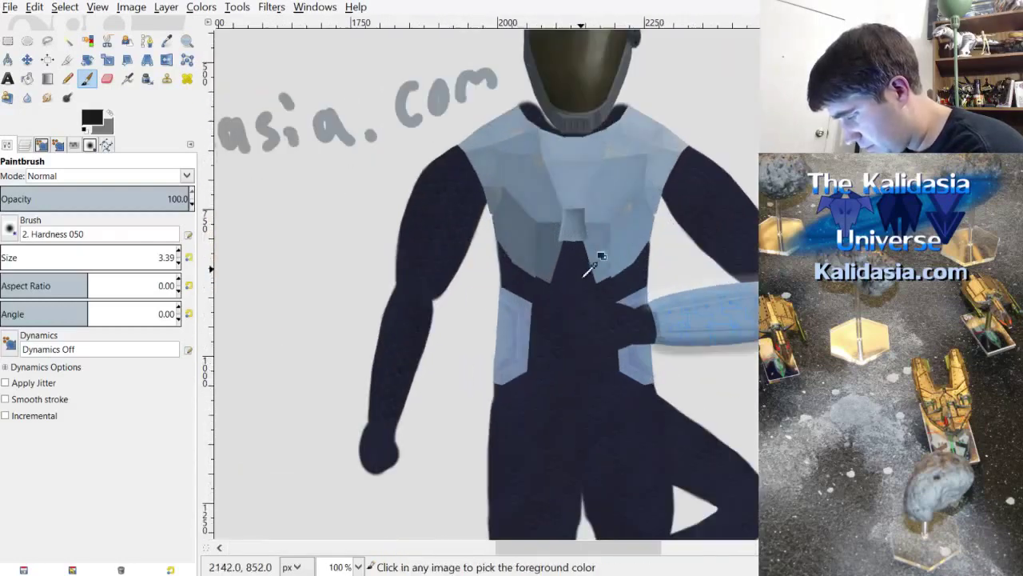
scroll(661, 497, "down", 1)
scroll(639, 172, "up", 2)
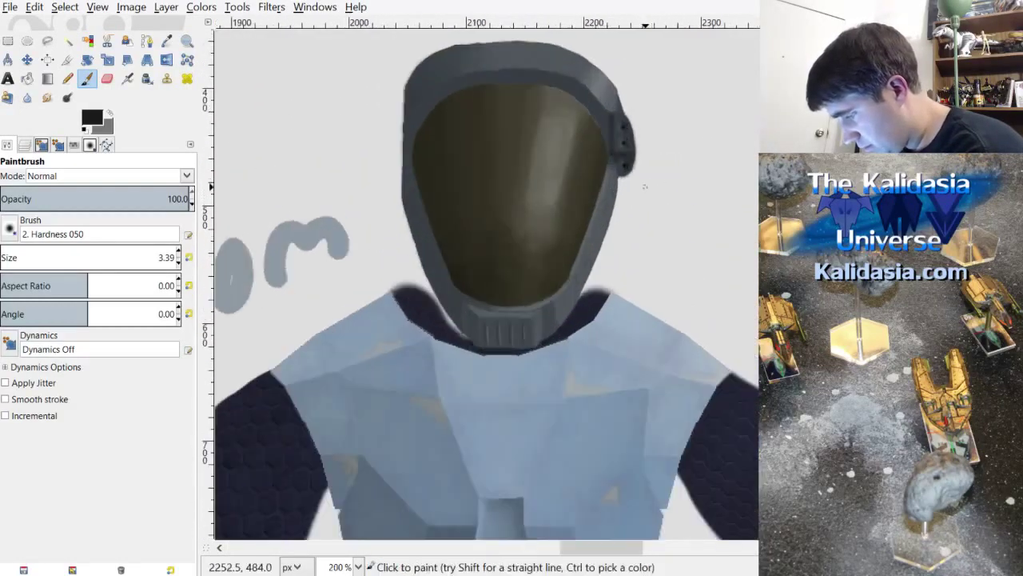
scroll(639, 172, "up", 4)
scroll(629, 239, "up", 3)
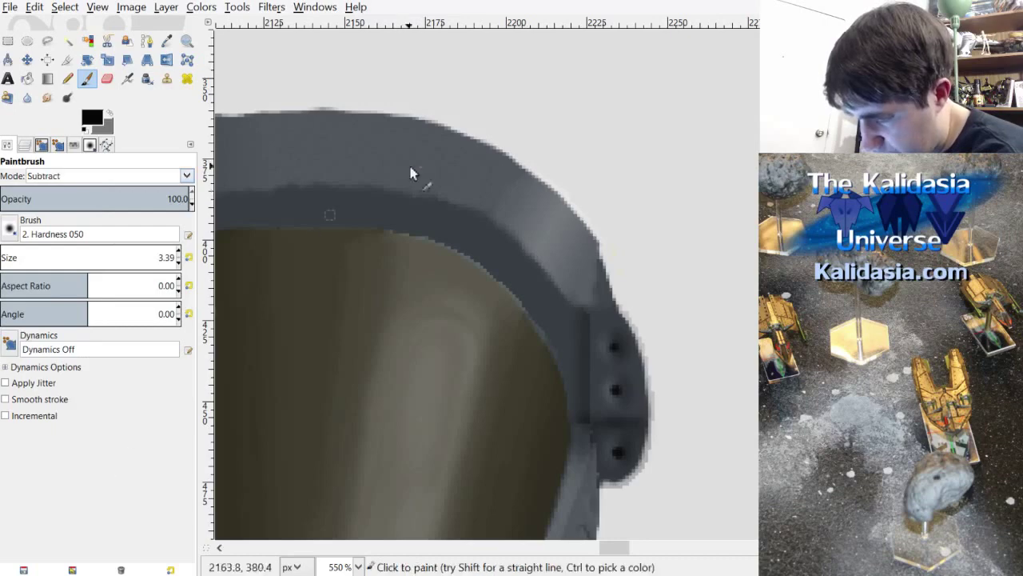
Step: Set the brush to Subtract mode and paint thin seam strokes along the helmet rim's top edge
left_click_drag(616, 553, 609, 559)
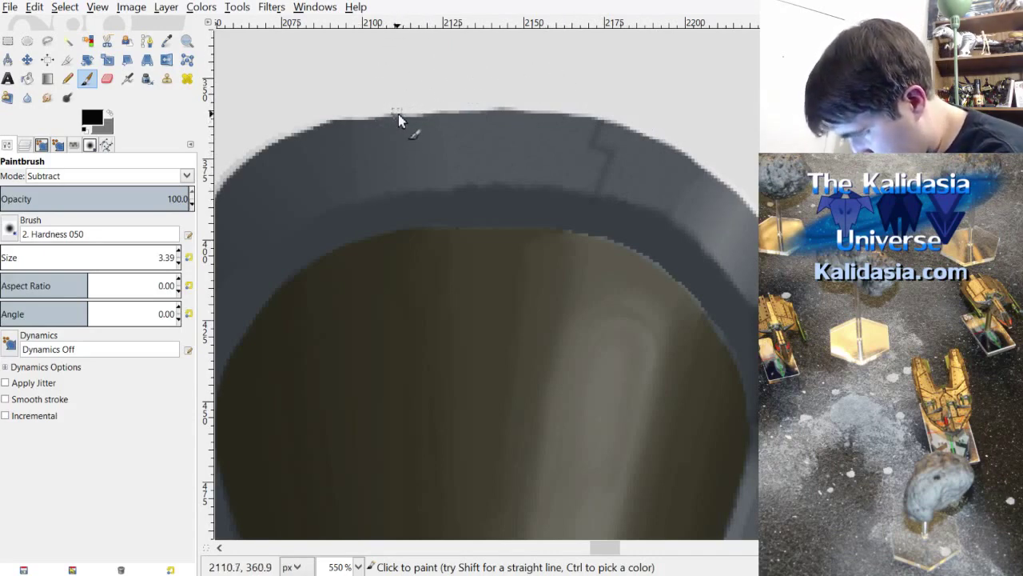
left_click_drag(388, 119, 386, 194)
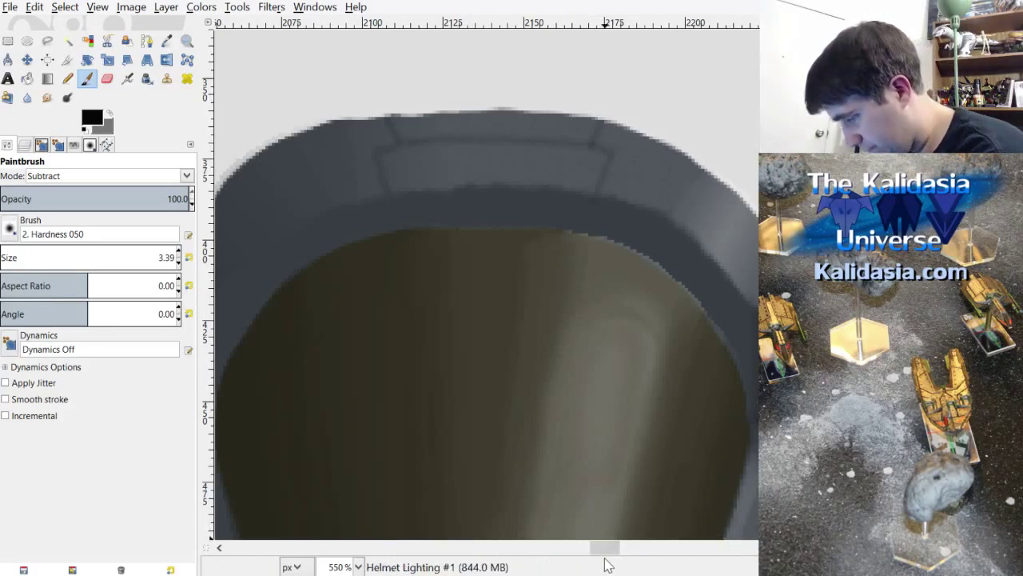
left_click_drag(607, 548, 616, 550)
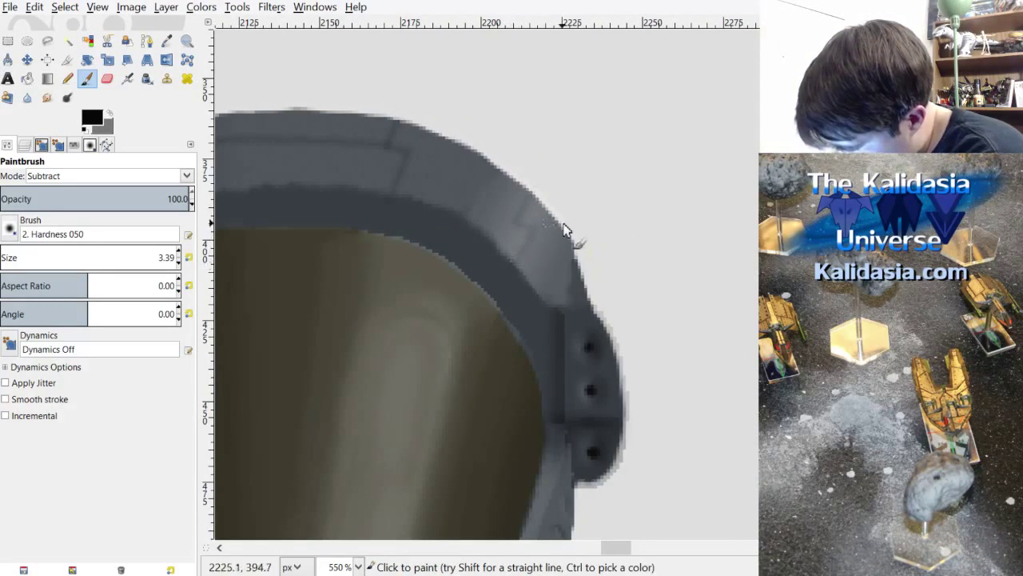
left_click_drag(626, 550, 610, 554)
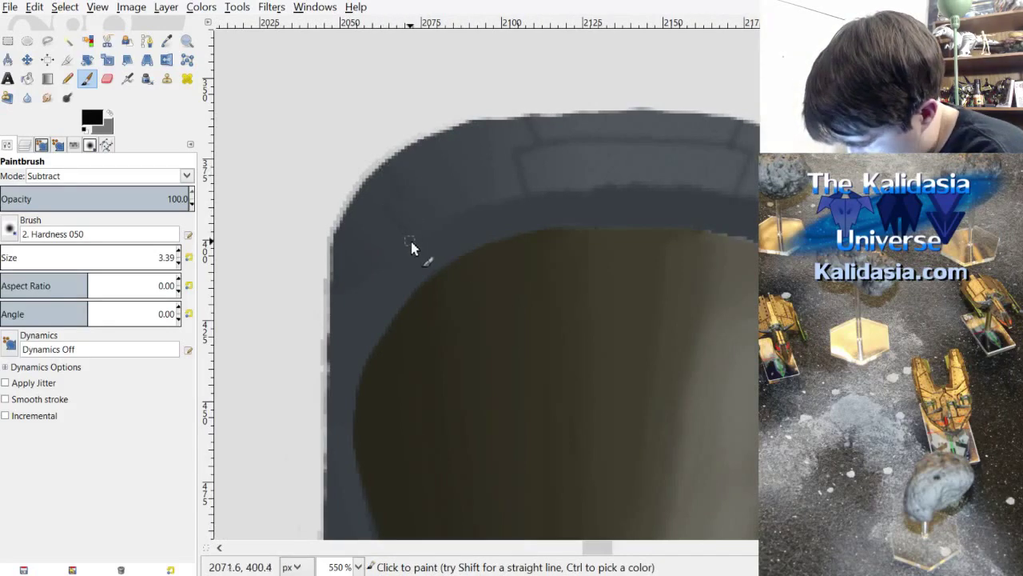
left_click_drag(599, 548, 615, 557)
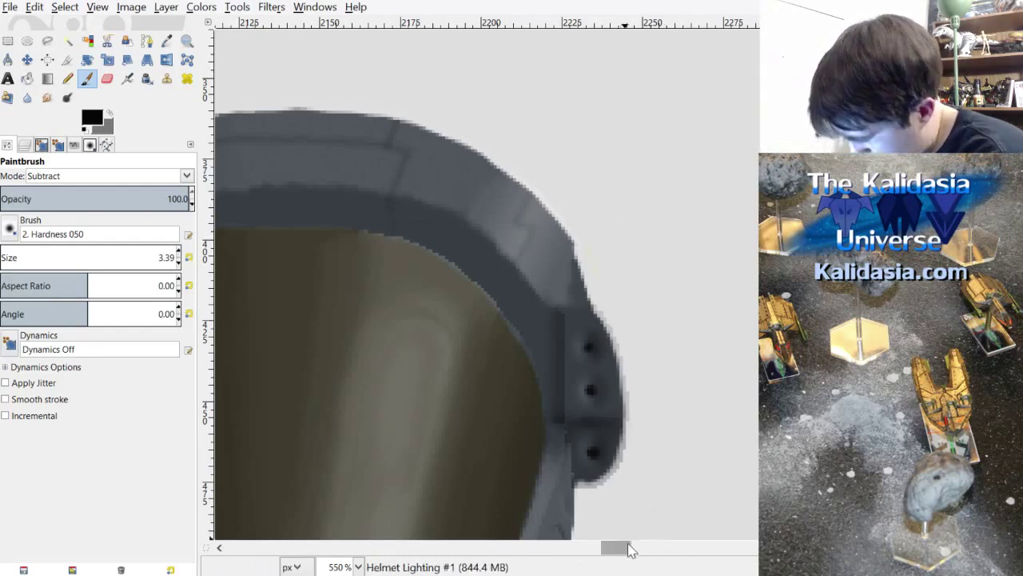
mouse_move(616, 548)
left_mouse_down()
mouse_move(601, 549)
mouse_move(619, 550)
left_mouse_up()
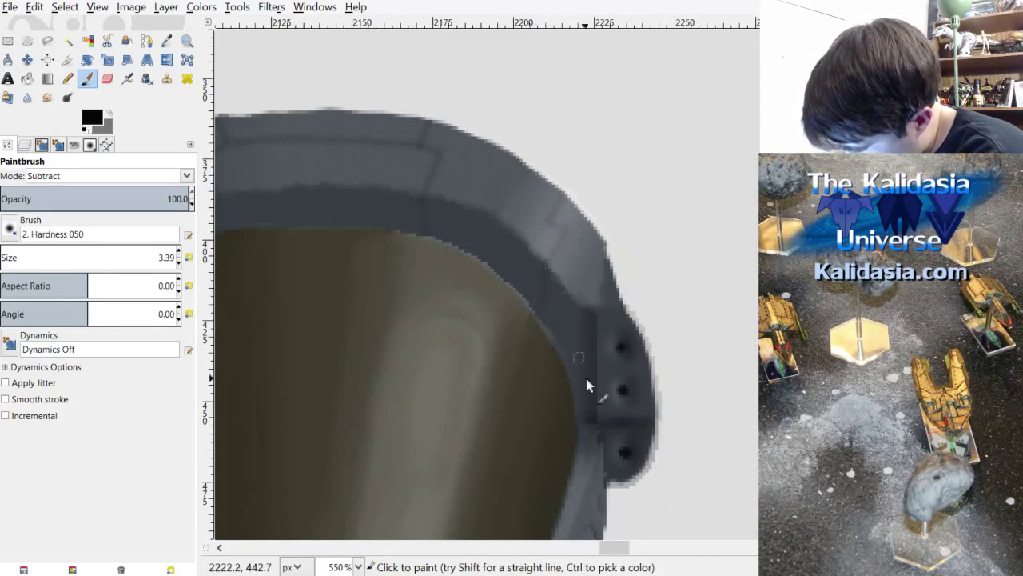
mouse_move(629, 551)
left_mouse_down()
mouse_move(595, 555)
mouse_move(615, 549)
left_mouse_up()
scroll(431, 285, "down", 10)
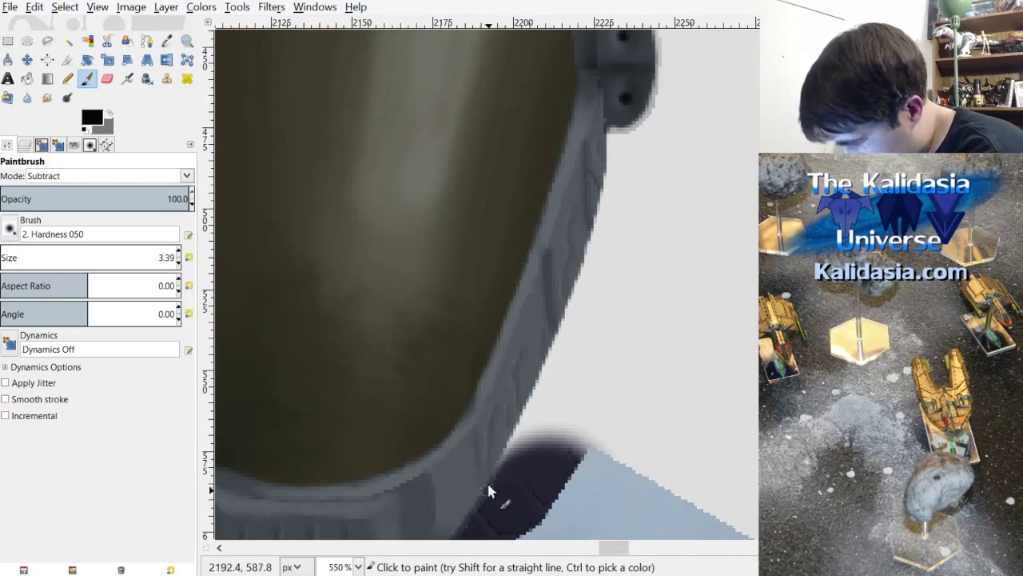
scroll(617, 553, "left", 5)
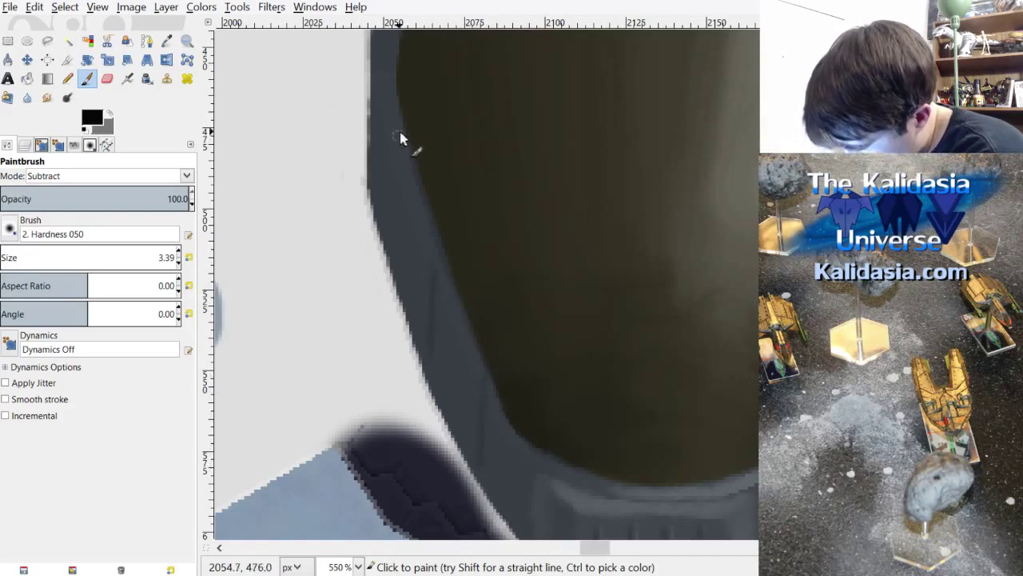
scroll(391, 229, "down", 4)
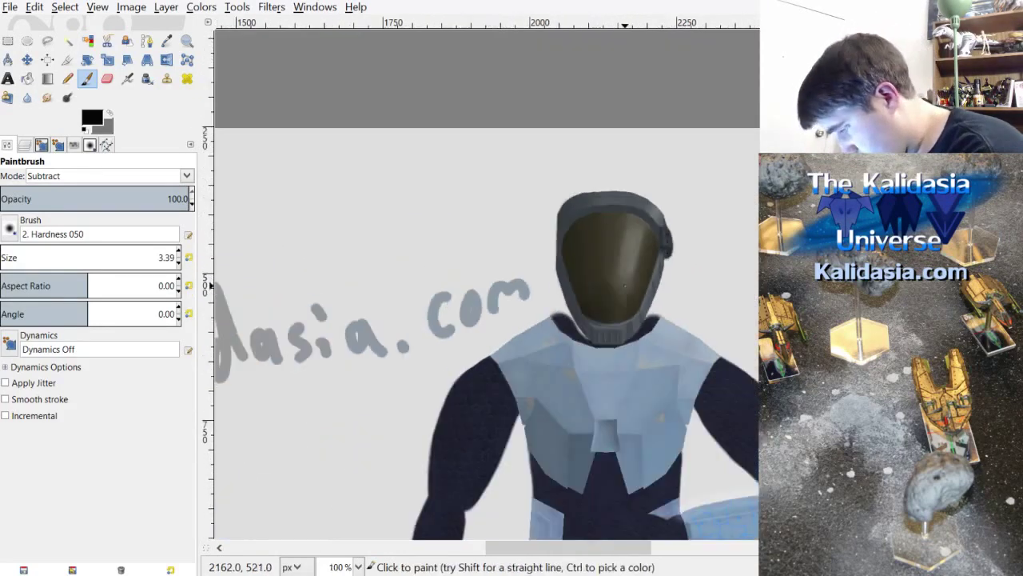
Step: Darken a seam line along the helmet rim's upper-right section
scroll(625, 287, "up", 3)
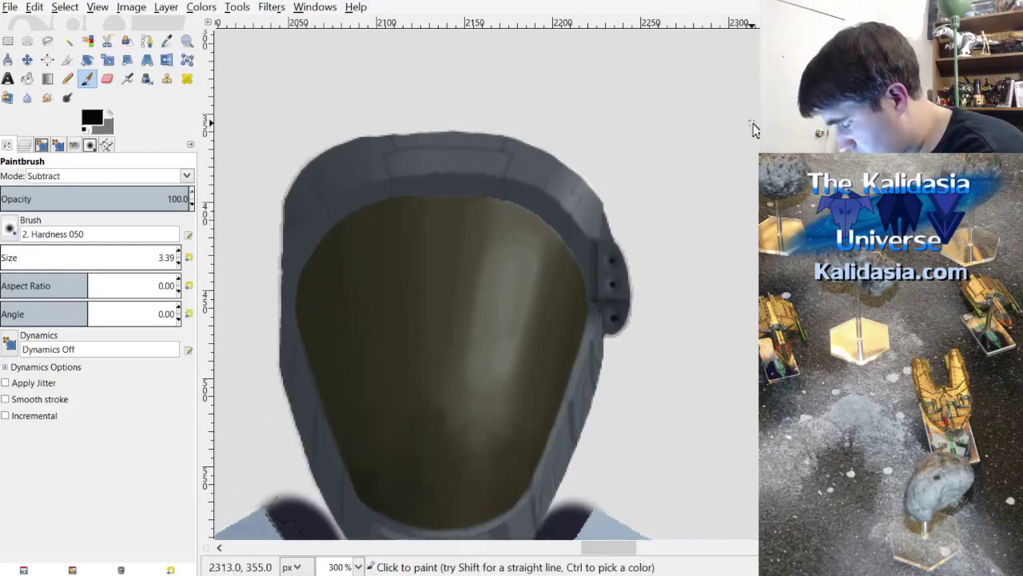
scroll(613, 272, "up", 3)
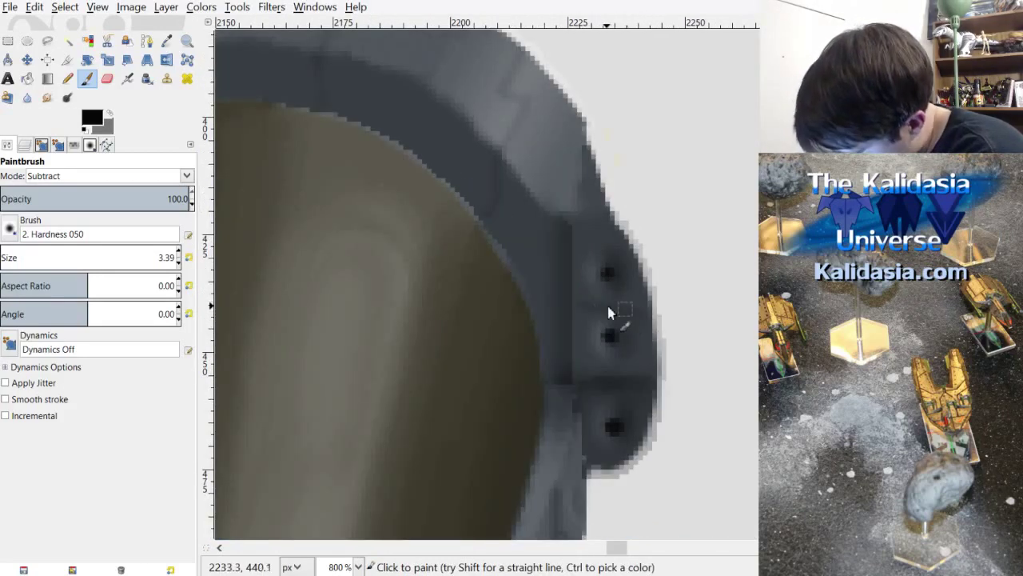
scroll(687, 170, "up", 2)
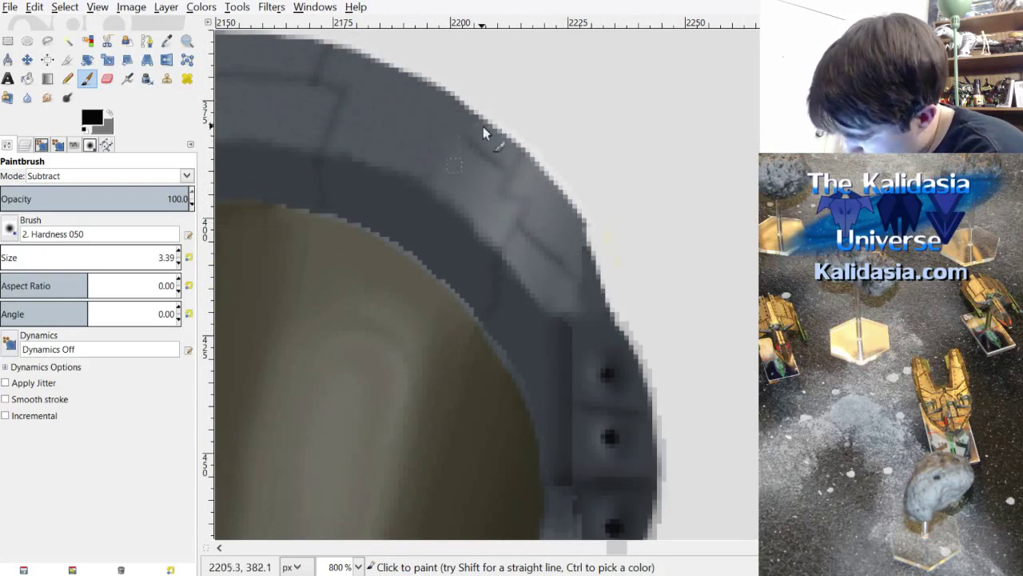
left_click_drag(475, 118, 433, 183)
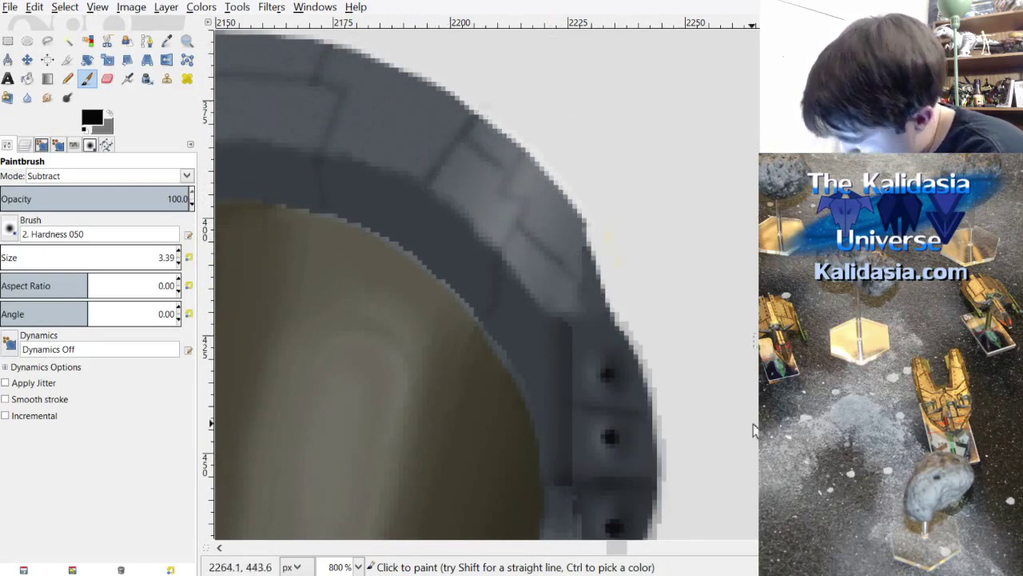
left_click_drag(635, 547, 595, 551)
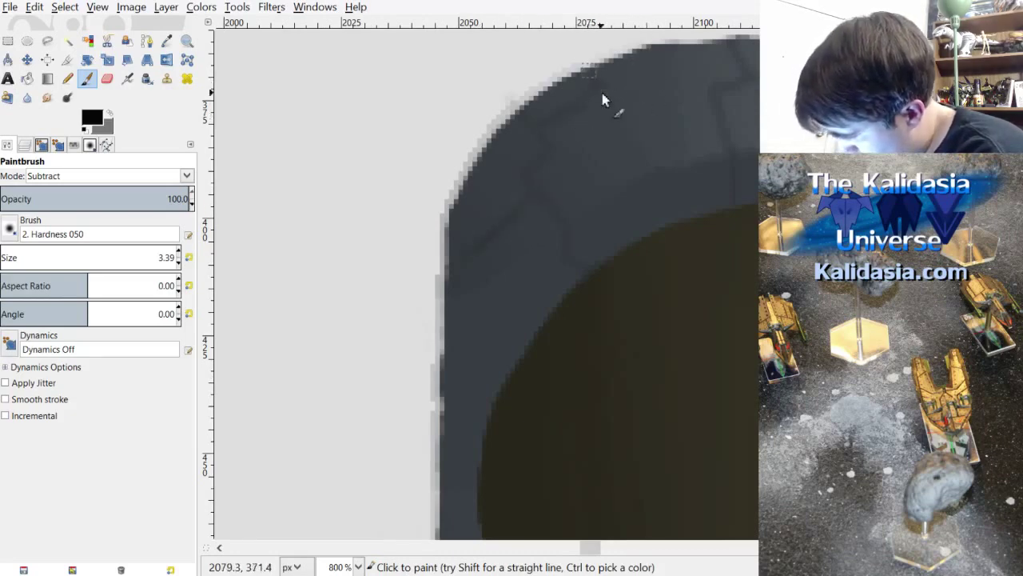
Step: Change the Paintbrush Mode from Subtract to Addition
scroll(588, 74, "down", 4)
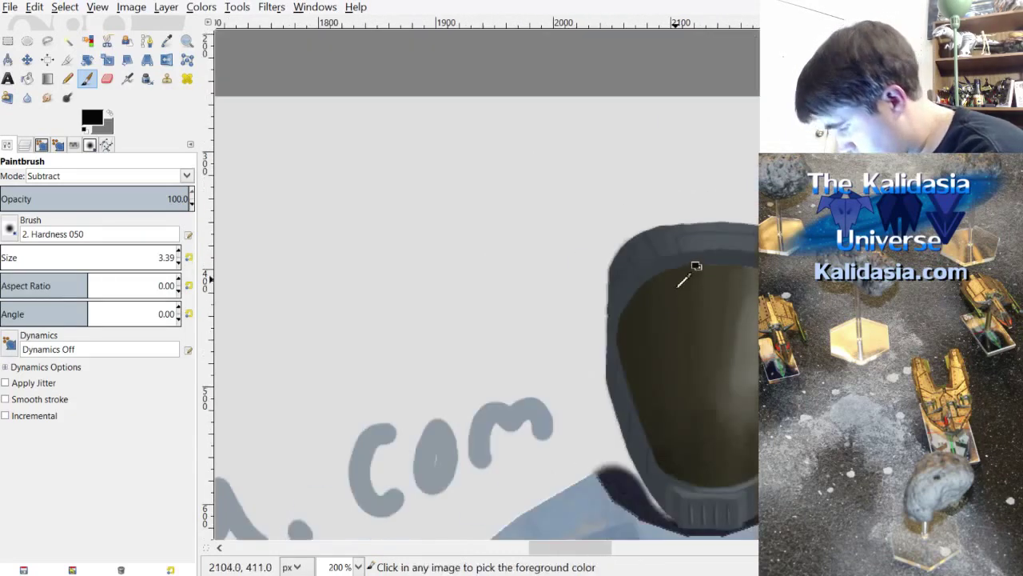
scroll(696, 293, "up", 3)
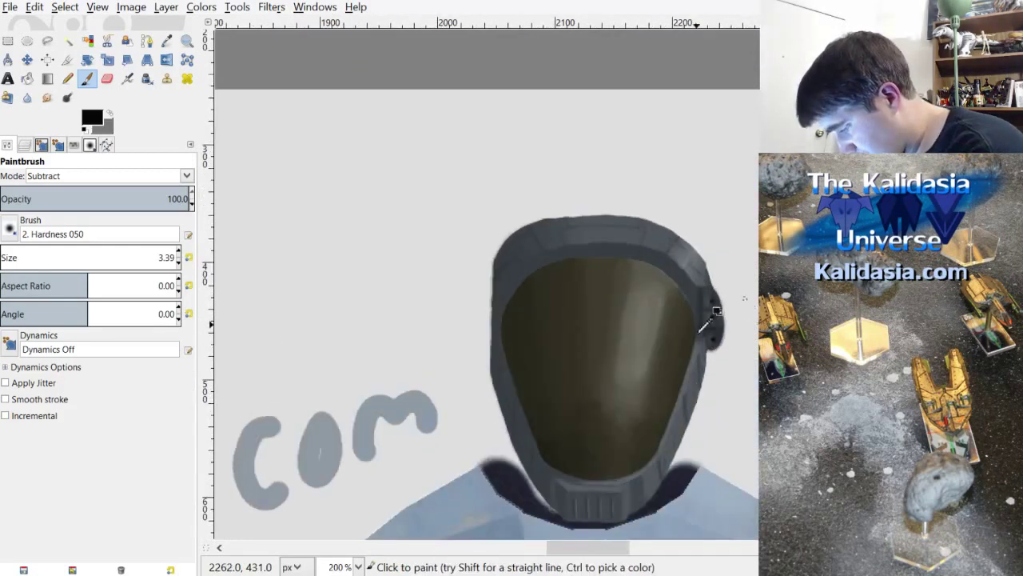
scroll(711, 320, "up", 1)
scroll(714, 312, "up", 1)
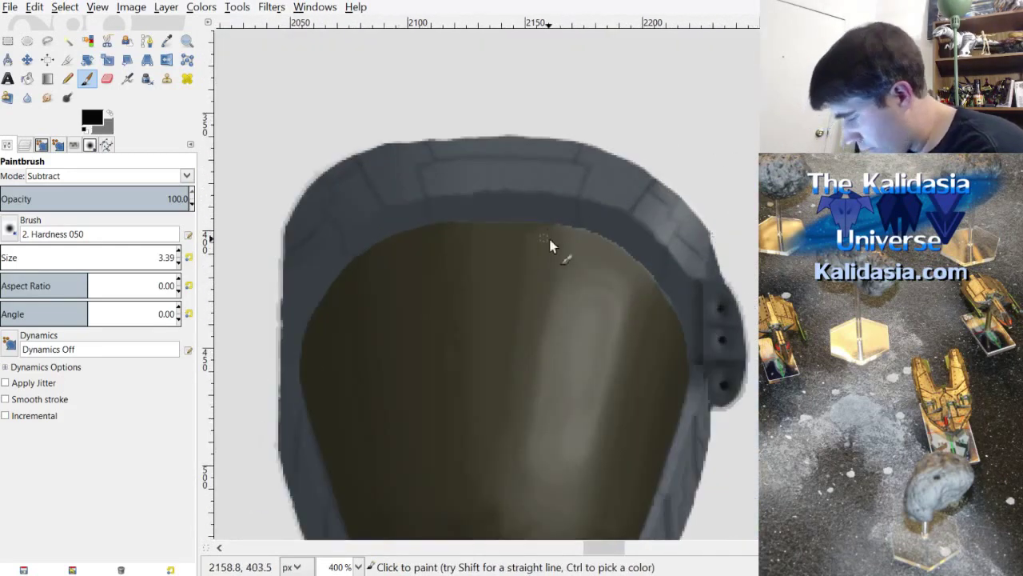
left_click(120, 184)
left_click(84, 336)
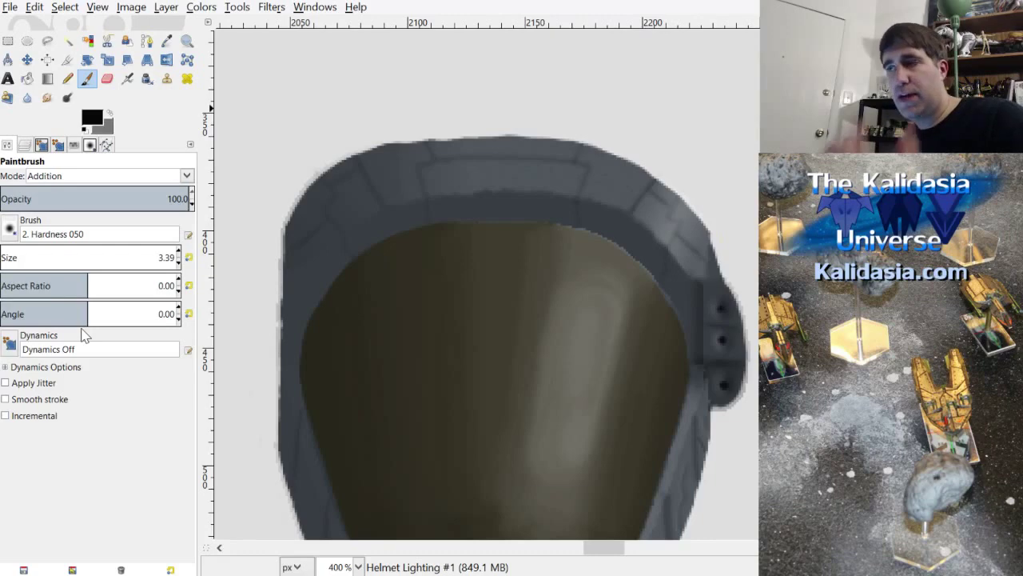
scroll(673, 186, "up", 3)
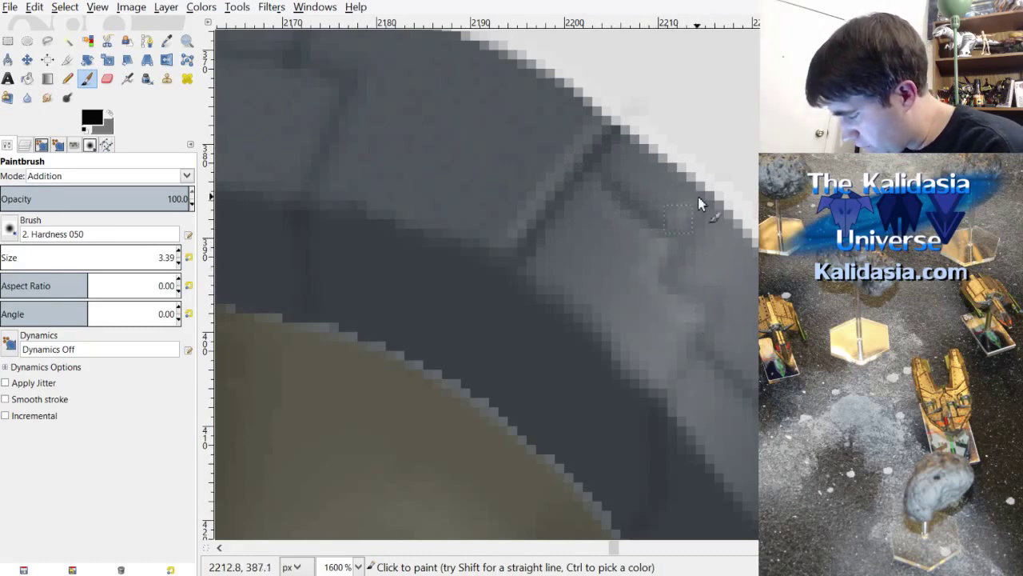
scroll(620, 550, "down", 2)
scroll(619, 552, "right", 2)
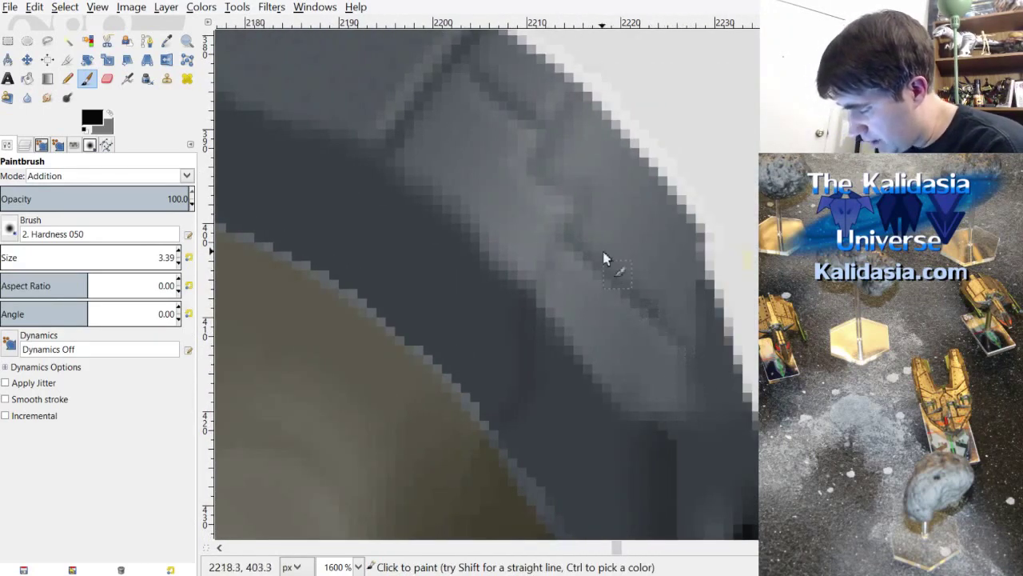
scroll(510, 293, "down", 3)
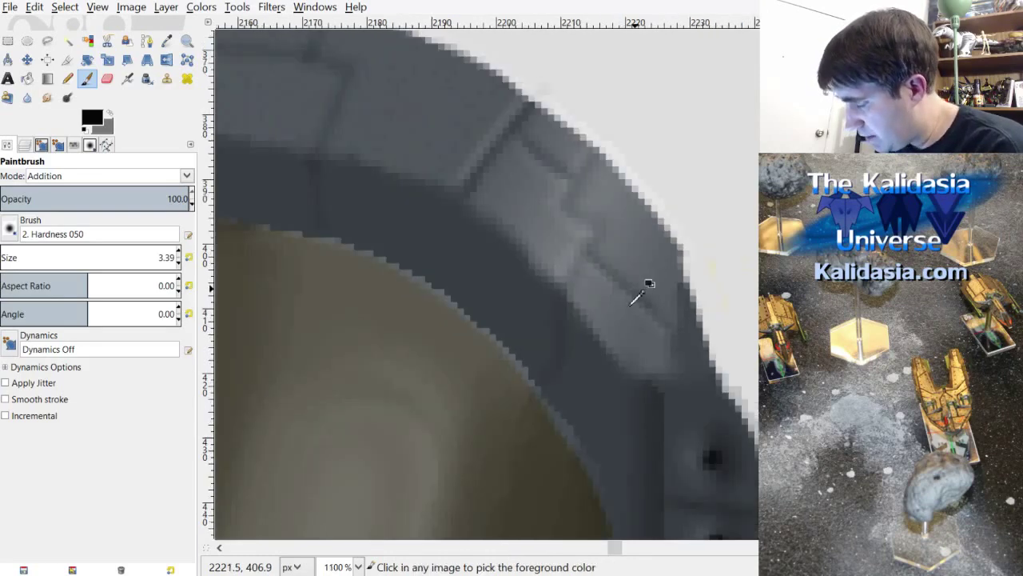
scroll(474, 226, "up", 2)
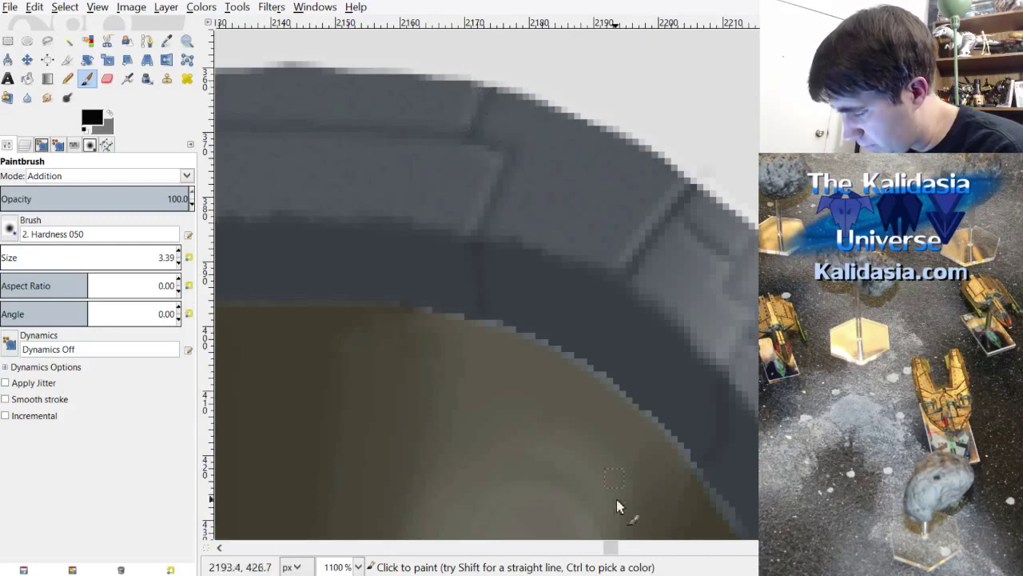
scroll(644, 279, "left", 3)
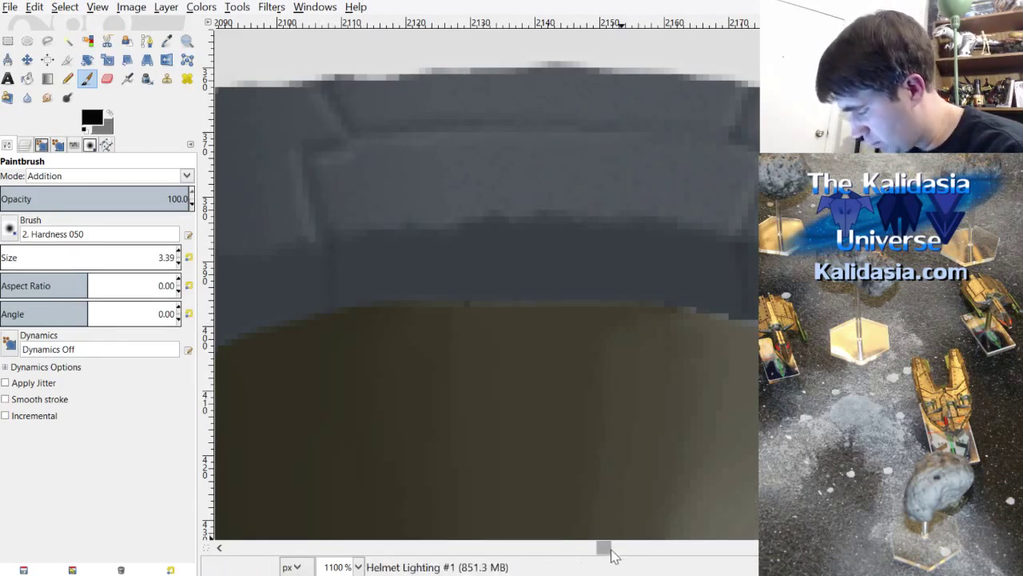
left_click_drag(610, 548, 599, 549)
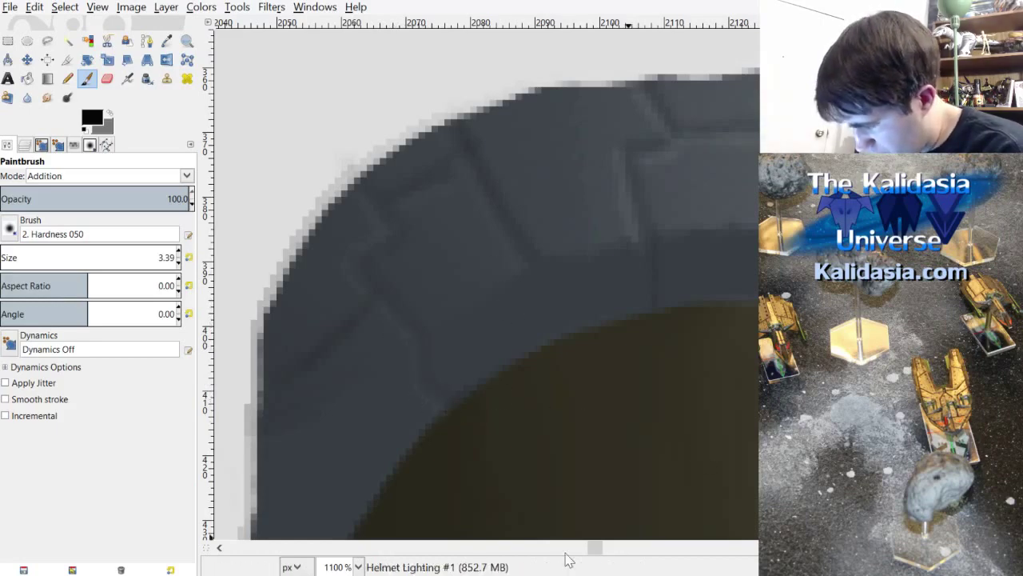
left_click_drag(597, 549, 589, 550)
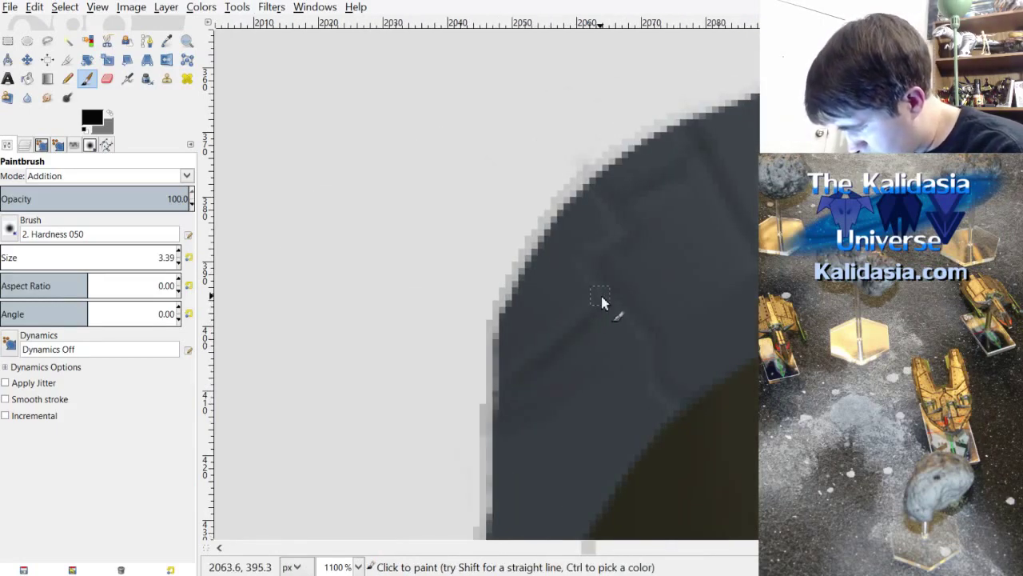
scroll(602, 302, "down", 8)
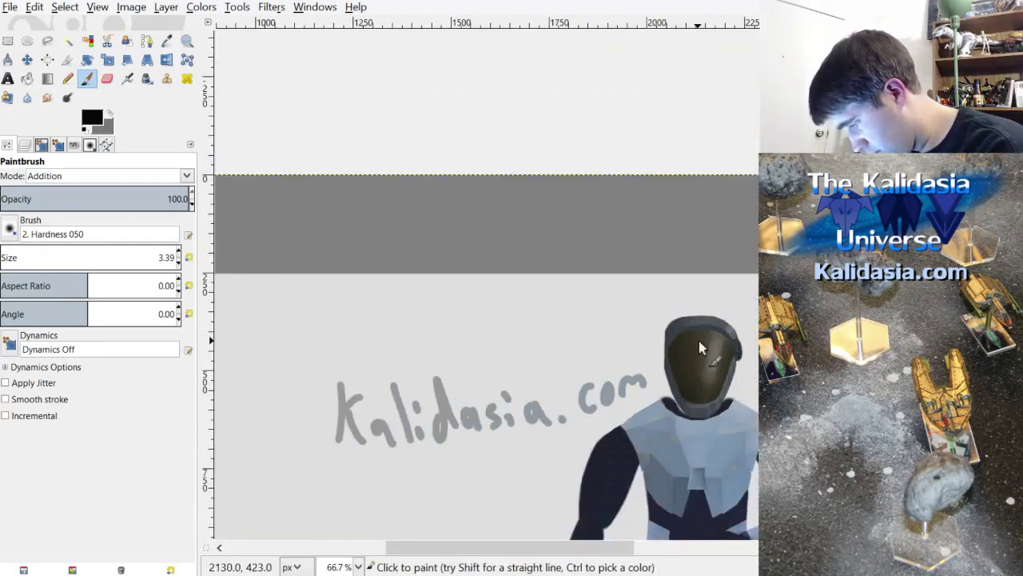
scroll(698, 341, "up", 3)
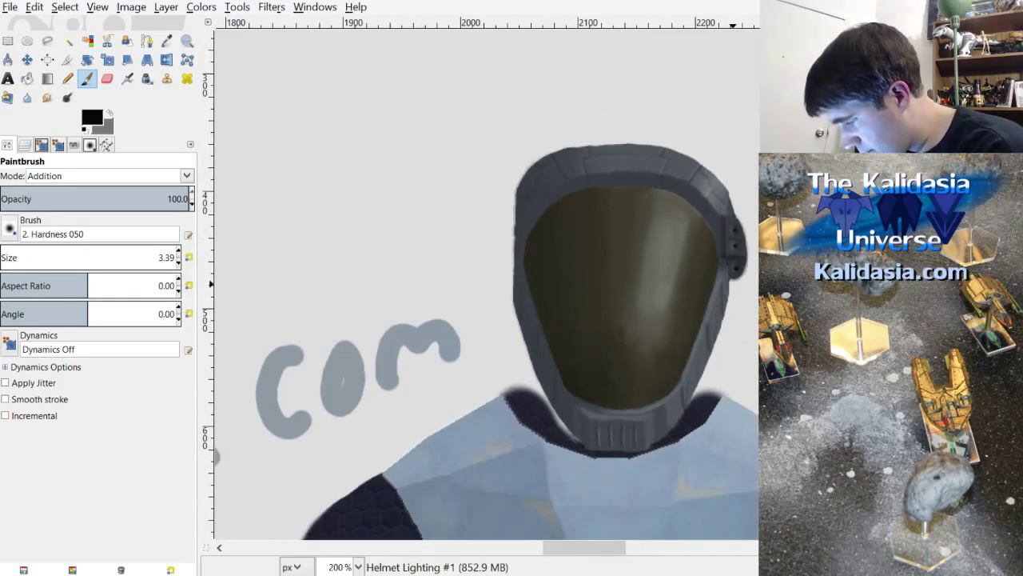
scroll(699, 341, "up", 3)
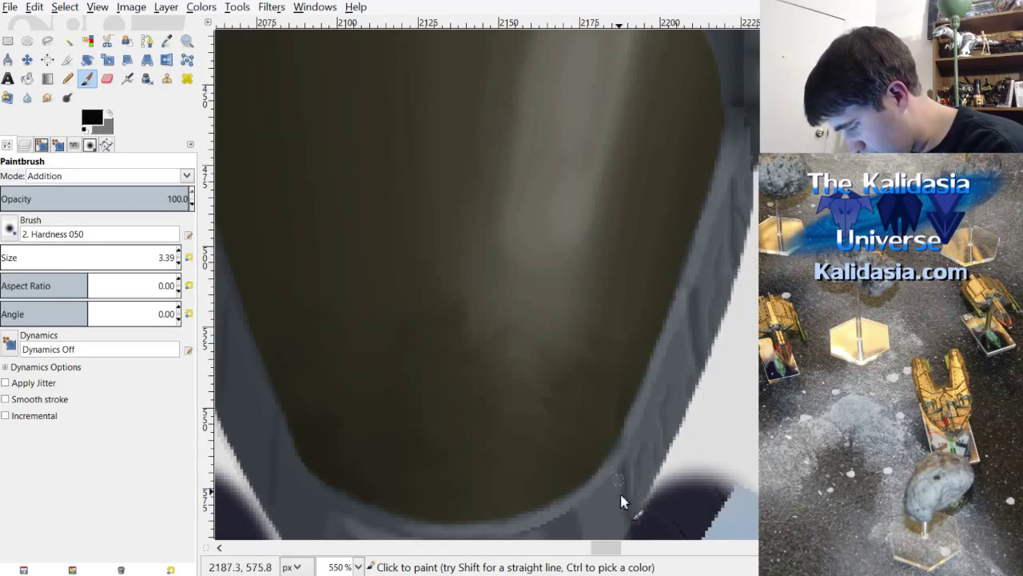
left_click_drag(622, 552, 613, 549)
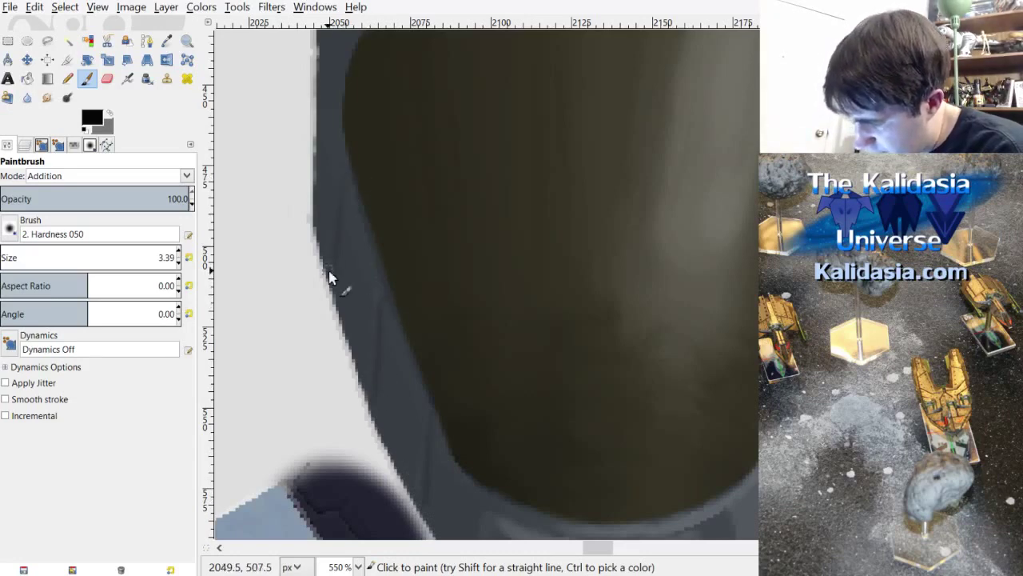
scroll(514, 299, "down", 5)
scroll(605, 304, "up", 5)
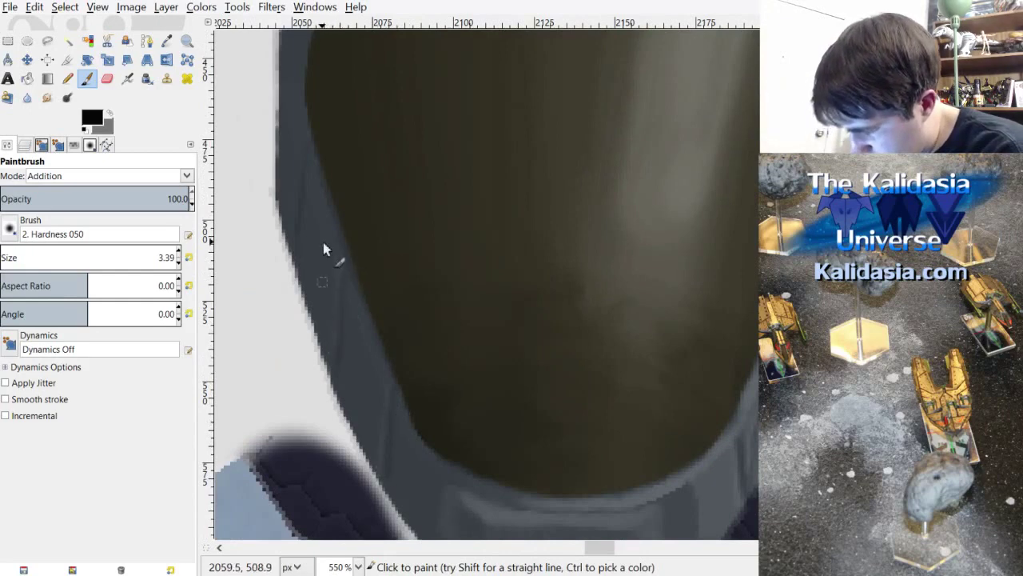
scroll(654, 301, "down", 3)
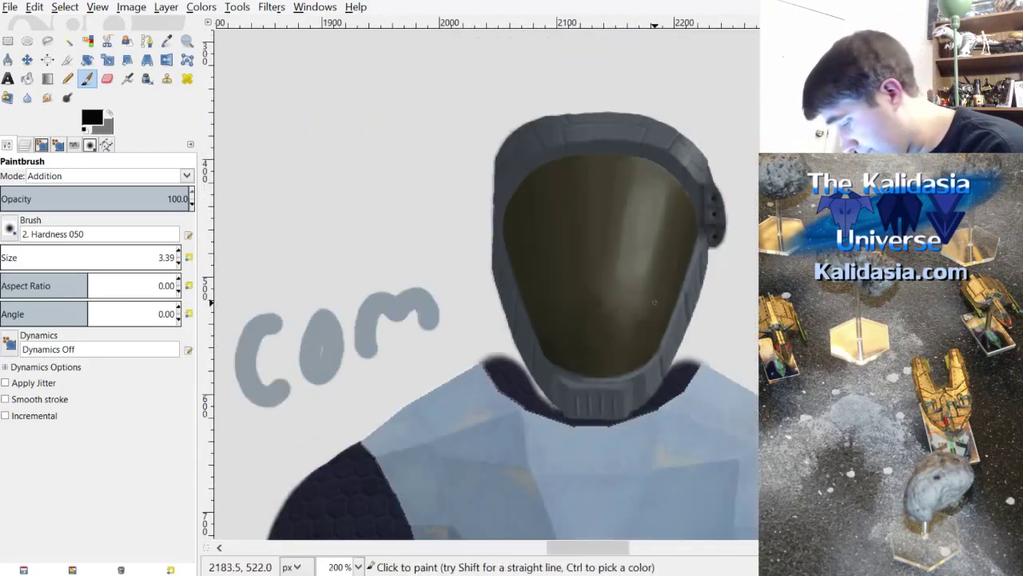
left_click_drag(583, 546, 595, 547)
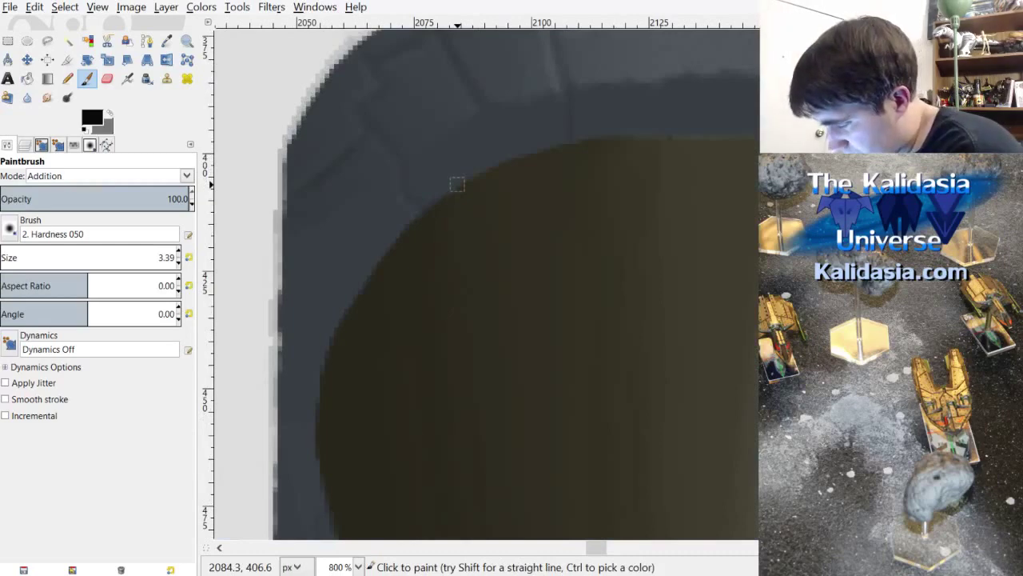
scroll(713, 316, "down", 5, "ctrl")
scroll(716, 318, "down", 1, "ctrl")
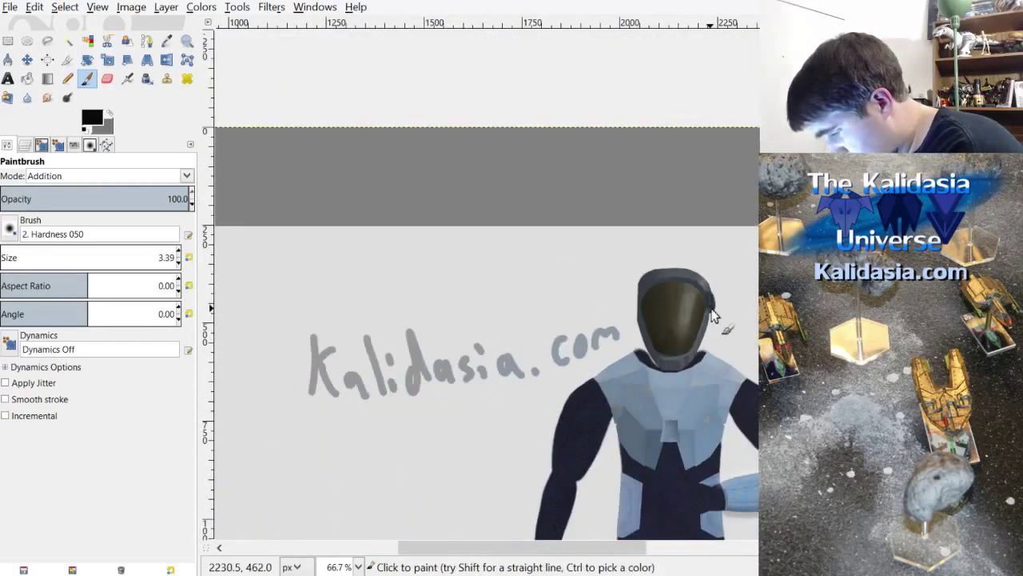
scroll(720, 323, "up", 3, "ctrl")
scroll(726, 332, "down", 2, "ctrl")
scroll(732, 331, "down", 3, "ctrl")
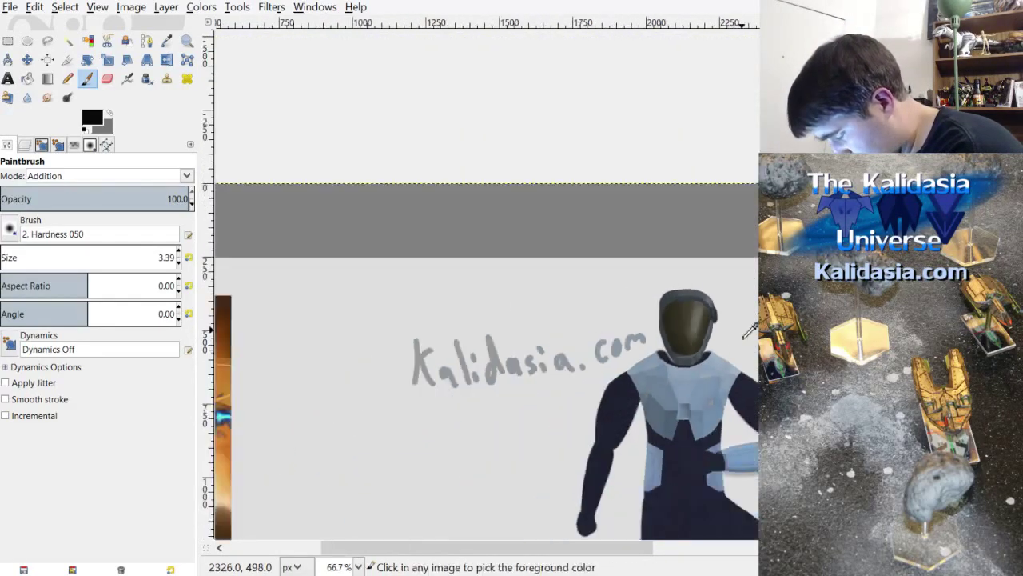
scroll(734, 280, "up", 3, "ctrl")
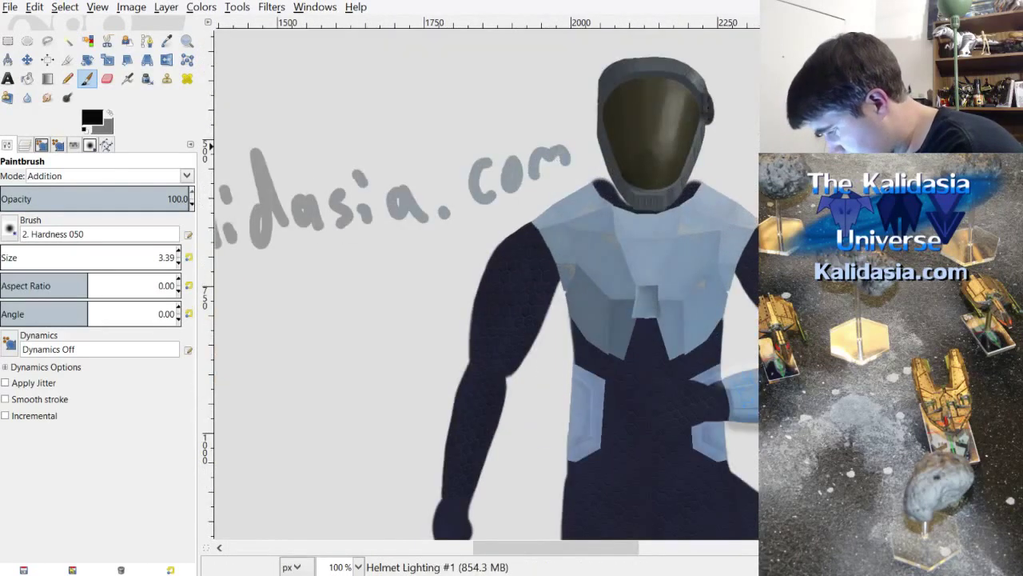
scroll(680, 400, "up", 3)
left_click_drag(622, 549, 644, 550)
scroll(610, 303, "up", 5, "ctrl")
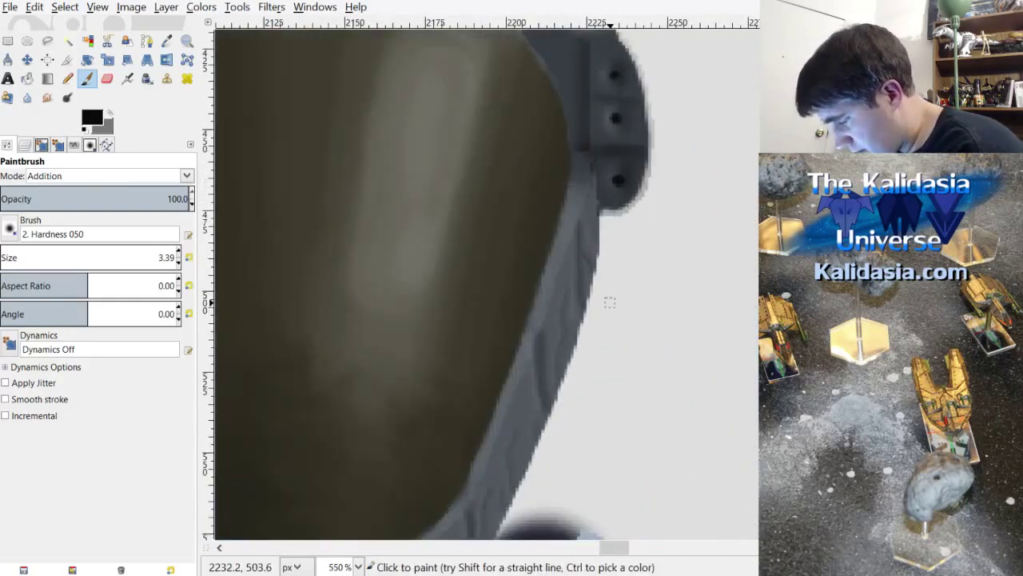
scroll(480, 280, "up", 5)
scroll(480, 280, "up", 1)
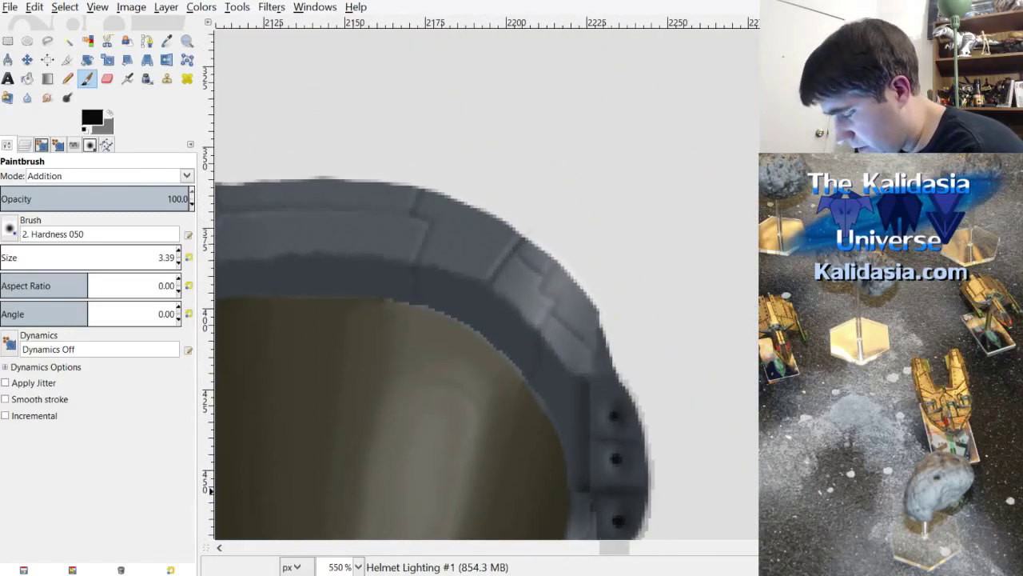
scroll(679, 323, "down", 1, "ctrl")
scroll(480, 280, "down", 10)
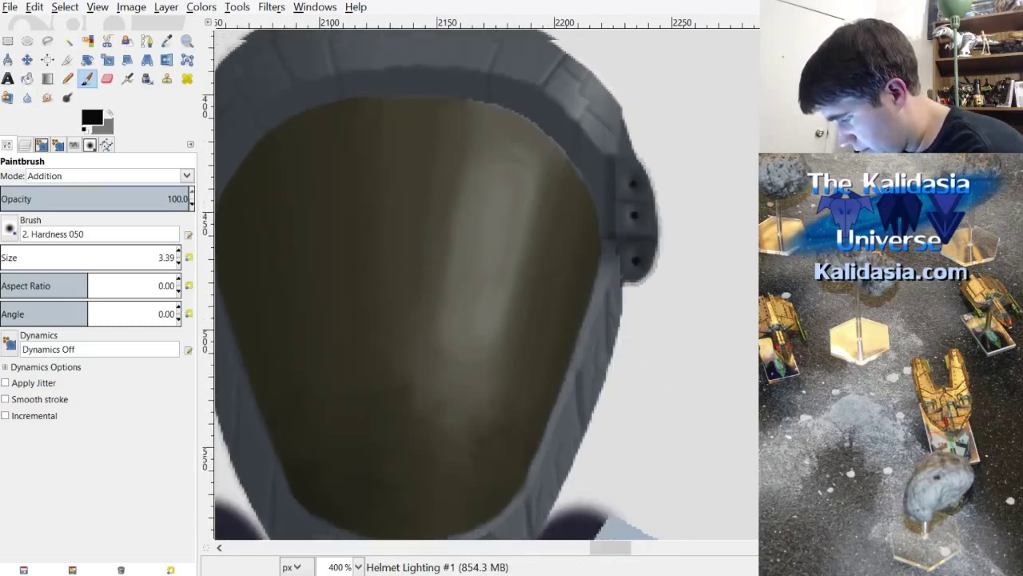
scroll(479, 279, "up", 4)
scroll(480, 280, "down", 3)
scroll(695, 264, "down", 6)
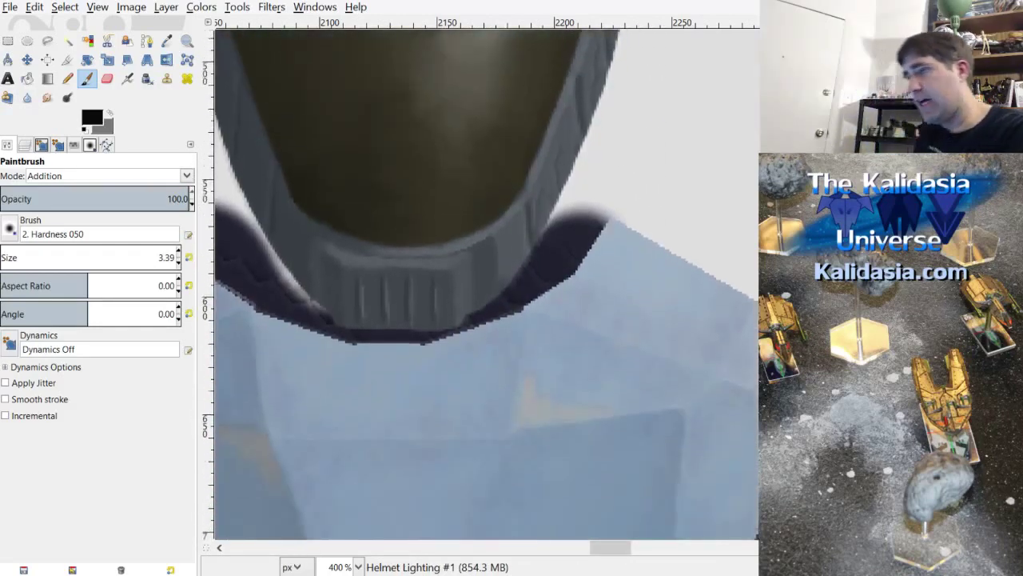
scroll(695, 263, "up", 1)
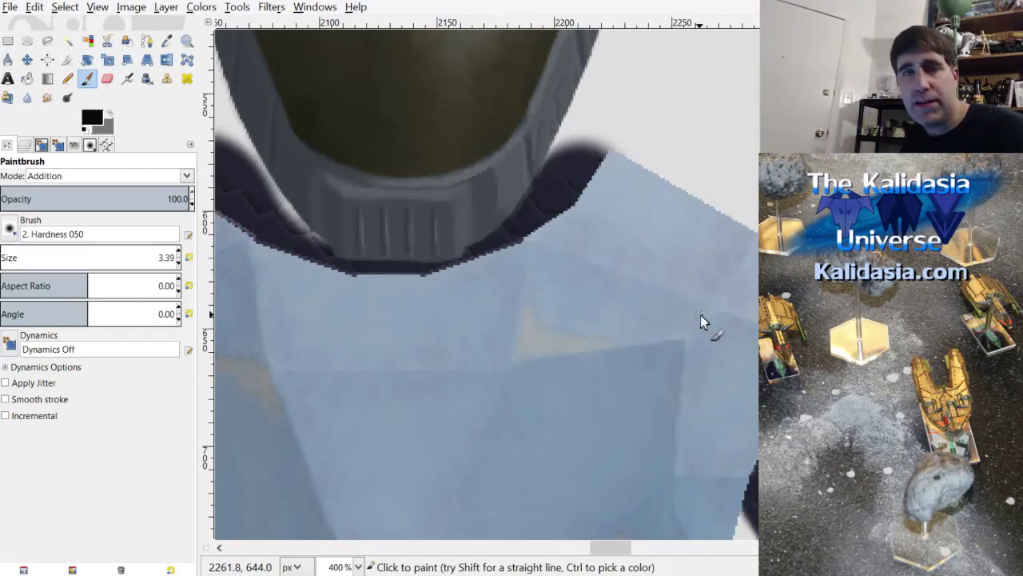
scroll(728, 143, "up", 12)
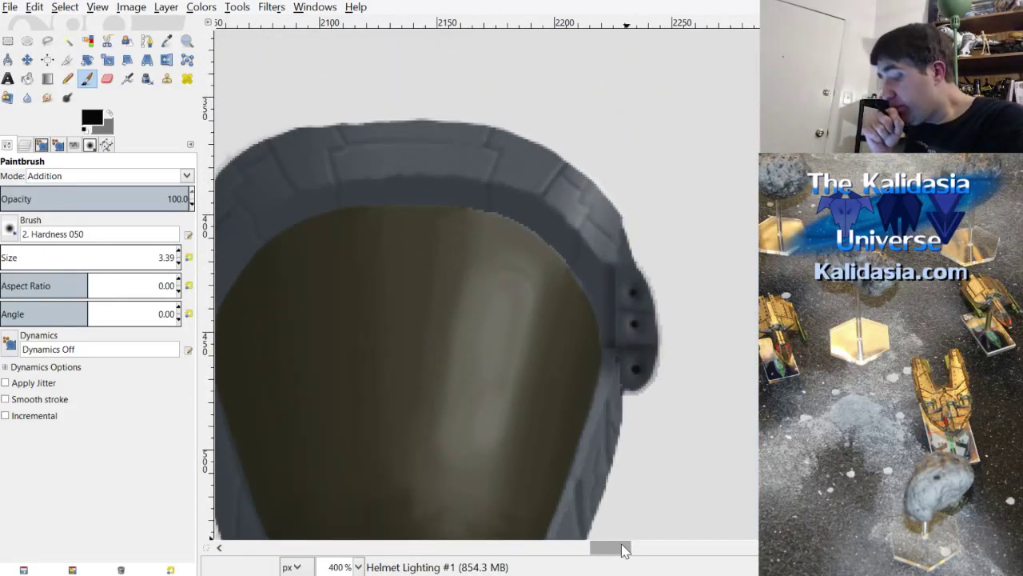
scroll(689, 294, "down", 3)
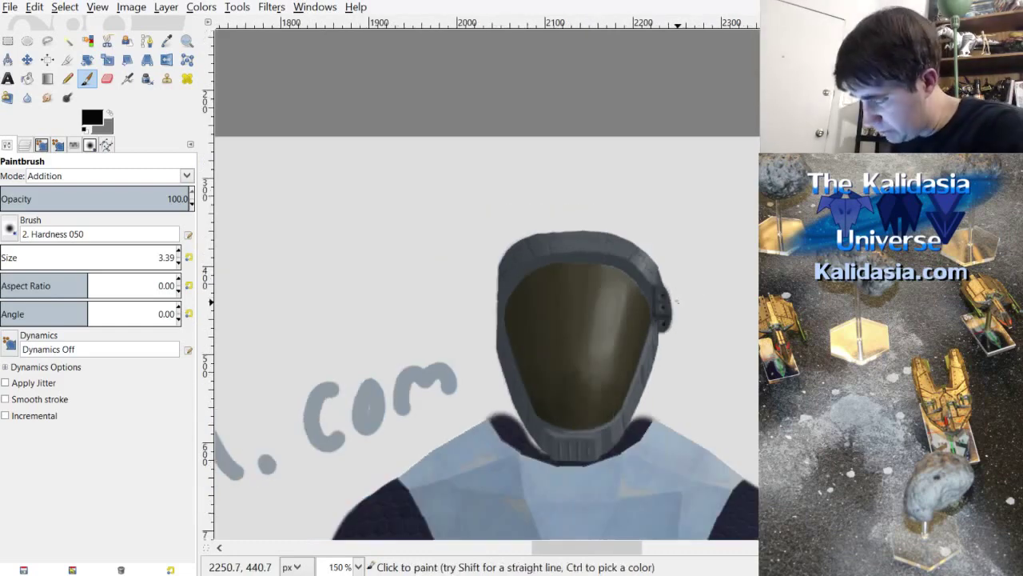
Step: Activate the Helmet layer, reveal the Helmet Faces colour map, and pick Fuzzy Select with its options shown
key("ctrl+l")
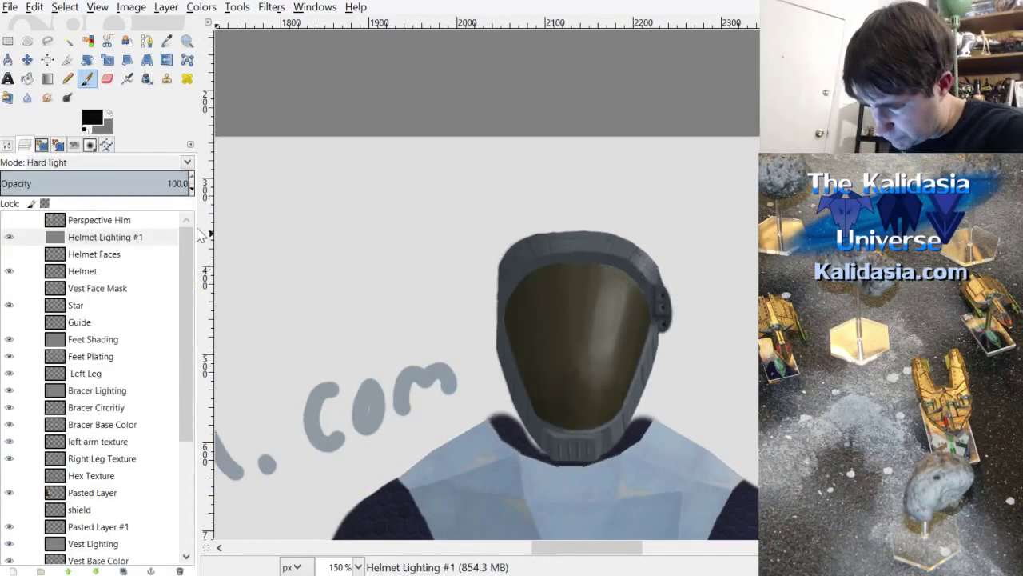
left_click(106, 273)
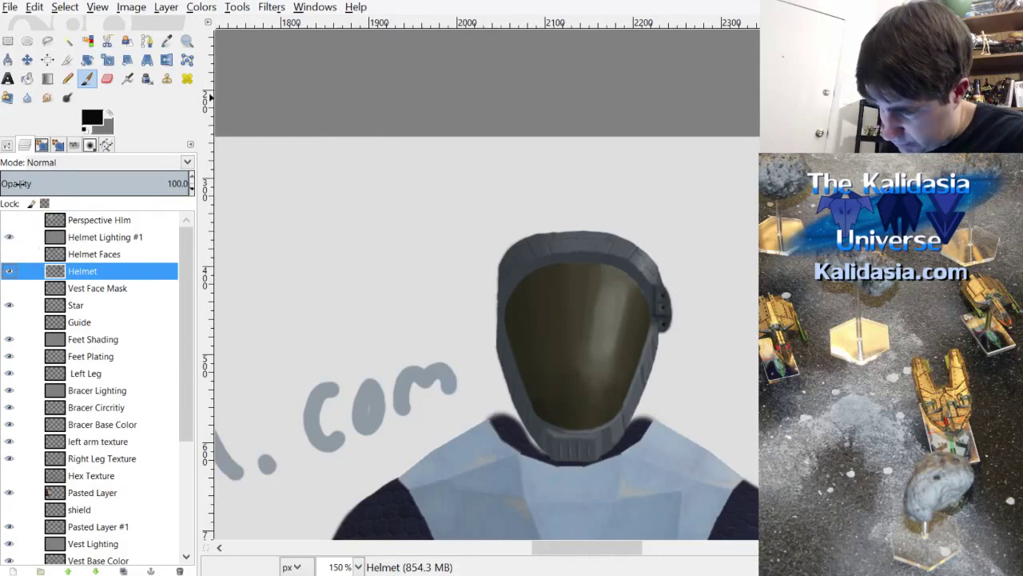
left_click(65, 6)
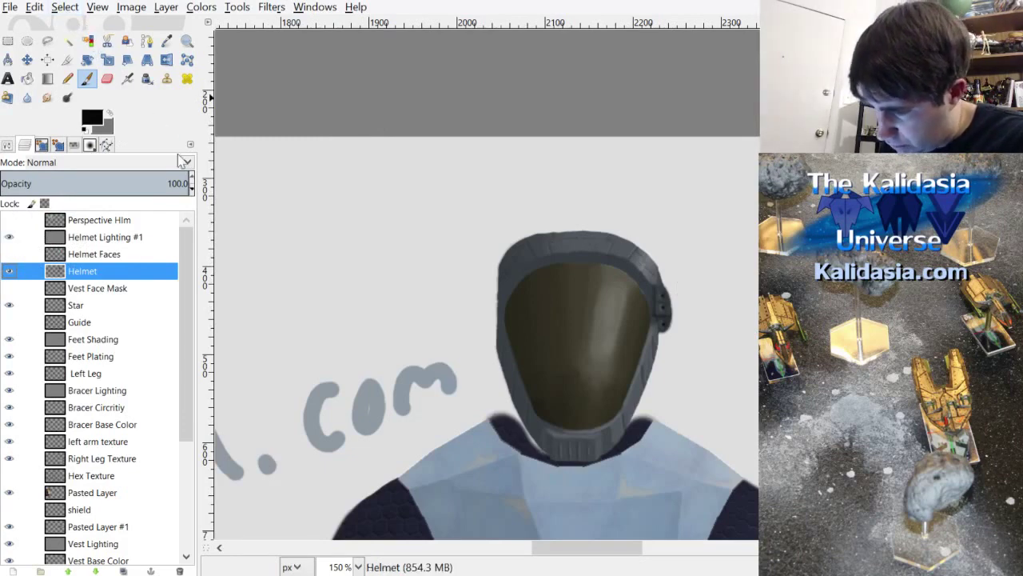
left_click(8, 255)
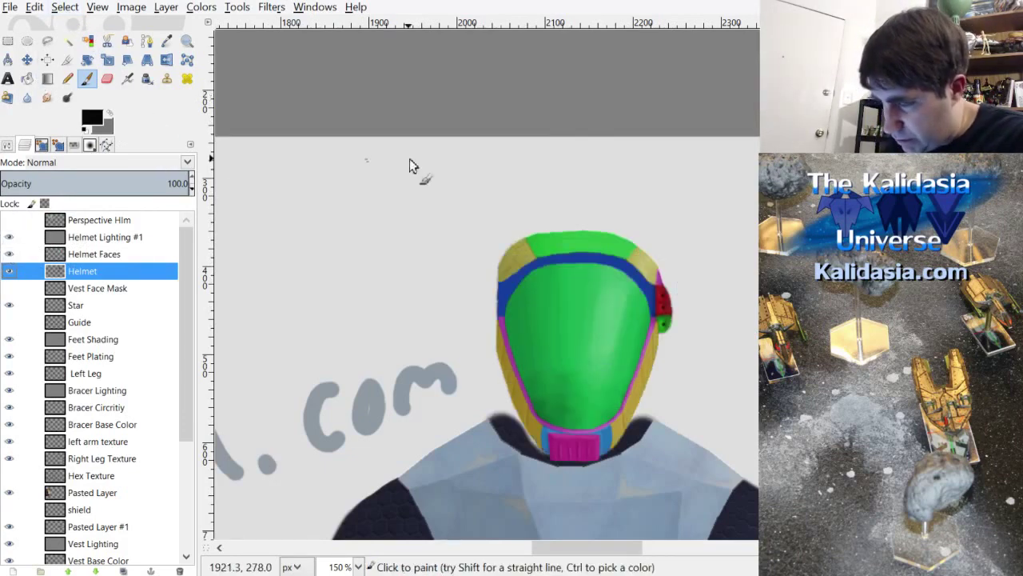
left_click(68, 41)
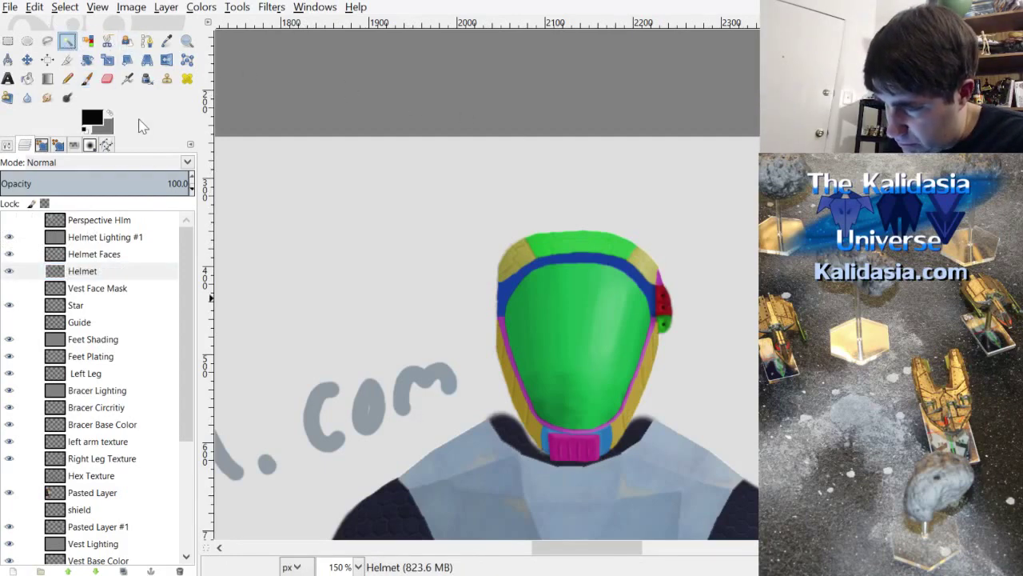
left_click(7, 146)
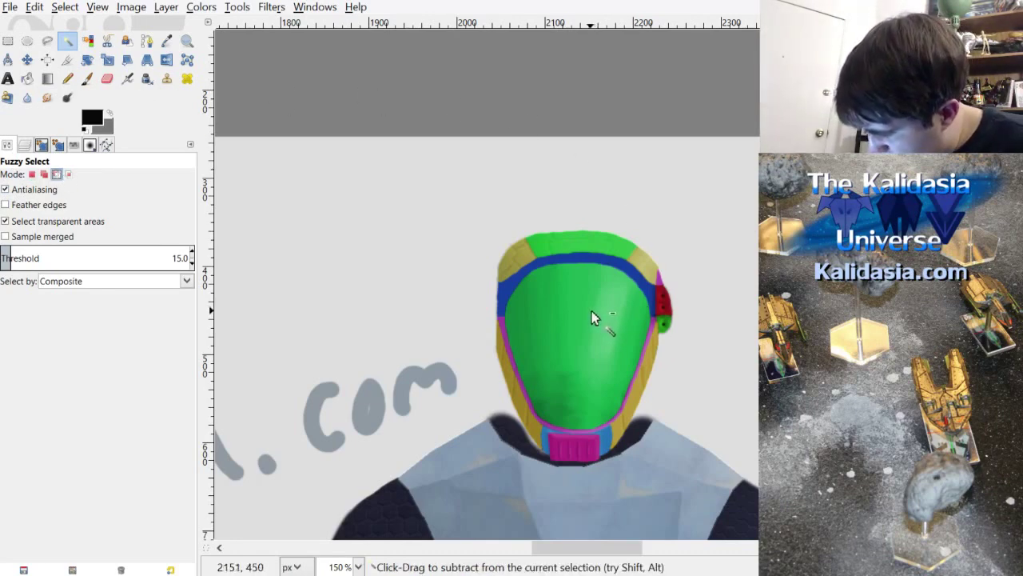
Step: Fuzzy-select the green visor region on the Helmet Faces colour map
left_click_drag(592, 311, 604, 320)
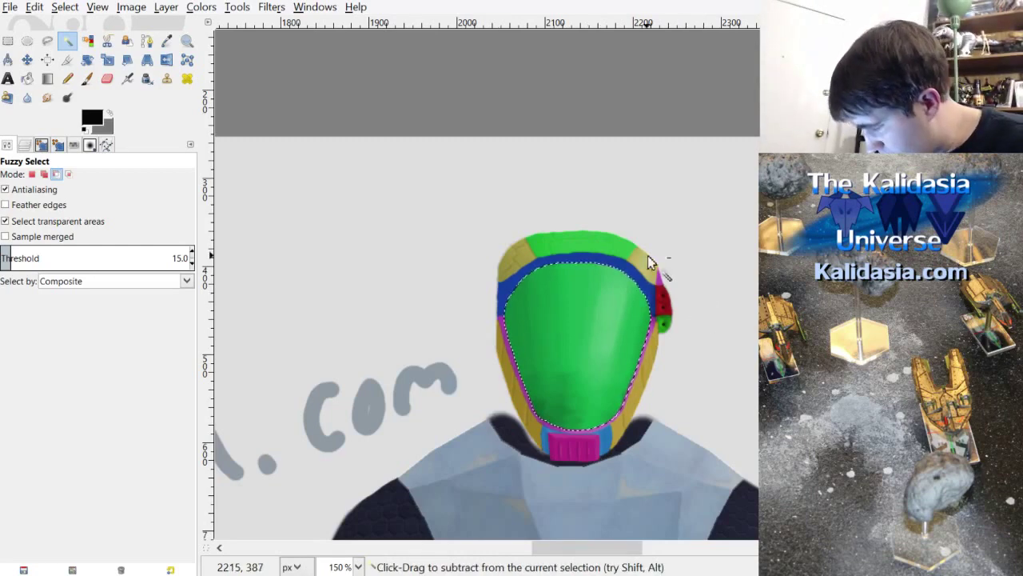
scroll(648, 255, "up", 2, "ctrl")
scroll(695, 334, "up", 2, "ctrl")
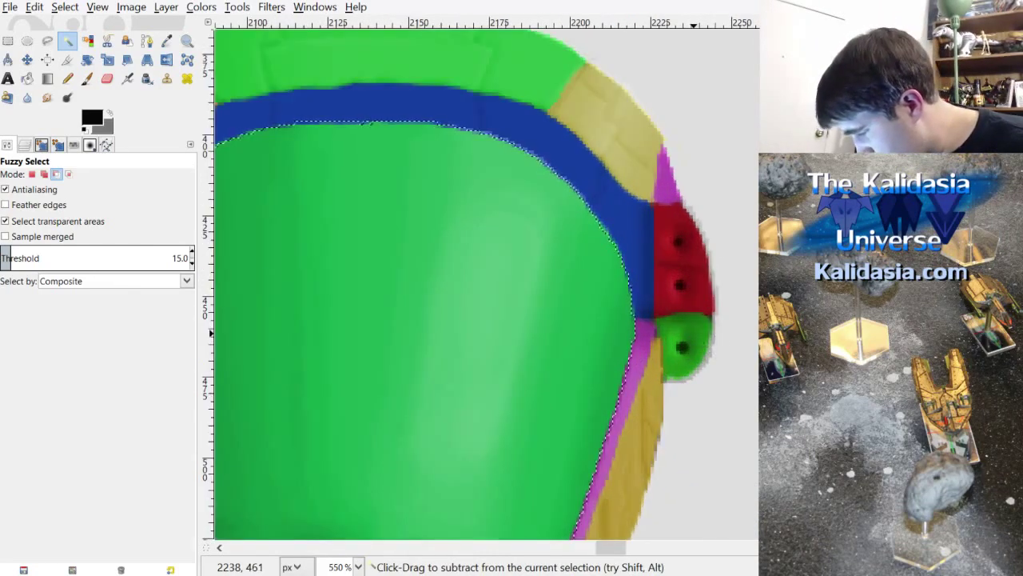
scroll(679, 328, "down", 5, "ctrl")
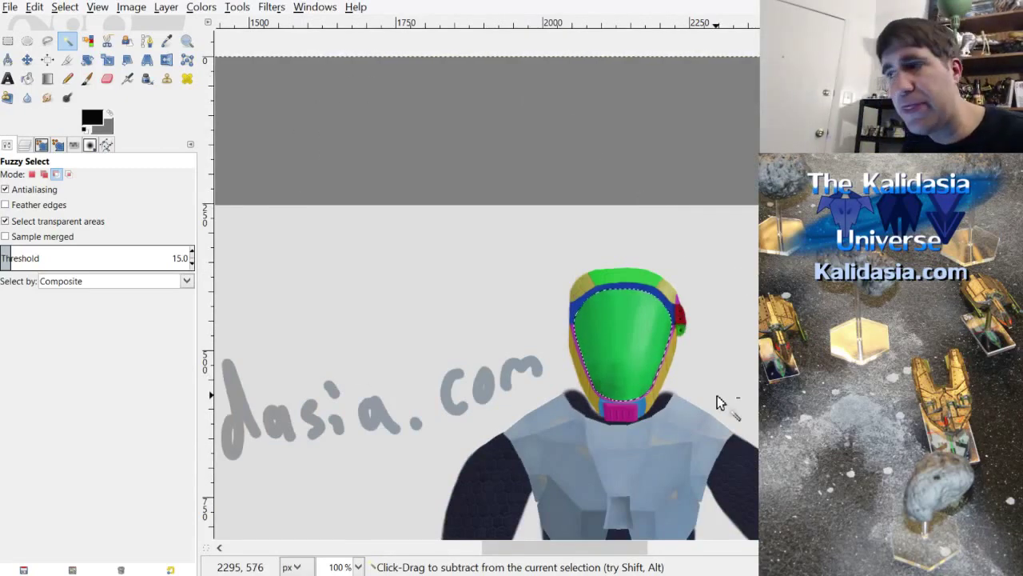
Step: Toggle Helmet Lighting #1 visibility, make Helmet active, and hide the Helmet Faces map
left_click(24, 144)
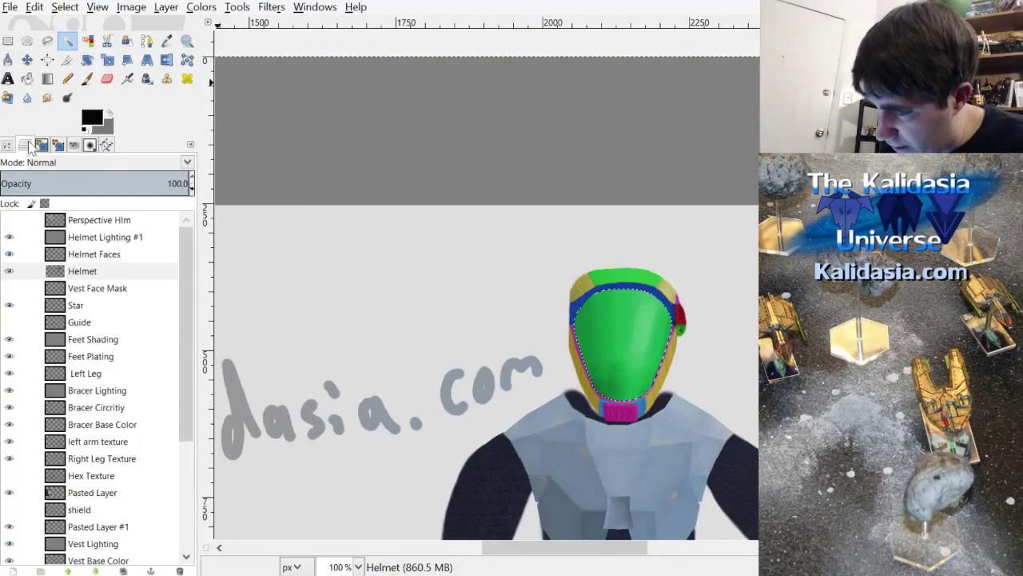
left_click(9, 237)
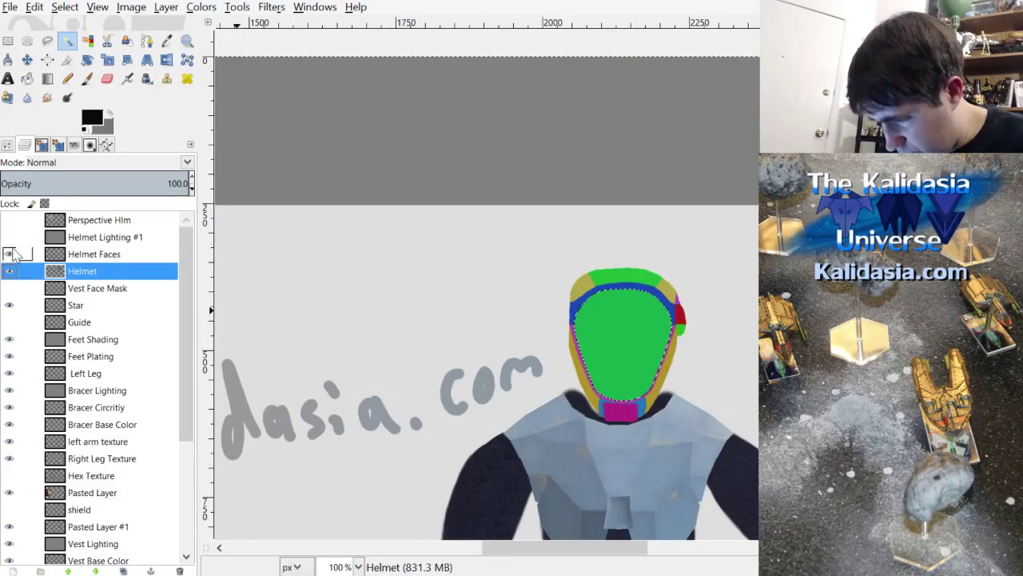
left_click(74, 253)
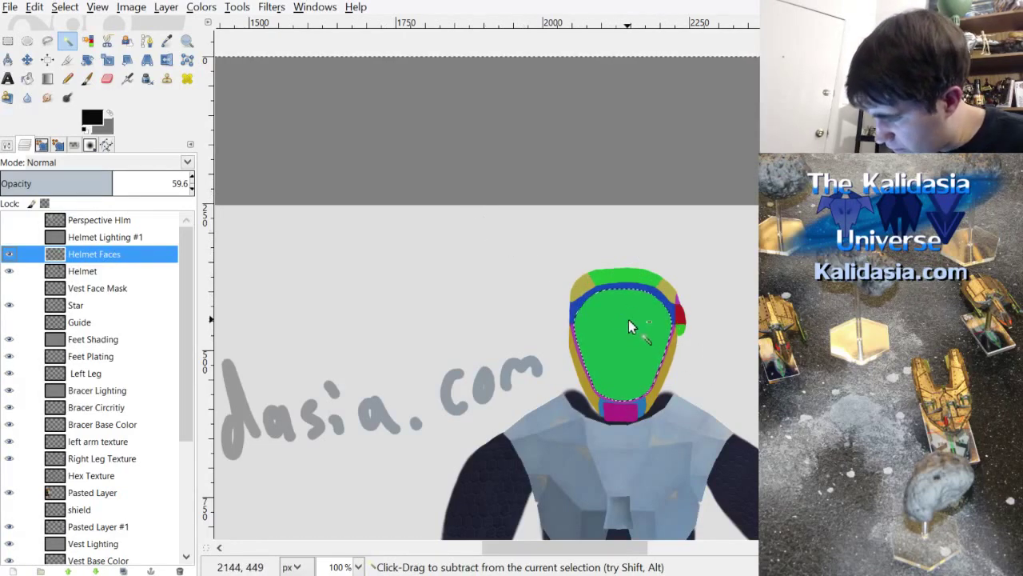
left_click(24, 253)
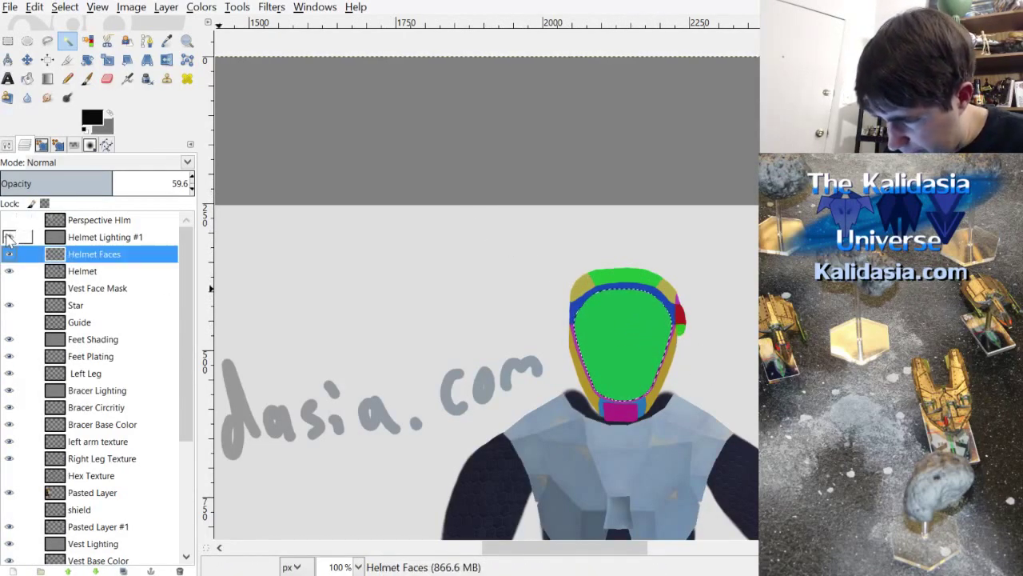
left_click(80, 269)
left_click(10, 253)
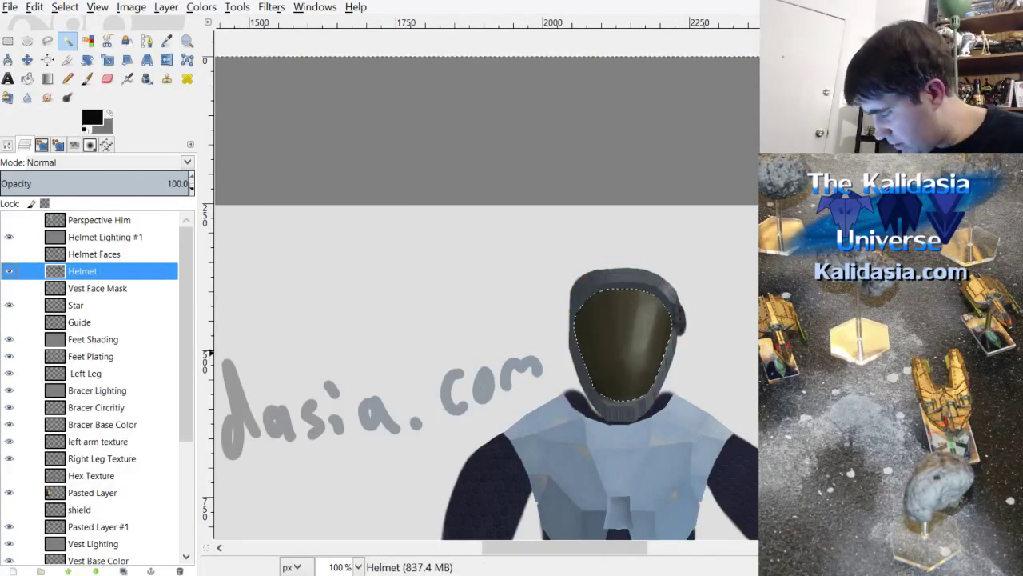
Step: Sample the helmet's dark blue-grey as the foreground colour with the Color Picker
scroll(742, 362, "down", 1, "ctrl")
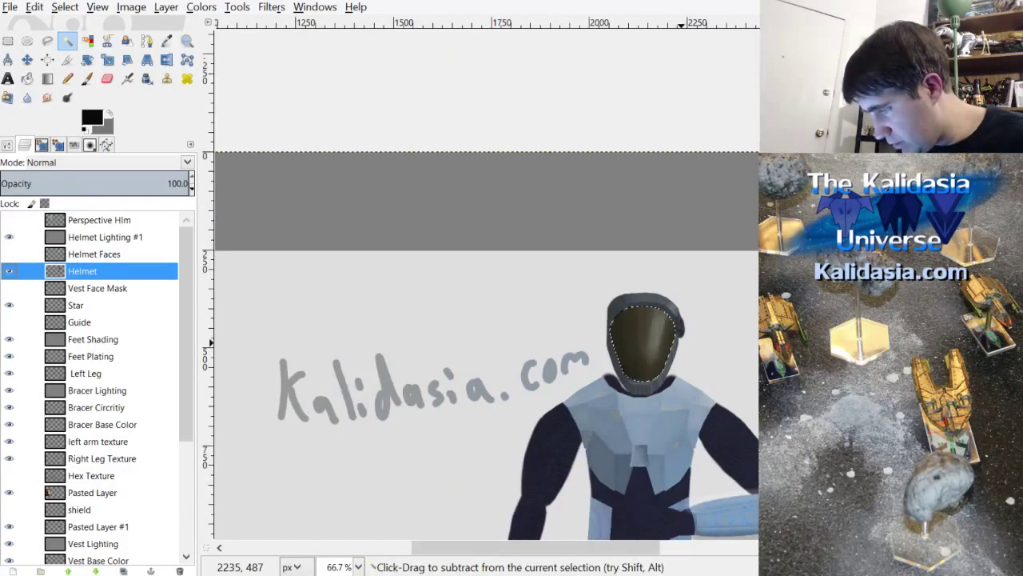
scroll(684, 344, "up", 3, "ctrl")
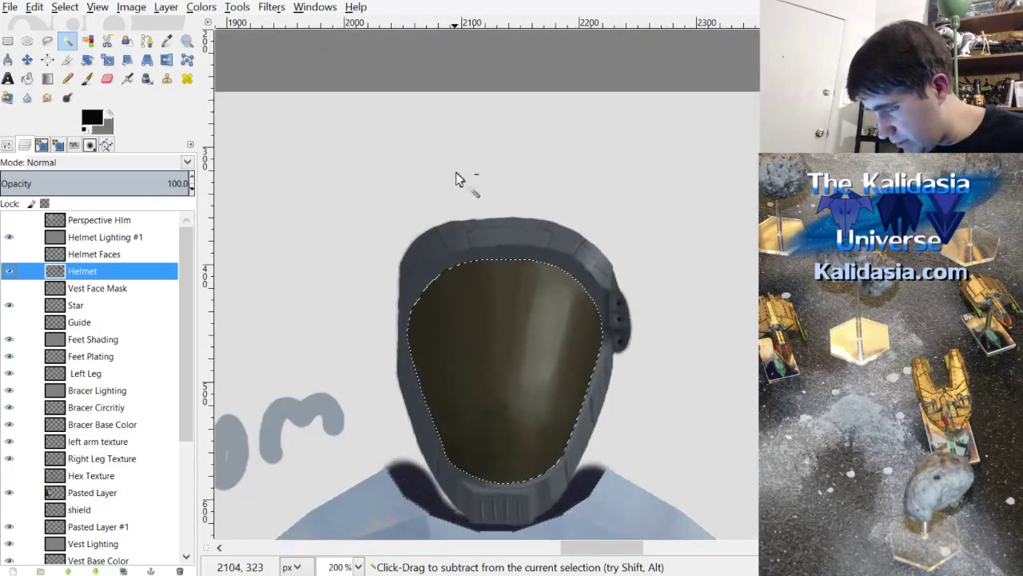
left_click(166, 41)
left_click(410, 379)
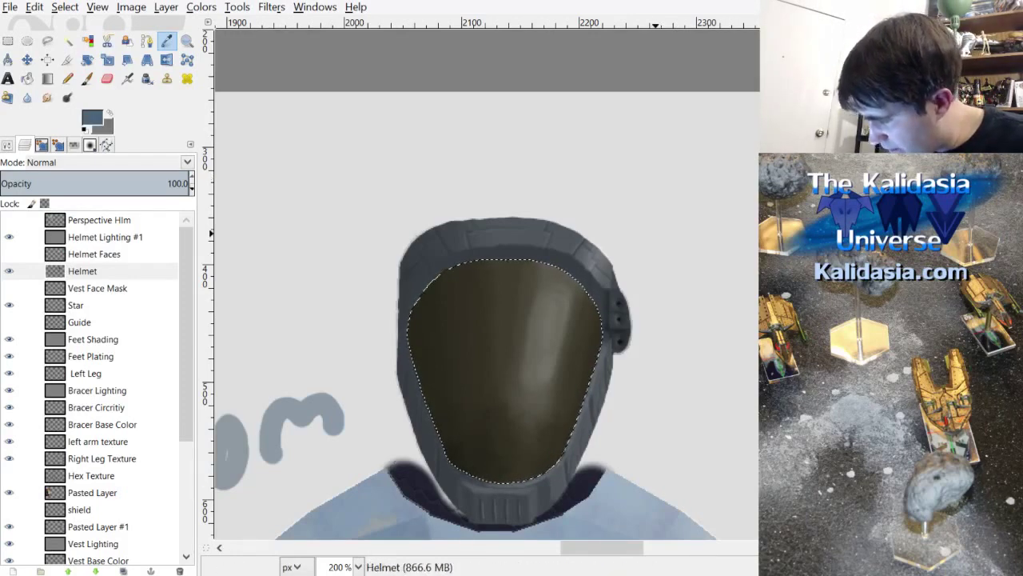
Step: Sample the light vest blue from the Vest Base Color layer as paint colour
scroll(184, 377, "down", 1)
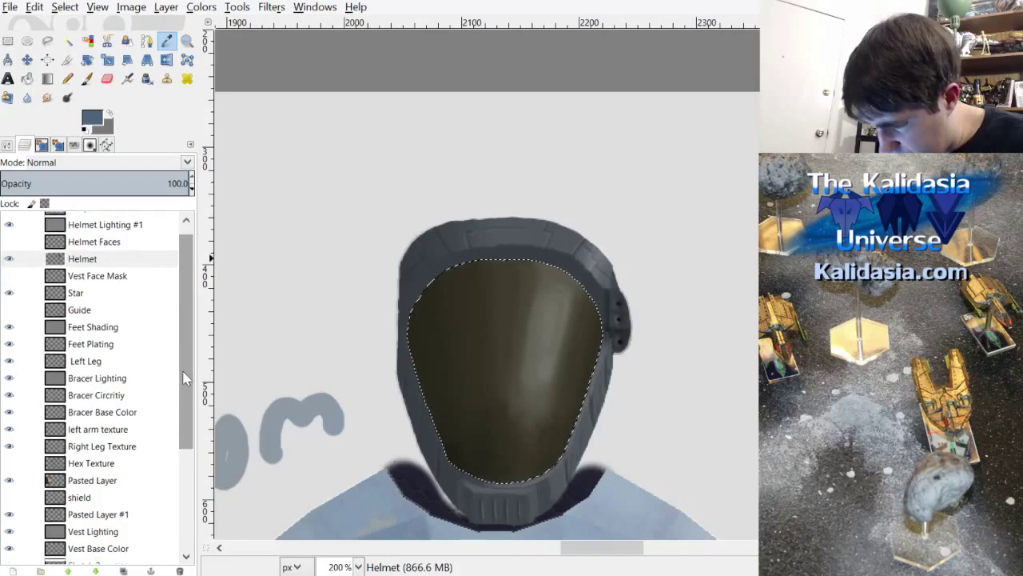
scroll(184, 377, "down", 5)
left_click(132, 393)
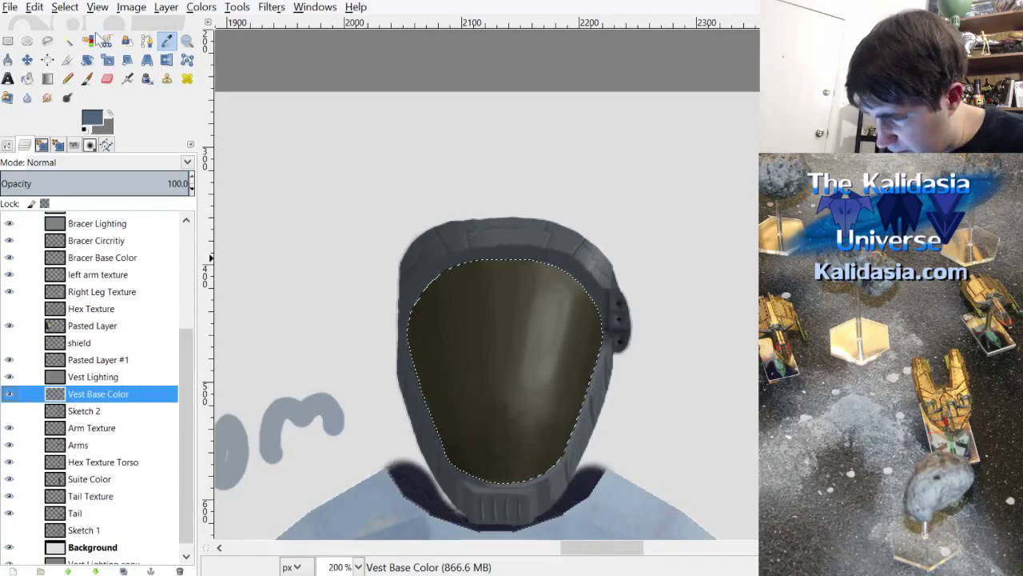
left_click(615, 524)
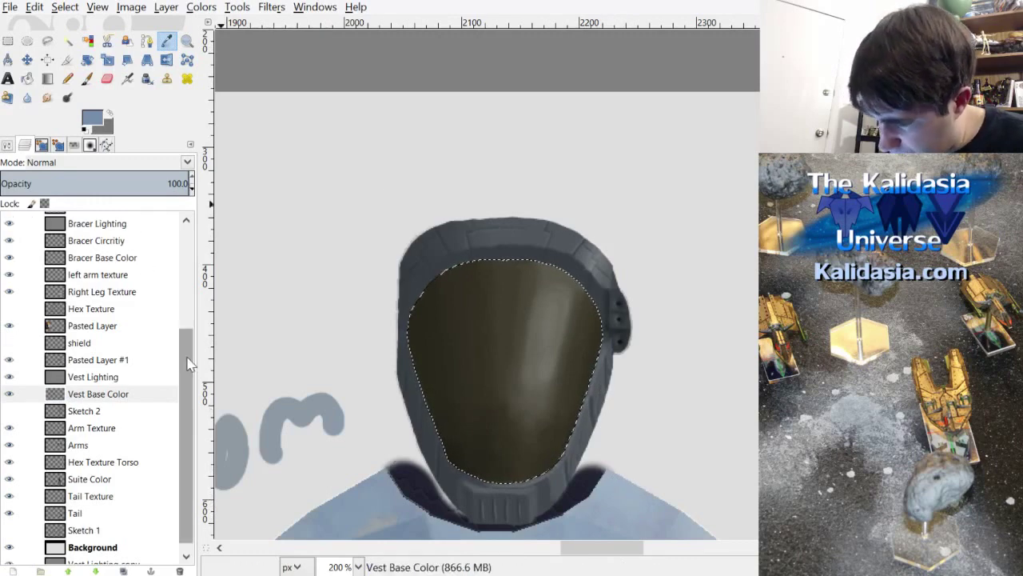
Step: Set a large hard paintbrush on the Helmet layer, undoing an oversized first stroke
scroll(189, 364, "up", 5)
left_click(103, 271)
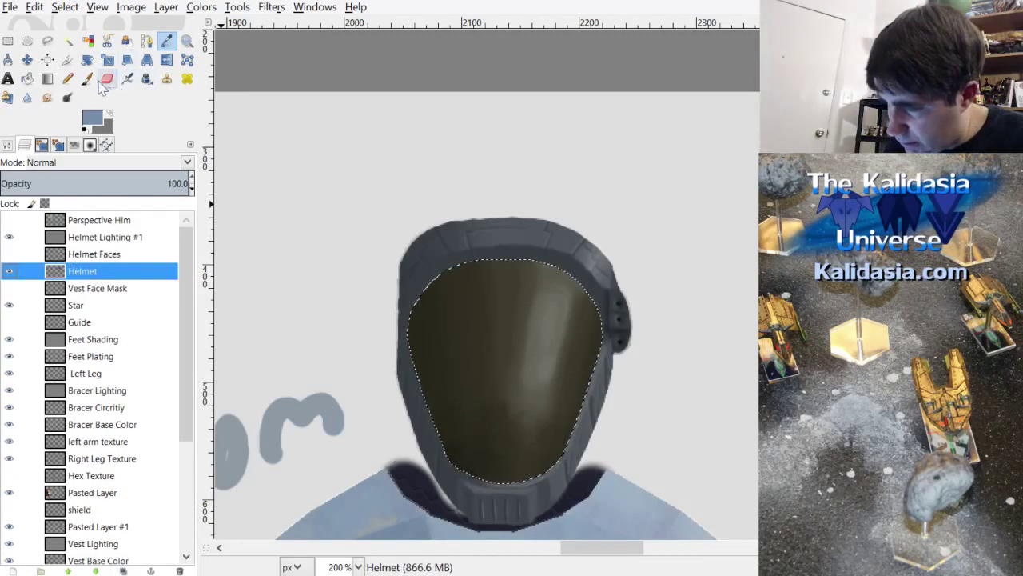
left_click(87, 78)
left_click(7, 145)
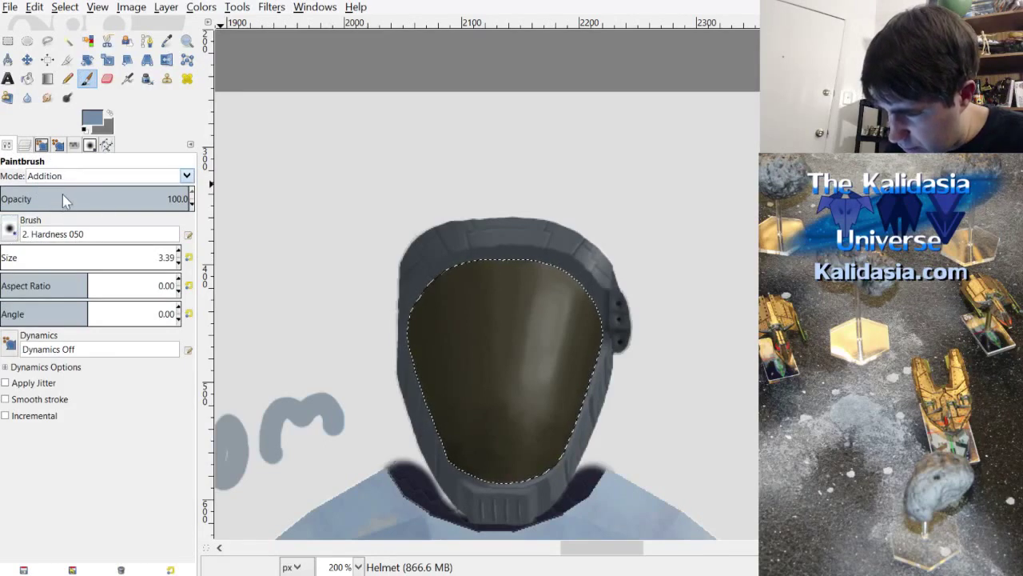
scroll(63, 178, "up", 7)
key("period")
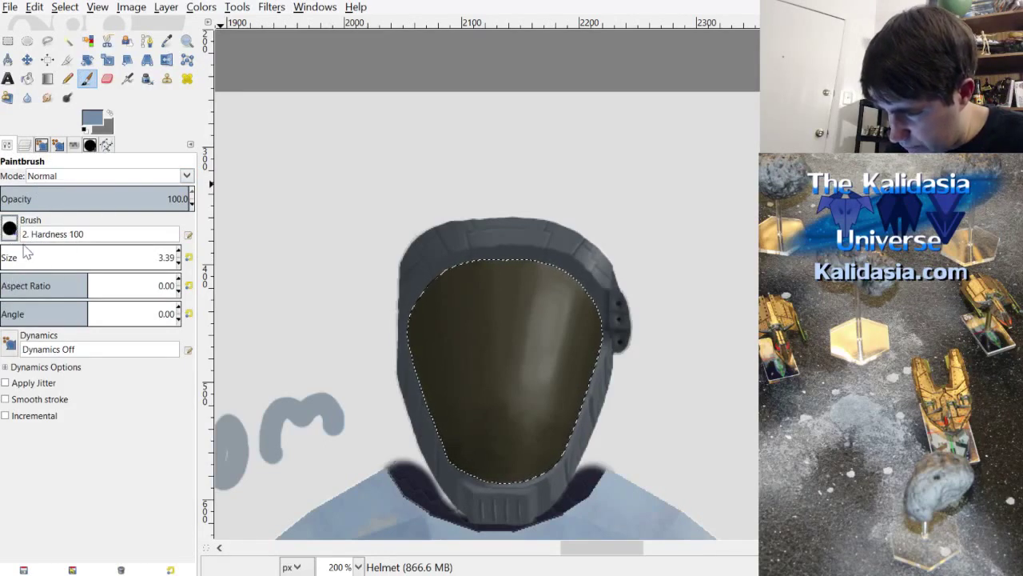
left_click_drag(427, 281, 642, 151)
key("ctrl+z")
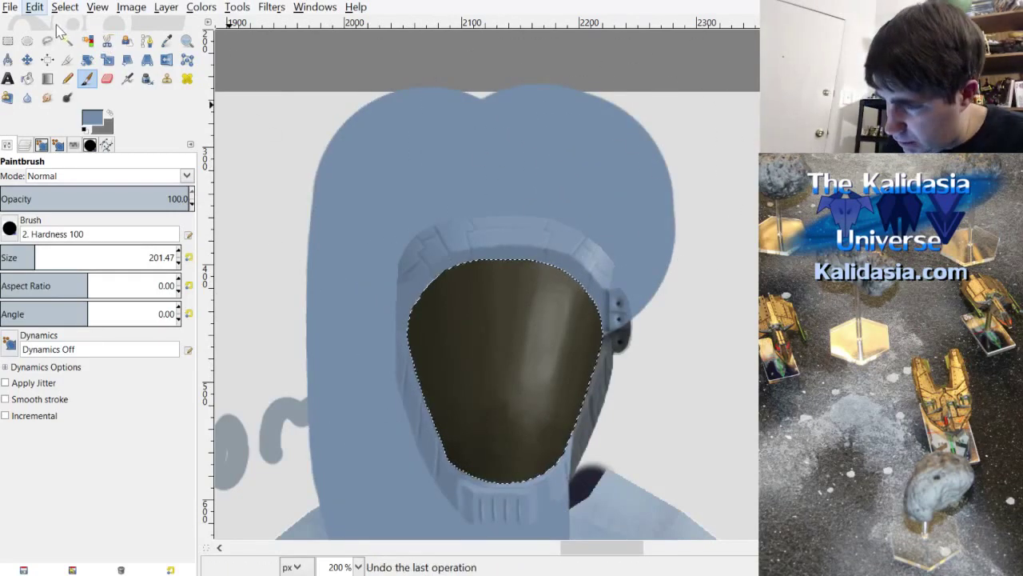
Step: Repaint the grey helmet shell light blue on the Helmet layer
left_click(25, 145)
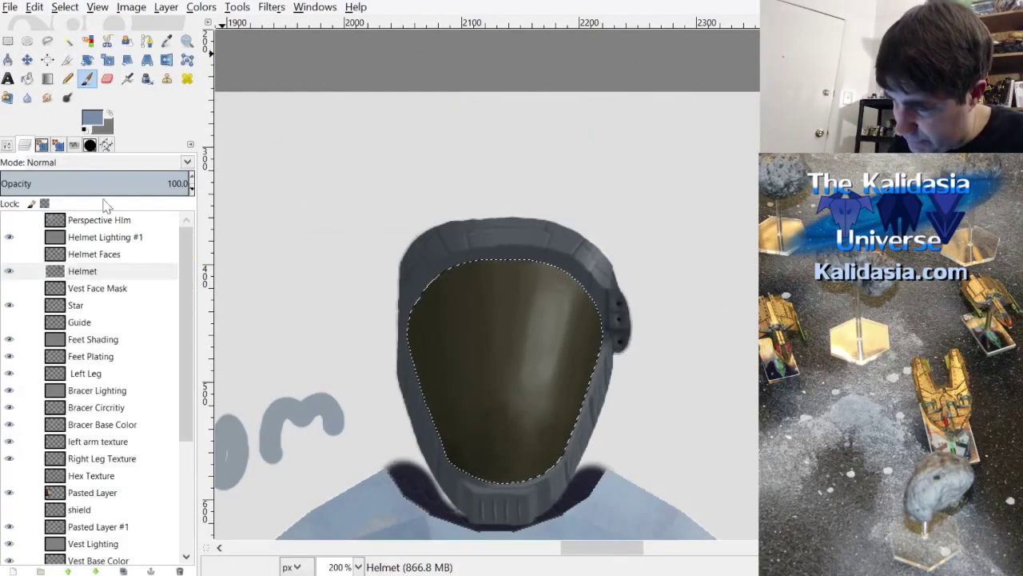
left_click(92, 271)
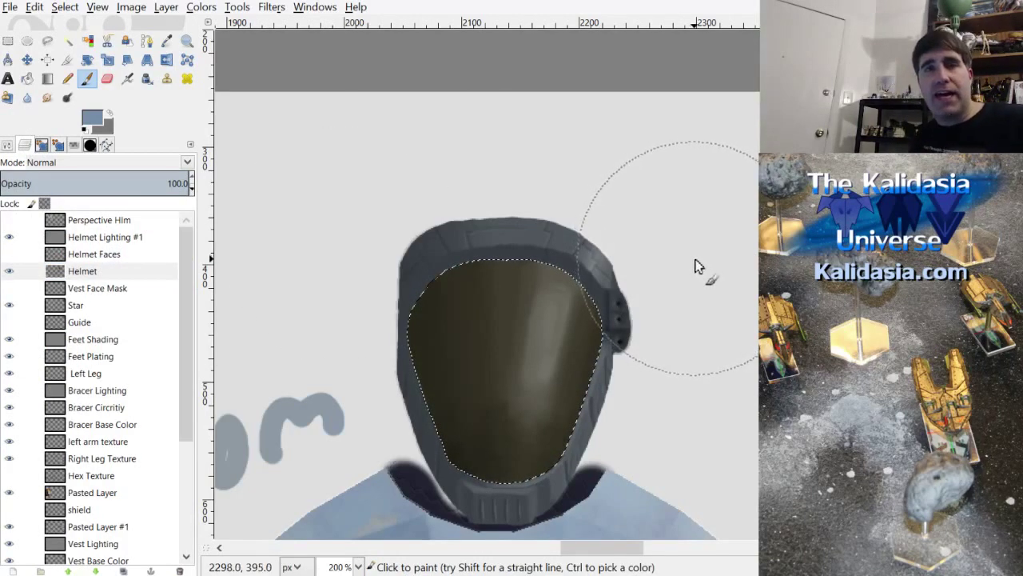
mouse_move(683, 245)
left_mouse_down()
mouse_move(560, 324)
mouse_move(436, 254)
mouse_move(478, 484)
mouse_move(626, 199)
left_mouse_up()
scroll(626, 198, "down", 4, "ctrl")
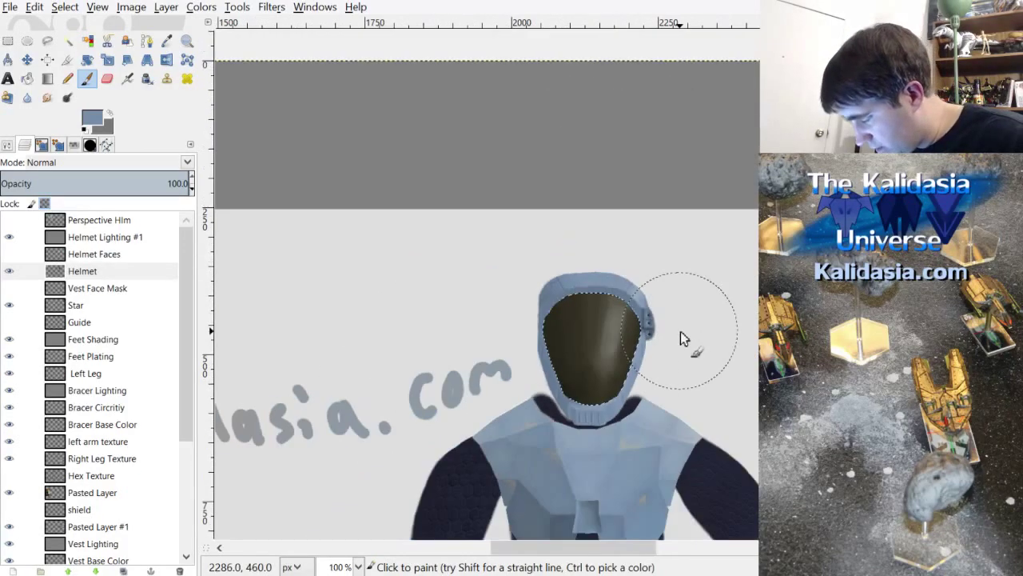
scroll(730, 363, "up", 3, "ctrl")
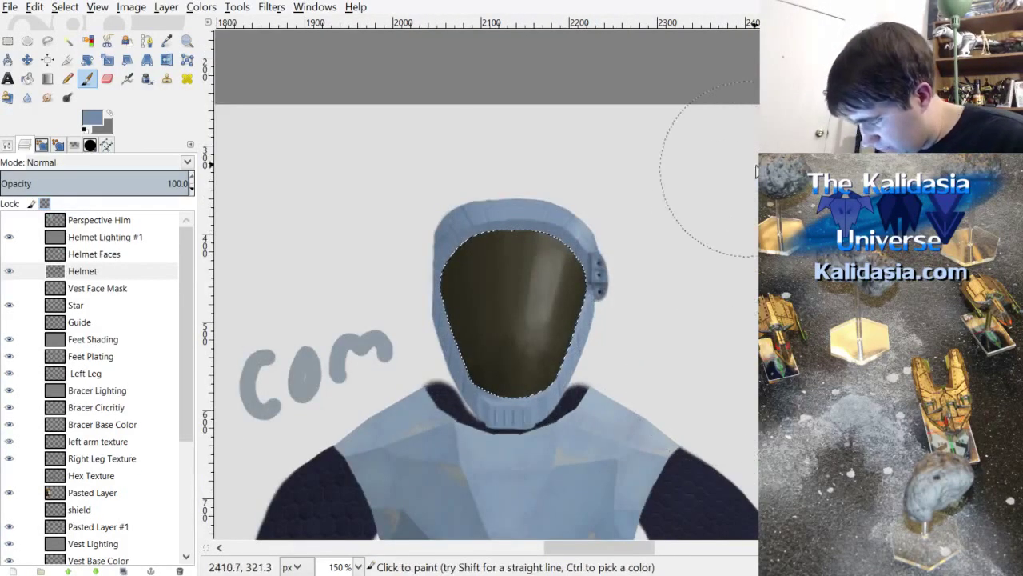
scroll(480, 320, "down", 5)
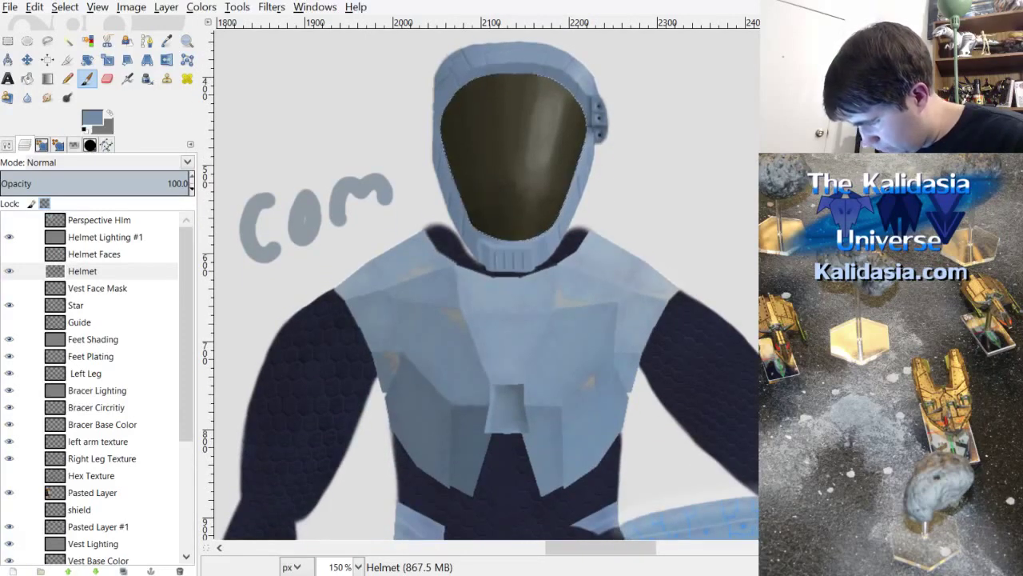
scroll(480, 290, "up", 3)
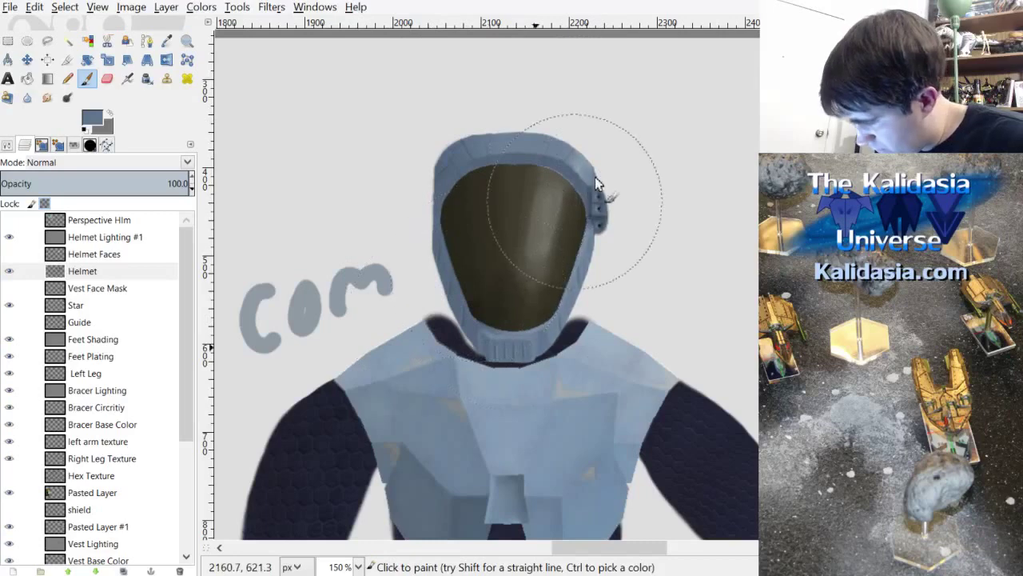
scroll(599, 347, "down", 3)
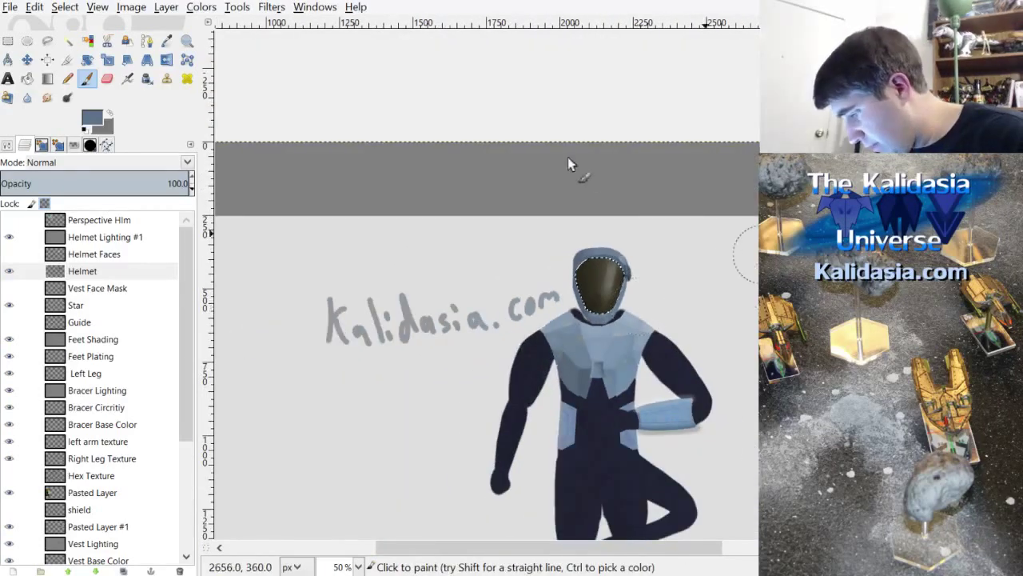
left_click(65, 7)
Step: Clear the visor selection and zoom toward the helmet's ear piece
left_click(92, 44)
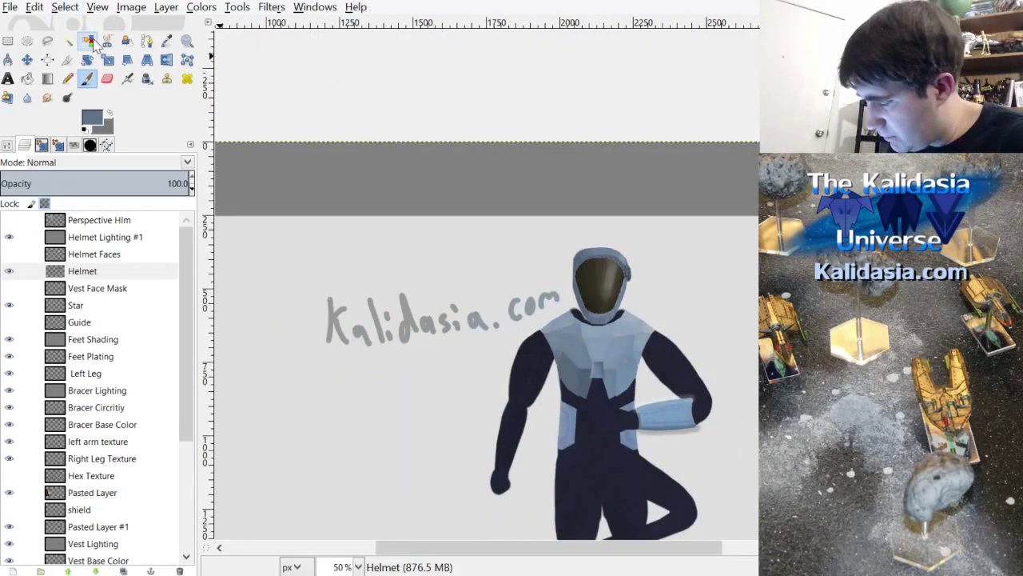
scroll(654, 264, "up", 4)
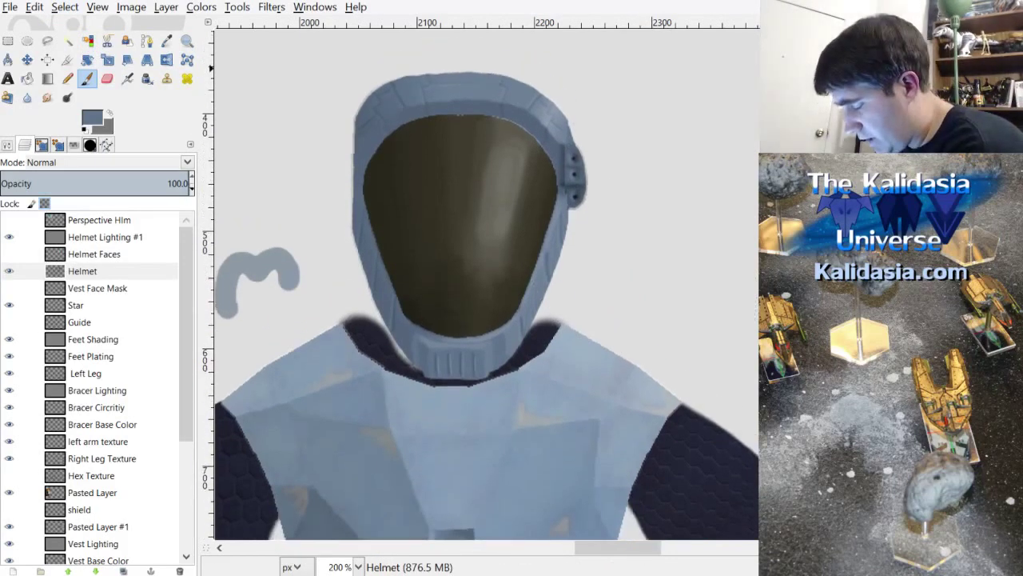
scroll(486, 304, "up", 2)
scroll(582, 217, "up", 4)
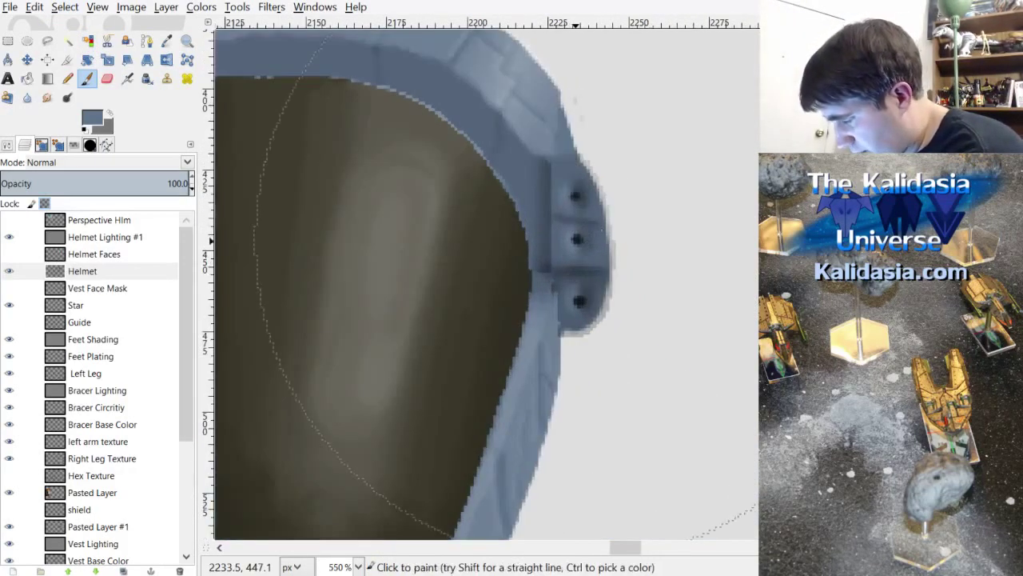
scroll(635, 265, "down", 4)
scroll(594, 213, "up", 4)
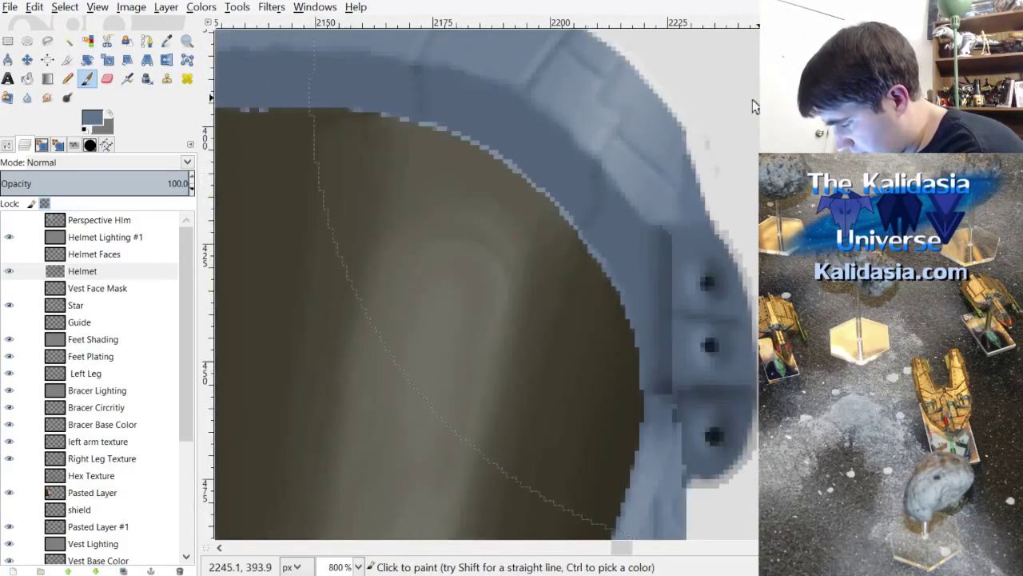
scroll(699, 327, "down", 3)
scroll(662, 232, "down", 1)
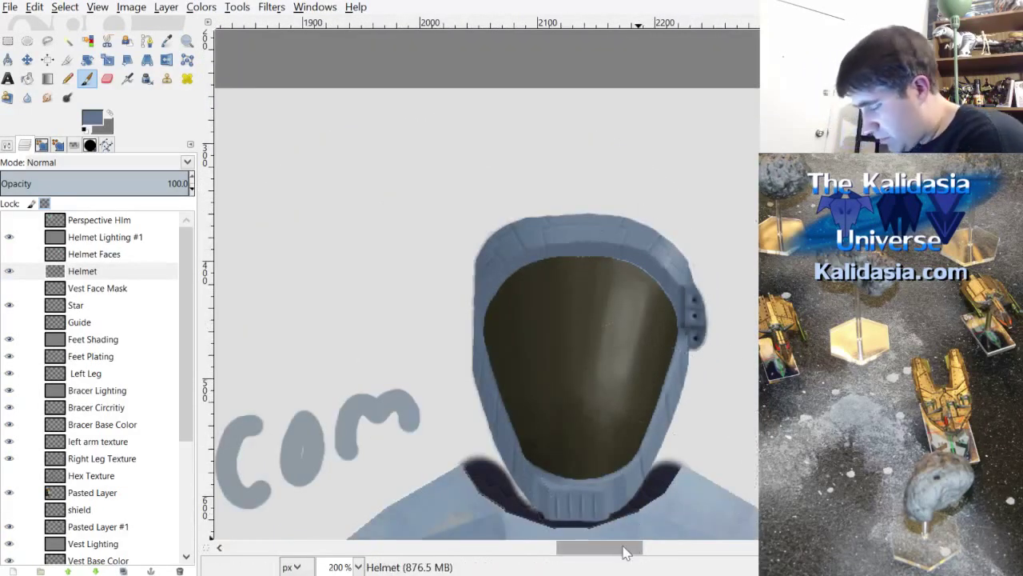
left_click_drag(621, 549, 656, 566)
Step: Zoom in on the riveted ear piece and add a new layer above Helmet Lighting #1
scroll(544, 277, "up", 2)
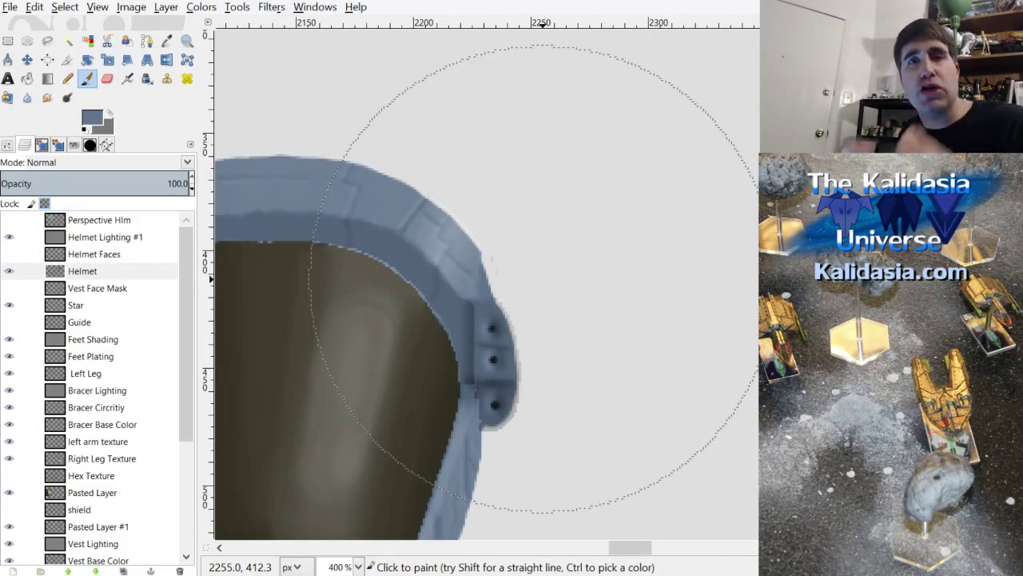
scroll(542, 278, "up", 3)
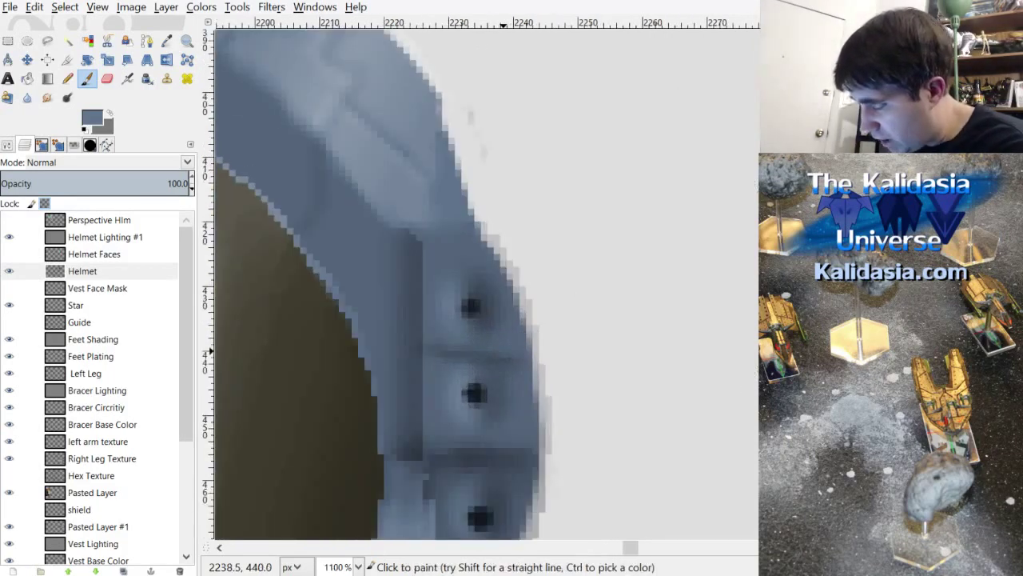
scroll(632, 547, "down", 3)
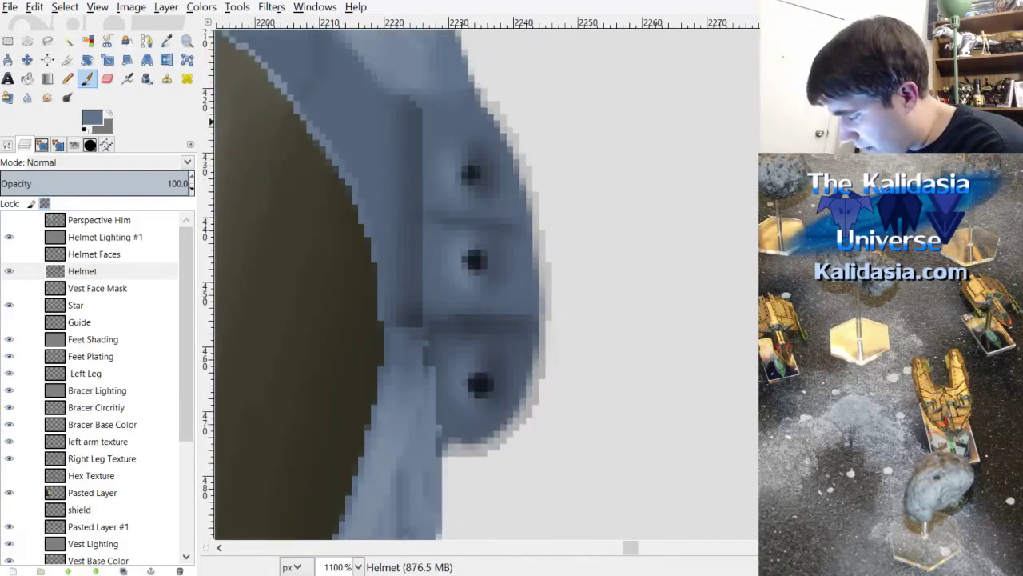
scroll(636, 311, "down", 6)
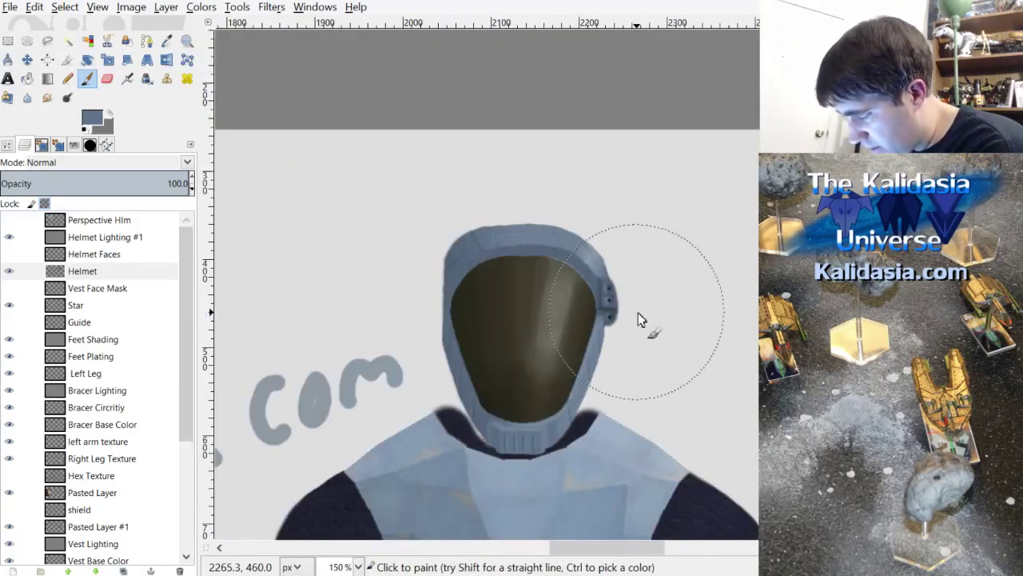
scroll(638, 312, "up", 7)
scroll(631, 547, "down", 2)
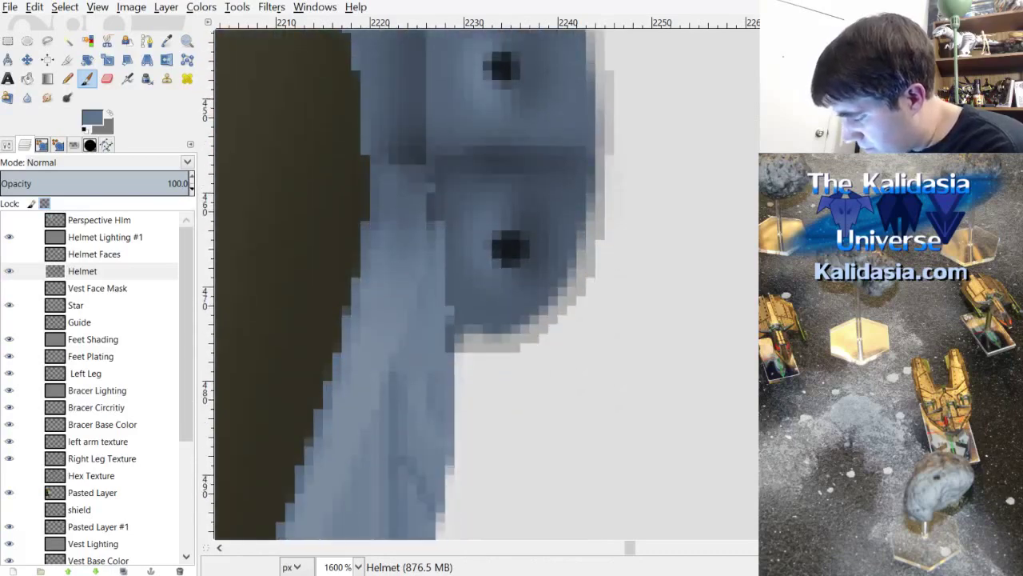
left_click(120, 237)
left_click(12, 572)
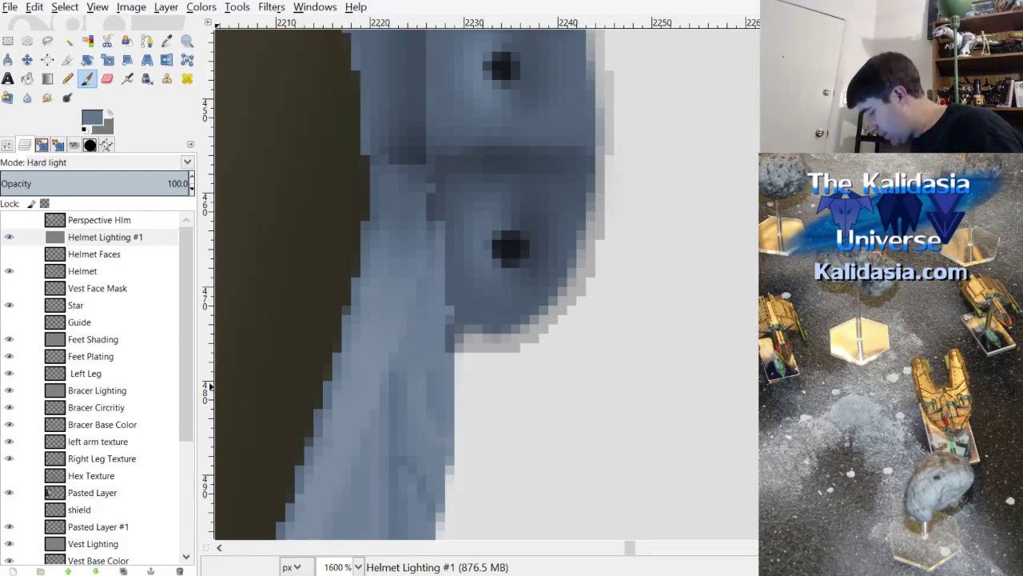
Step: Confirm the new SensoGlow layer and switch to the airbrush, adjusting its size
key("Return")
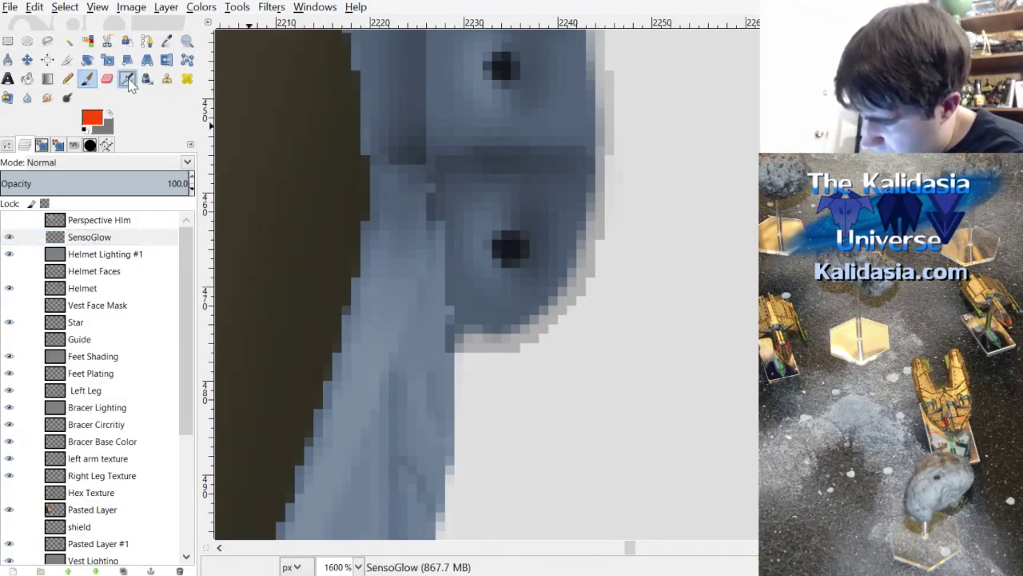
key("a")
left_click(8, 146)
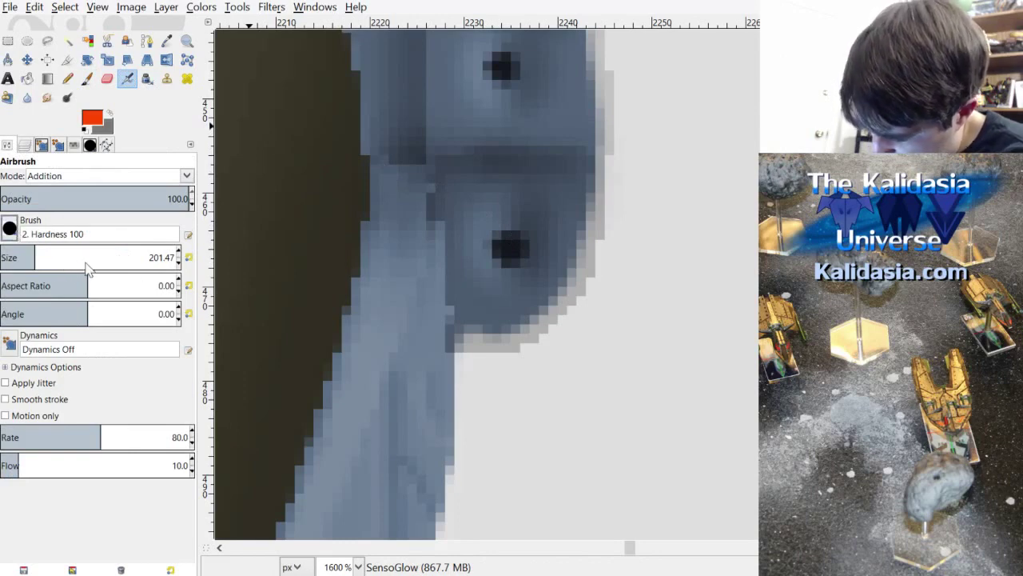
left_click(11, 253)
left_click_drag(11, 253, 1, 254)
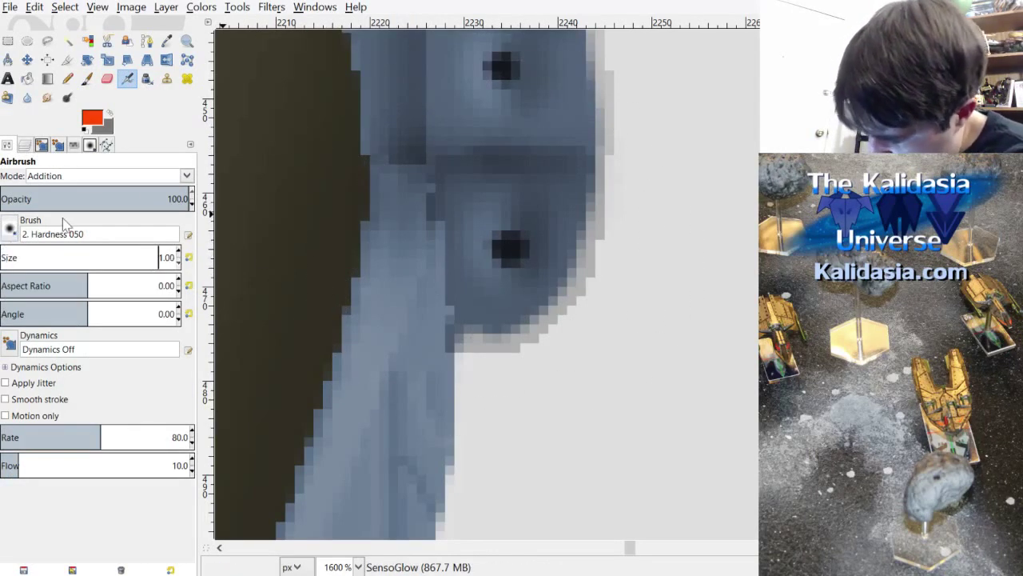
scroll(179, 255, "up", 8)
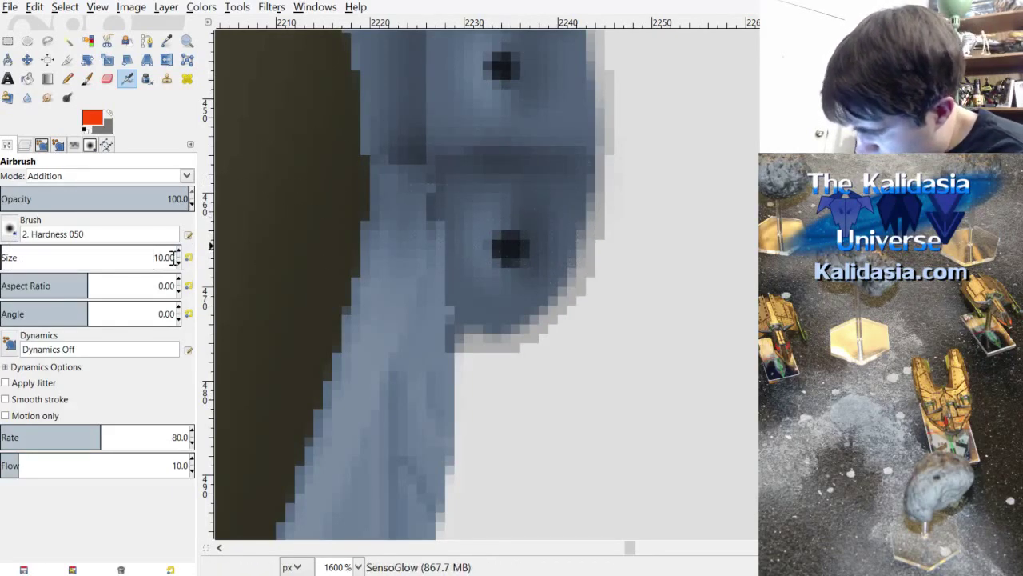
scroll(180, 256, "up", 3)
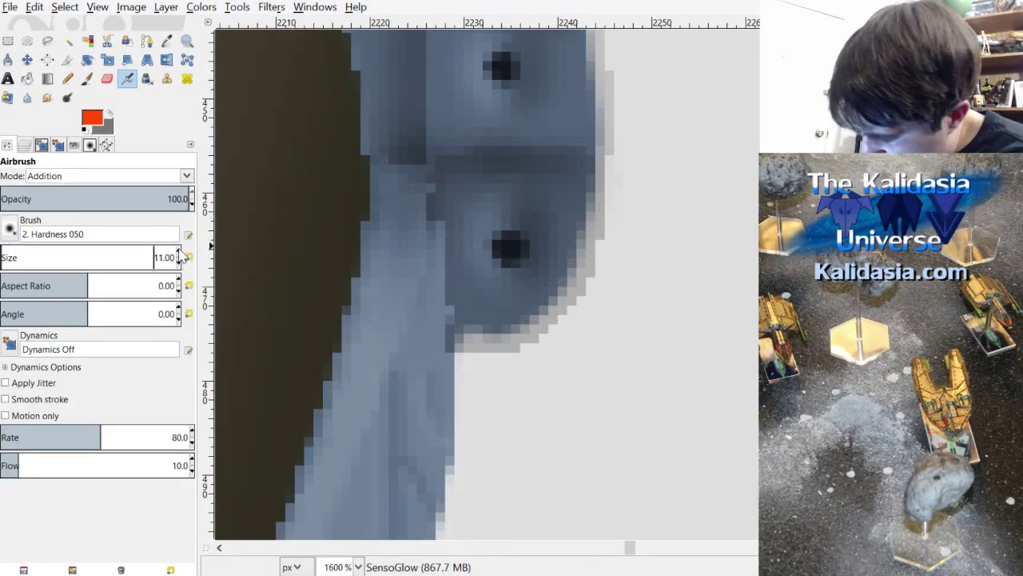
Step: Try red-orange airbrush strokes around the lower bolt, undoing each attempt
left_click(511, 246)
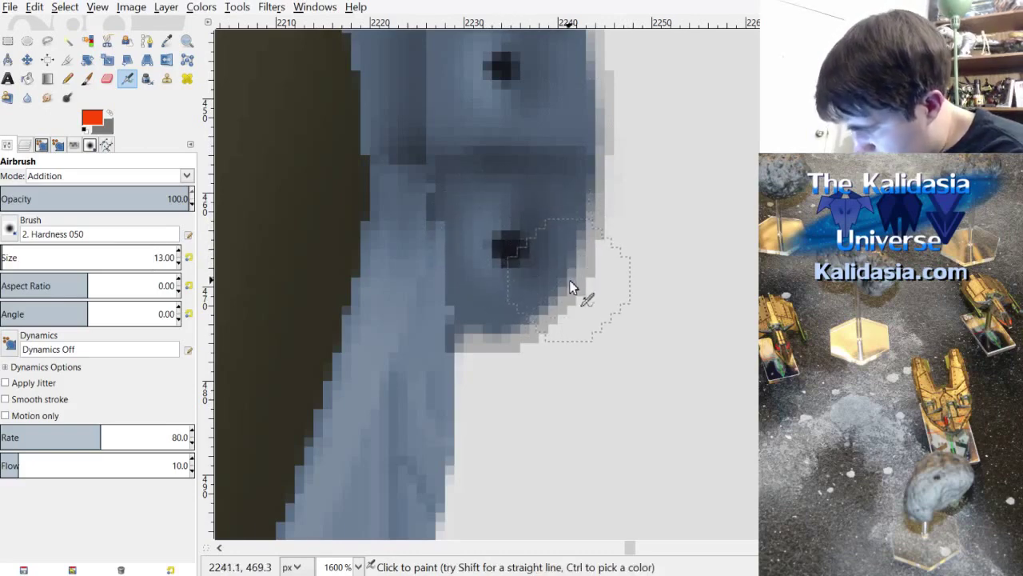
mouse_move(510, 238)
left_mouse_down()
mouse_move(531, 266)
mouse_move(507, 242)
mouse_move(529, 245)
left_mouse_up()
scroll(80, 178, "up", 15)
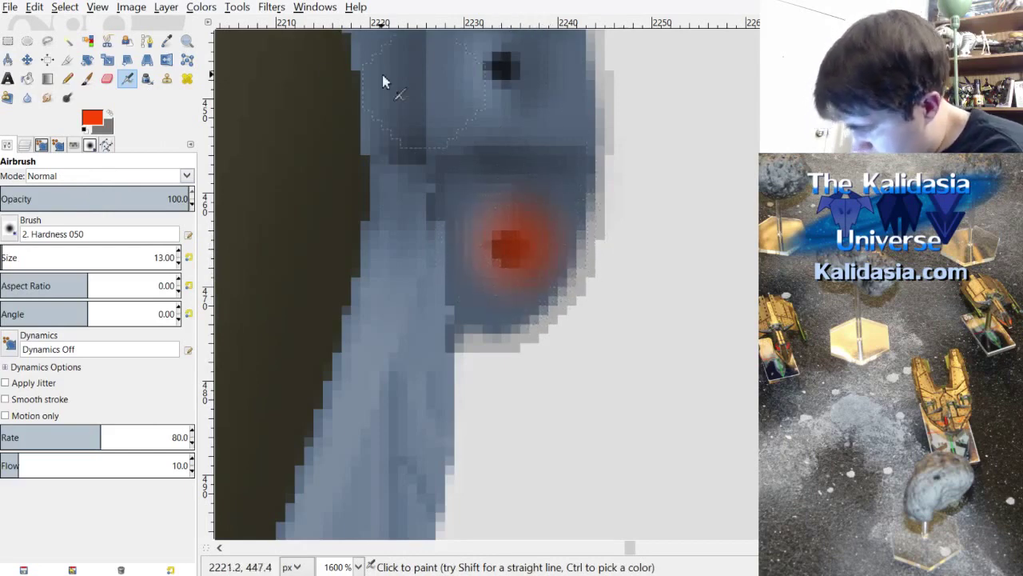
key("ctrl+z")
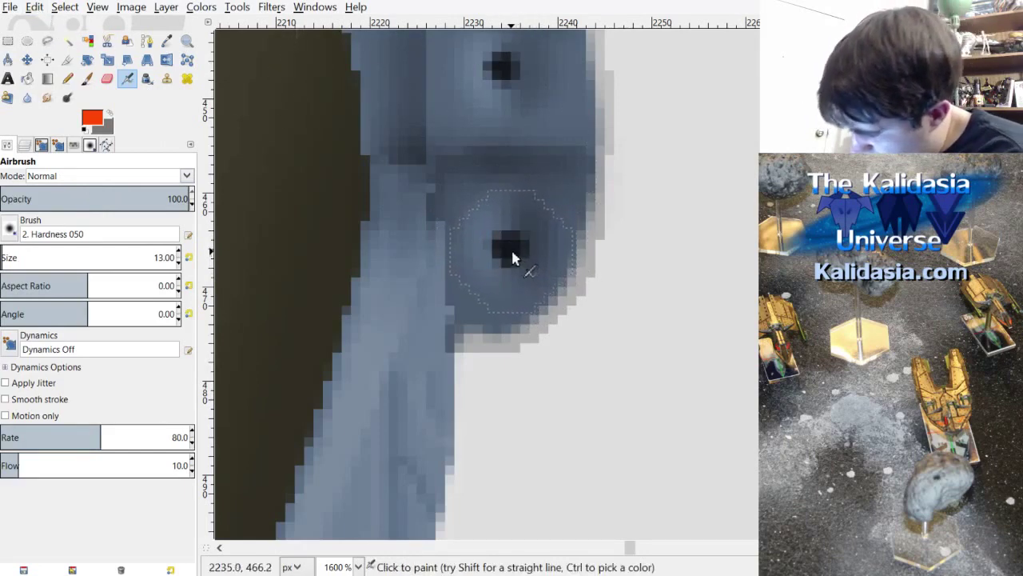
left_click_drag(511, 254, 517, 239)
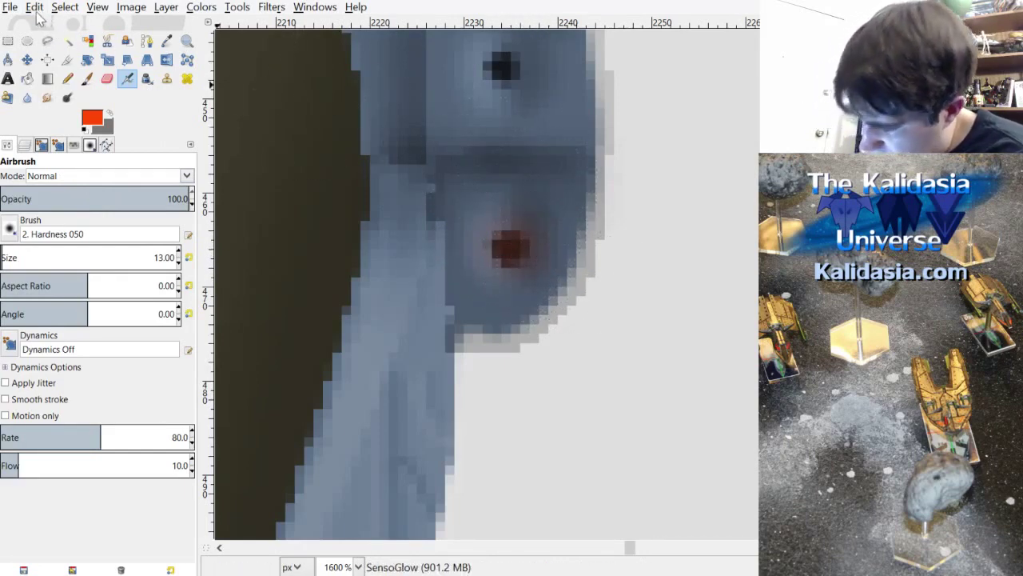
key("ctrl+z")
Step: Airbrush a soft red glow onto the dark sensor spot with two dabs
scroll(185, 256, "up", 10)
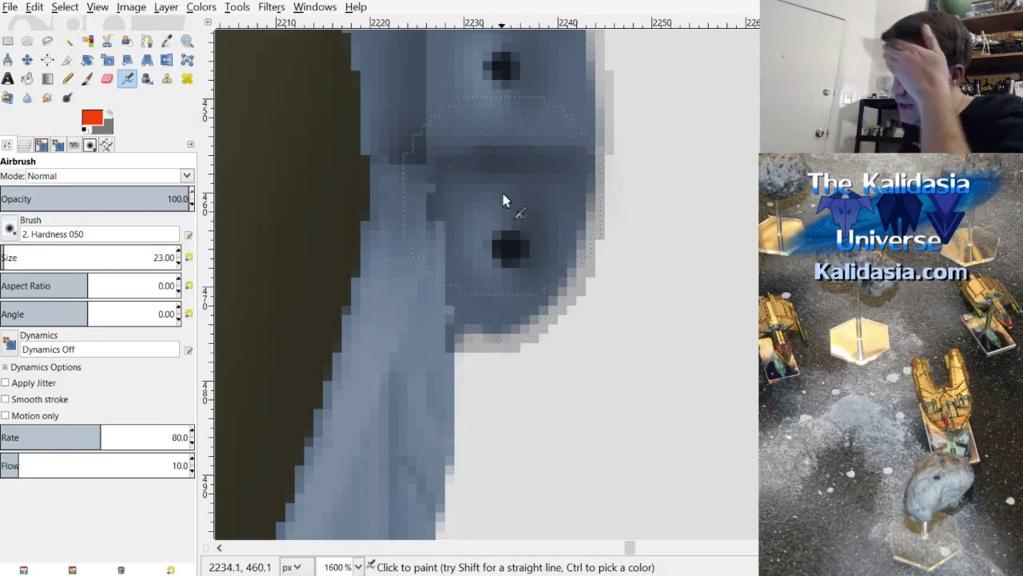
left_click(507, 251)
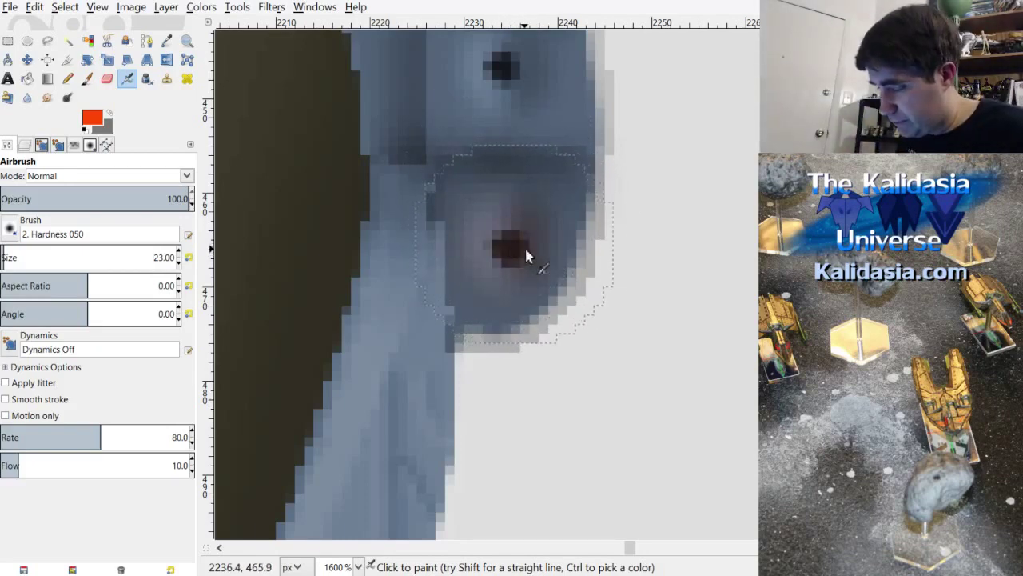
left_click(509, 253)
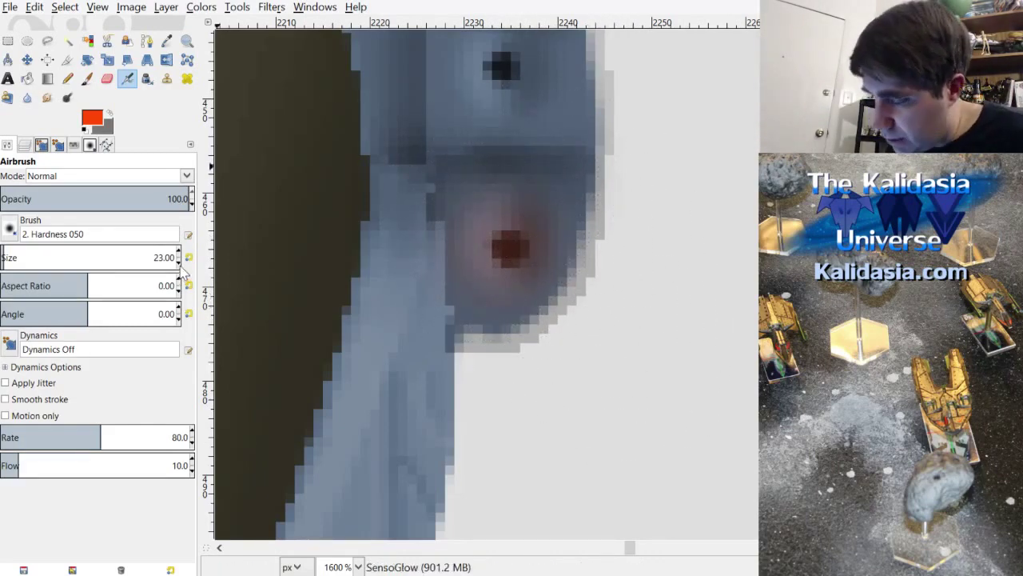
scroll(179, 262, "down", 7)
scroll(179, 270, "down", 6)
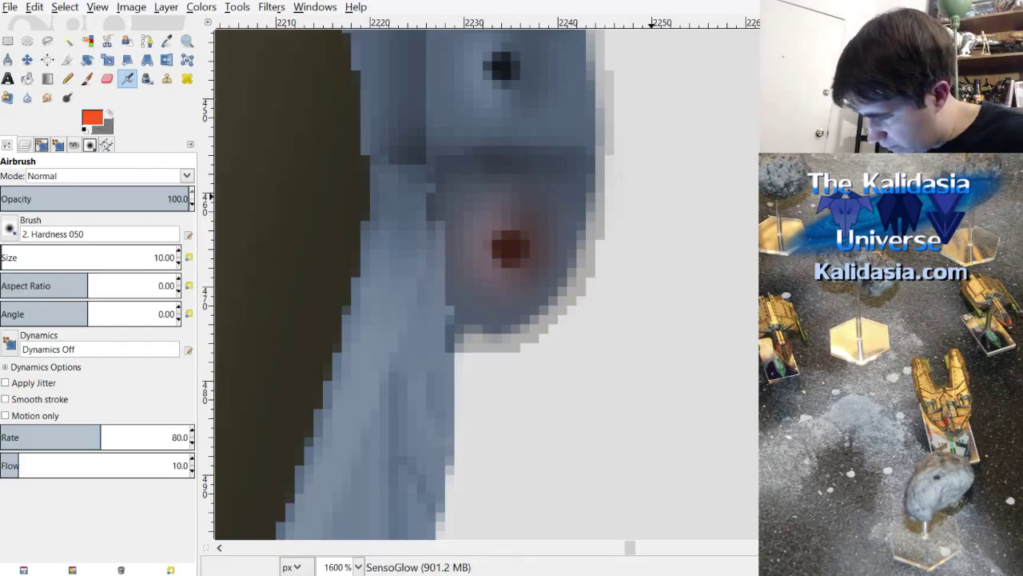
Step: Brighten the sensor to orange-red, undoing a stray dab, then repaint at brush size 6
left_click(574, 294)
key("ctrl+z")
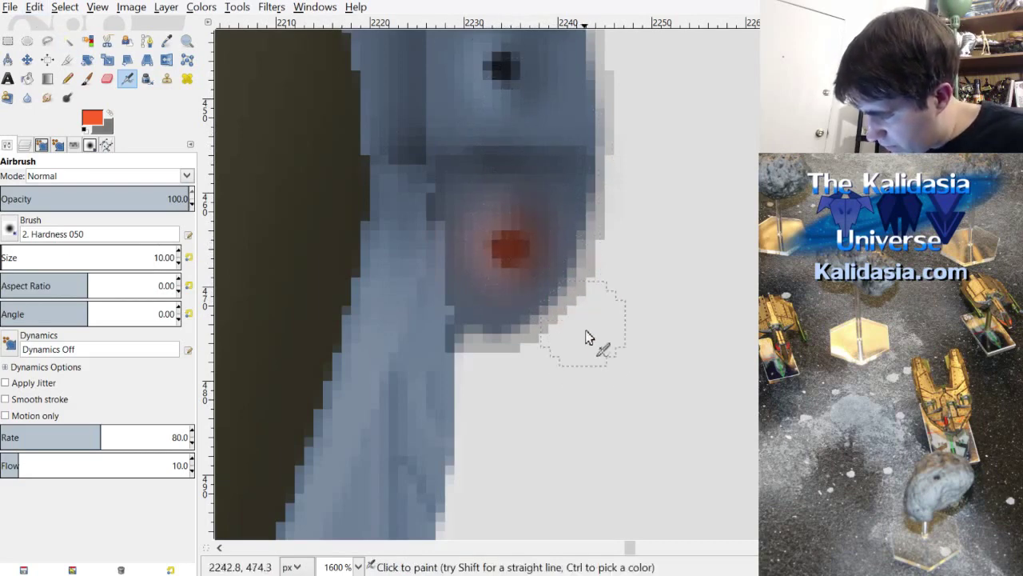
left_click(512, 251)
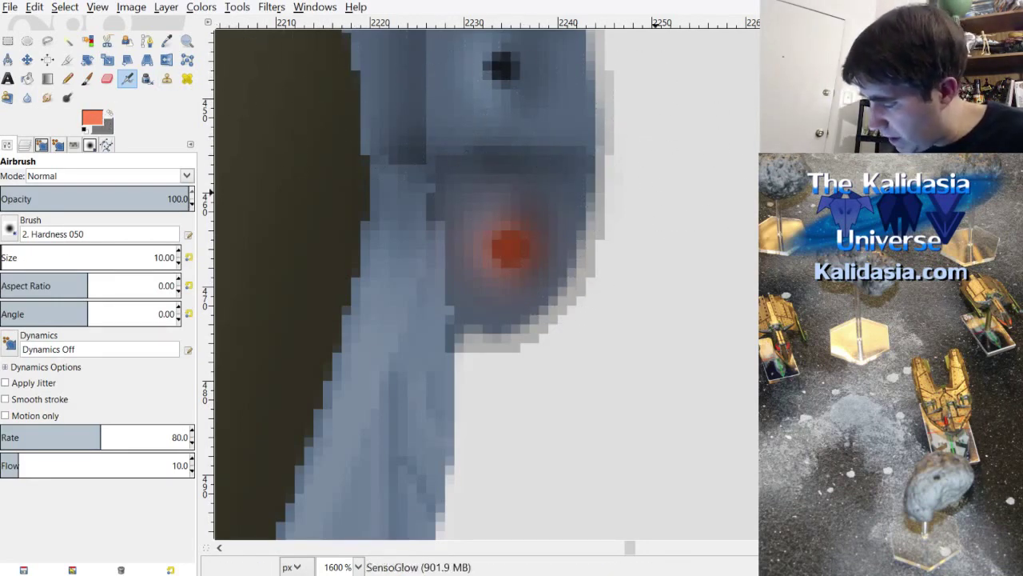
left_click(178, 262)
left_click(179, 262)
left_click(178, 262)
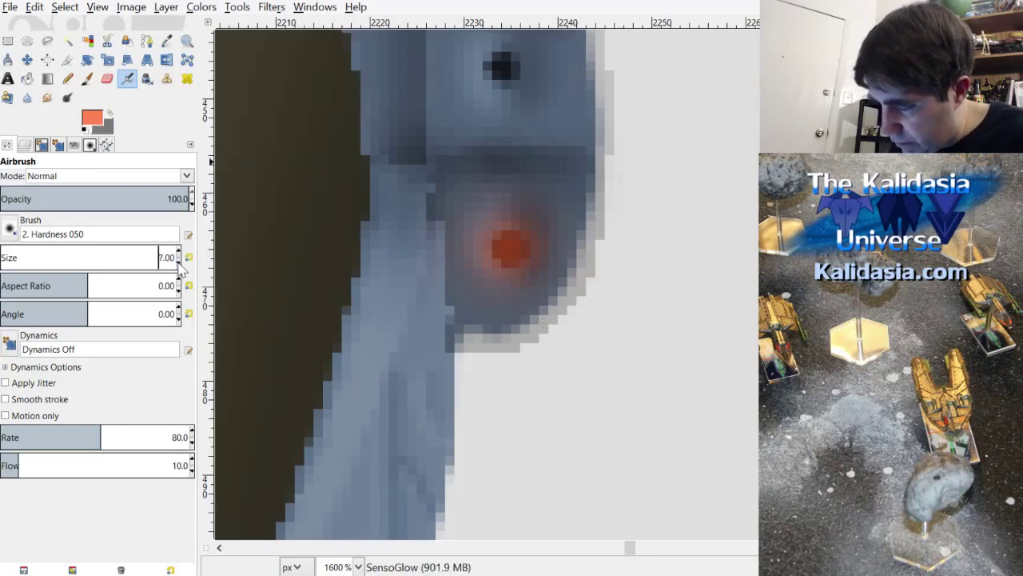
left_click(178, 270)
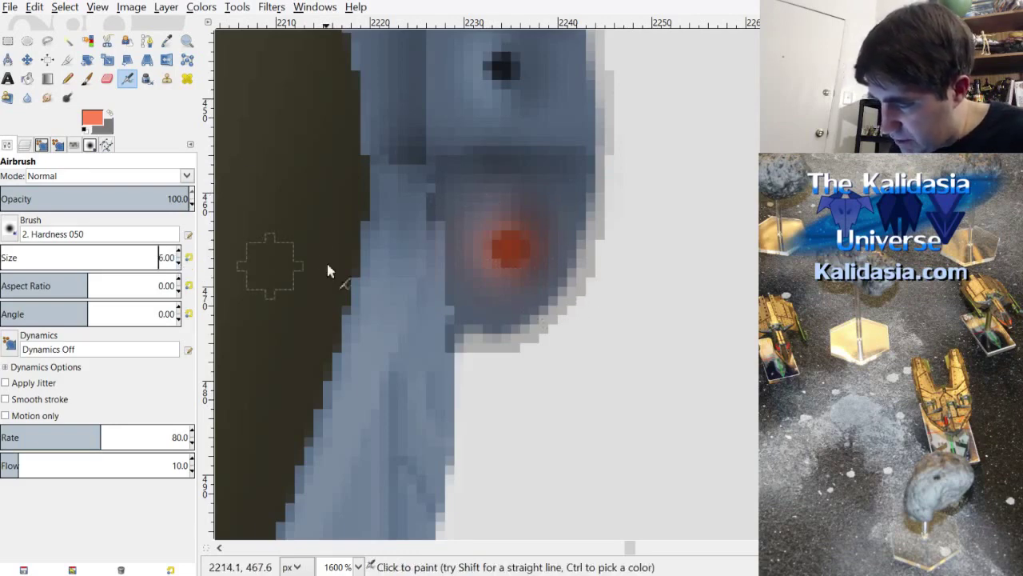
left_click(513, 255)
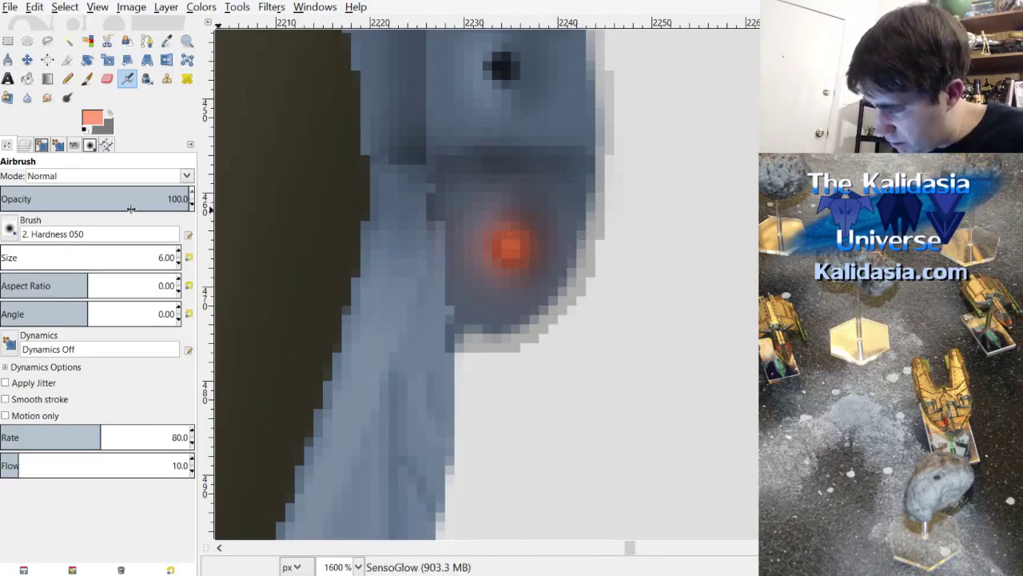
Step: Add a pale salmon-pink core to the sensor light using brush sizes 4, then 2
left_click(178, 261)
left_click(178, 261)
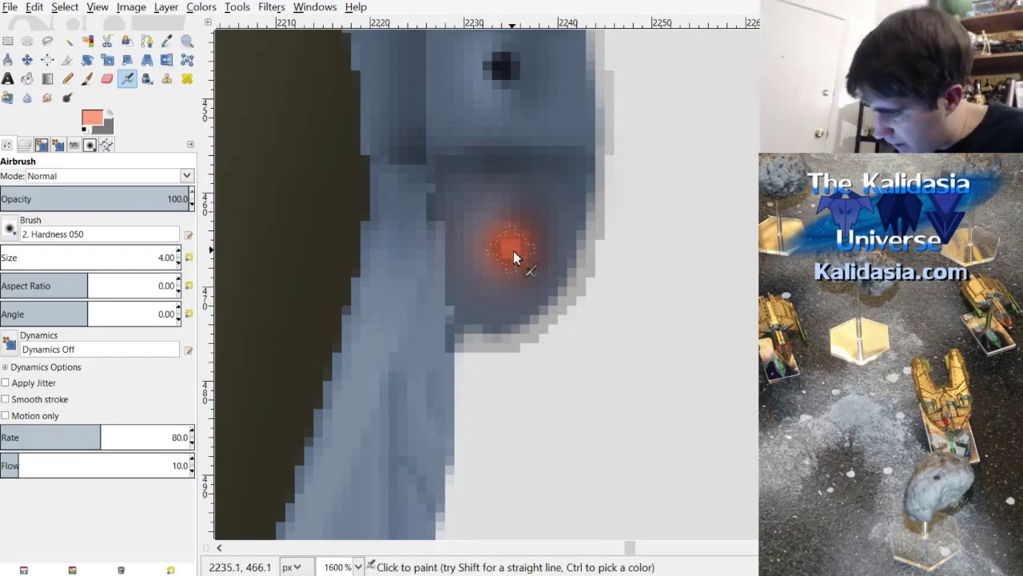
left_click(510, 248)
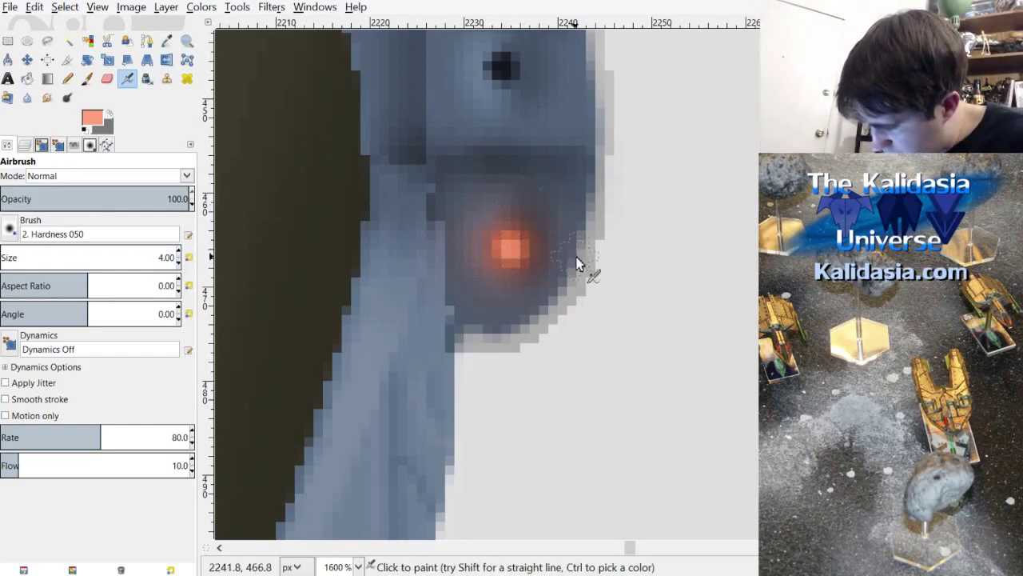
scroll(533, 244, "down", 2)
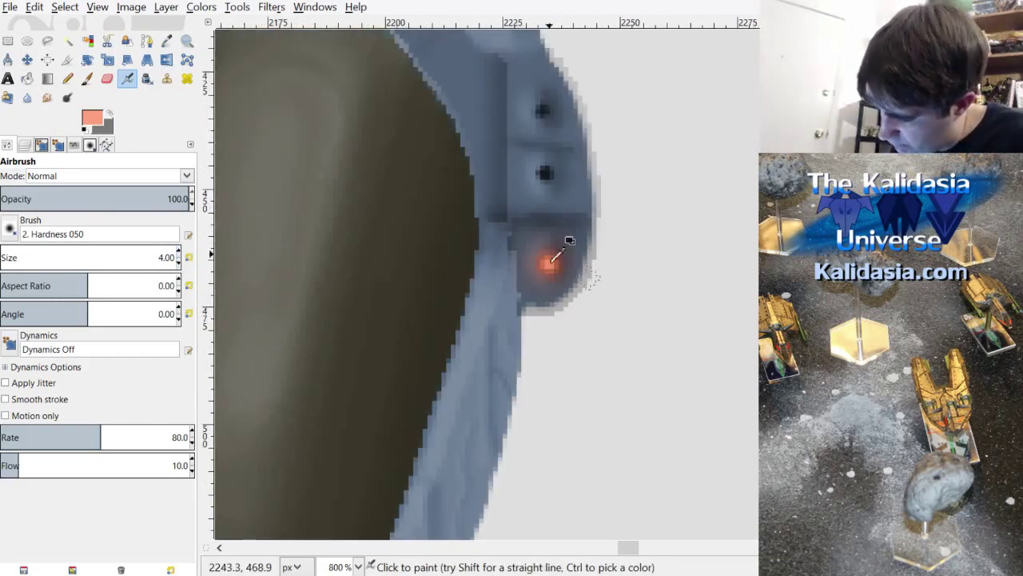
scroll(556, 254, "up", 3)
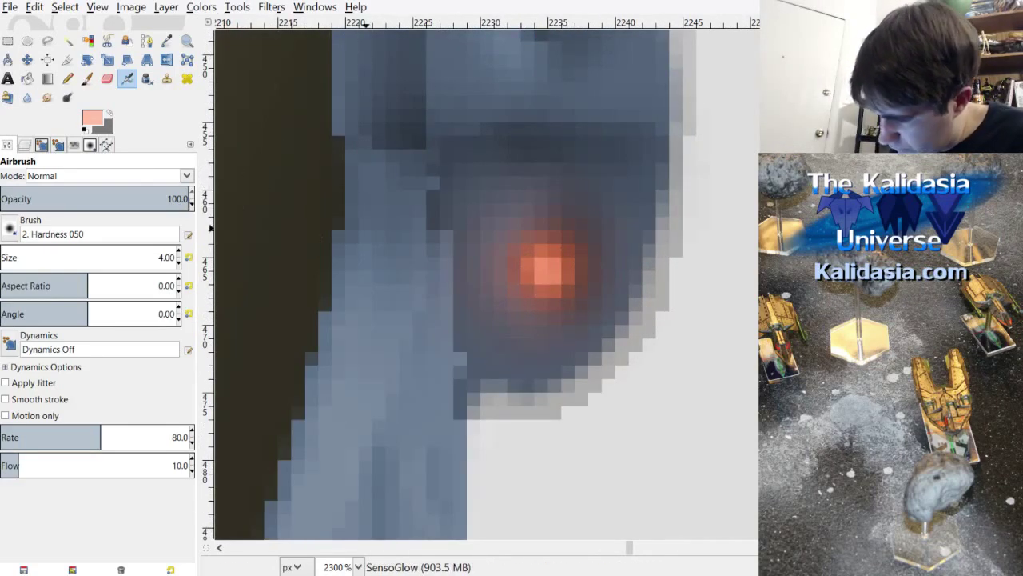
left_click(177, 263)
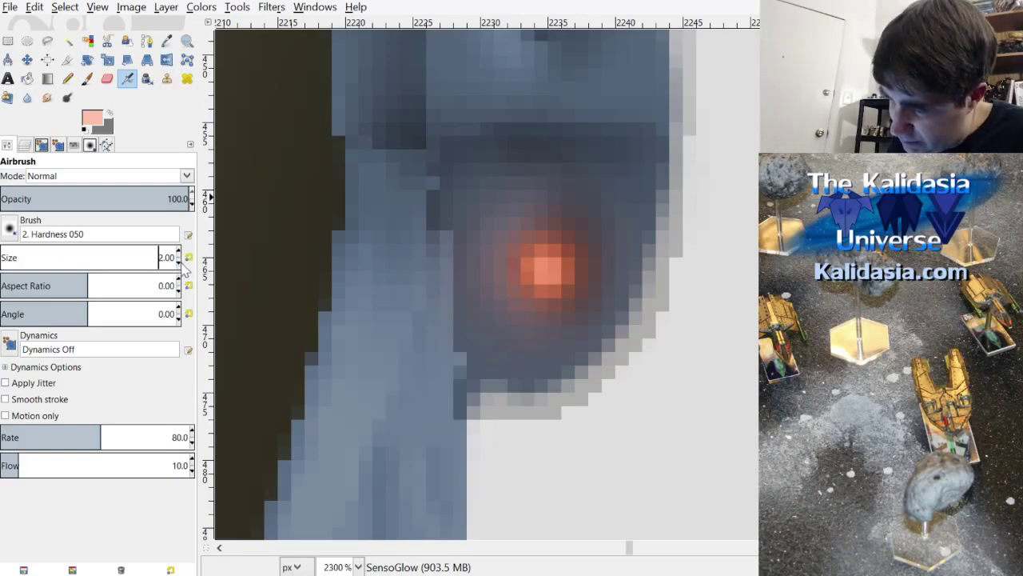
left_click(178, 262)
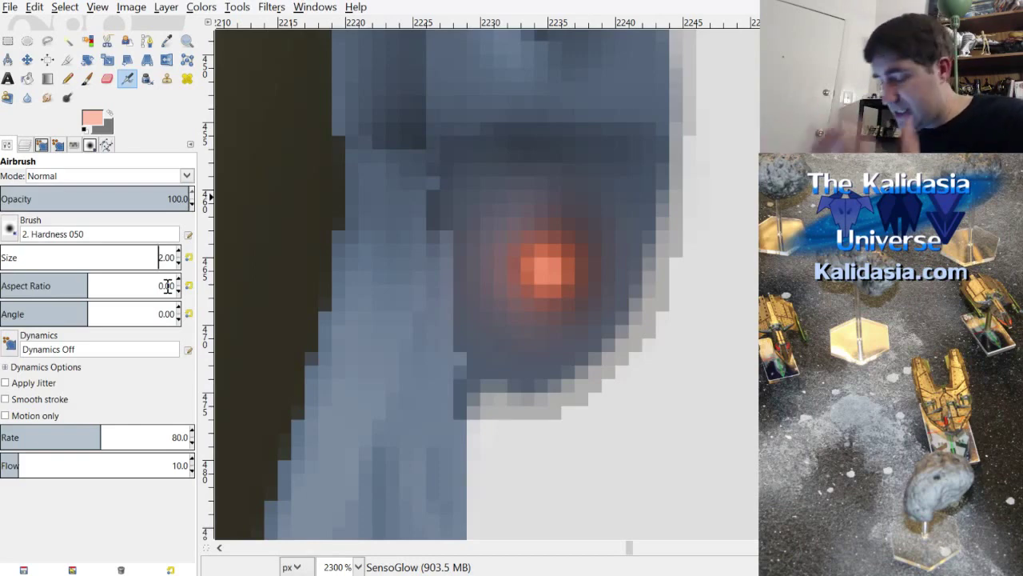
mouse_move(551, 272)
left_mouse_down()
mouse_move(545, 261)
mouse_move(551, 275)
mouse_move(534, 268)
left_mouse_up()
scroll(534, 269, "down", 7)
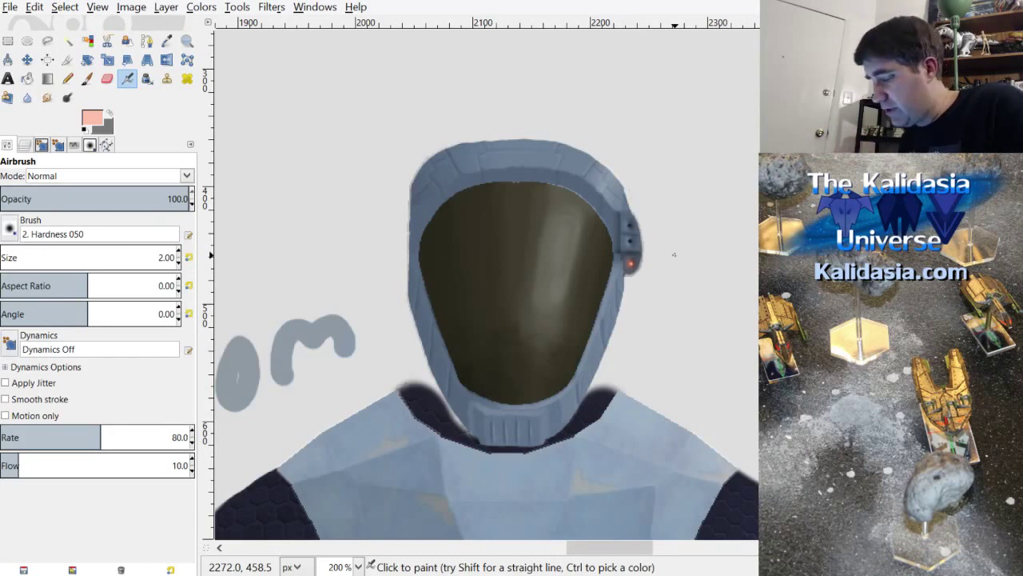
Step: Zoom out to view the whole spacesuit figure with its red sensor light
scroll(680, 267, "down", 4)
scroll(669, 293, "up", 1)
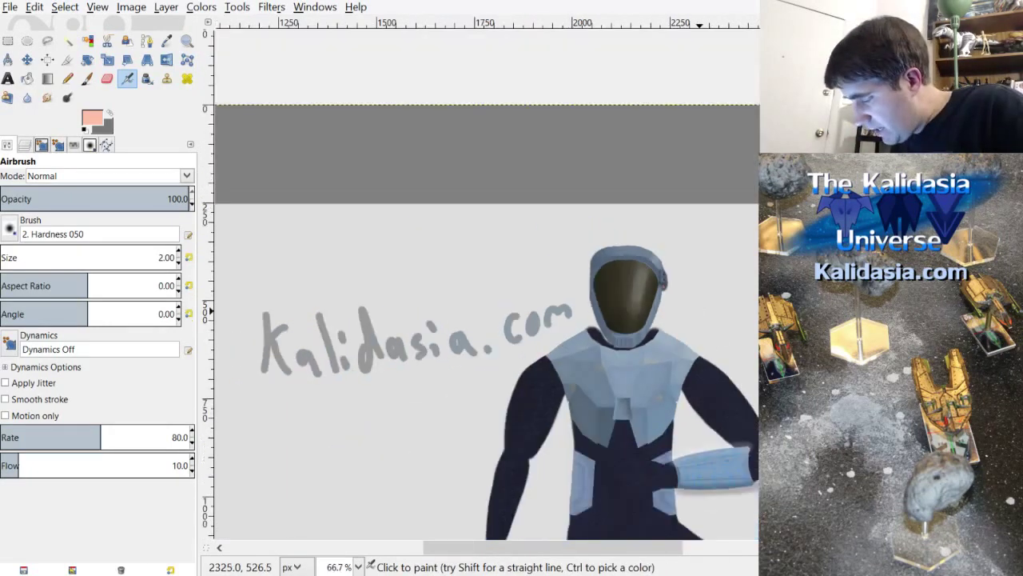
scroll(480, 283, "down", 3)
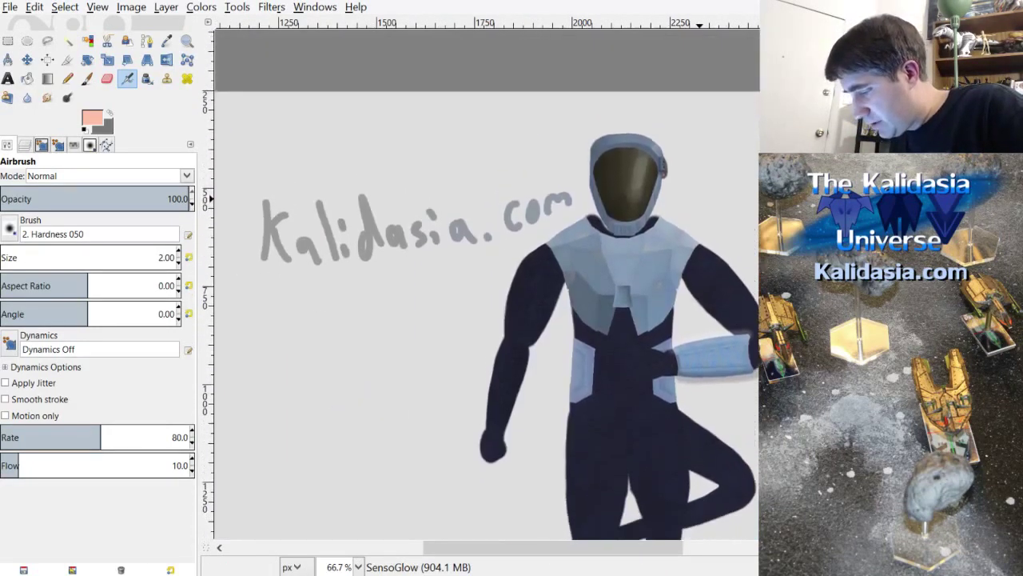
scroll(480, 283, "up", 1)
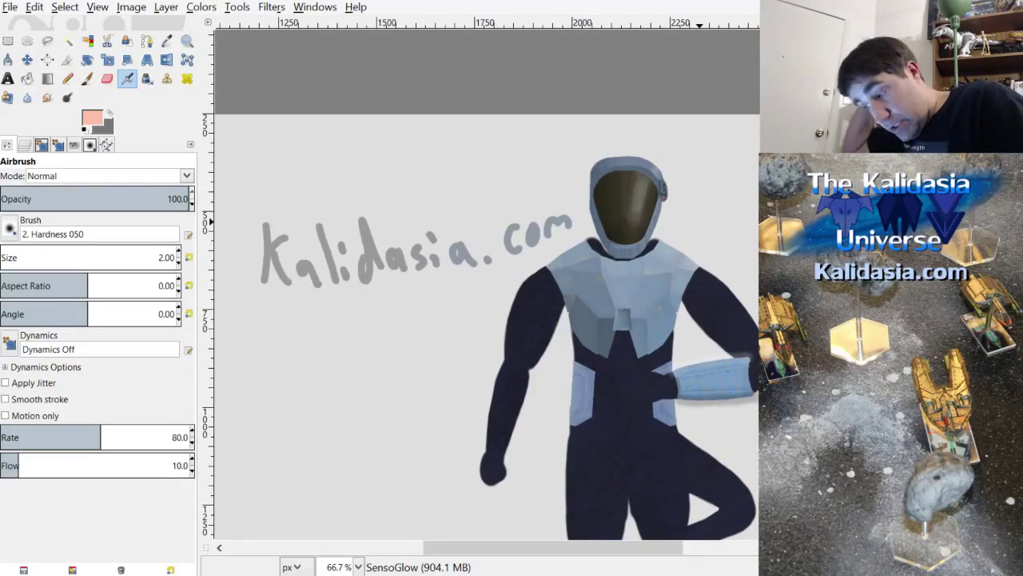
scroll(674, 235, "up", 4)
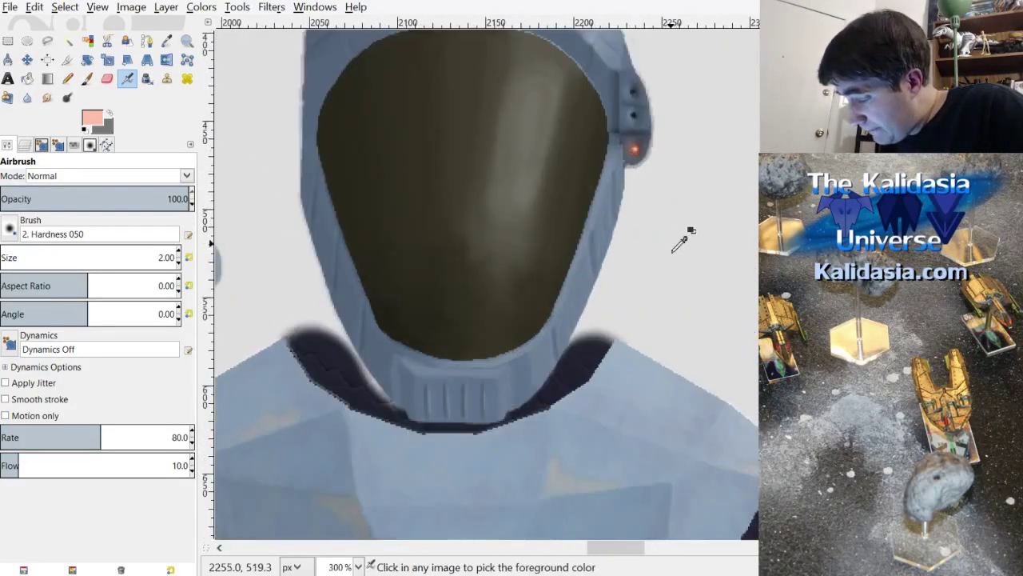
scroll(680, 232, "down", 2)
scroll(676, 247, "down", 2)
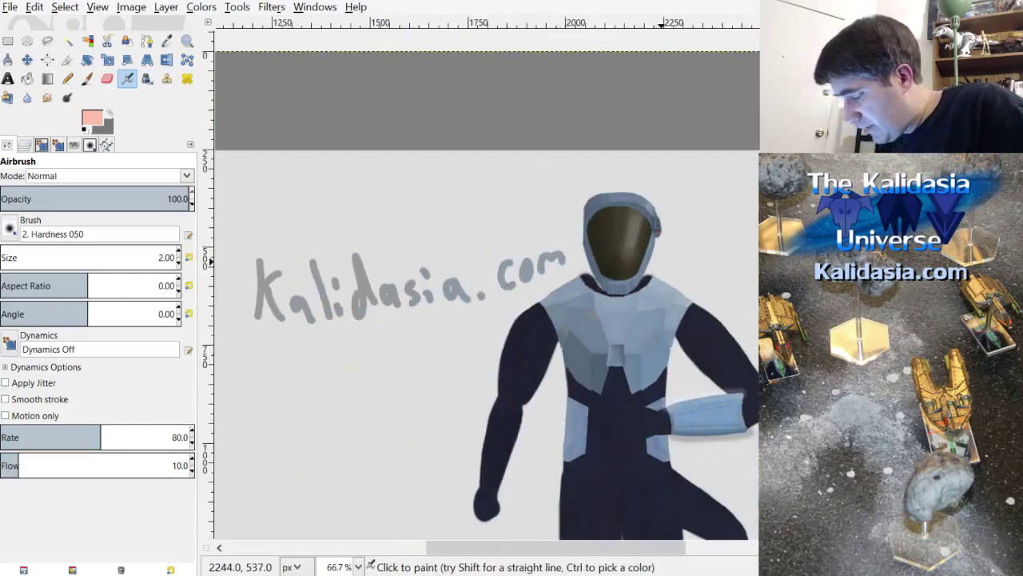
scroll(667, 269, "down", 1)
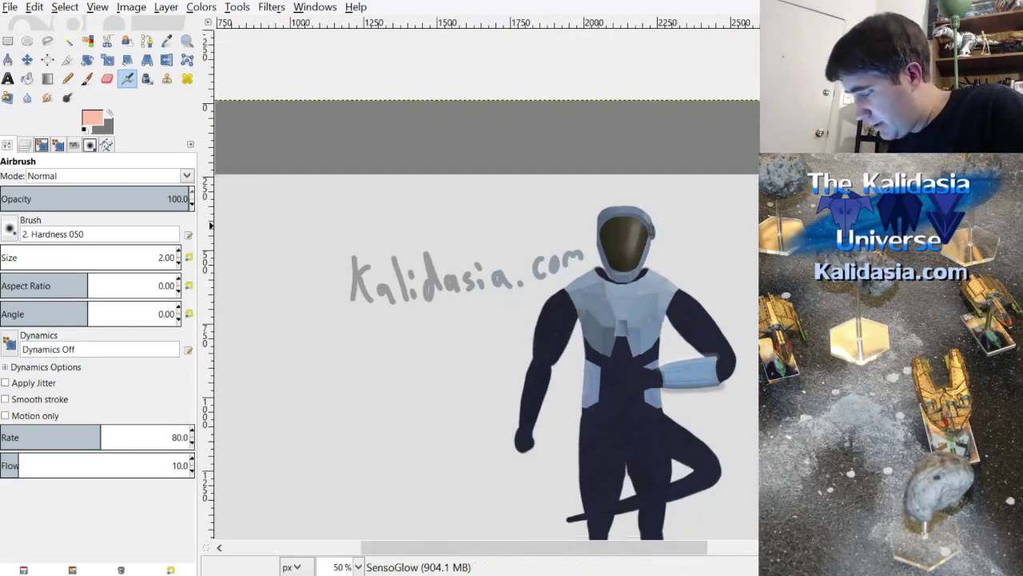
scroll(648, 333, "down", 3)
scroll(649, 333, "up", 1)
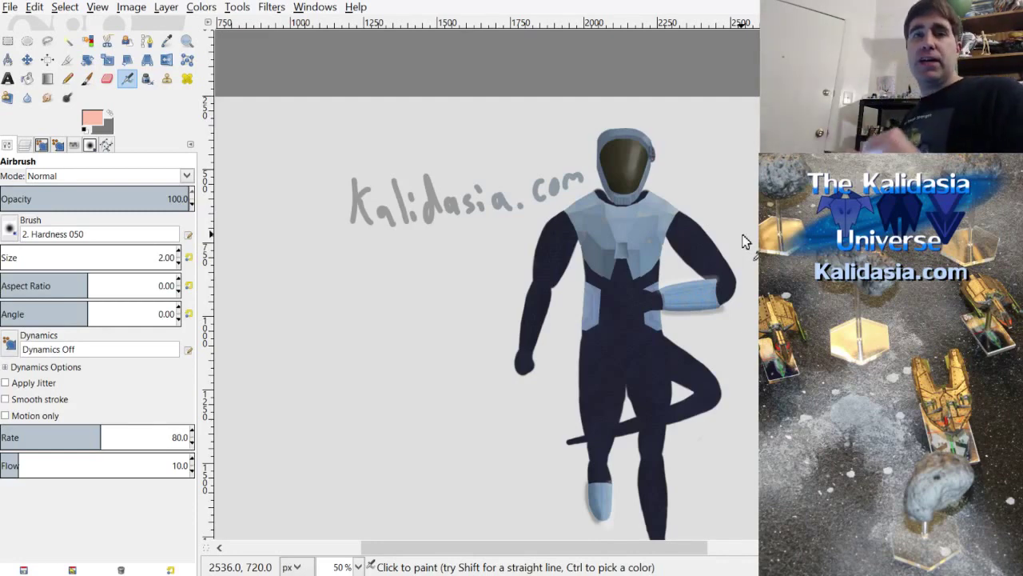
Step: Show the Layers dock with Ctrl+L and scroll to the SensoGlow layer
key("ctrl+l")
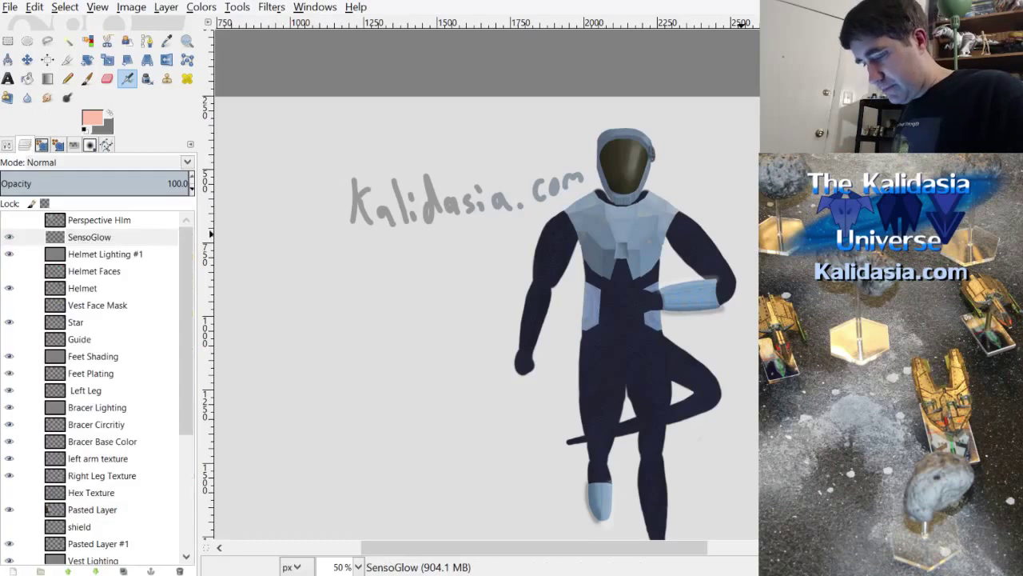
scroll(96, 384, "down", 5)
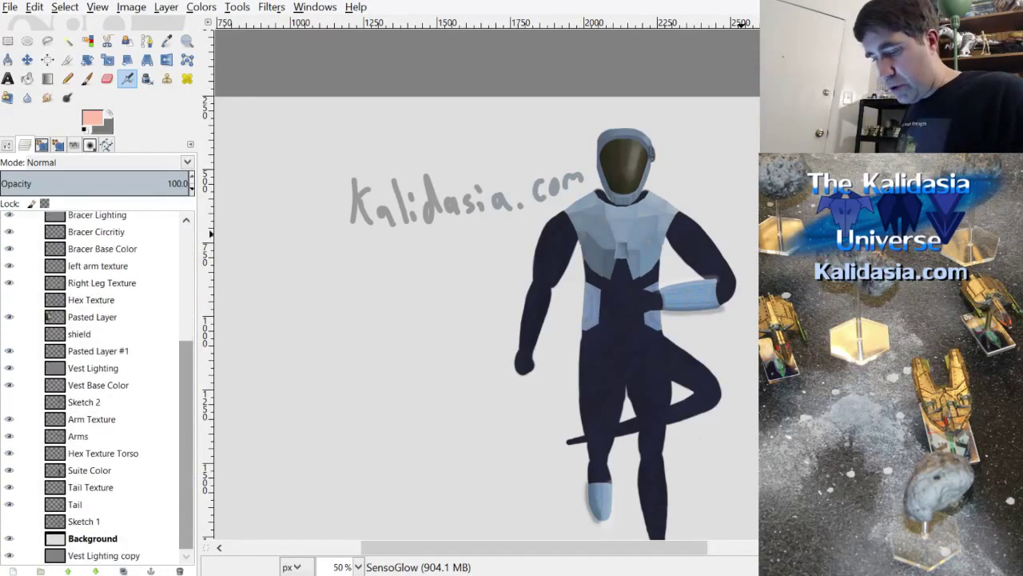
scroll(96, 384, "up", 5)
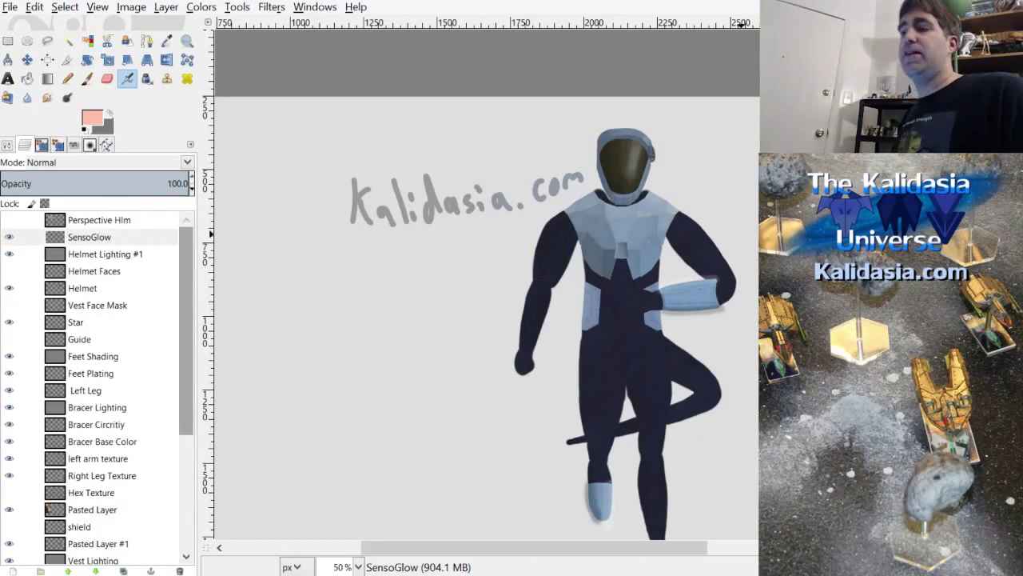